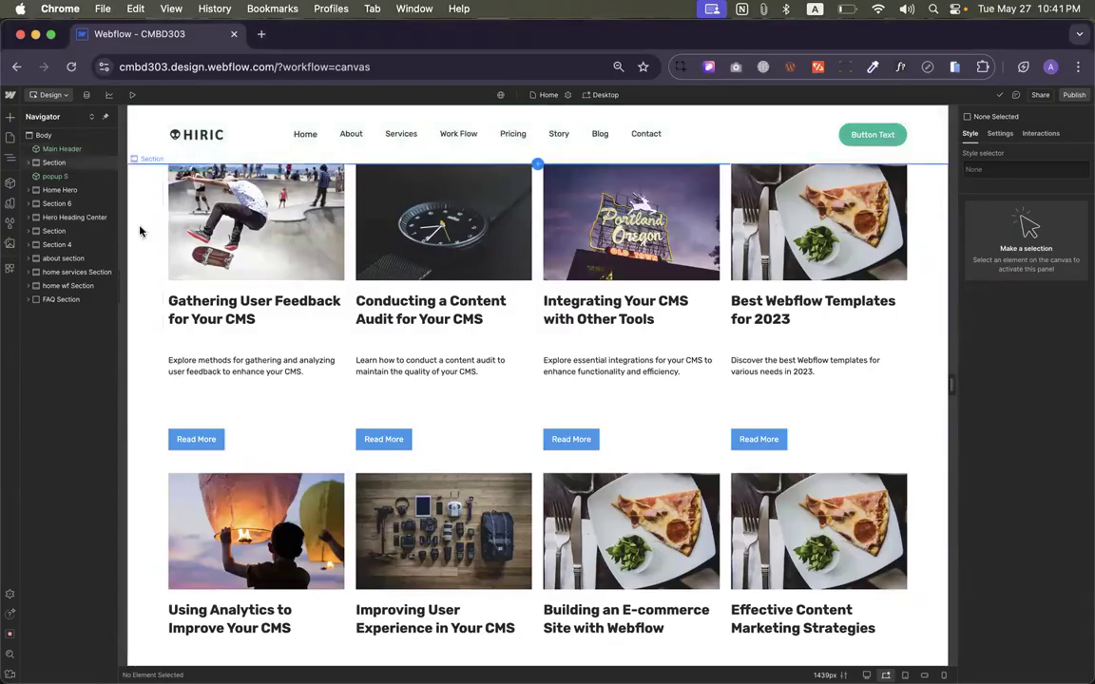
Set the top and bottom padding of the blog post grid section below the header to 100 px
left_click(139, 232)
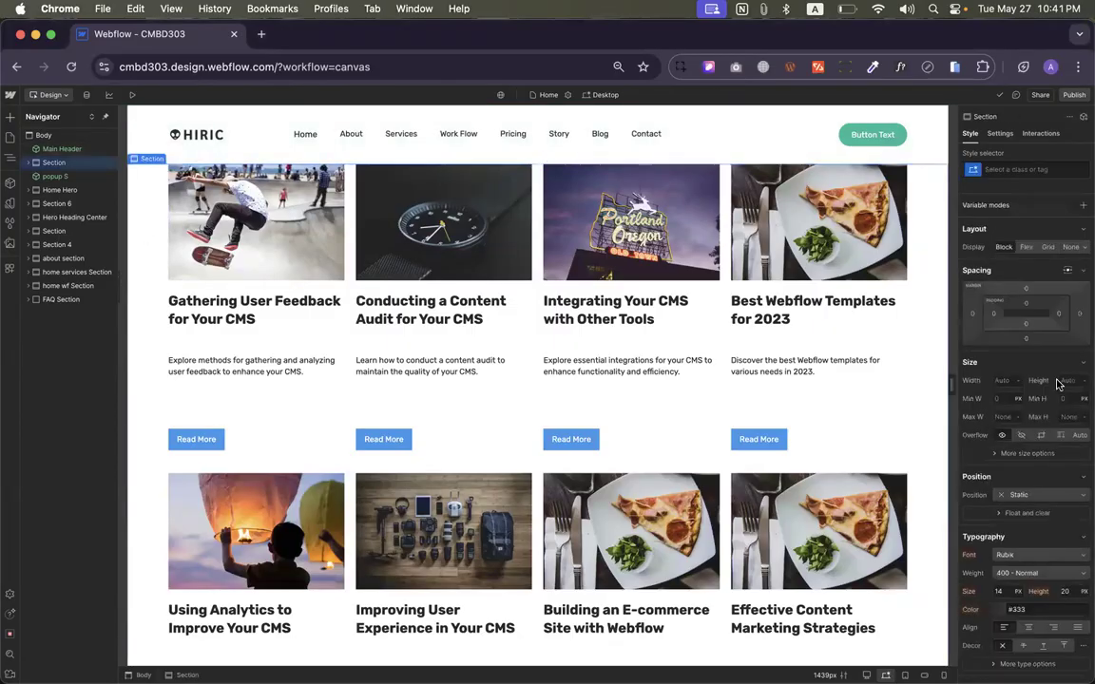
left_click(1026, 303)
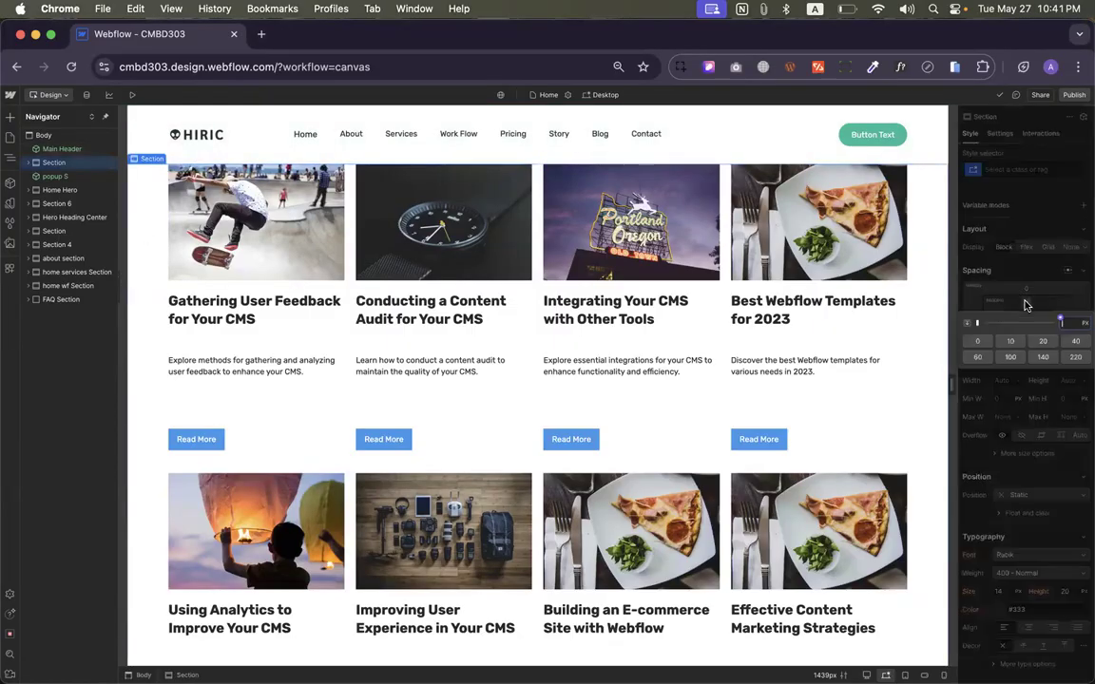
left_click(1010, 357)
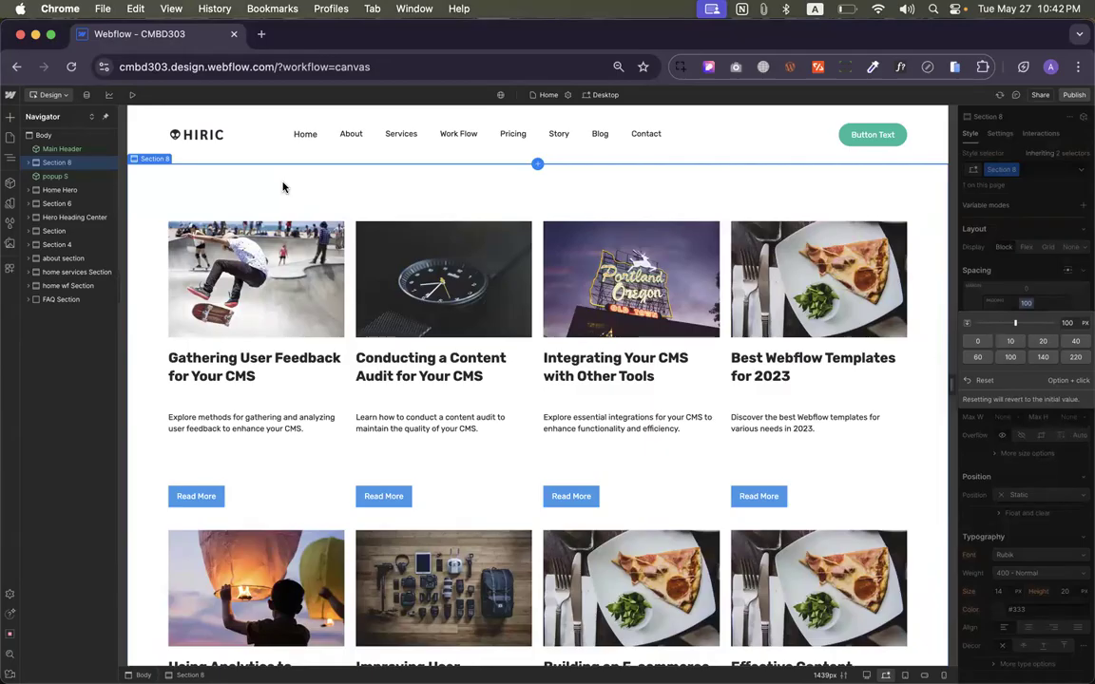
left_click(1070, 288)
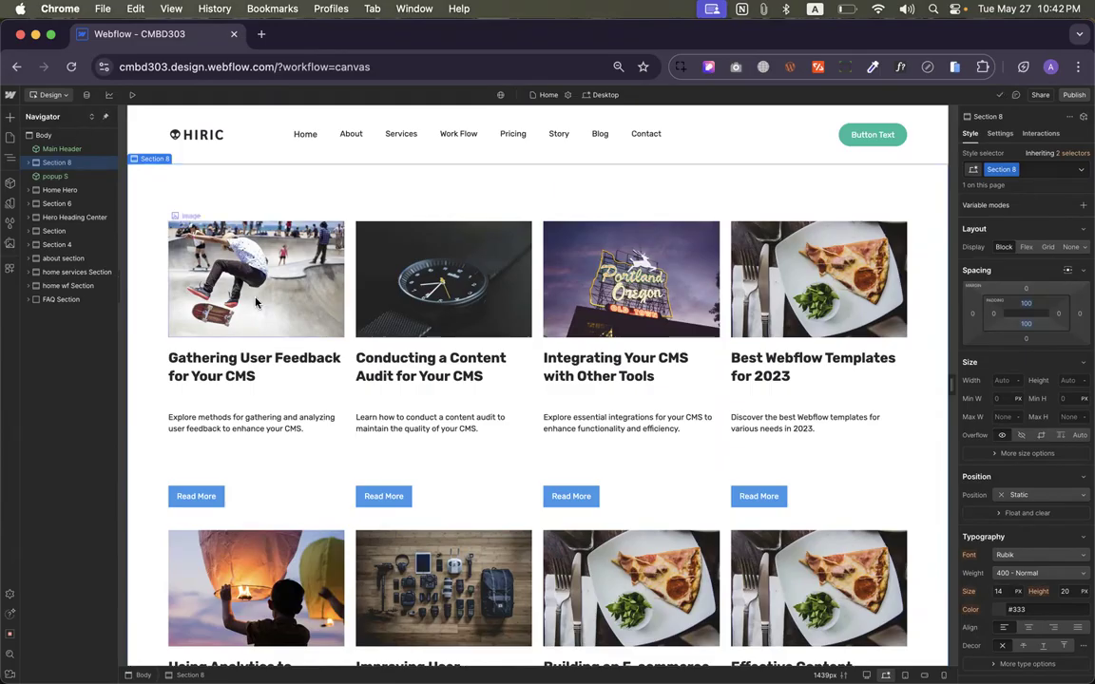
Enable Ecommerce for the site in the CMS, creating the Products and Categories collections
left_click(87, 95)
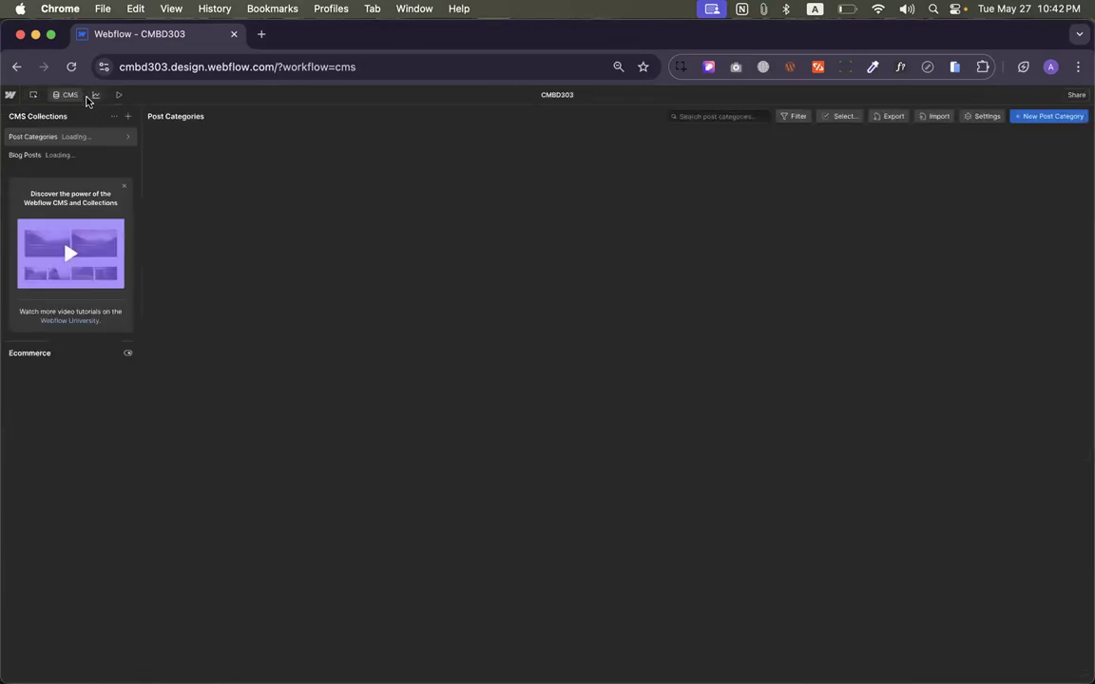
left_click(124, 355)
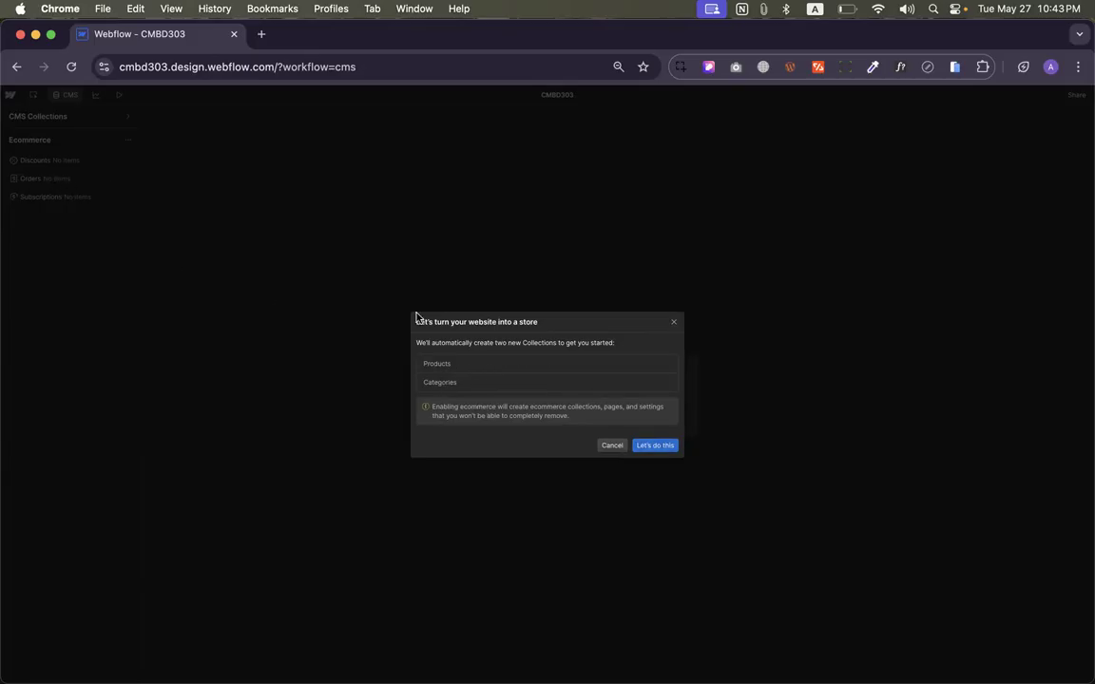
left_click(674, 321)
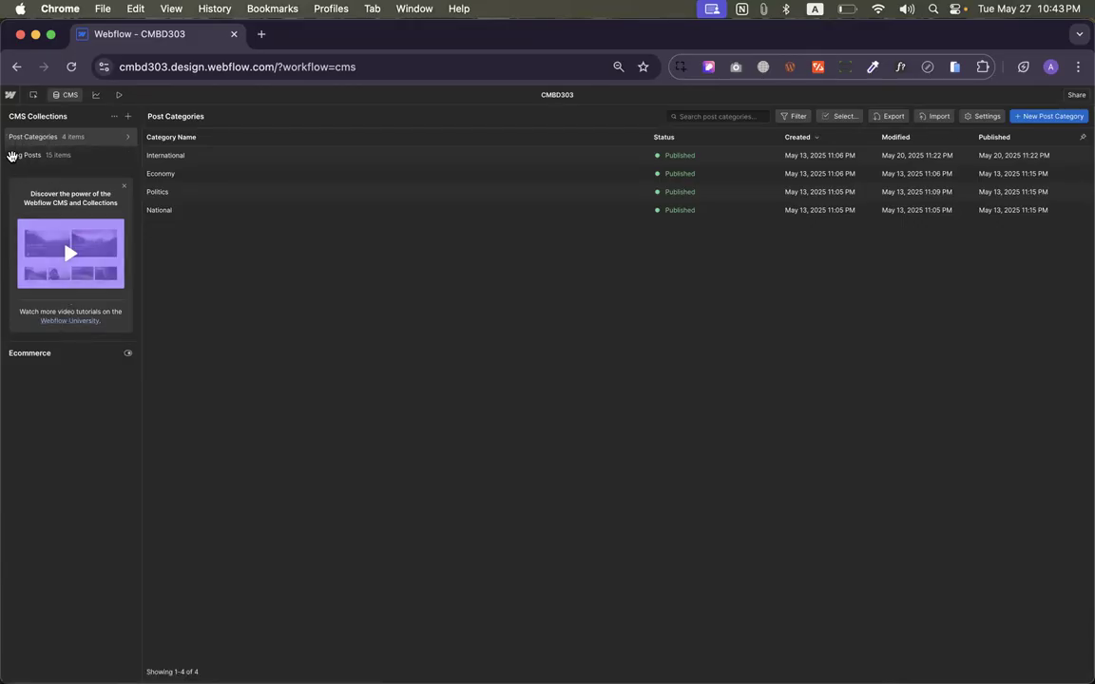
left_click(127, 353)
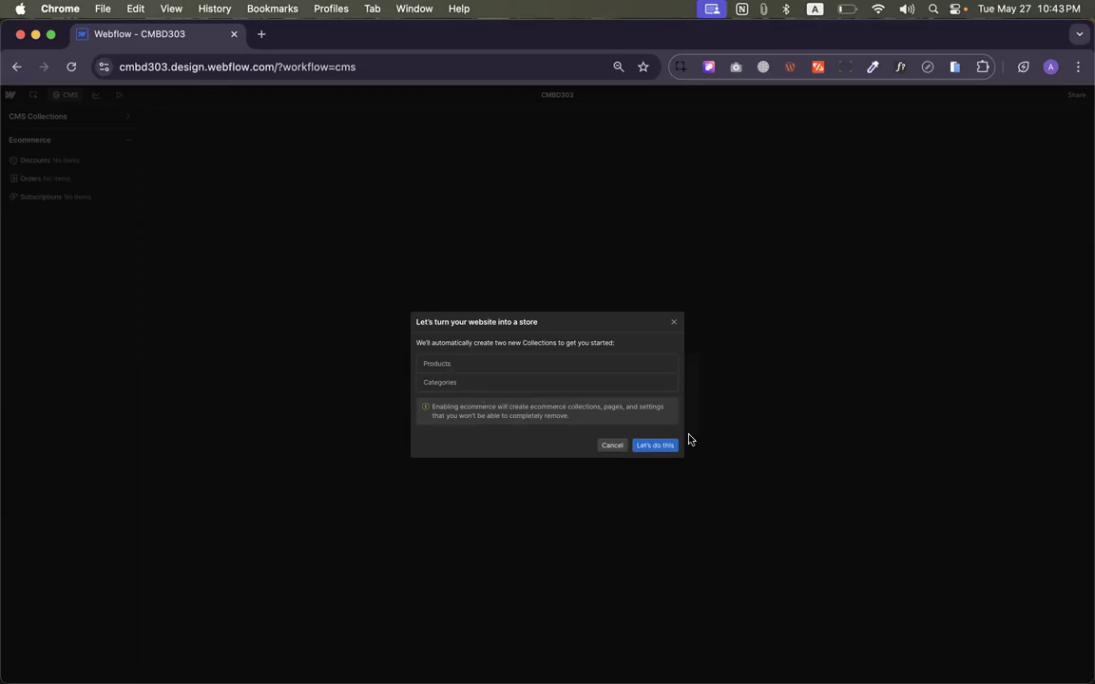
left_click(655, 447)
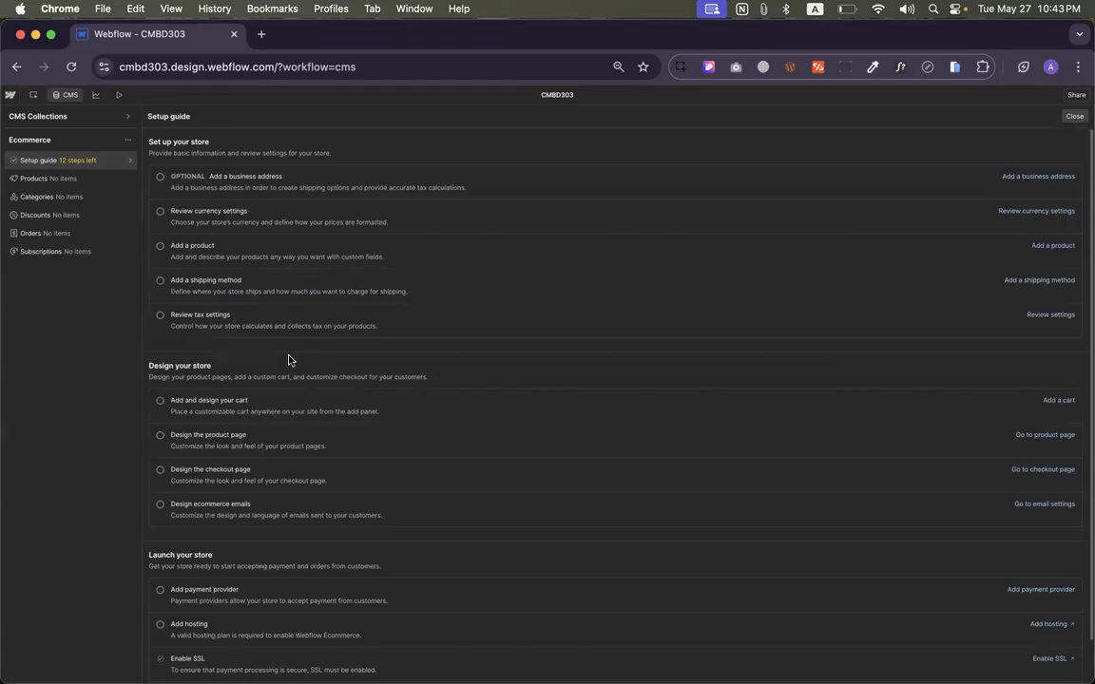
Start adding a business address from the store setup guide and enter CMBD Shop as the business name
scroll(290, 360, "down", 1)
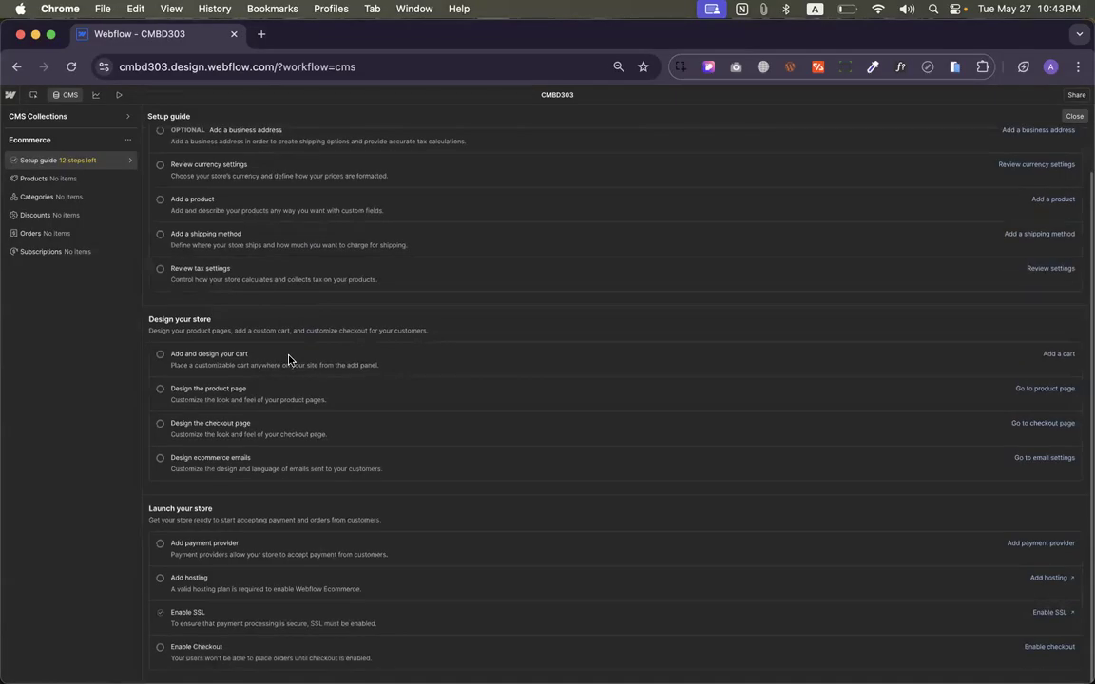
scroll(290, 360, "up", 1)
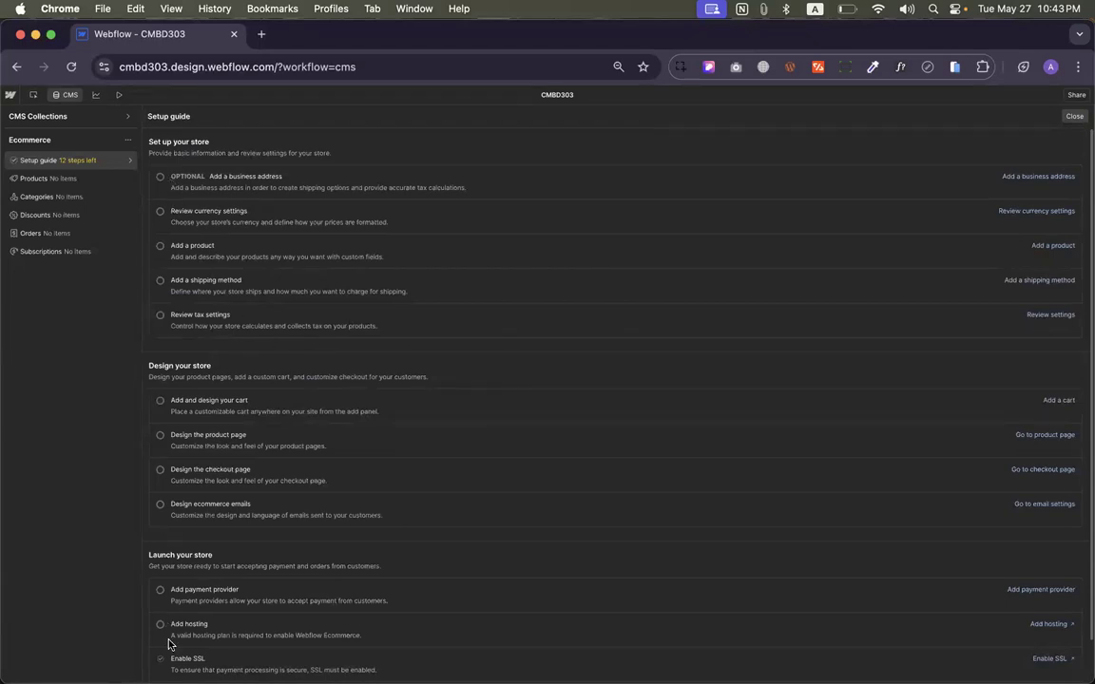
scroll(154, 580, "down", 1)
scroll(210, 406, "up", 1)
left_click(1039, 178)
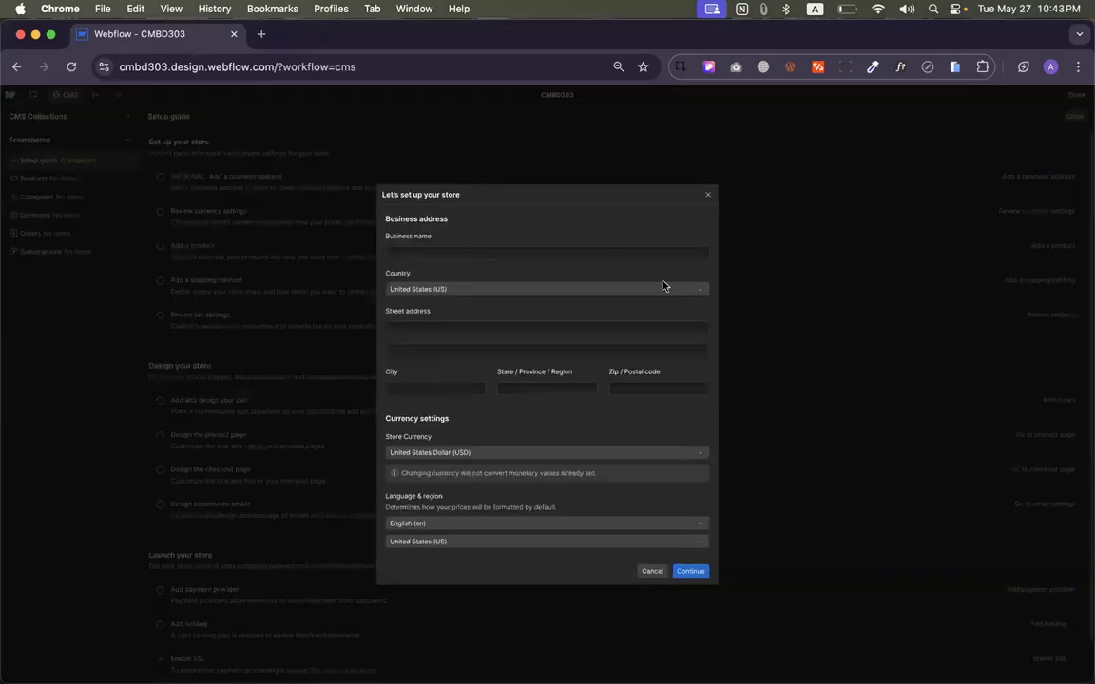
left_click(478, 250)
type("CMB")
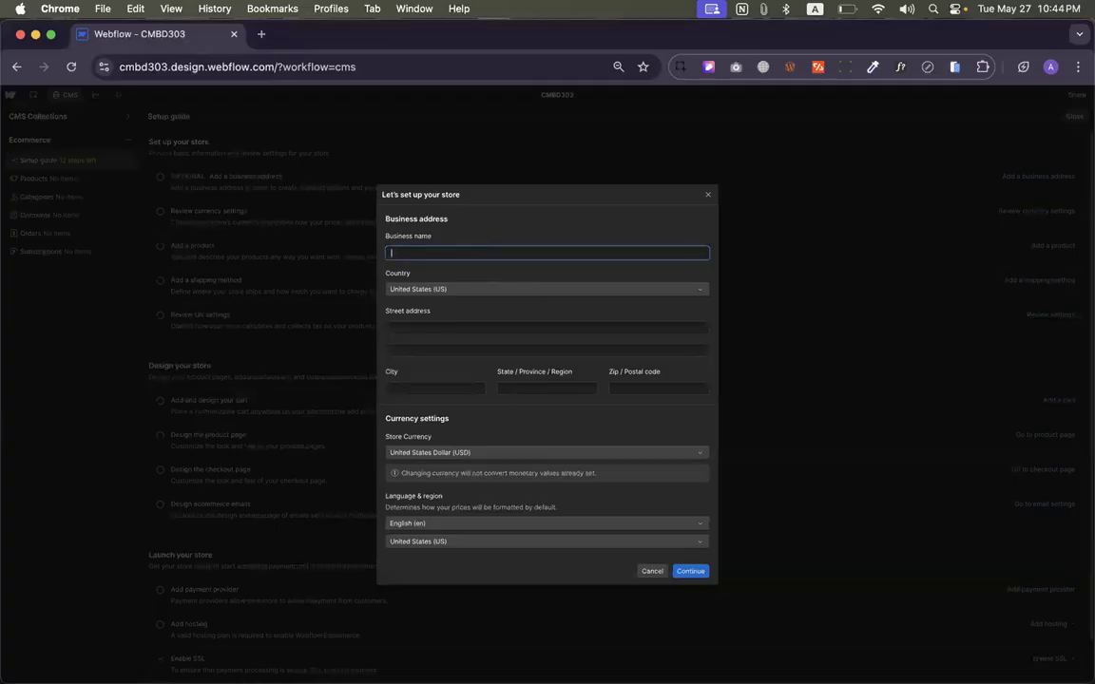
type("D")
type(" St")
left_click(442, 276)
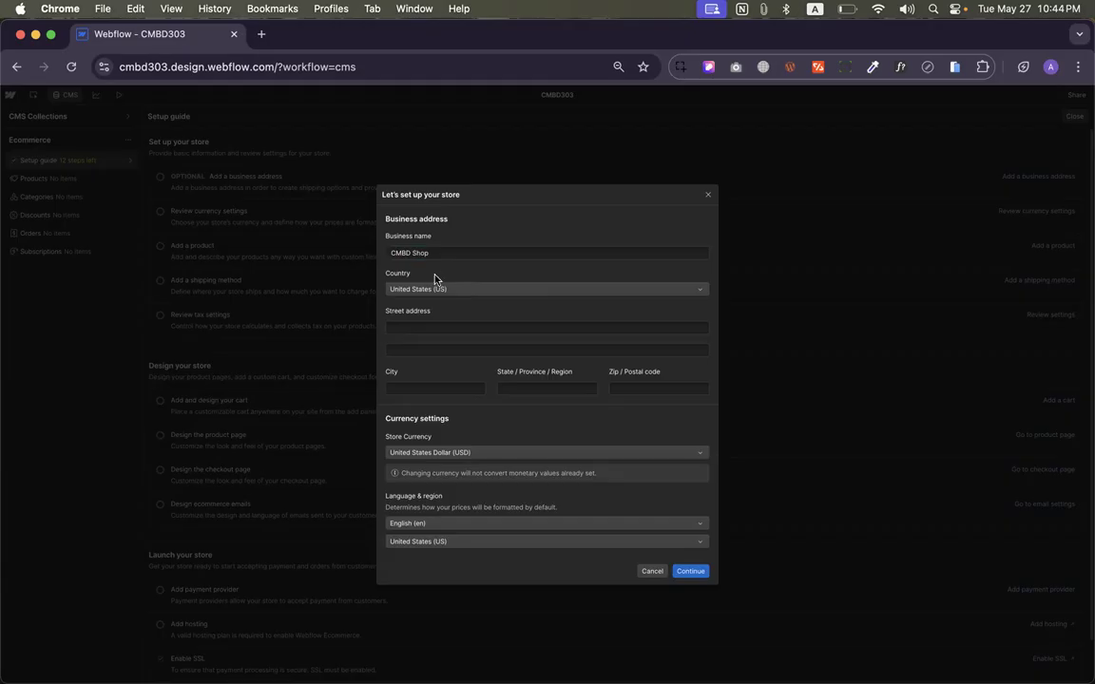
Look through the available countries for the business address without changing the selected one
double_click(398, 275)
left_click(449, 289)
scroll(445, 261, "up", 10)
key("ctrl+Up")
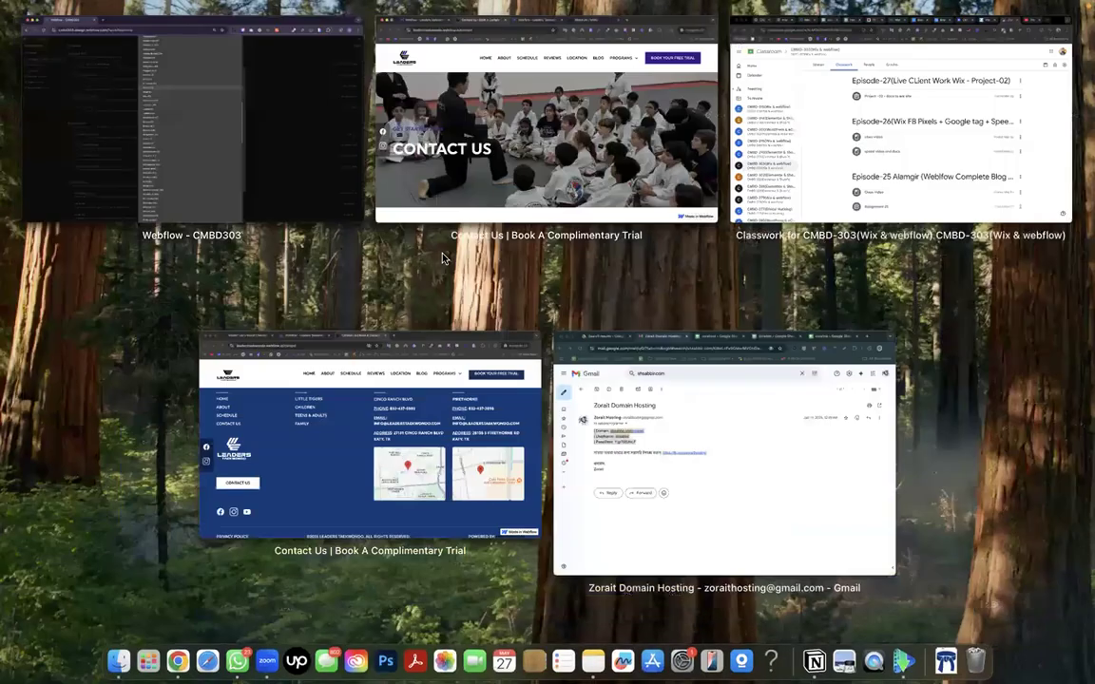
left_click(226, 186)
scroll(462, 283, "up", 10)
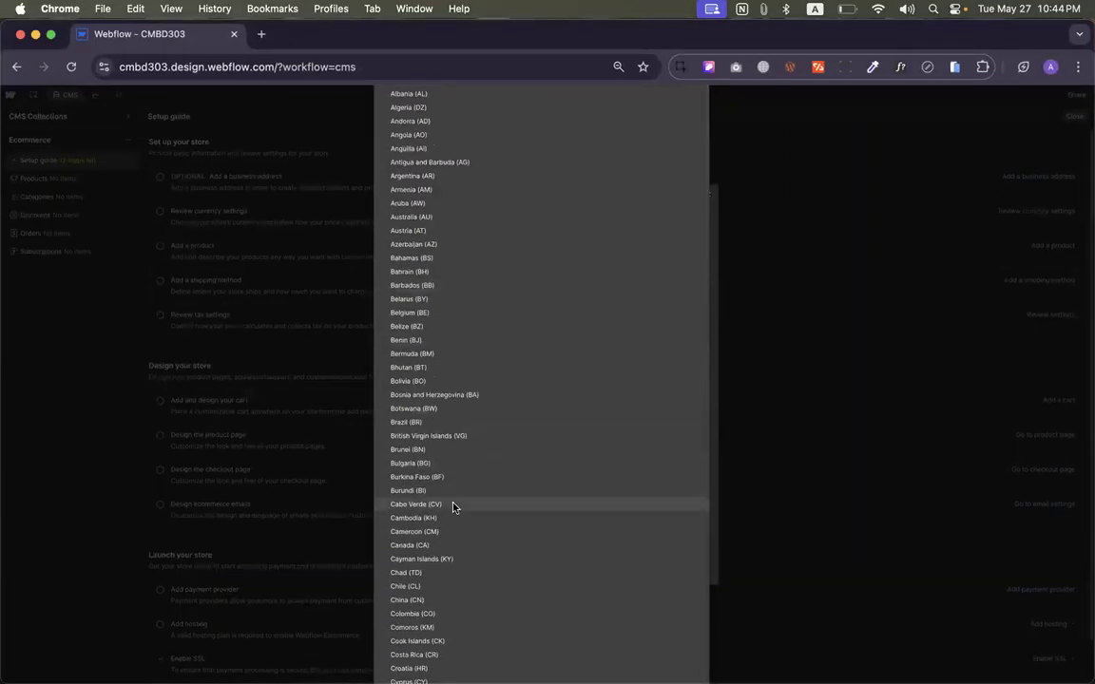
scroll(453, 506, "down", 2)
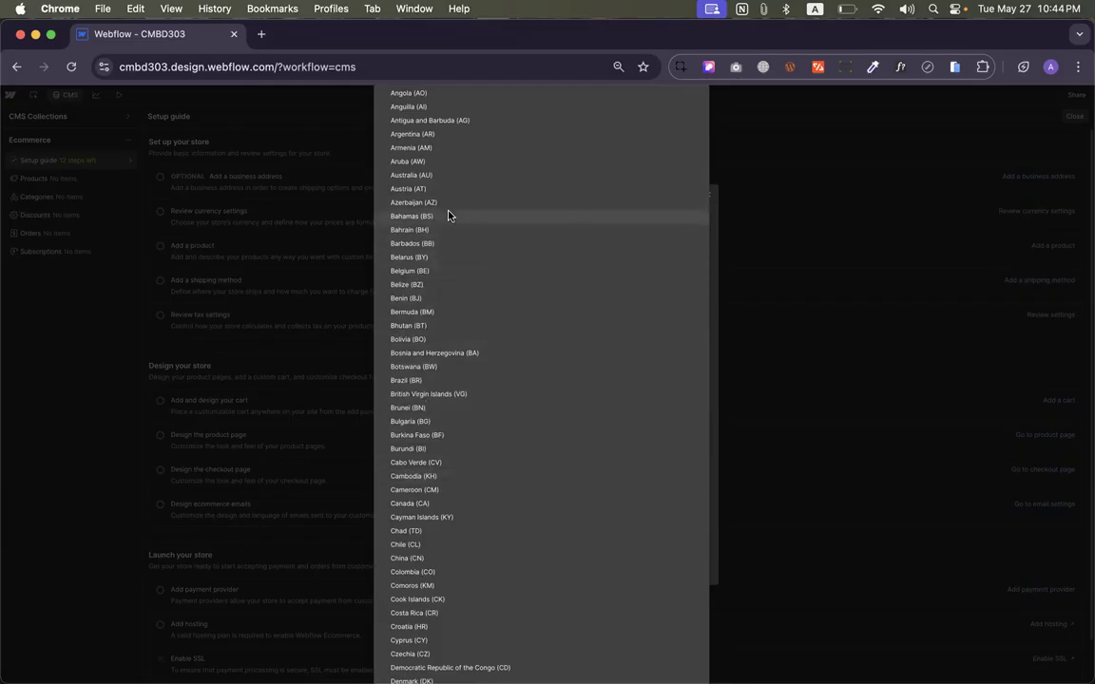
scroll(421, 397, "down", 5)
scroll(421, 398, "up", 5)
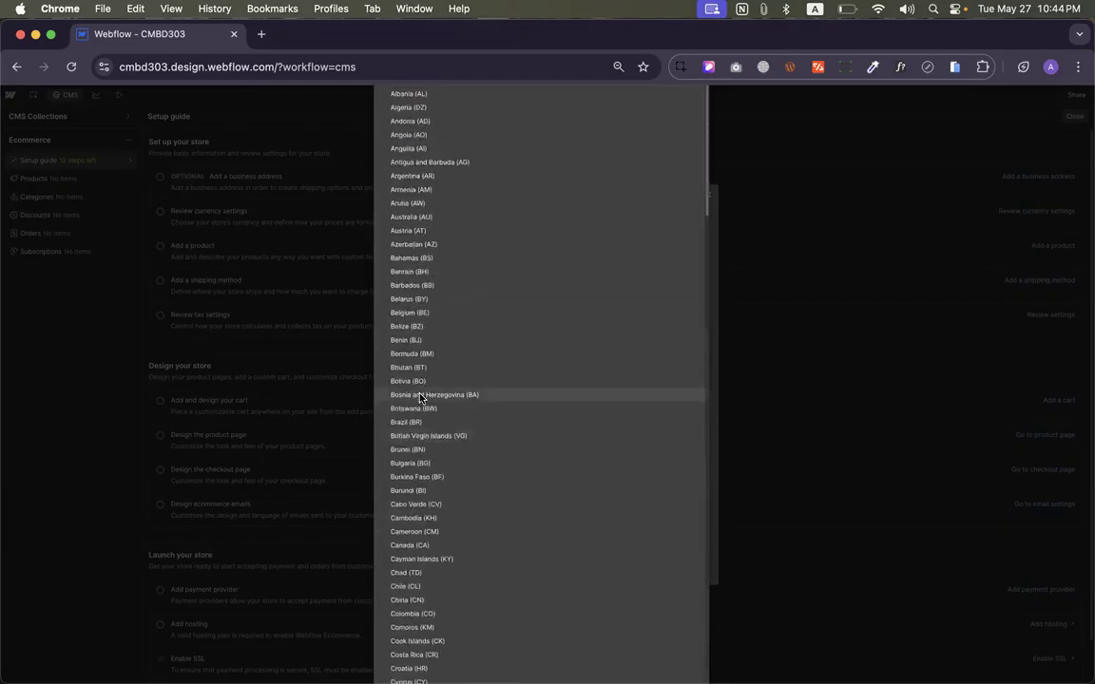
scroll(418, 380, "down", 20)
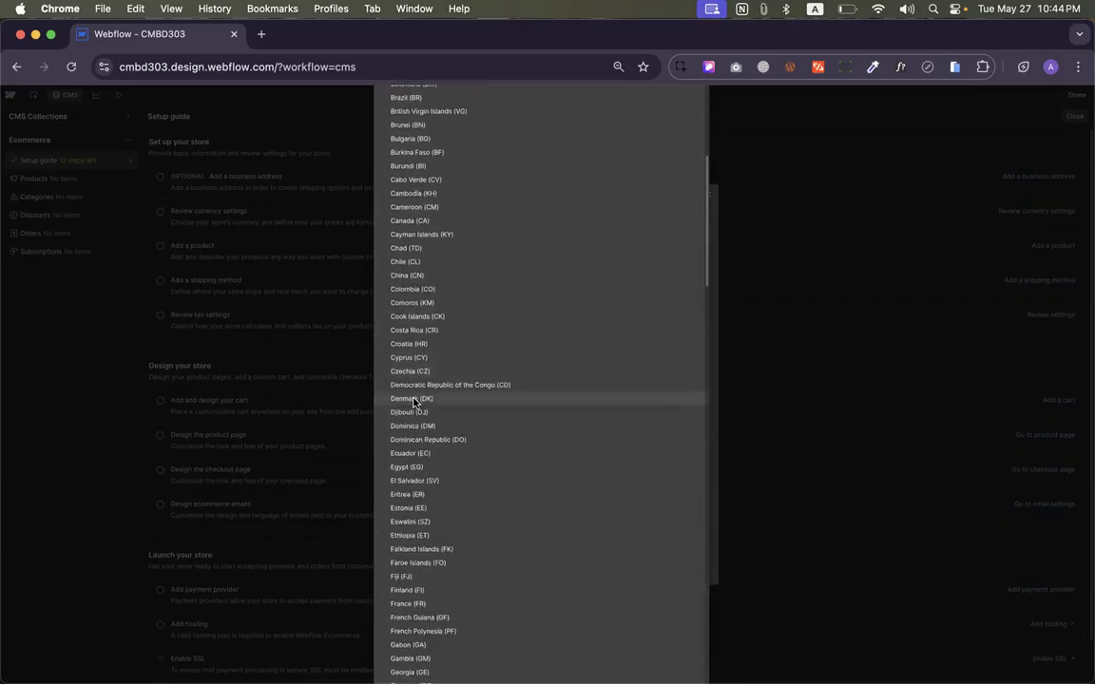
left_click(715, 217)
left_click(420, 325)
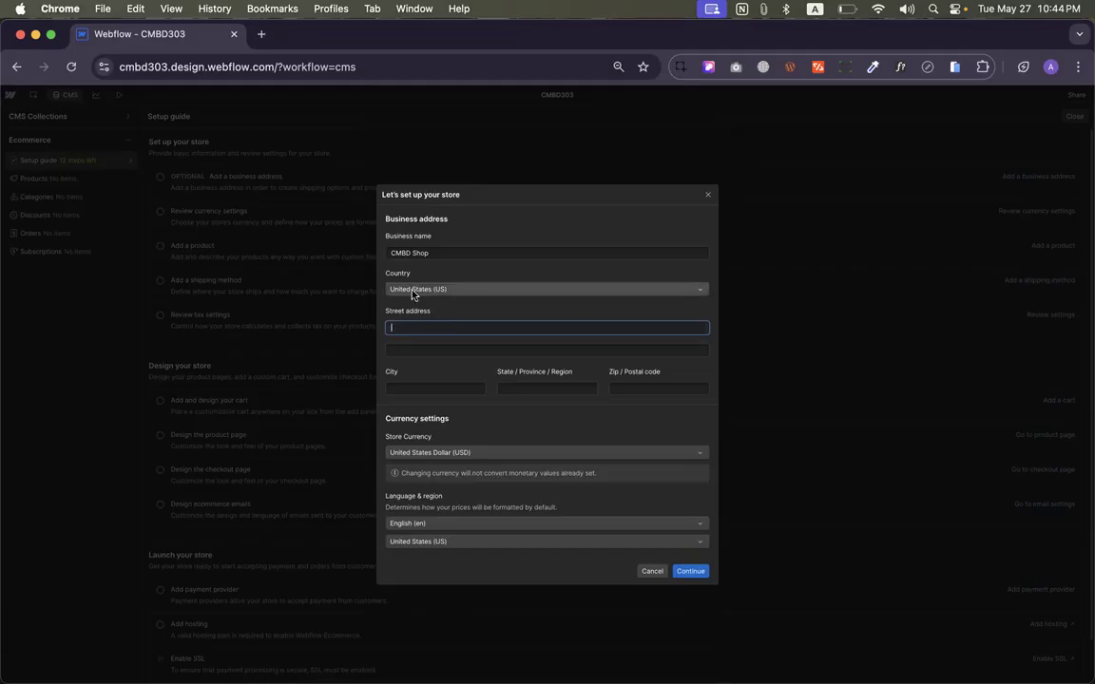
left_click(412, 294)
scroll(447, 313, "up", 20)
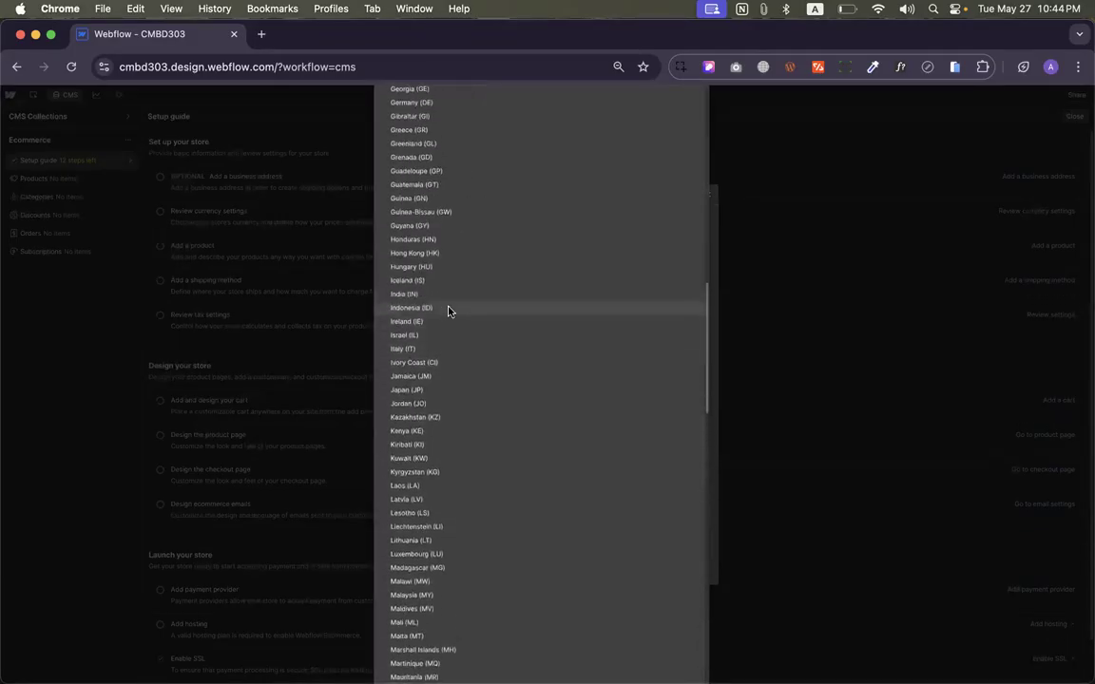
scroll(418, 239, "up", 3)
scroll(415, 238, "up", 12)
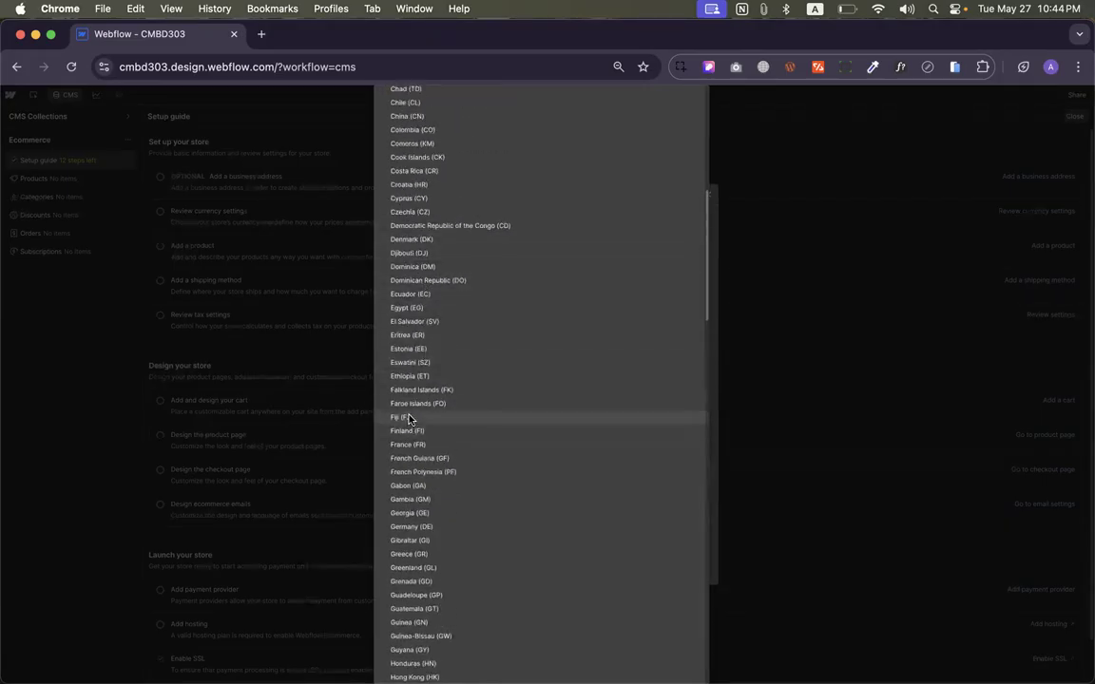
scroll(409, 418, "up", 17)
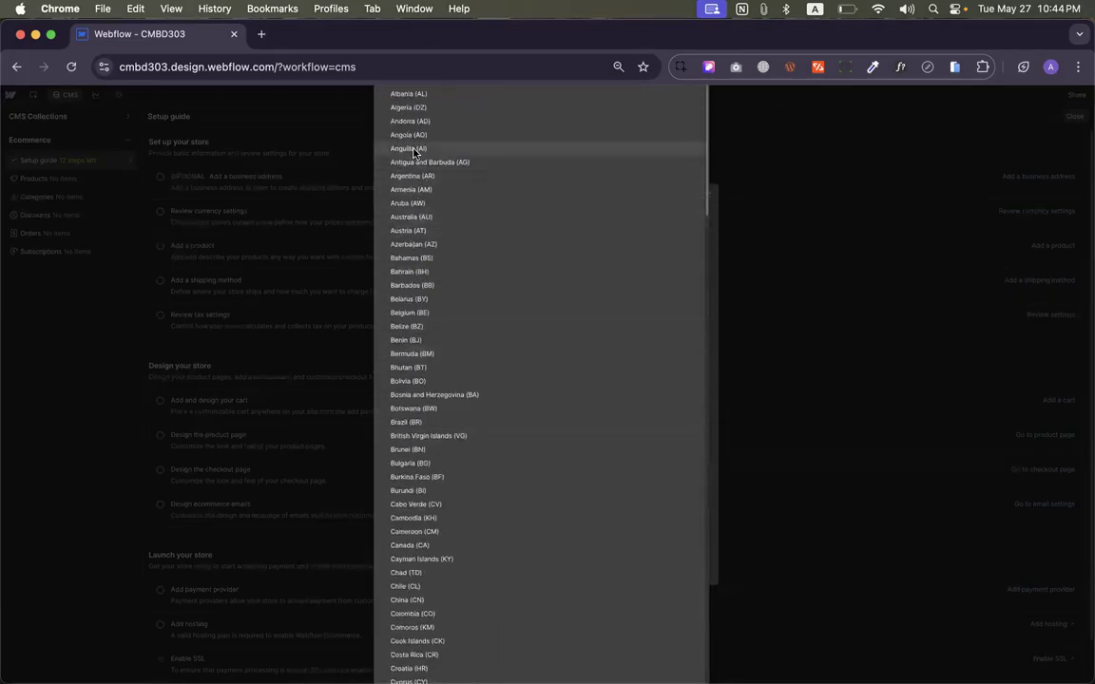
scroll(414, 207, "down", 16)
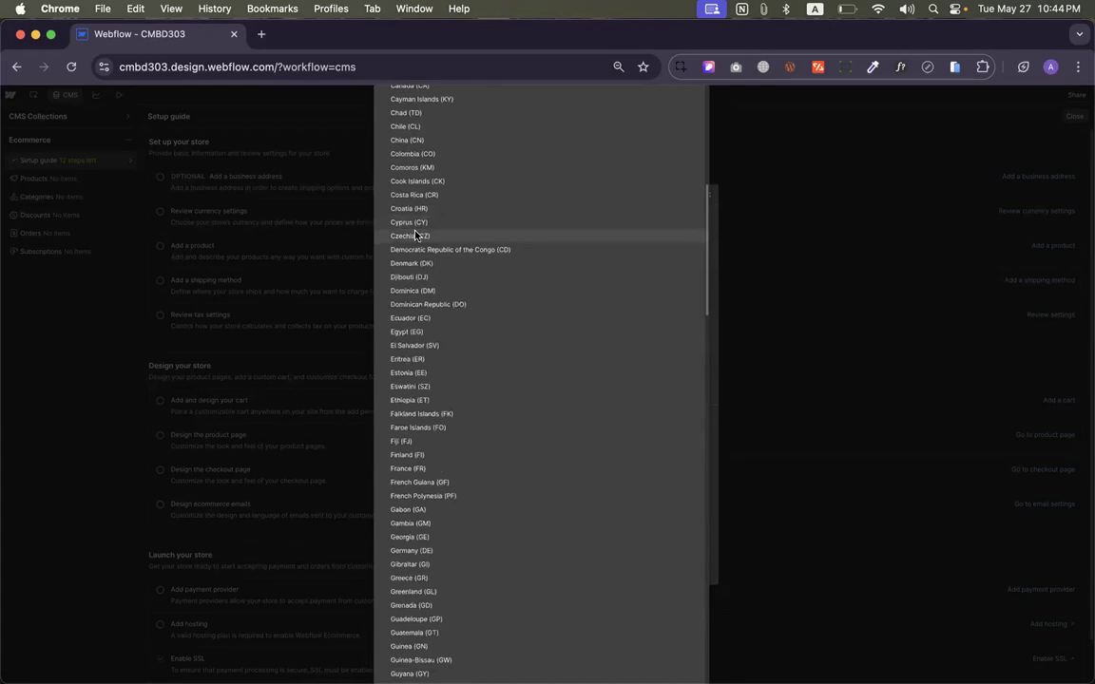
scroll(414, 235, "up", 6)
scroll(414, 235, "up", 3)
scroll(415, 235, "down", 11)
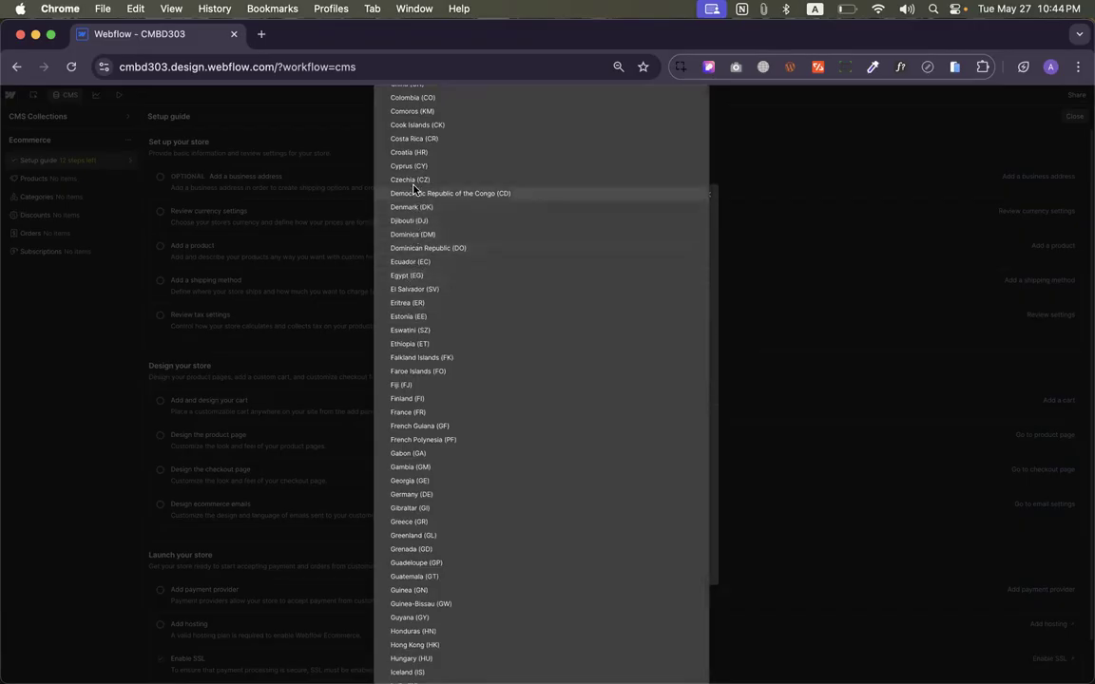
scroll(459, 398, "down", 12)
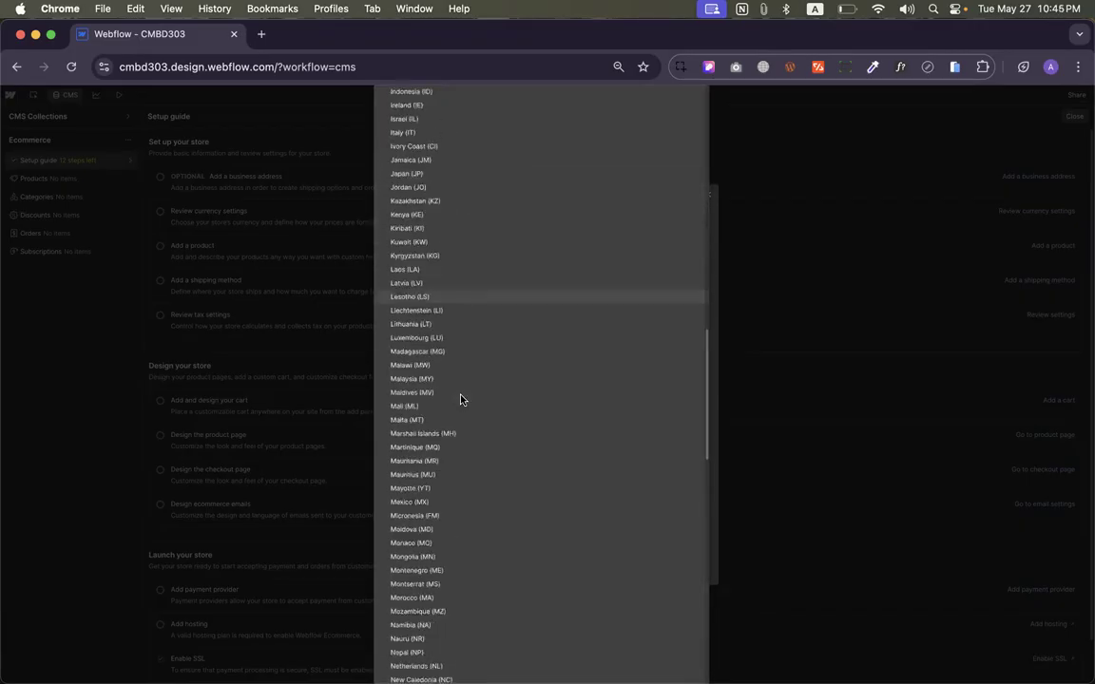
left_click(711, 254)
left_click(446, 327)
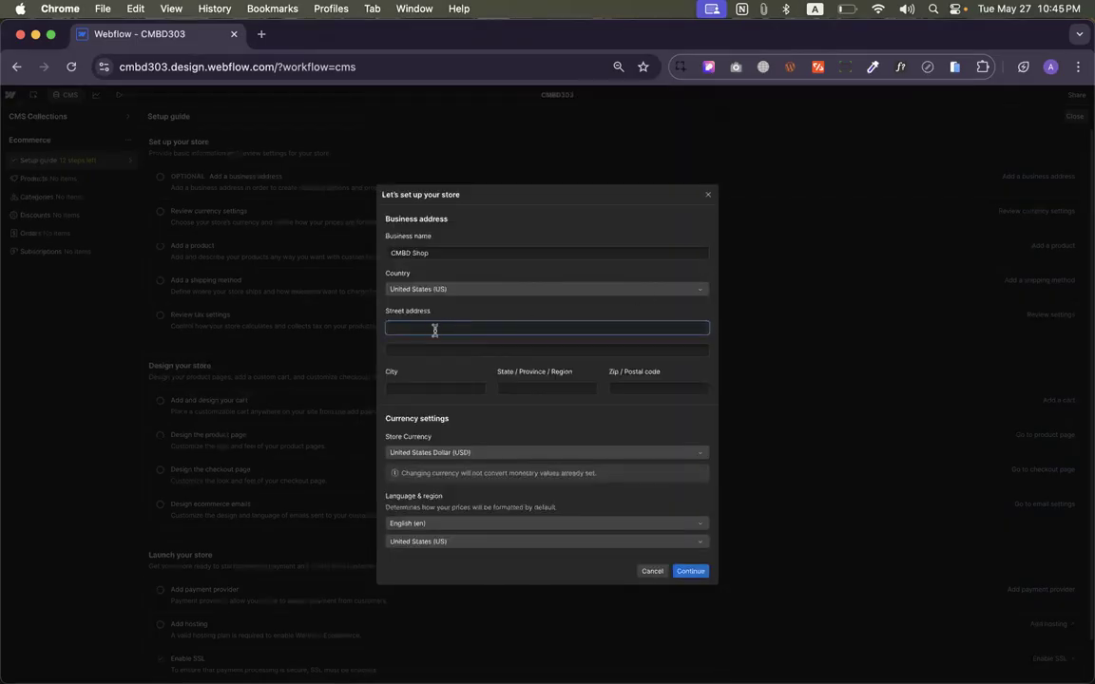
Review the available store currencies and try to continue the store setup with the address fields left blank
left_click(434, 452)
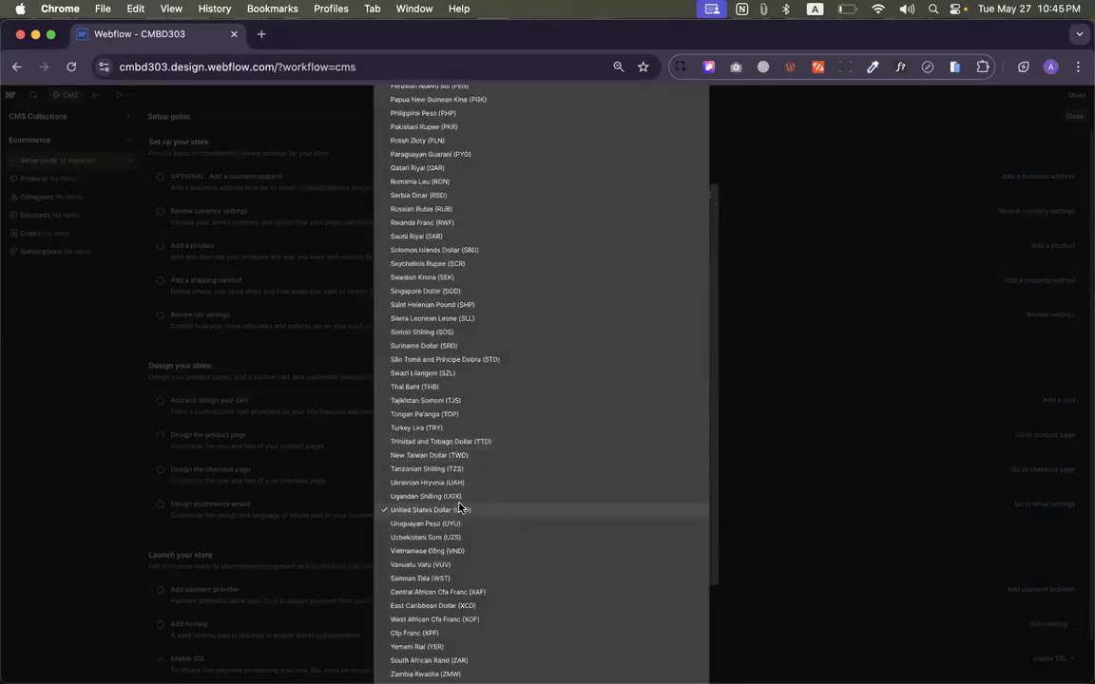
scroll(459, 508, "up", 15)
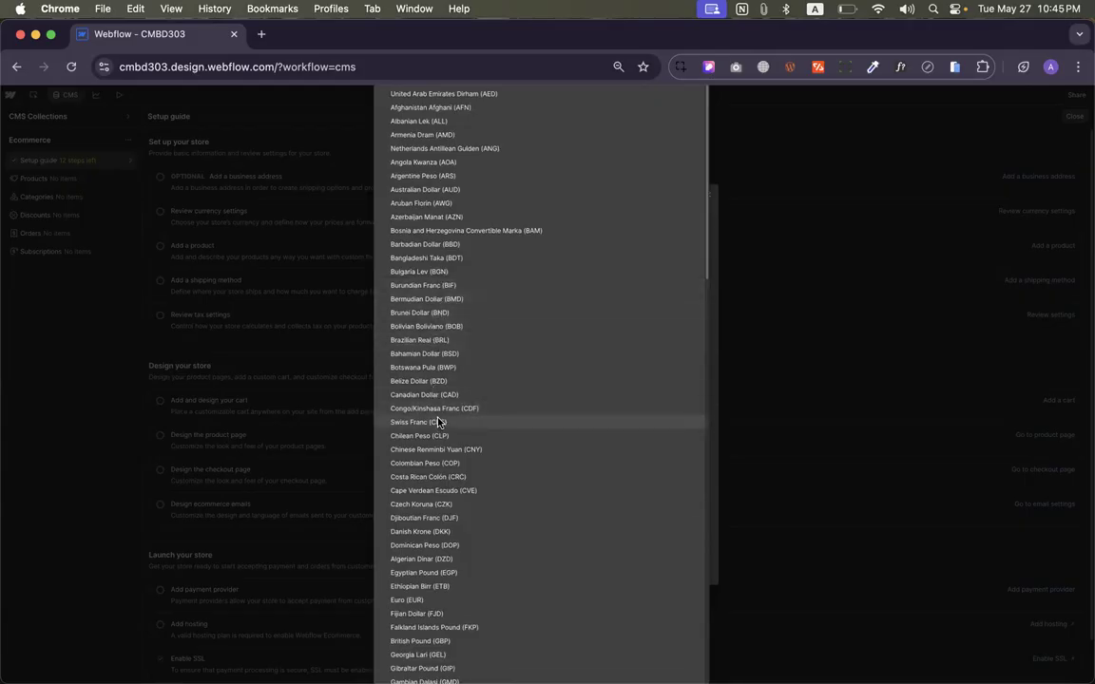
scroll(437, 422, "down", 1)
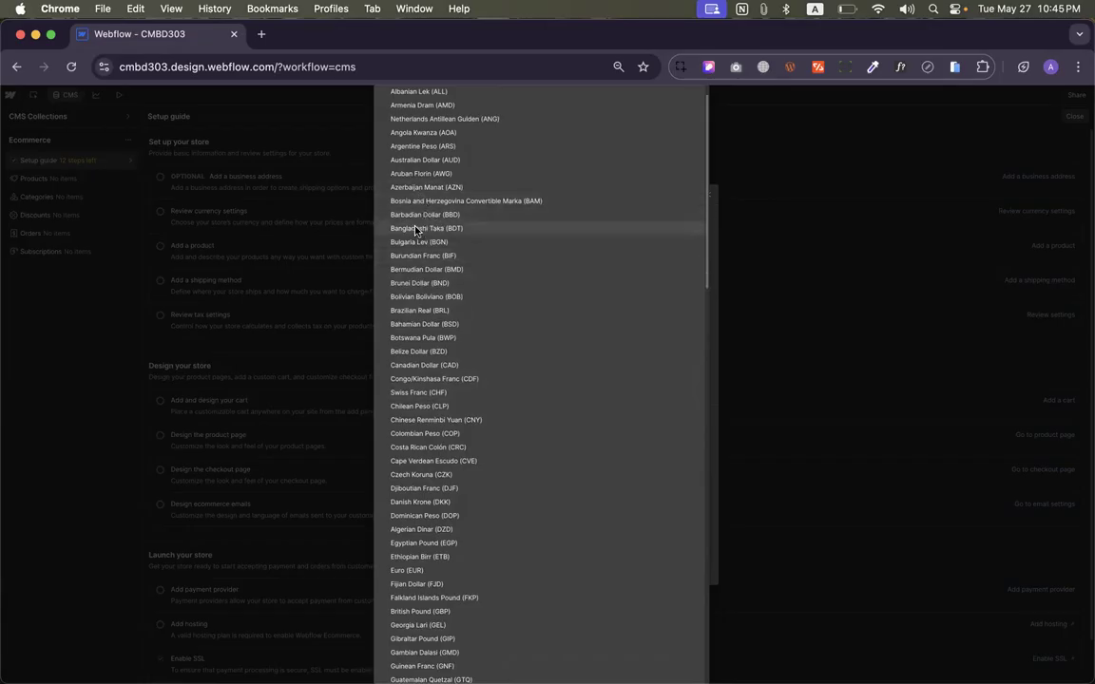
left_click(703, 209)
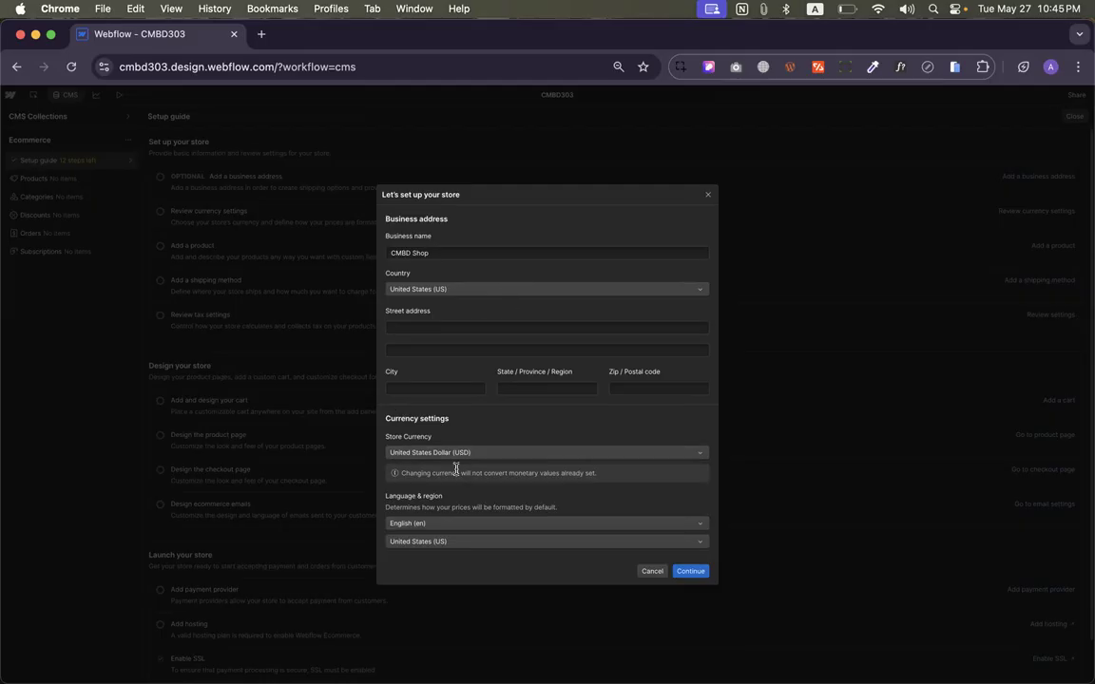
left_click_drag(387, 435, 445, 438)
left_click(482, 440)
left_click(691, 571)
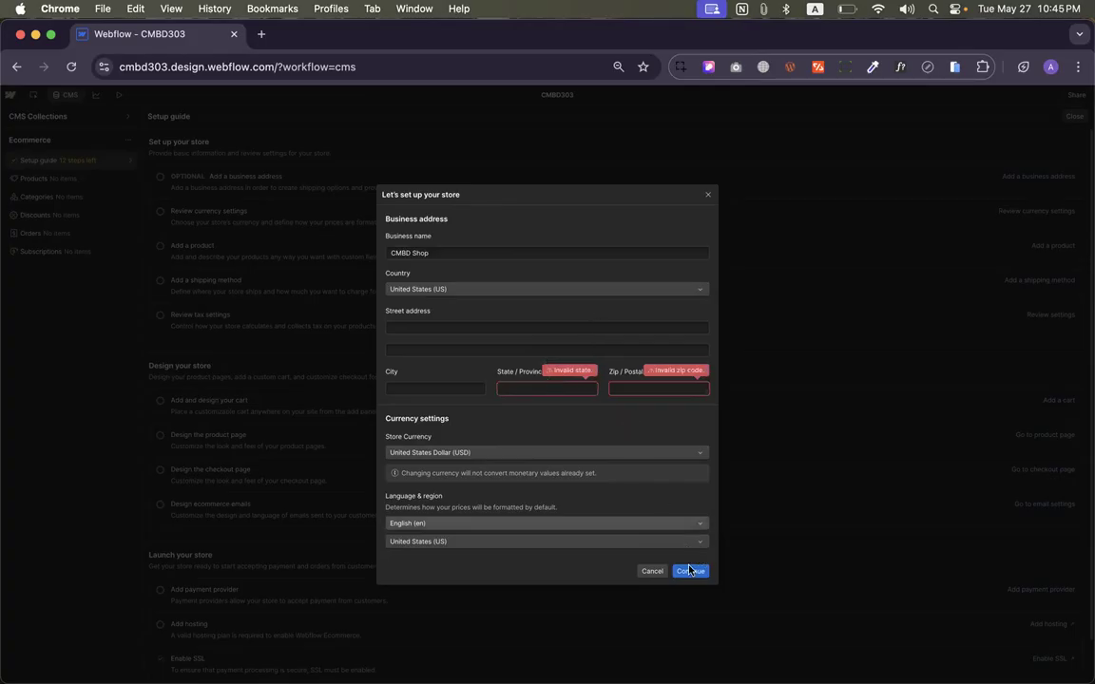
left_click(550, 385)
Search Google for "fake name gender" in a new browser tab and open the Fake Name Generator website
left_click(264, 35)
type("fake name")
key("Down")
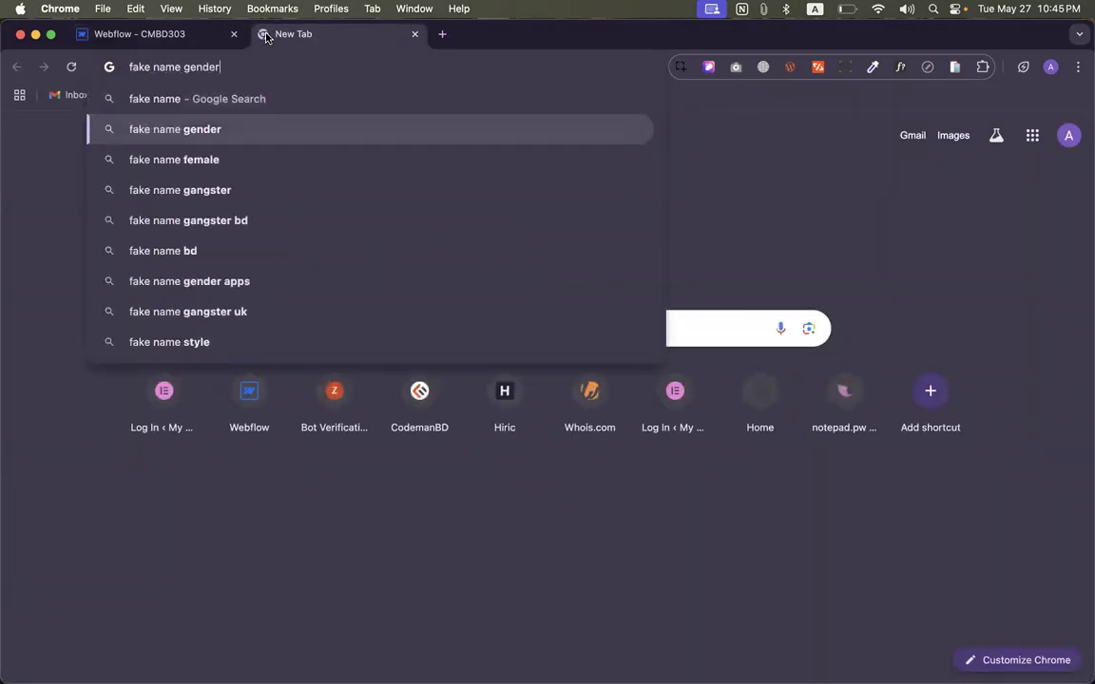
key("Return")
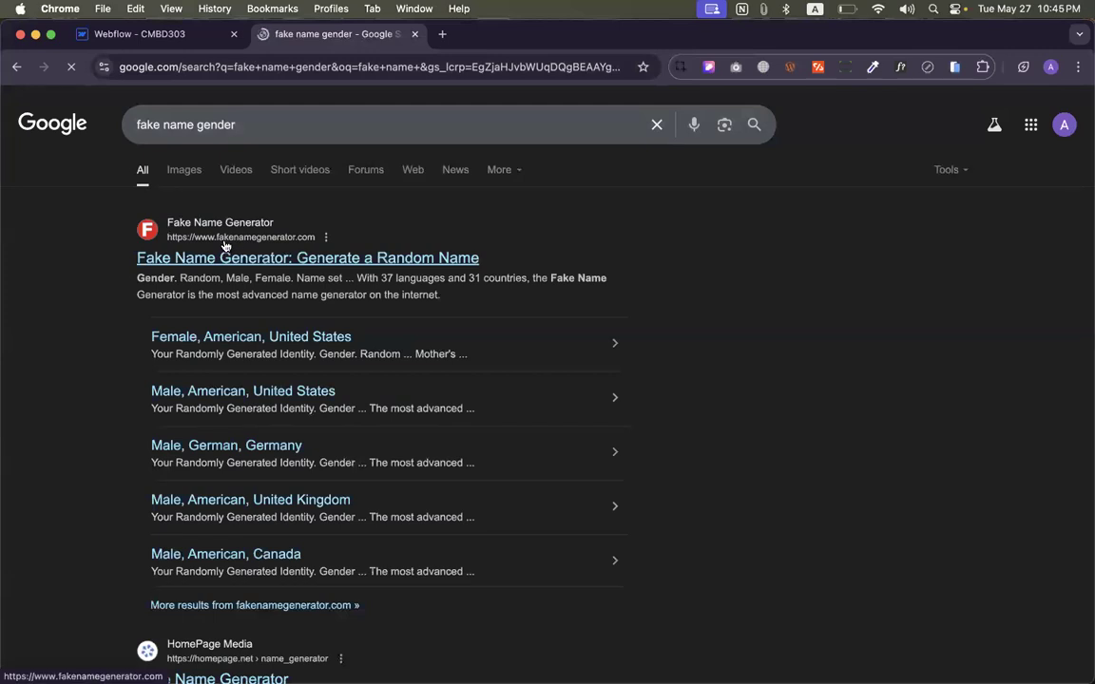
left_click(230, 253)
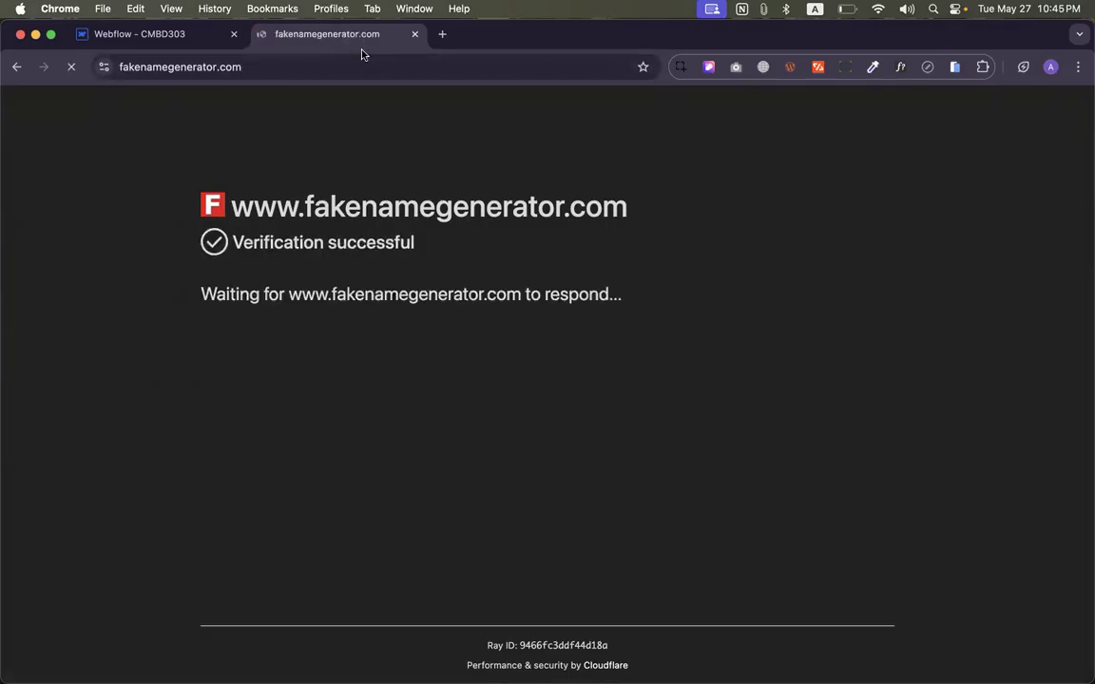
Copy the generated postal address from the Fake Name Generator page and paste it into the store's street address field in Webflow
scroll(508, 228, "down", 5)
scroll(507, 228, "up", 1)
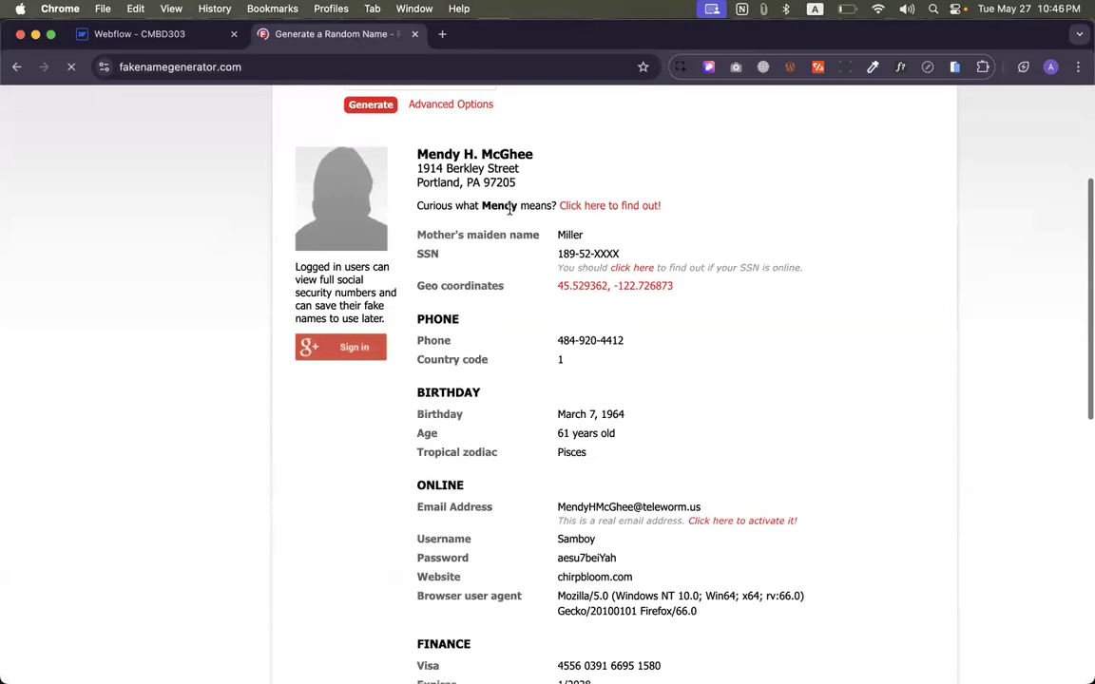
left_click_drag(416, 169, 518, 184)
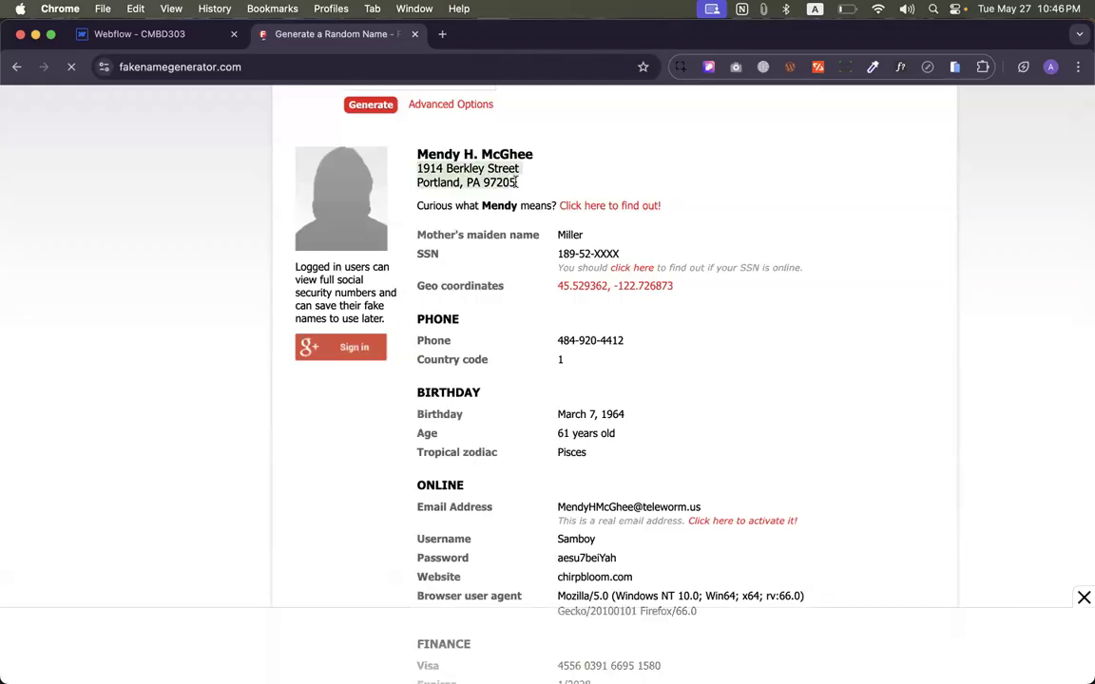
key("super+c")
left_click(200, 44)
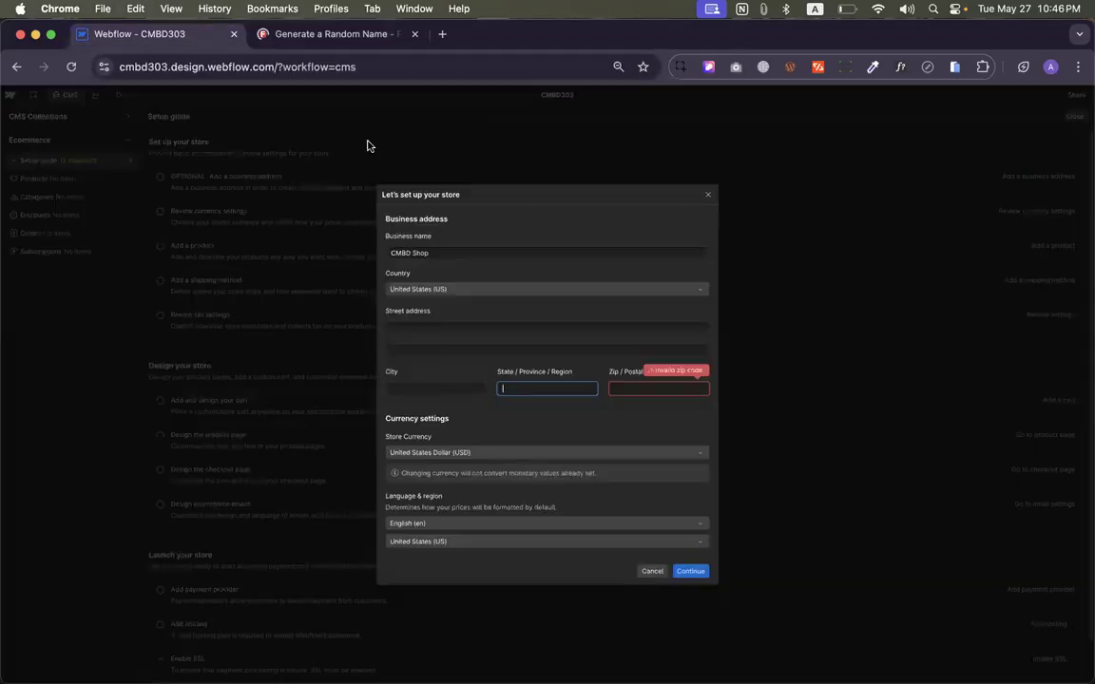
left_click(469, 328)
key("super+v")
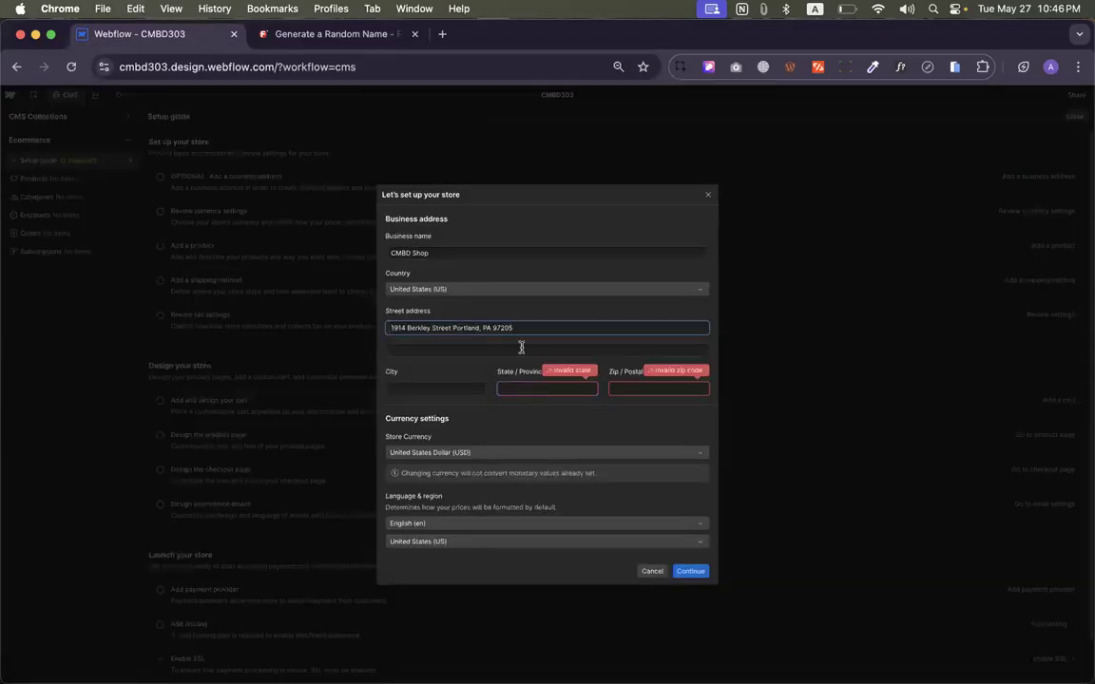
Look through the generated identity on the Fake Name Generator page to check its address details against the store form
left_click_drag(499, 328, 557, 317)
left_click(303, 35)
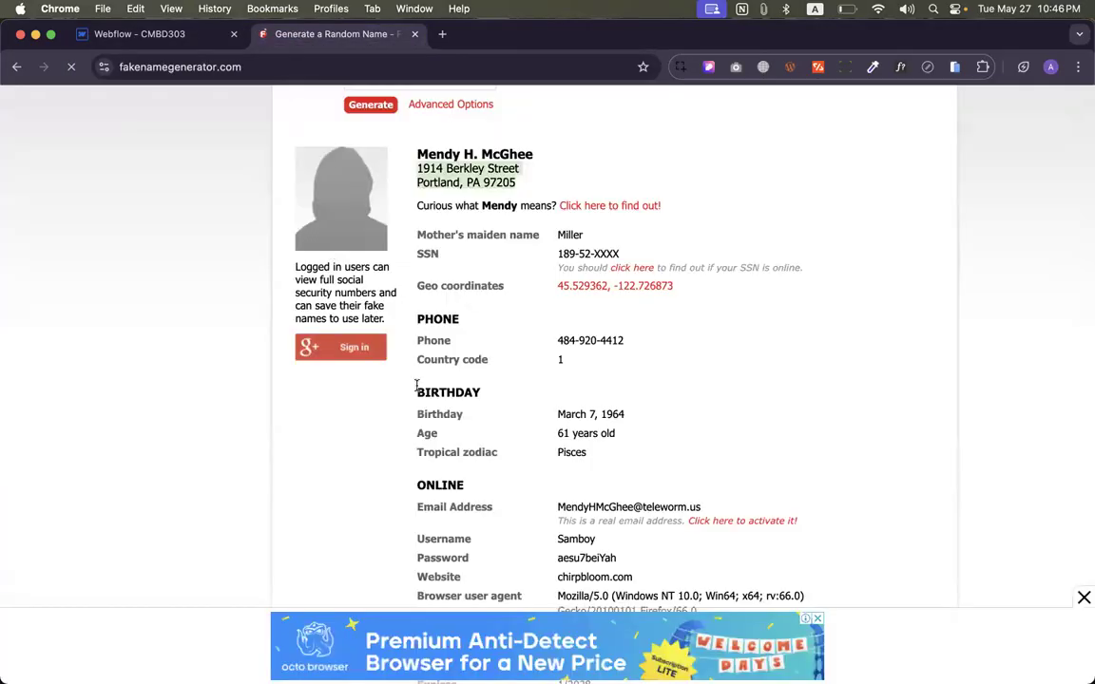
scroll(510, 339, "down", 1)
scroll(582, 264, "down", 2)
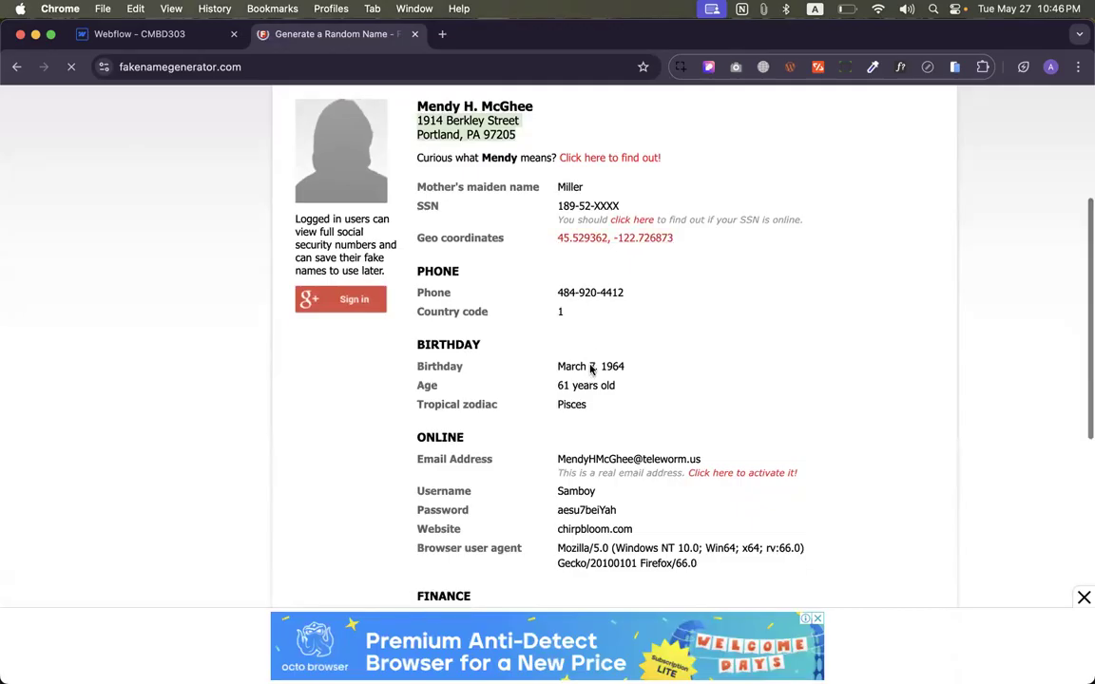
scroll(628, 481, "down", 5)
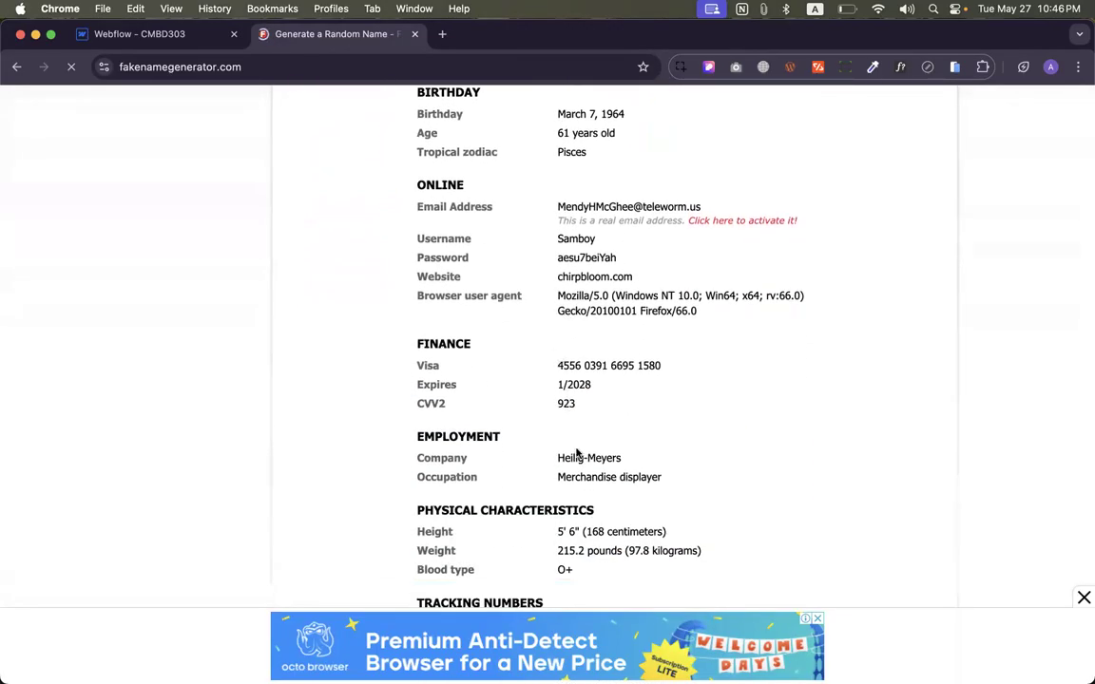
scroll(577, 454, "down", 8)
scroll(577, 454, "up", 15)
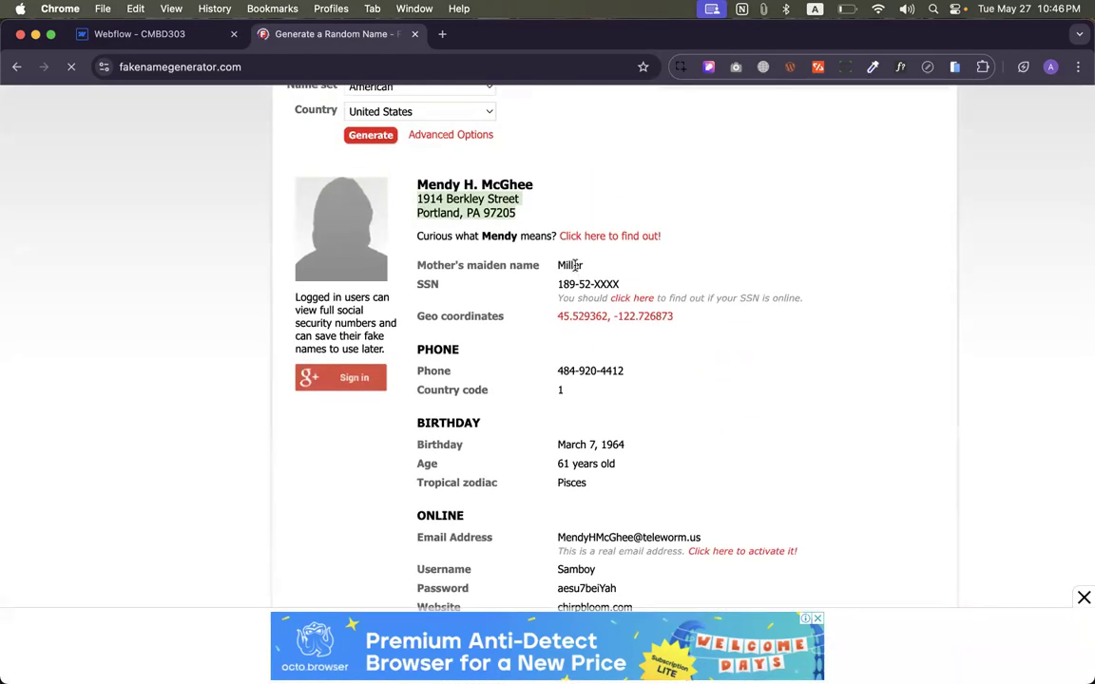
left_click(534, 214)
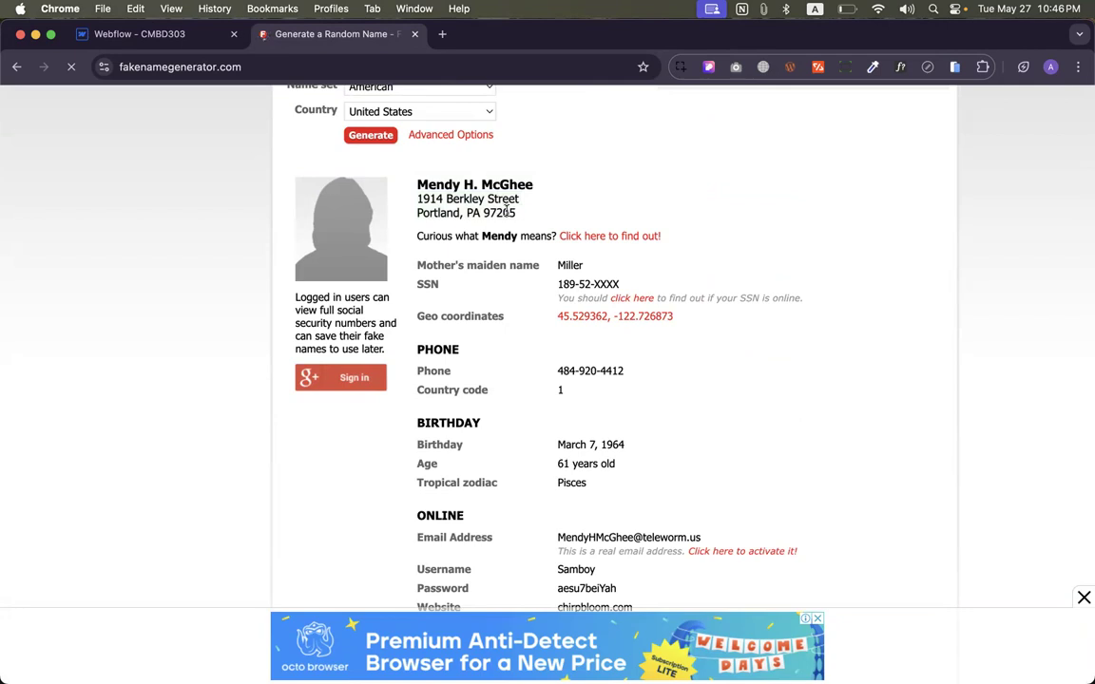
Copy the zip code from the street address into the Zip / Postal code field of the Webflow store setup
left_click(192, 36)
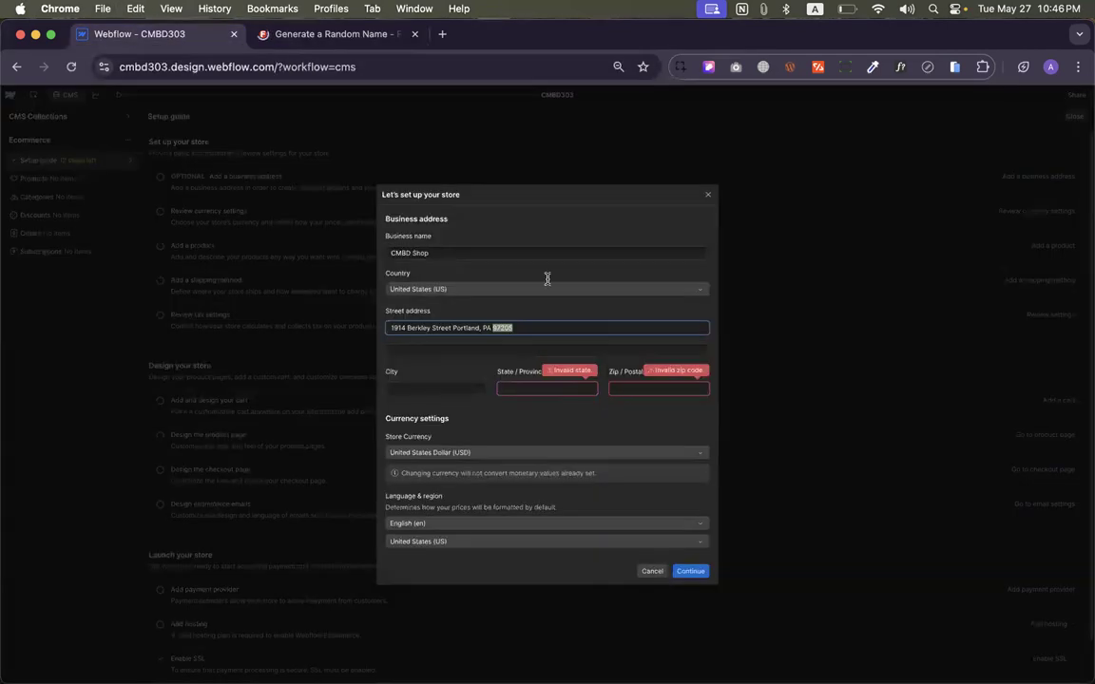
key("ctrl+c")
left_click(565, 388)
left_click(616, 388)
key("ctrl+v")
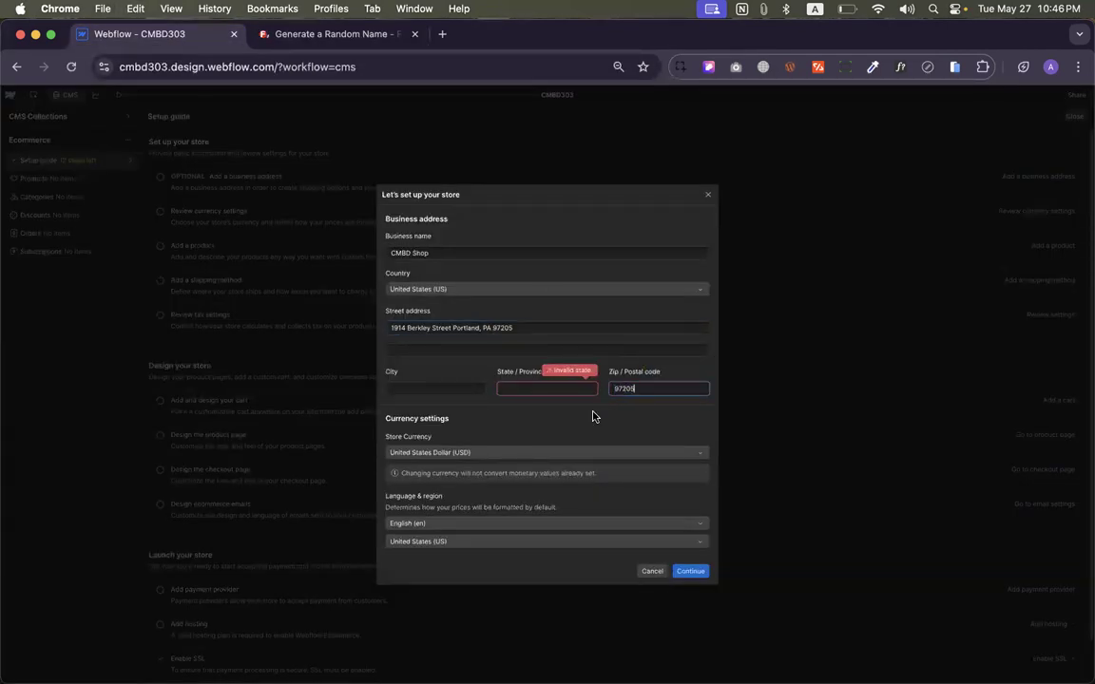
Copy the state abbreviation from the street address into the State / Province / Region field and continue the store setup
left_click(485, 328)
double_click(485, 328)
key("ctrl+c")
left_click(524, 388)
key("ctrl+v")
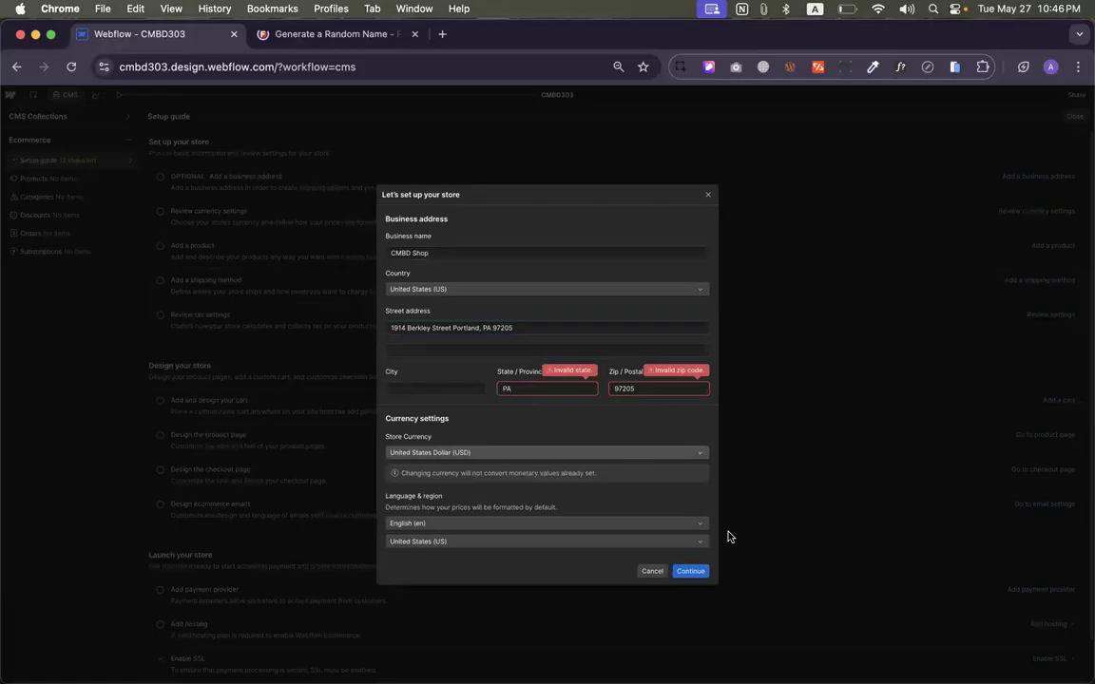
left_click(691, 572)
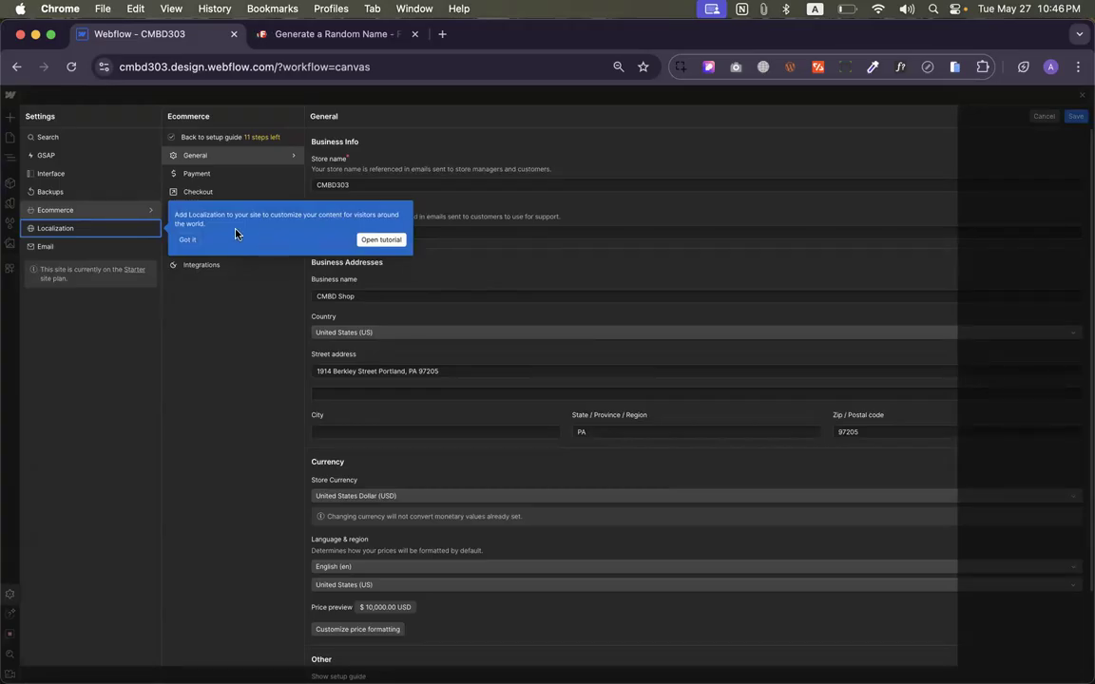
Dismiss the Localization tip, and open the price formatting settings through the setup guide's currency review
left_click(189, 241)
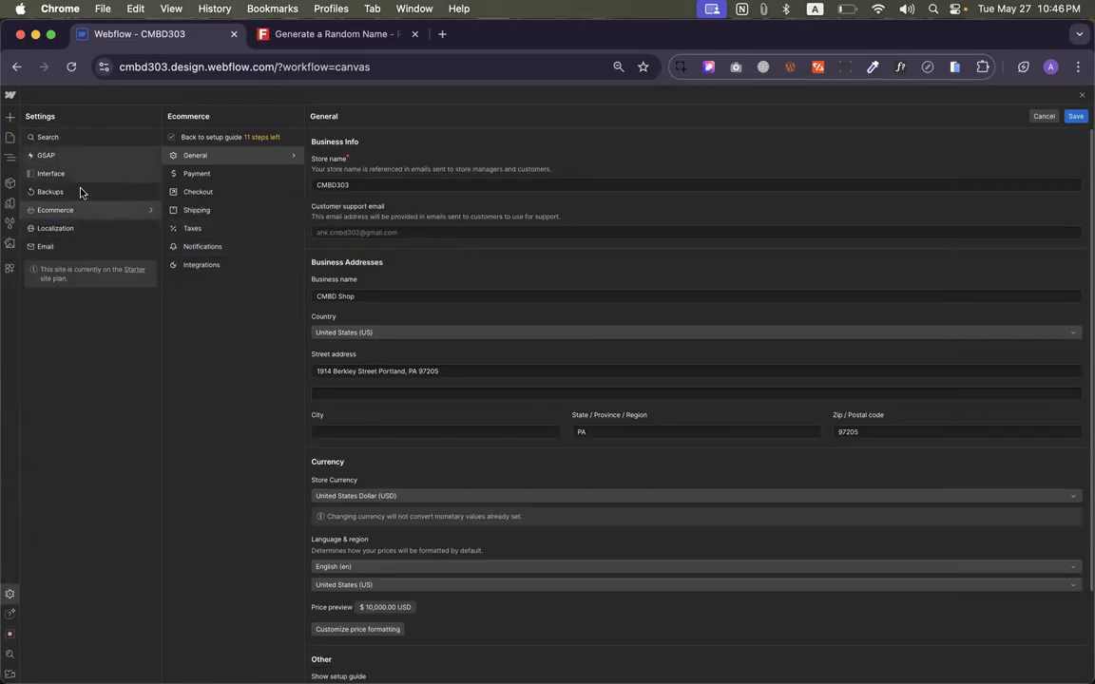
left_click(201, 138)
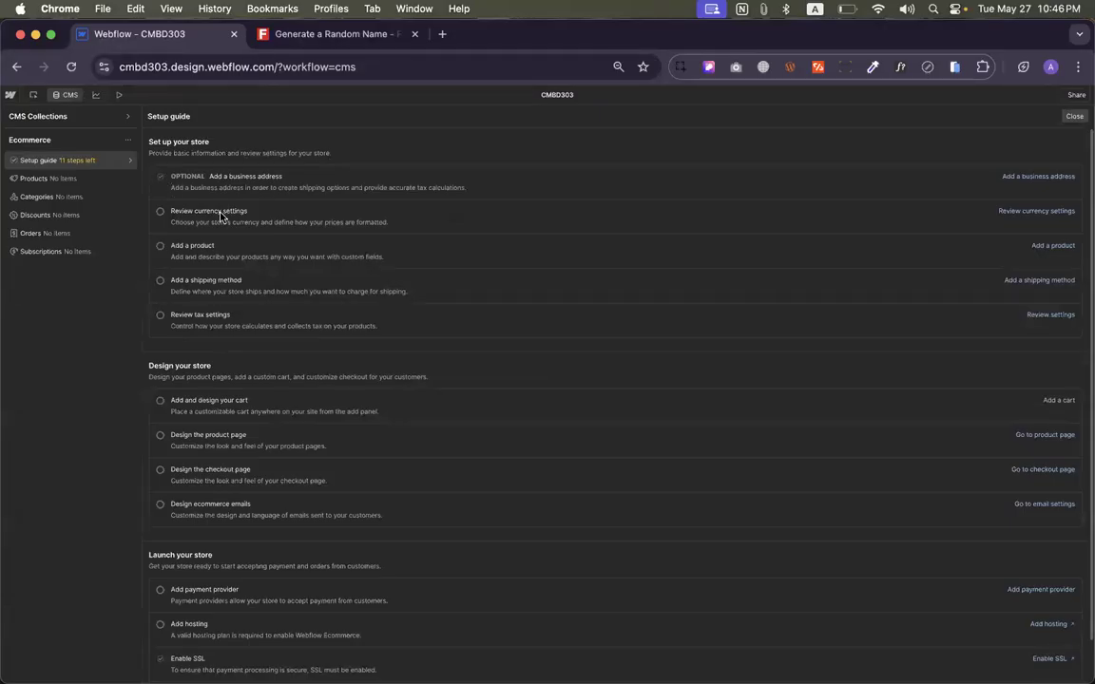
left_click(1021, 213)
scroll(416, 325, "down", 3)
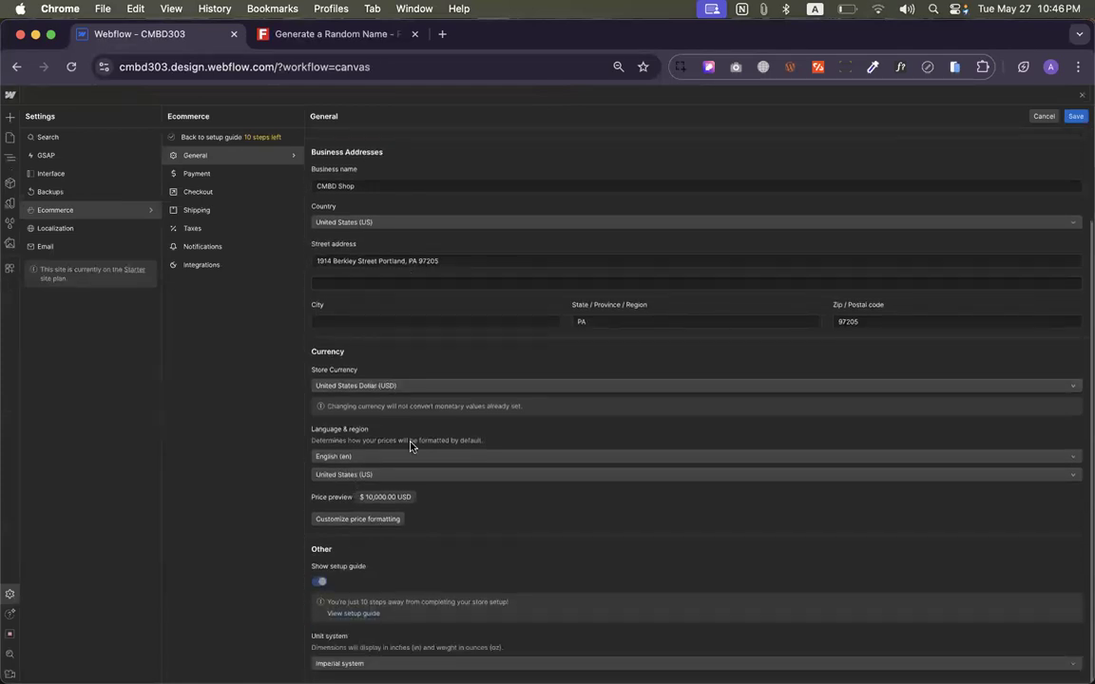
left_click(336, 518)
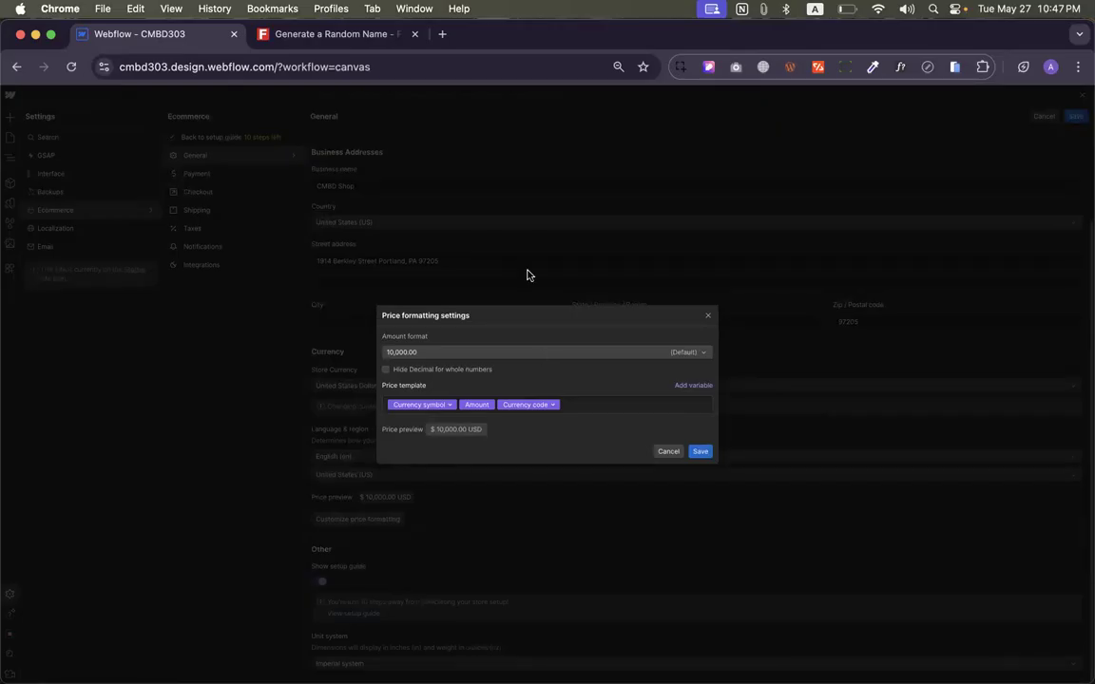
Write the sample prices "$150 USD" and "150$ Taka" in a new browser tab's address bar without searching, and clear them
left_click(442, 33)
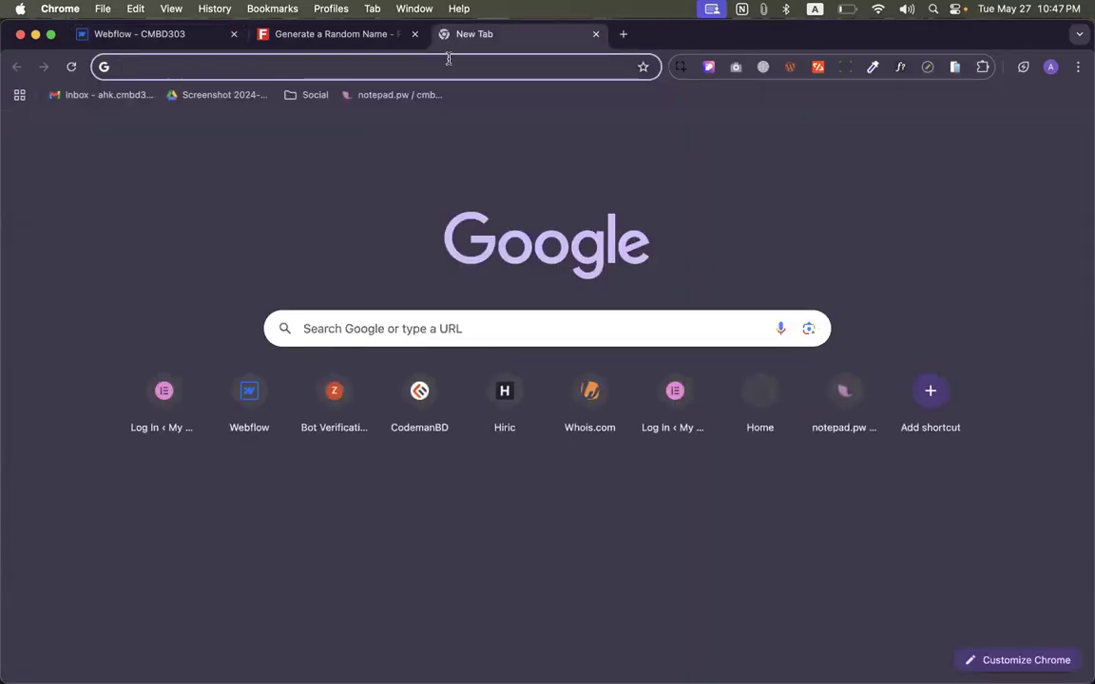
type("$$")
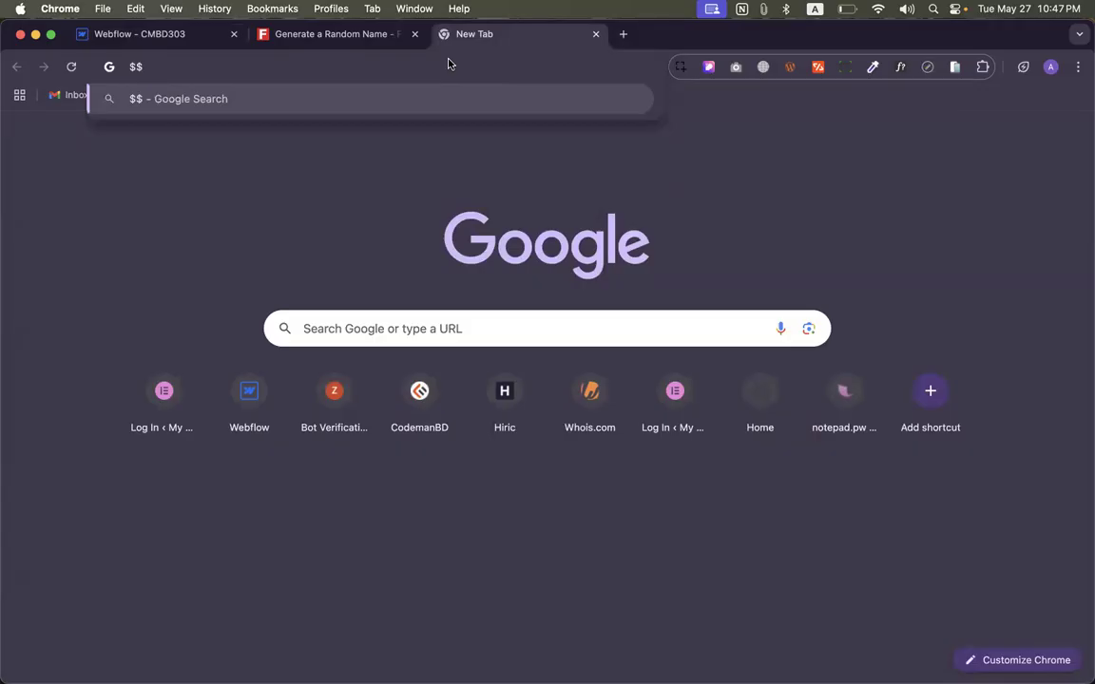
key("BackSpace")
type("150 USD")
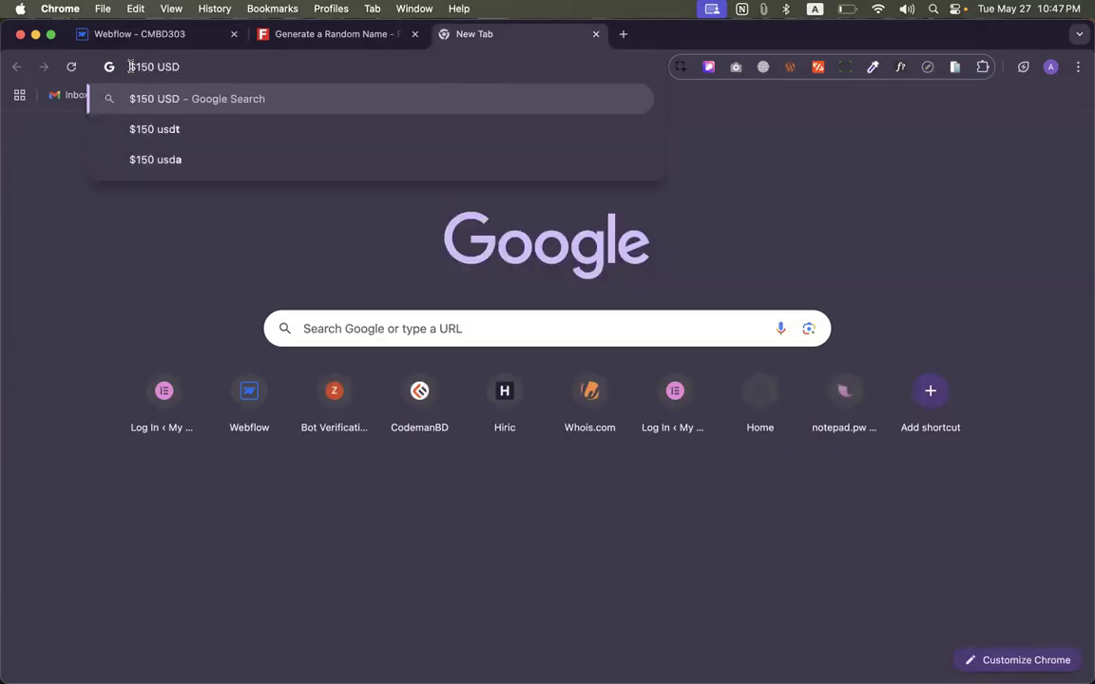
left_click_drag(119, 66, 195, 66)
type("150")
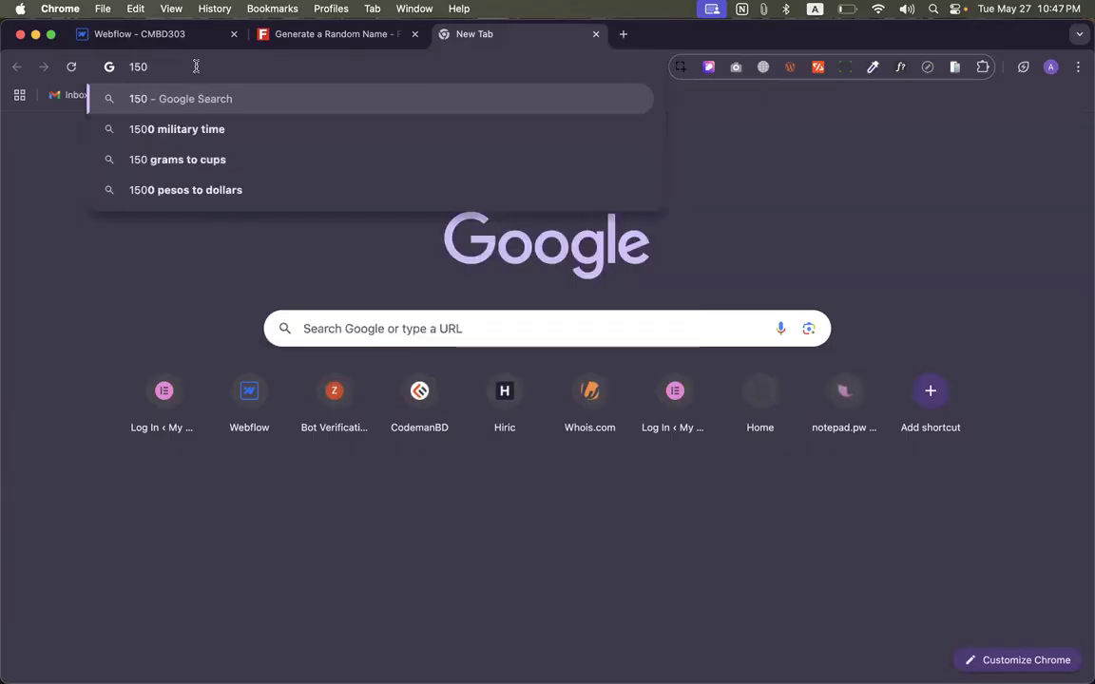
type("$")
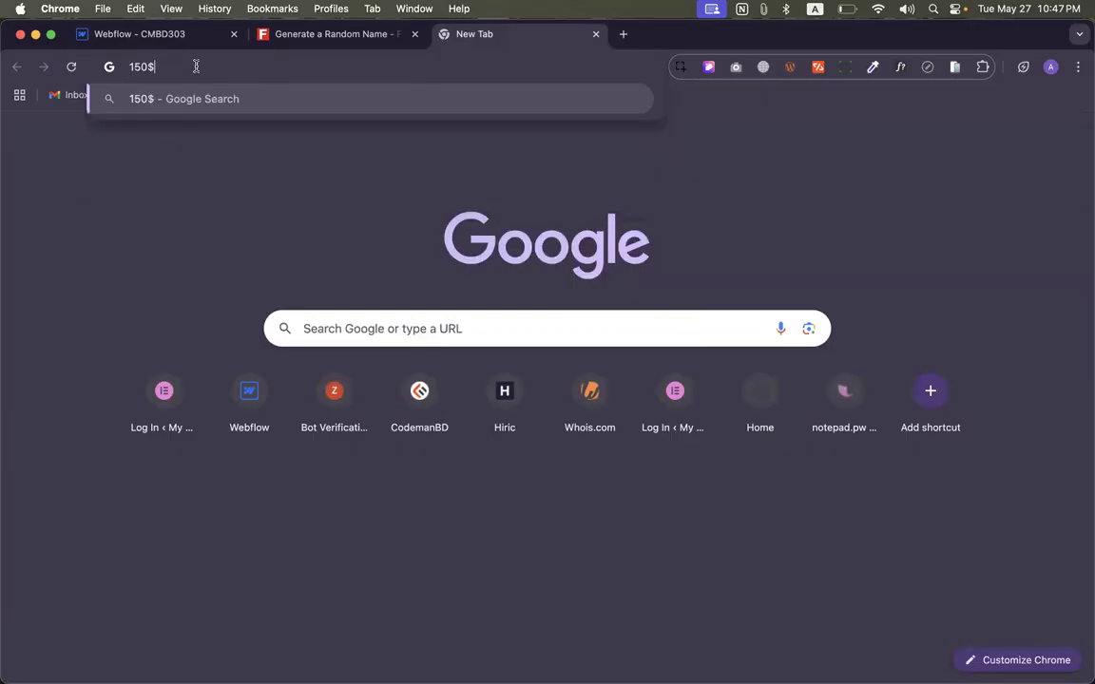
type(" Taka")
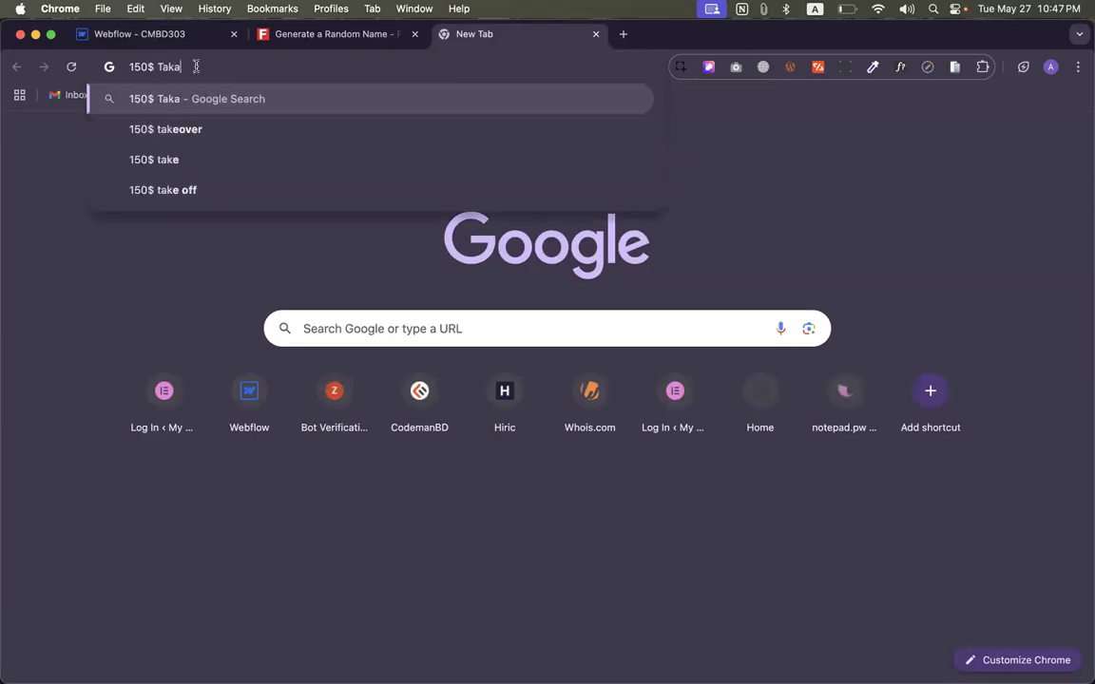
key("super+a")
key("BackSpace")
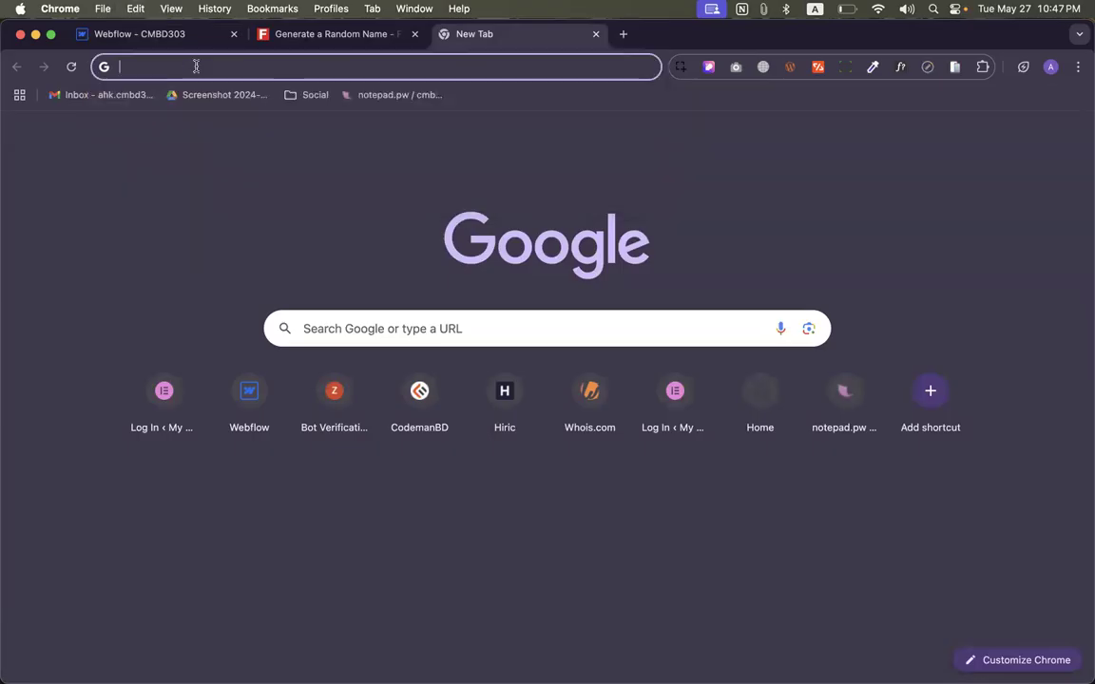
left_click(171, 35)
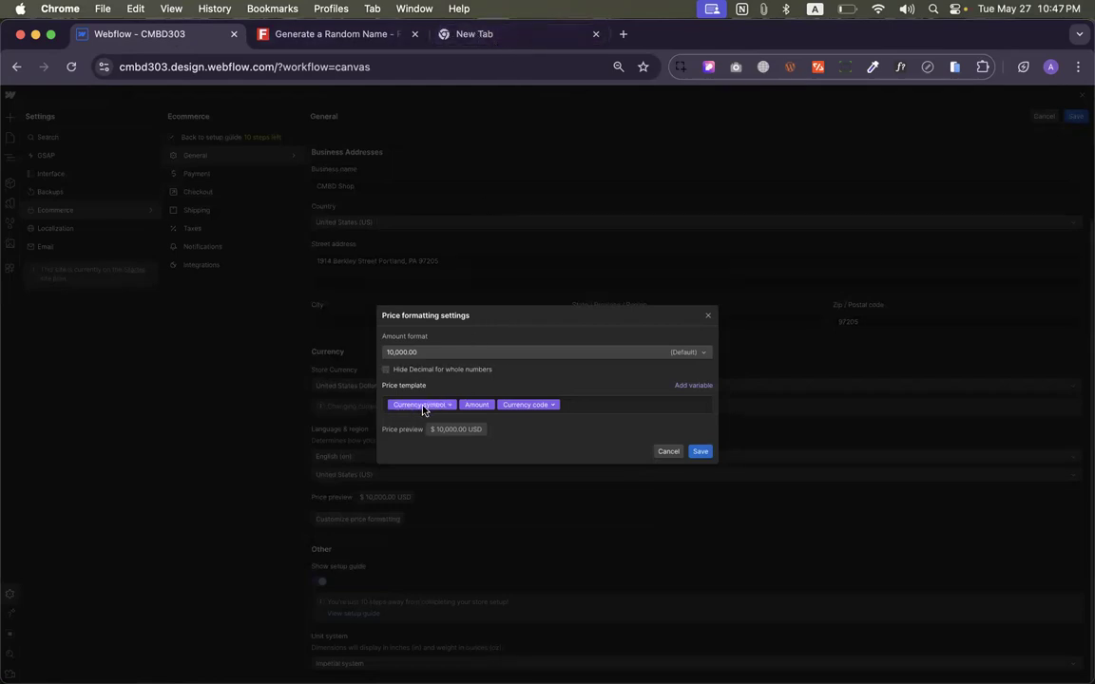
Try out currency symbols such as ¢ in the blank browser tab's address bar and close that tab
left_click(505, 32)
type("#")
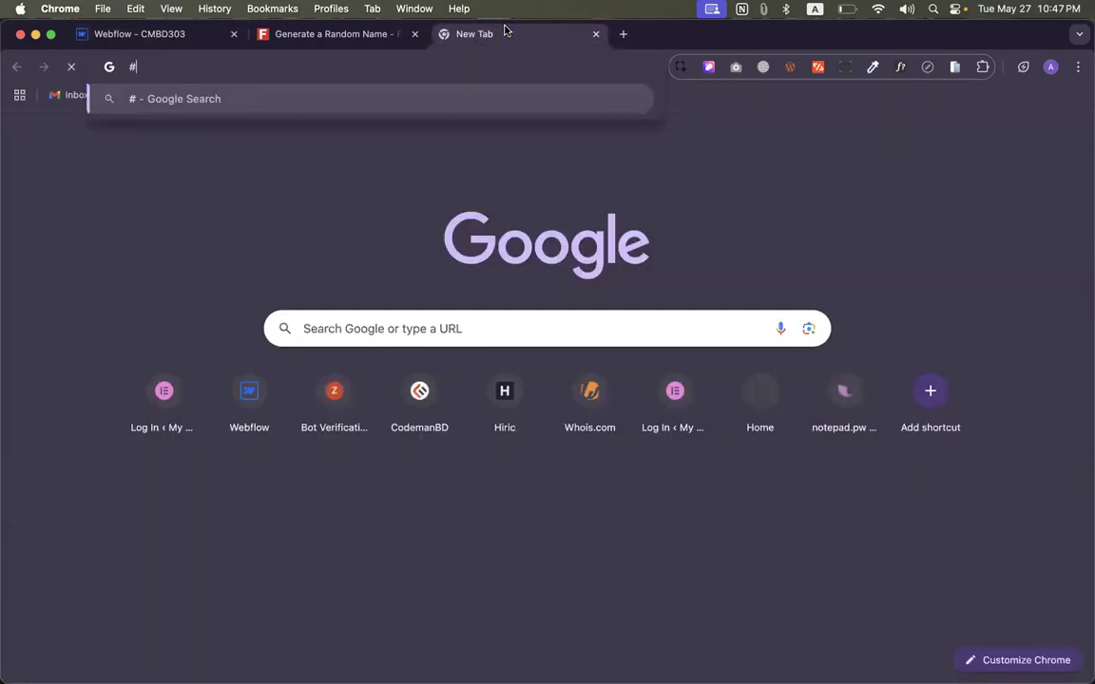
key("BackSpace")
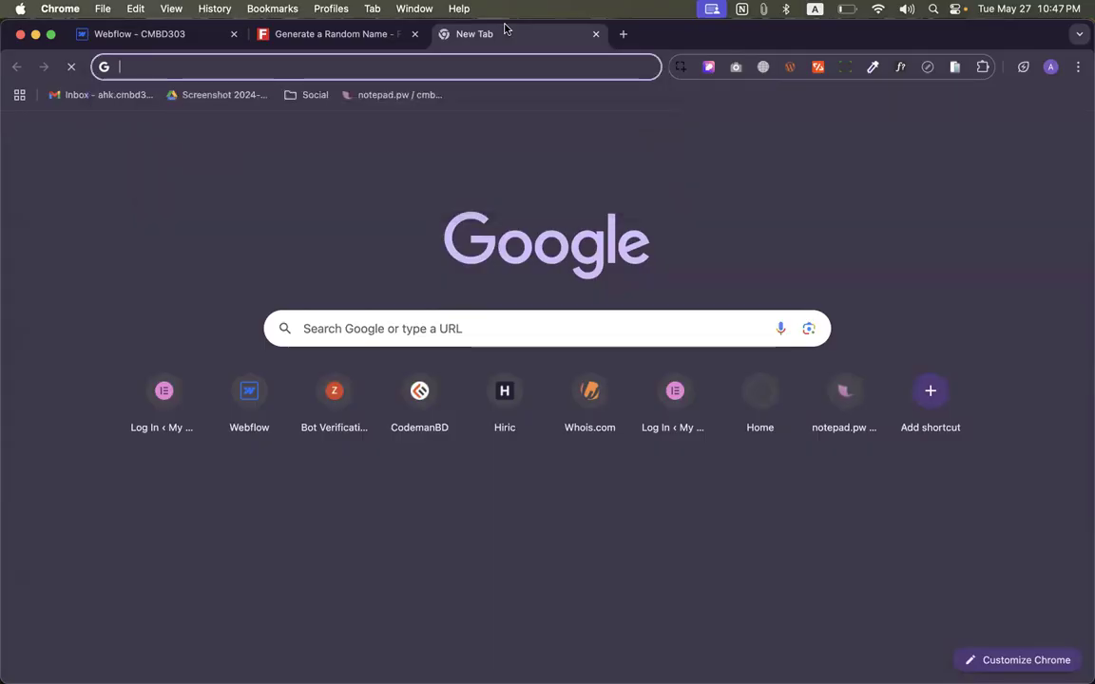
type("4")
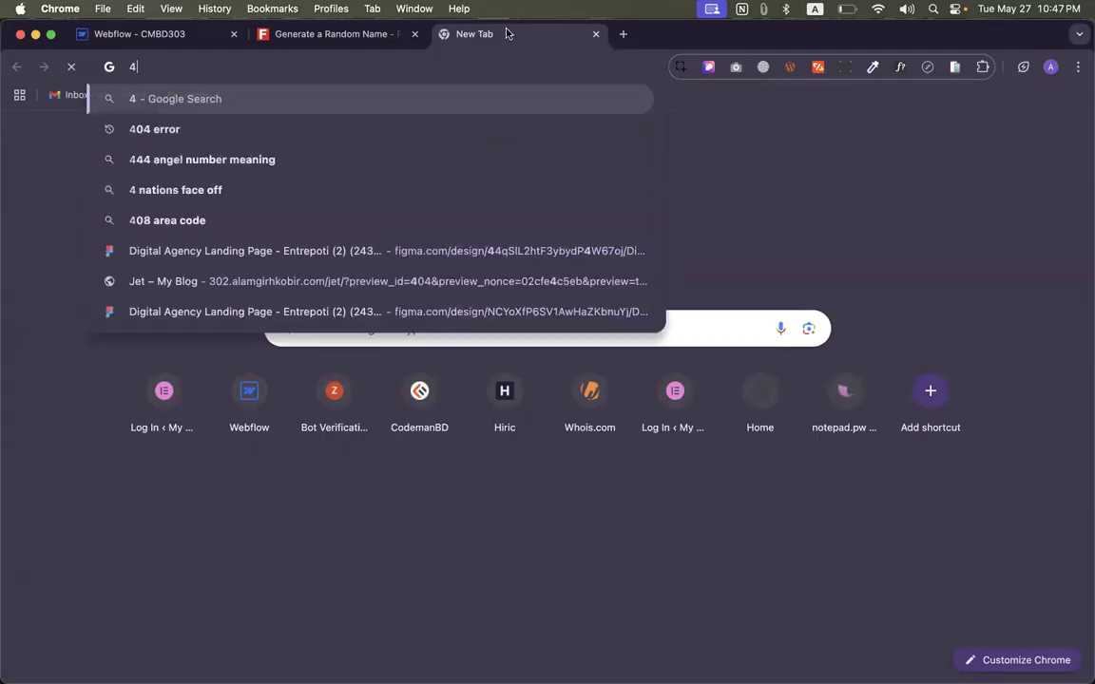
key("BackSpace")
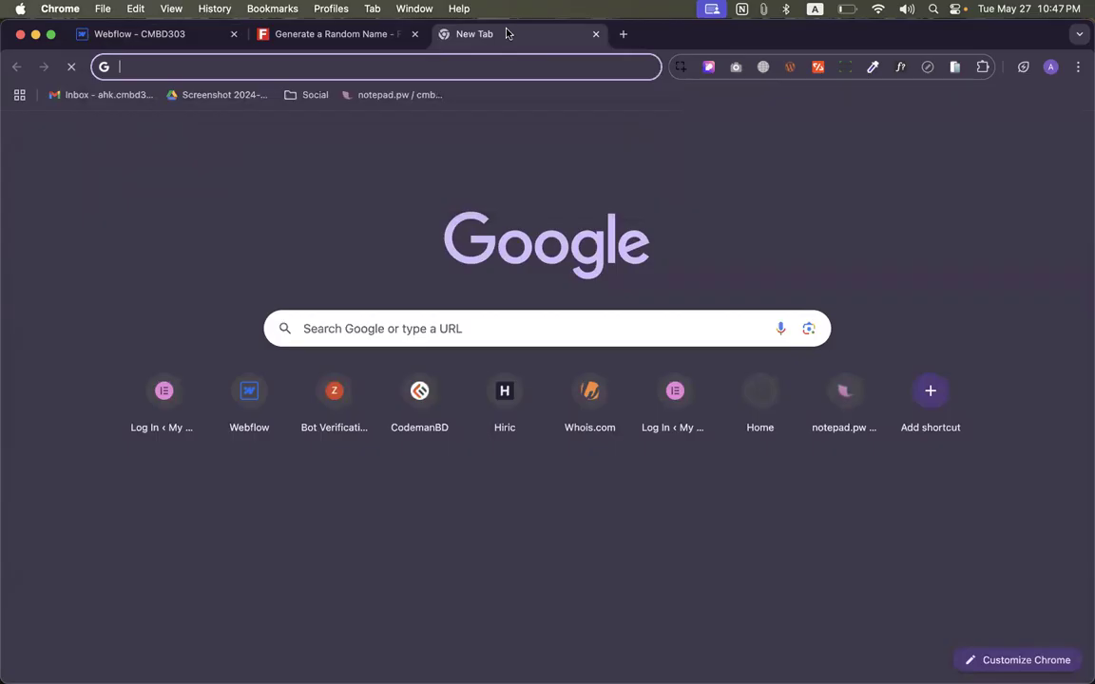
type("¢")
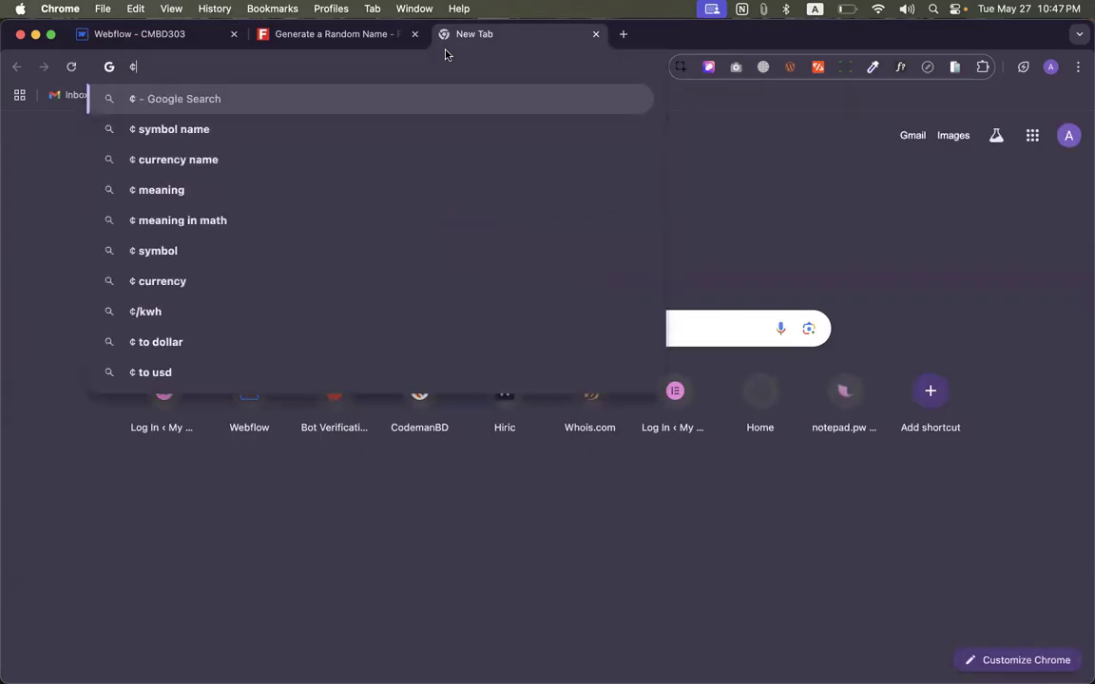
key("super+w")
Check the replacement options for the Currency symbol variable in Webflow's price template
left_click(190, 34)
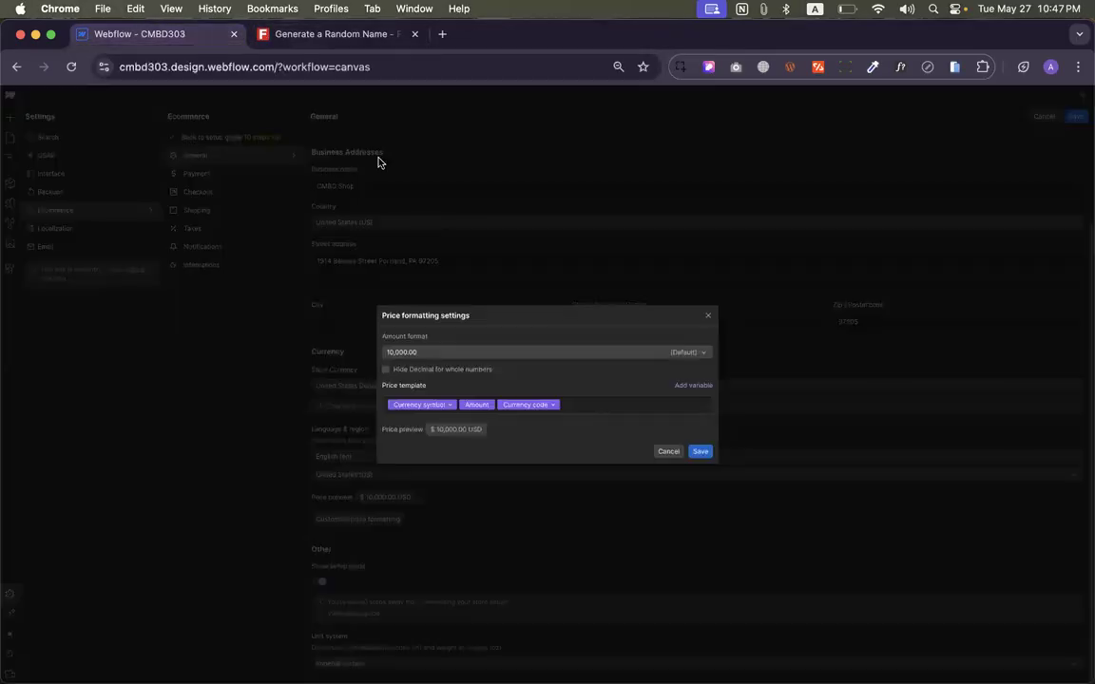
left_click(454, 405)
left_click(443, 407)
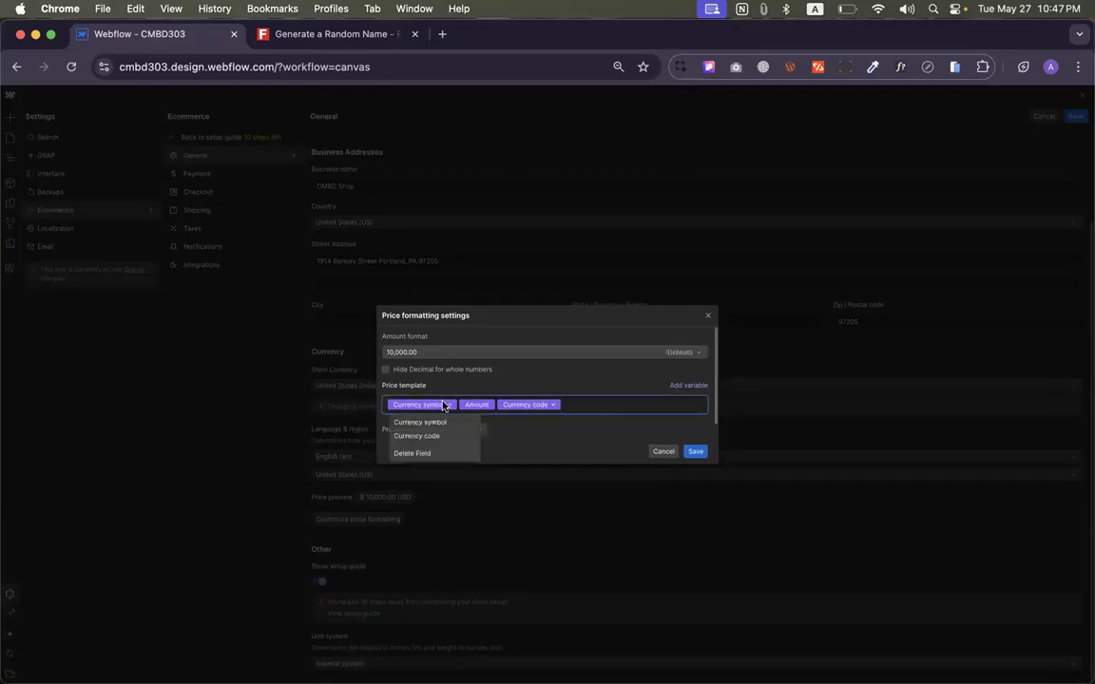
left_click(429, 439)
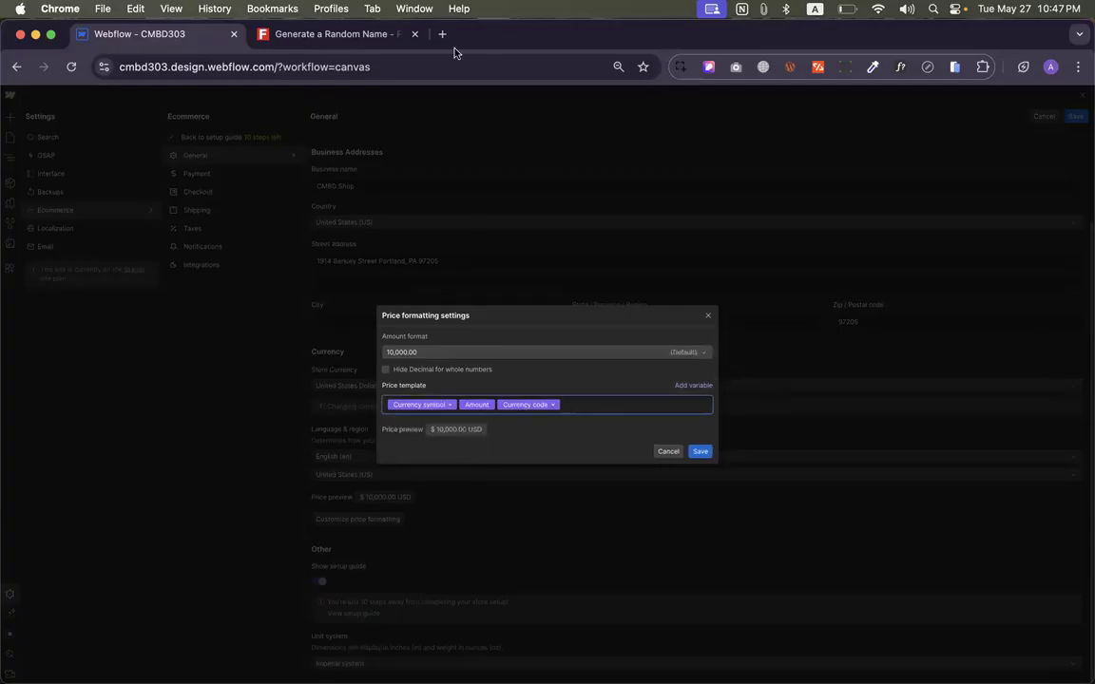
Search Google for "bdt sign" in a new browser tab
left_click(441, 34)
type("TK 1500")
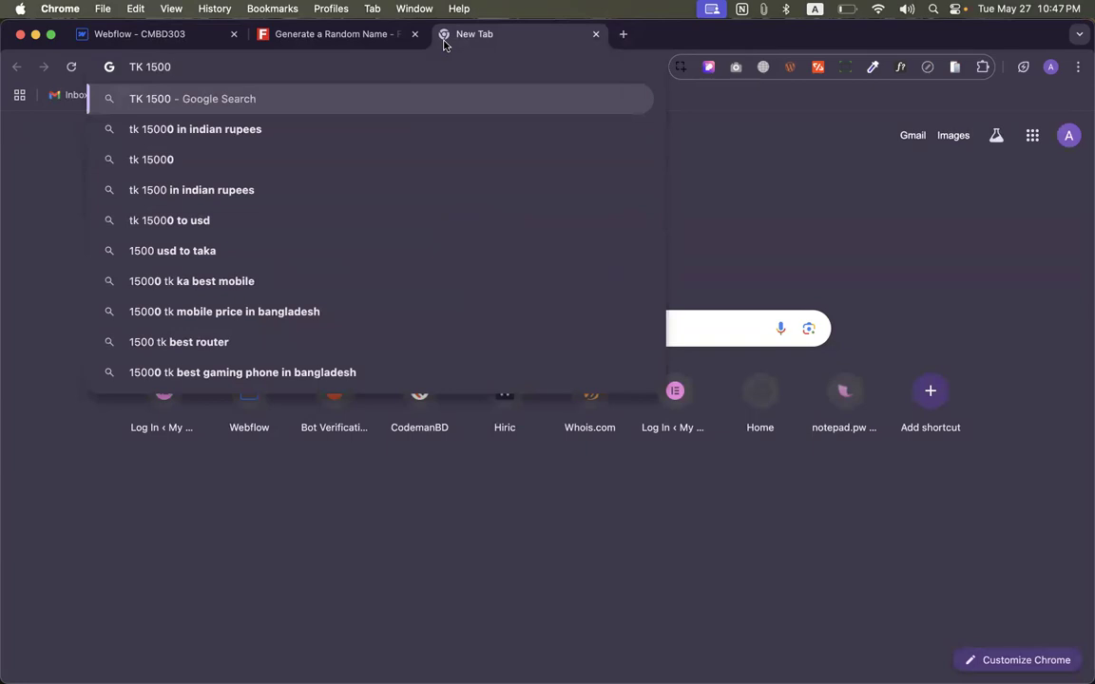
key("super+a")
type("bdt su")
key("BackSpace")
type("ign")
key("Return")
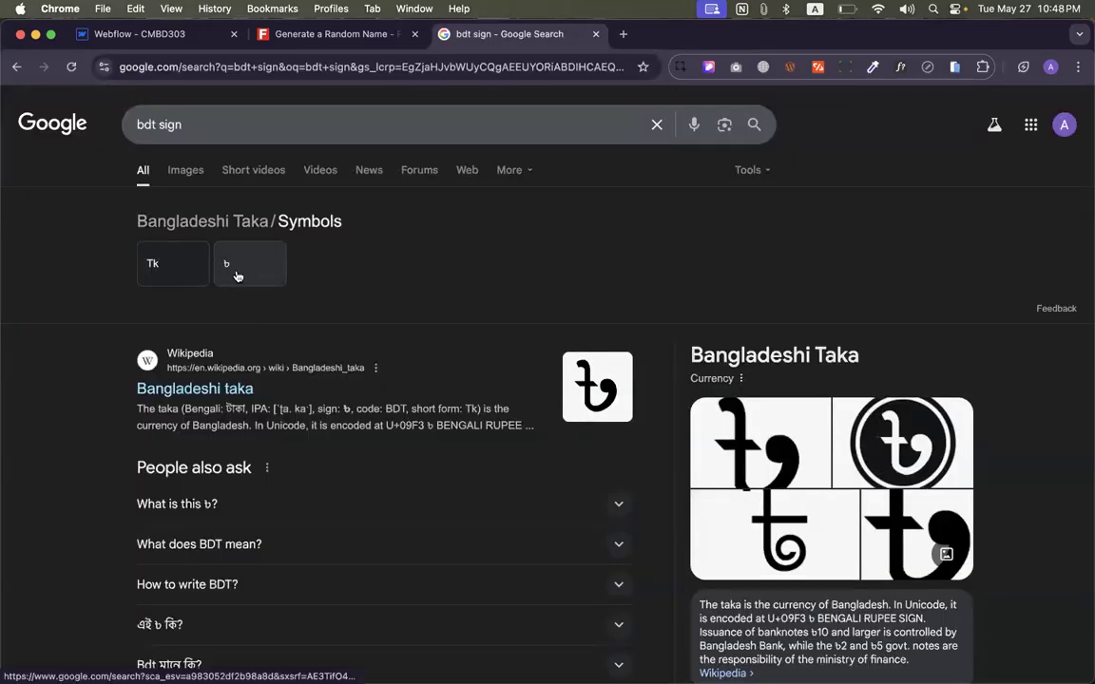
Examine the Bangladeshi Taka symbols up close in the Google search results
scroll(231, 273, "up", 5)
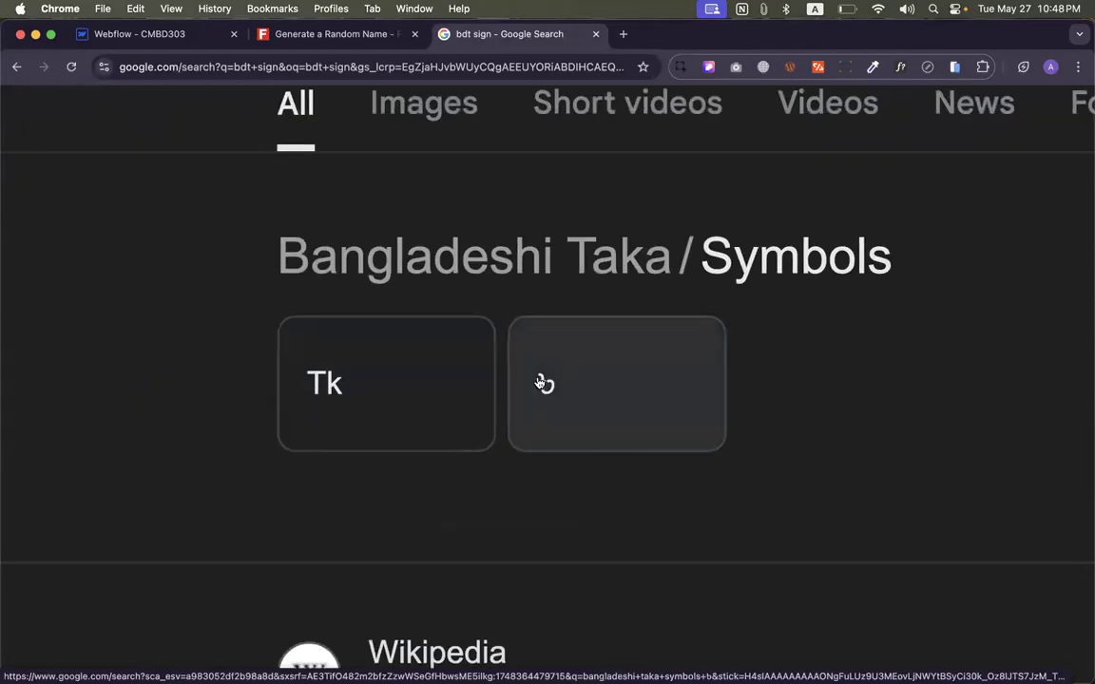
scroll(533, 383, "down", 5)
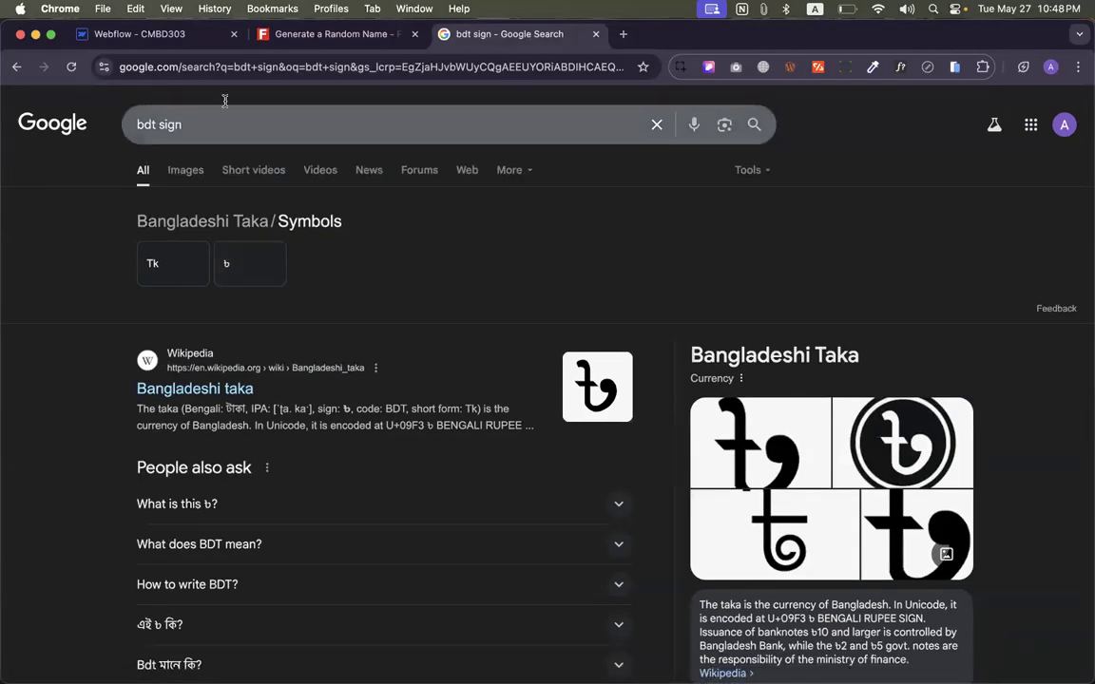
Return to the Webflow site and save both the price formatting and the Ecommerce General settings
left_click(190, 34)
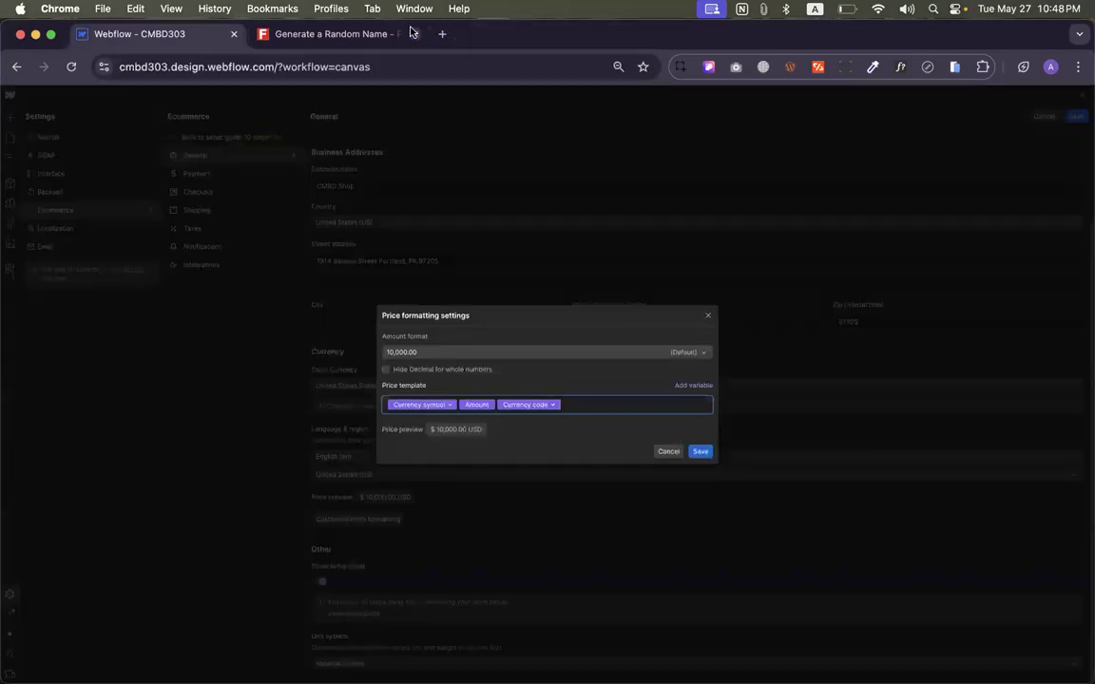
left_click(701, 452)
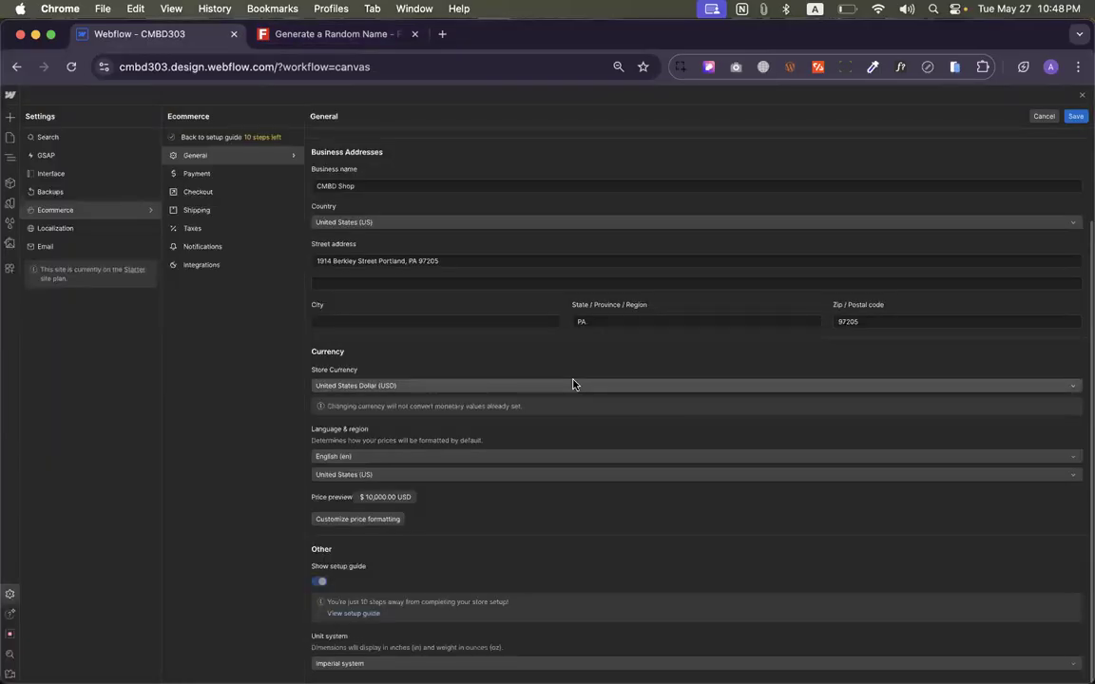
left_click(1075, 116)
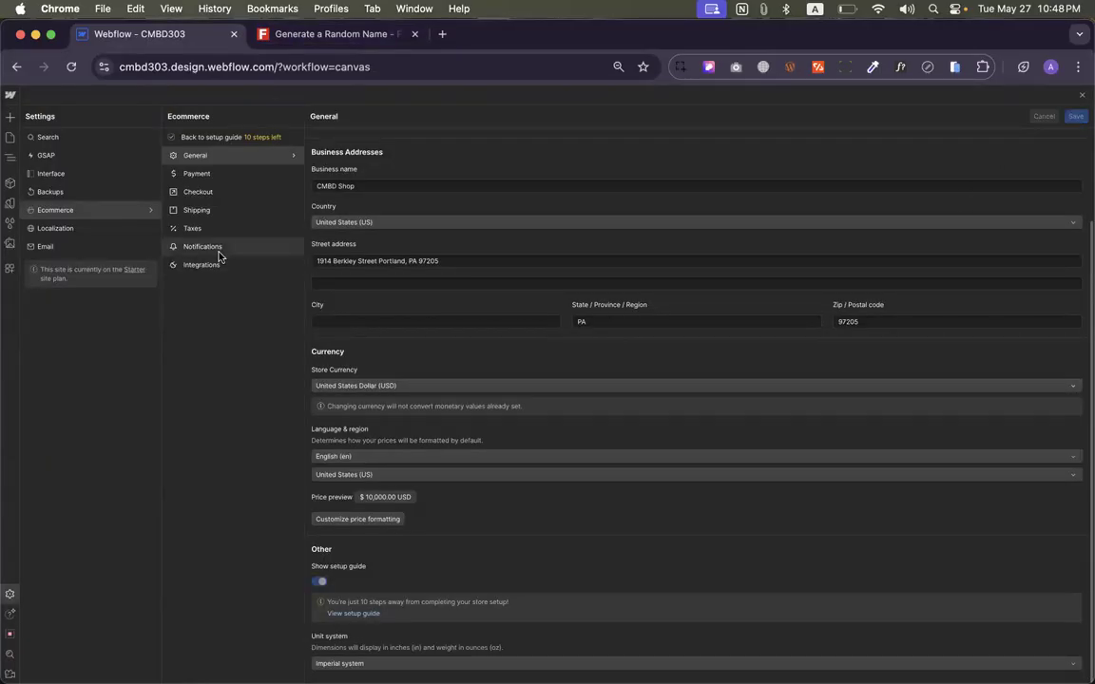
Review the Ecommerce Payment providers and the requirements for enabling Checkout
left_click(203, 173)
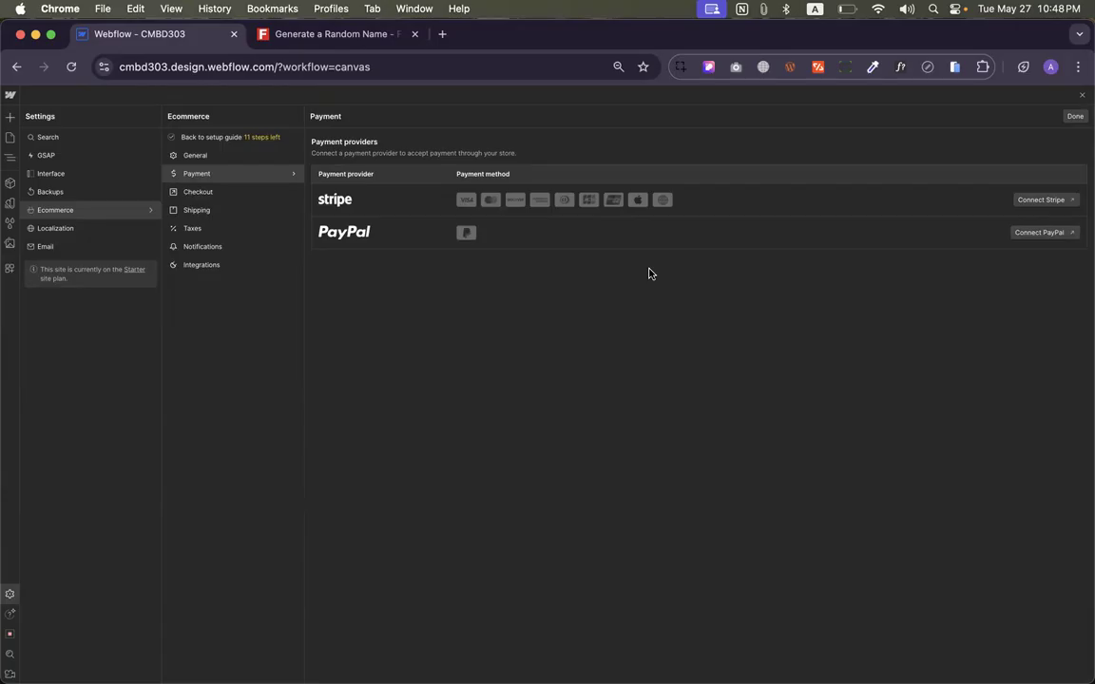
left_click(197, 191)
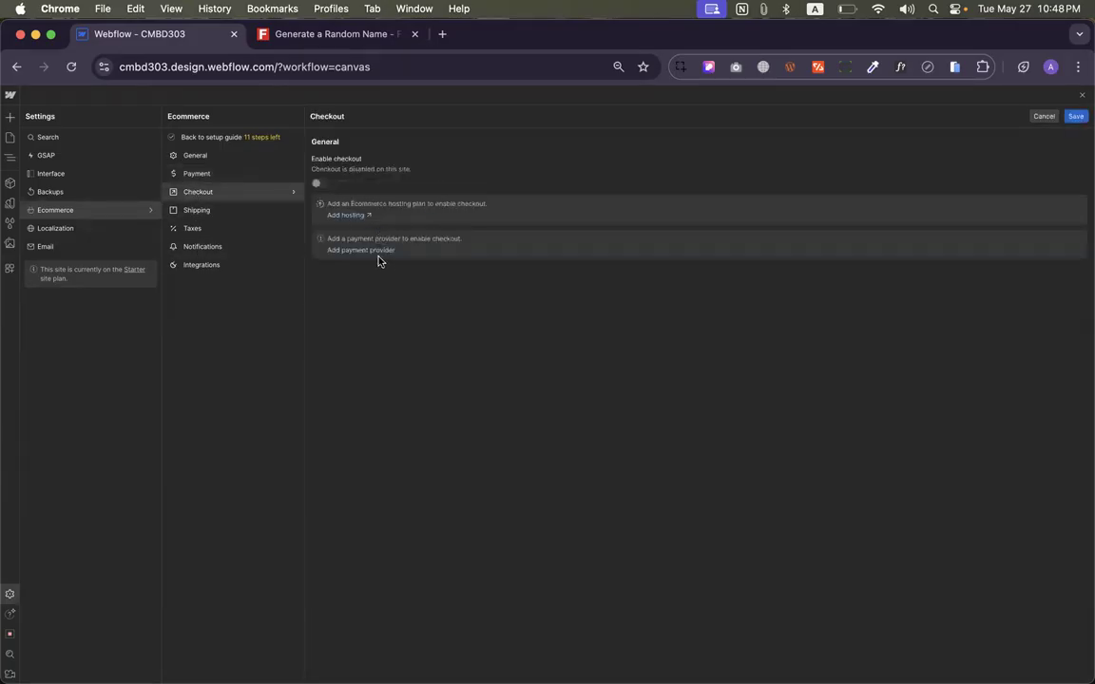
Follow the Add hosting link in the Checkout settings and log back in to Webflow with the prefilled account credentials
left_click(351, 217)
left_click(349, 215)
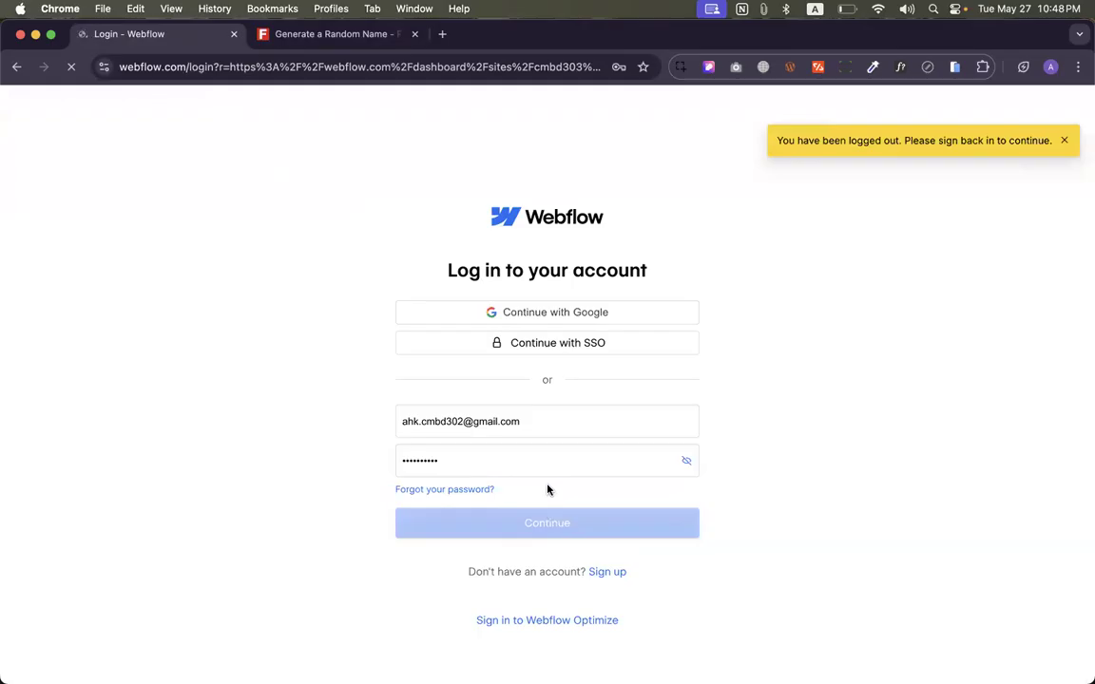
left_click(542, 521)
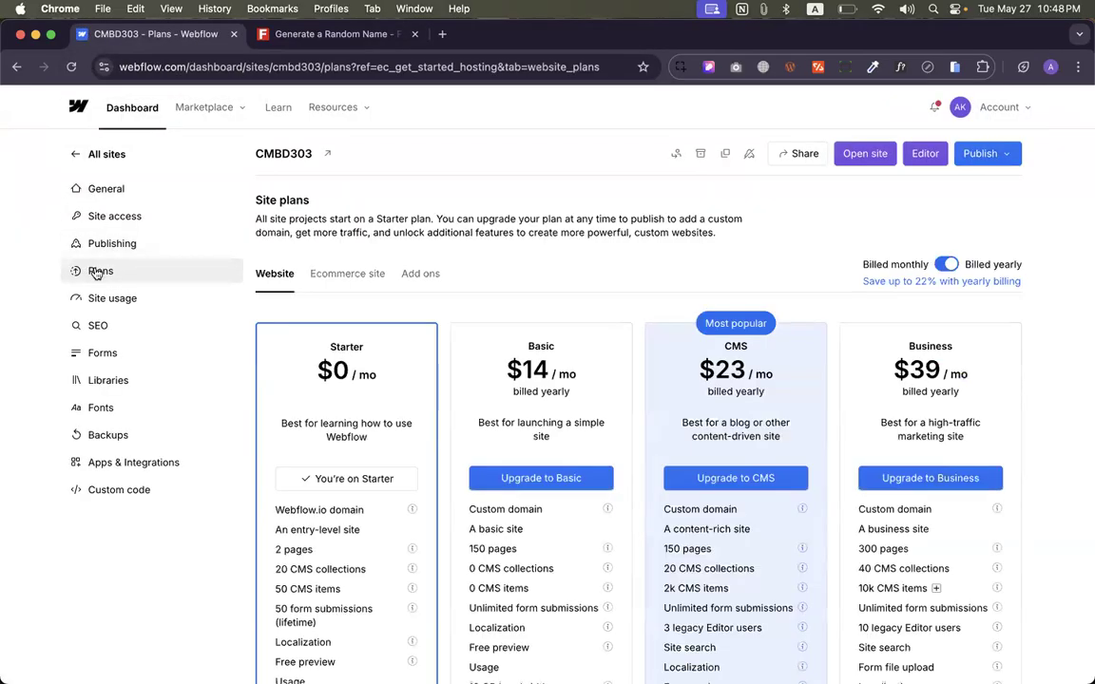
Compare the Website plans for the CMBD303 site under yearly and monthly billing
scroll(404, 231, "down", 2)
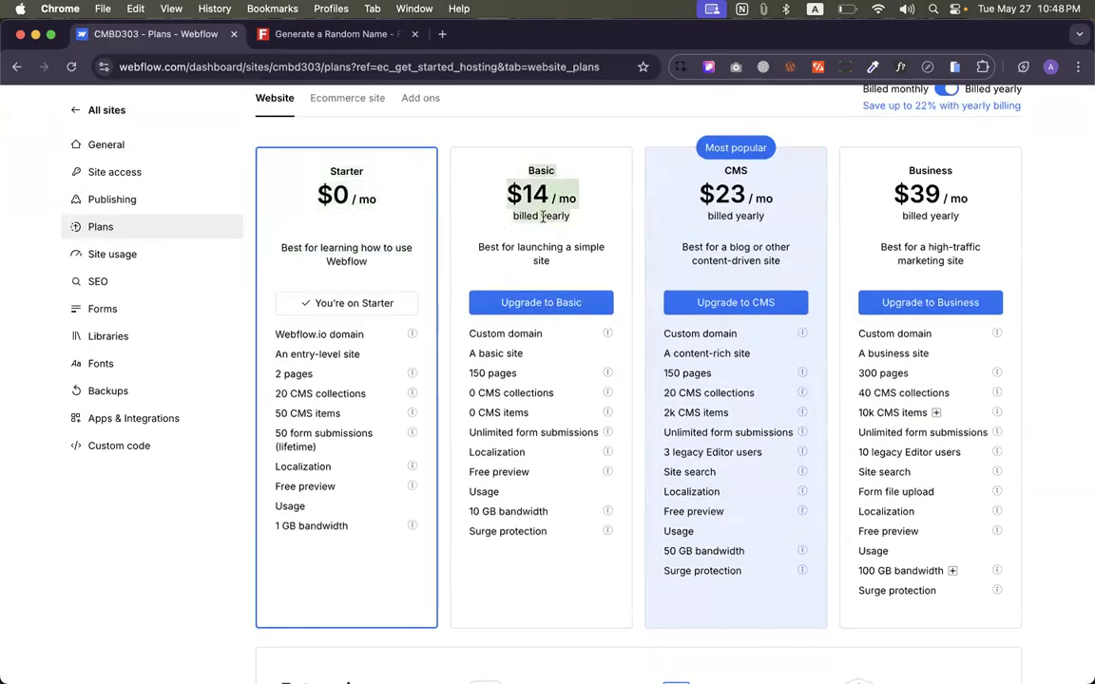
scroll(583, 220, "up", 1)
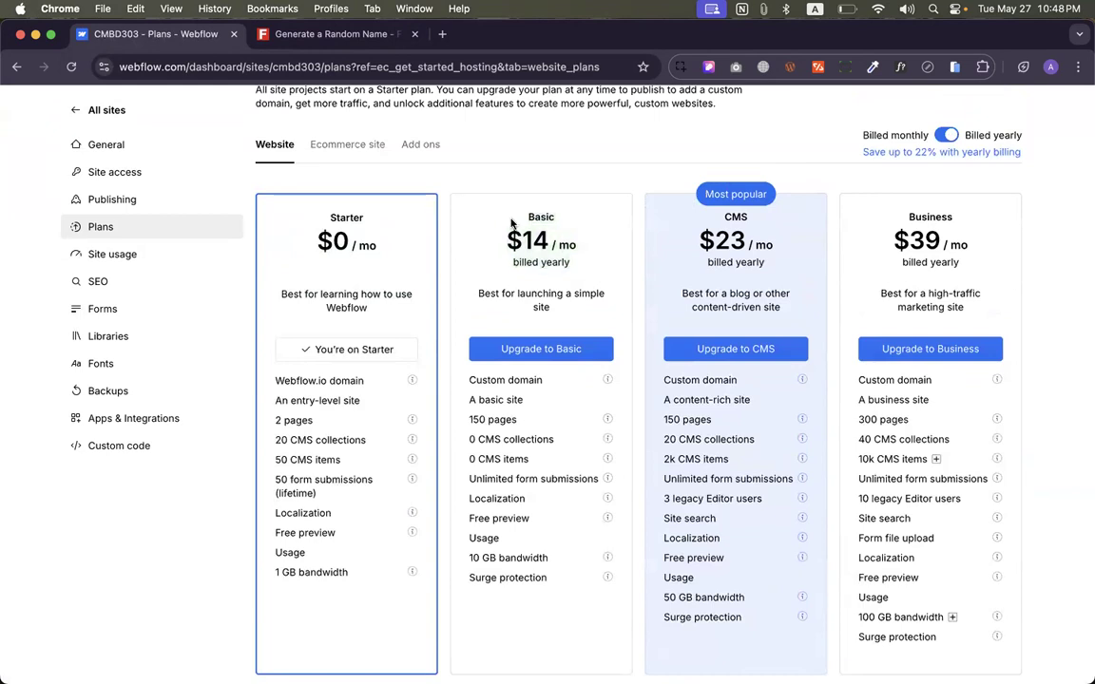
left_click(946, 137)
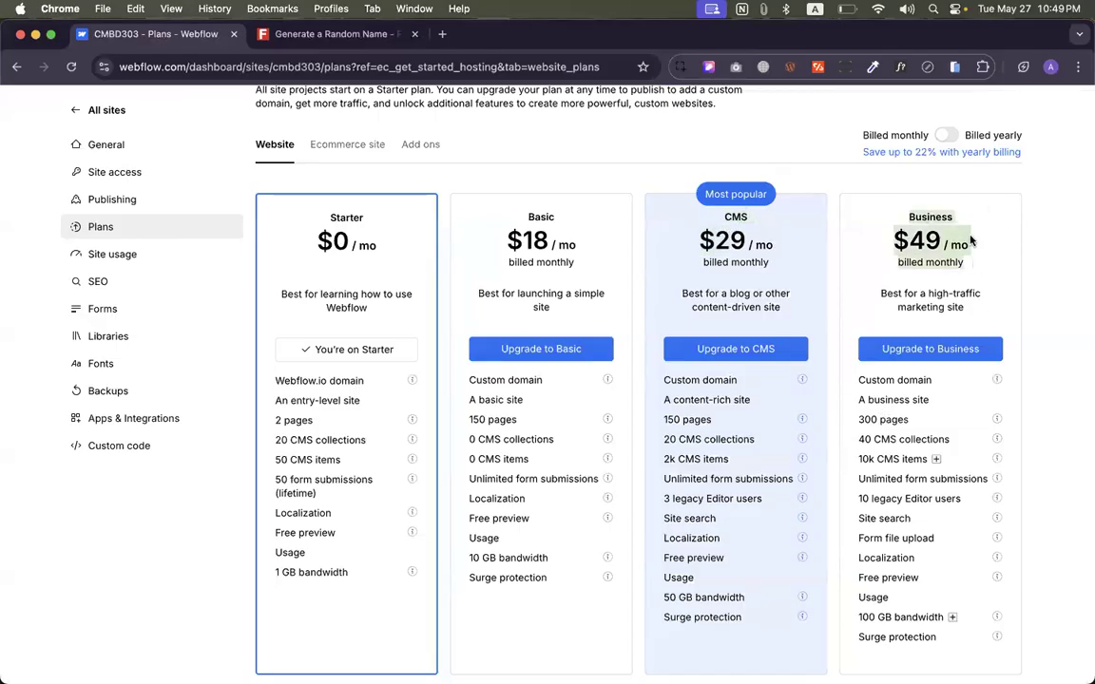
scroll(964, 252, "down", 1)
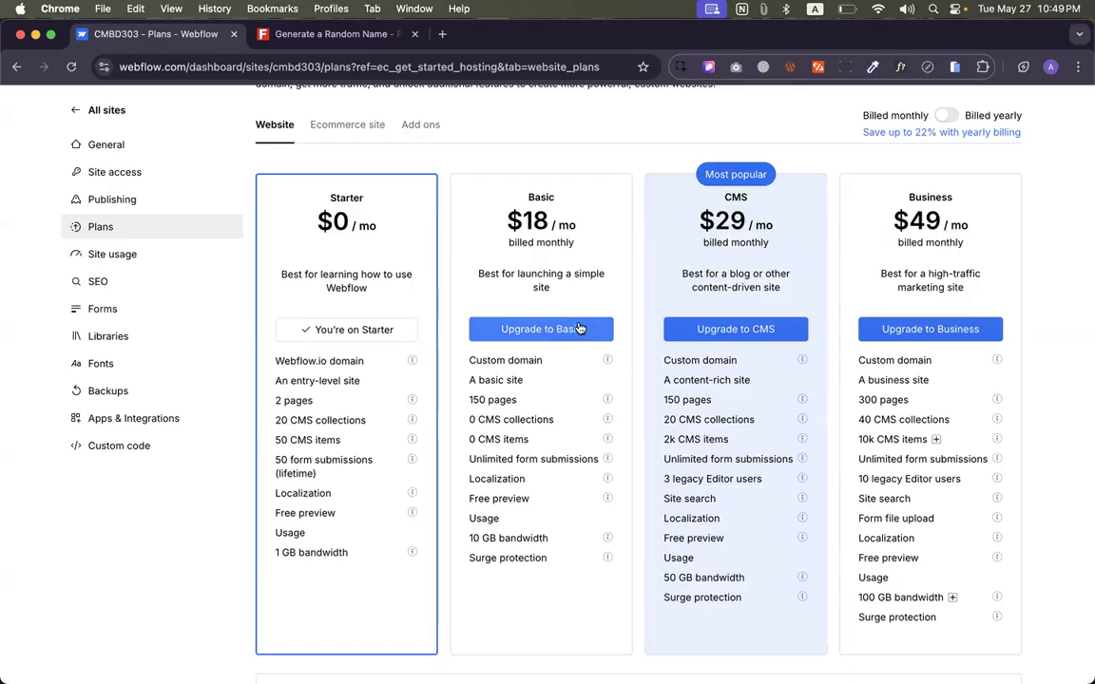
scroll(505, 302, "up", 3)
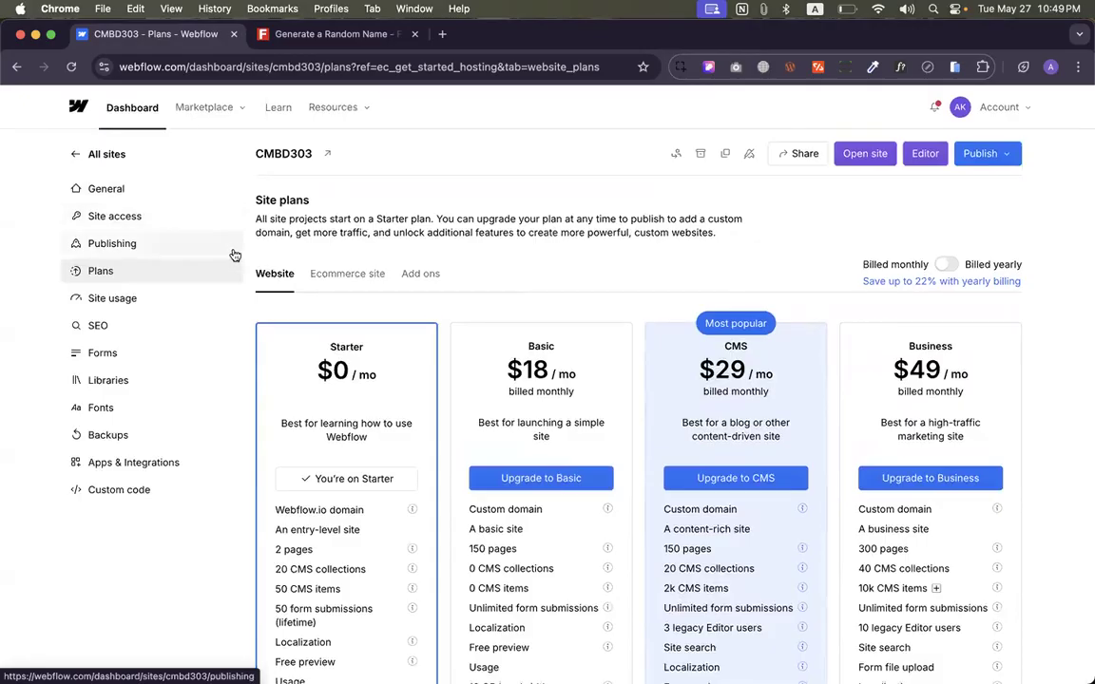
Go back to all sites, dismiss the What's new notice, and examine the workspace plans, especially the Core plan for in-house teams
left_click(82, 155)
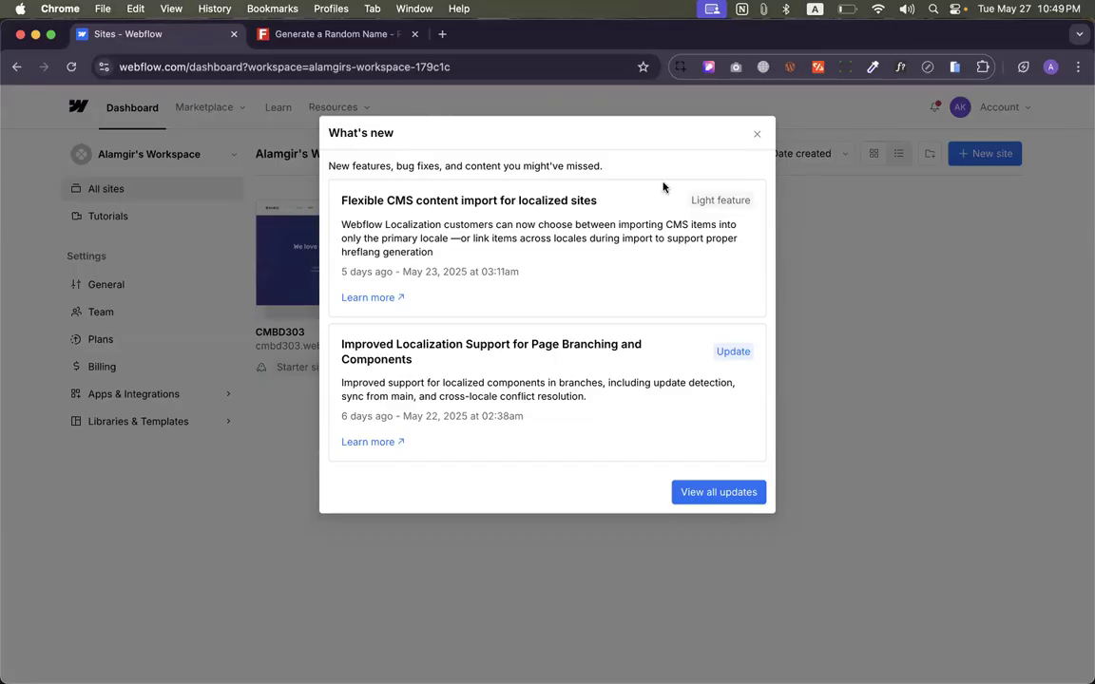
left_click(757, 134)
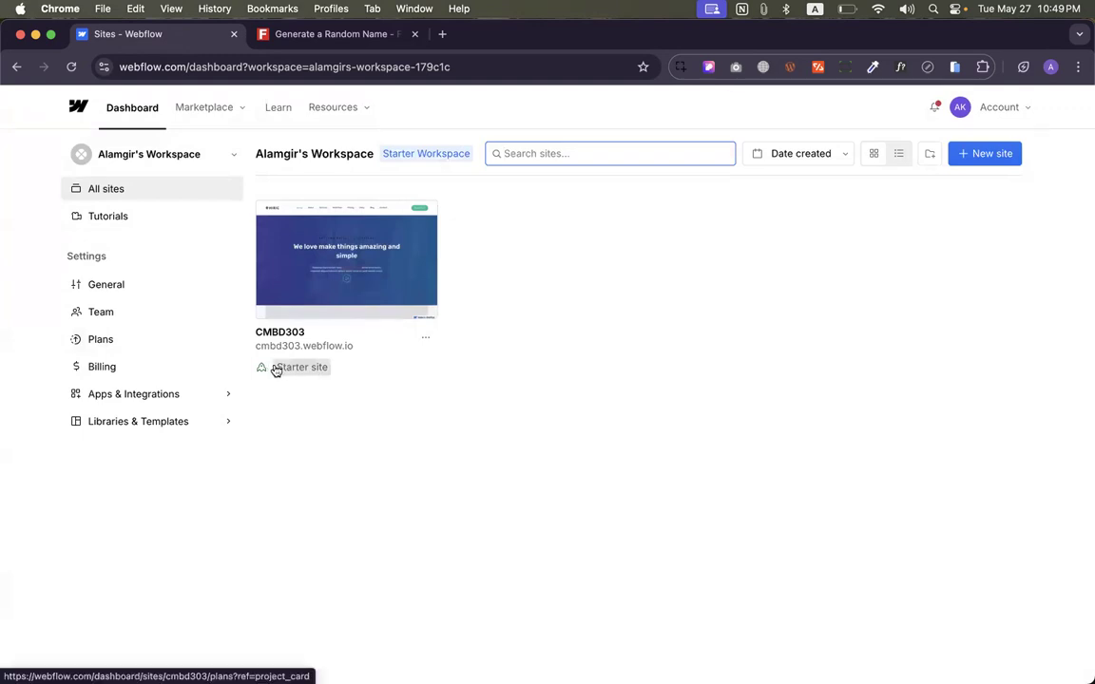
left_click(78, 342)
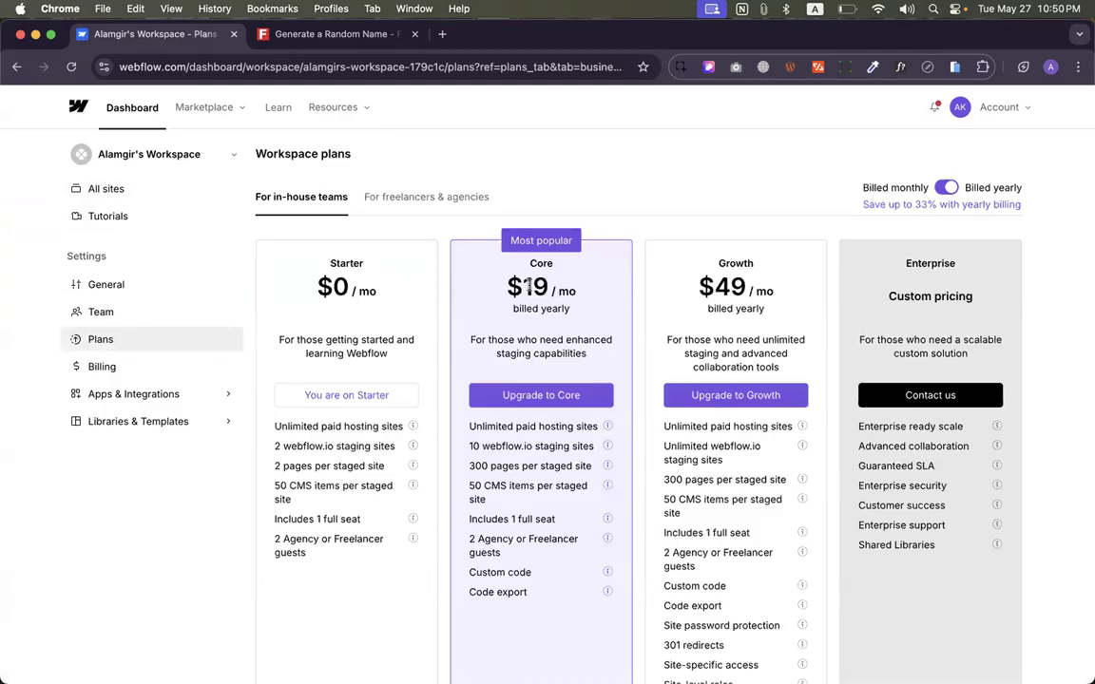
left_click_drag(466, 235, 584, 320)
left_click(618, 313)
left_click_drag(464, 230, 584, 369)
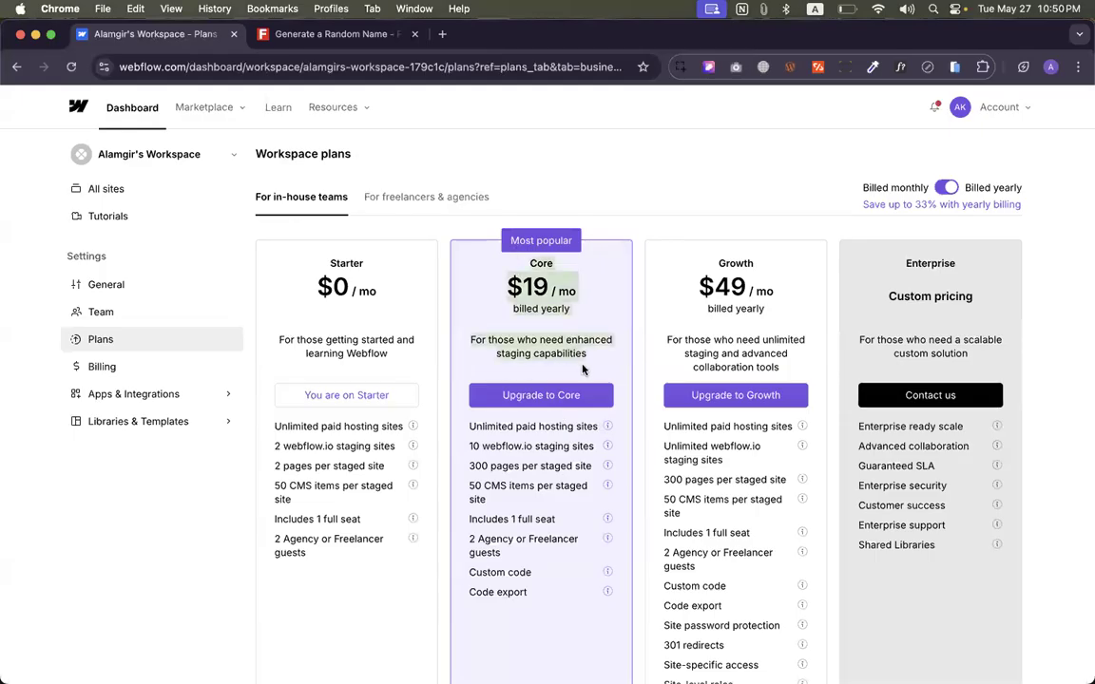
left_click(601, 368)
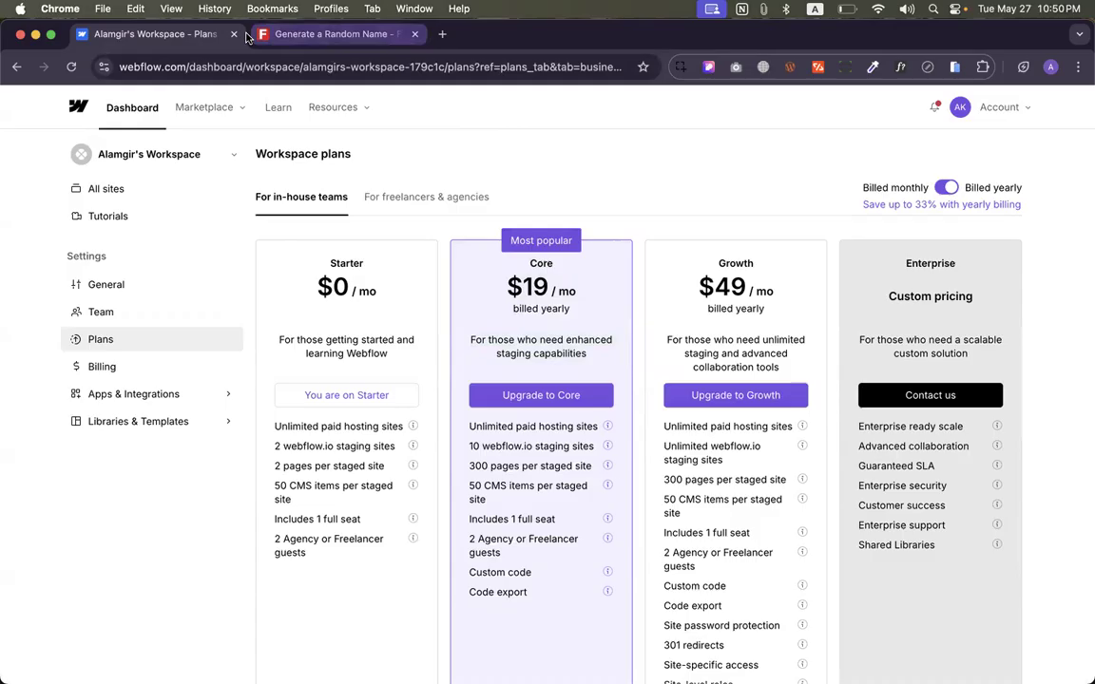
Close the random name generator tab and open loc.gov/item/usteledirec04664/ in a new tab
left_click(415, 33)
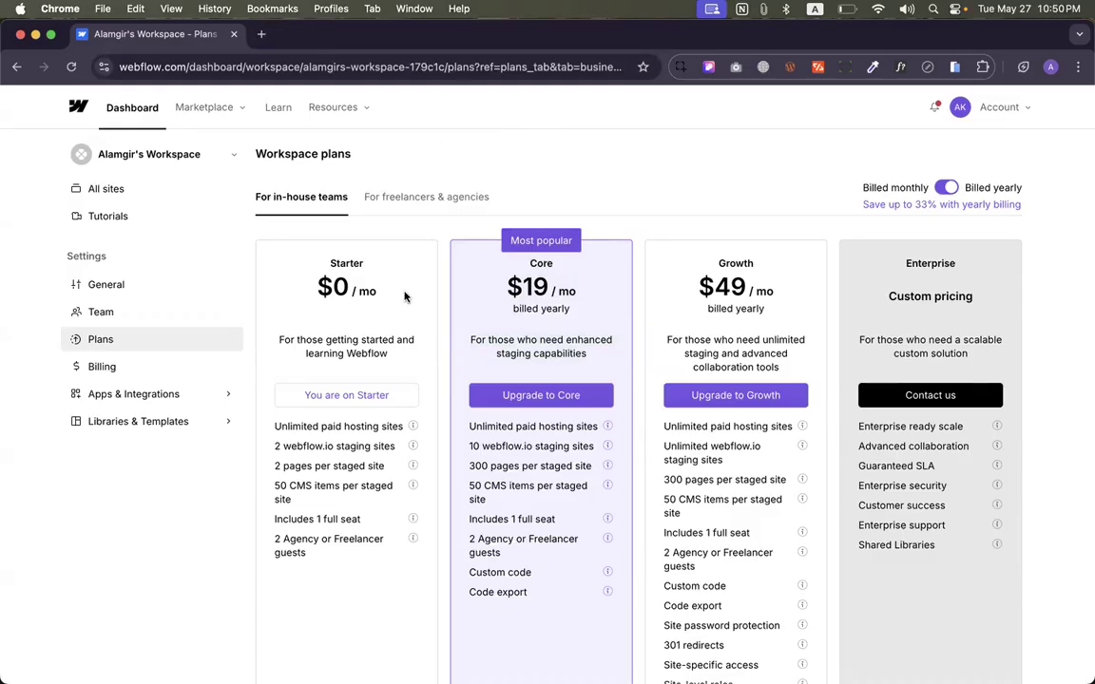
left_click(261, 35)
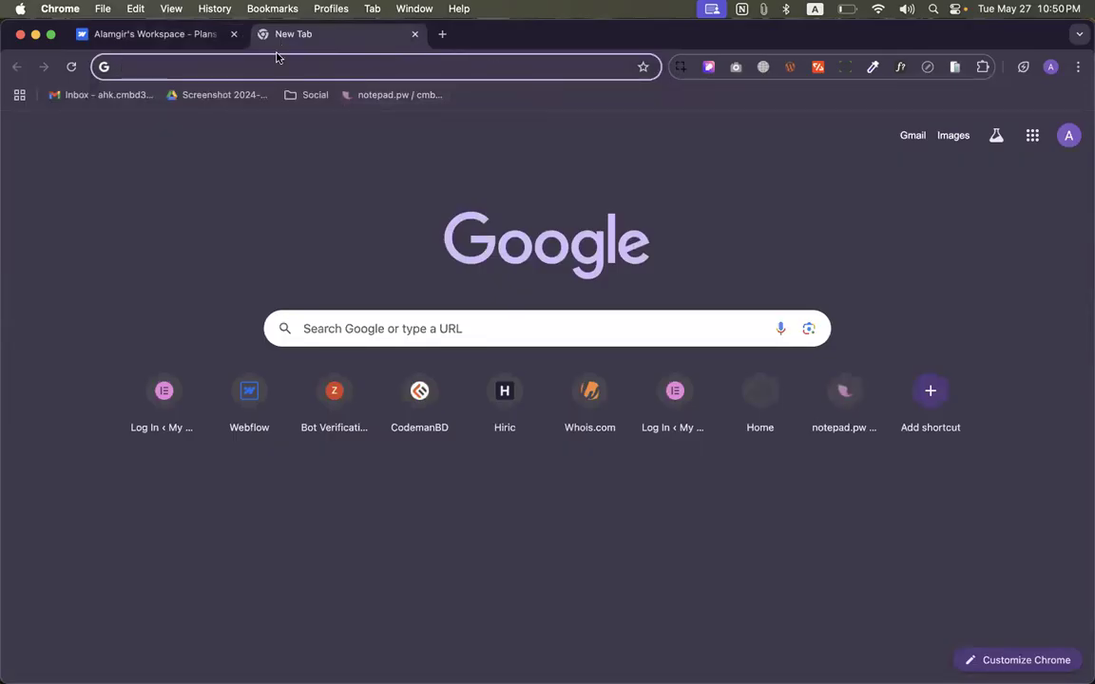
type("ar")
key("super+a")
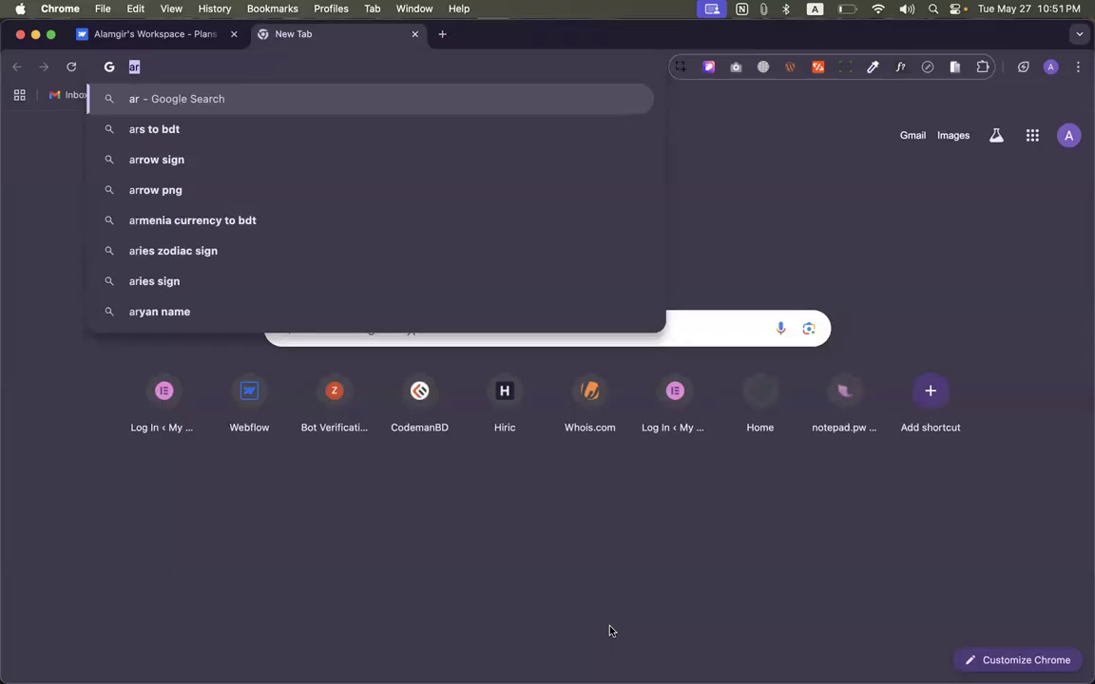
type("loc.gov/item/usteledirec04664/")
key("Return")
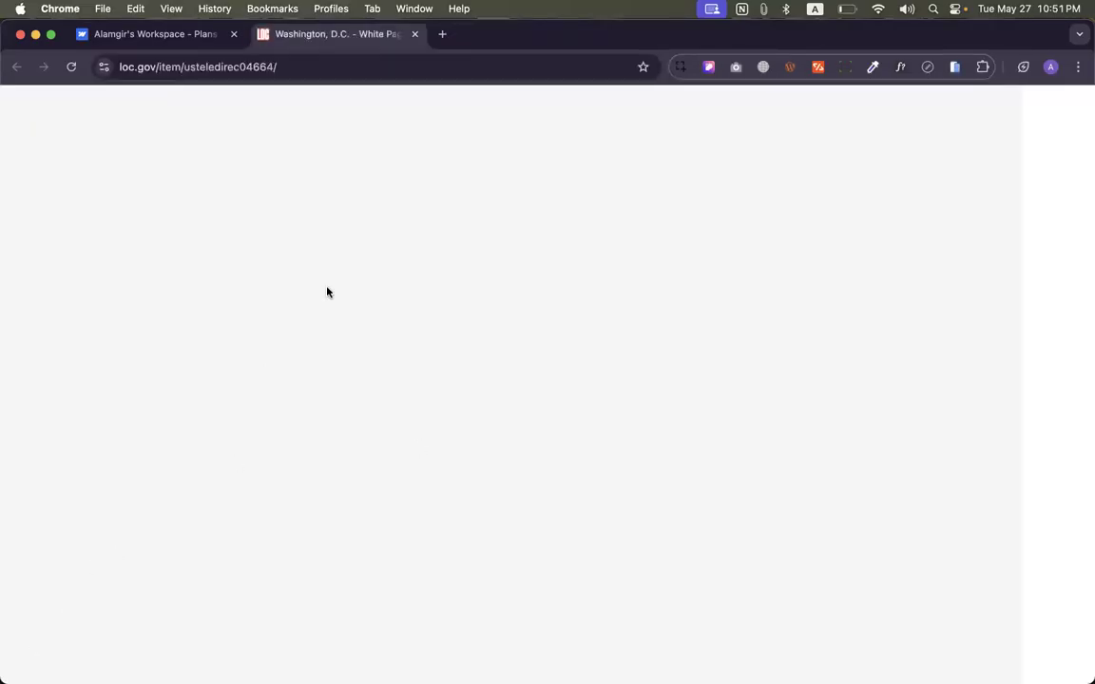
Draw a rectangle, a small stick figure to its right, and a curved line connecting them over the blank page
mouse_move(326, 233)
left_mouse_down()
mouse_move(493, 229)
mouse_move(487, 332)
mouse_move(316, 311)
left_mouse_up()
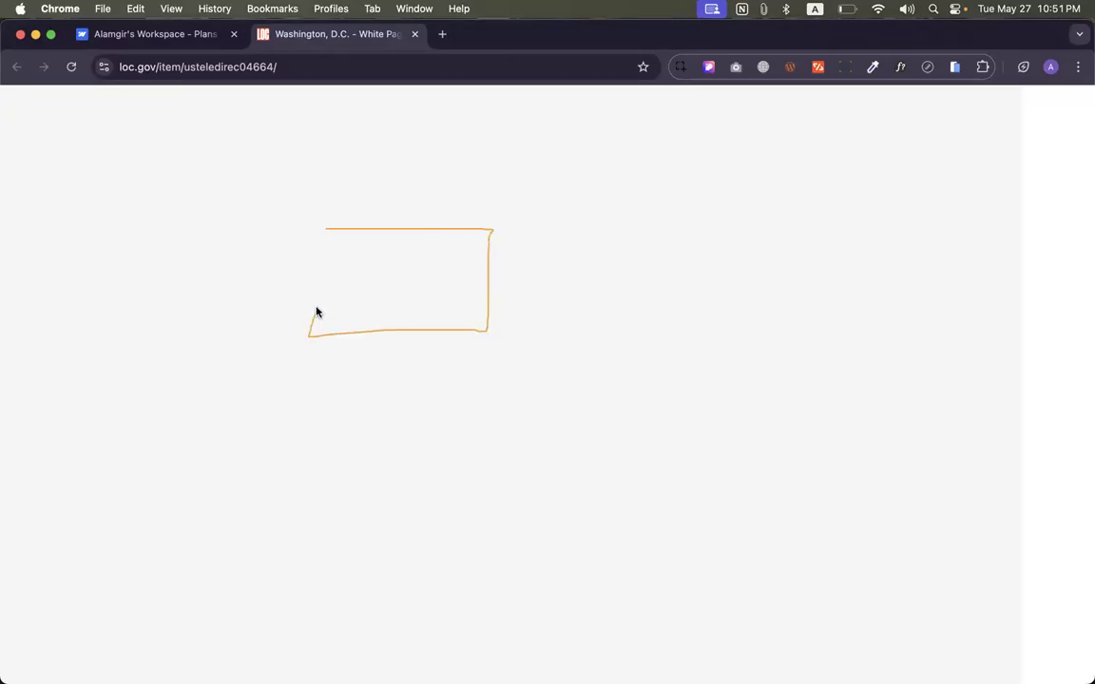
left_click_drag(319, 247, 319, 234)
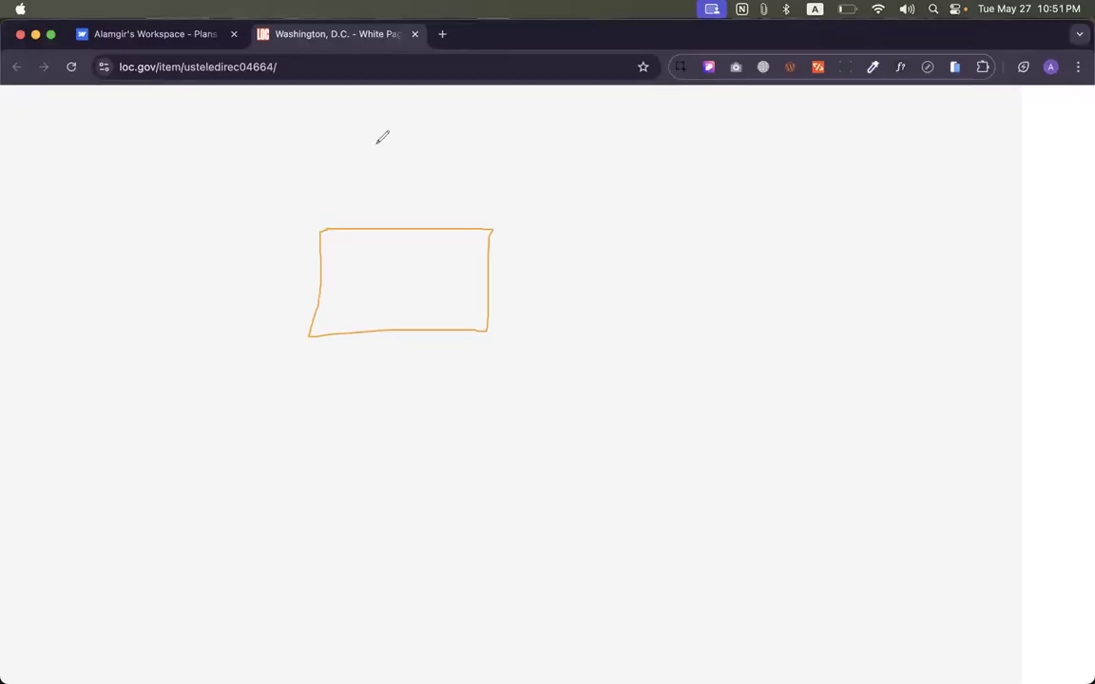
mouse_move(815, 191)
left_mouse_down()
mouse_move(825, 200)
mouse_move(824, 190)
mouse_move(816, 201)
left_mouse_up()
mouse_move(815, 204)
left_mouse_down()
mouse_move(814, 226)
mouse_move(833, 238)
left_mouse_up()
mouse_move(494, 218)
left_mouse_down()
mouse_move(557, 171)
mouse_move(723, 147)
mouse_move(805, 202)
left_mouse_up()
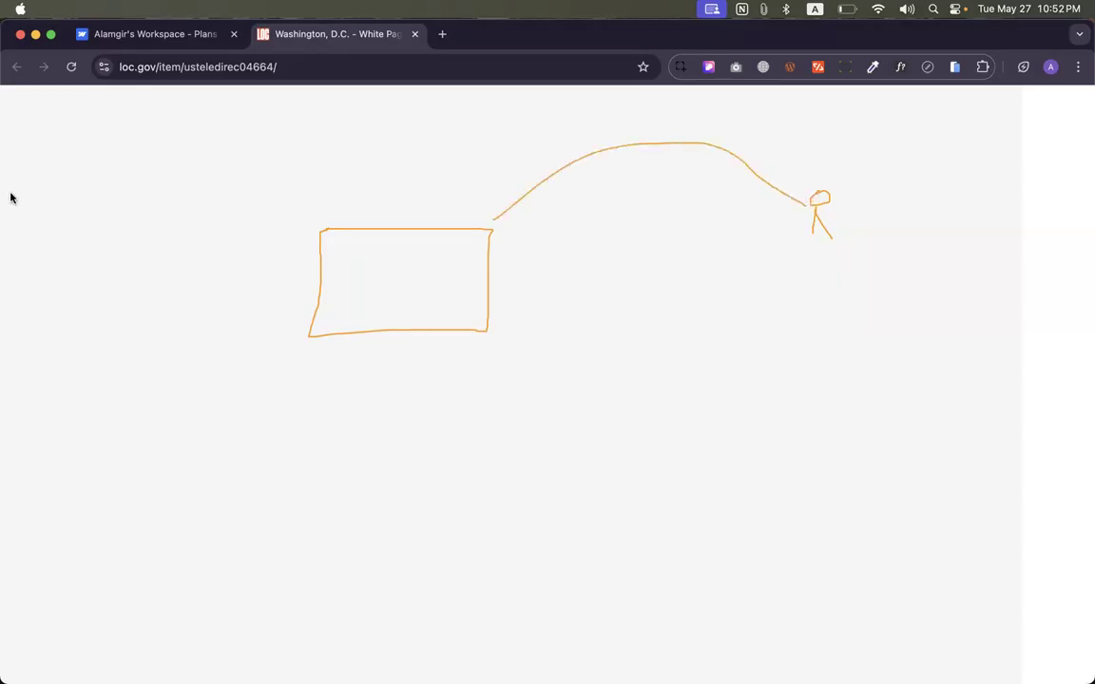
Label the curved line "login access" and the stick figure "freelancer (Apni)" in the drawing
left_click(577, 194)
type("login access")
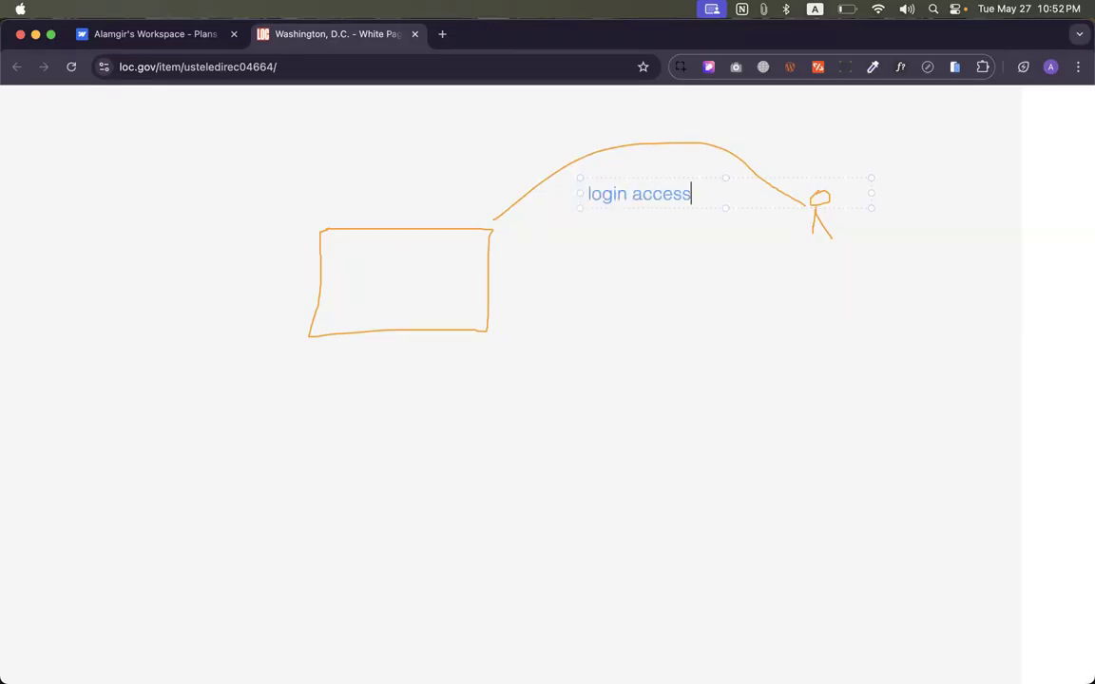
left_click(837, 236)
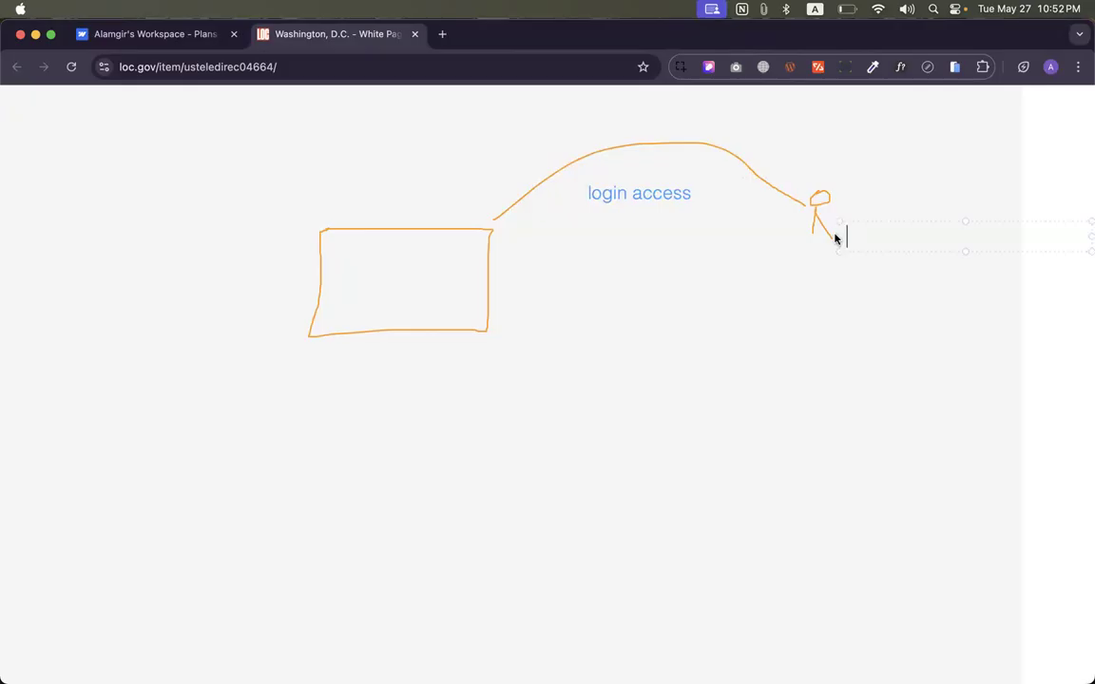
type("freelancer")
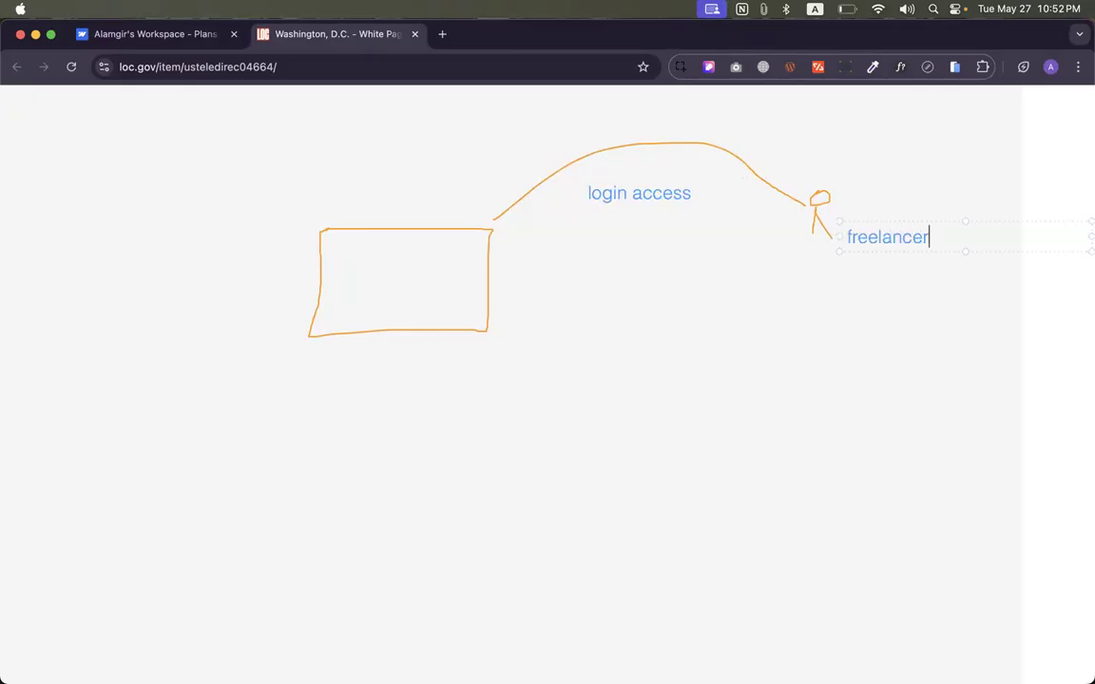
type(" (Apni")
left_click(26, 224)
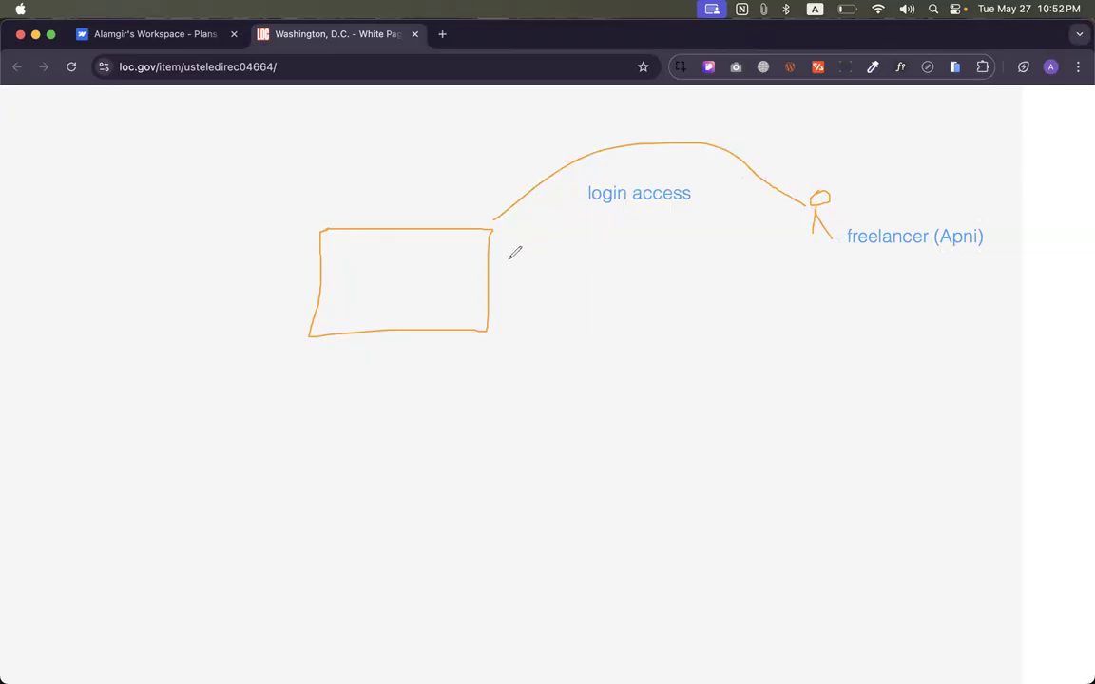
Draw an arrow from the rectangle to the stick figure and label it "Email"
mouse_move(497, 251)
left_mouse_down()
mouse_move(789, 224)
mouse_move(782, 235)
left_mouse_up()
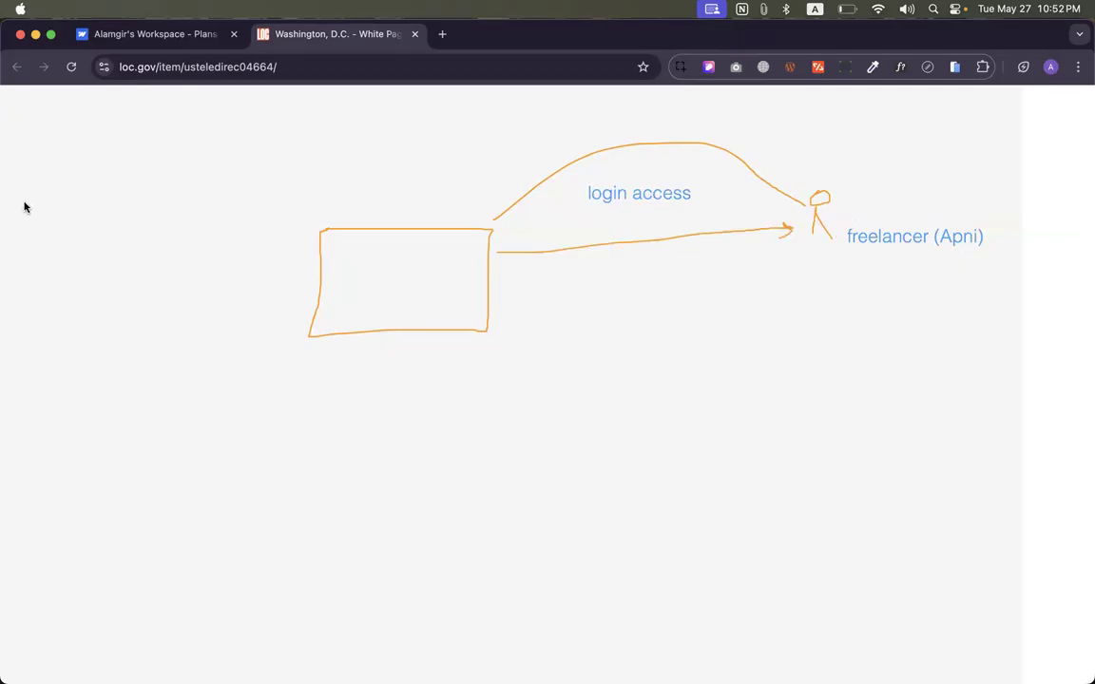
double_click(589, 259)
type("Email")
left_click(21, 201)
Switch to the Gmail window and examine the Webflow workspace invitation email, including its heading and acceptance link
key("super+Tab")
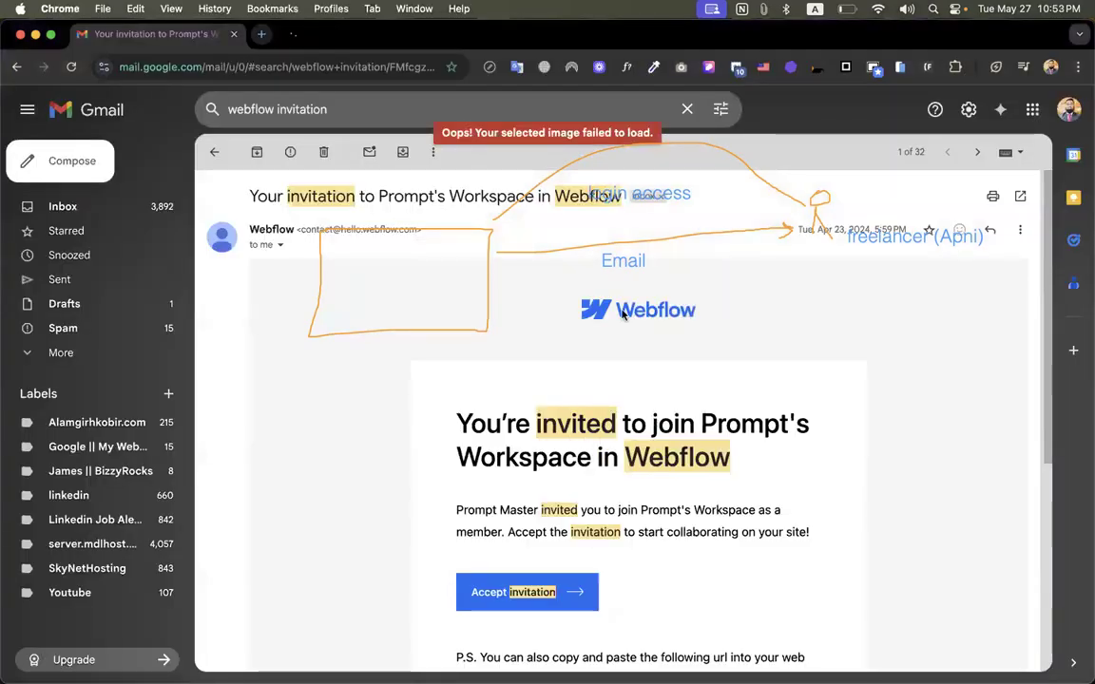
scroll(681, 377, "down", 1)
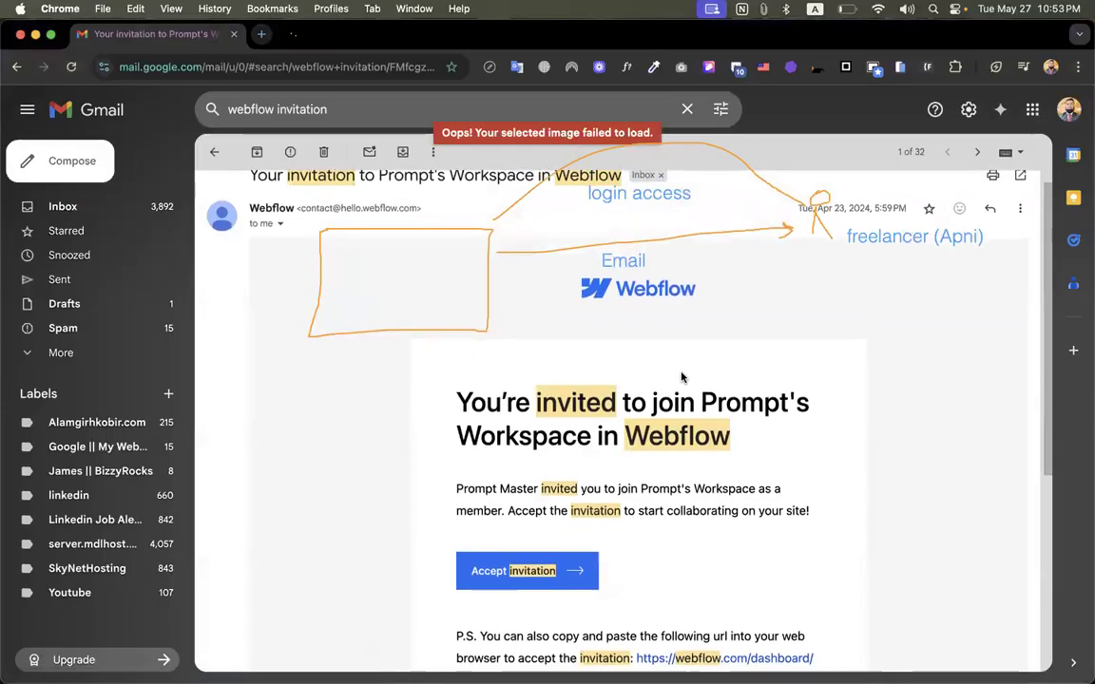
scroll(682, 378, "down", 5)
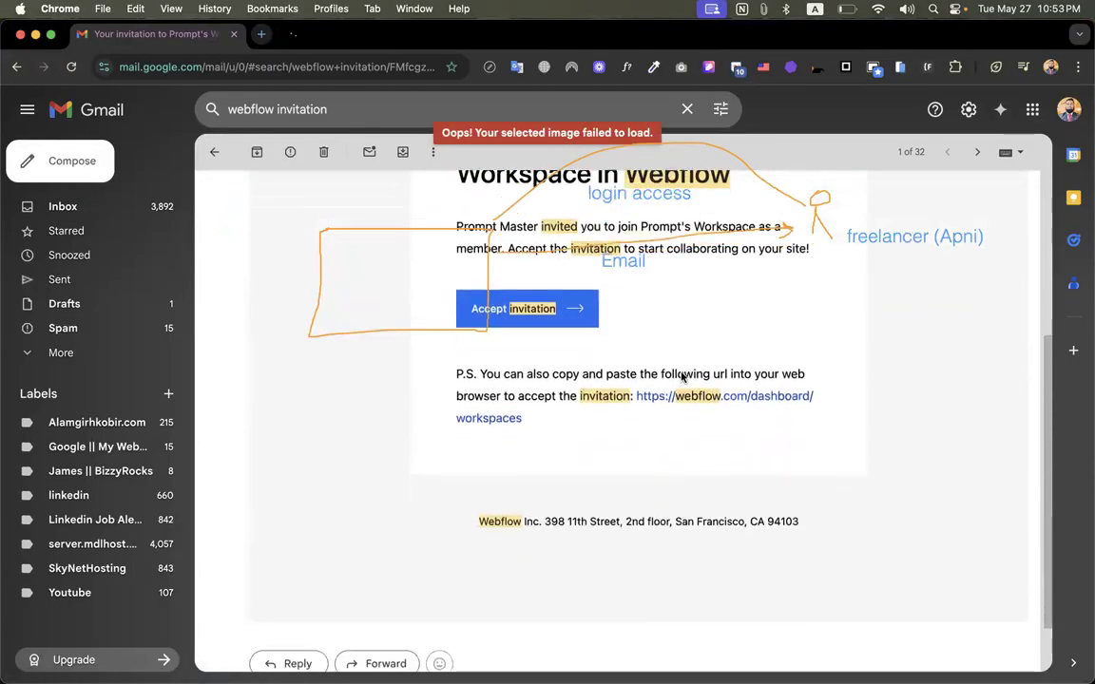
scroll(681, 378, "up", 5)
left_click_drag(449, 426, 808, 429)
triple_click(695, 428)
left_click(716, 430)
left_click(654, 533)
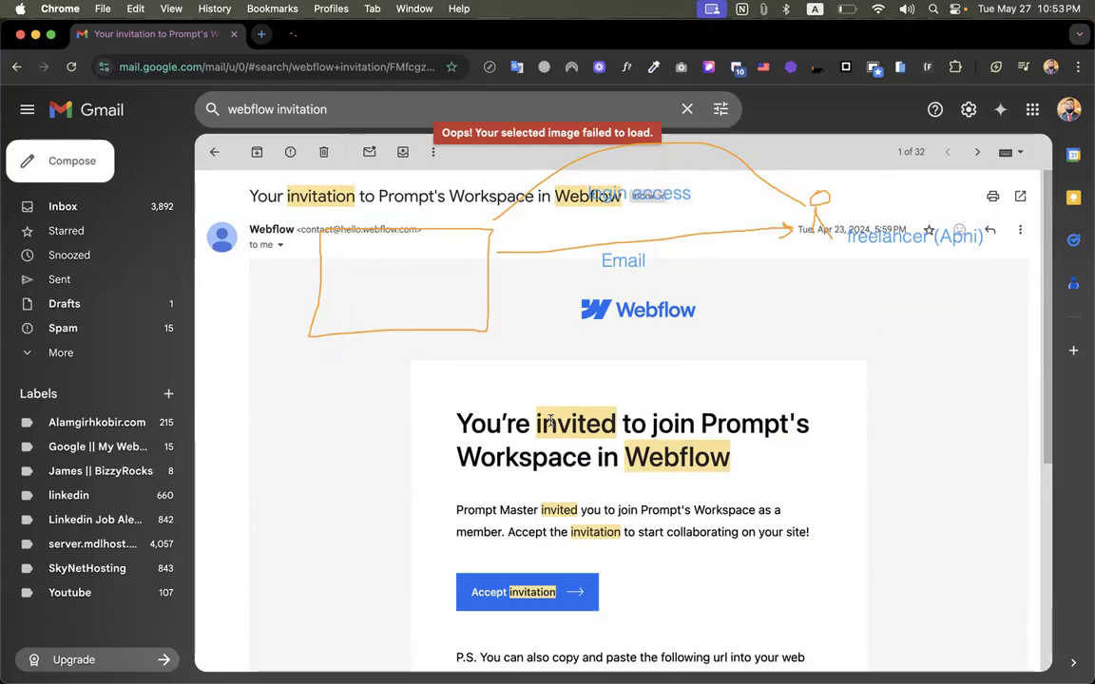
Return to the page with the drawing and sketch small stars above the stick figure's head
key("ctrl+Right")
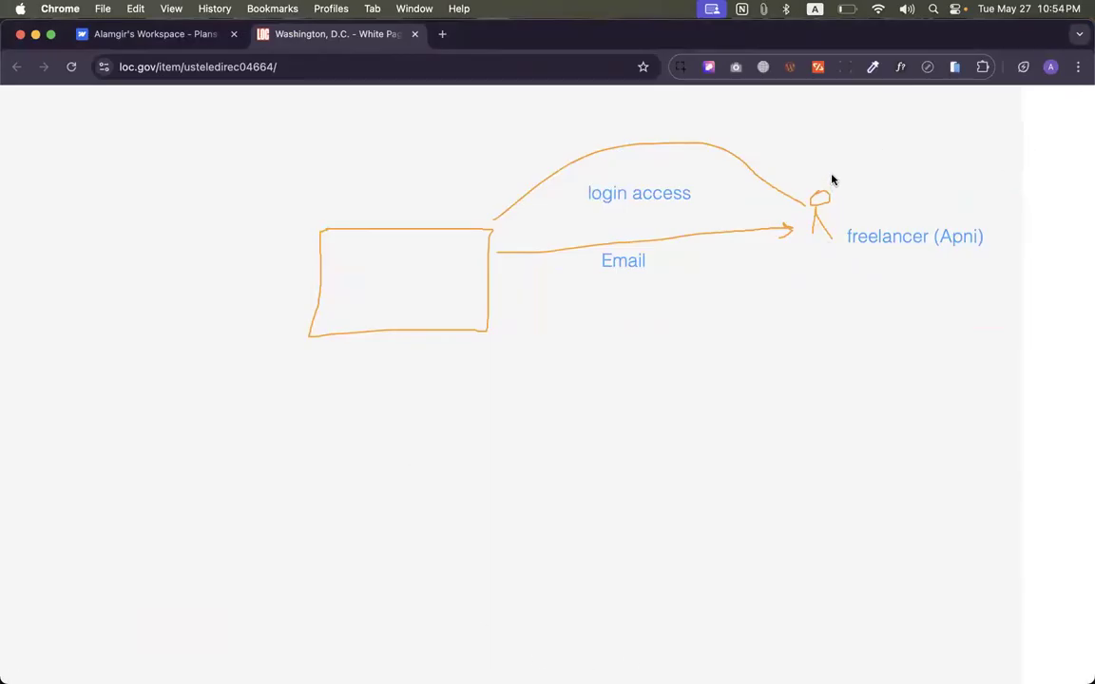
mouse_move(822, 177)
left_mouse_down()
mouse_move(836, 176)
mouse_move(826, 166)
mouse_move(824, 181)
left_mouse_up()
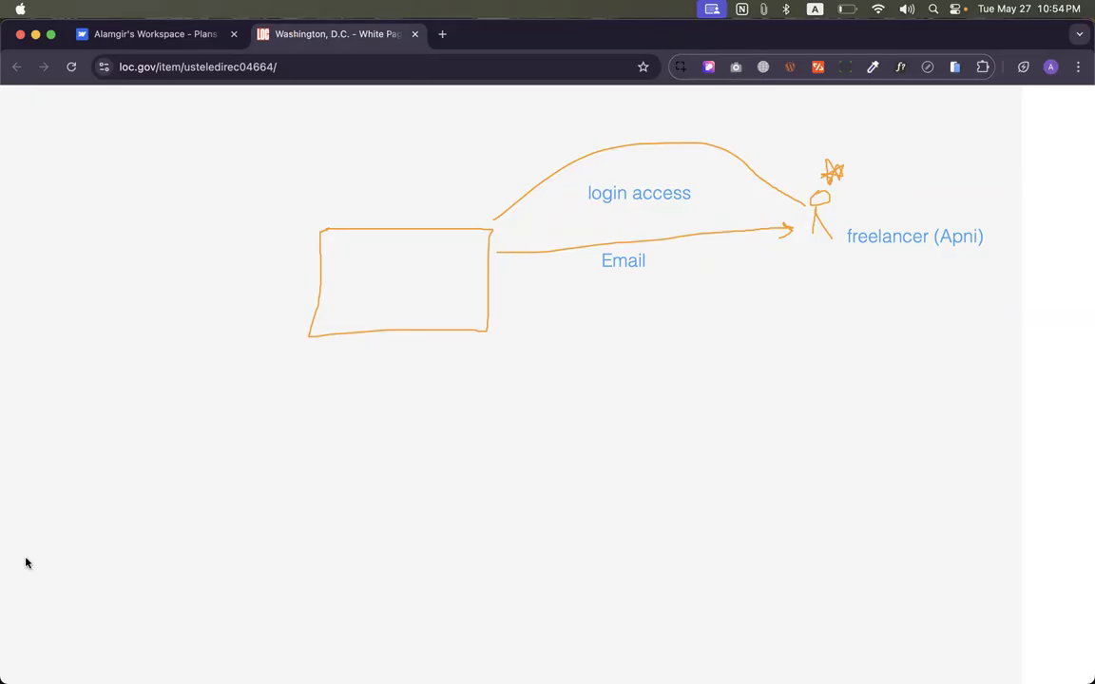
Search the web in a new tab for "freelancer webflow plan" and open Webflow's Plans & pricing page
left_click(442, 34)
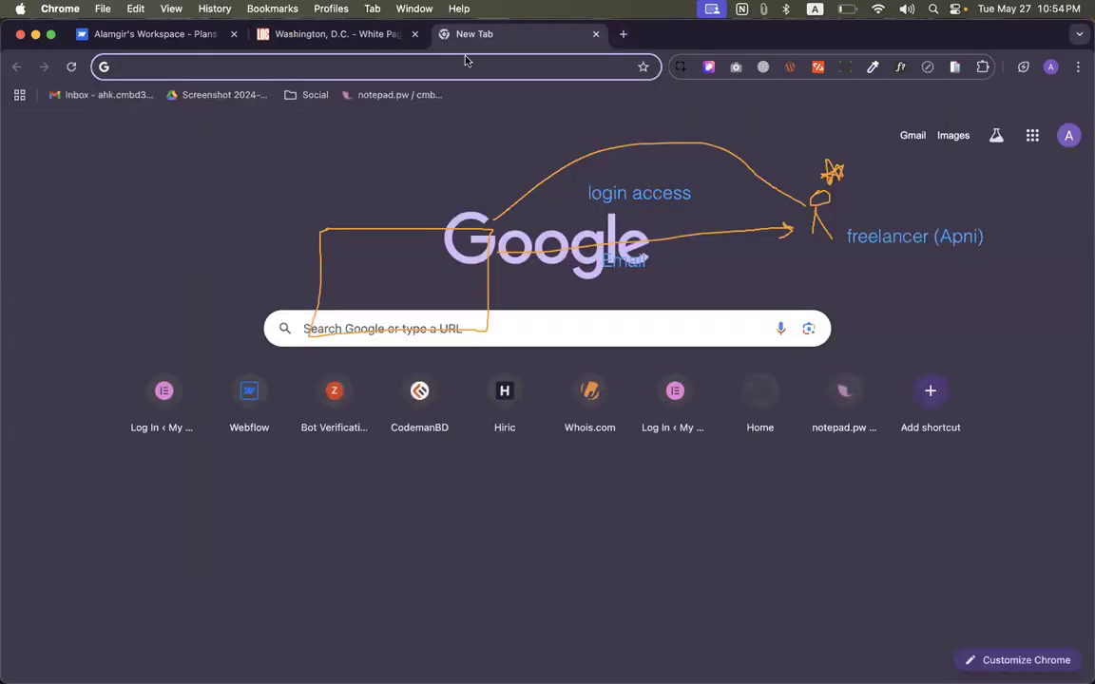
type("freelan")
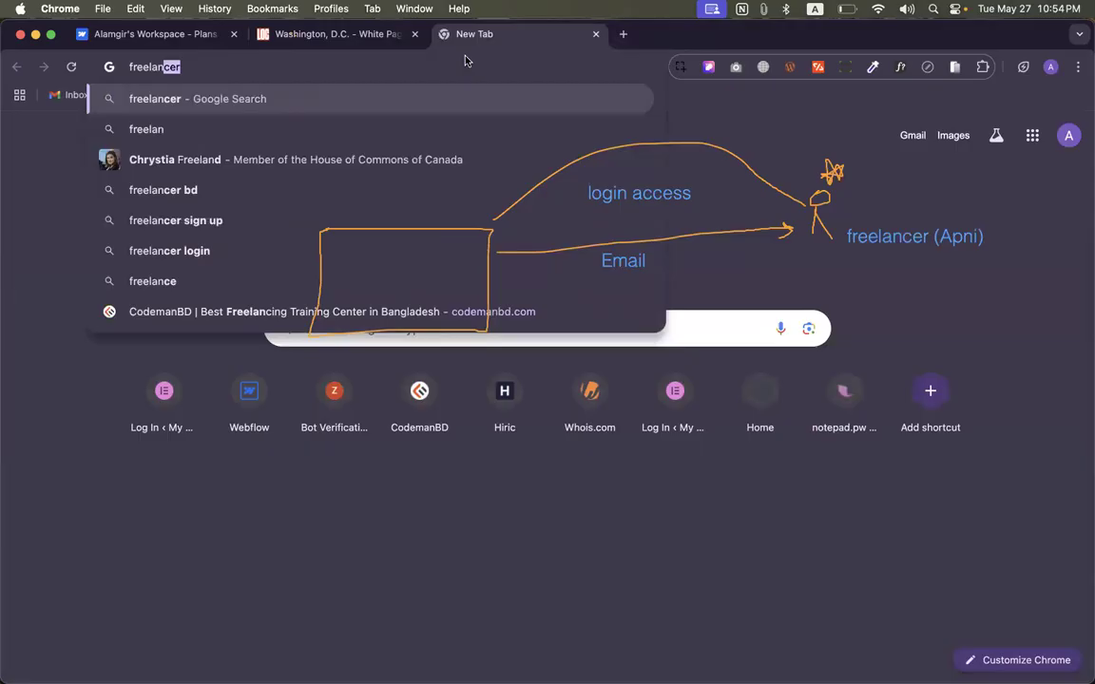
type("cer webflow pla")
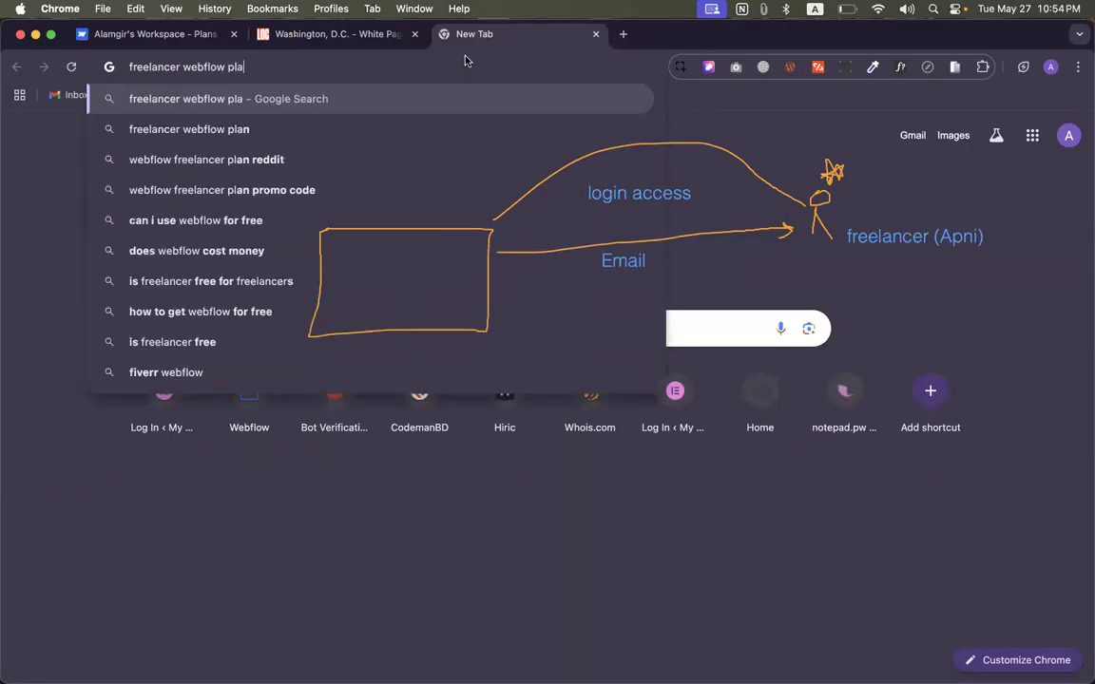
type("n")
key("Return")
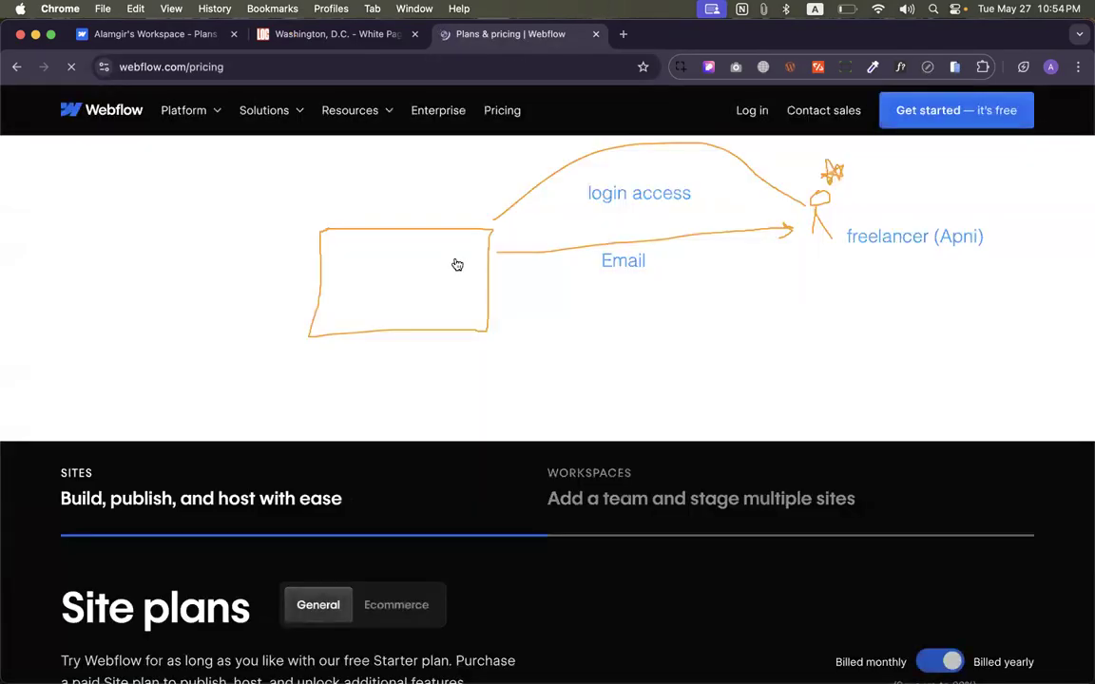
Look over the site plans, then show the Workspace plans and examine the team plans' features and seat options
scroll(460, 368, "down", 3)
scroll(424, 412, "down", 2)
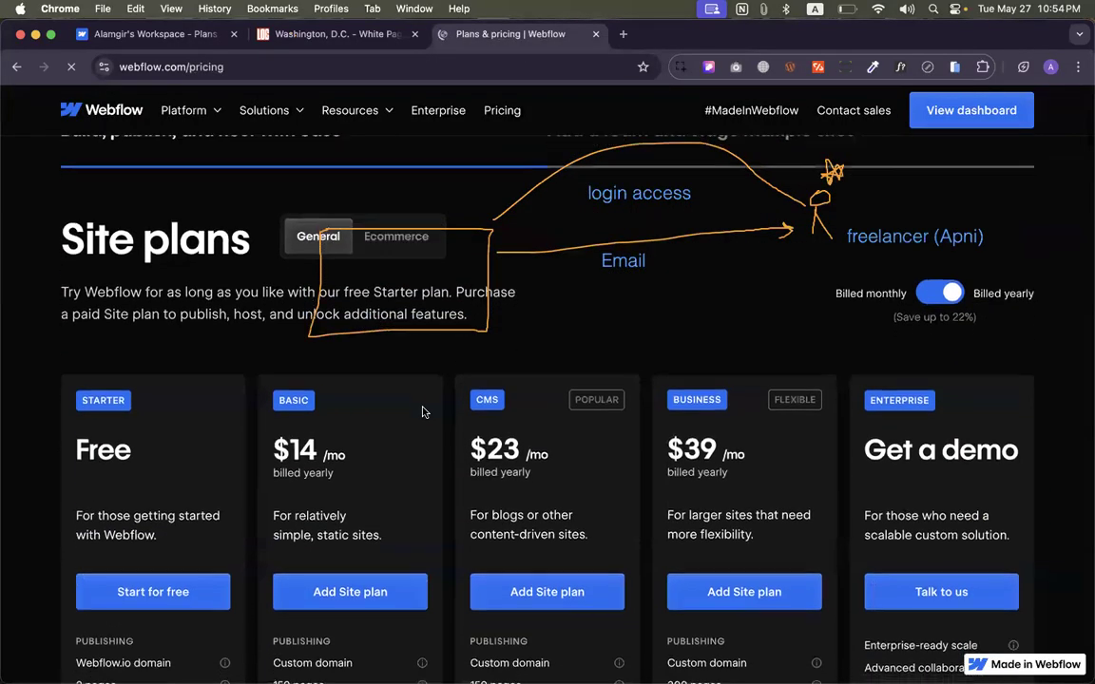
scroll(422, 411, "up", 3)
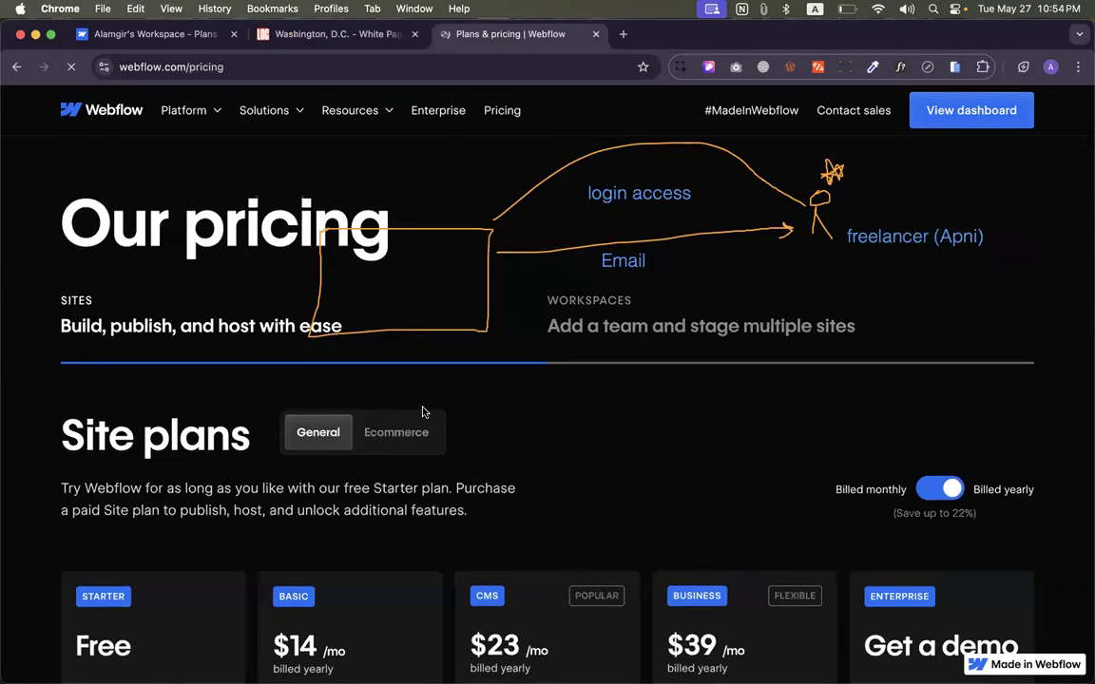
left_click(636, 323)
scroll(633, 327, "down", 2)
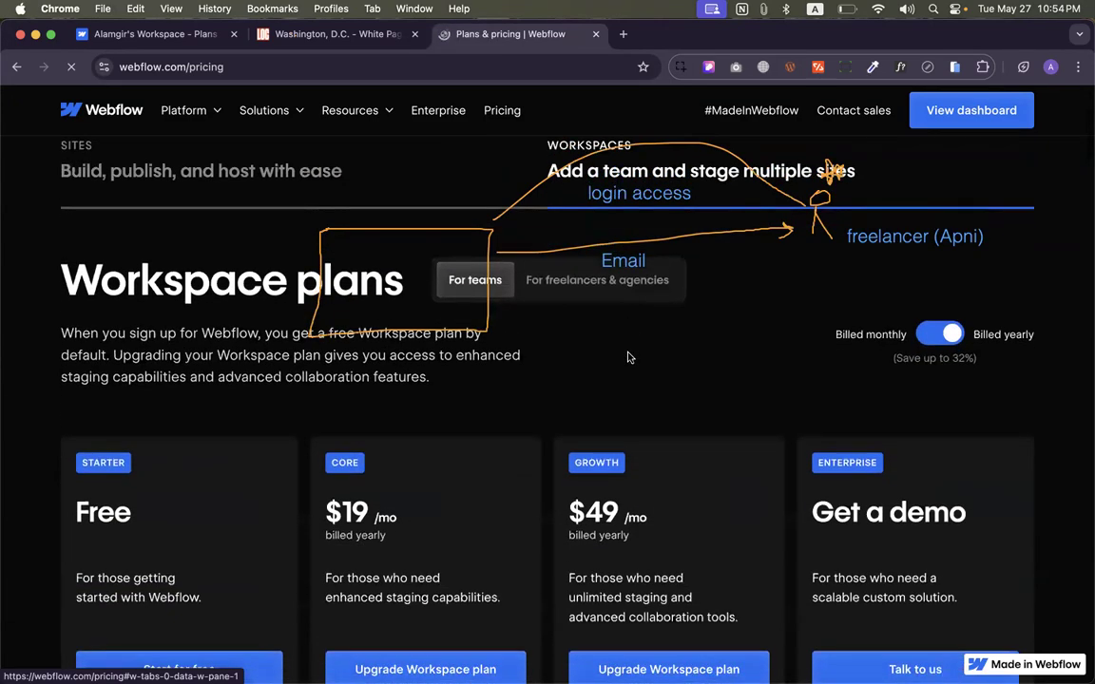
scroll(627, 357, "up", 2)
scroll(628, 357, "down", 15)
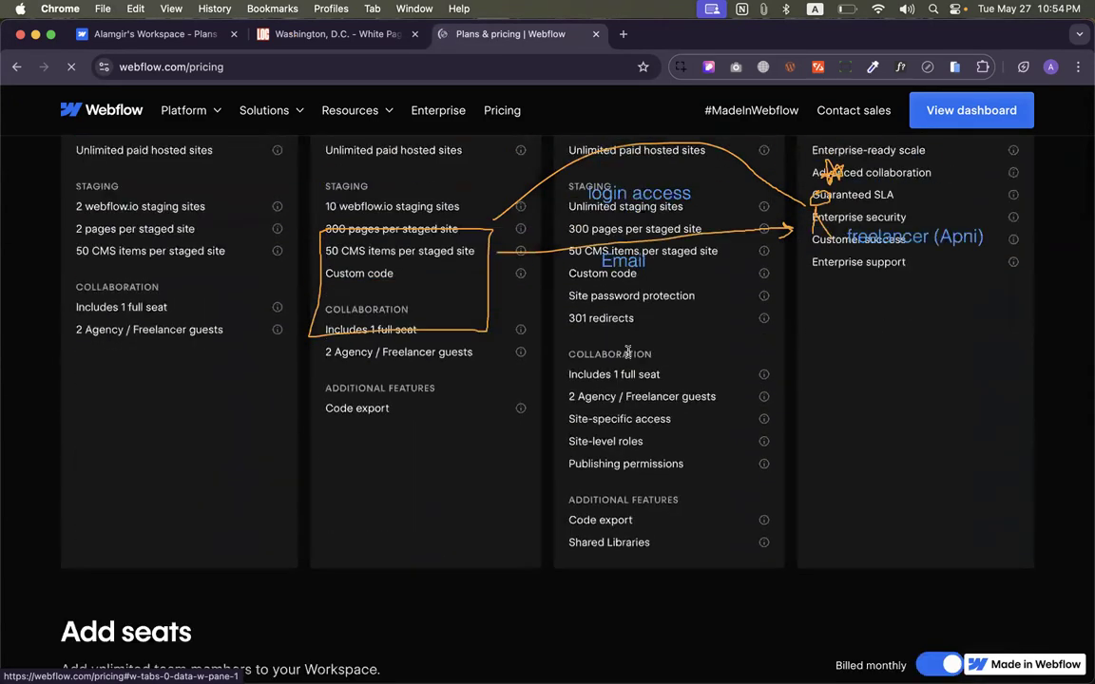
scroll(627, 357, "up", 1)
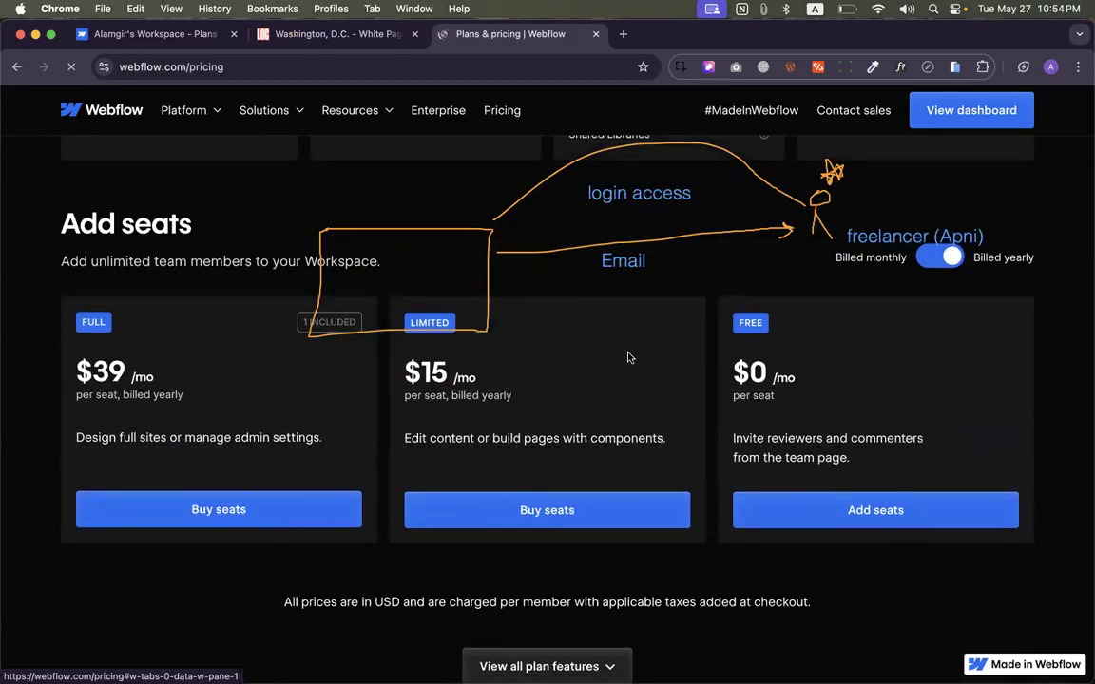
scroll(627, 357, "up", 1)
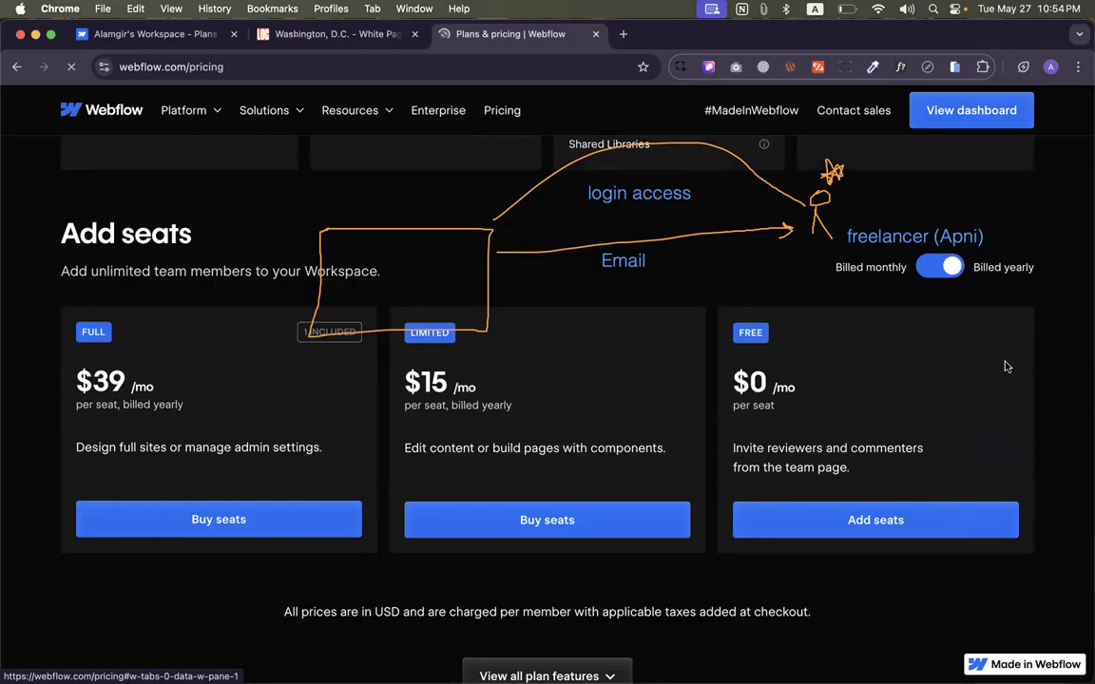
scroll(855, 329, "up", 5)
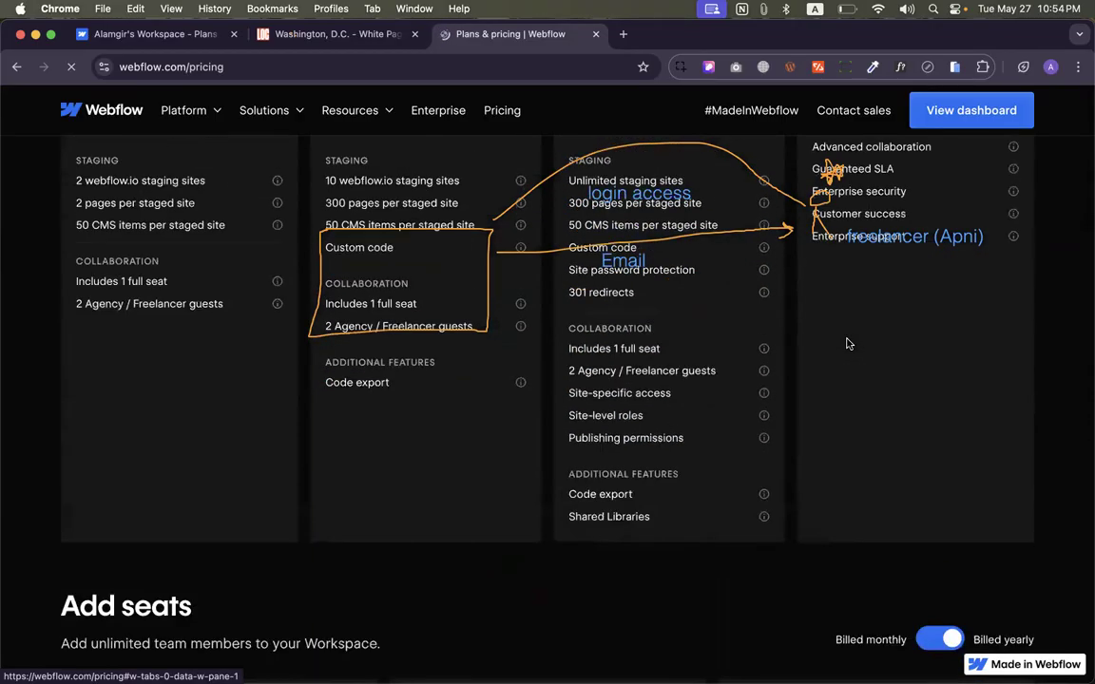
Look through the rest of the pricing page, including the Enterprise section and the Workspace & Site plans questions
scroll(846, 342, "down", 8)
scroll(808, 343, "down", 3)
scroll(778, 342, "up", 2)
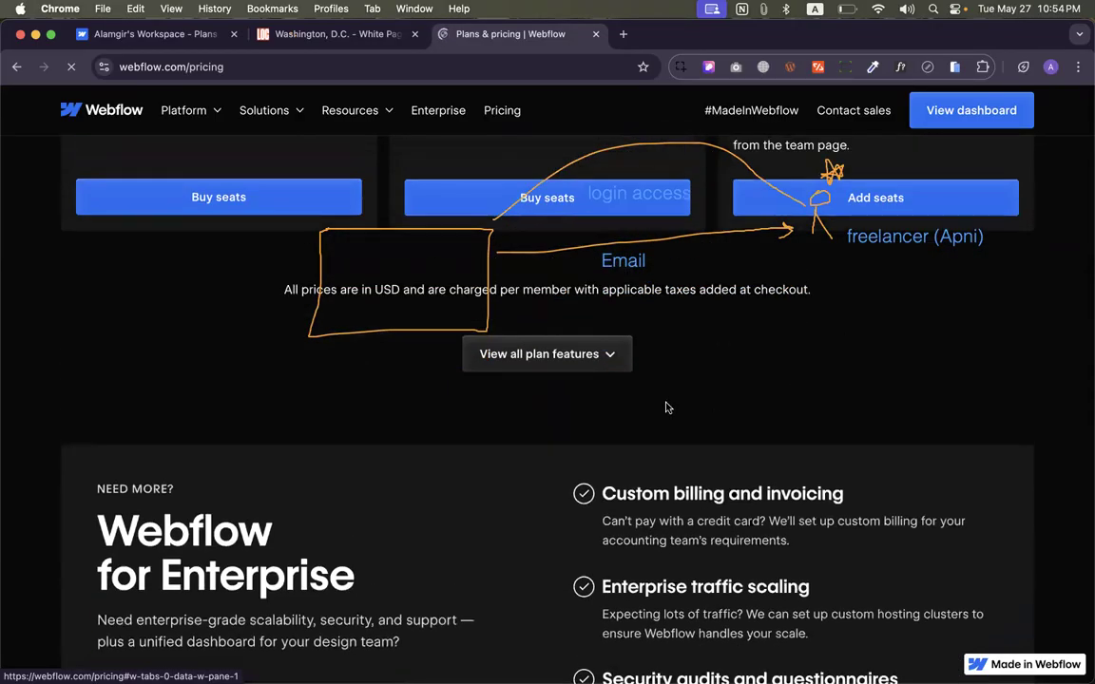
scroll(667, 406, "down", 4)
scroll(667, 407, "down", 10)
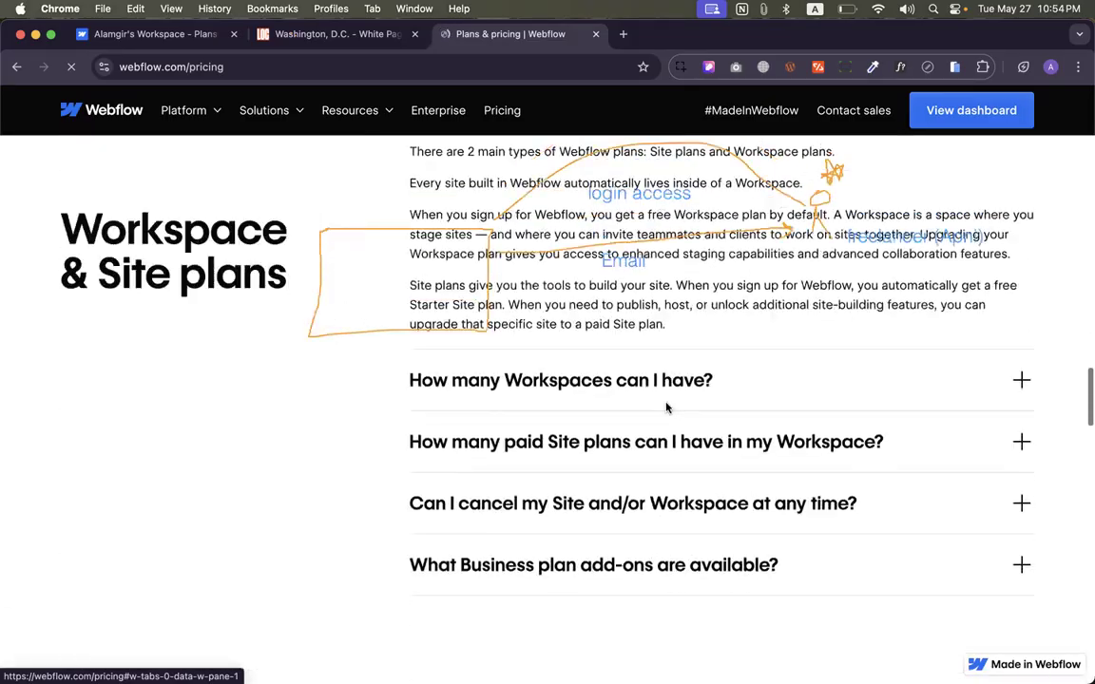
scroll(667, 407, "up", 7)
scroll(667, 407, "up", 15)
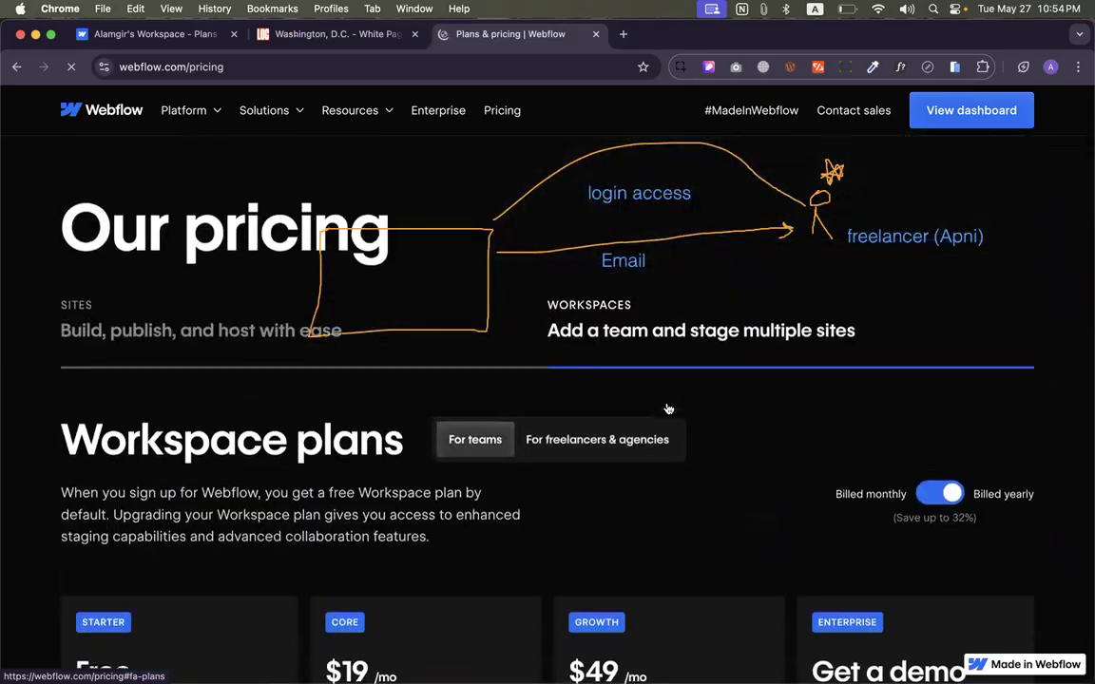
Examine the Add seats pricing, then expand and collapse the full Workspace plan feature comparison
scroll(667, 407, "down", 12)
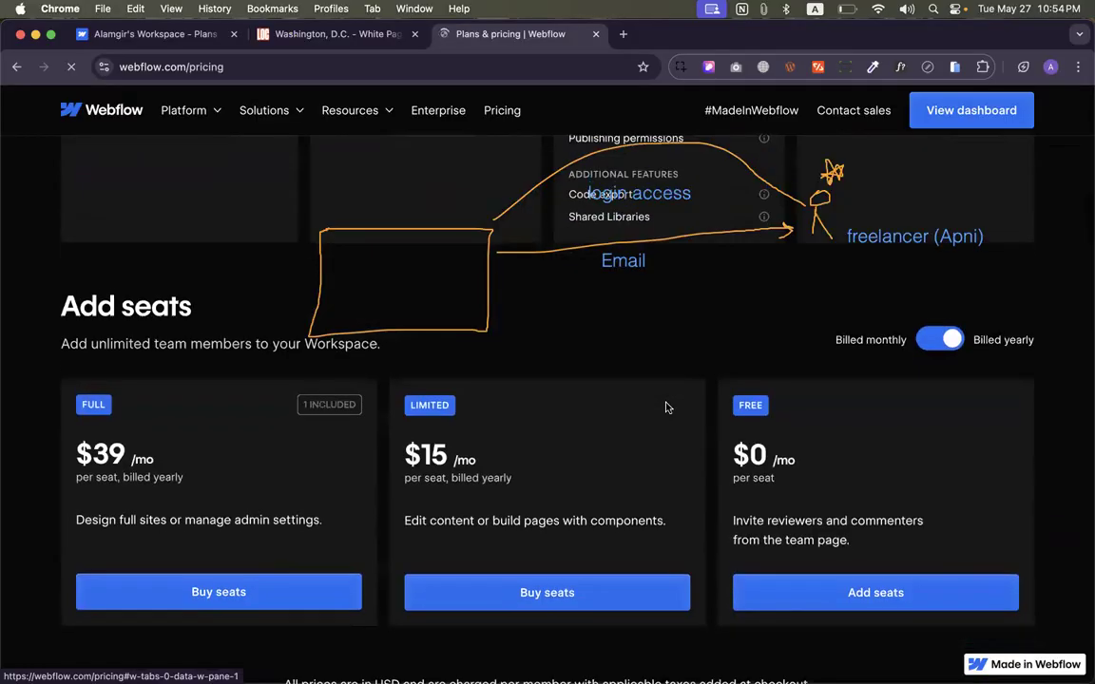
scroll(652, 407, "down", 1)
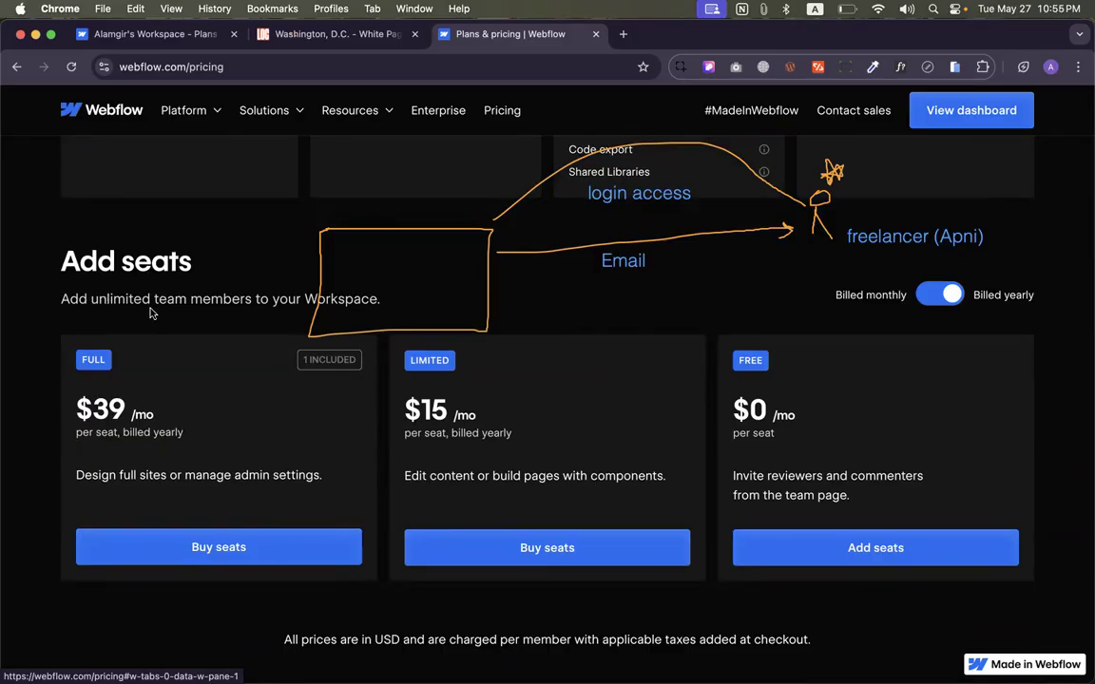
scroll(371, 280, "down", 2)
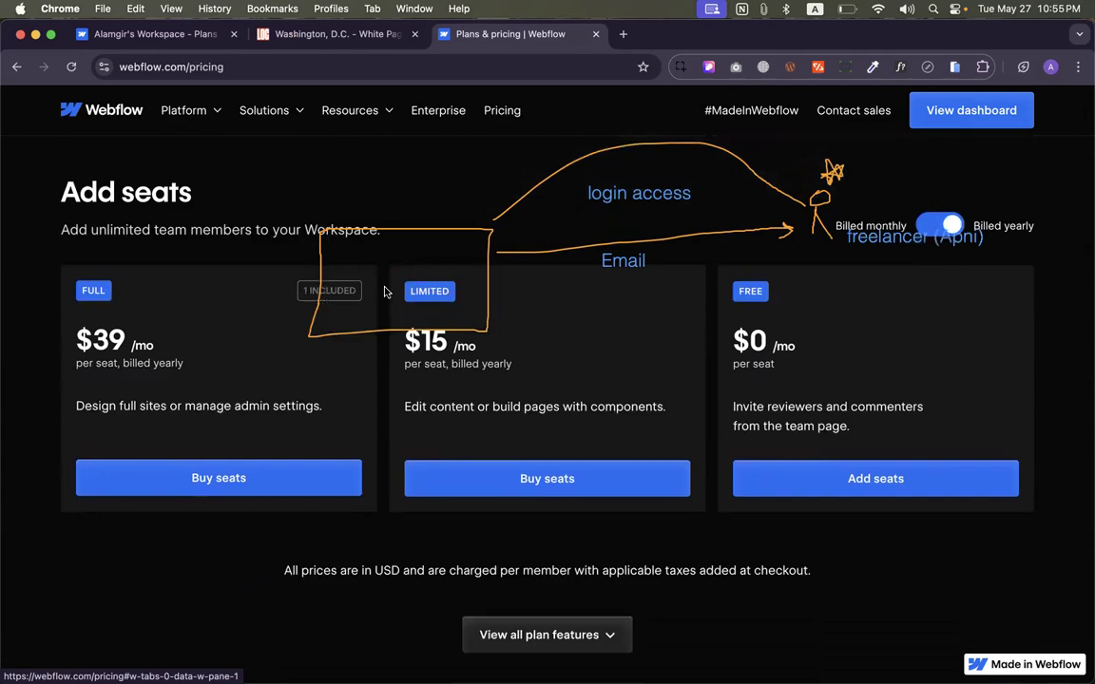
scroll(385, 292, "down", 3)
left_click(529, 532)
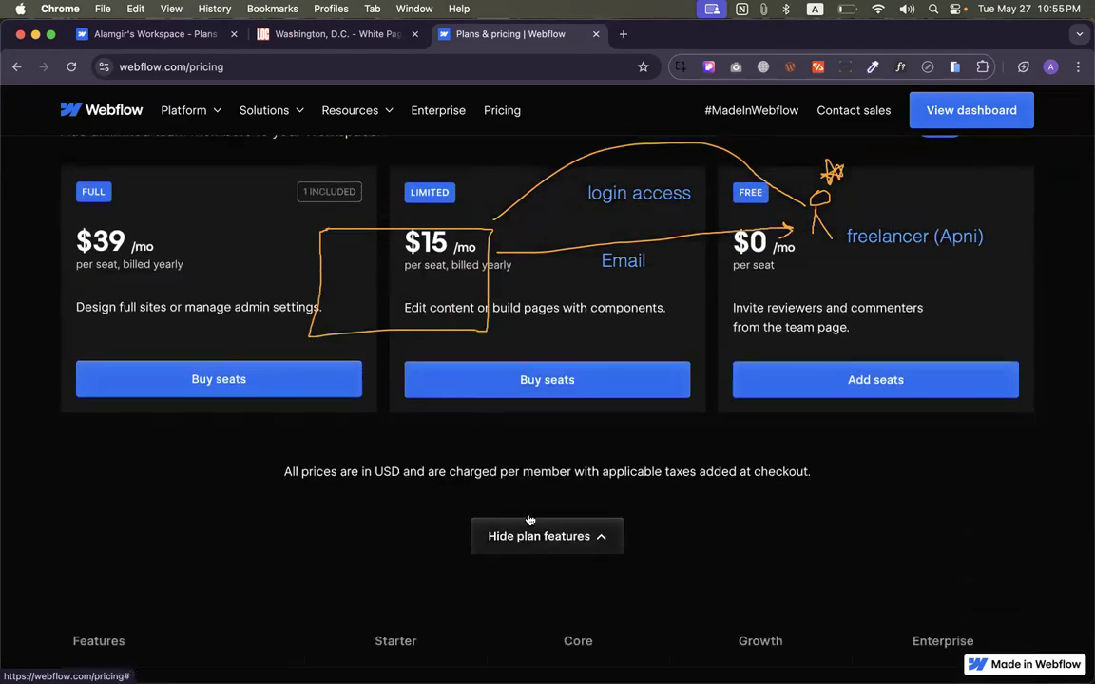
scroll(529, 520, "down", 5)
left_click(549, 374)
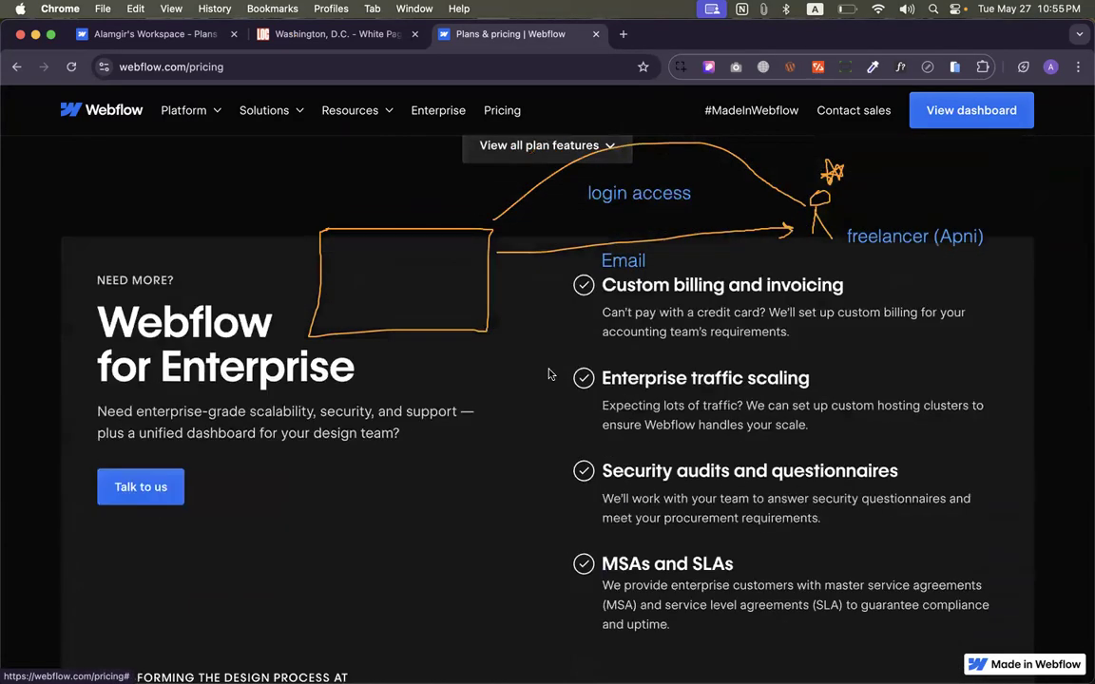
Return to the search results and change the search to "webflow plan for freelancer"
scroll(548, 373, "down", 15)
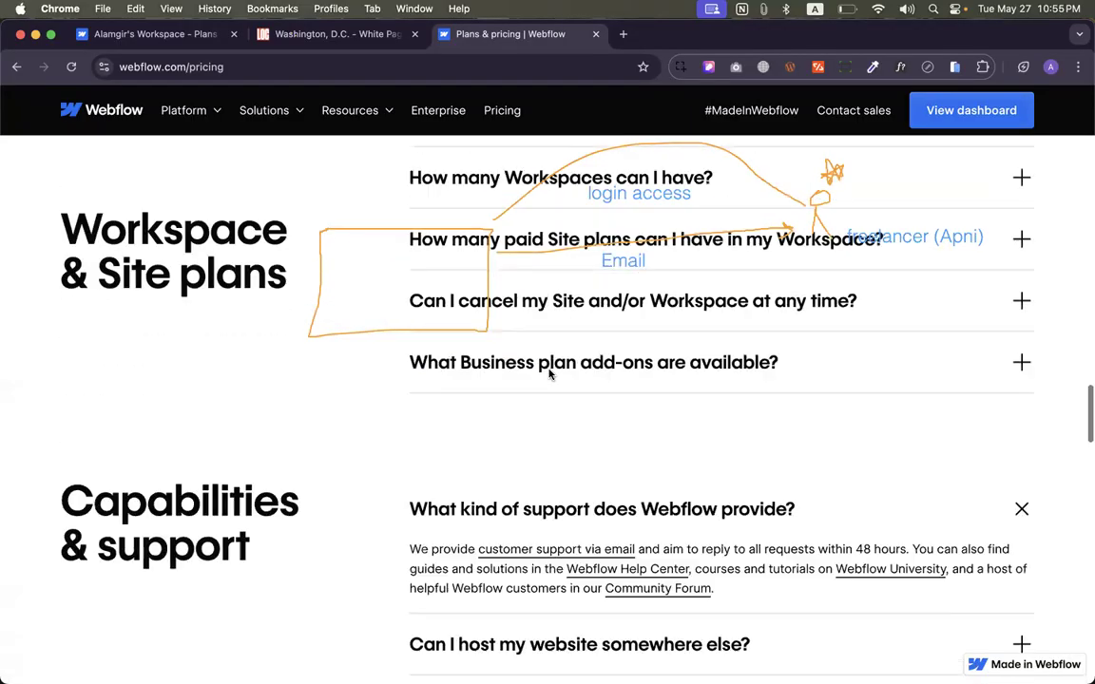
scroll(548, 374, "down", 5)
left_click(17, 66)
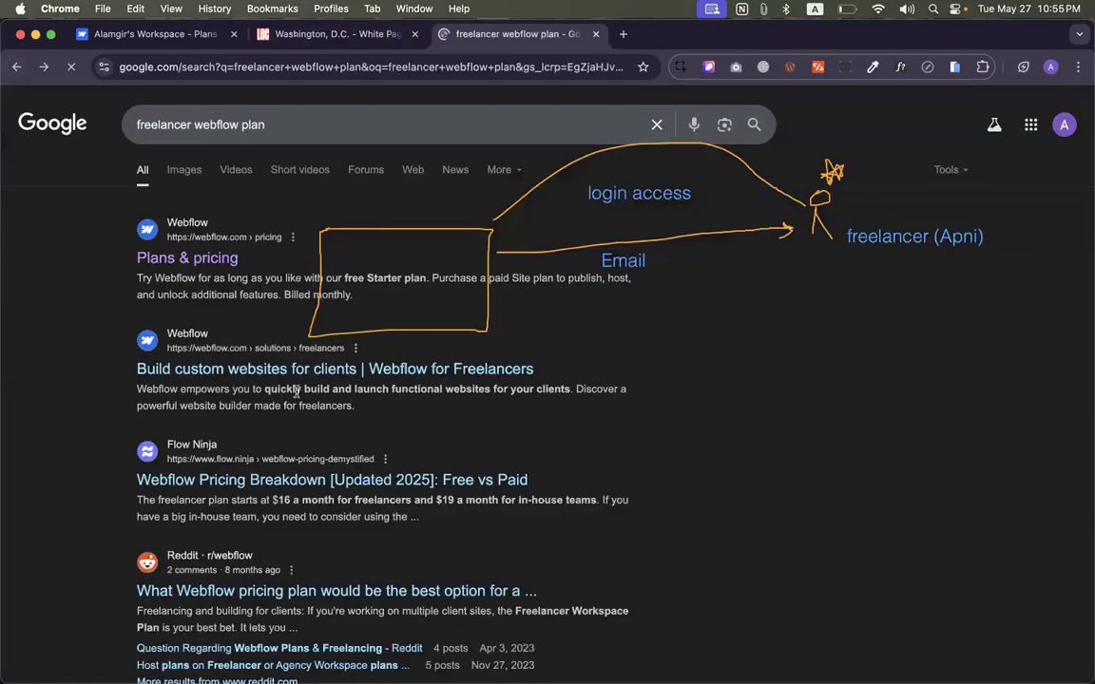
double_click(186, 122)
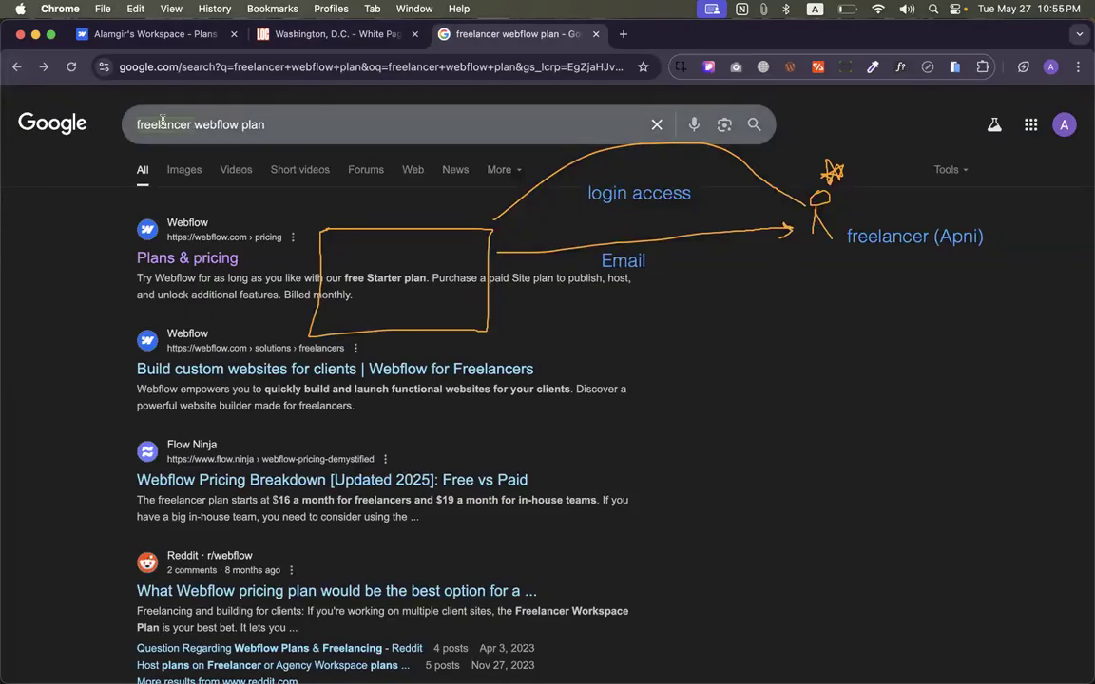
key("super+x")
left_click(261, 125)
type("for freelancer")
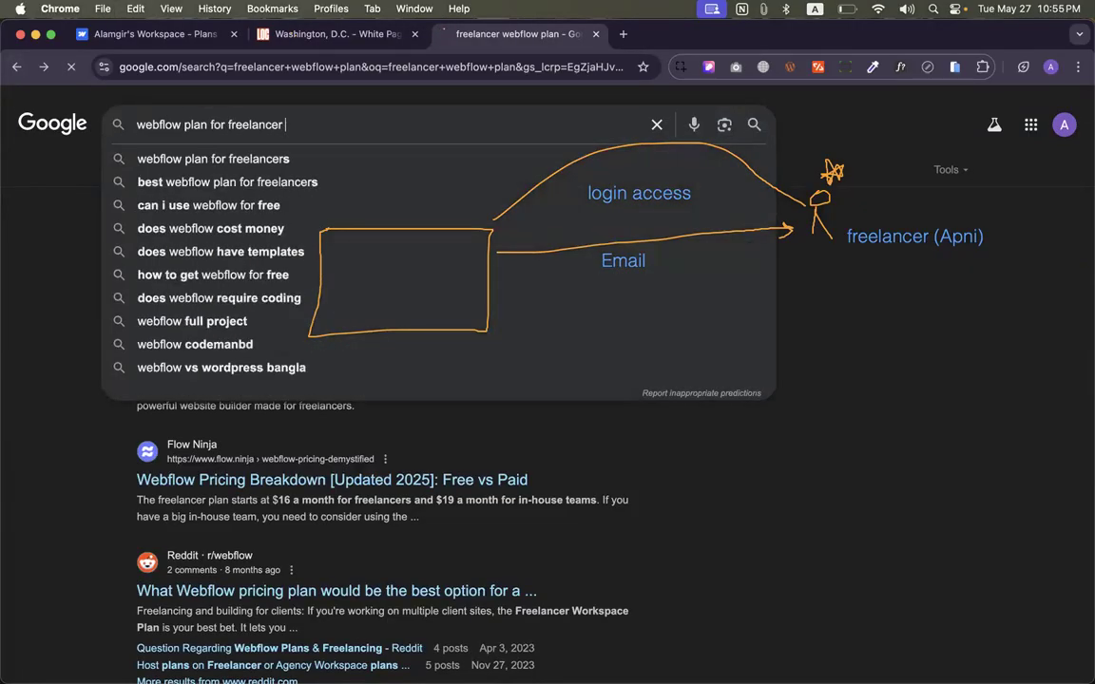
key("Return")
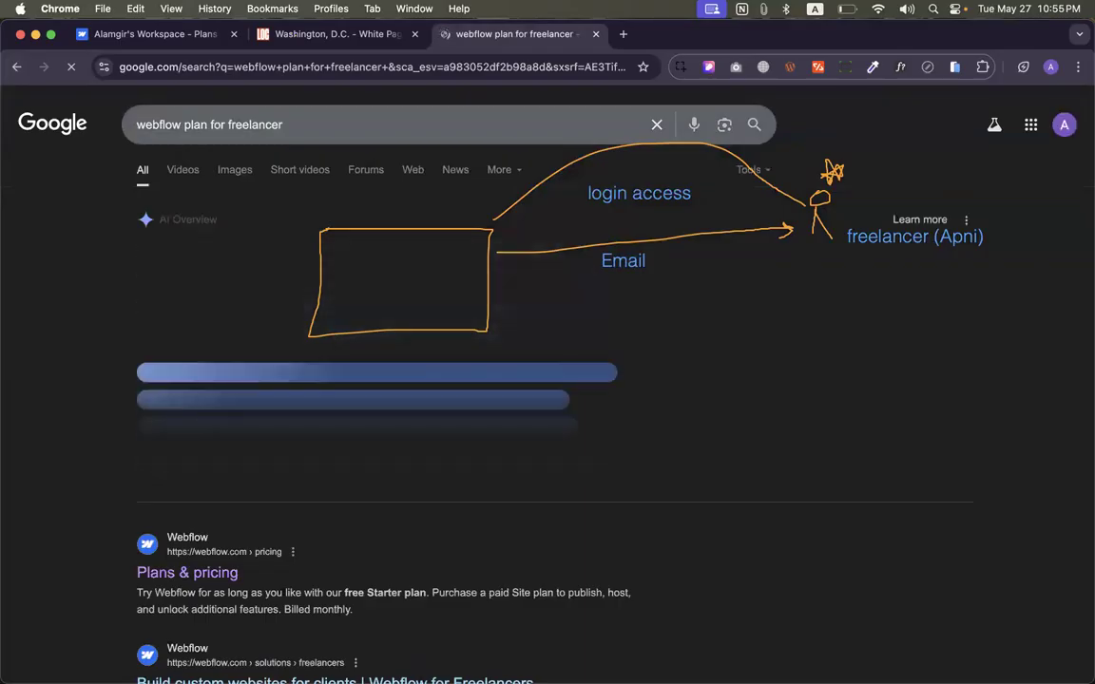
Open the Webflow for Freelancers search result, look through it and continue to the Webflow dashboard
scroll(262, 239, "down", 5)
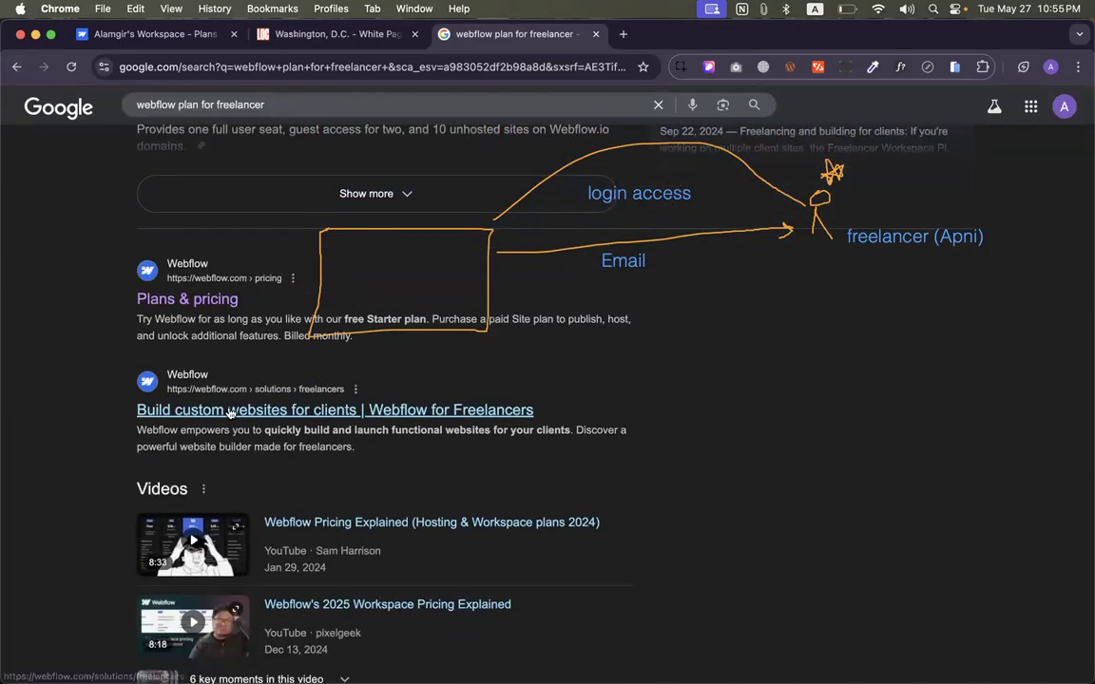
left_click(228, 414)
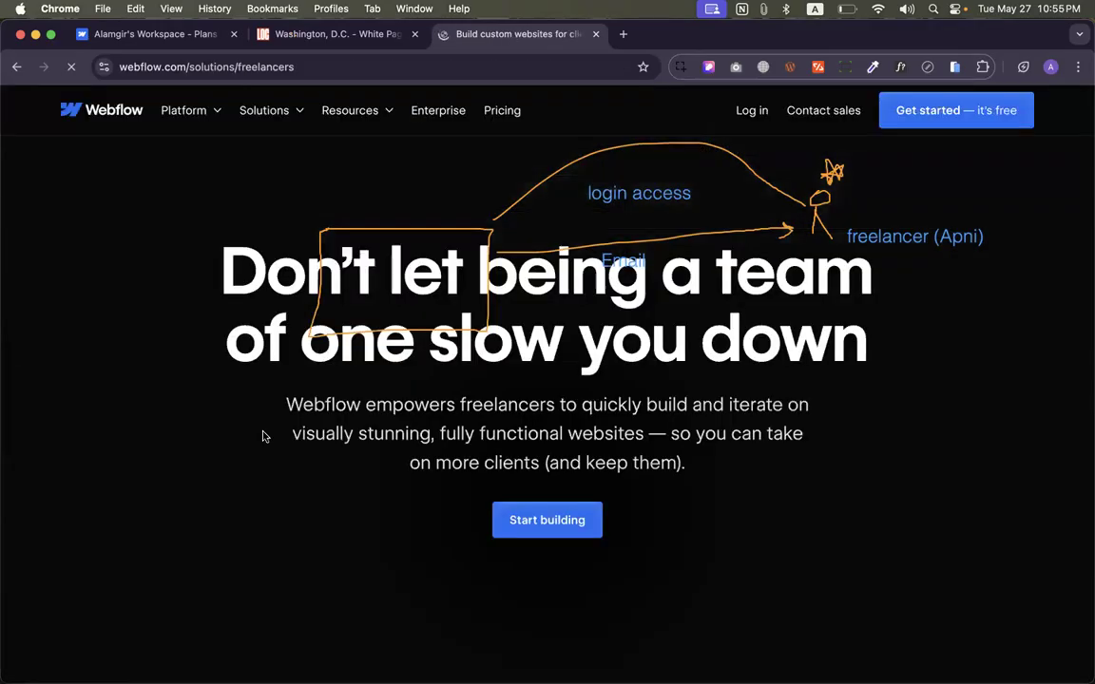
scroll(580, 380, "down", 3)
left_click(565, 282)
scroll(596, 479, "down", 5)
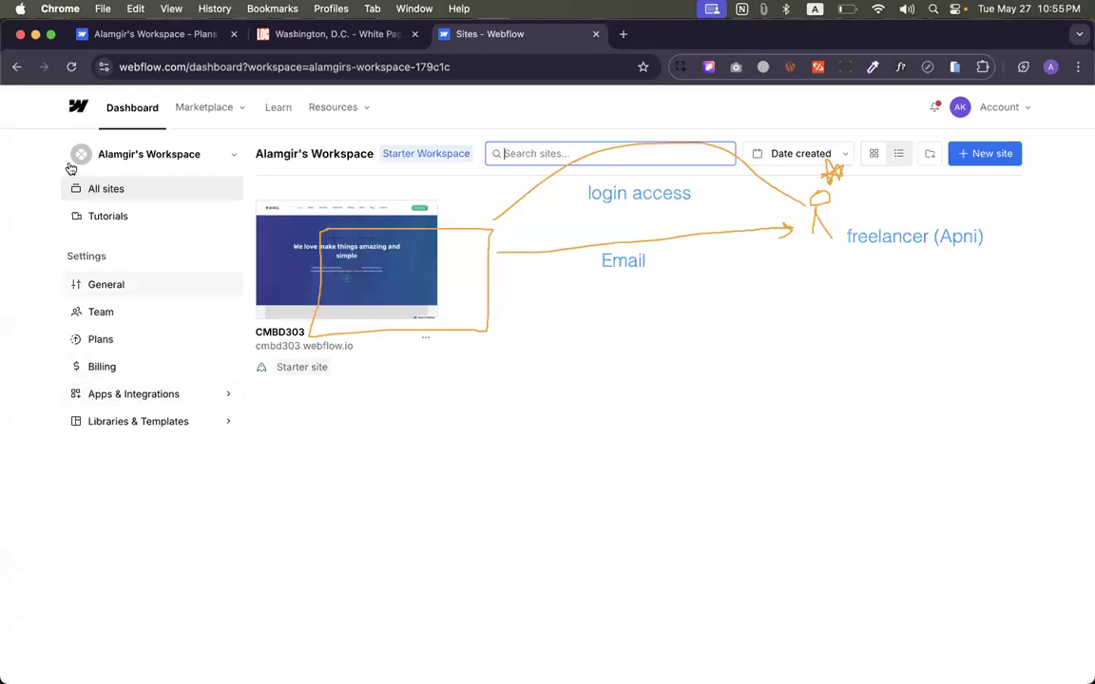
Return to the Webflow pricing page and examine the general site plans' features and optional add-ons
left_click(16, 67)
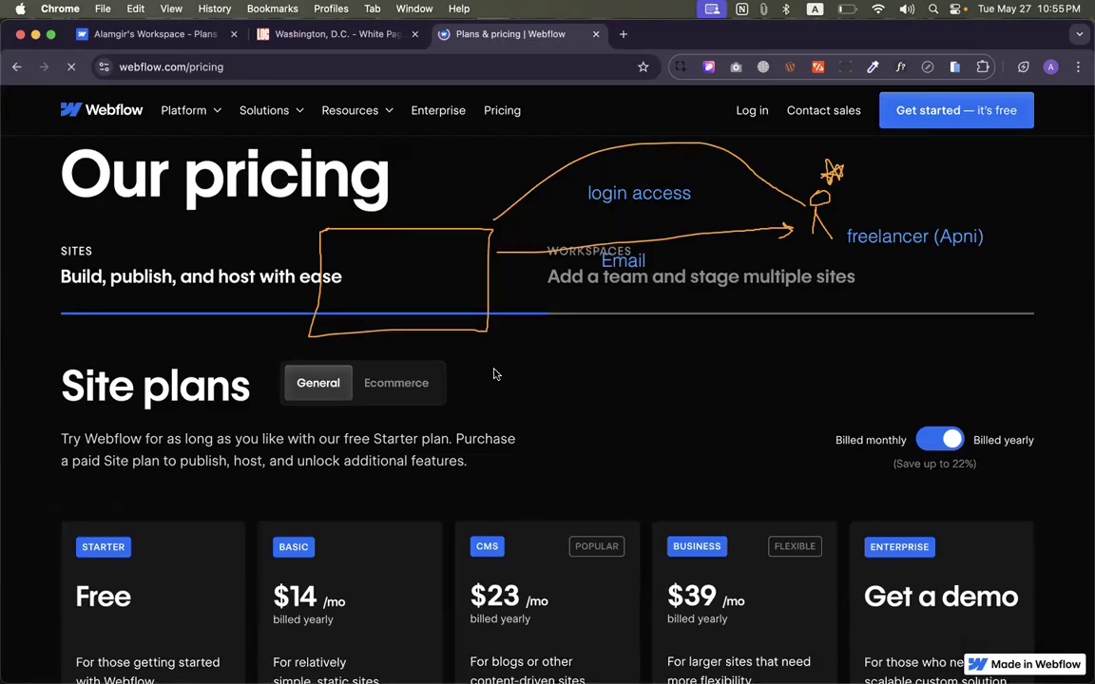
left_click(567, 295)
left_click(285, 298)
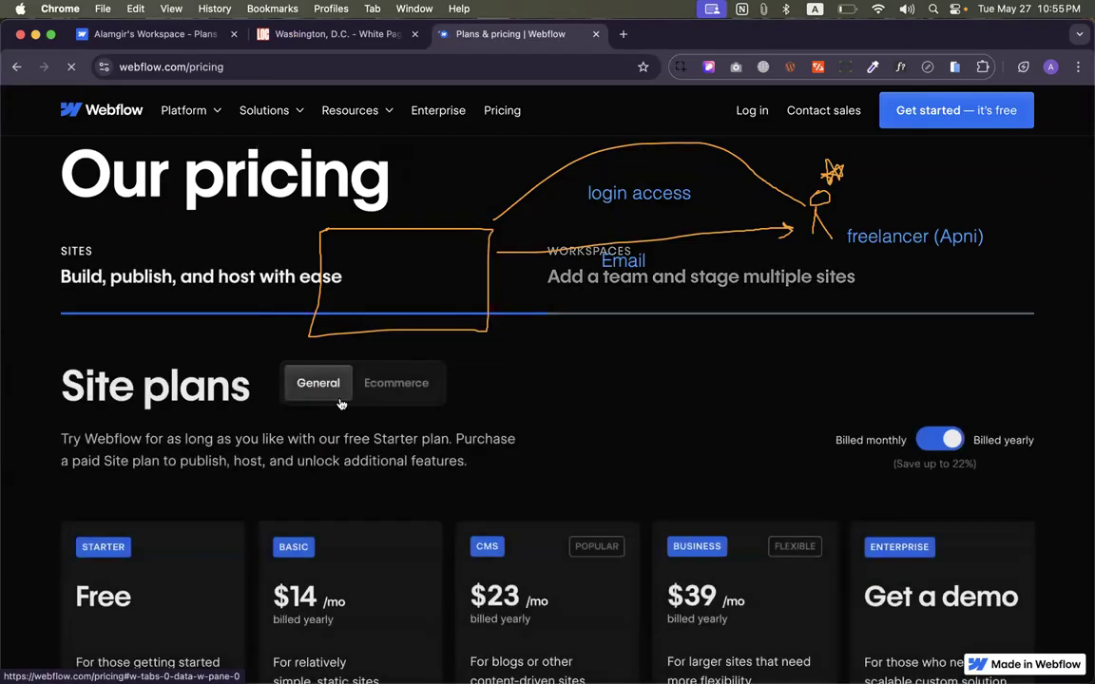
scroll(340, 399, "down", 2)
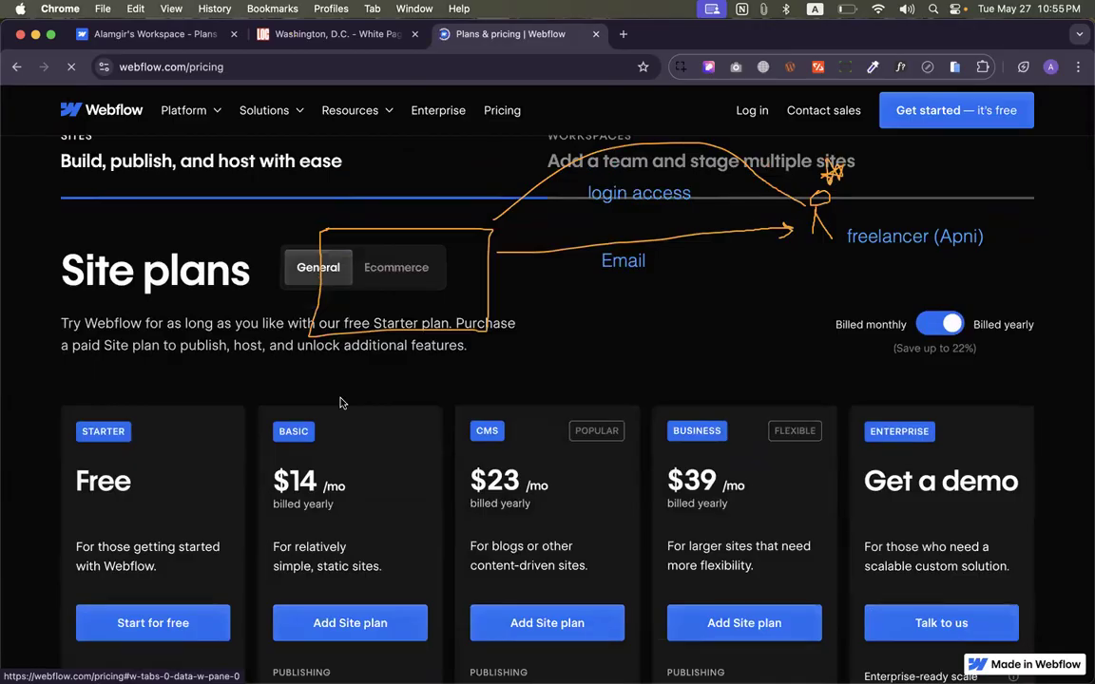
scroll(342, 401, "down", 5)
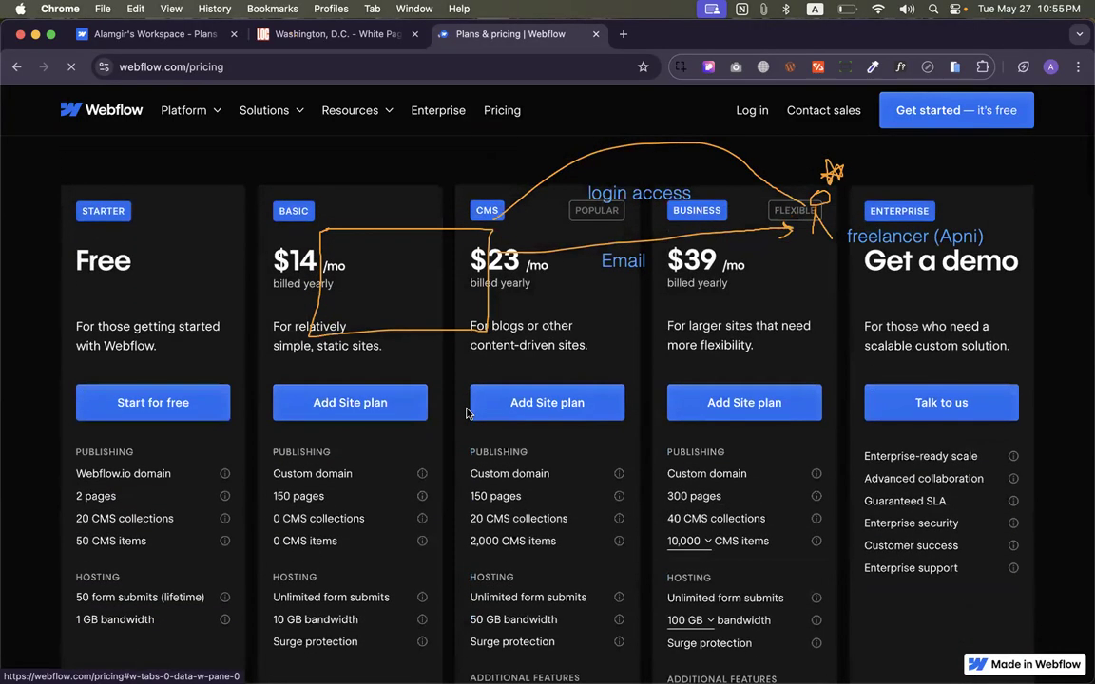
scroll(466, 412, "down", 10)
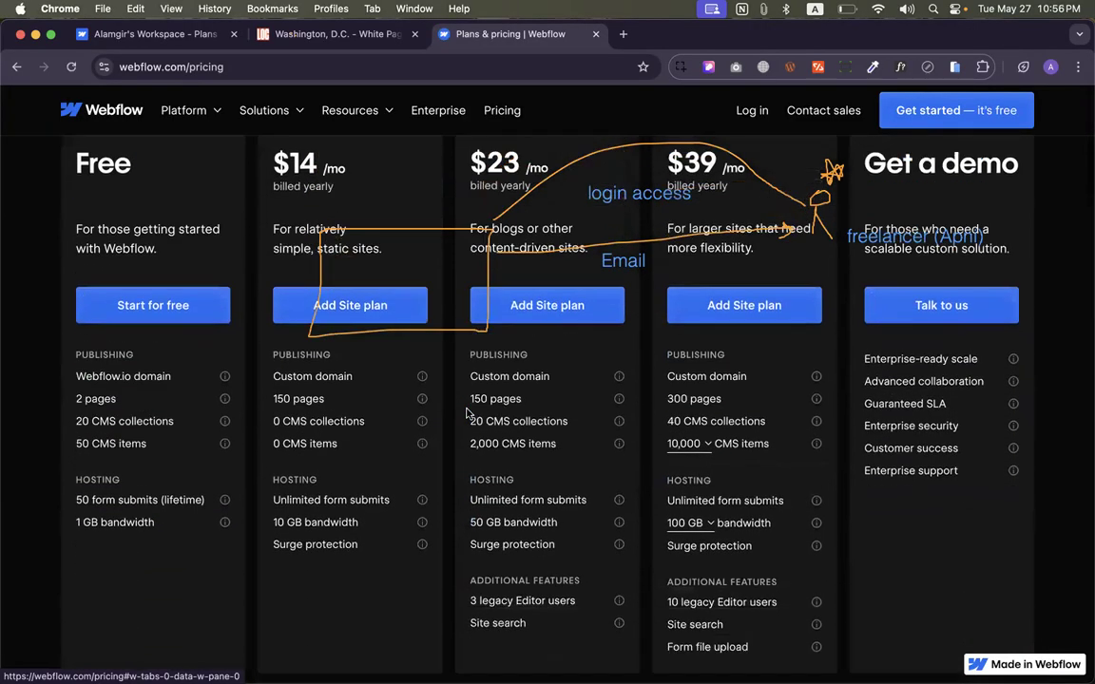
scroll(513, 384, "down", 15)
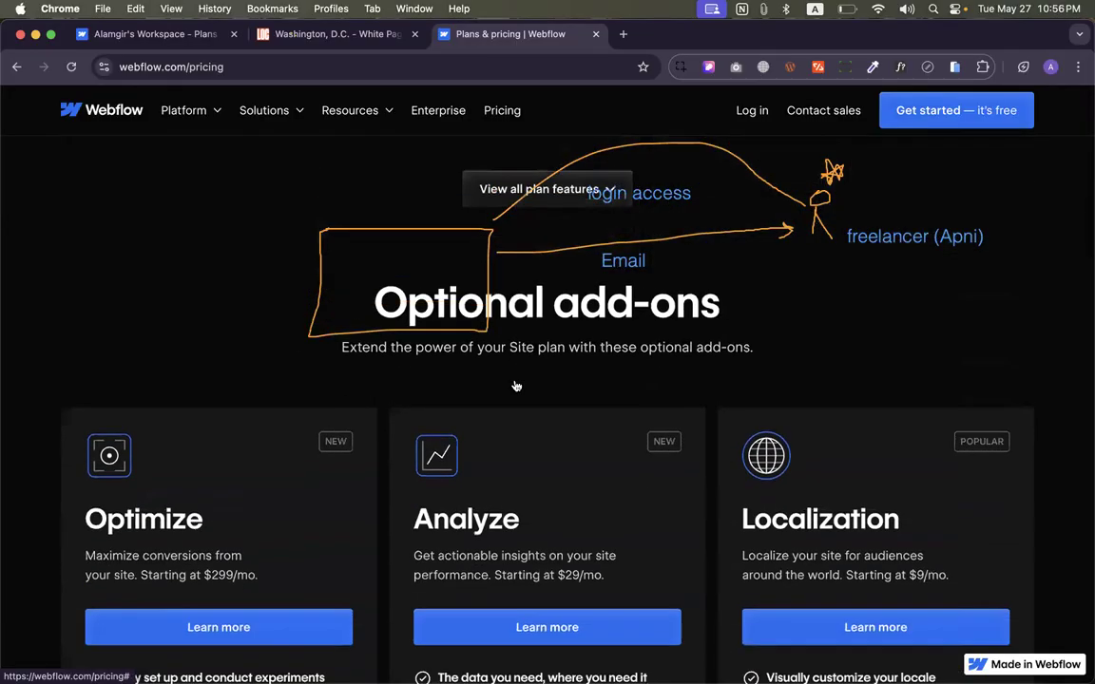
Look through the rest of the pricing page and switch it to the Workspace plans for teams
scroll(515, 380, "down", 15)
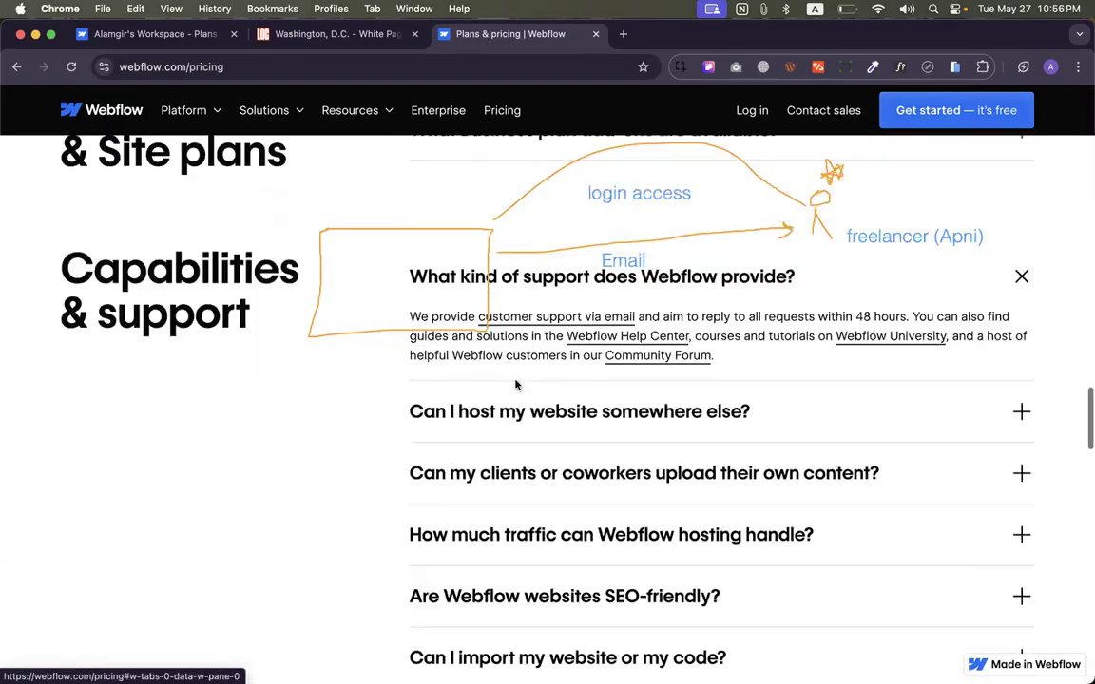
scroll(516, 386, "down", 8)
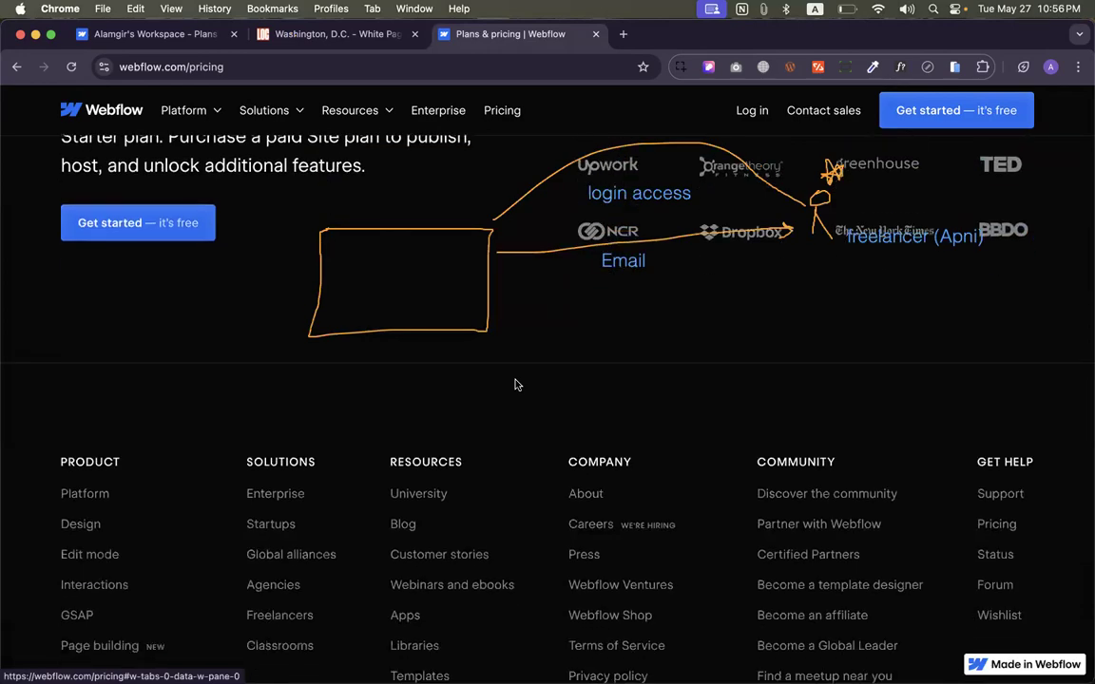
scroll(516, 385, "down", 1)
scroll(516, 385, "up", 20)
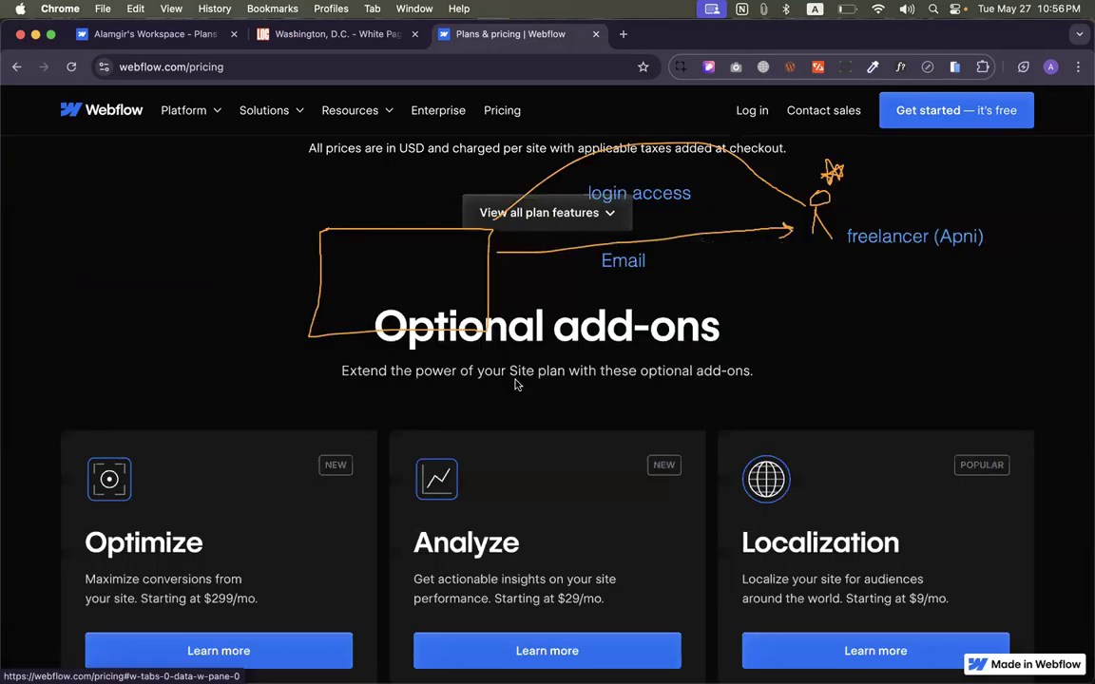
scroll(516, 386, "down", 2)
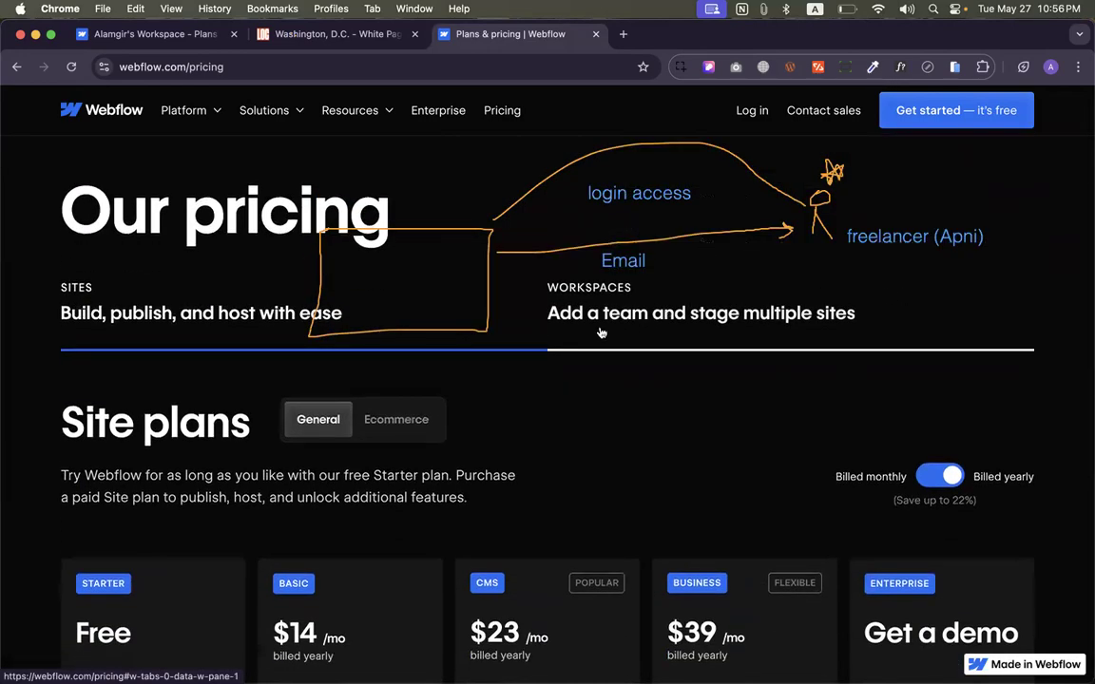
left_click(648, 316)
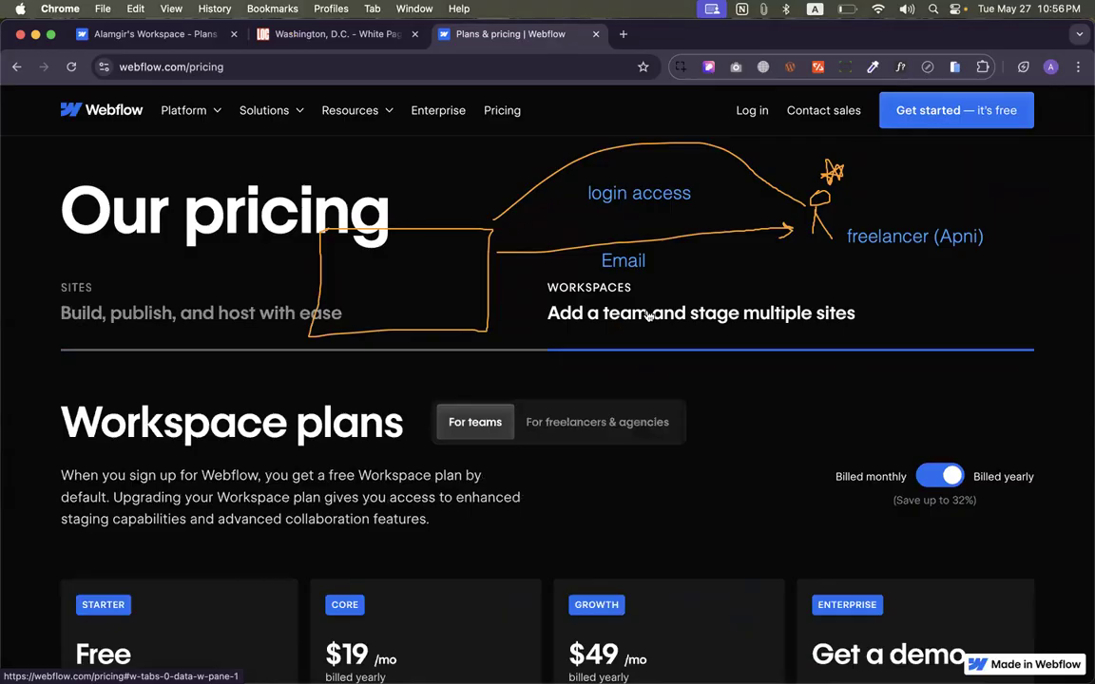
Compare the Core plan's price in the workspace dashboard with the public Workspace plans pricing page
left_click(331, 37)
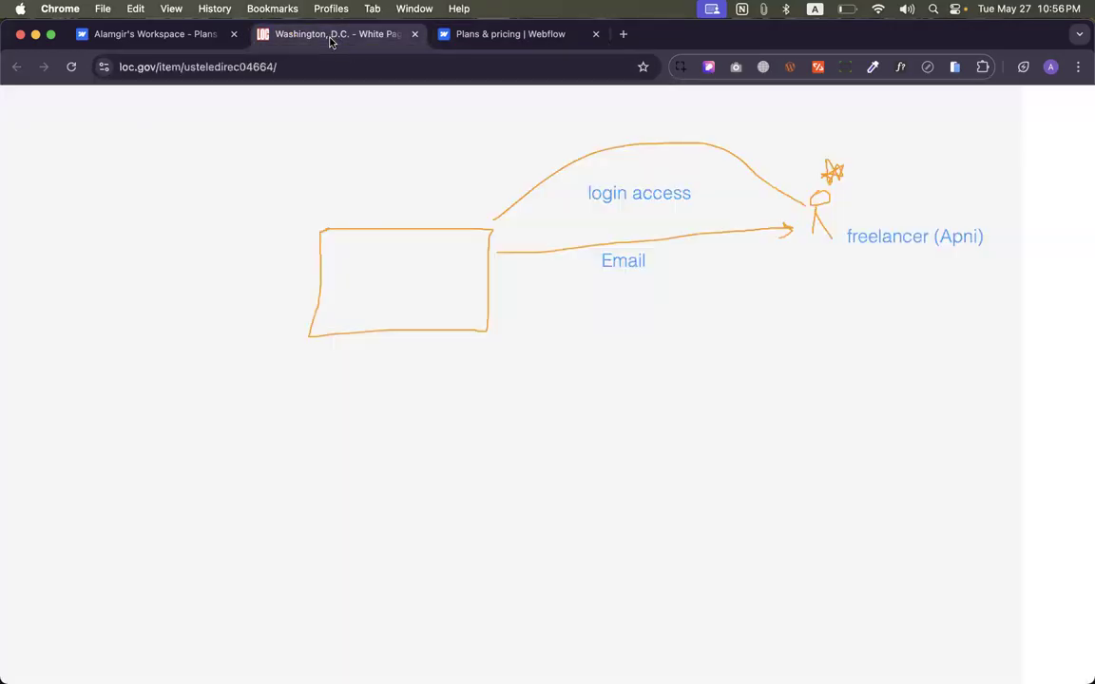
left_click(484, 34)
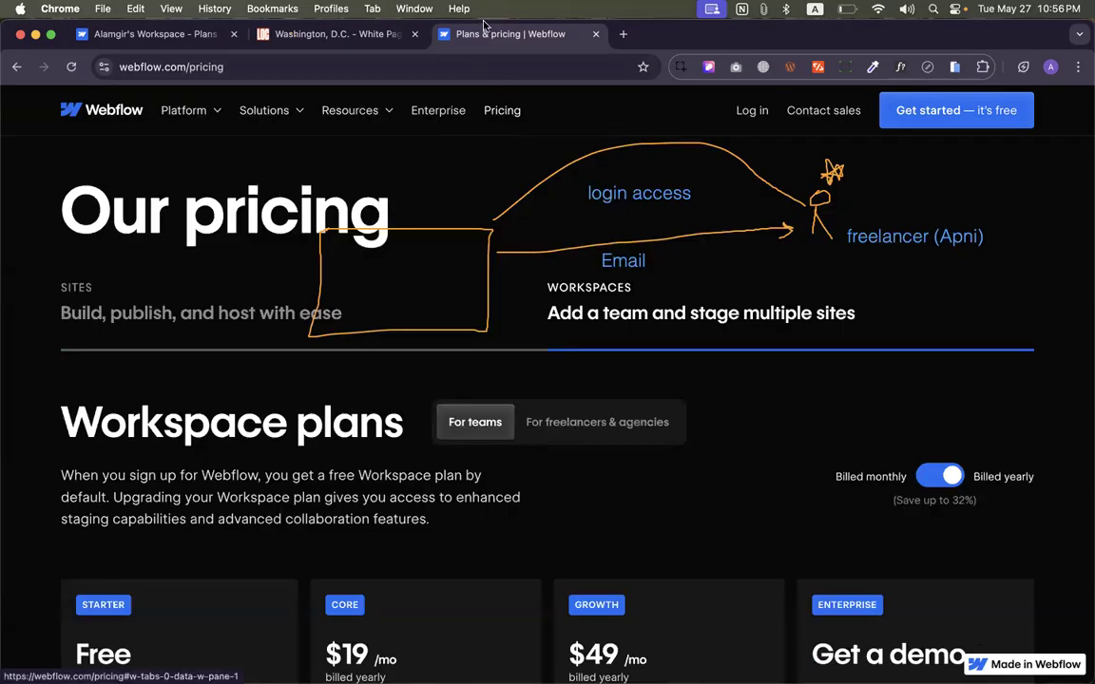
left_click(108, 36)
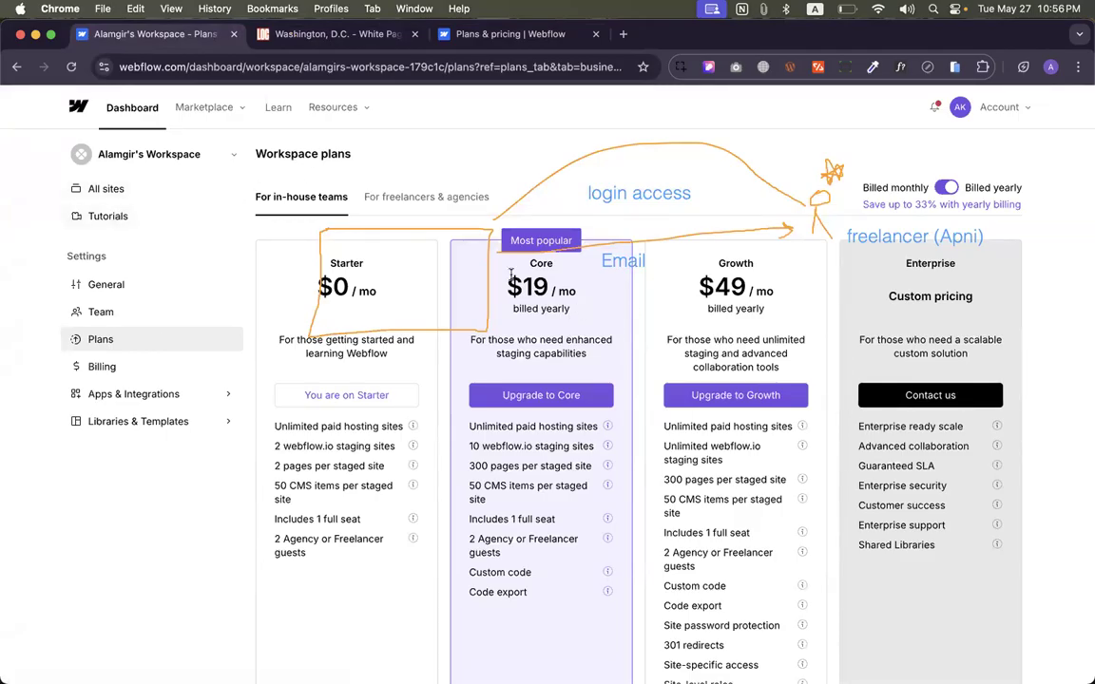
left_click_drag(509, 278, 577, 294)
left_click(582, 307)
left_click(477, 31)
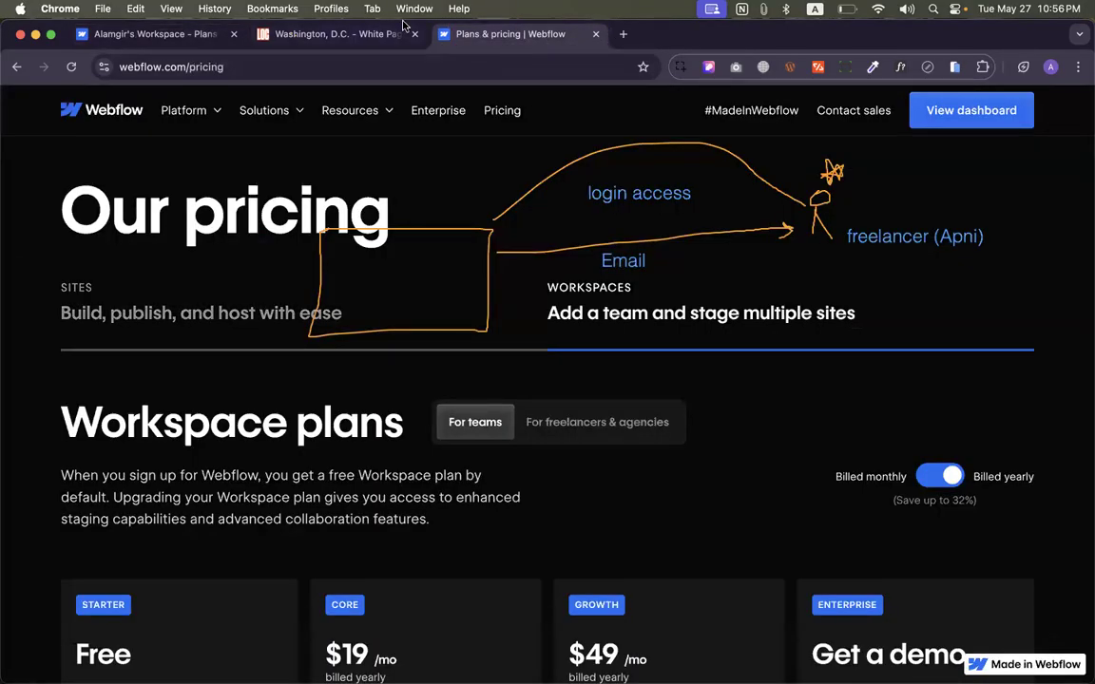
On the blank diagram page, draw a check mark inside the box and two horizontal lines above it
left_click(371, 33)
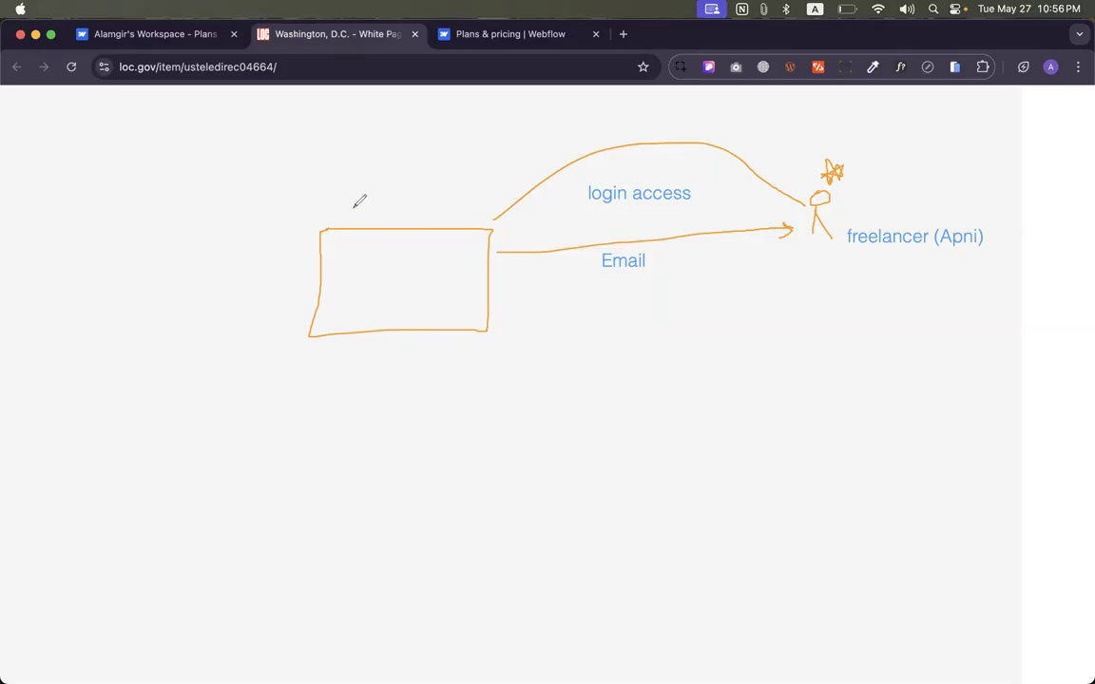
mouse_move(341, 273)
left_mouse_down()
mouse_move(357, 280)
mouse_move(411, 231)
left_mouse_up()
left_click_drag(323, 201, 412, 198)
left_click_drag(327, 194, 409, 193)
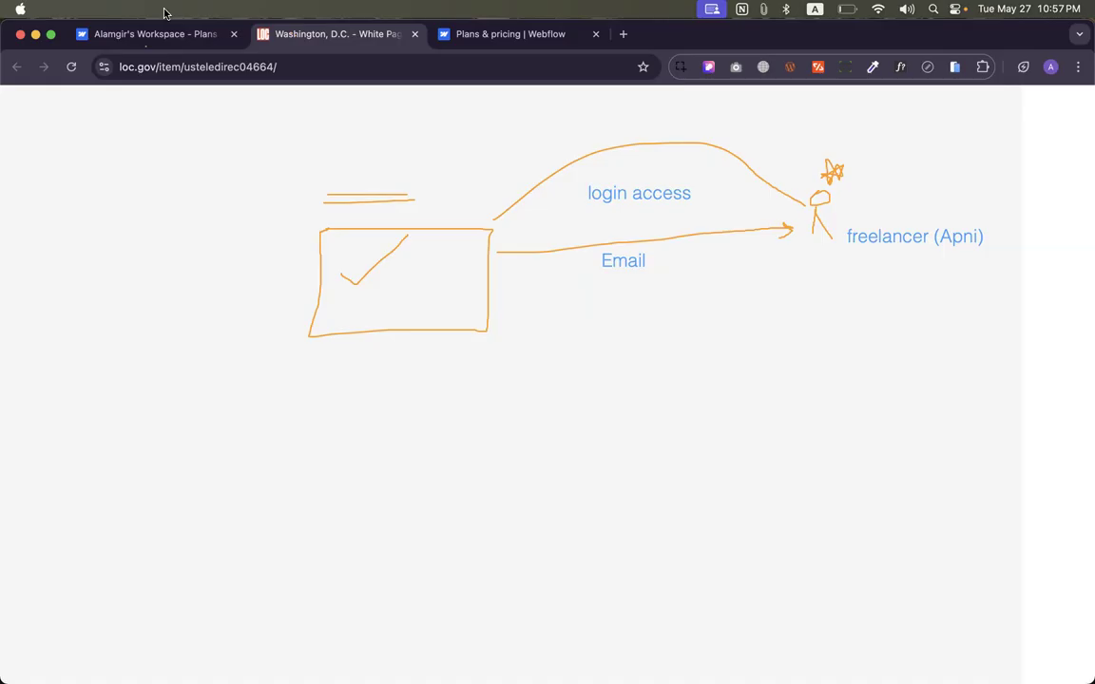
In the workspace dashboard, view the workspace list and highlight the Core plan's staging site and freelancer guest allowances
left_click(157, 36)
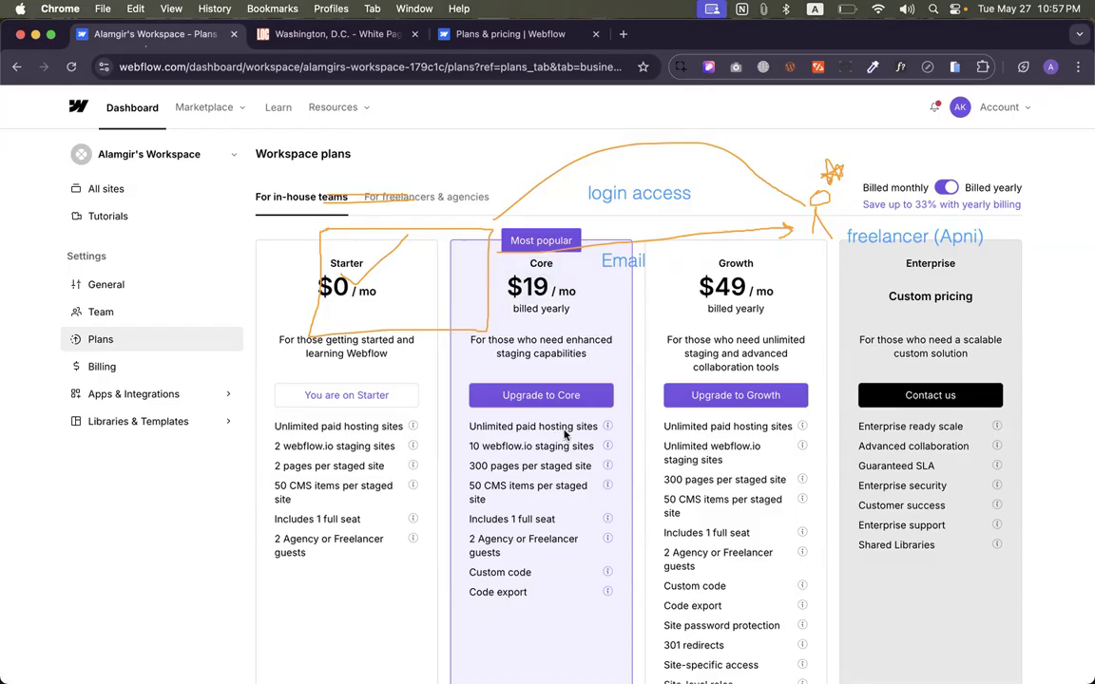
left_click(204, 152)
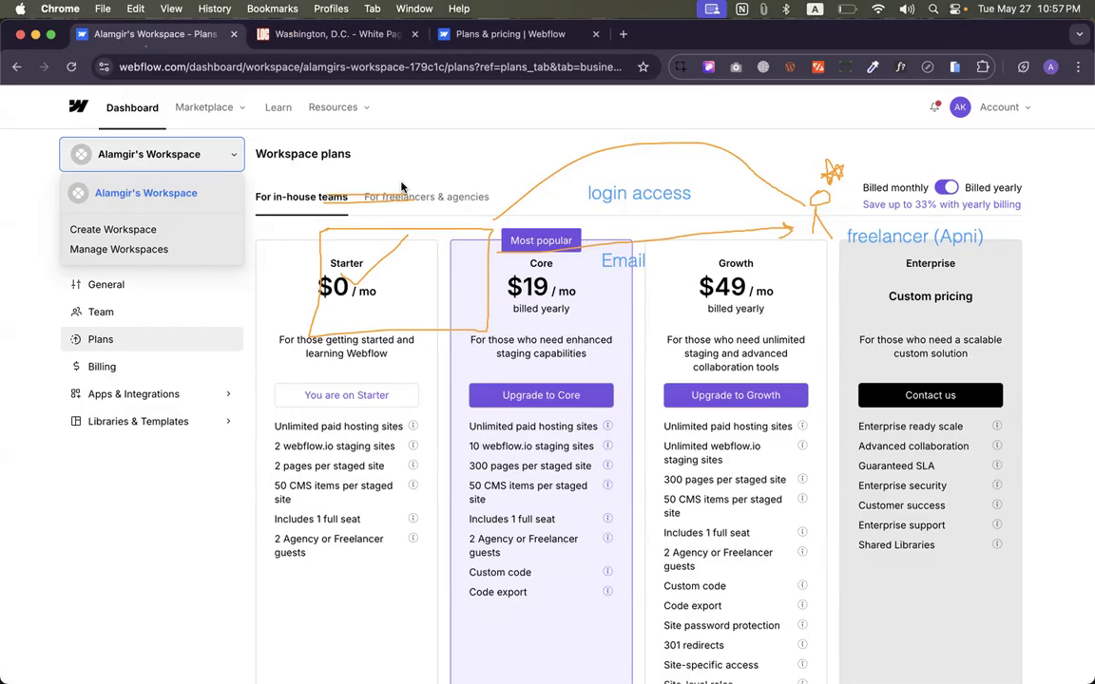
left_click_drag(468, 446, 582, 445)
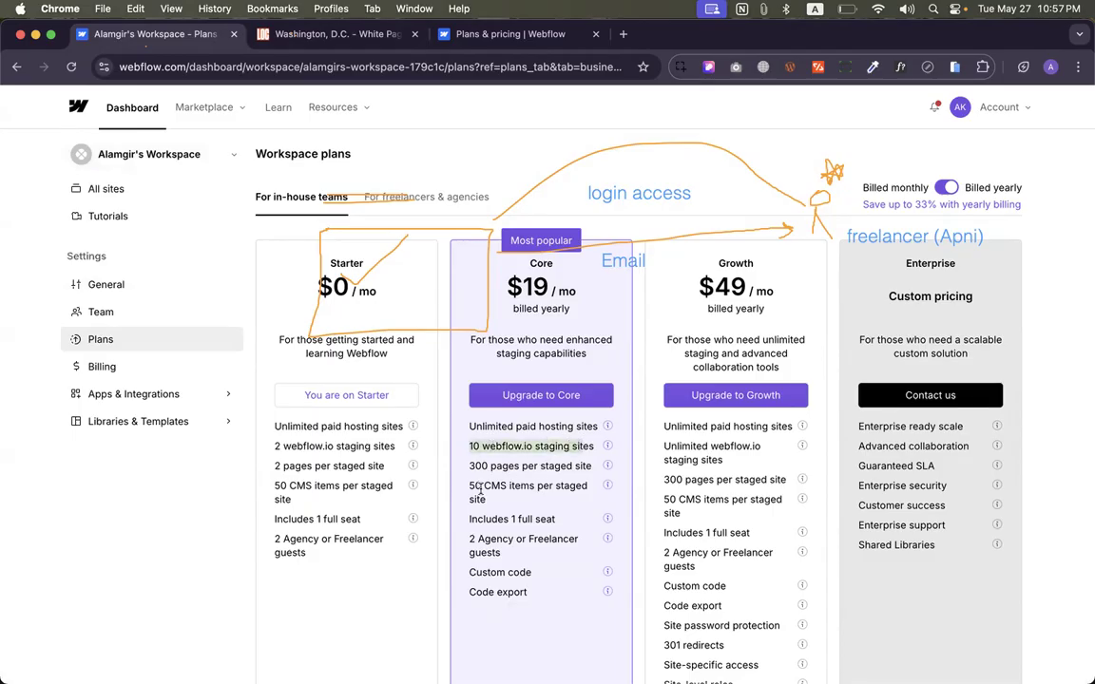
left_click_drag(468, 540, 516, 557)
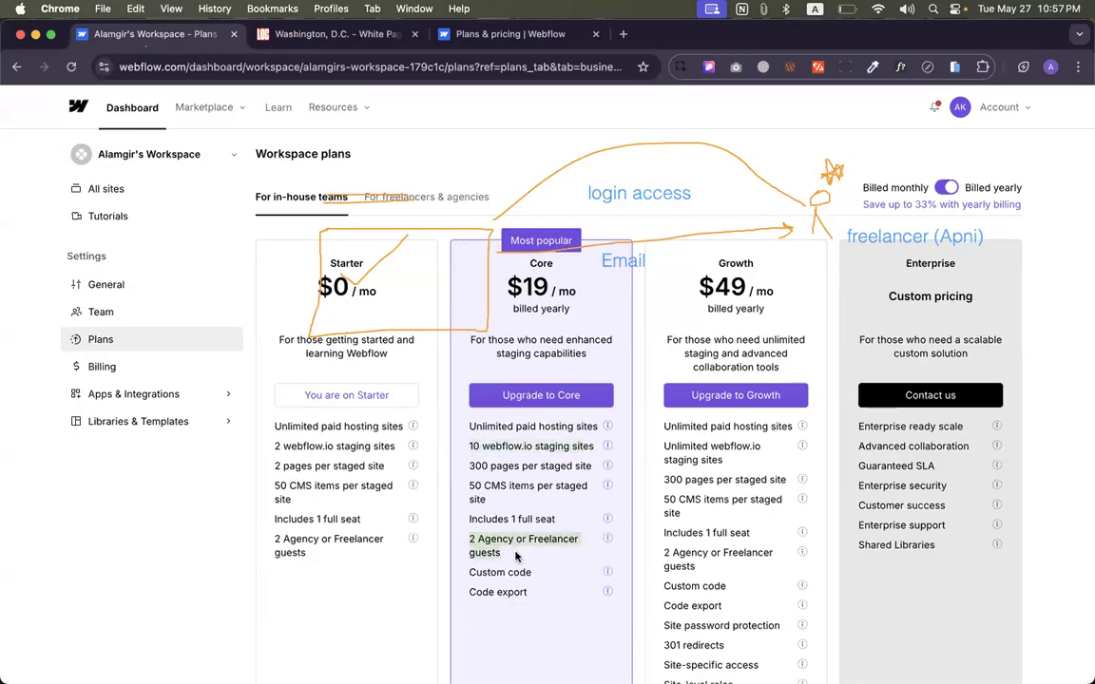
left_click(540, 550)
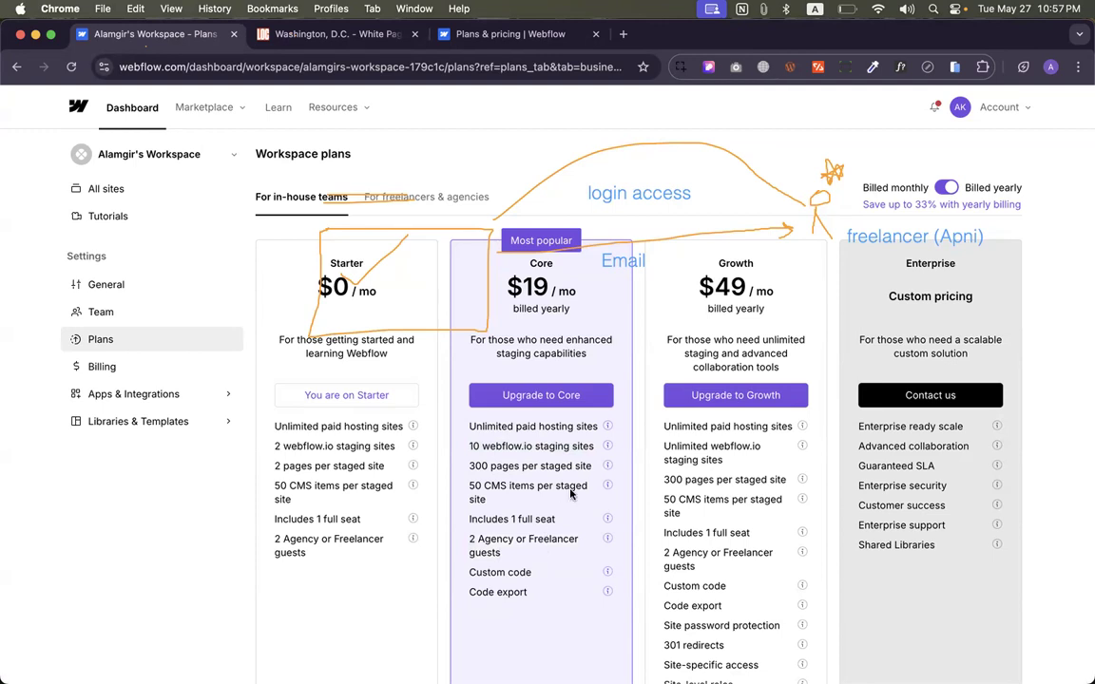
Show the freelancer and agency plans billed monthly and examine the Freelancer plan's price and included features
left_click(423, 203)
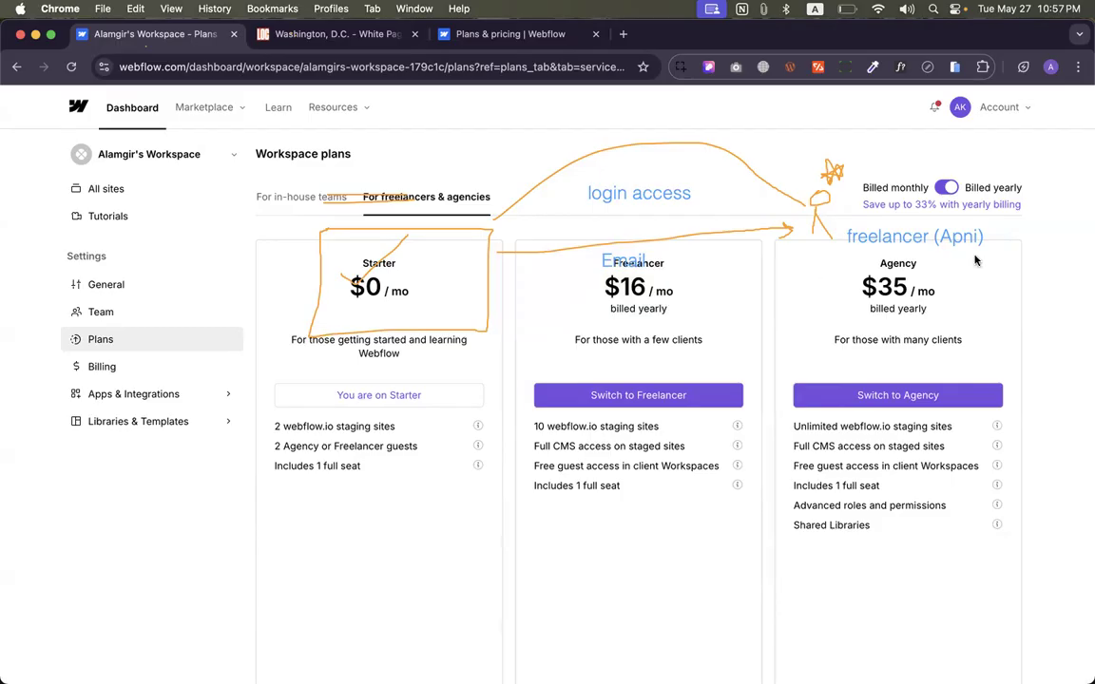
left_click(945, 188)
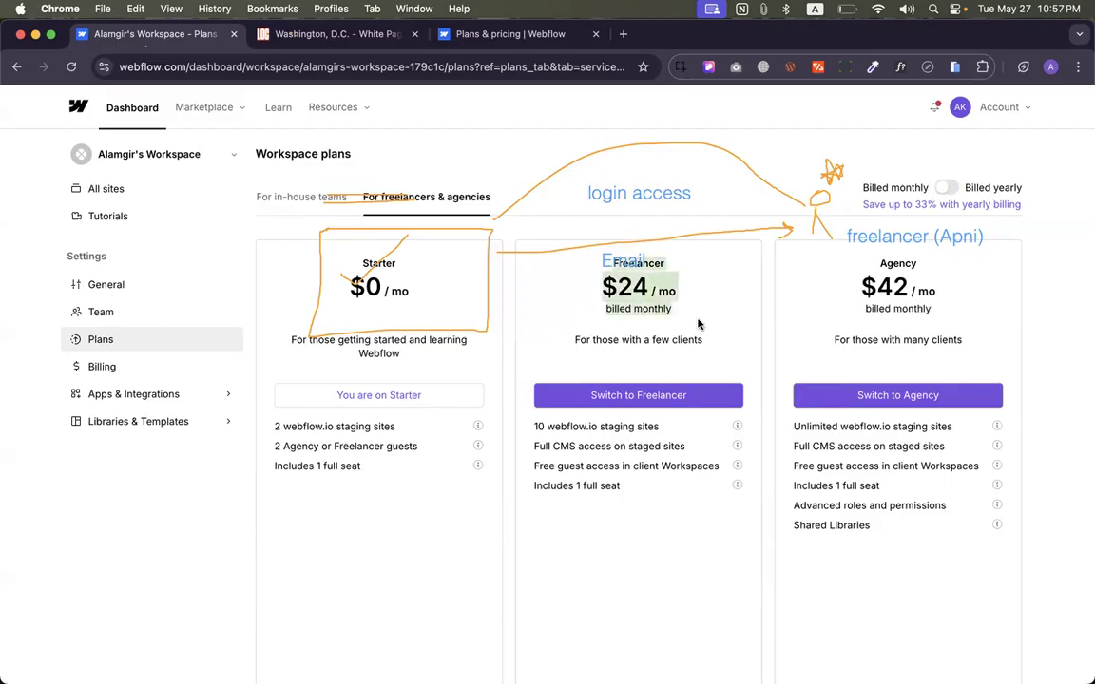
left_click_drag(535, 424, 650, 495)
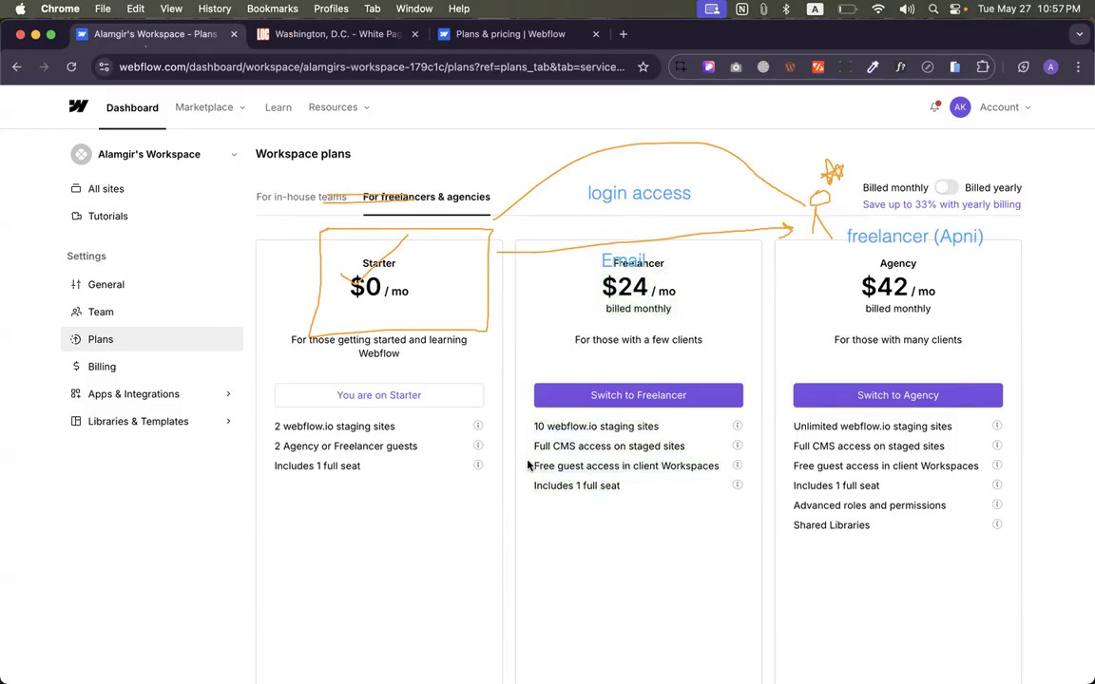
left_click_drag(531, 464, 689, 462)
left_click_drag(544, 240, 692, 334)
left_click_drag(626, 283, 720, 362)
left_click(721, 314)
Check the in-house team plans, then return to the freelancer plans and highlight the Starter and Freelancer prices
left_click(302, 199)
left_click(473, 207)
left_click_drag(302, 245, 446, 360)
left_click_drag(588, 263, 698, 333)
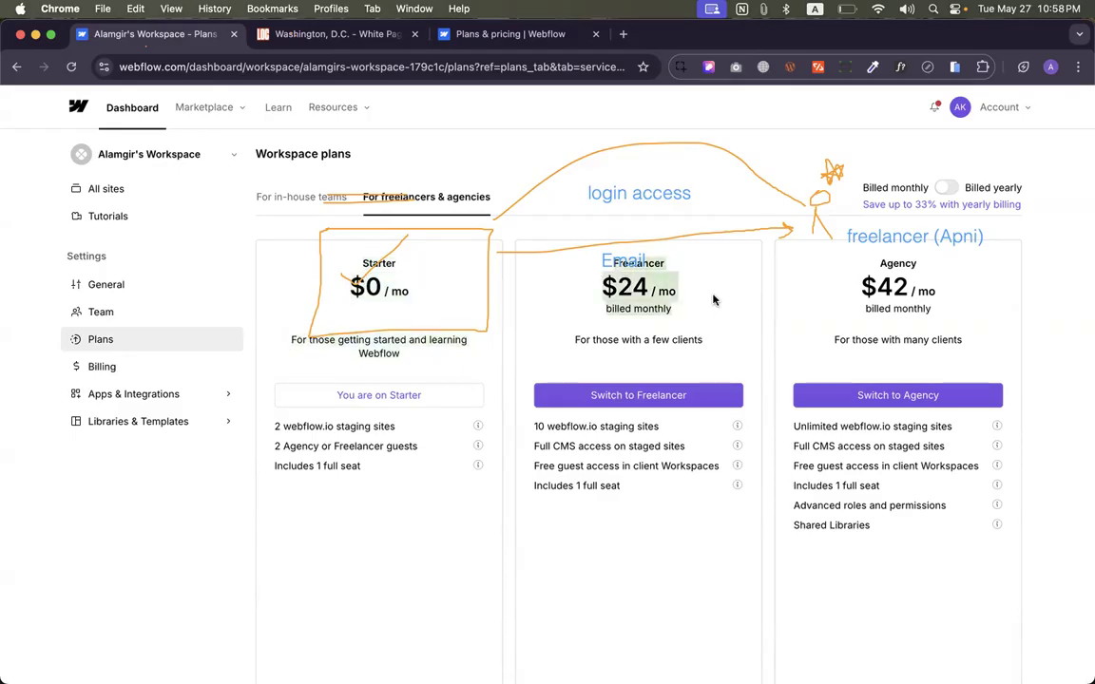
left_click(713, 301)
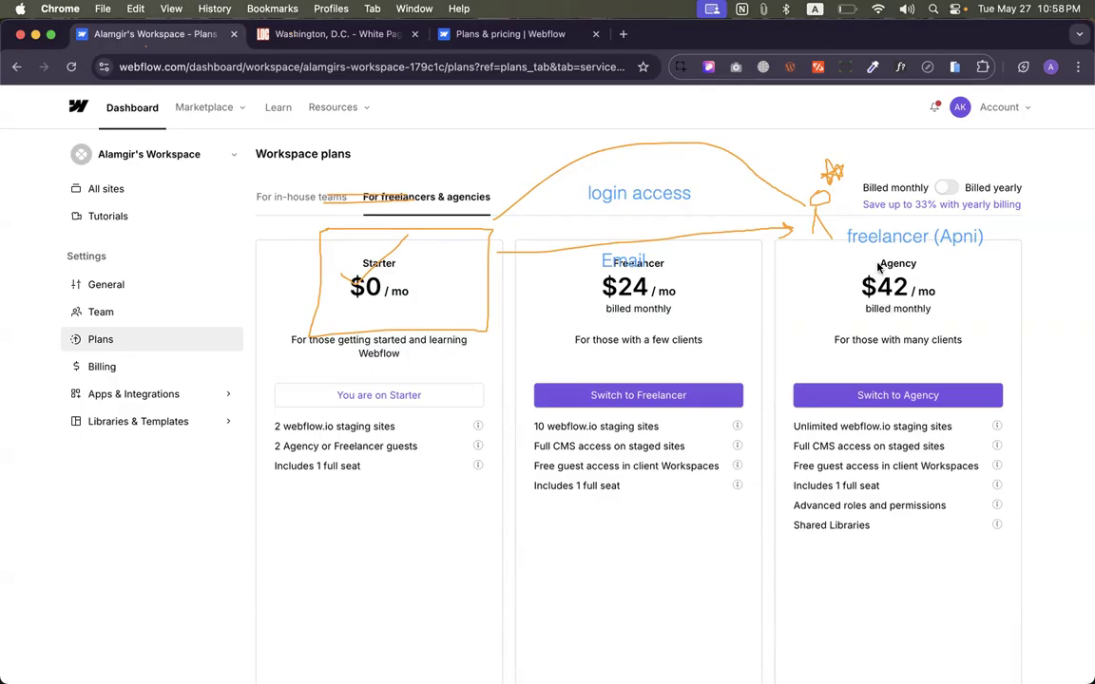
Highlight the Agency plan's price and description, then the Freelancer plan's price for comparison
left_click_drag(880, 291, 974, 354)
left_click(956, 291)
left_click_drag(870, 275, 1006, 340)
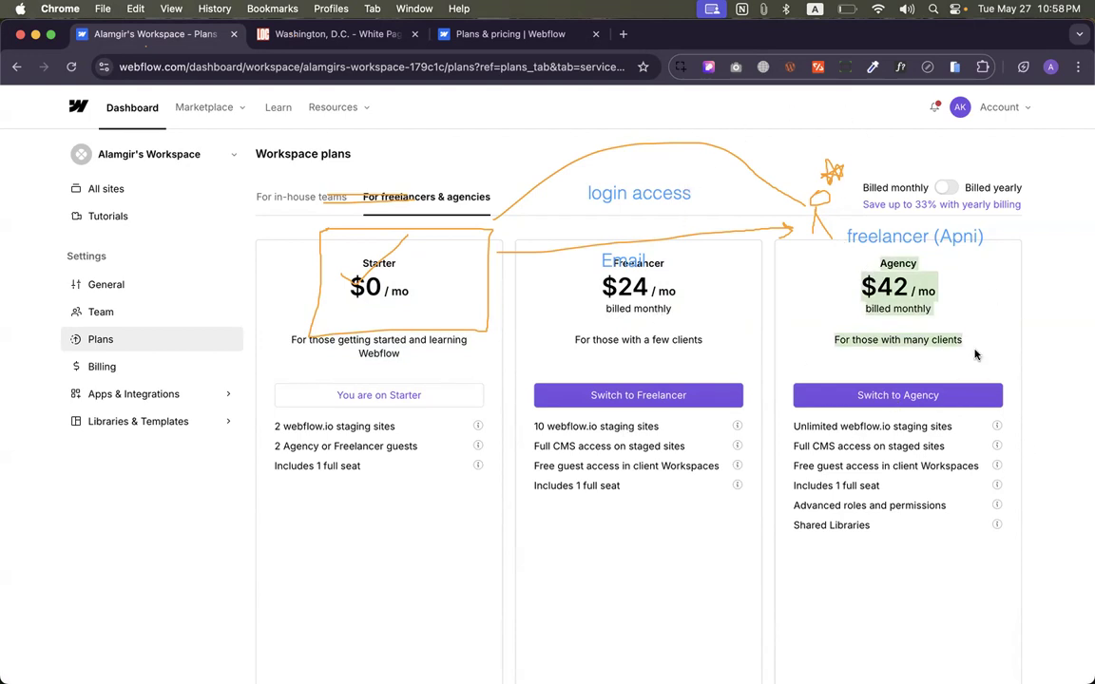
left_click(796, 235)
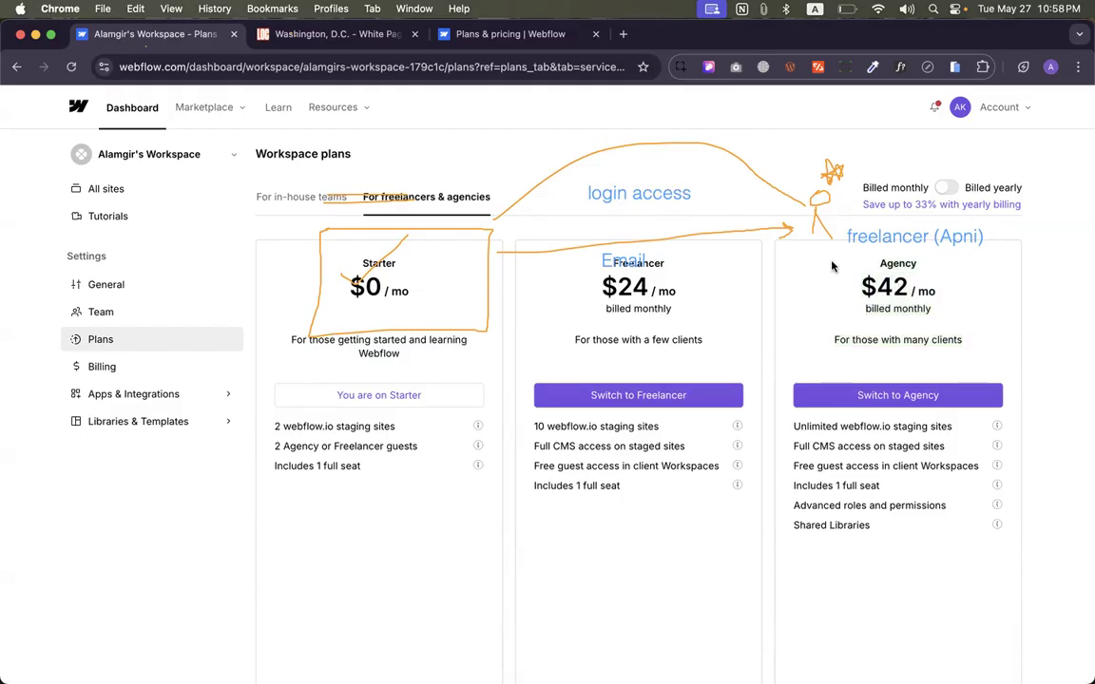
left_click_drag(544, 236, 697, 339)
left_click(730, 322)
Compare the in-house and freelancer plans, finish on the in-house team plans and clear the on-screen drawings
left_click(303, 196)
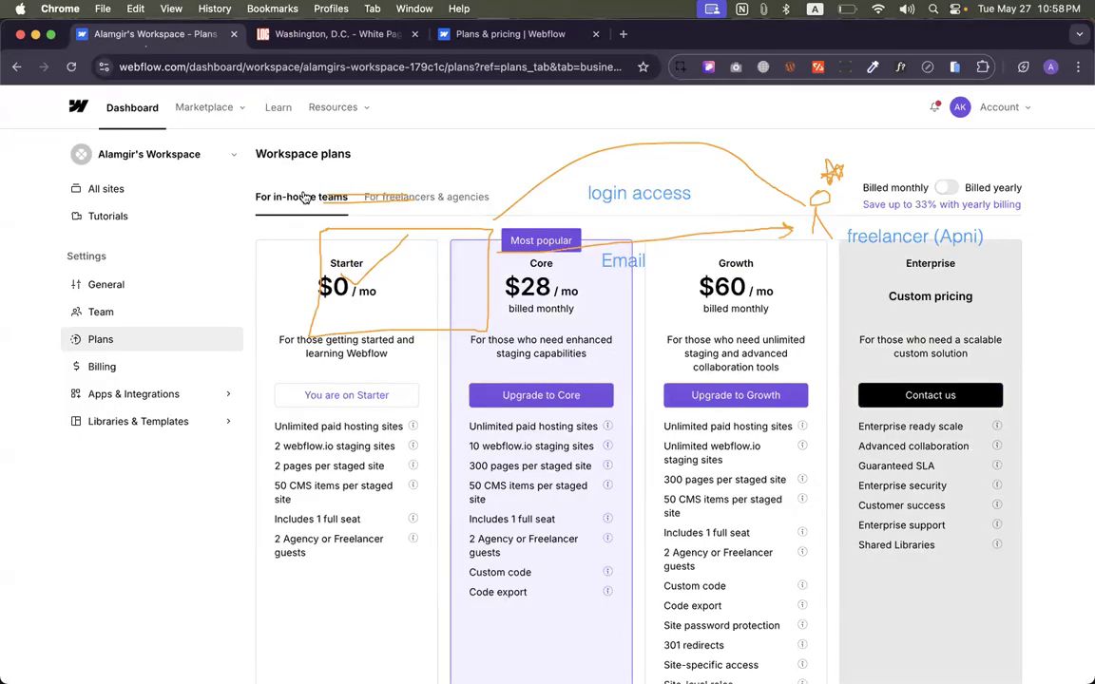
left_click(445, 195)
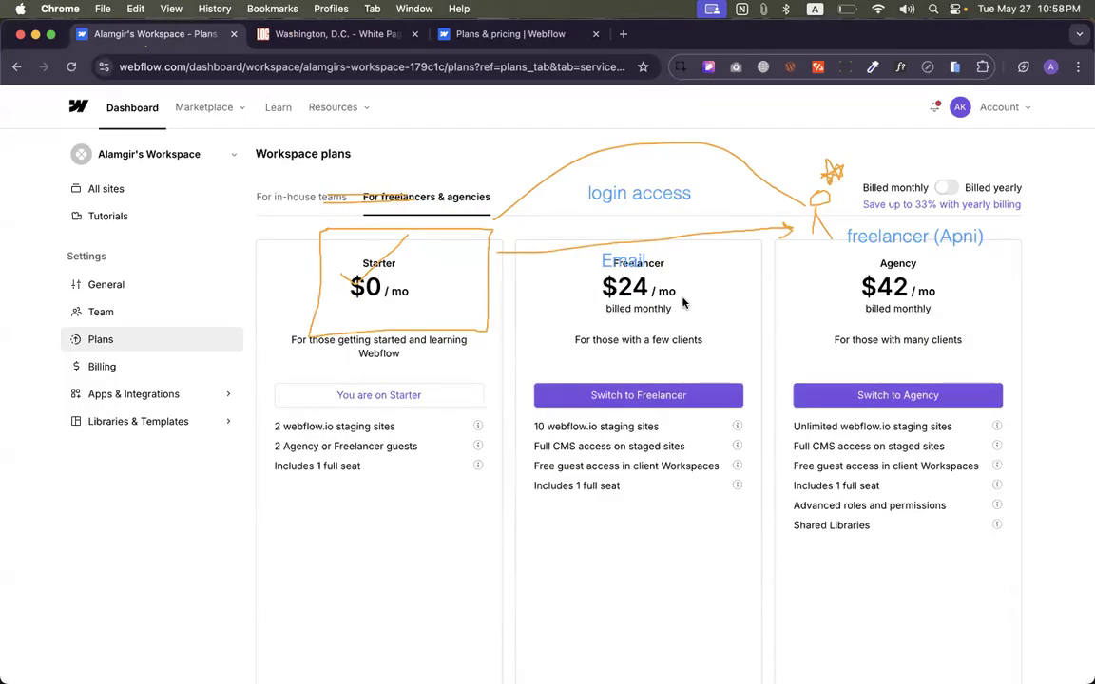
left_click(299, 197)
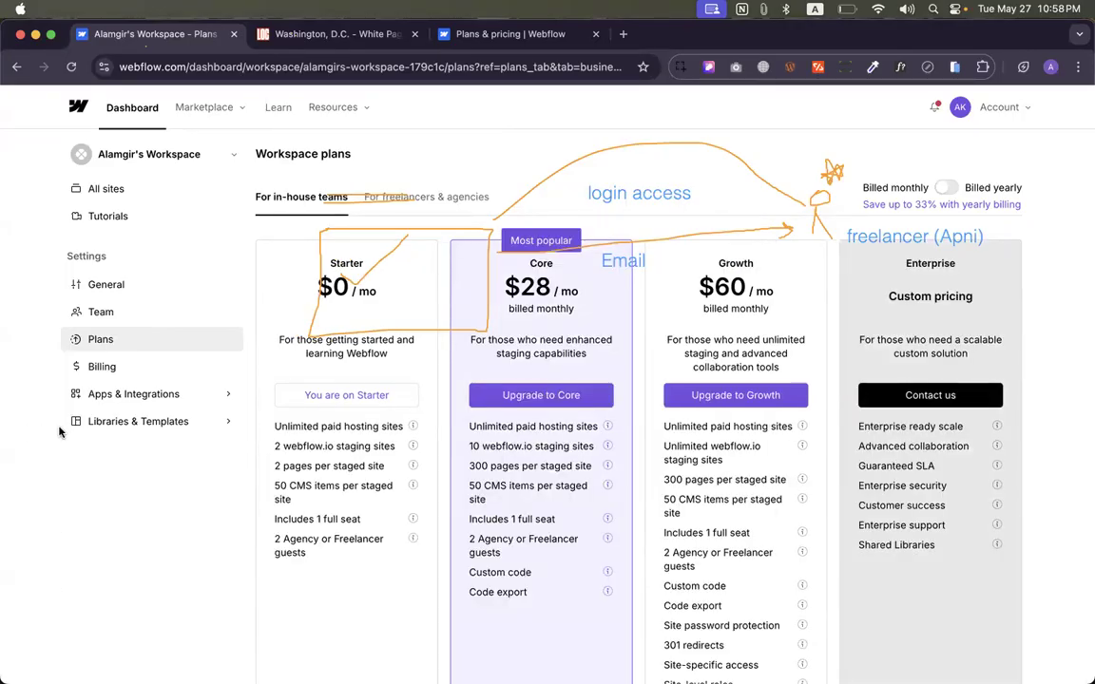
key("Escape")
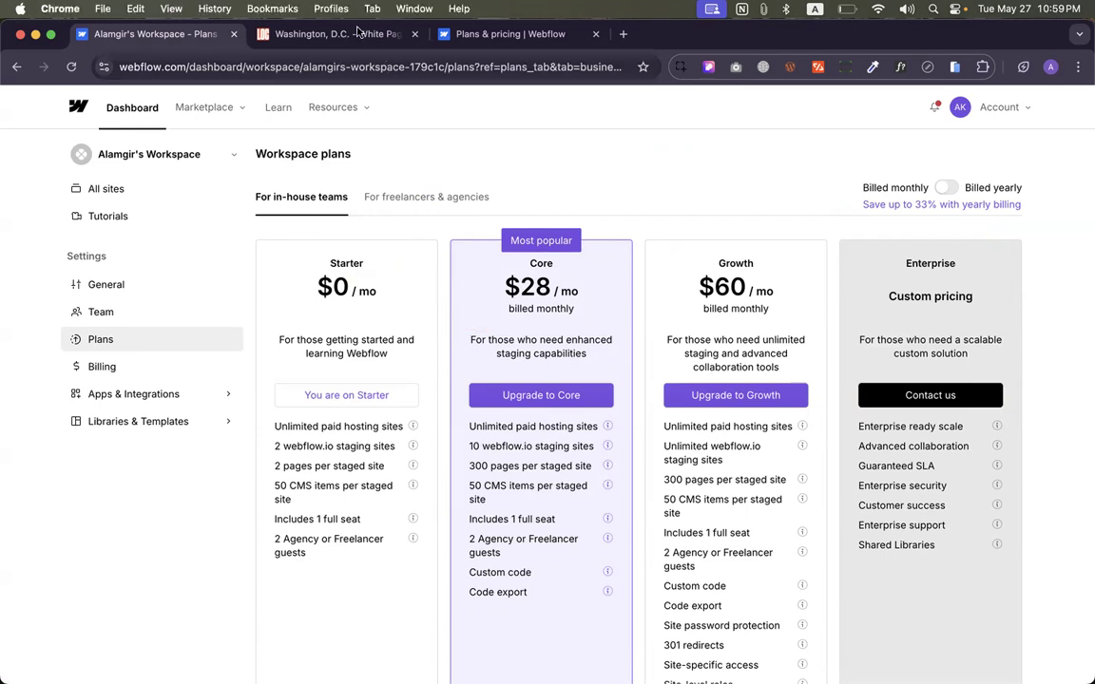
Switch to the WebBattalion browser profile and open wix.com there
left_click(330, 8)
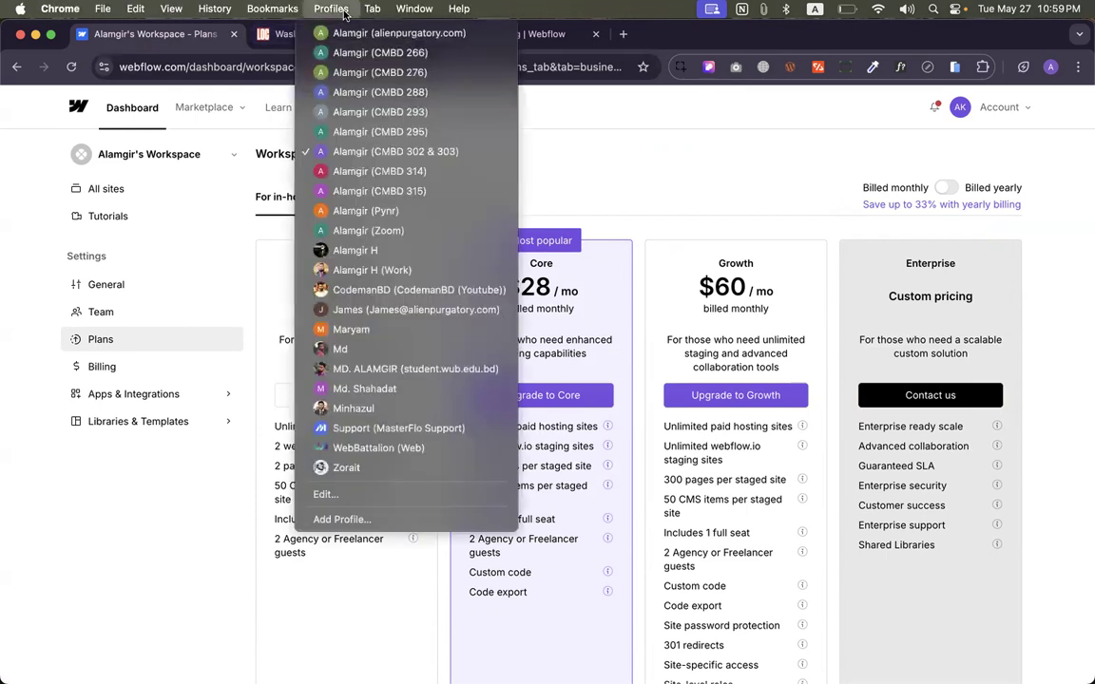
left_click(361, 448)
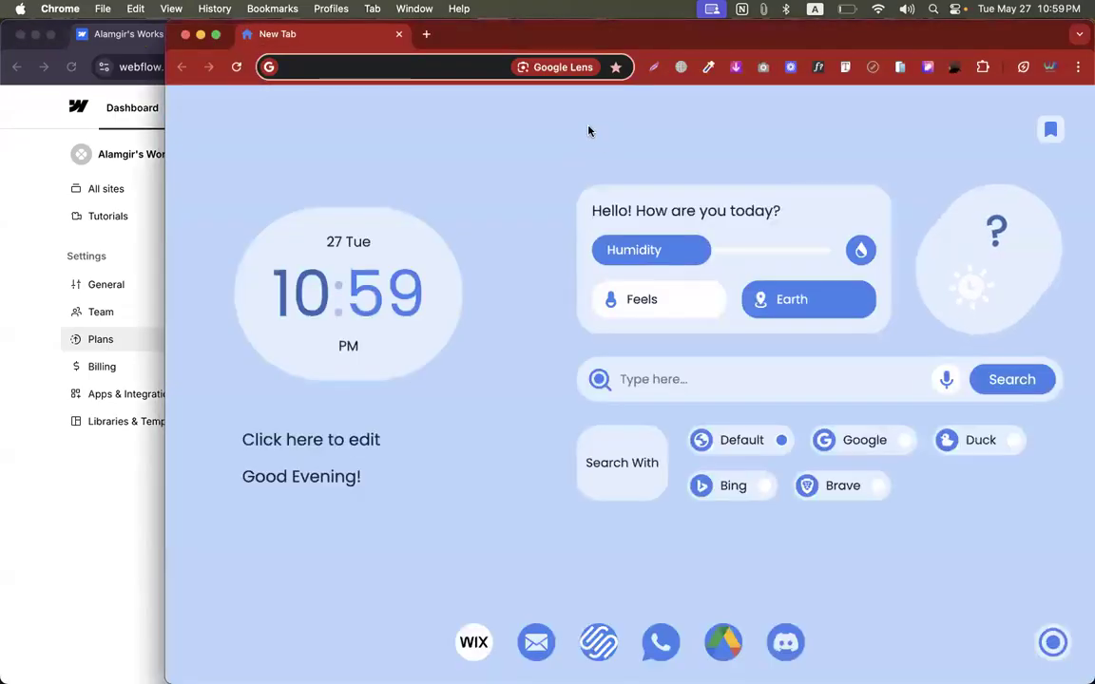
type("wi")
key("Return")
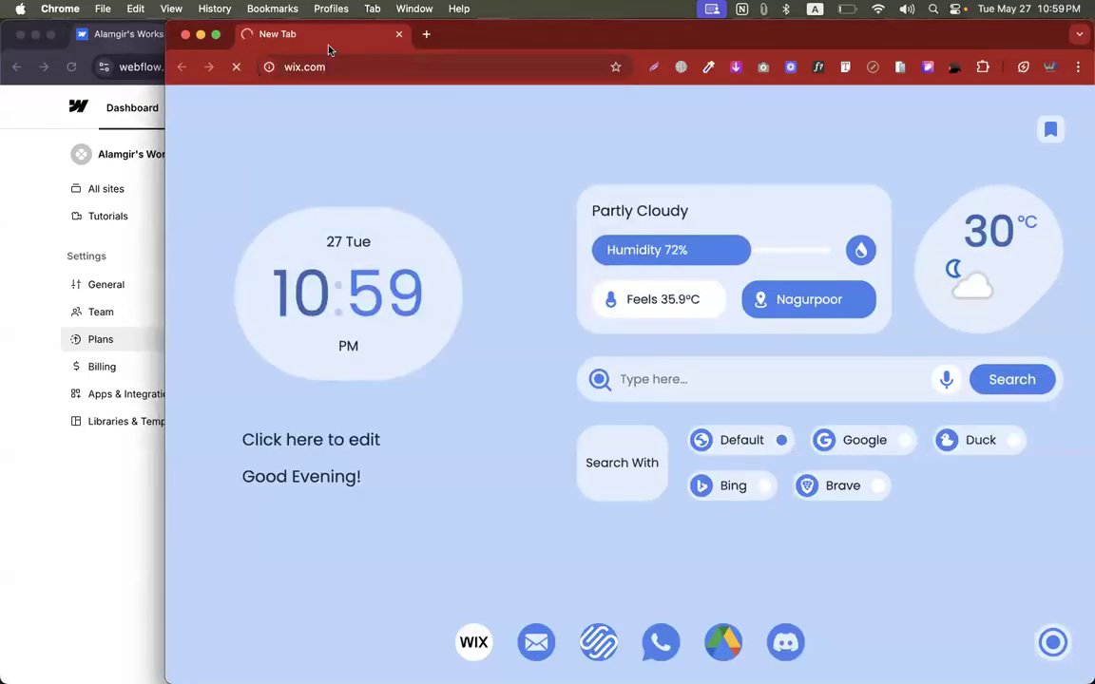
In Wix Studio, check the available workspaces and look through all sites in the webbattalion workspace
left_click(333, 8)
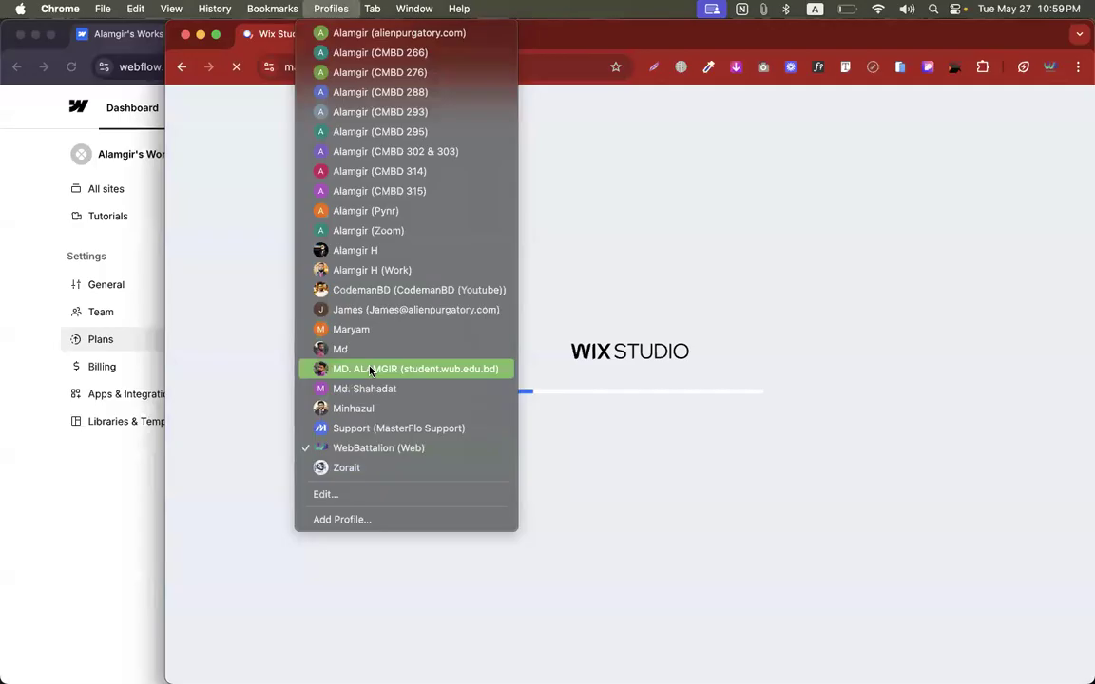
left_click(238, 167)
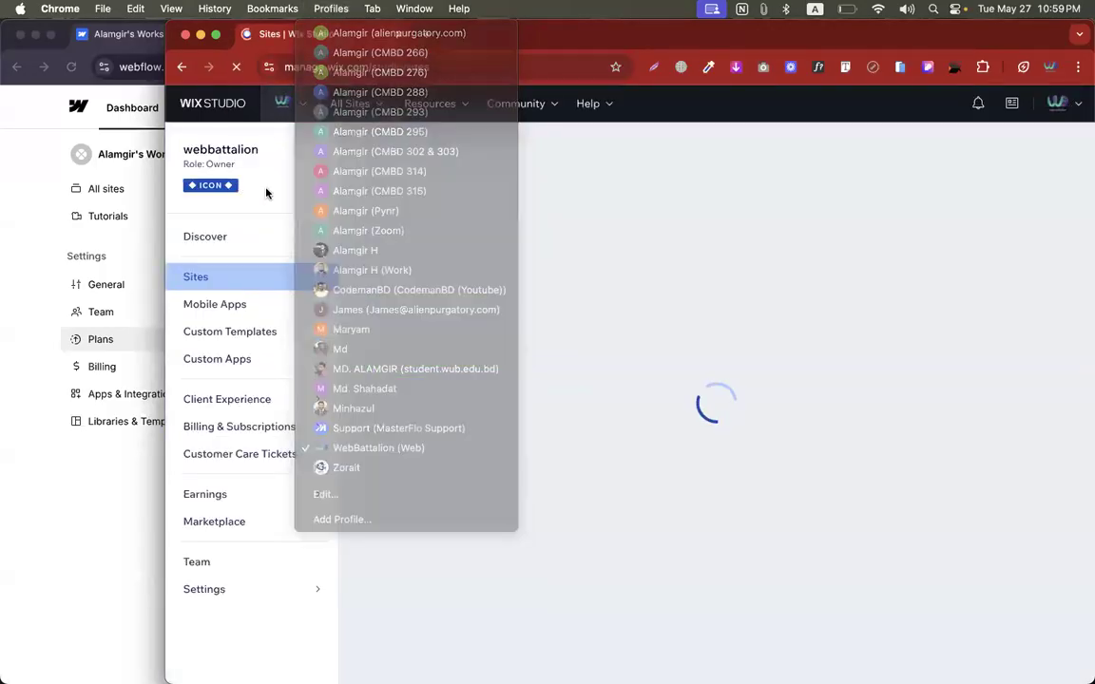
left_click(304, 105)
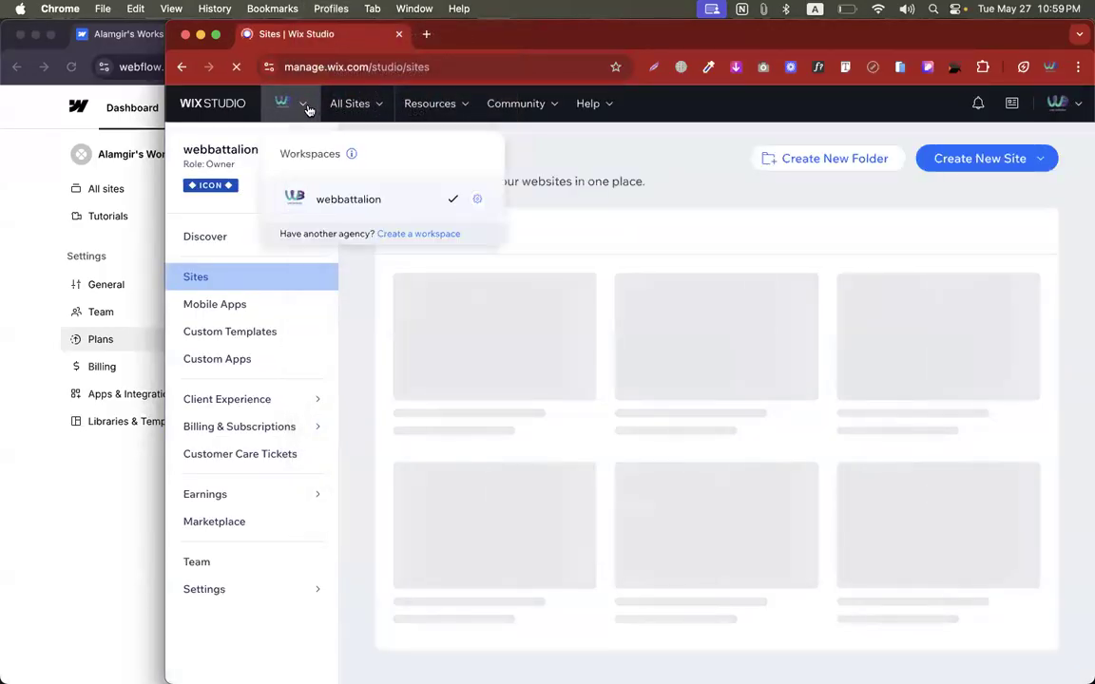
left_click(659, 187)
scroll(718, 295, "down", 15)
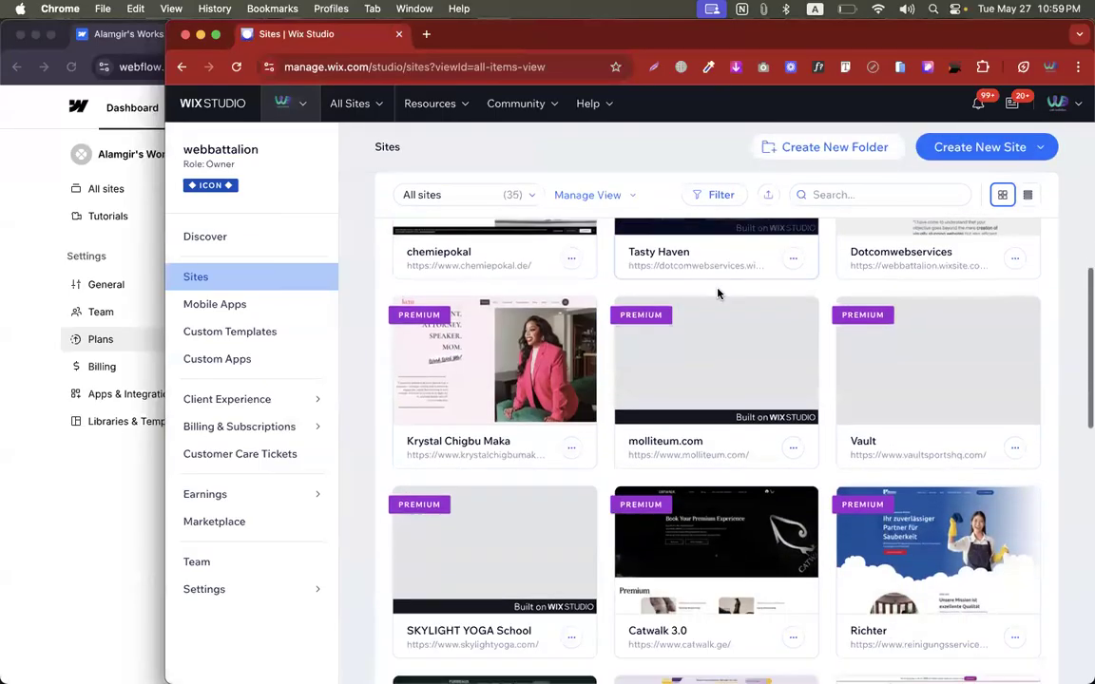
scroll(718, 295, "down", 2)
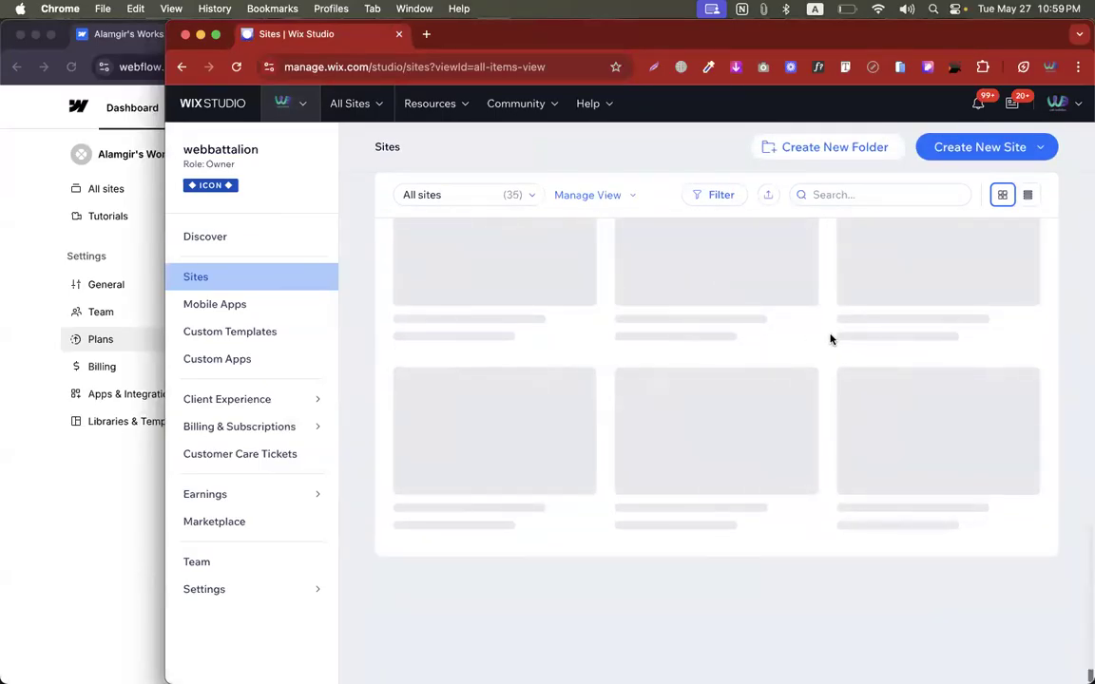
Browse the client sites in the webbattalion workspace from the end of the list to the first entries and close Wix Studio
scroll(831, 338, "up", 3)
scroll(831, 337, "up", 1)
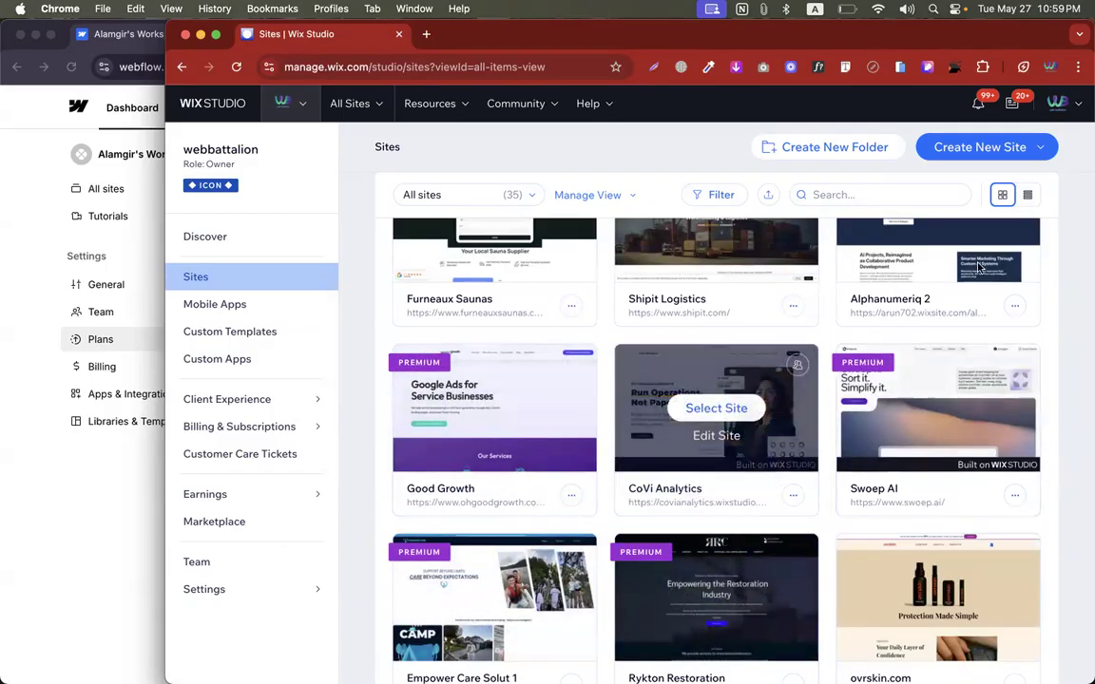
scroll(751, 432, "up", 4)
scroll(751, 432, "up", 5)
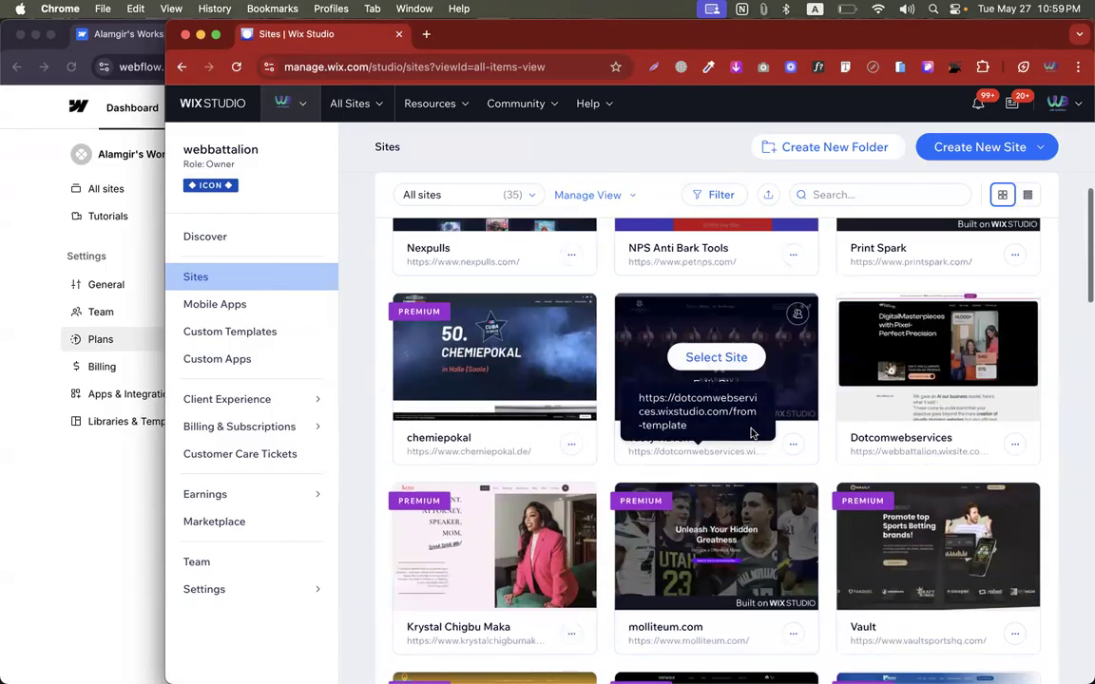
scroll(826, 357, "up", 8)
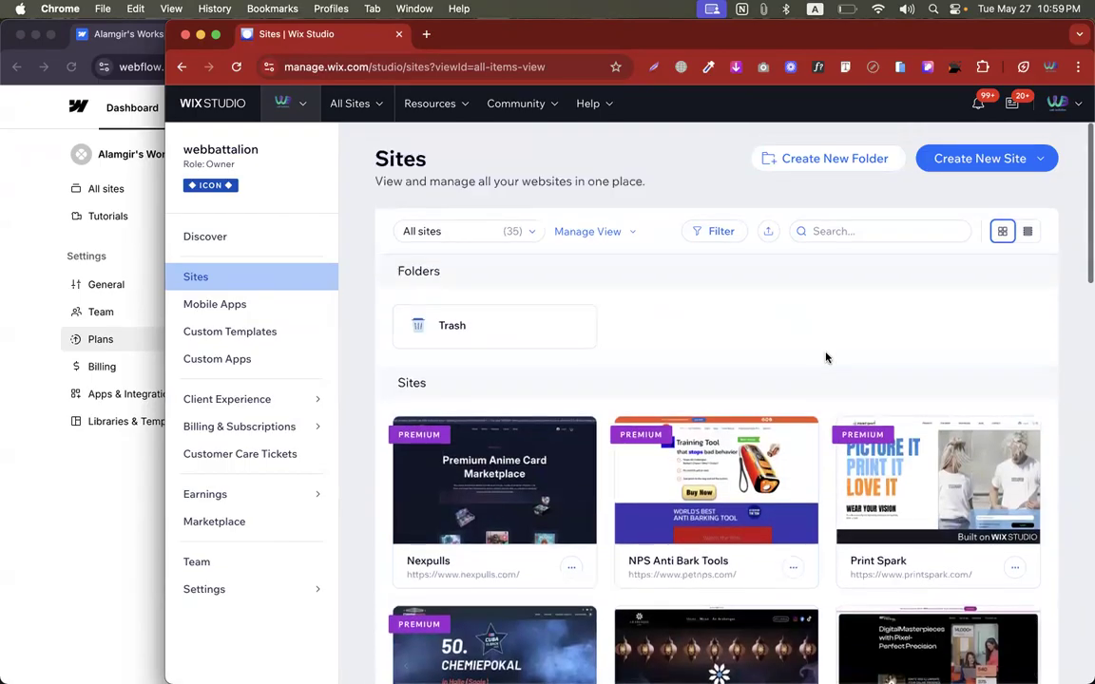
scroll(895, 430, "down", 7)
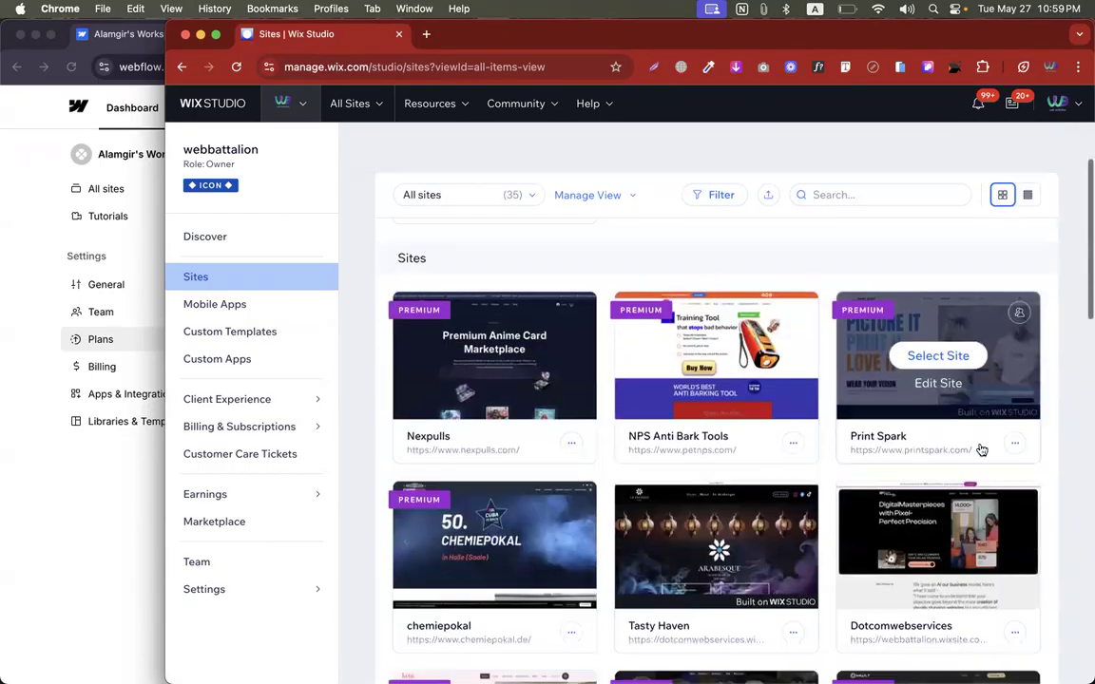
scroll(895, 430, "down", 20)
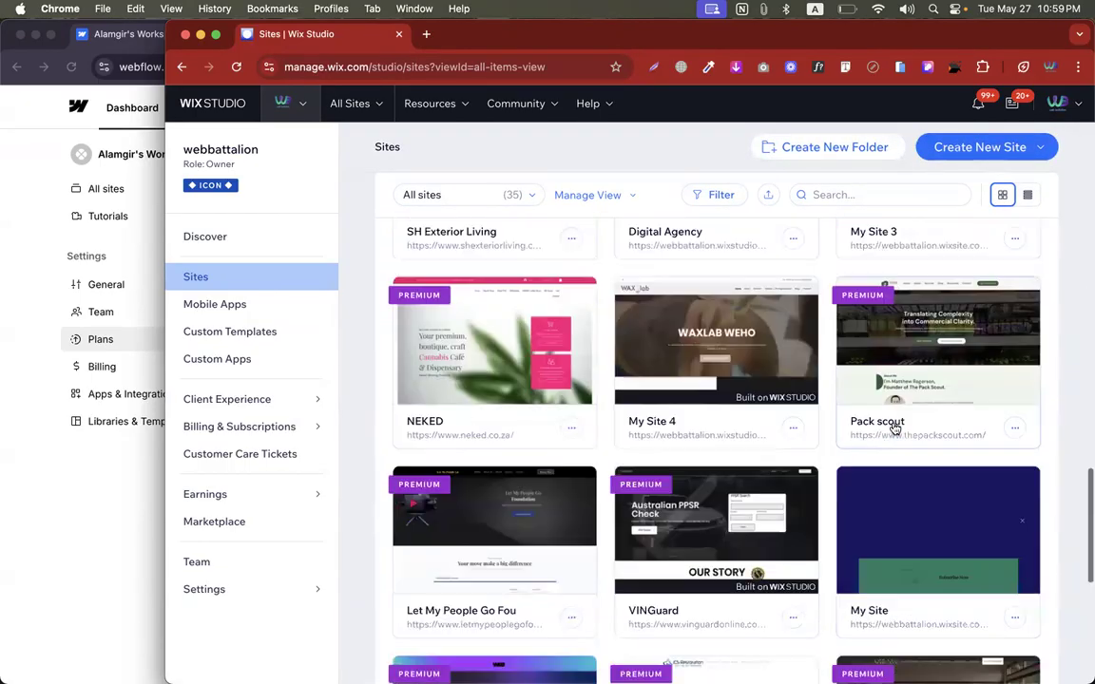
scroll(896, 430, "up", 12)
scroll(896, 430, "down", 15)
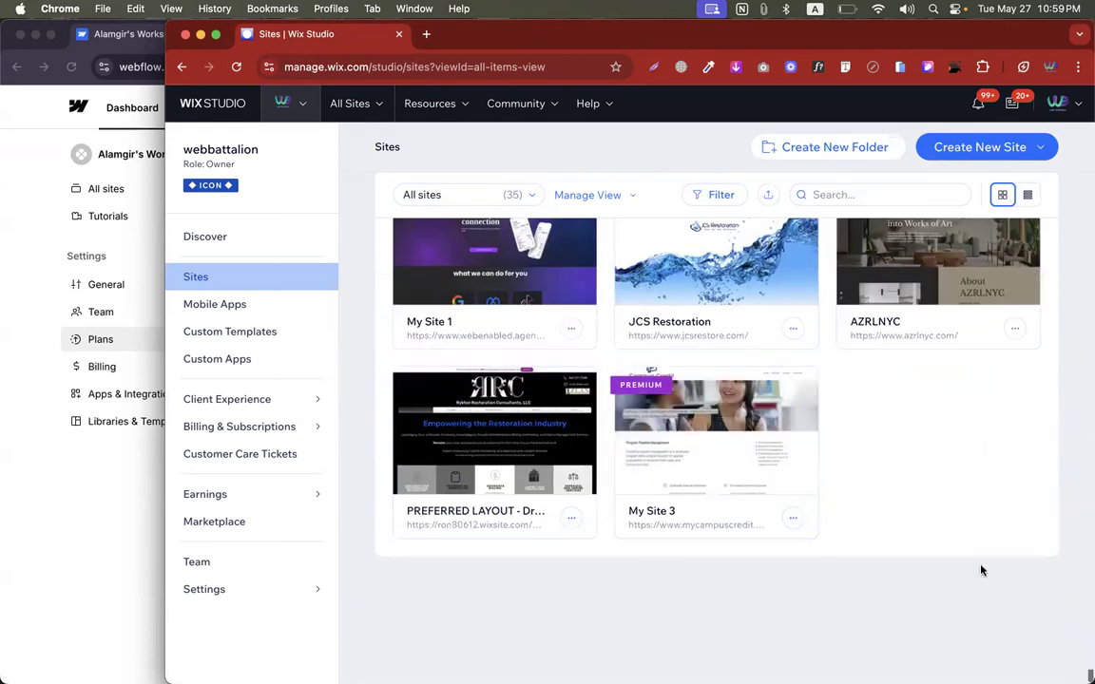
right_click(930, 429)
left_click(965, 423)
scroll(966, 423, "up", 15)
scroll(866, 424, "up", 5)
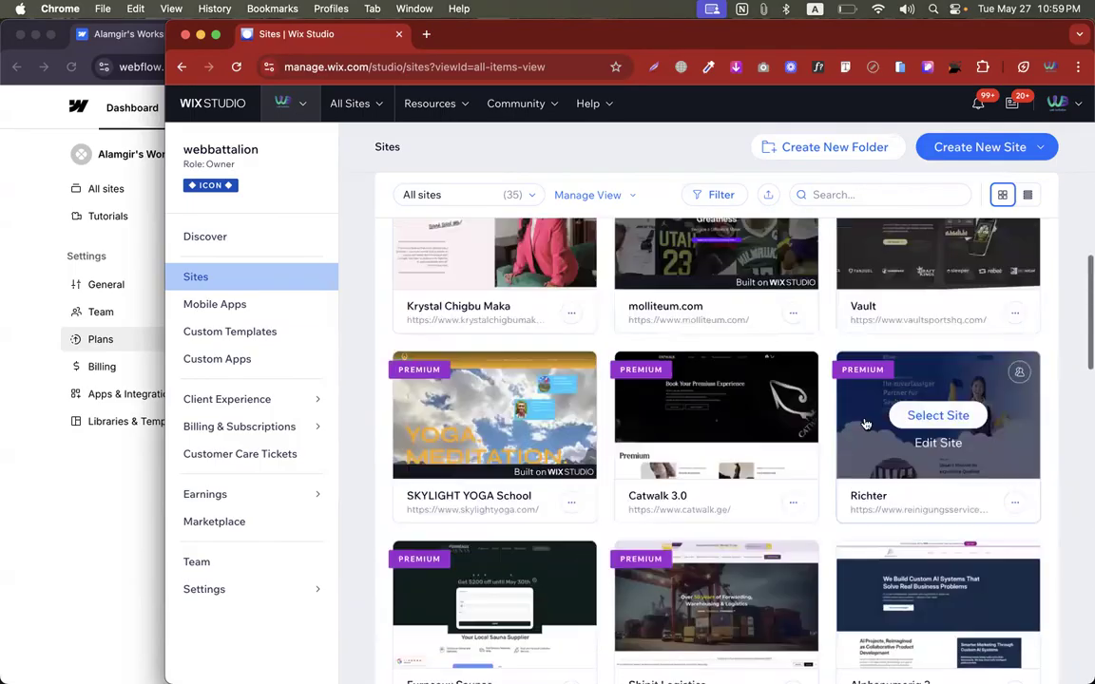
scroll(485, 456, "down", 2)
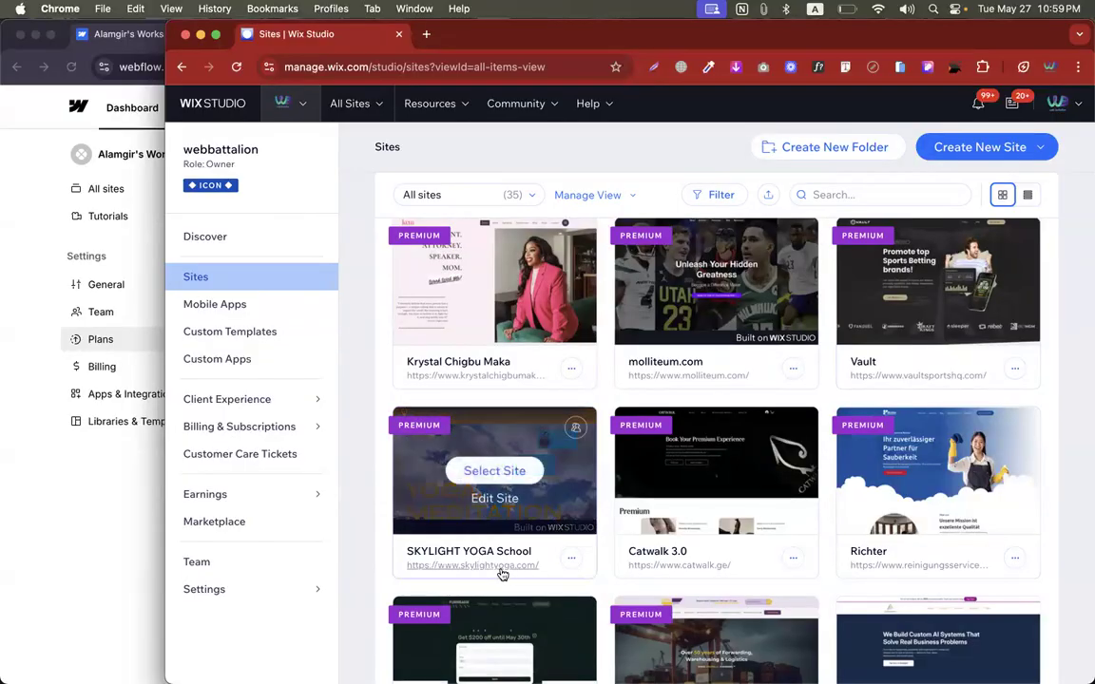
scroll(603, 403, "up", 10)
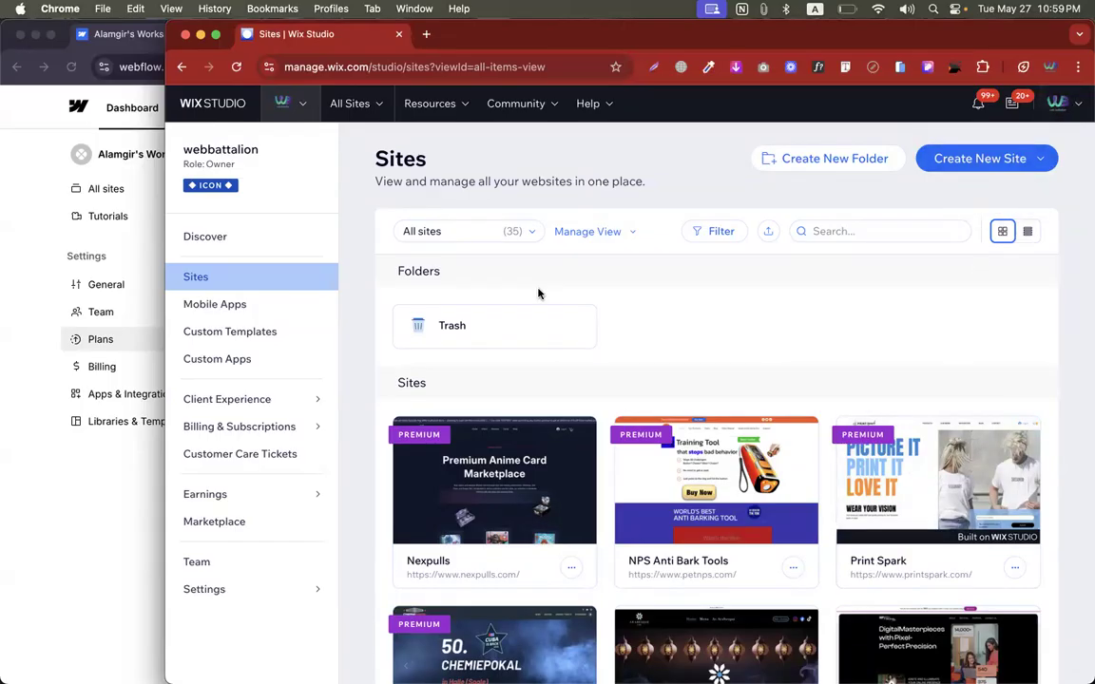
scroll(588, 311, "down", 1)
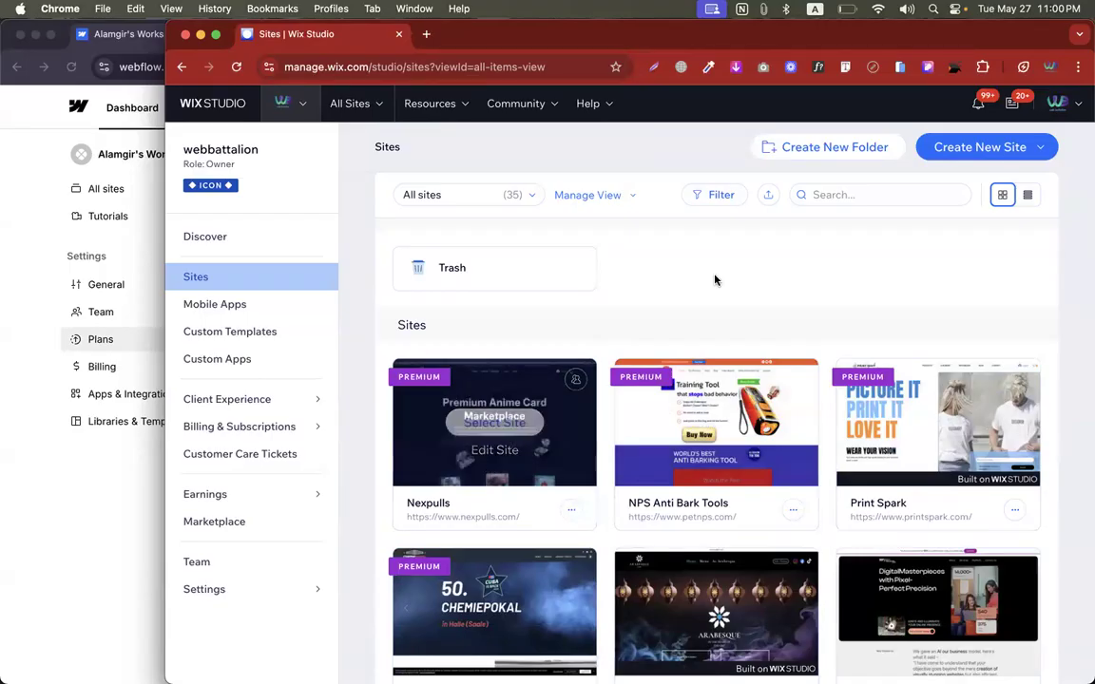
key("super+w")
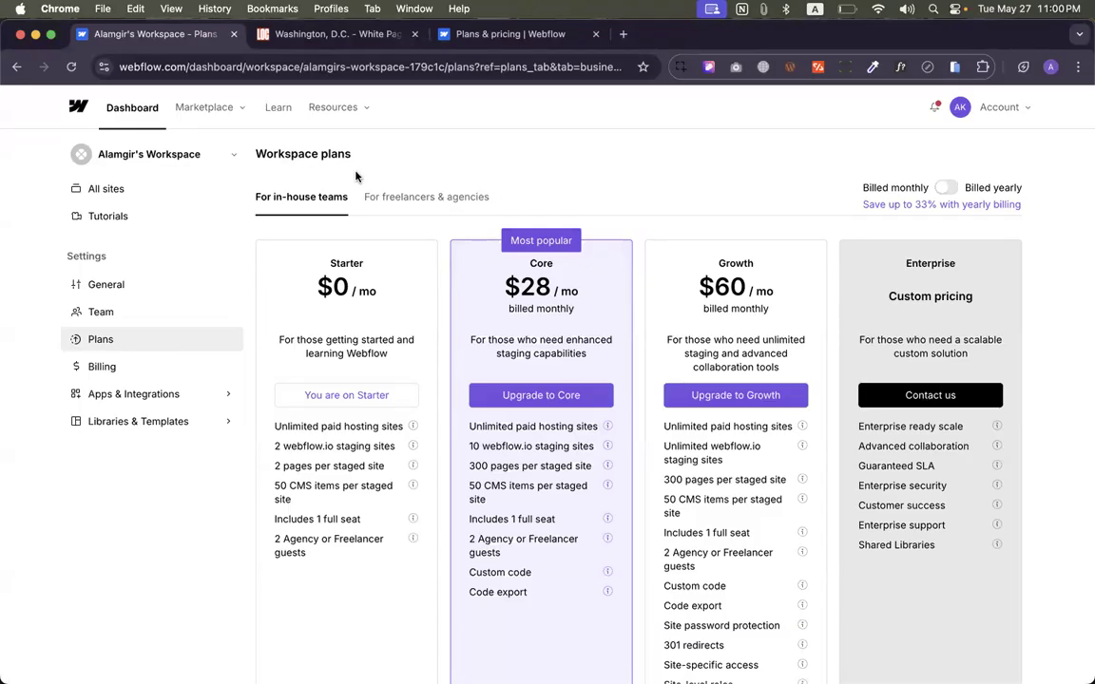
Leave the workspace plans for the workspace's list of sites, with a brief check of Webflow's public pricing page
left_click_drag(256, 157, 410, 158)
left_click(461, 157)
left_click(120, 101)
left_click(493, 37)
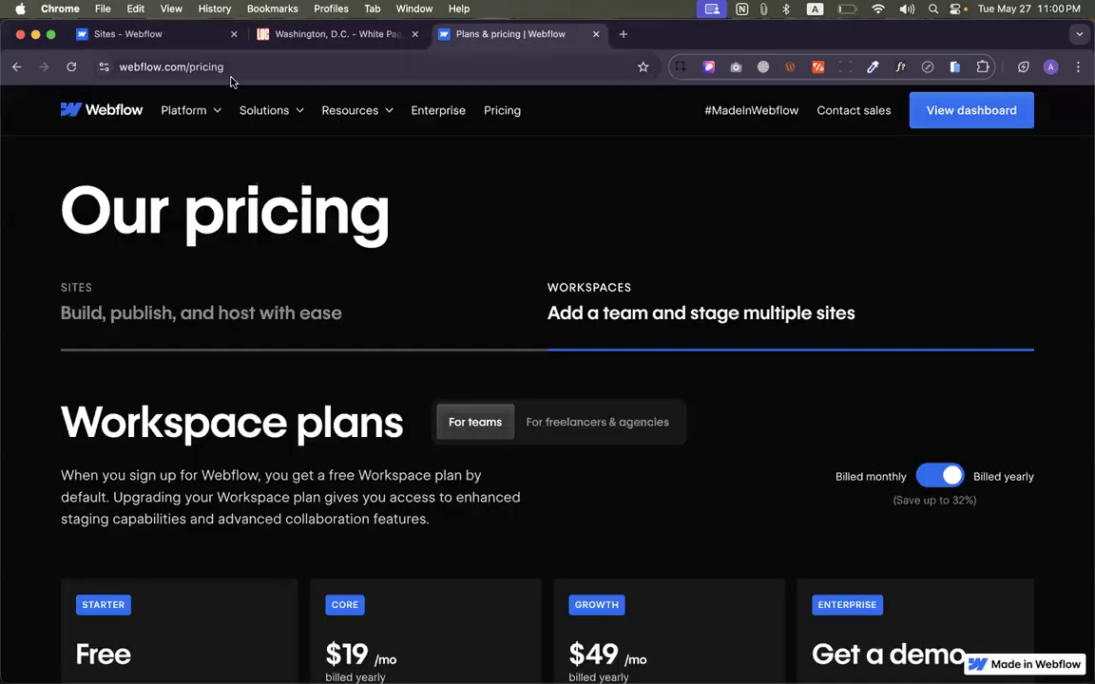
left_click(133, 35)
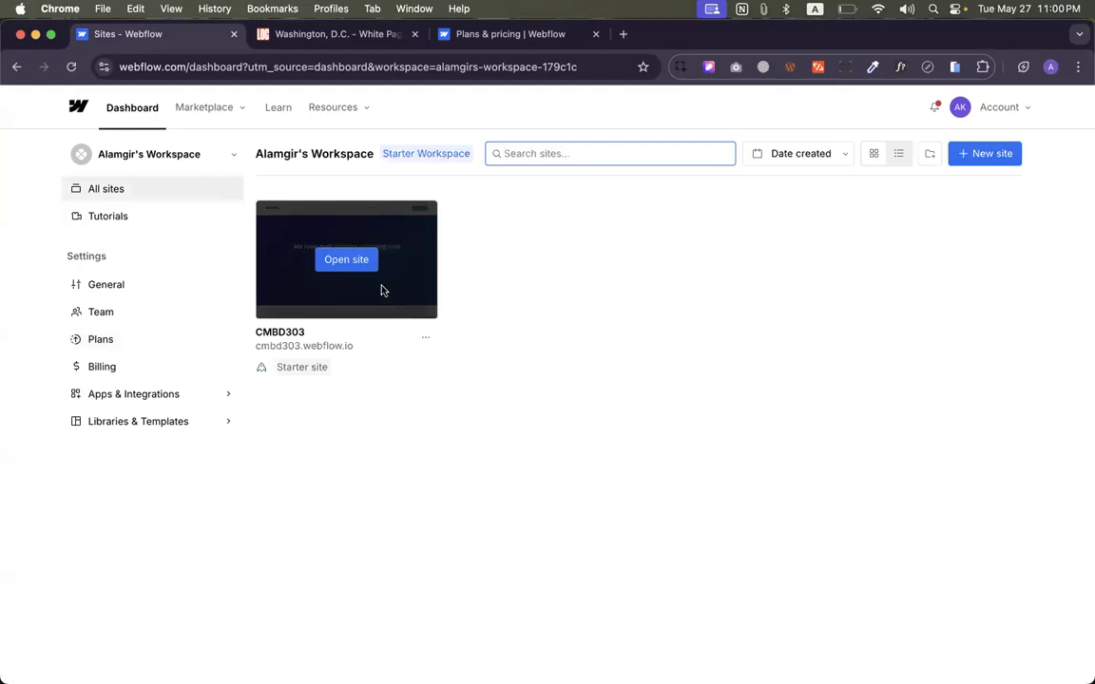
Open the CMBD303 site for editing and close the Webflow pricing and Washington, D.C. pages
left_click(344, 268)
left_click(596, 34)
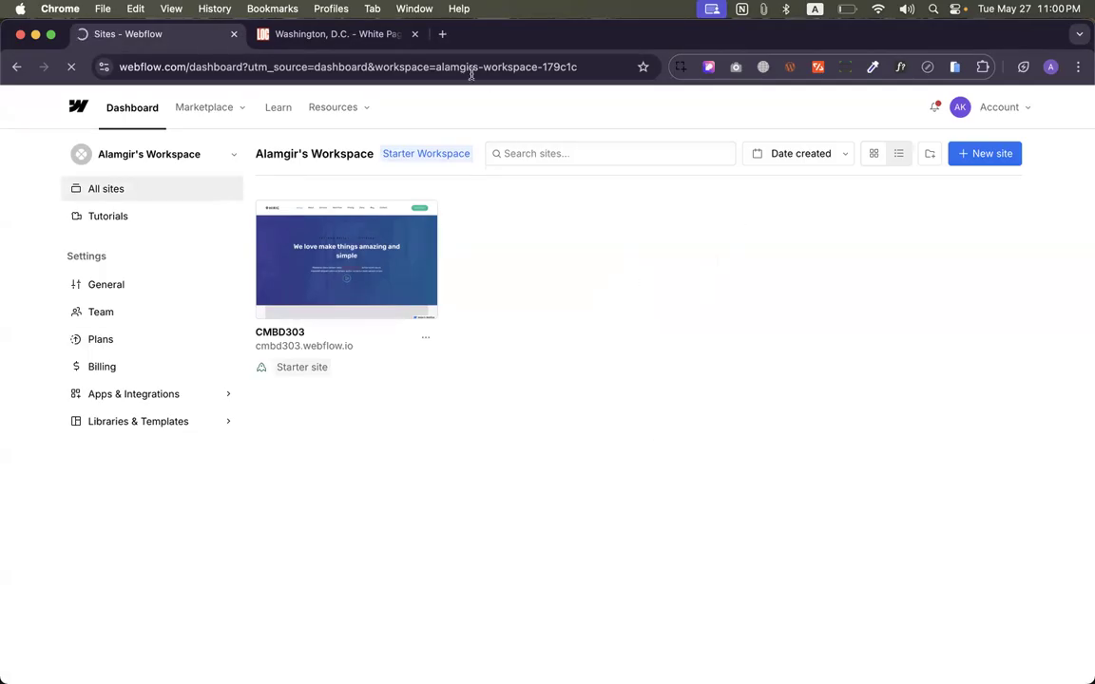
left_click(415, 33)
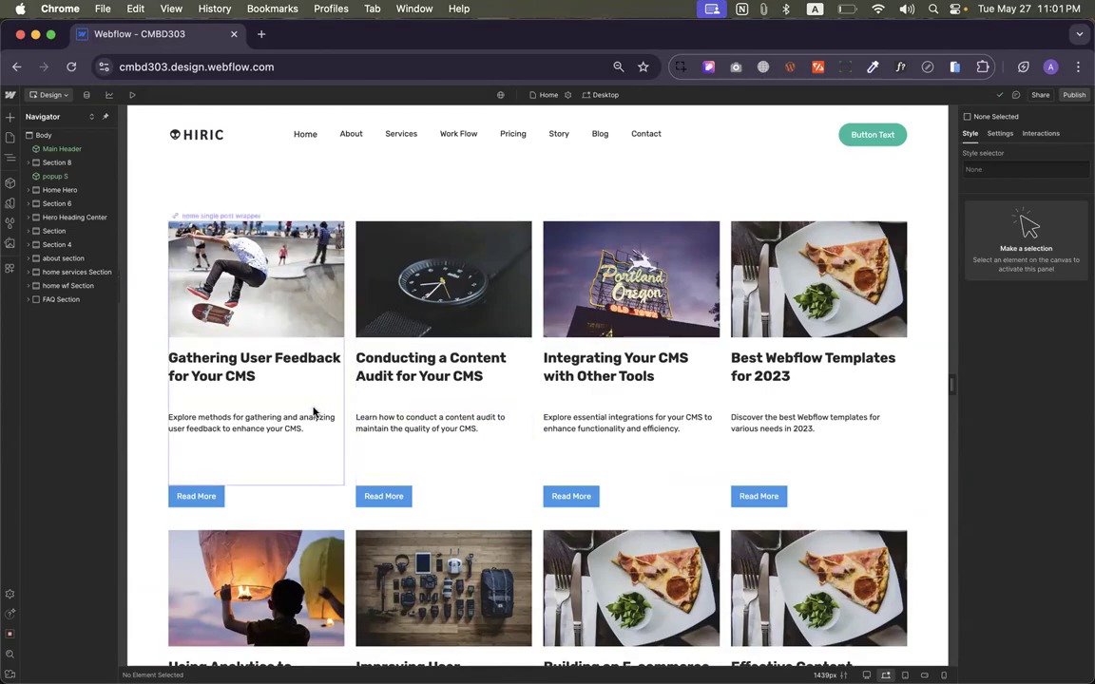
Look over the Home page's blog posts, switch to the site's CMS and show the Ecommerce setup guide
scroll(597, 387, "down", 2)
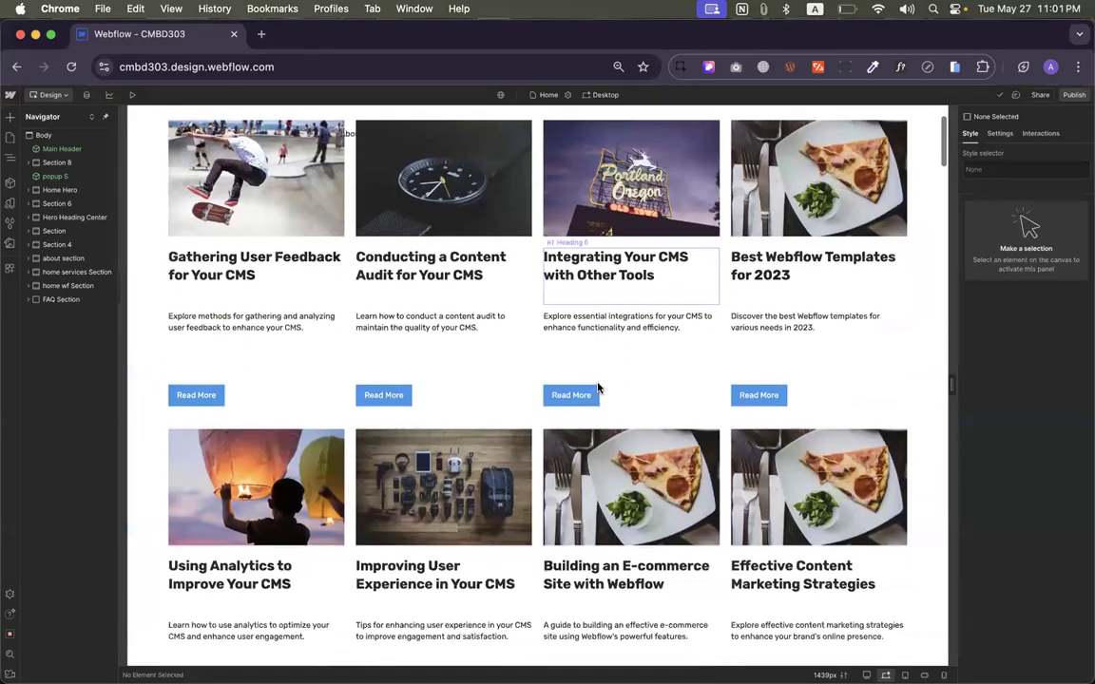
scroll(617, 418, "down", 5)
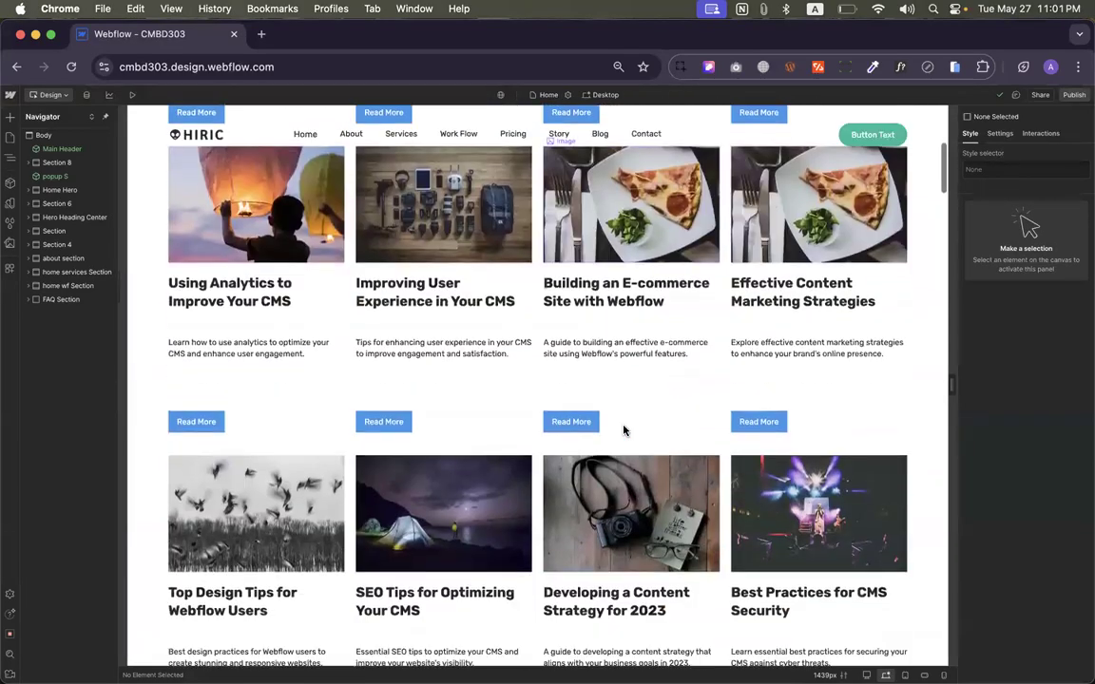
scroll(622, 431, "down", 10)
scroll(623, 431, "up", 15)
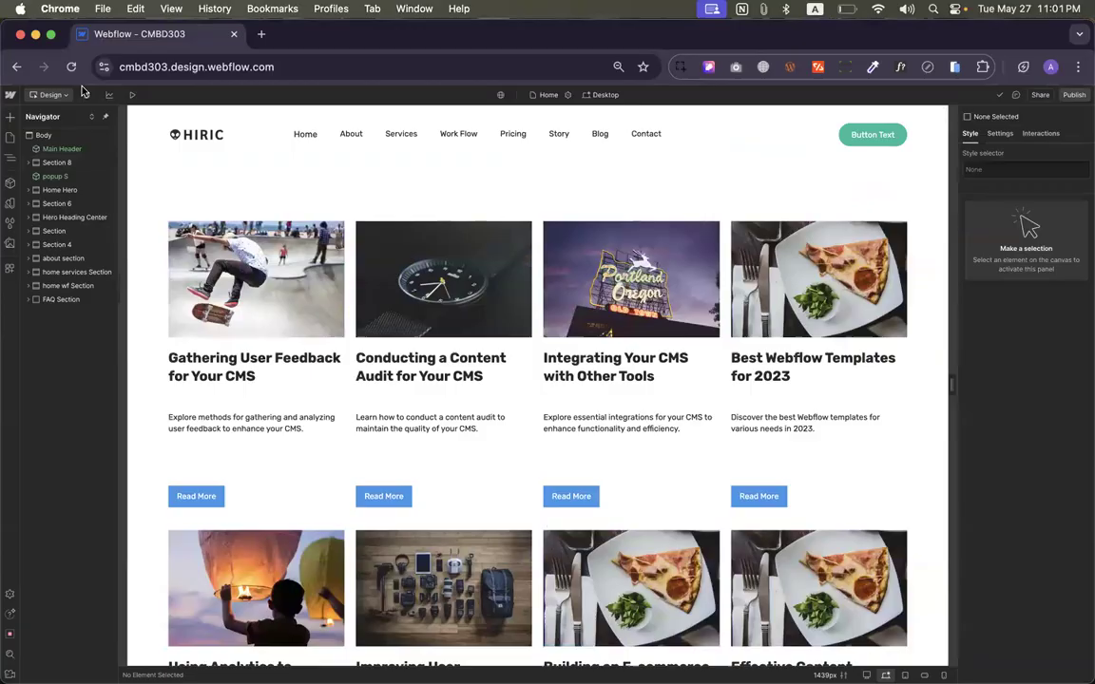
key("j")
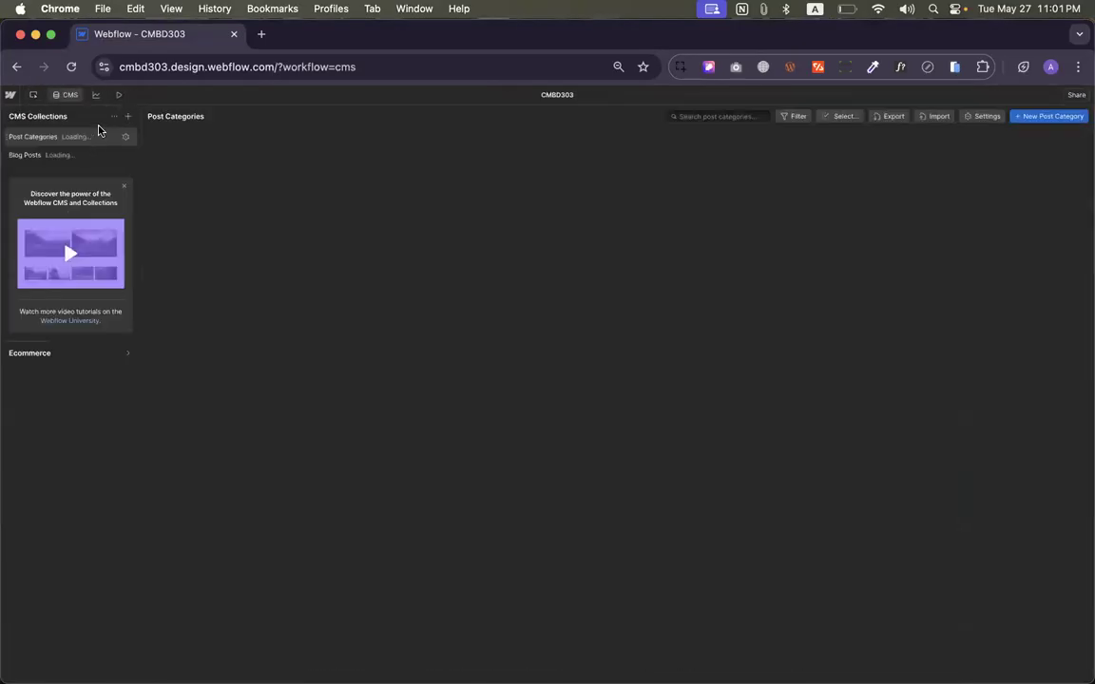
left_click(61, 352)
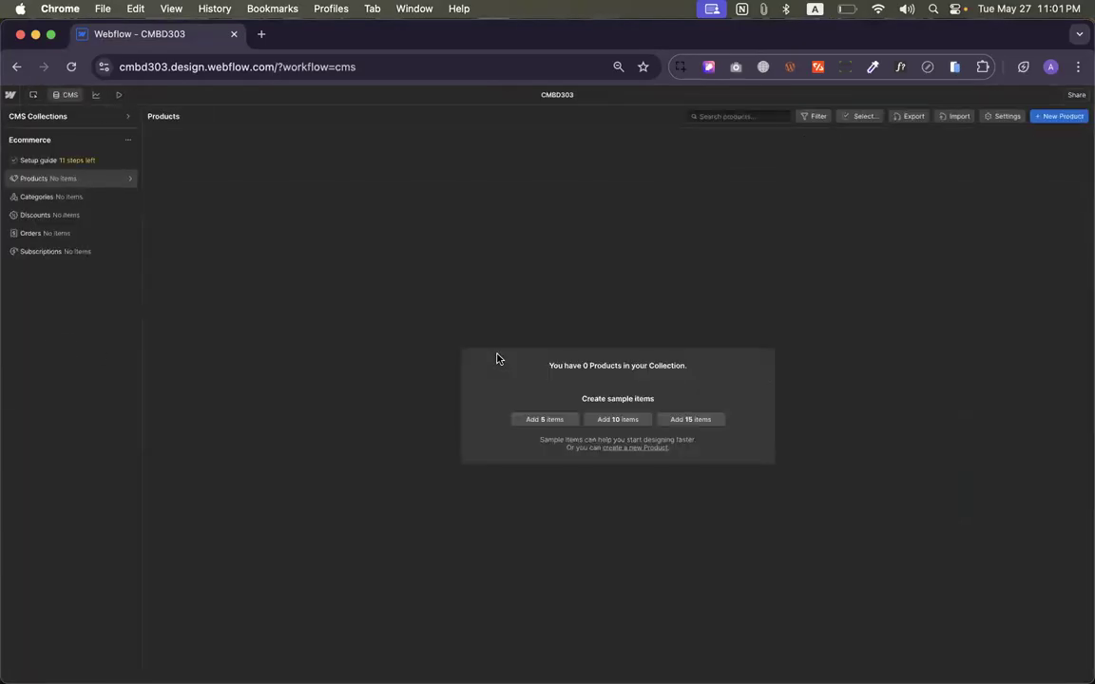
left_click(45, 161)
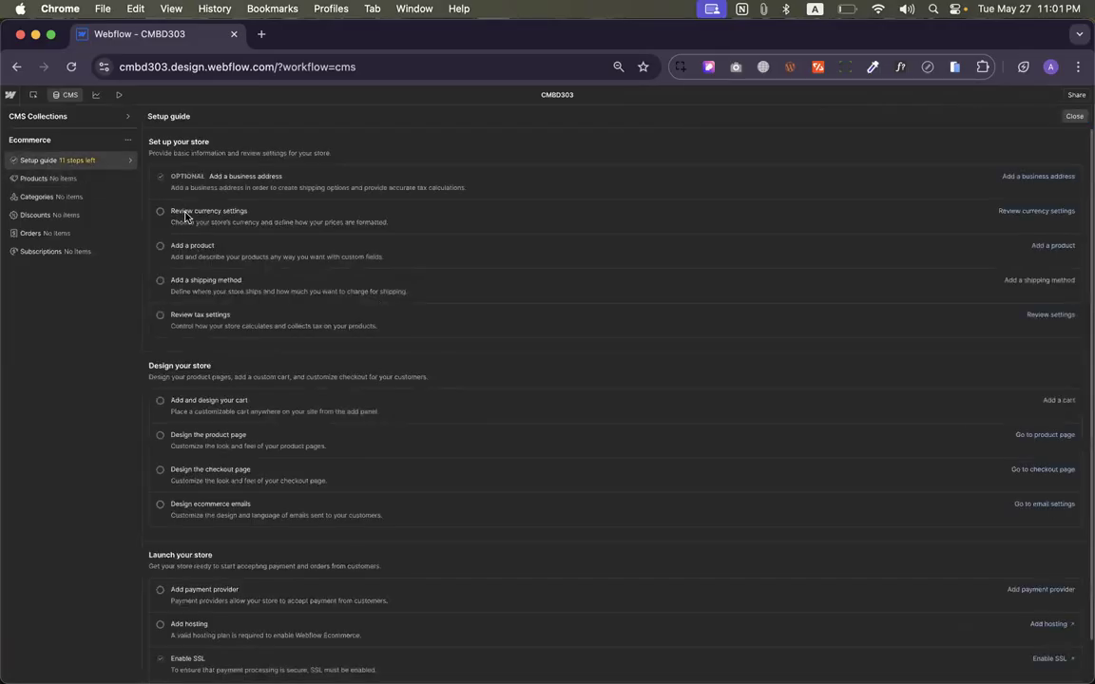
Start a new product and examine its basic info, media, billing and SKU fields and the tax class options
left_click(32, 179)
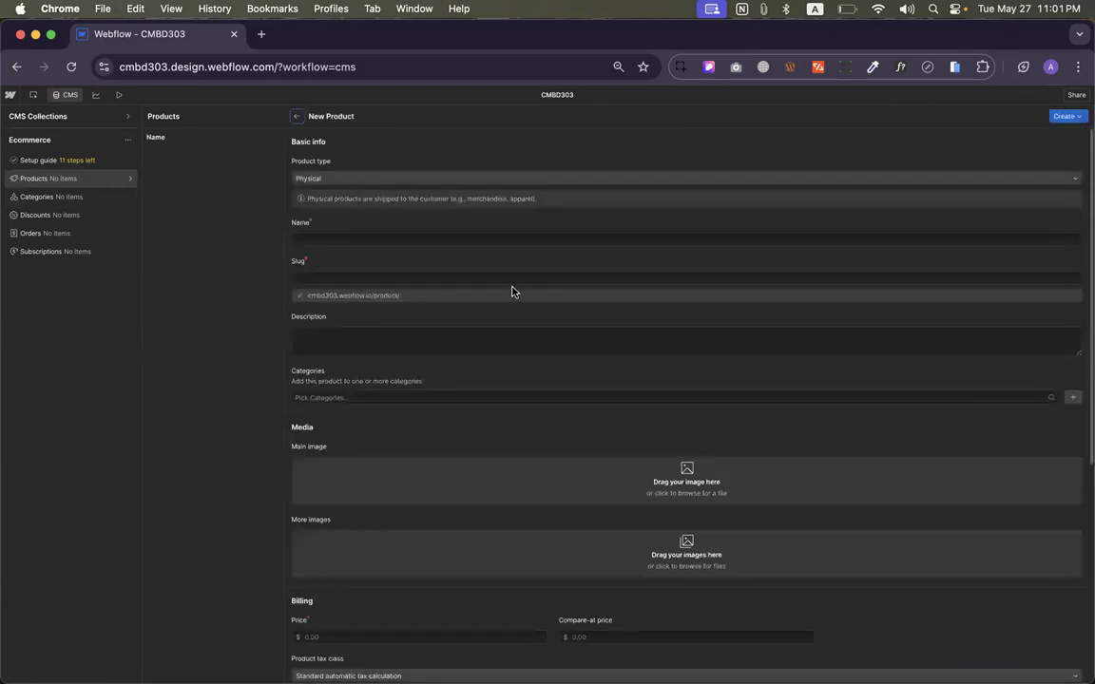
left_click(381, 239)
left_click(362, 335)
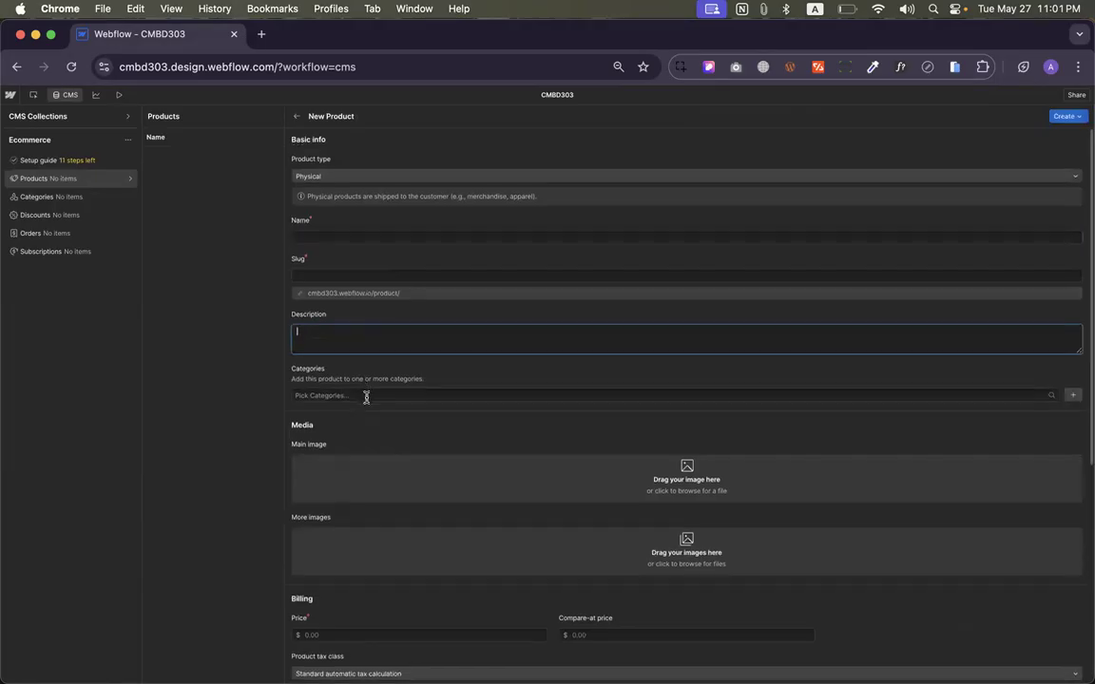
scroll(362, 404, "down", 2)
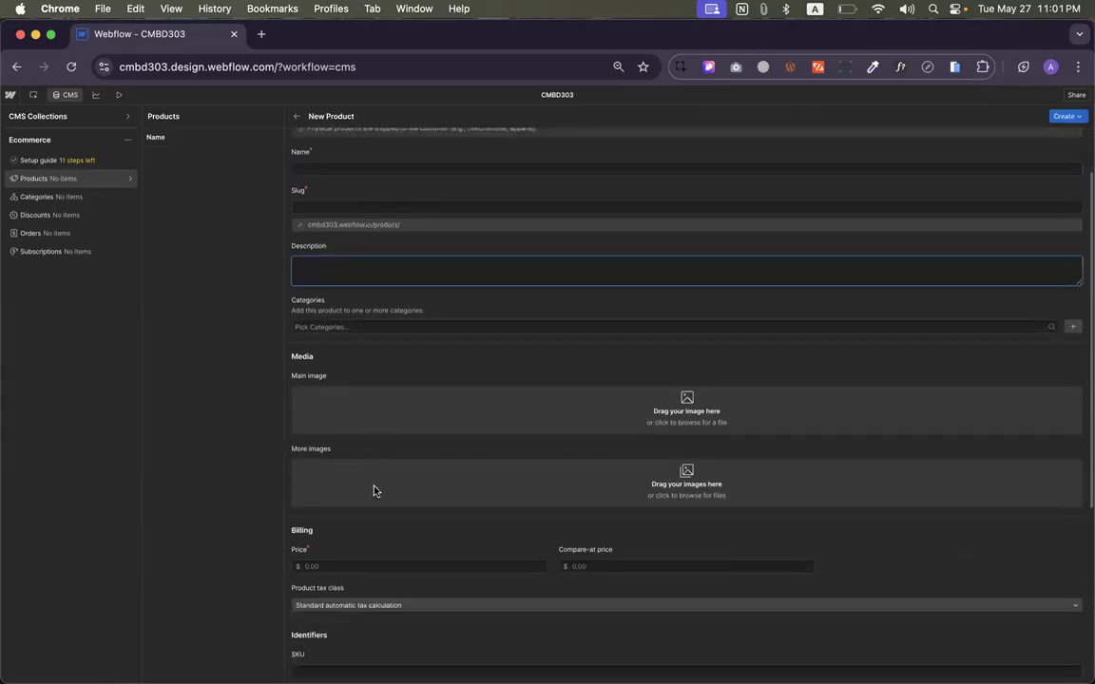
scroll(342, 504, "down", 4)
scroll(345, 525, "down", 3)
left_click(323, 440)
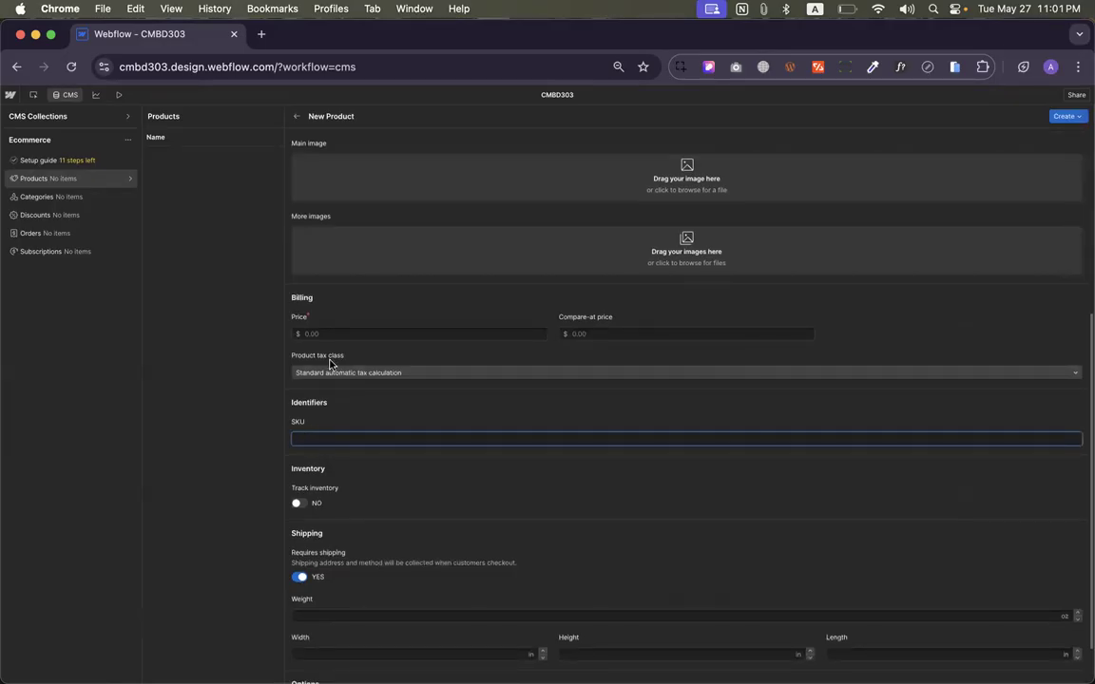
left_click(296, 373)
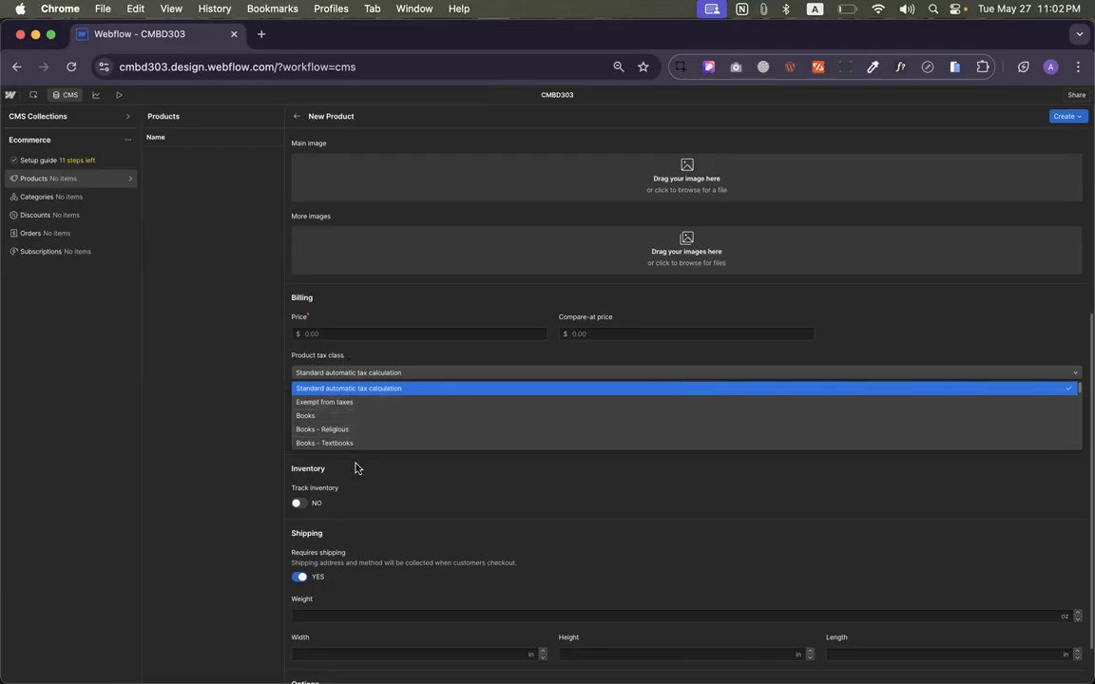
left_click(383, 509)
Turn on inventory tracking for the new product to show its Quantity field, and turn tracking off again
scroll(342, 455, "down", 1)
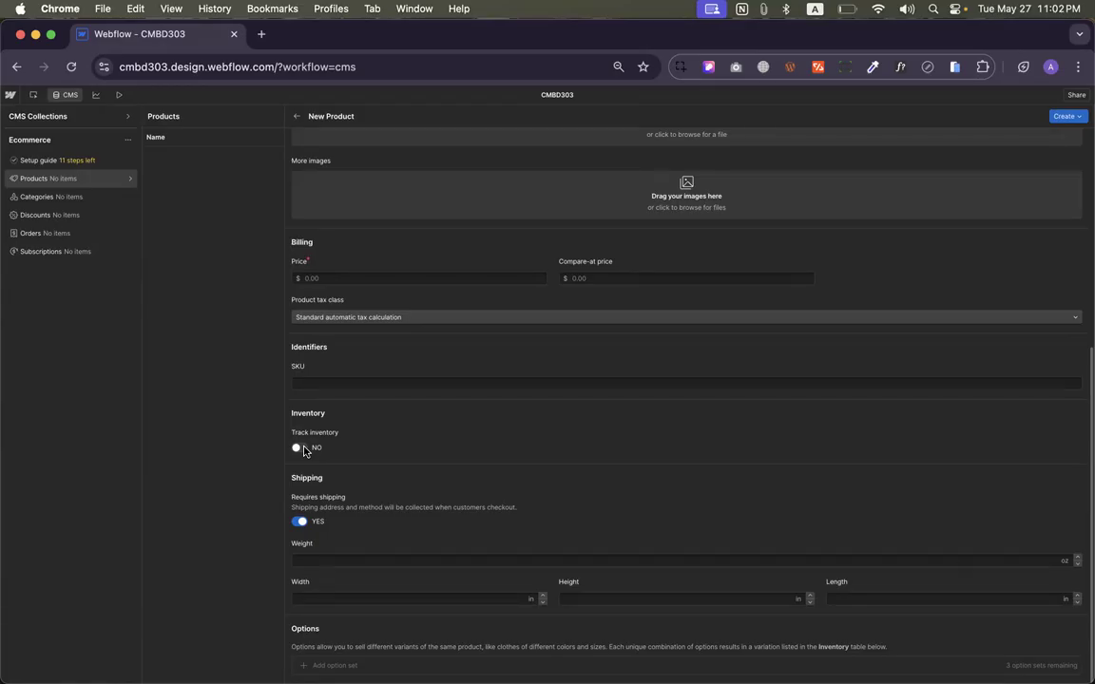
left_click(298, 448)
left_click(342, 486)
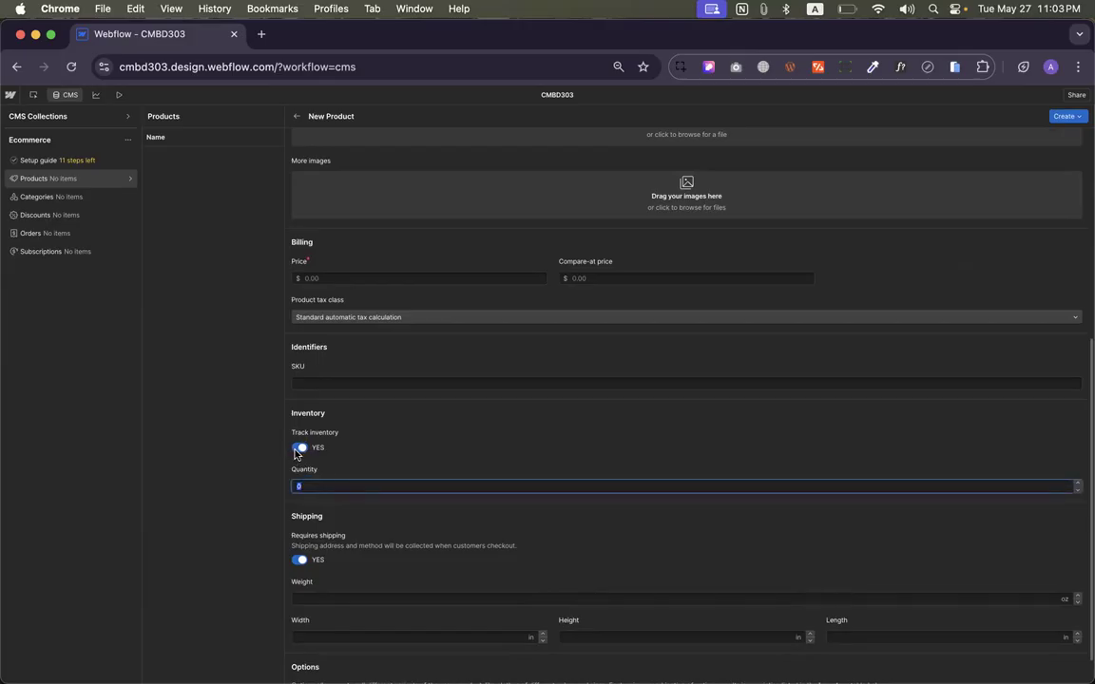
left_click(298, 449)
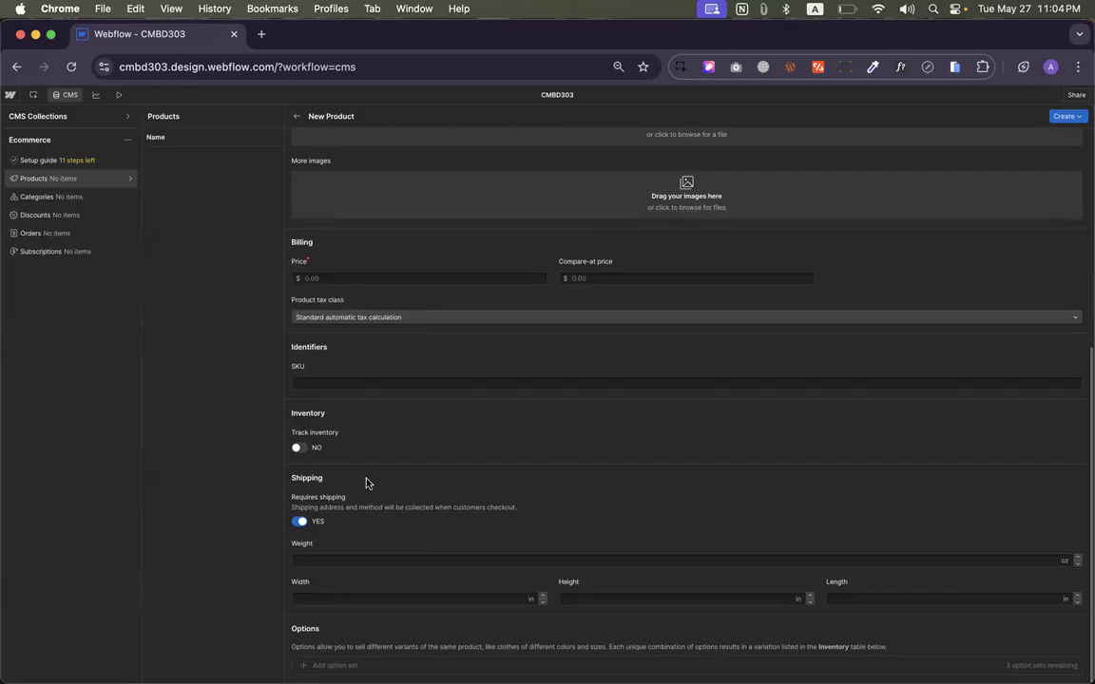
Review the complete New Product form from basic info through inventory, shipping and options
scroll(414, 482, "up", 8)
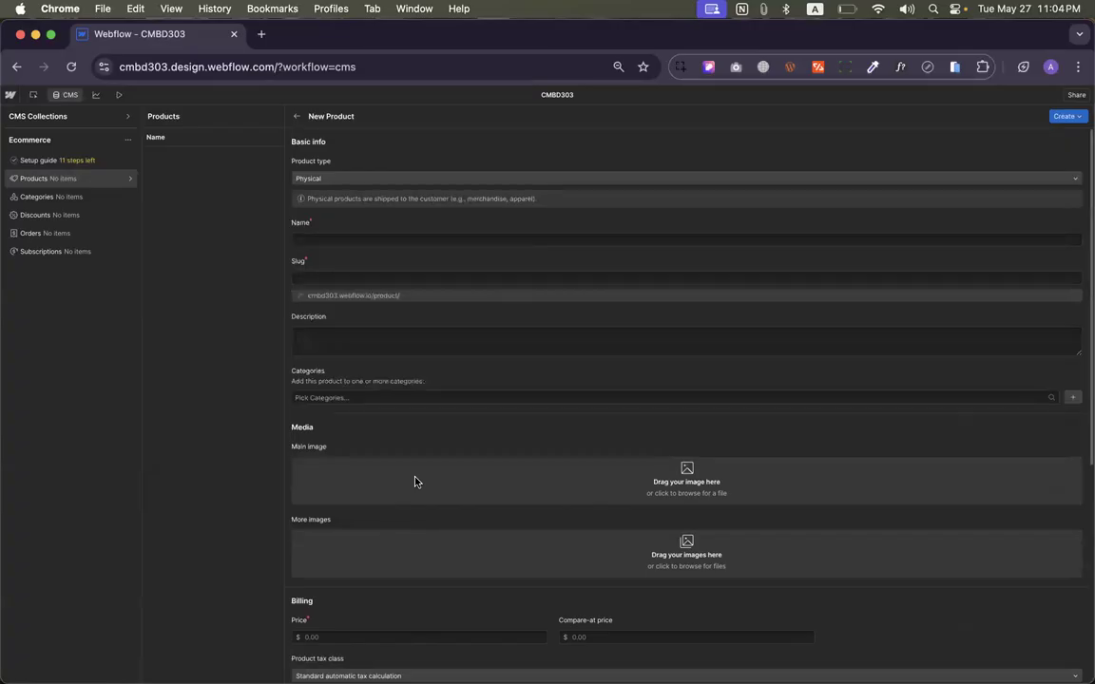
scroll(427, 480, "down", 4)
scroll(437, 477, "up", 4)
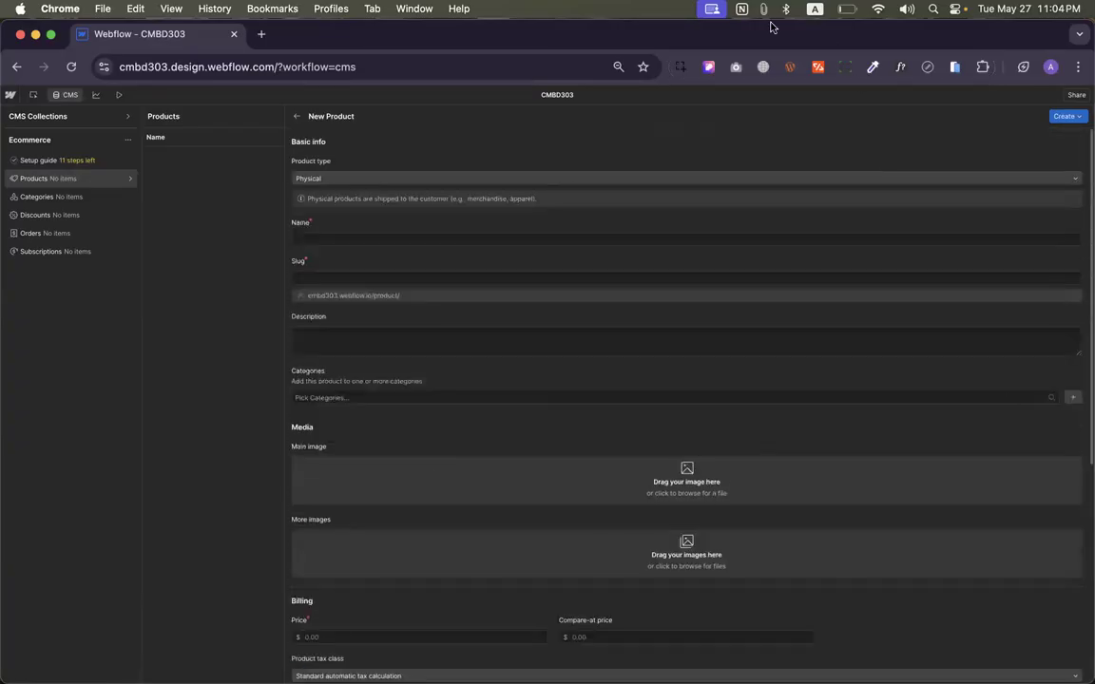
scroll(522, 448, "down", 4)
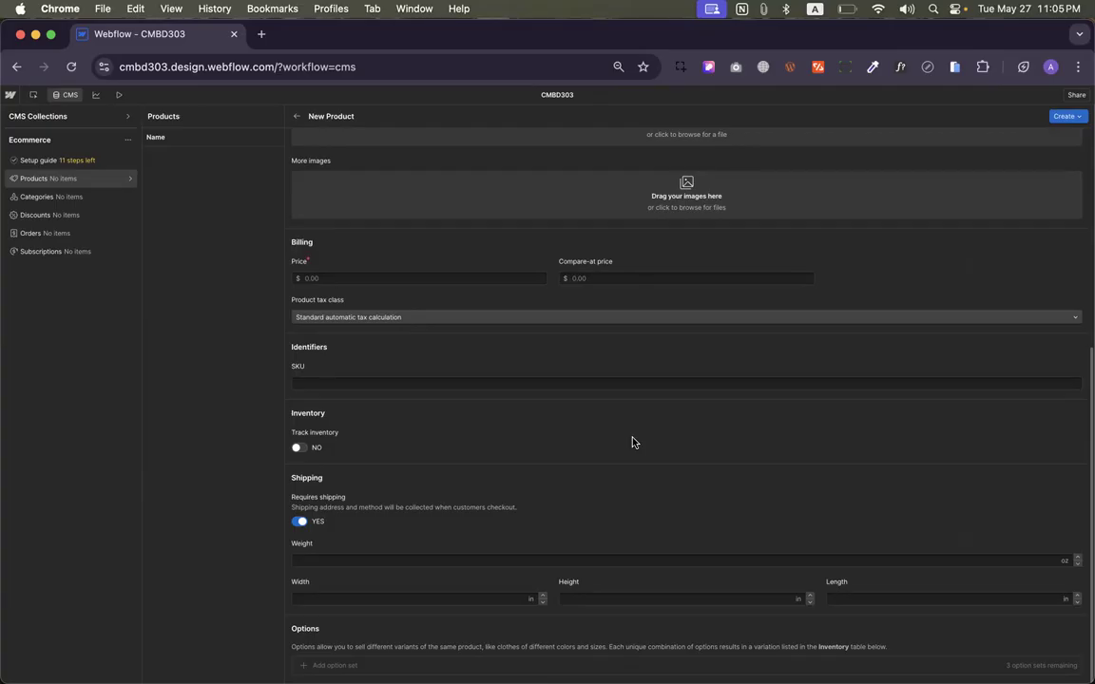
scroll(633, 442, "up", 5)
scroll(633, 442, "down", 5)
Exit the new product without saving, open the Products collection settings and review the product and variant fields
left_click(129, 182)
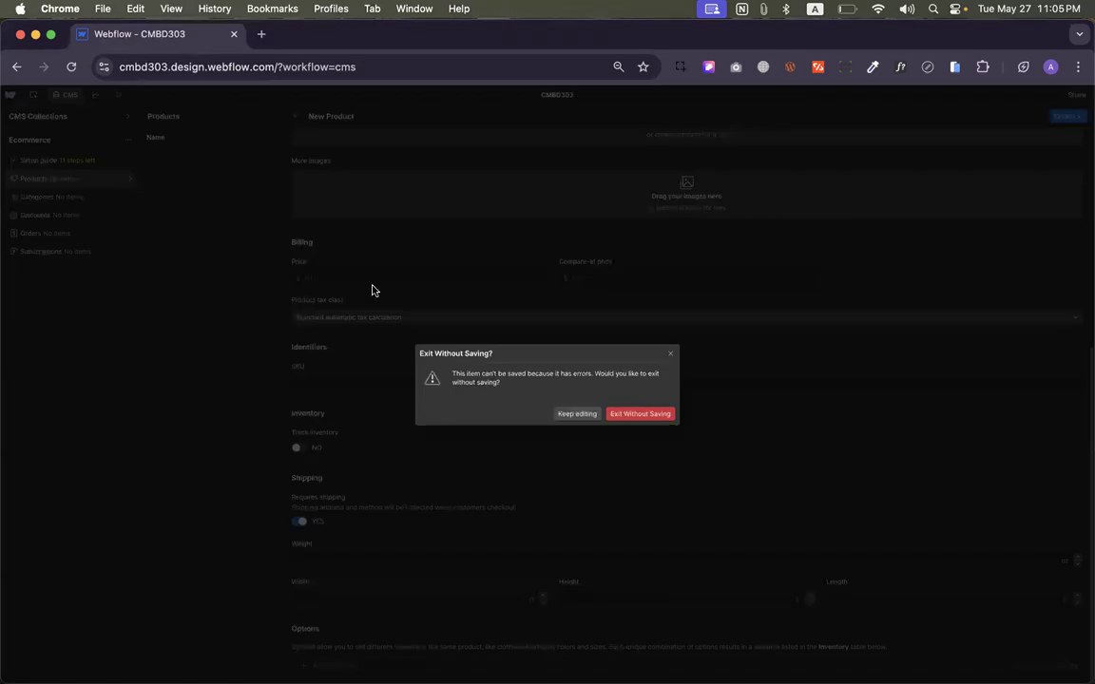
left_click(640, 414)
scroll(489, 386, "down", 4)
scroll(489, 389, "down", 10)
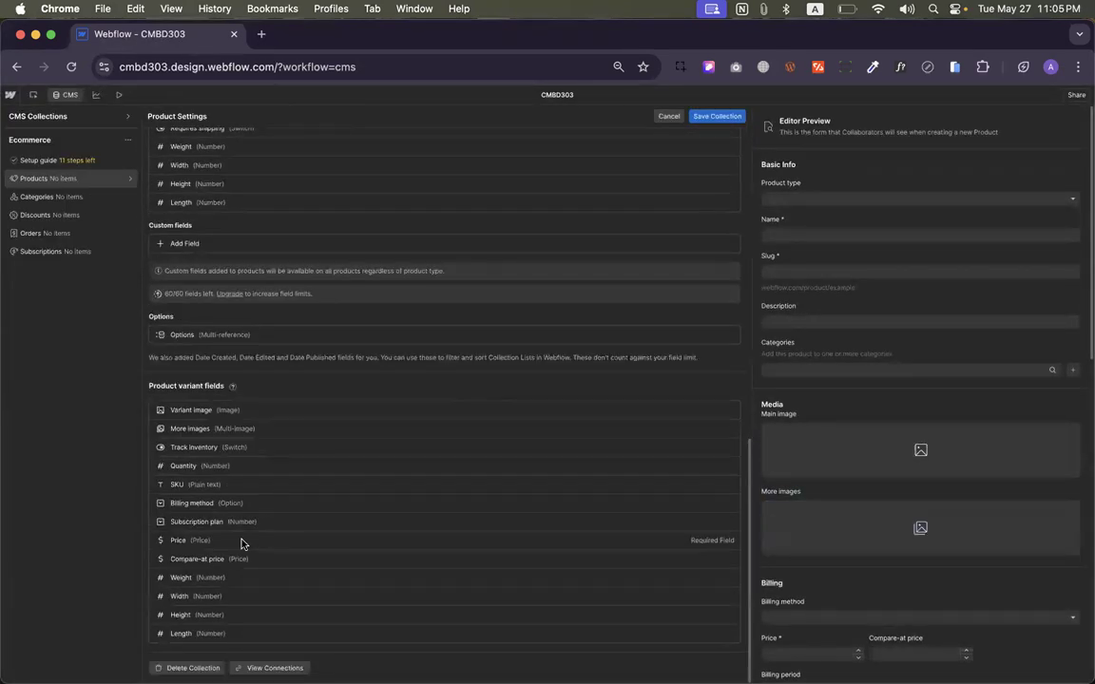
scroll(653, 368, "up", 12)
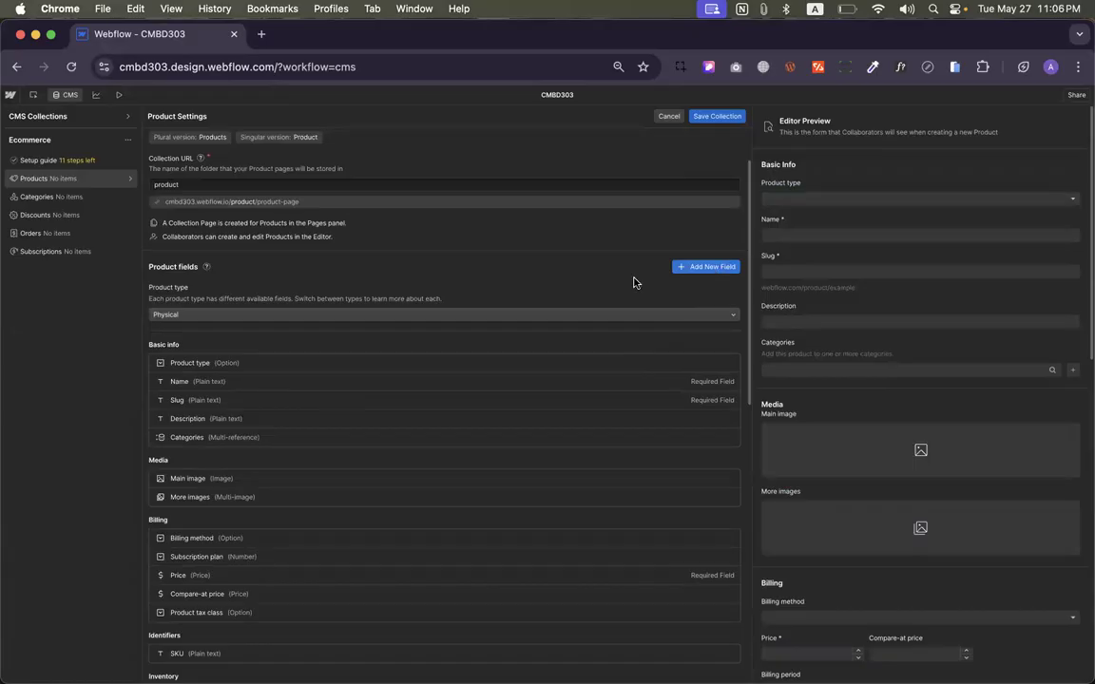
Add a custom Option field labelled RAM to the product fields of the Products collection
scroll(530, 276, "down", 1)
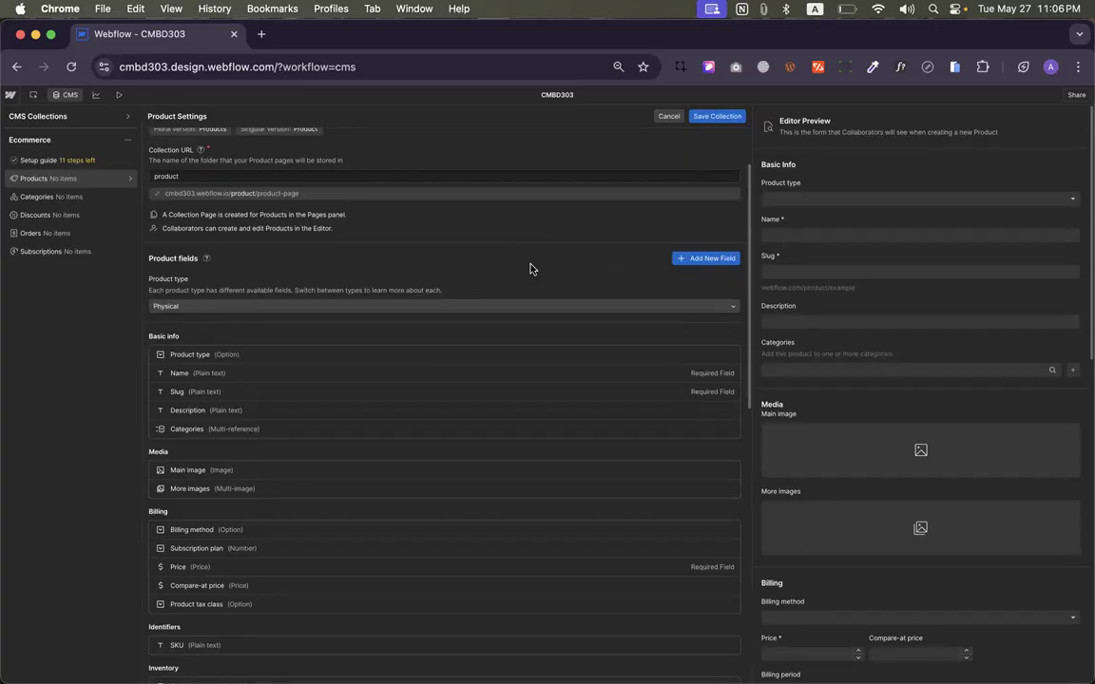
left_click(708, 265)
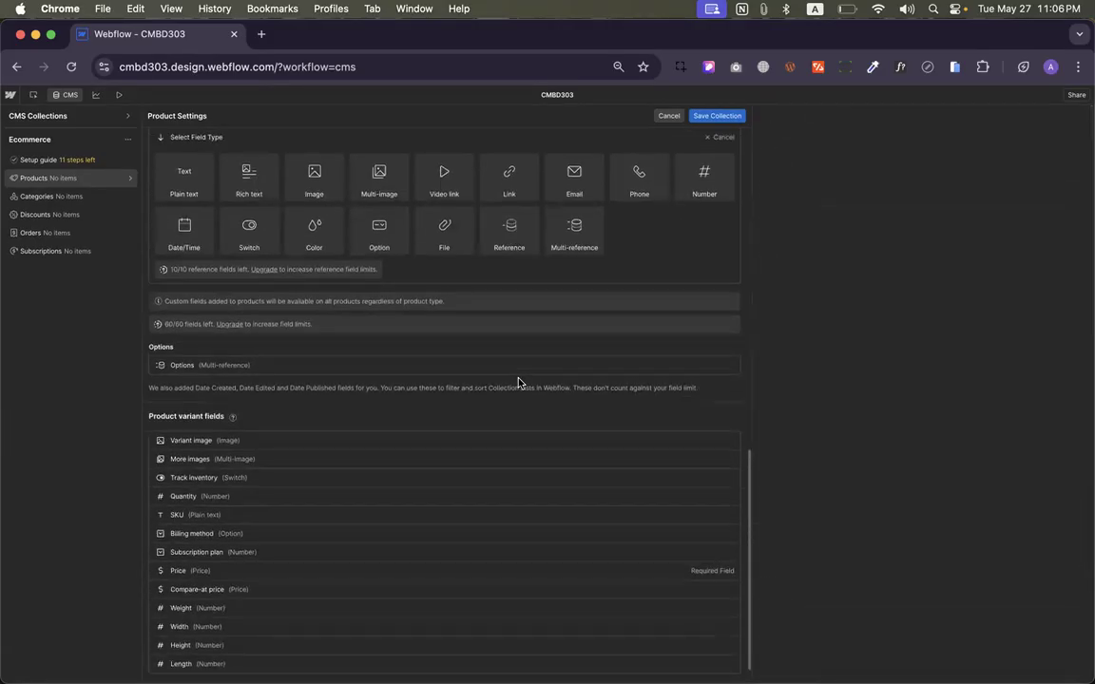
scroll(233, 475, "down", 1)
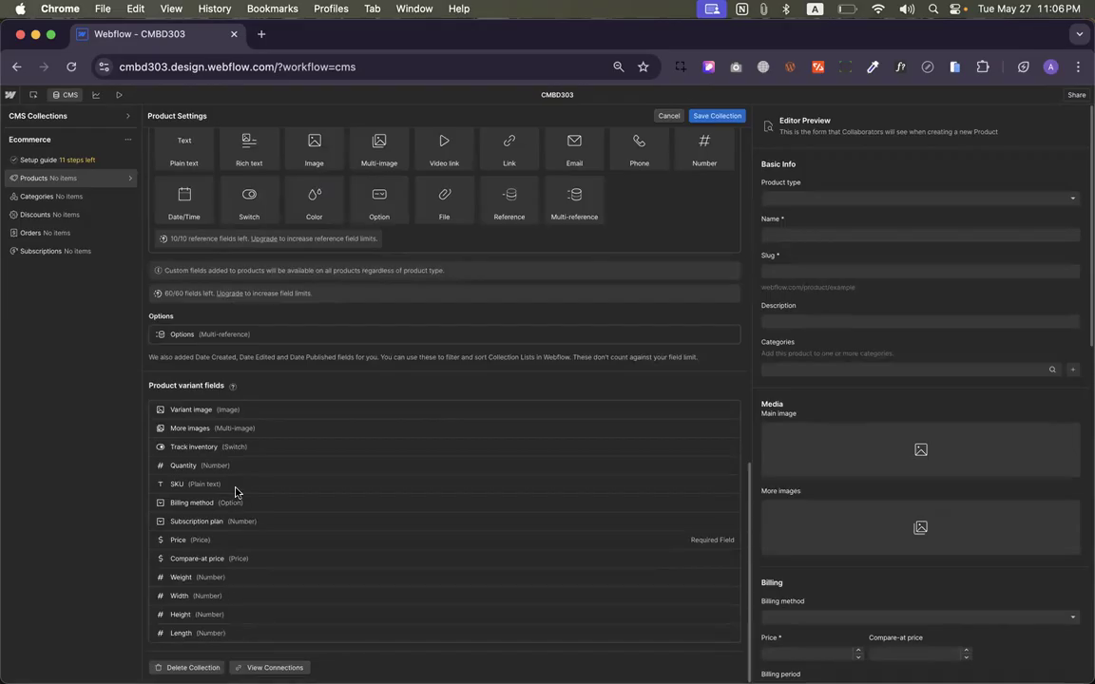
scroll(215, 442, "up", 3)
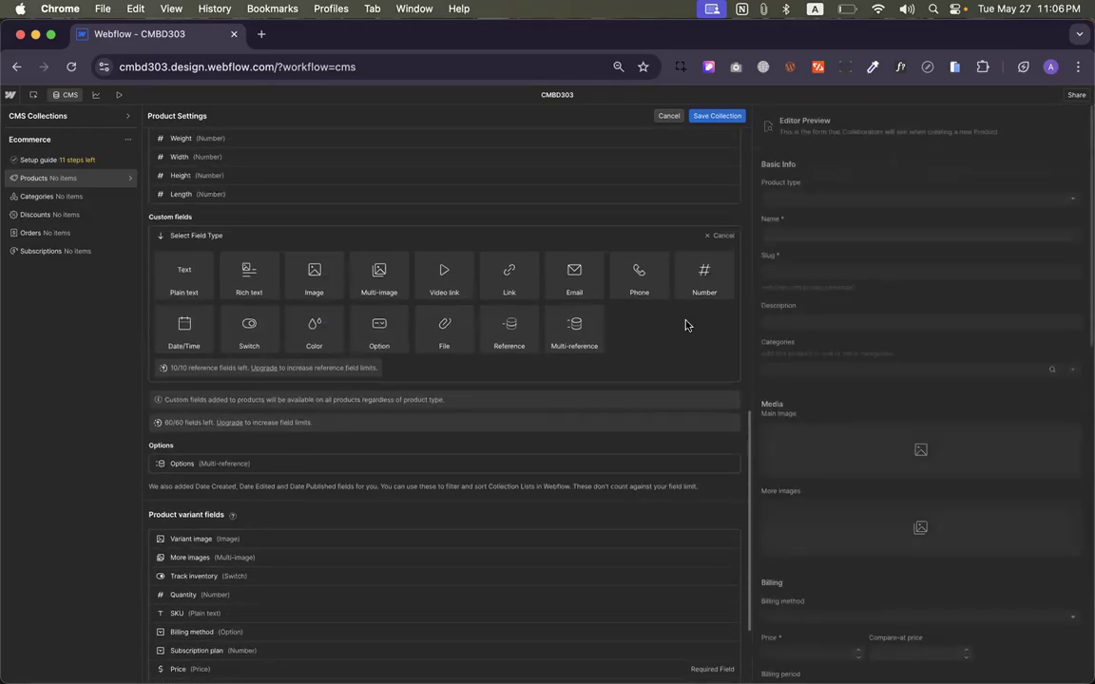
left_click(379, 330)
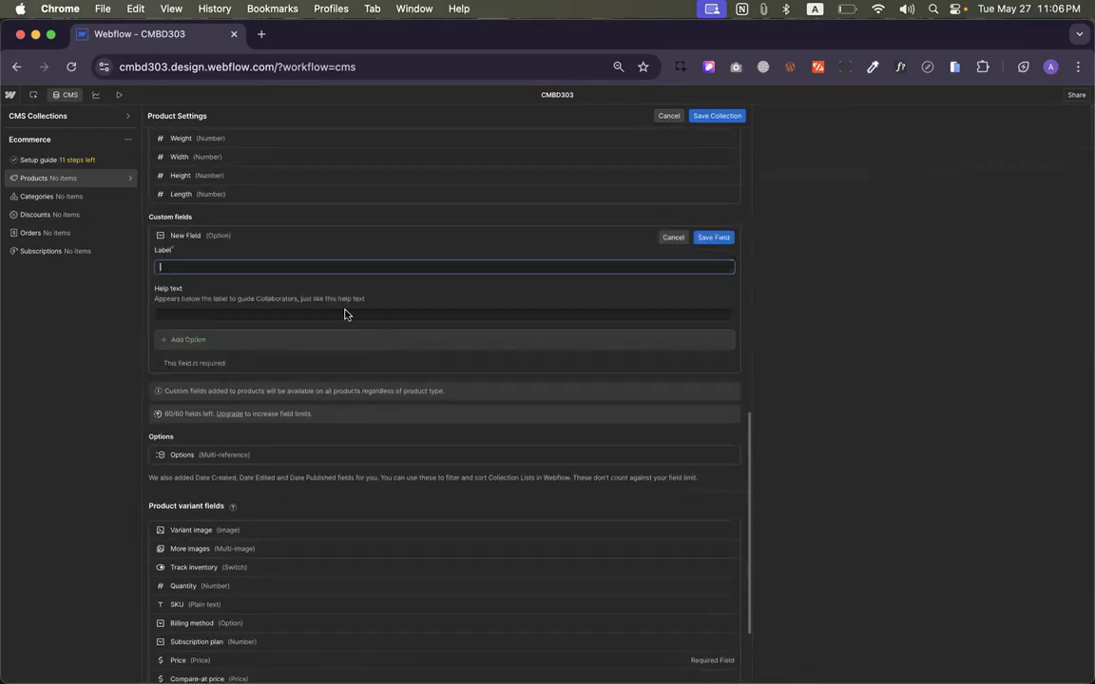
type("RA")
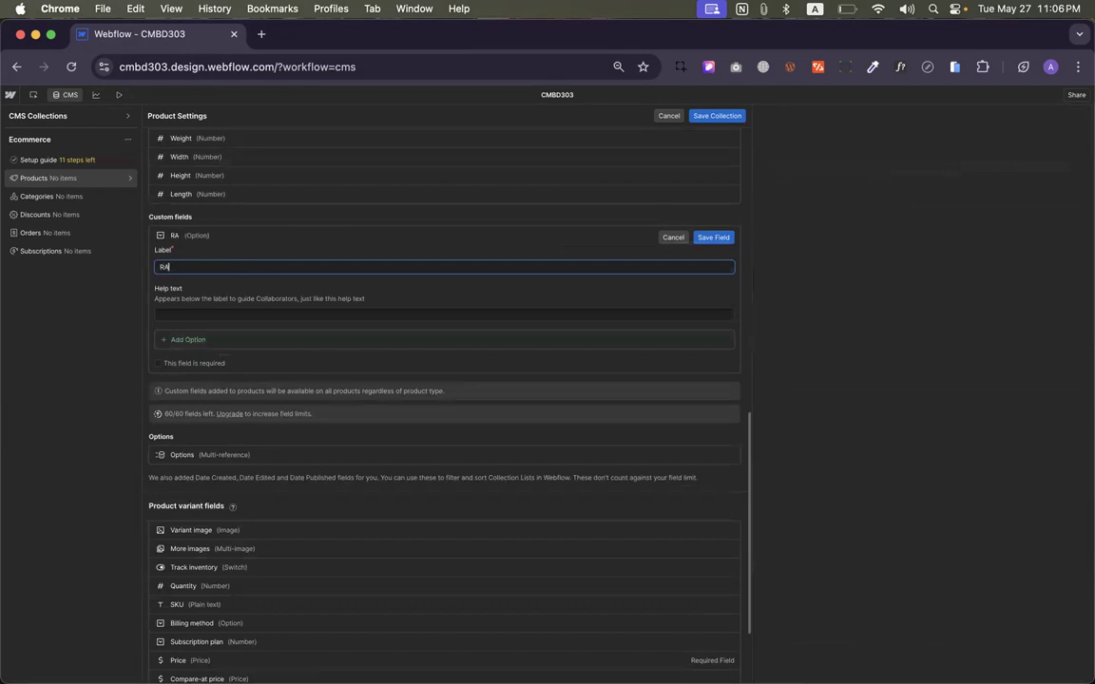
type("M")
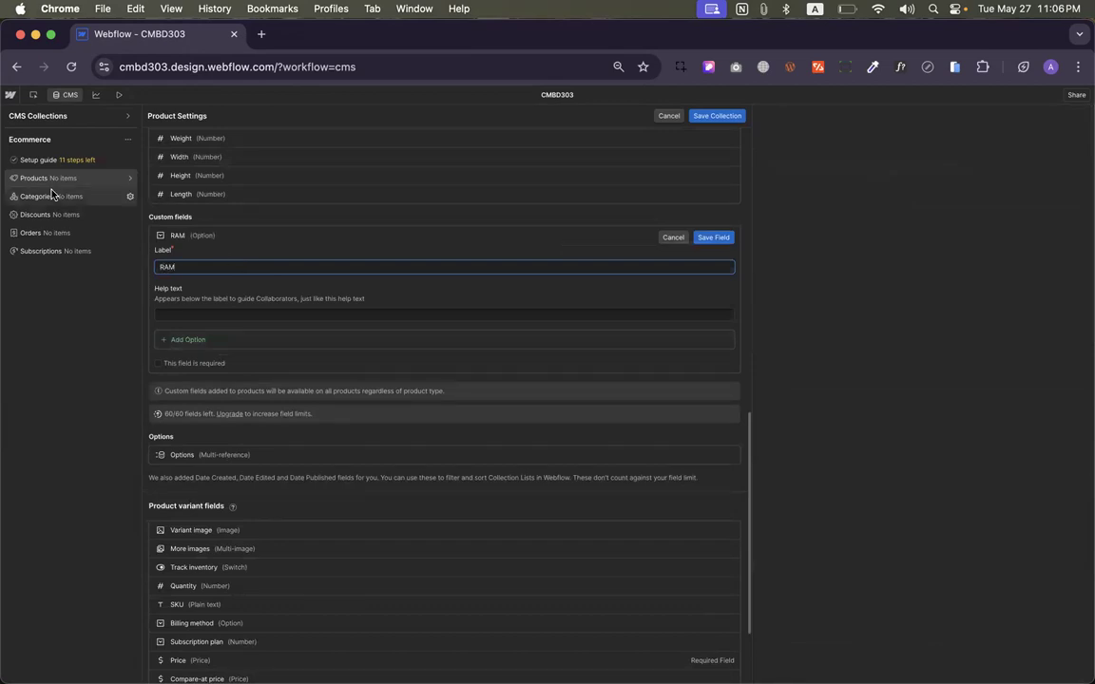
Add the choices 1GB, 2GB and 3GB to the RAM option field
left_click(201, 342)
type("1")
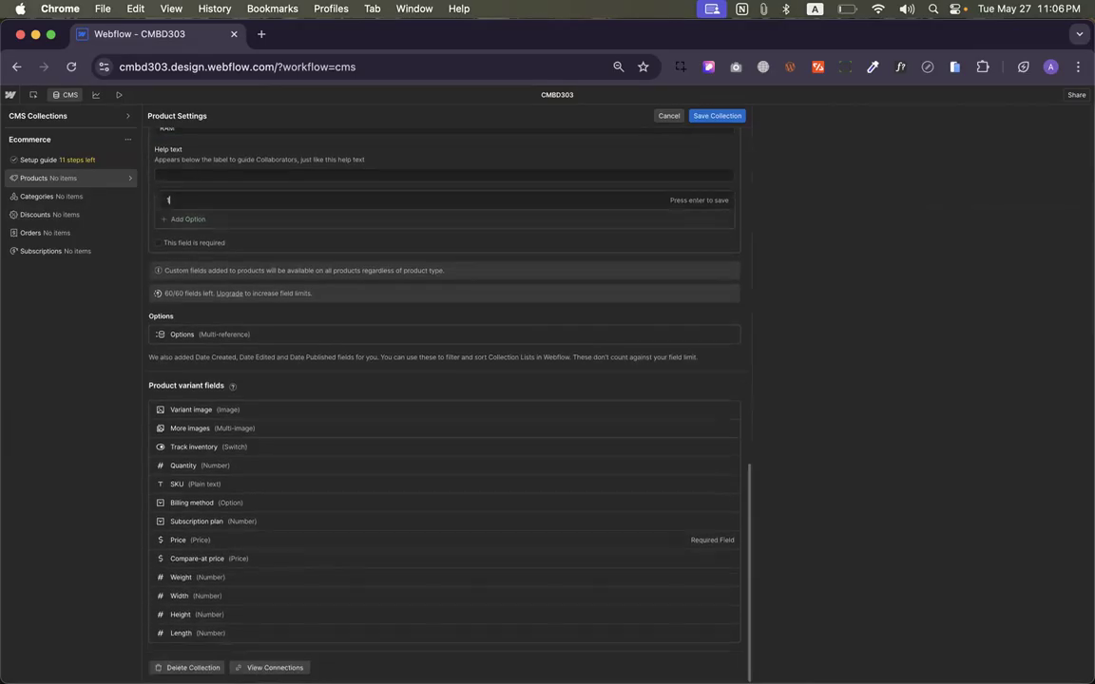
type("0GB")
left_click(193, 219)
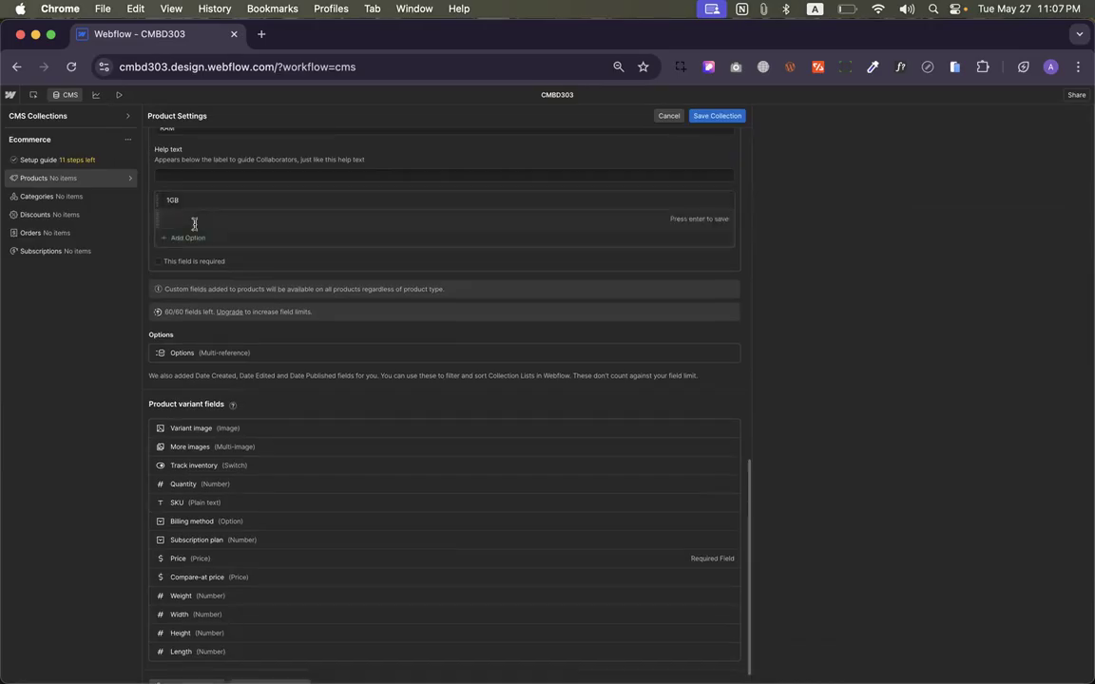
type("2")
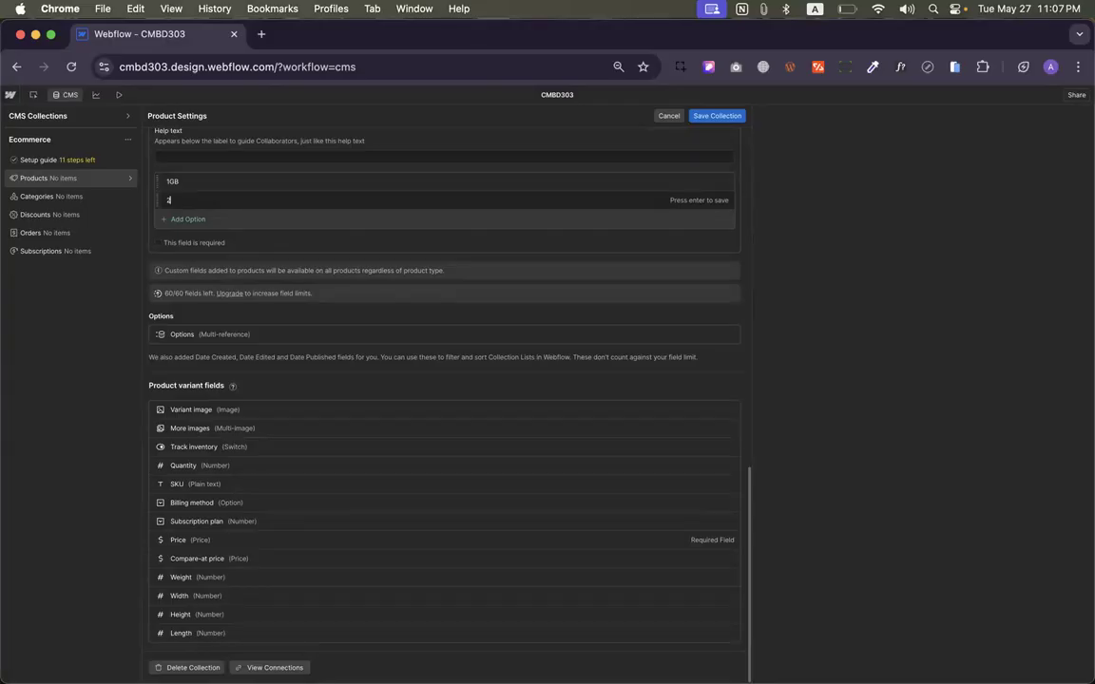
type("GB")
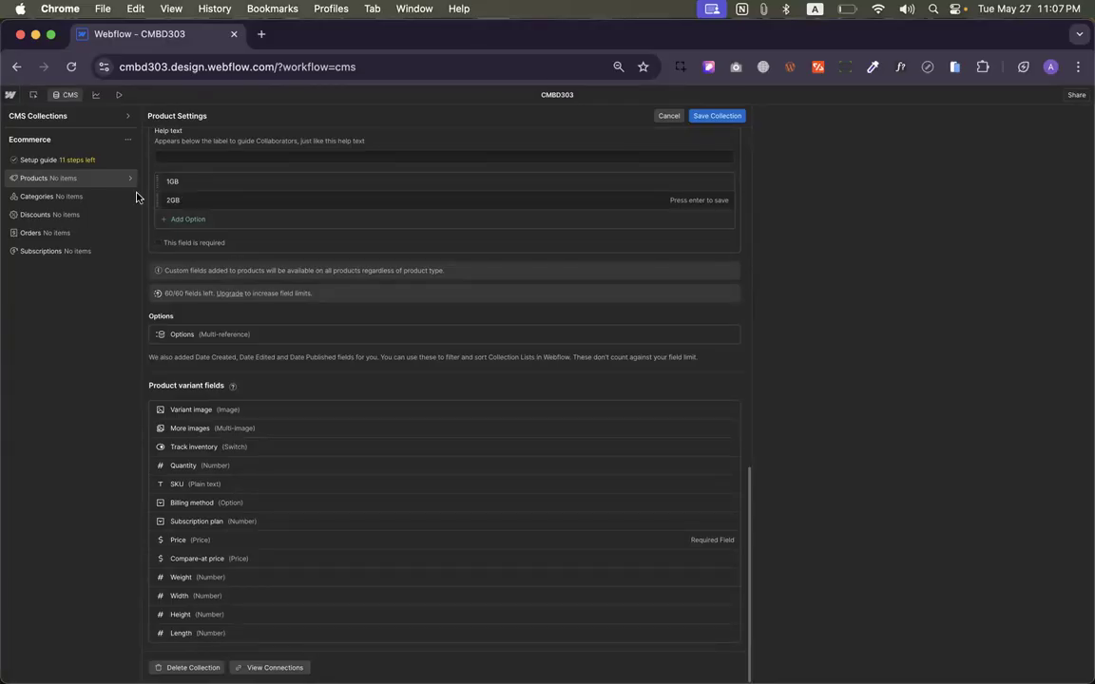
left_click(168, 219)
type("3")
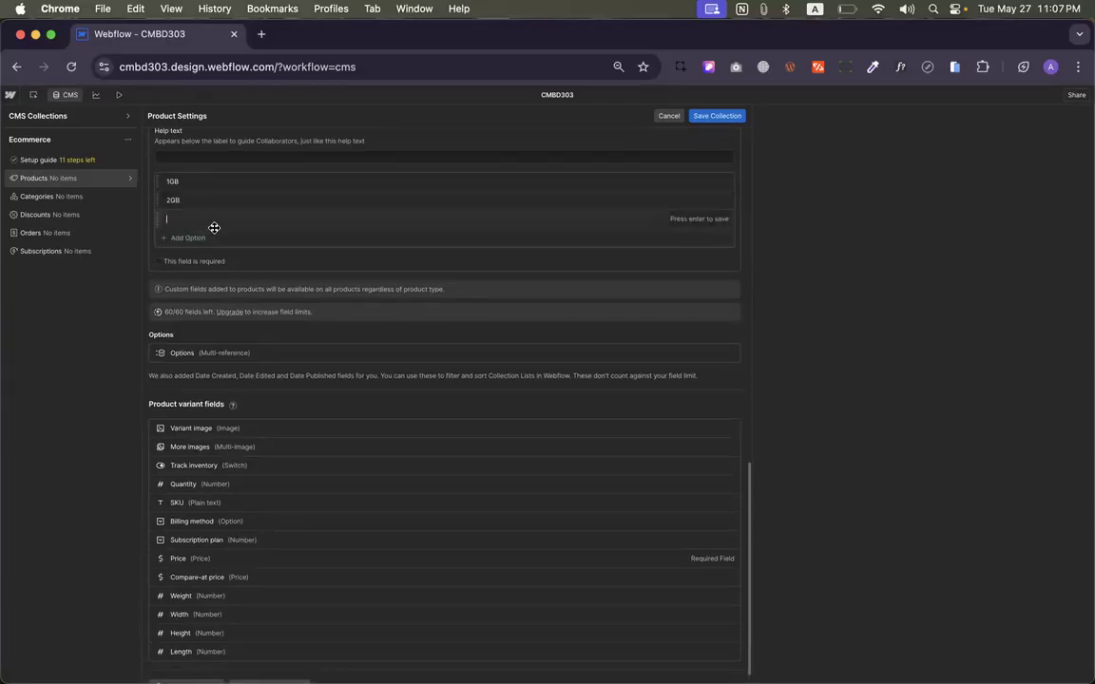
type("GB")
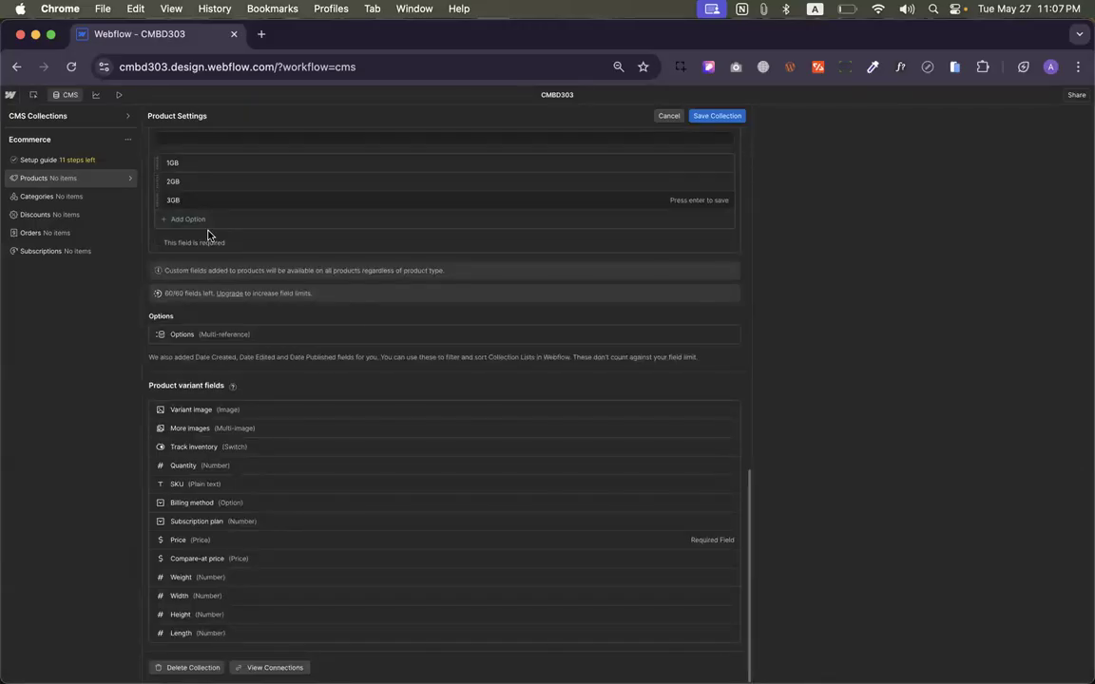
key("Return")
Add the choices 4GB, 6GB, 8GB and 16GB to the RAM field and save the Products collection
type("4")
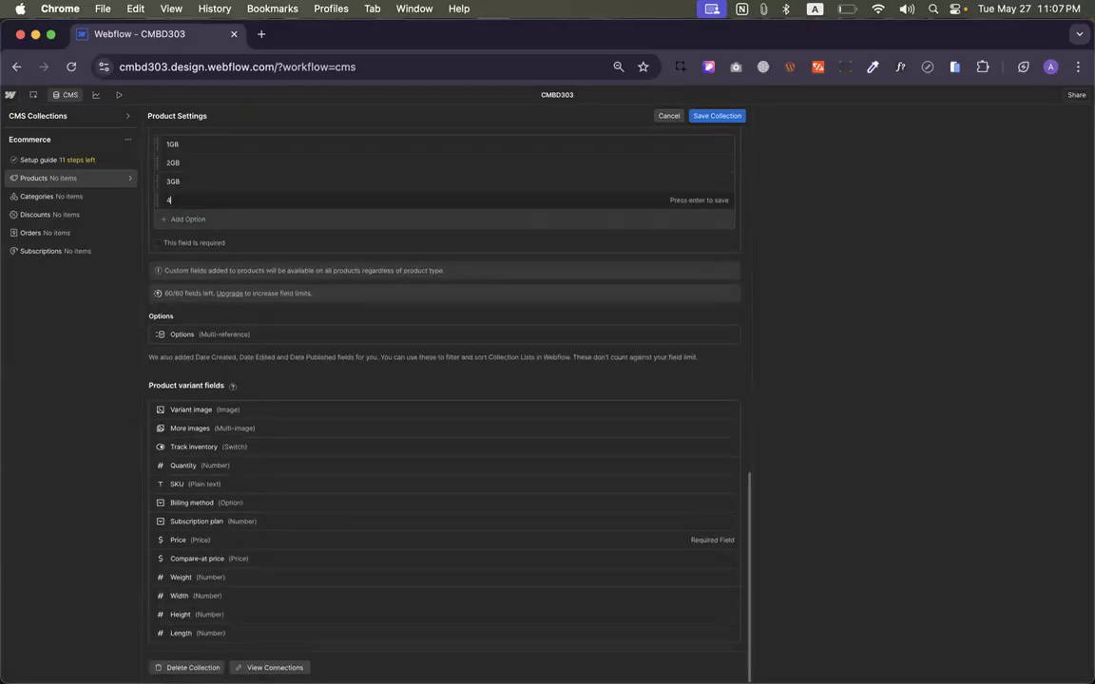
type("GB")
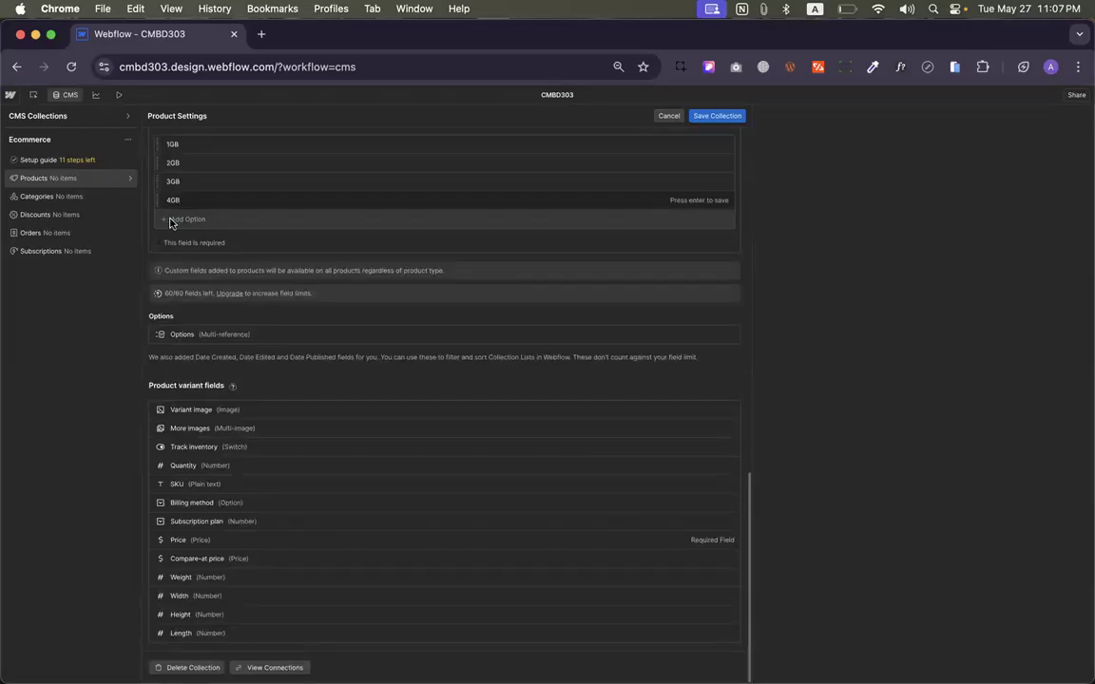
key("Return")
type("6GB")
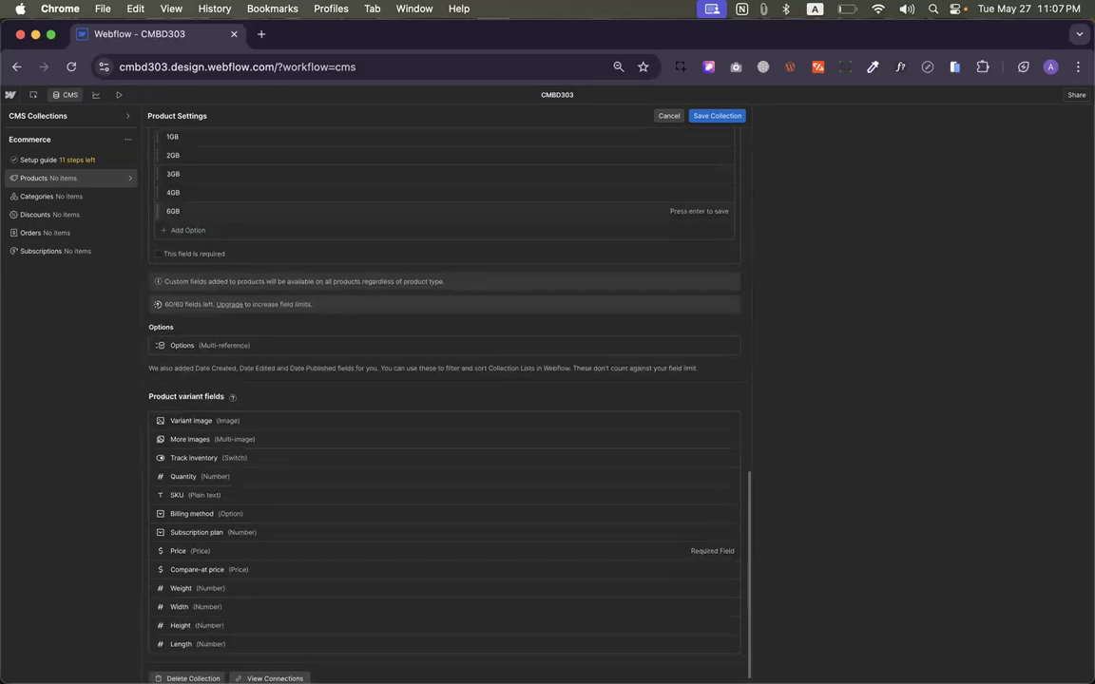
key("Return")
left_click(189, 230)
type("8GB")
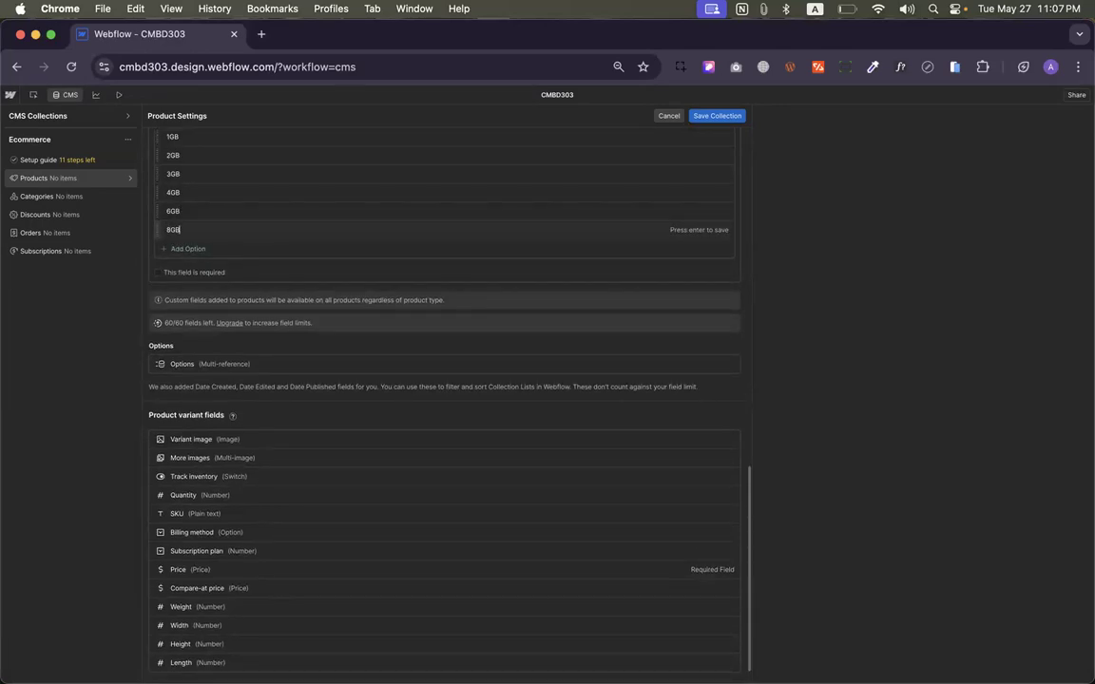
left_click(189, 250)
type("1")
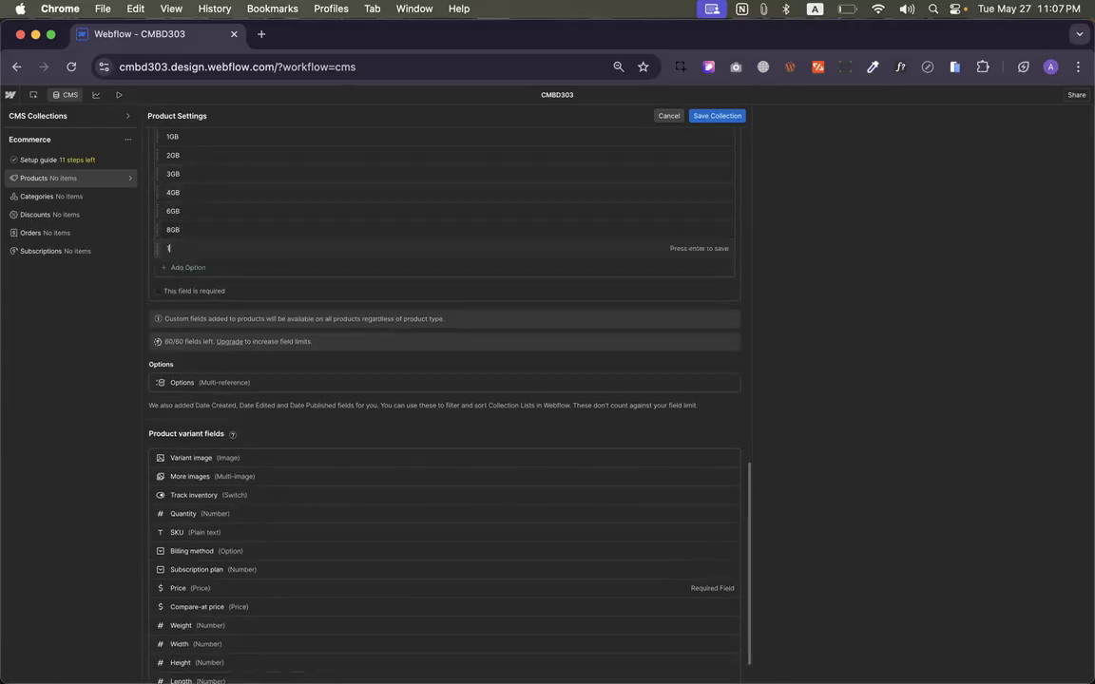
type("6GB")
left_click(715, 116)
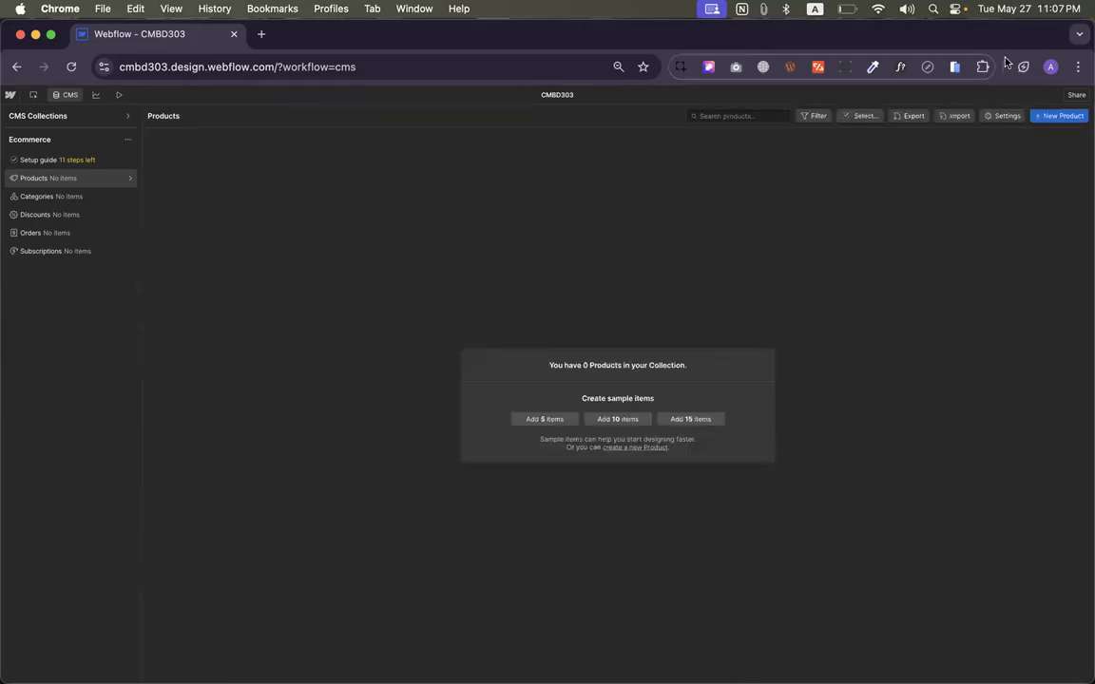
Start a new product and check its form from basic info to options for the custom RAM field
left_click(635, 447)
scroll(496, 321, "down", 5)
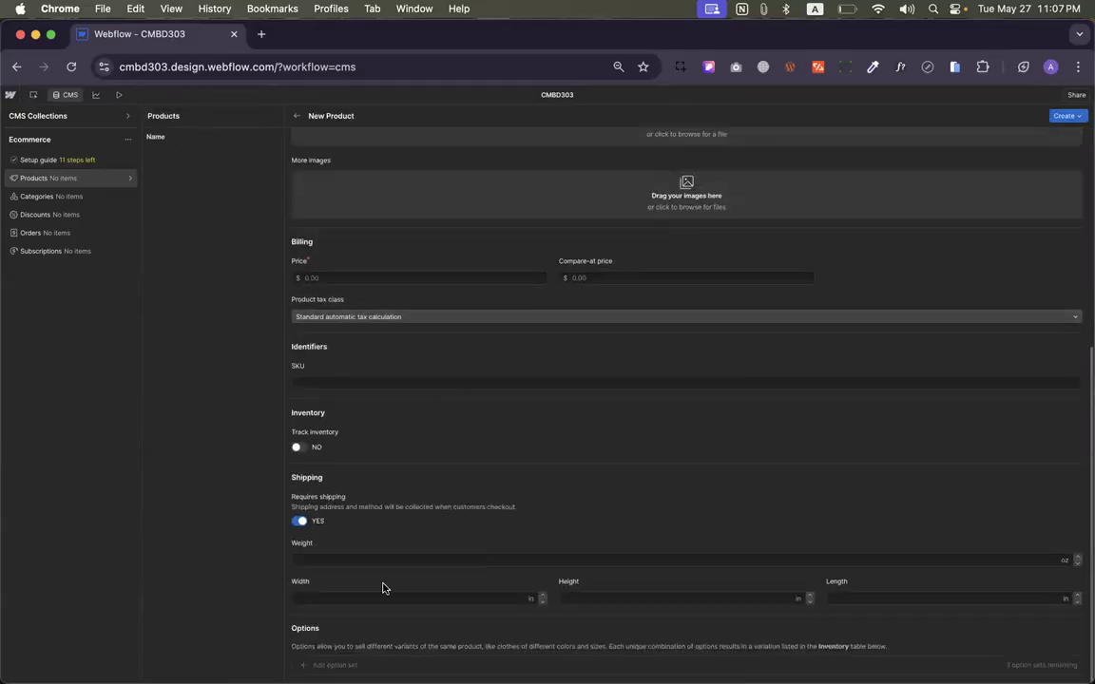
scroll(380, 550, "up", 1)
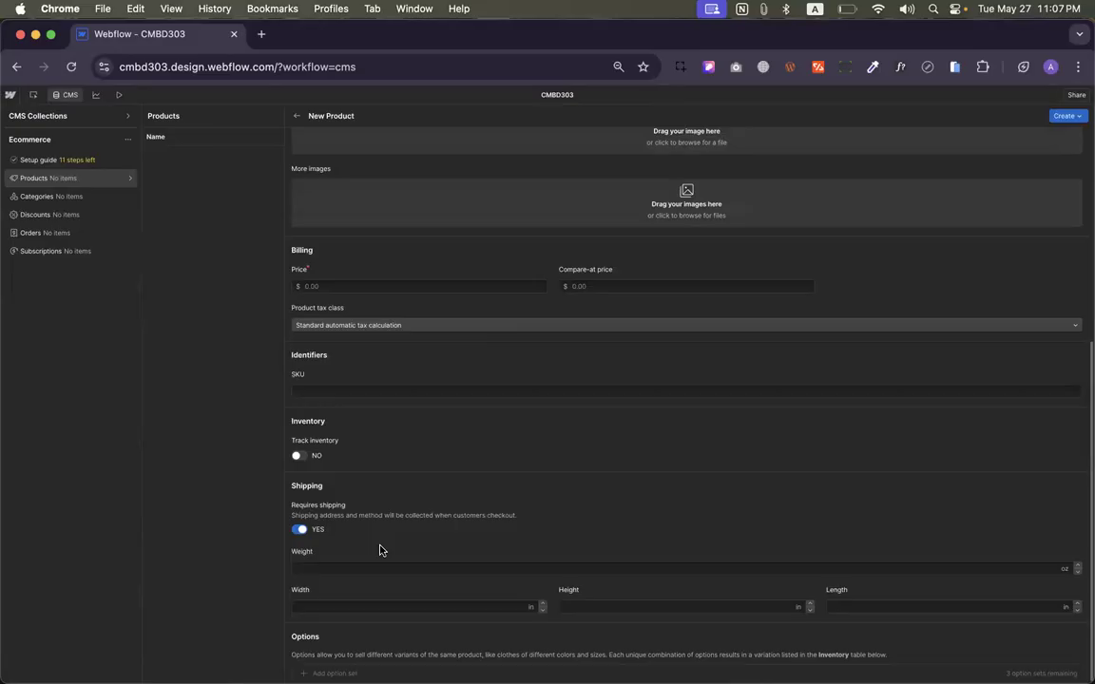
scroll(571, 542, "up", 4)
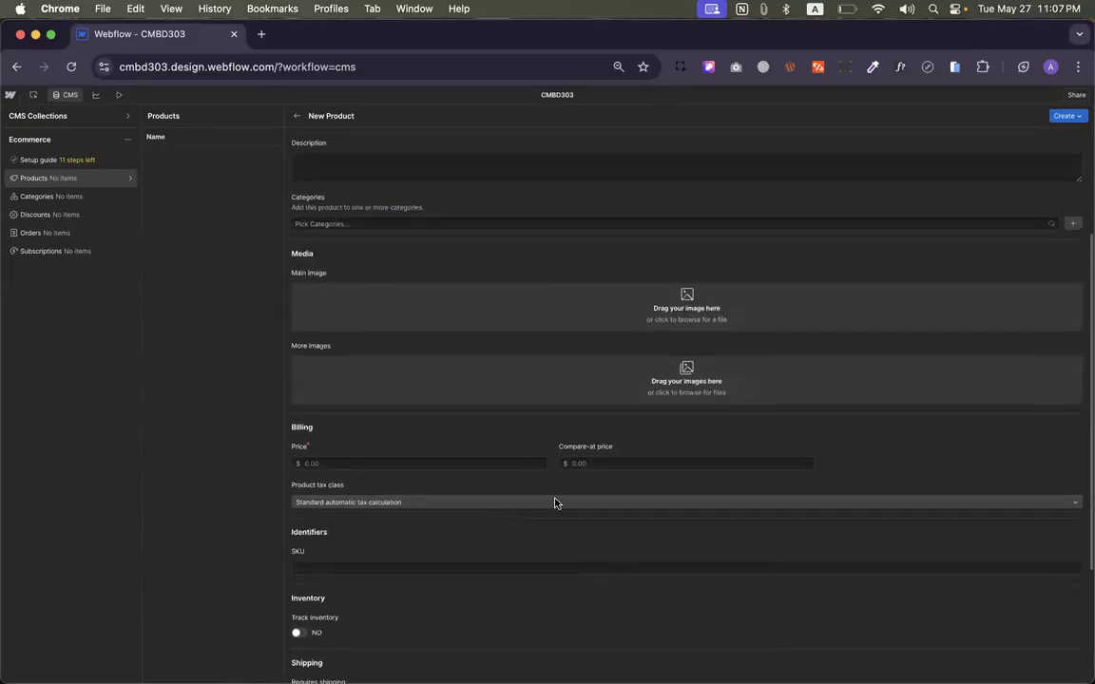
scroll(555, 504, "up", 4)
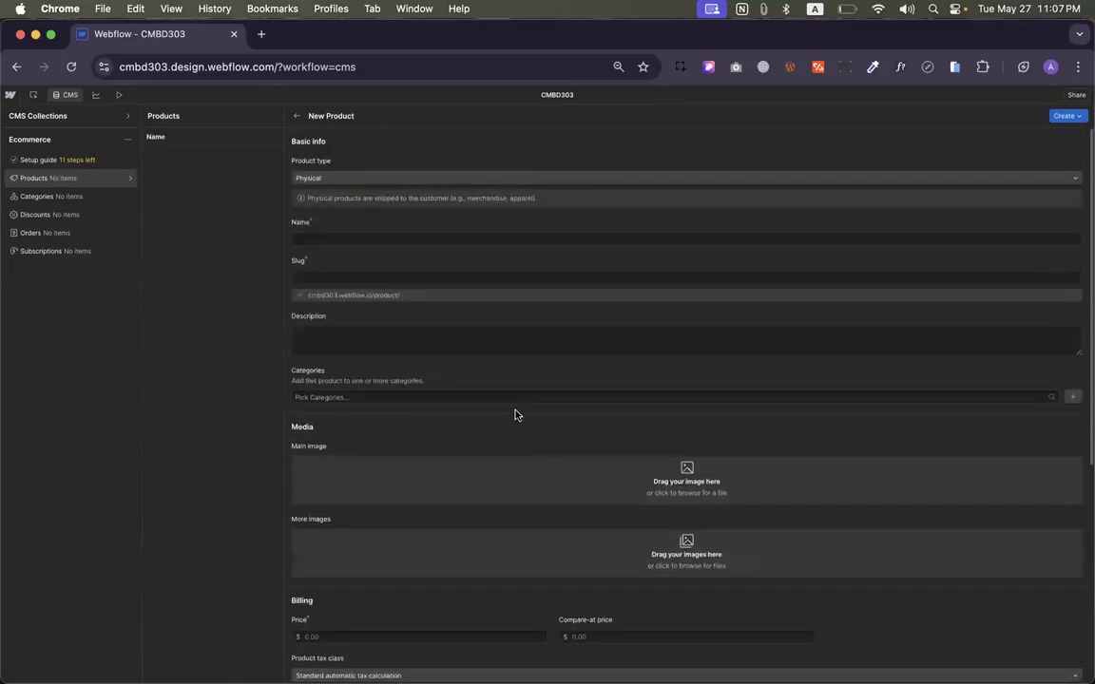
scroll(515, 415, "down", 8)
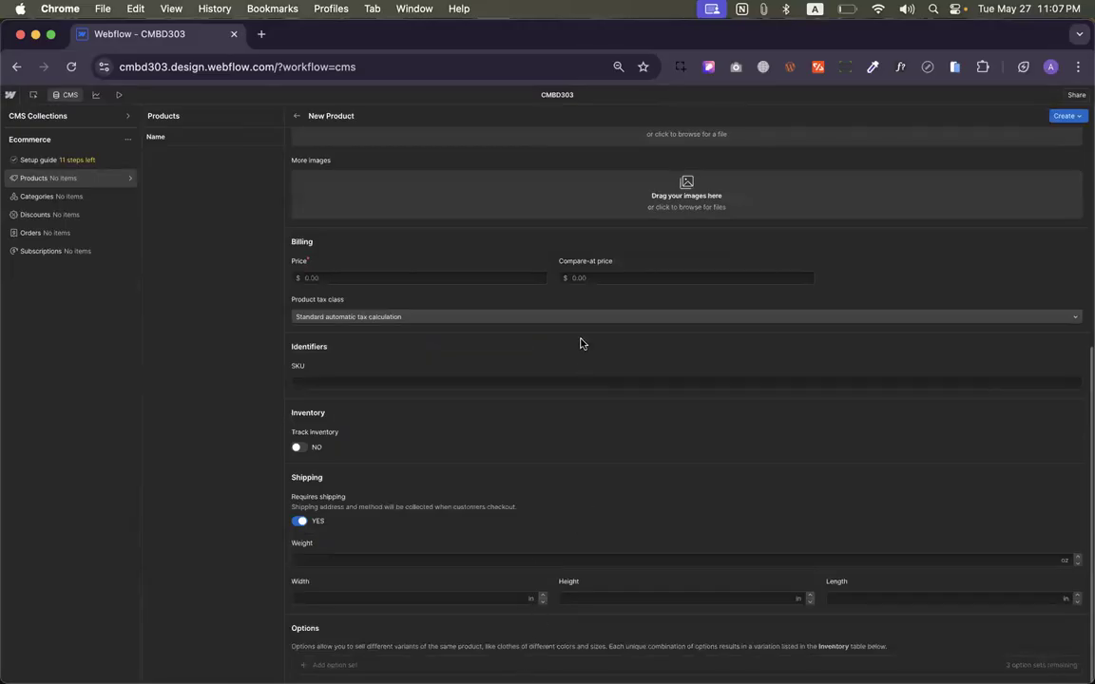
scroll(458, 499, "up", 8)
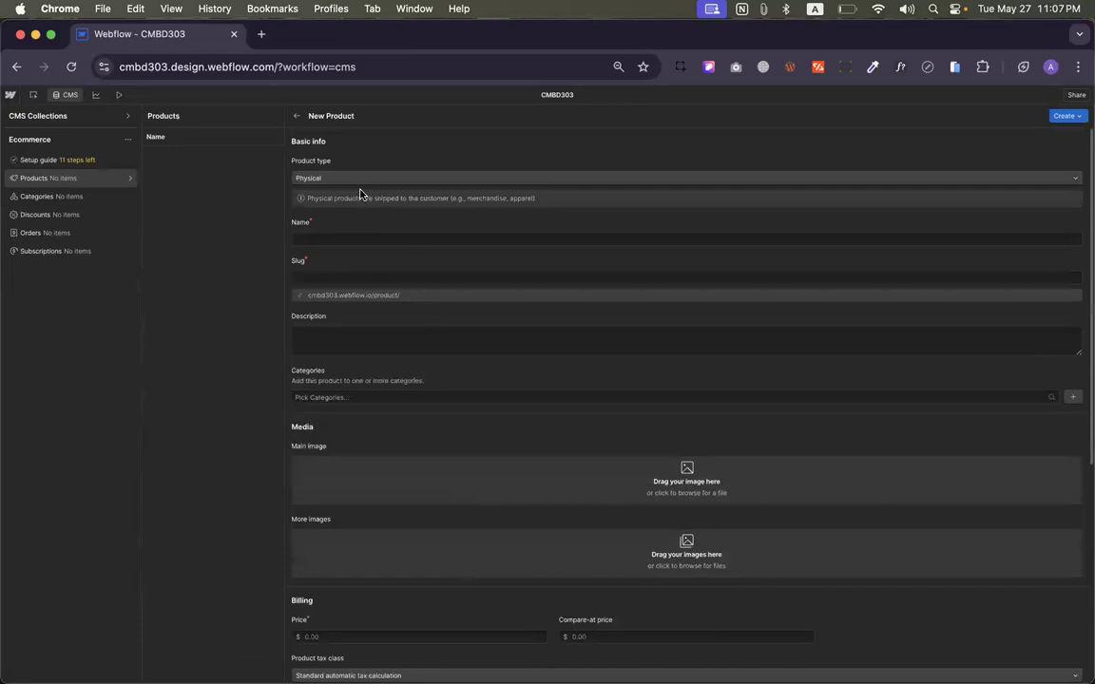
Reopen the Products collection settings and examine the available product types without changing the Physical type
left_click(129, 177)
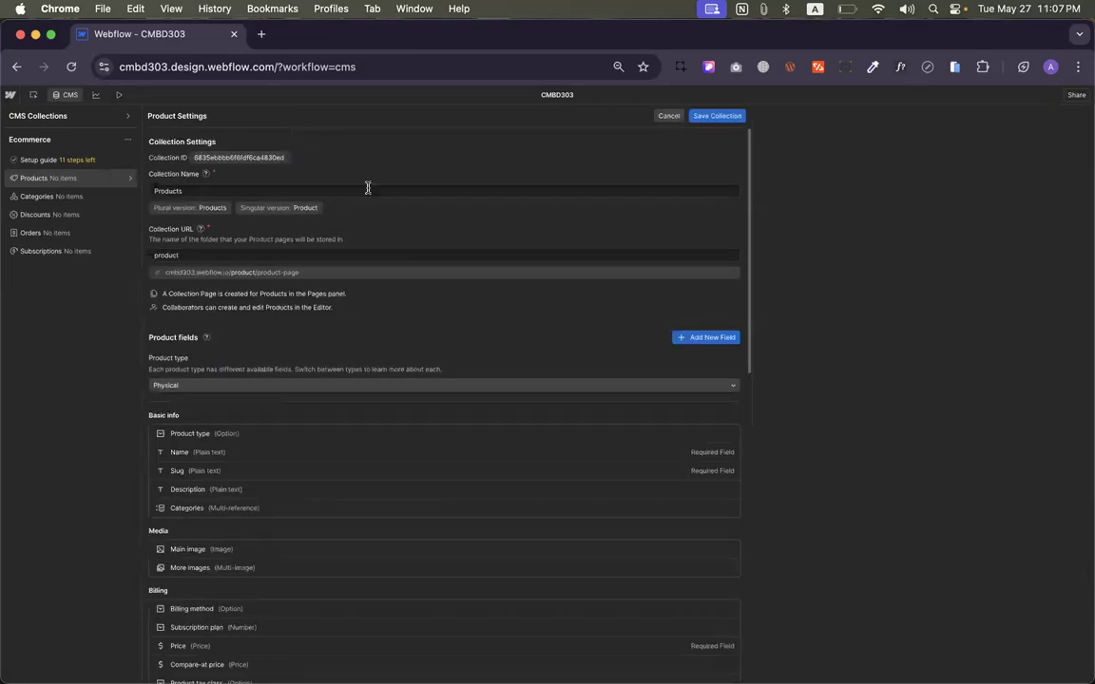
left_click(164, 386)
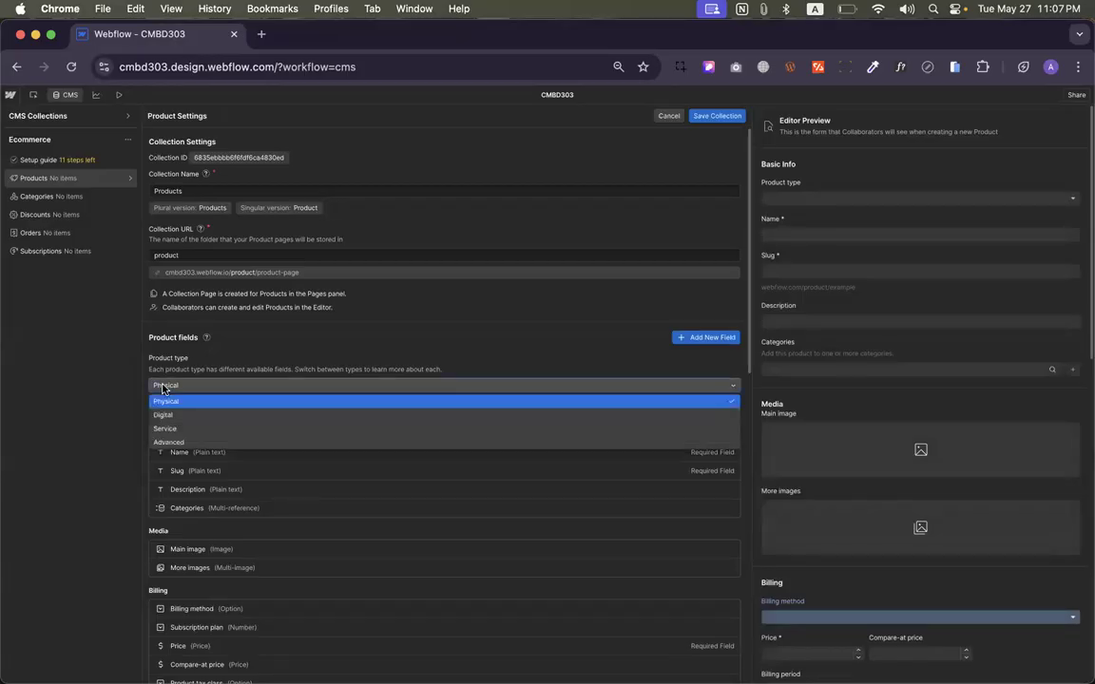
left_click(207, 368)
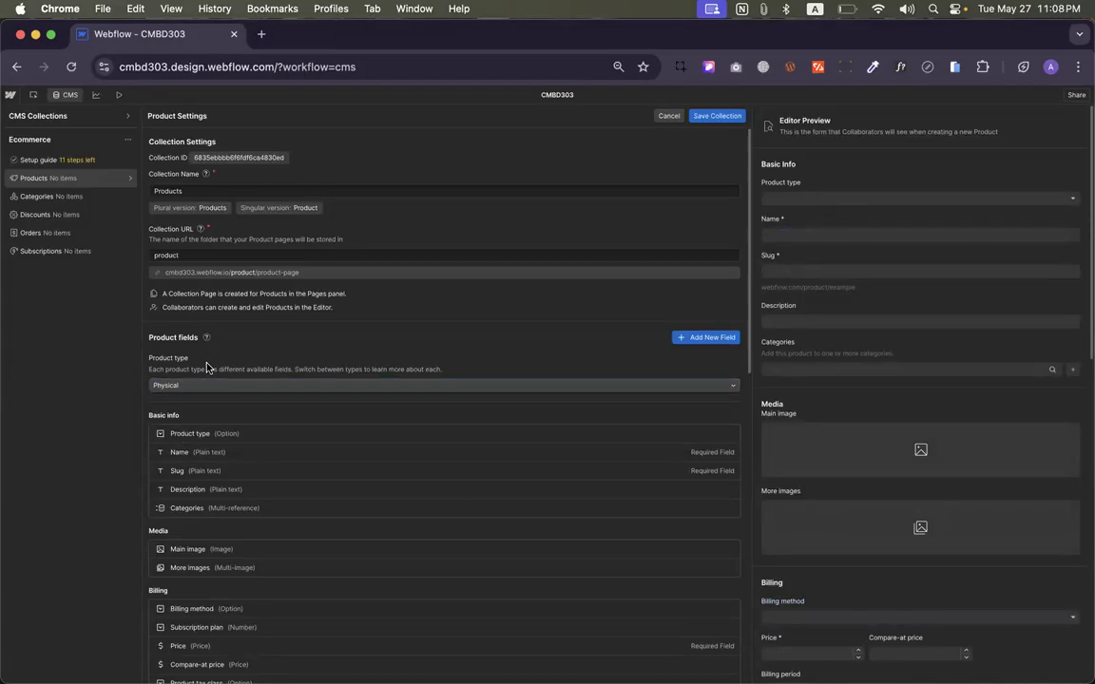
left_click(260, 384)
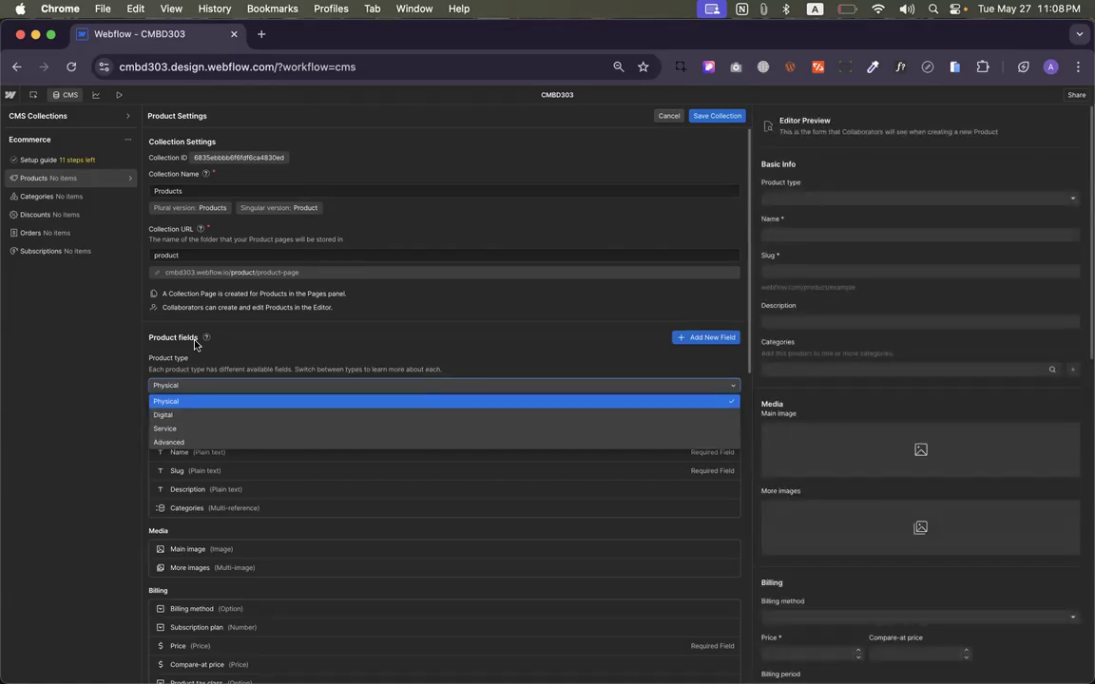
left_click(74, 178)
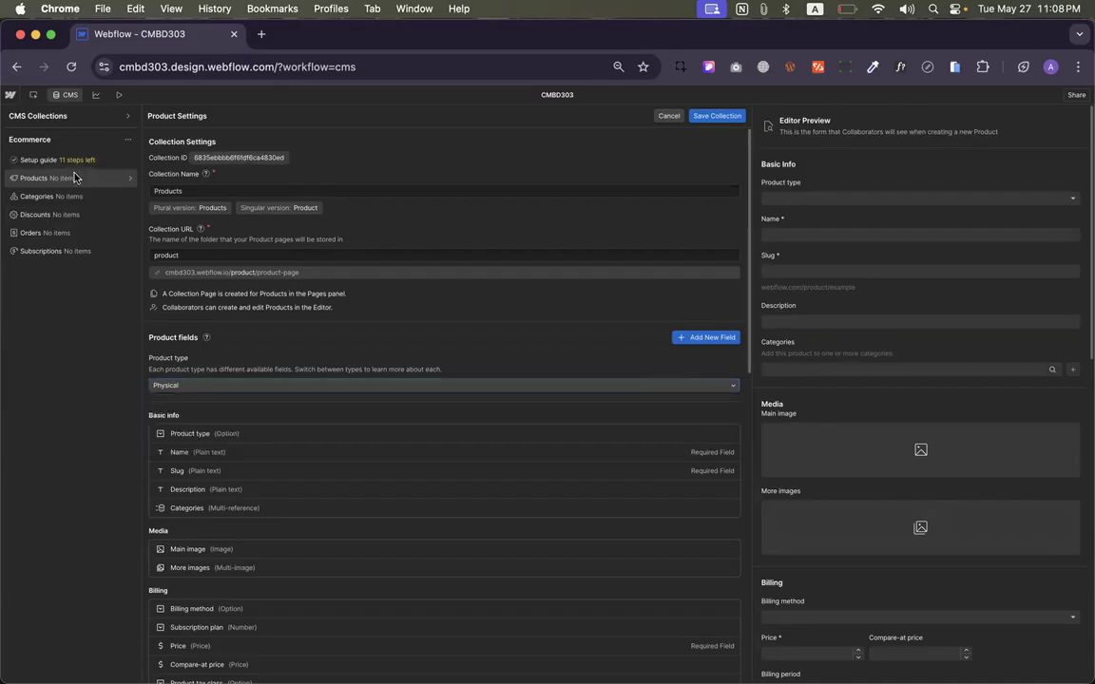
Return to the Products list, start another new product and review its billing, inventory, shipping and options sections
left_click(74, 177)
left_click(1063, 116)
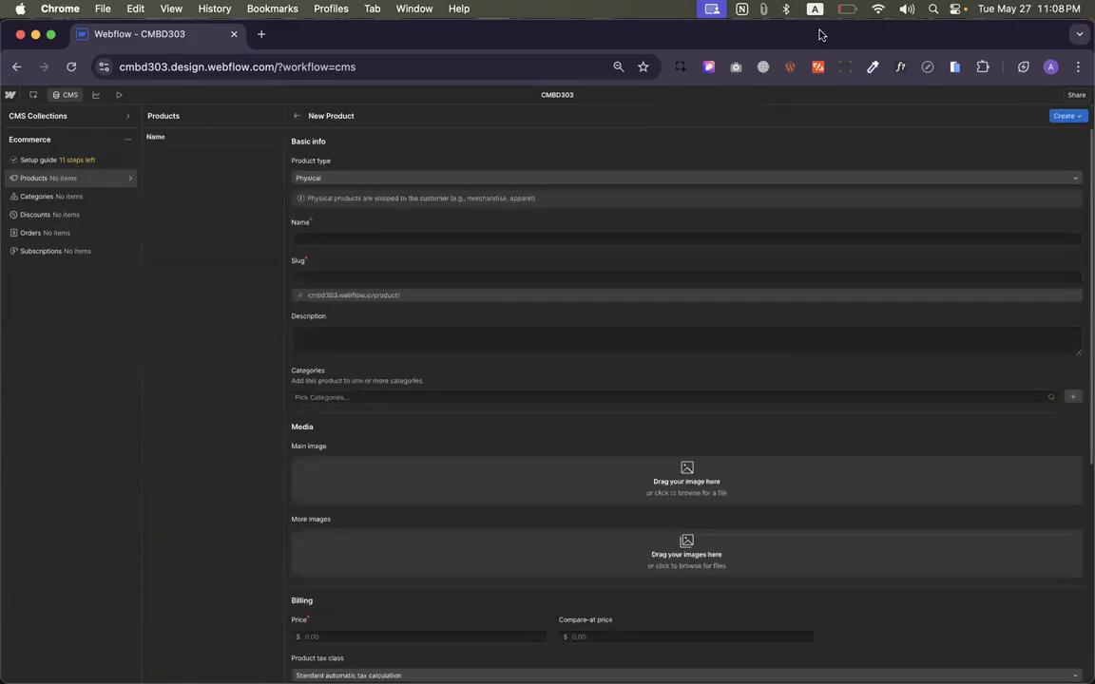
scroll(410, 355, "down", 1)
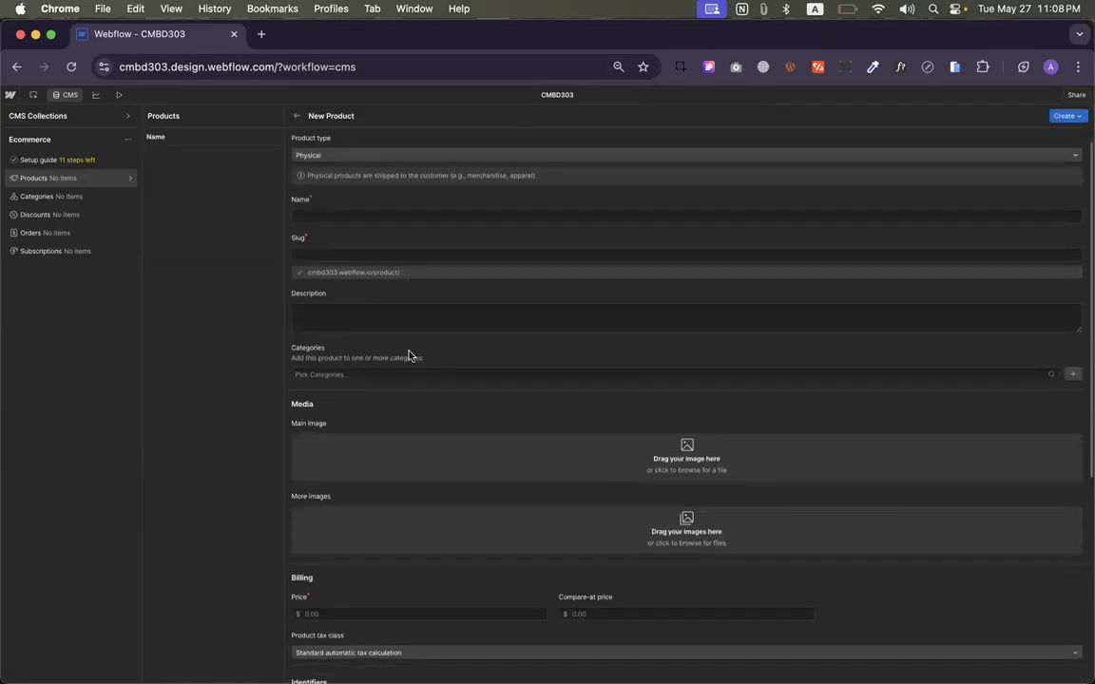
scroll(411, 356, "down", 5)
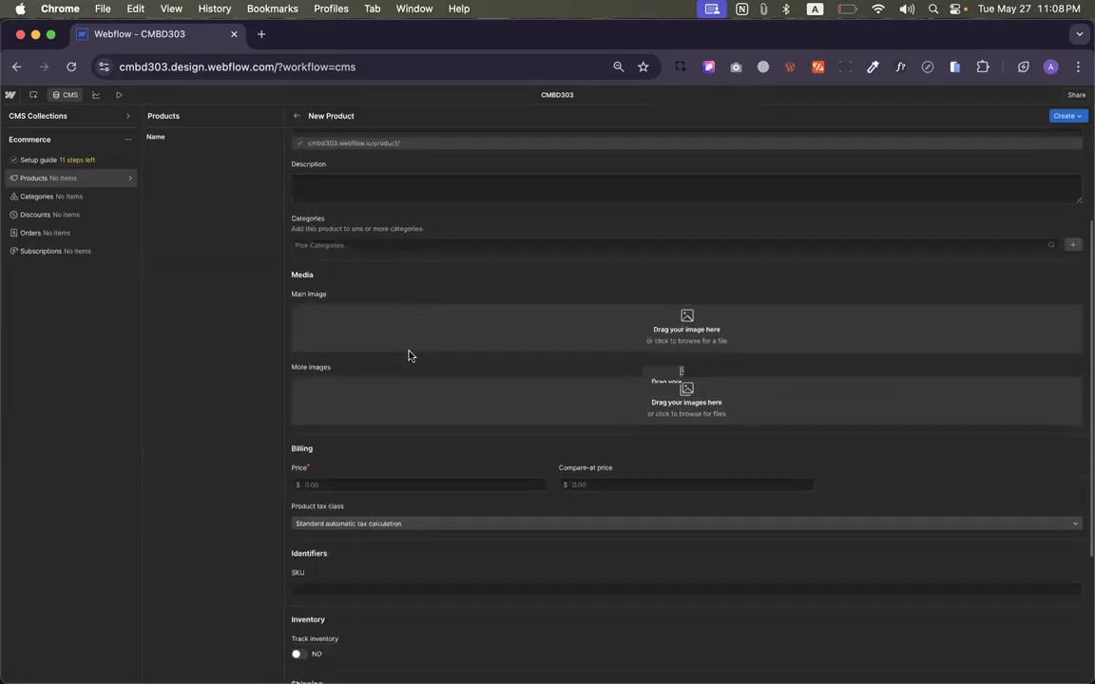
scroll(411, 355, "down", 8)
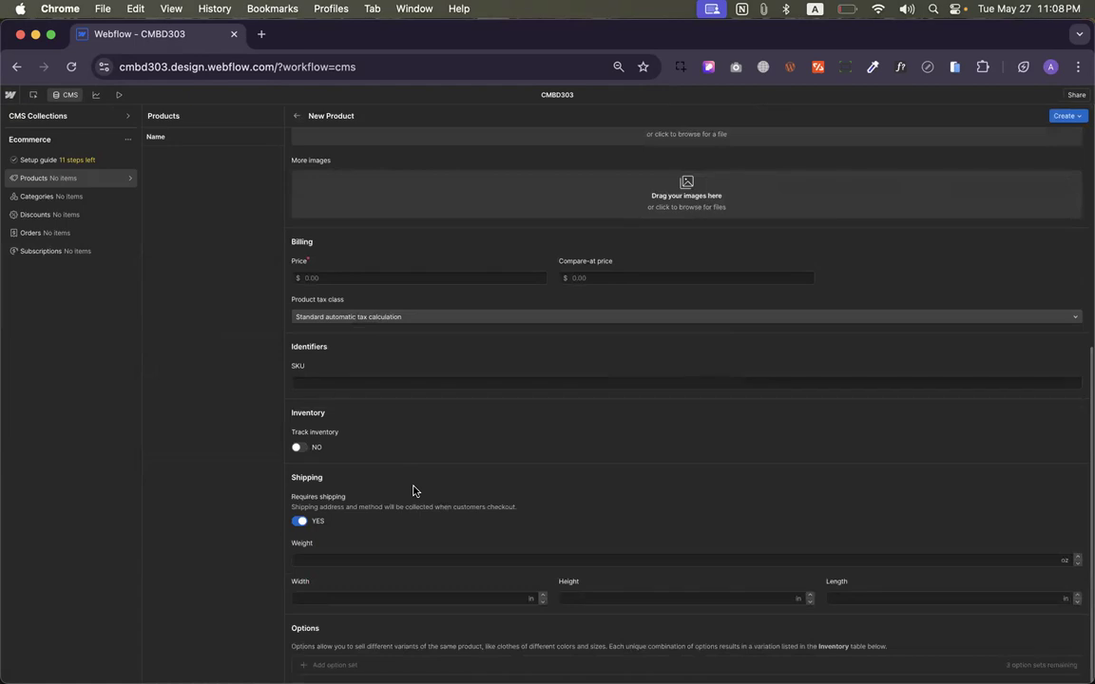
scroll(413, 490, "up", 14)
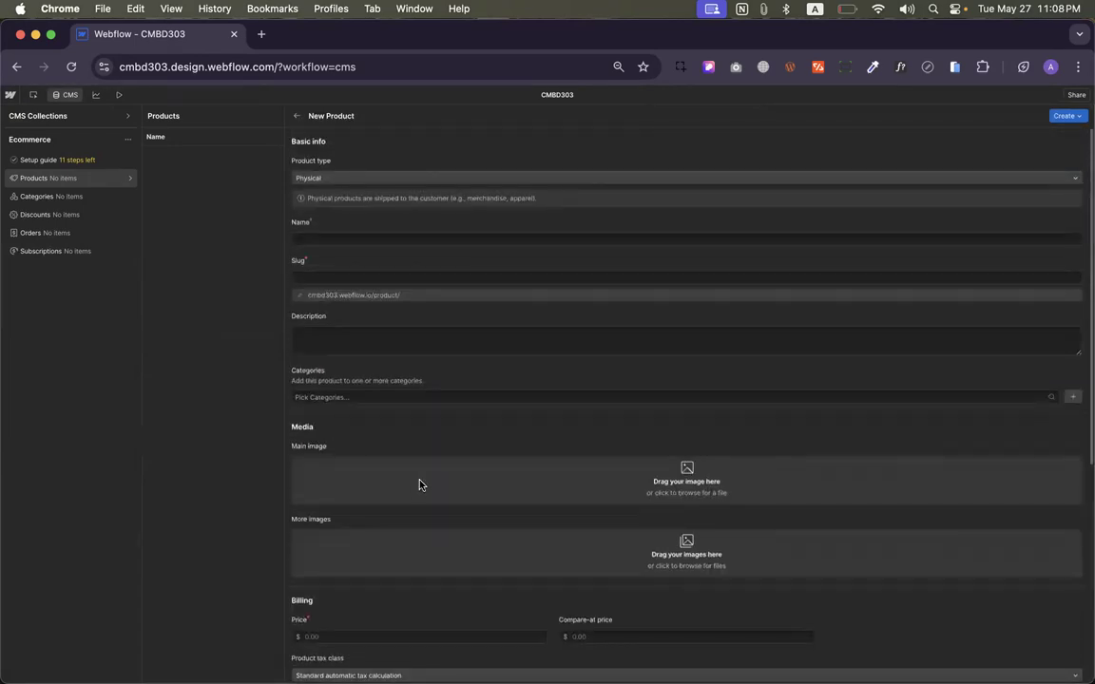
Review the new product form from basic info to options, reducing the page zoom to 67%
scroll(394, 349, "down", 3)
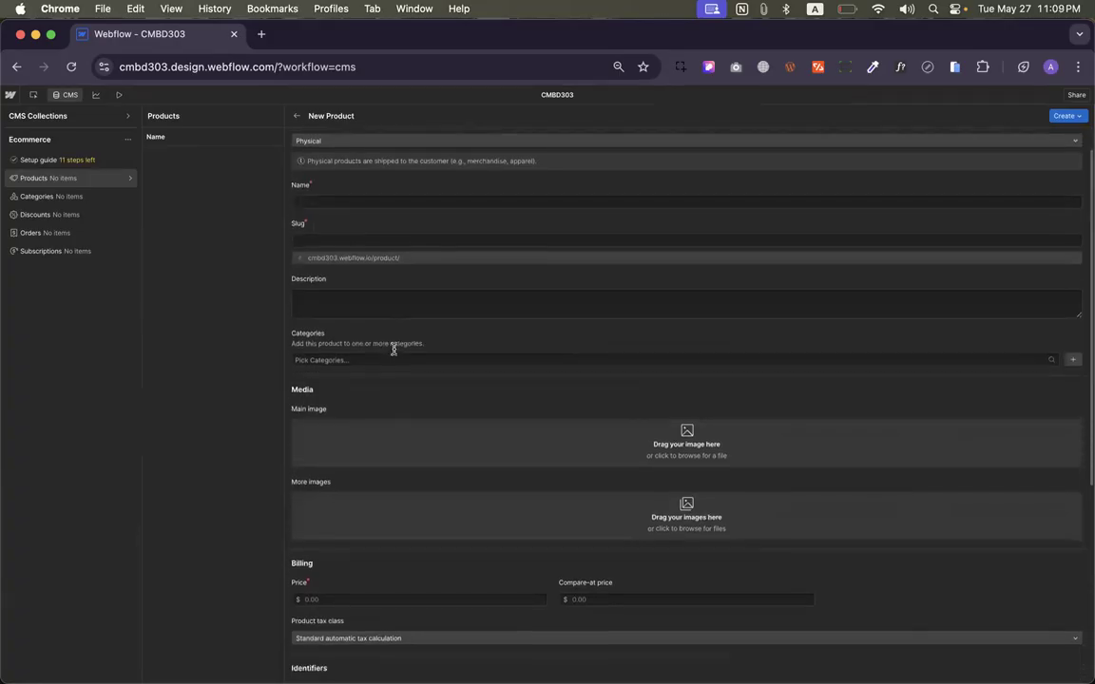
scroll(394, 350, "down", 11)
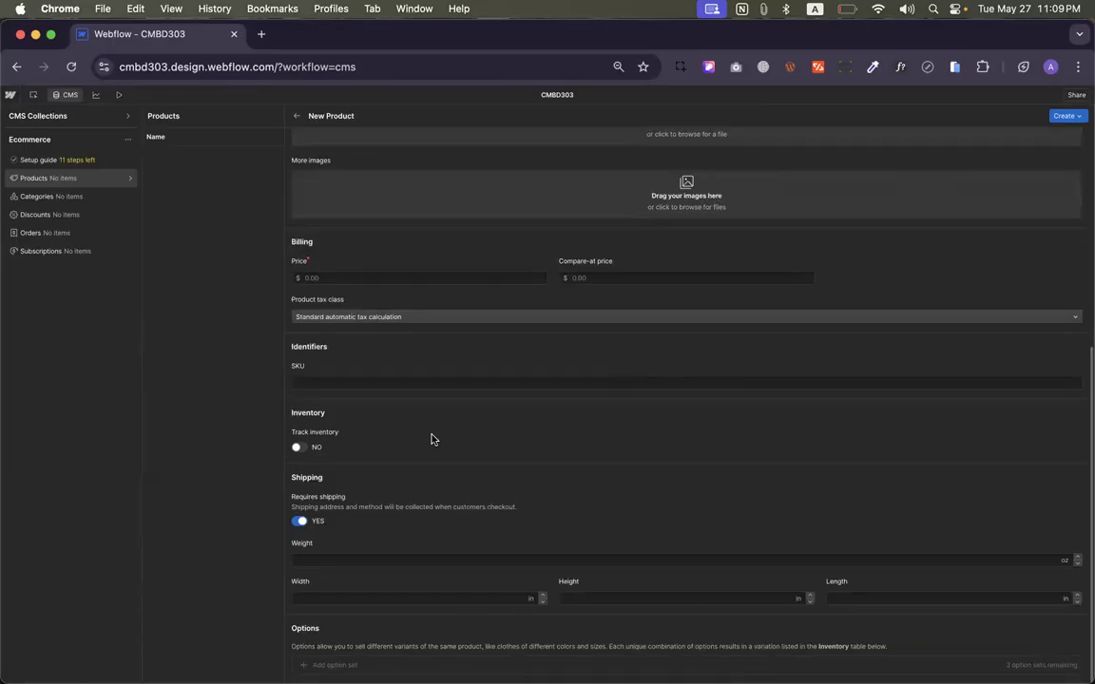
key("super+minus")
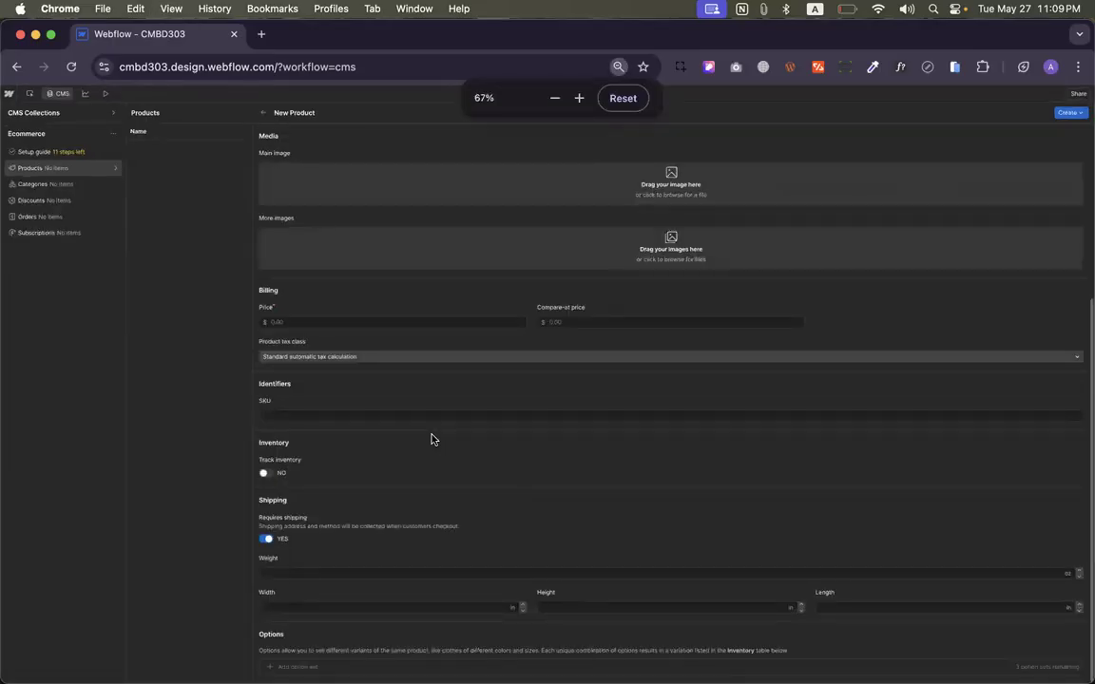
scroll(431, 439, "up", 10)
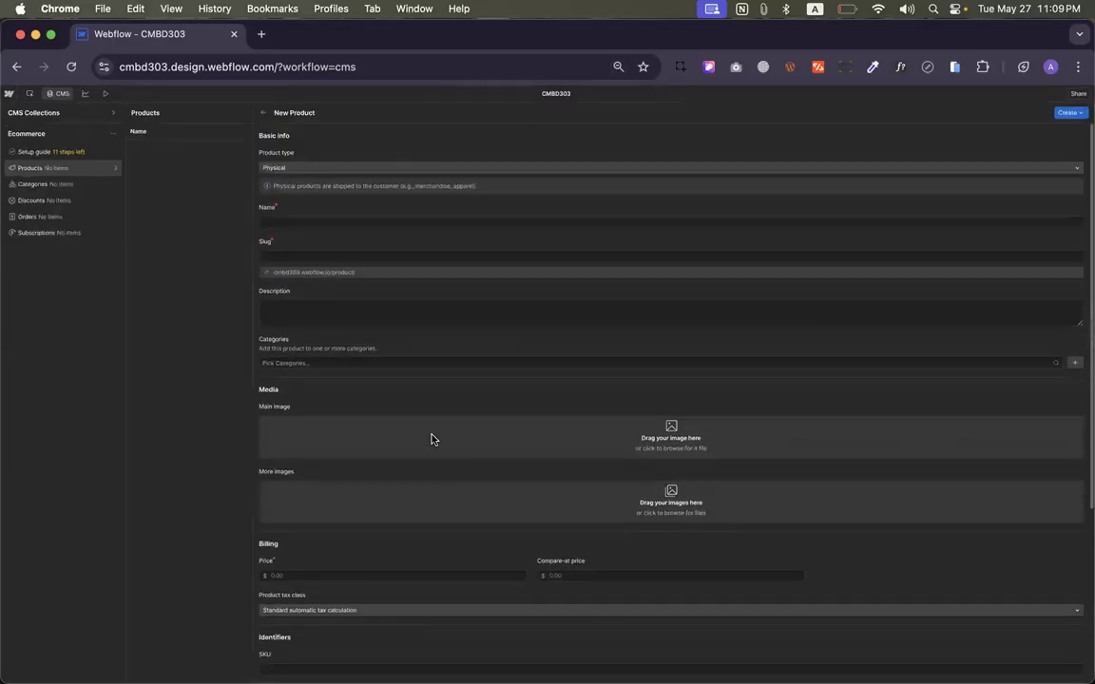
Reopen the Products collection settings, look through the product and custom fields, and search the page for "ram"
left_click(116, 171)
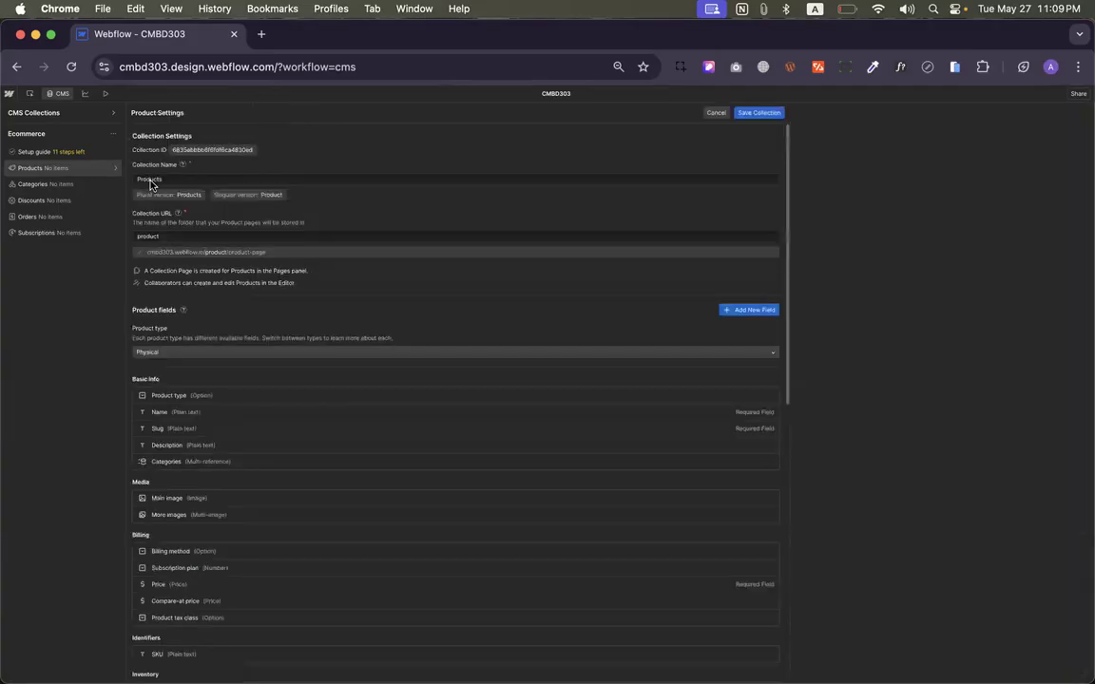
scroll(321, 428, "down", 10)
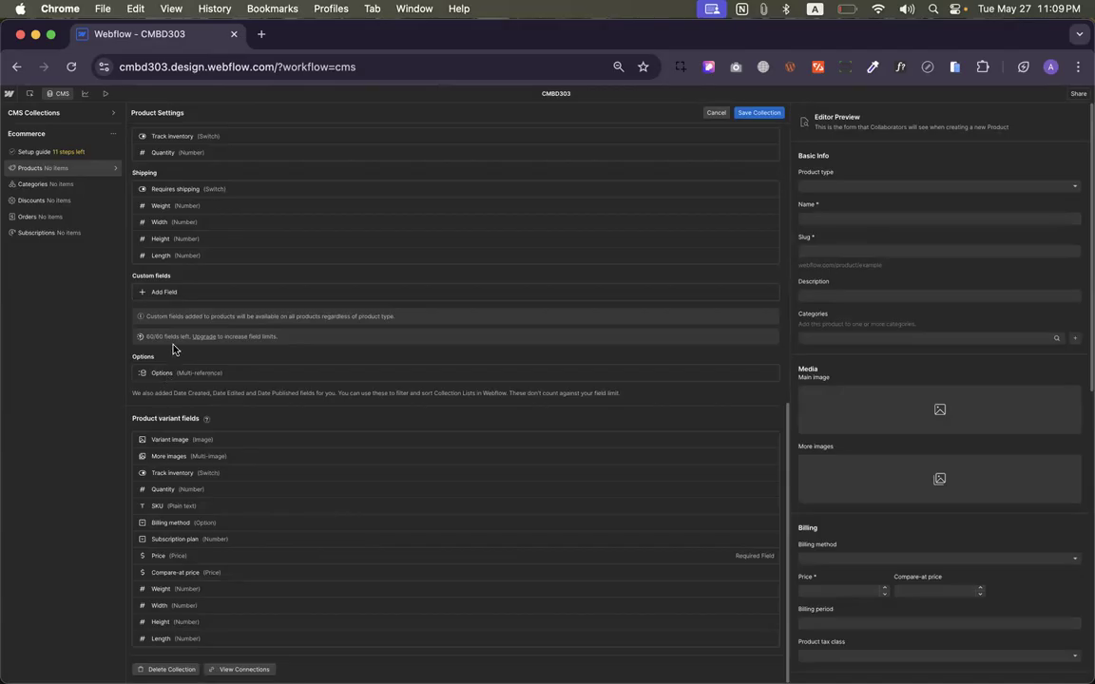
scroll(193, 370, "up", 3)
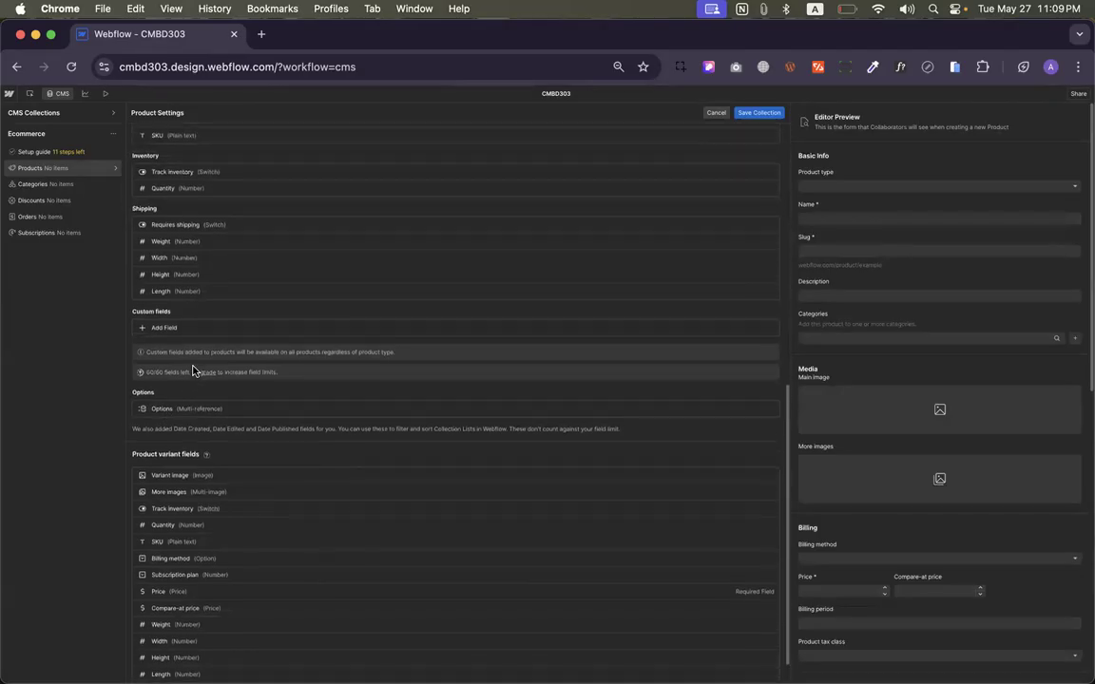
scroll(193, 371, "up", 5)
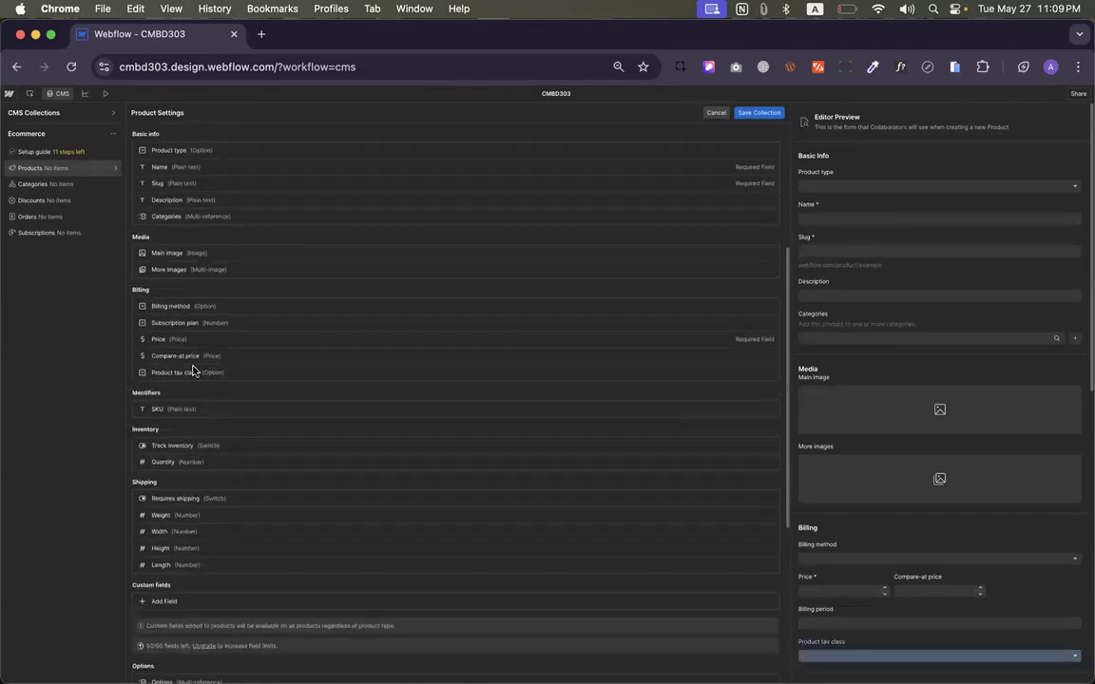
scroll(193, 371, "down", 8)
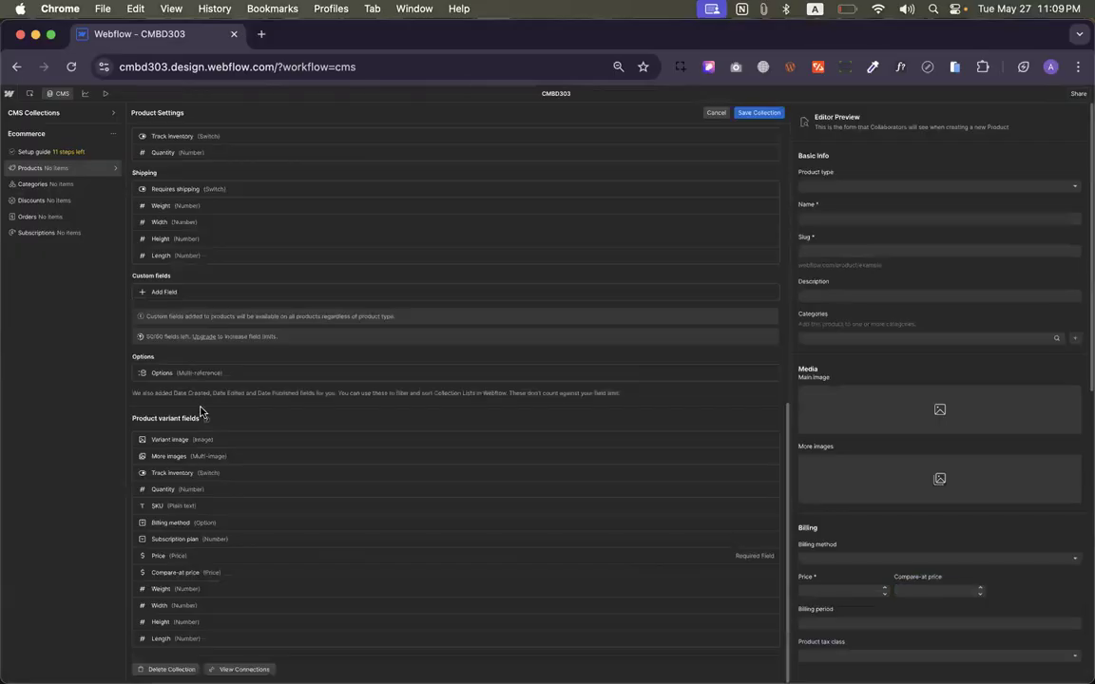
scroll(200, 411, "up", 6)
scroll(199, 411, "up", 2)
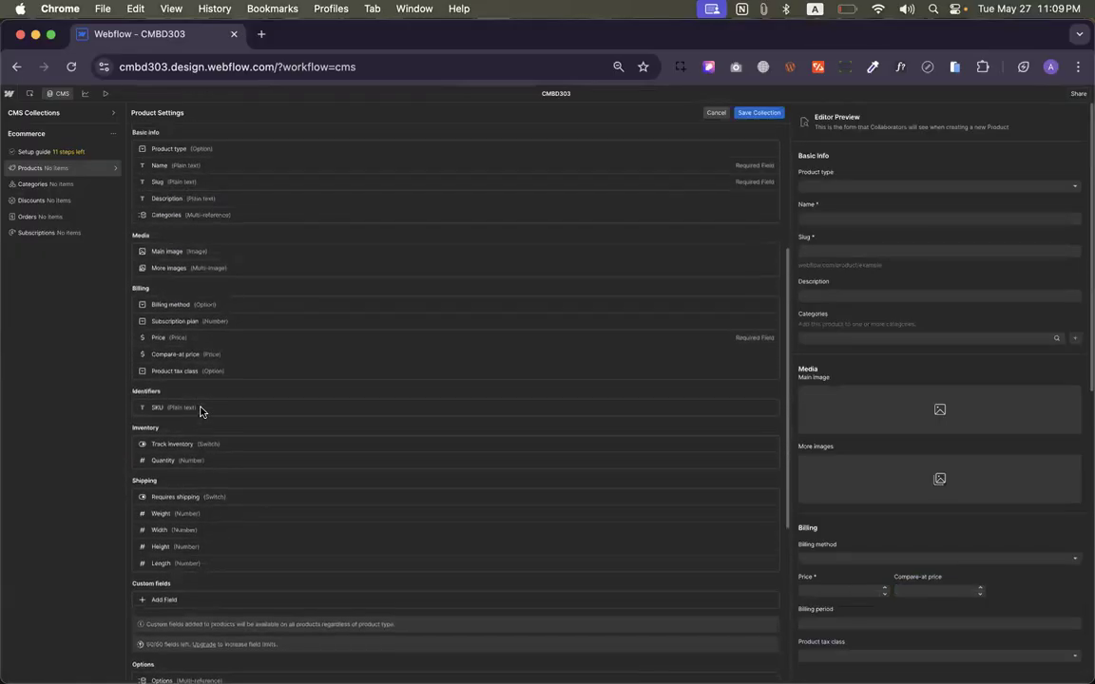
key("cmd+f")
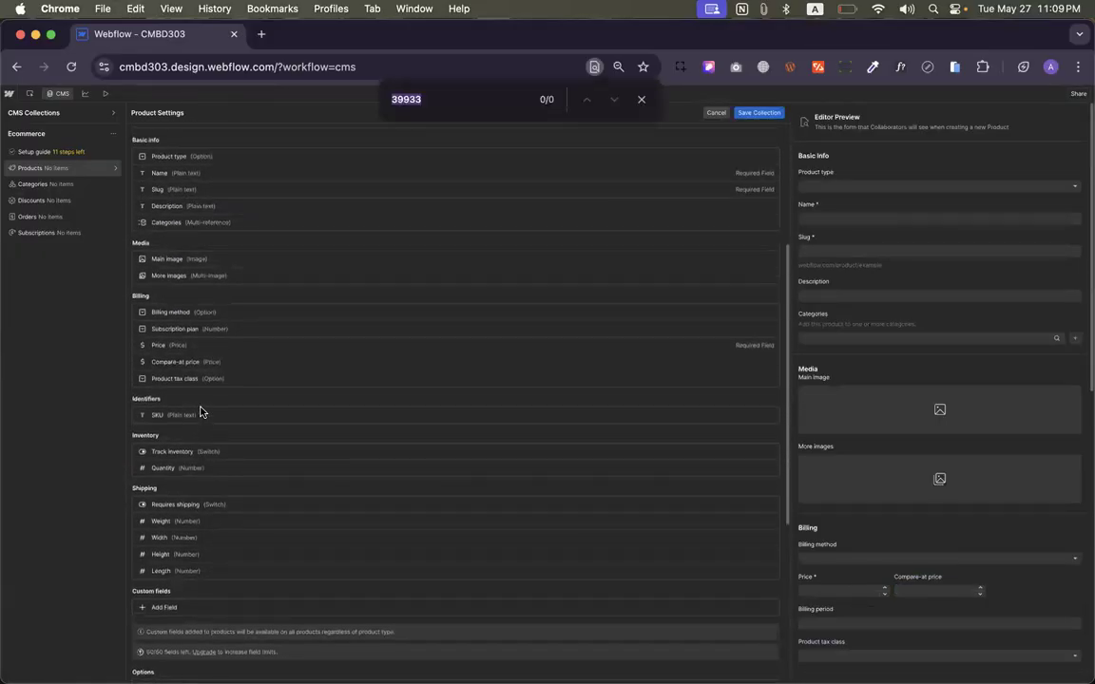
type("ram")
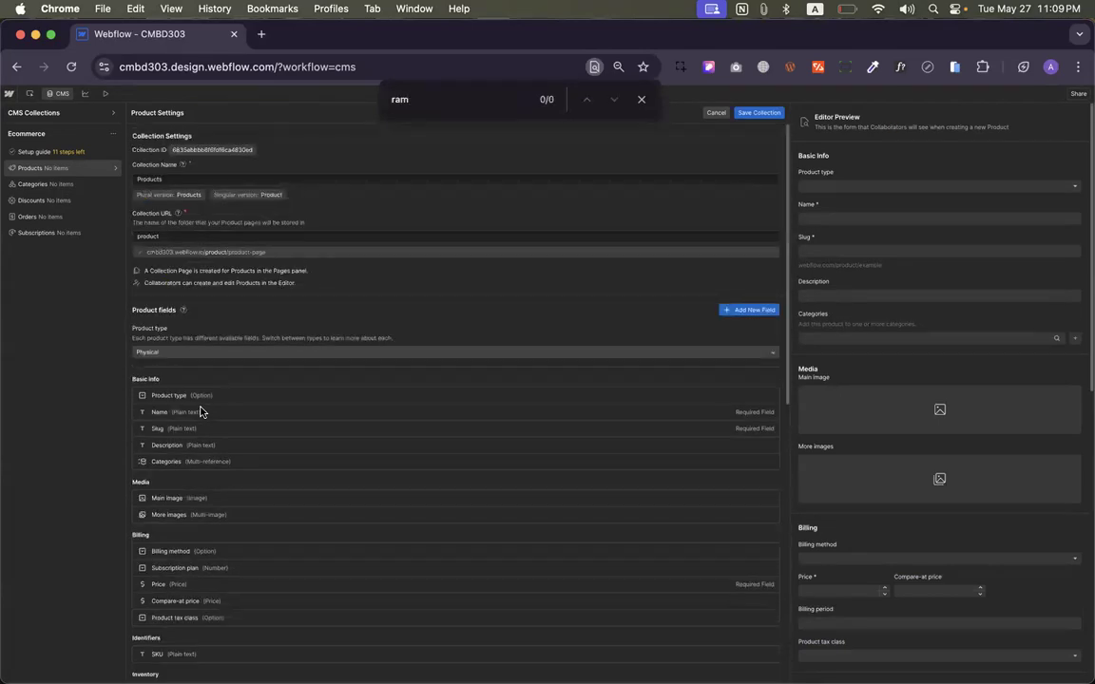
Add a new custom field of the Option type to the Products collection and label it RAM
left_click(731, 310)
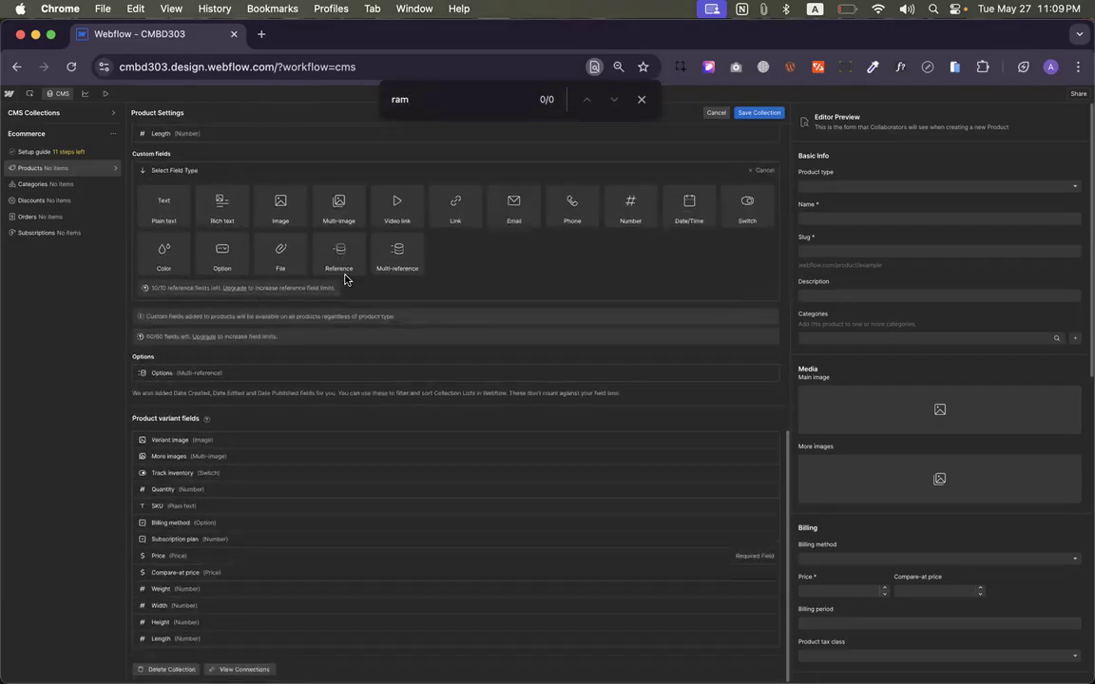
mouse_move(671, 216)
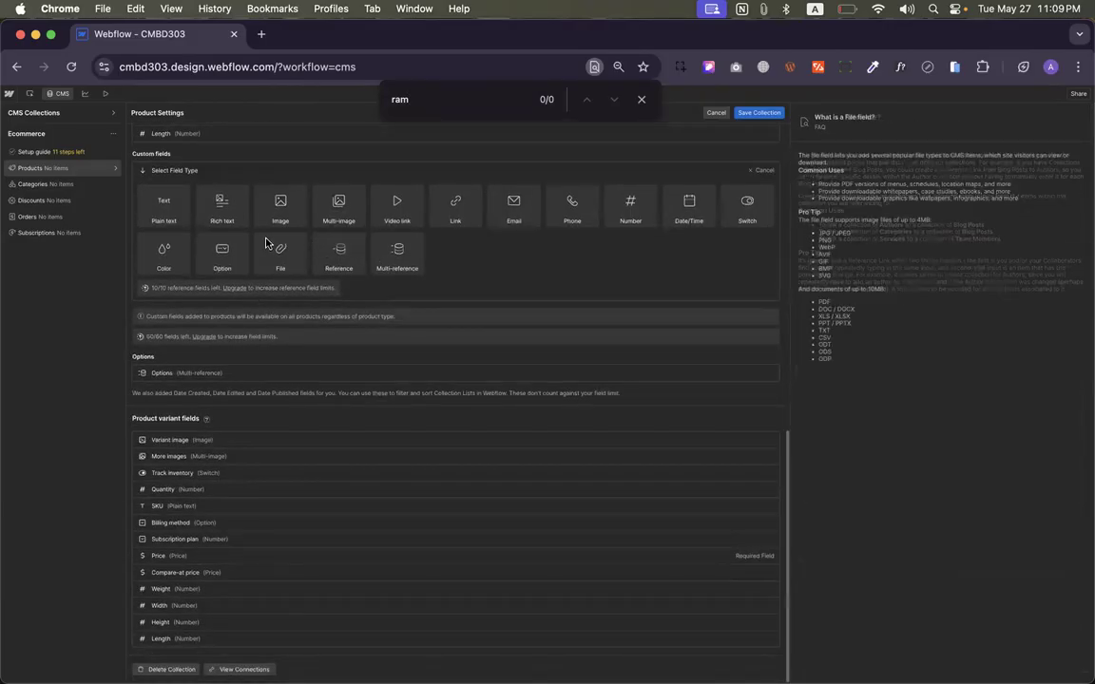
left_click(218, 249)
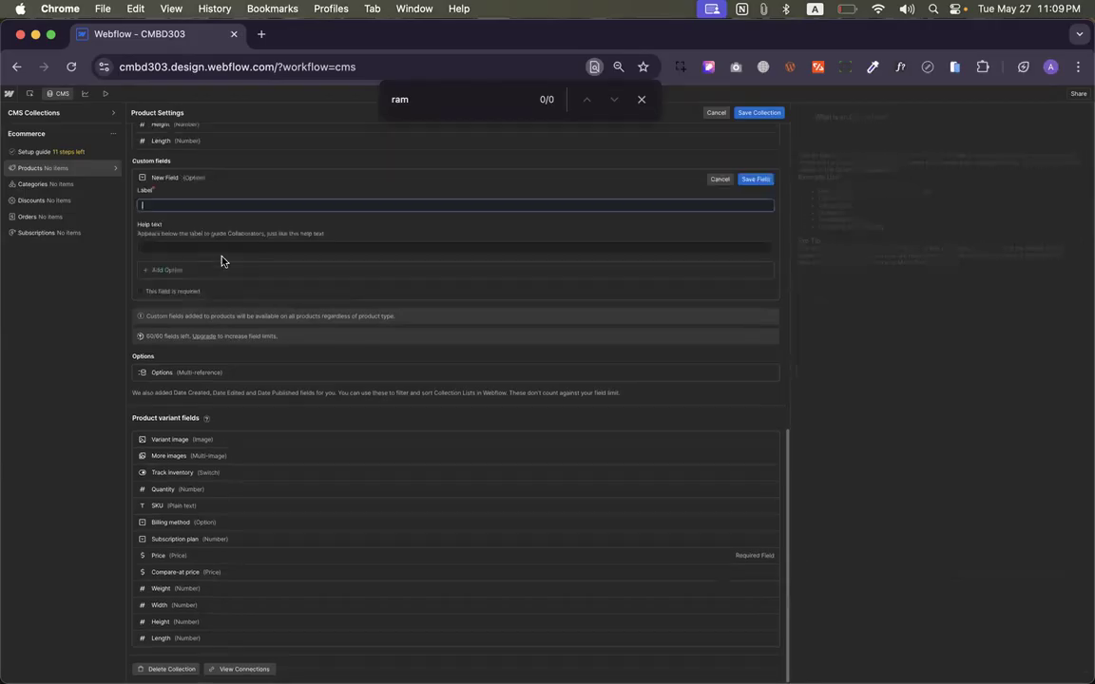
type("RA")
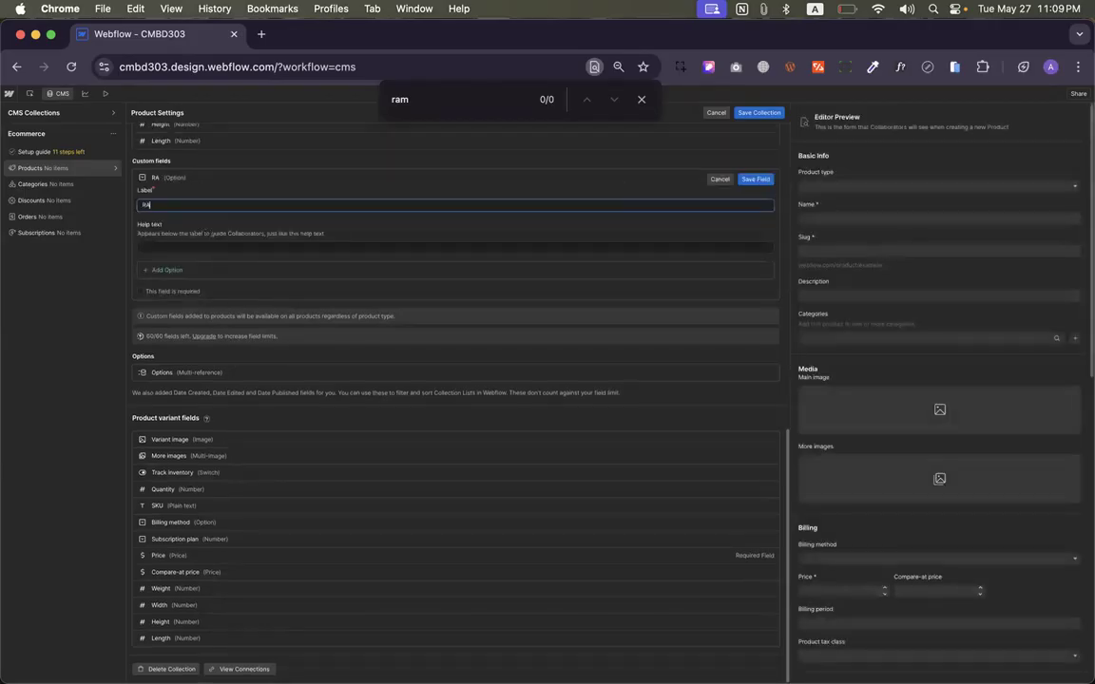
type("M")
Add the choices 8GB and 16GB to the RAM field, saving both the field and the Products collection
left_click(169, 270)
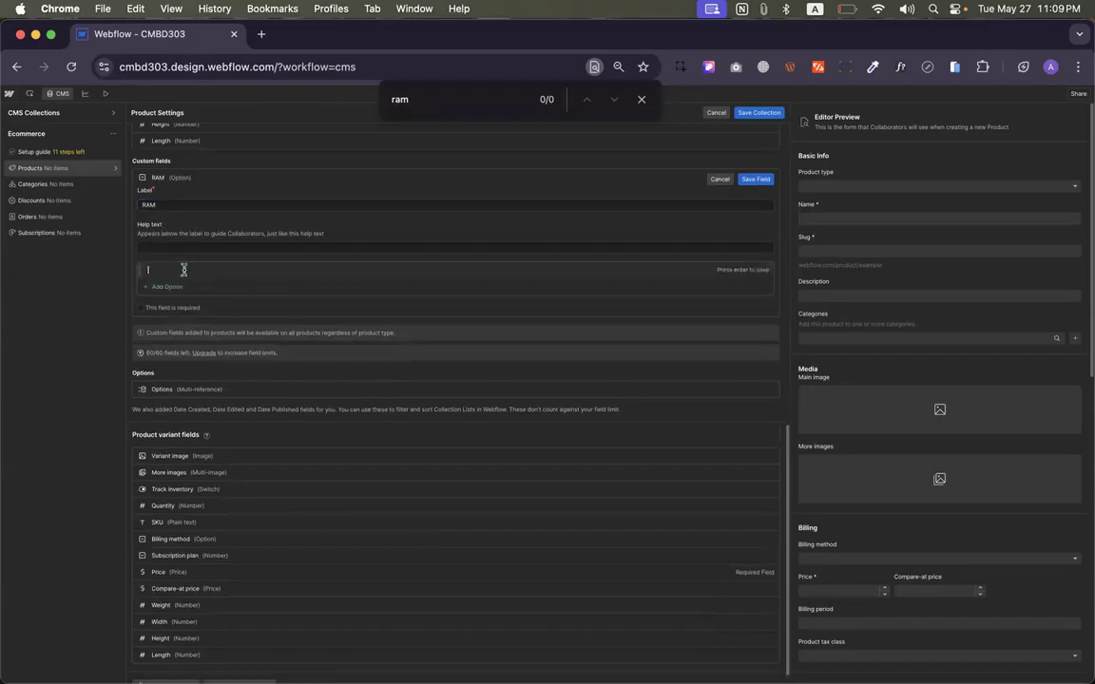
type("8")
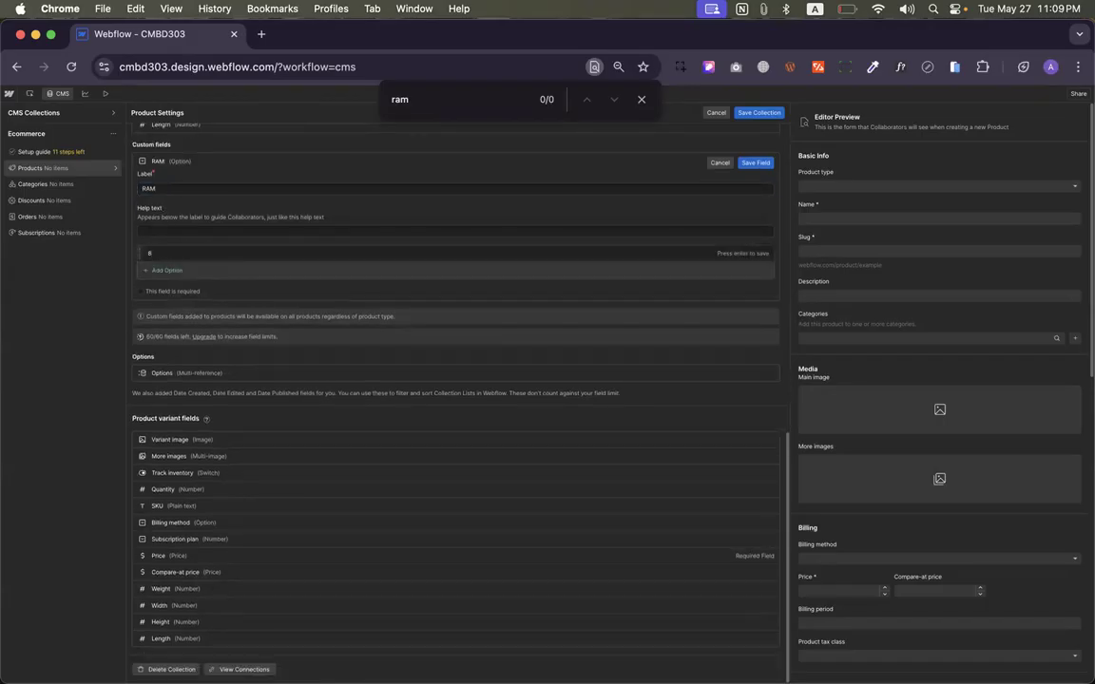
type("GB")
left_click(168, 270)
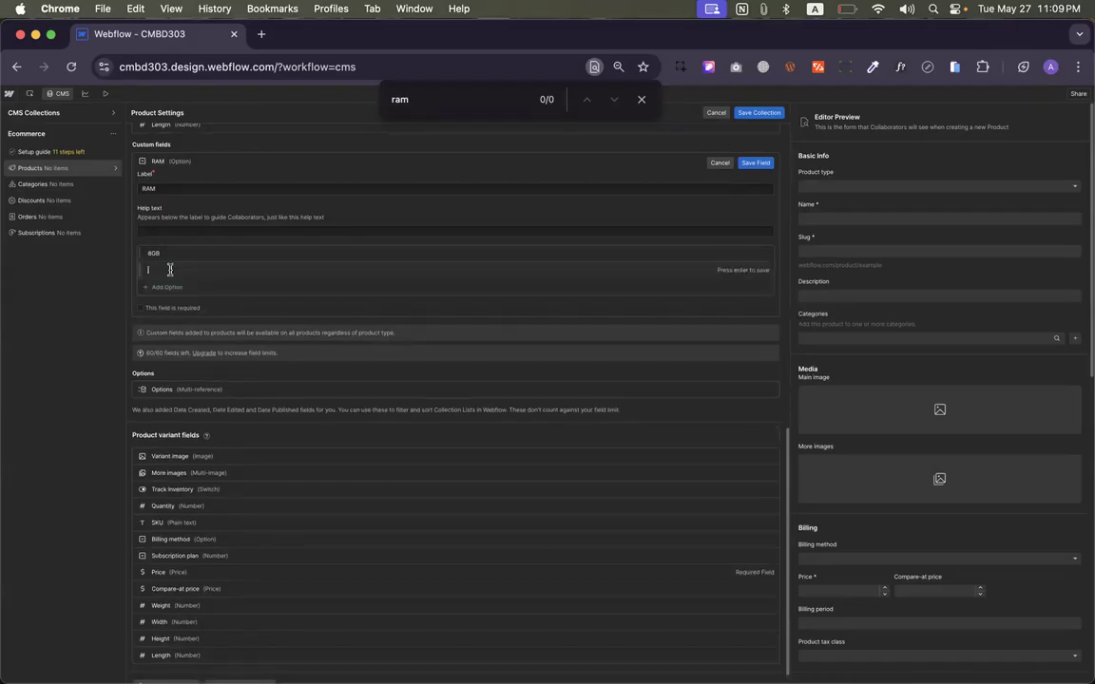
type("16GB")
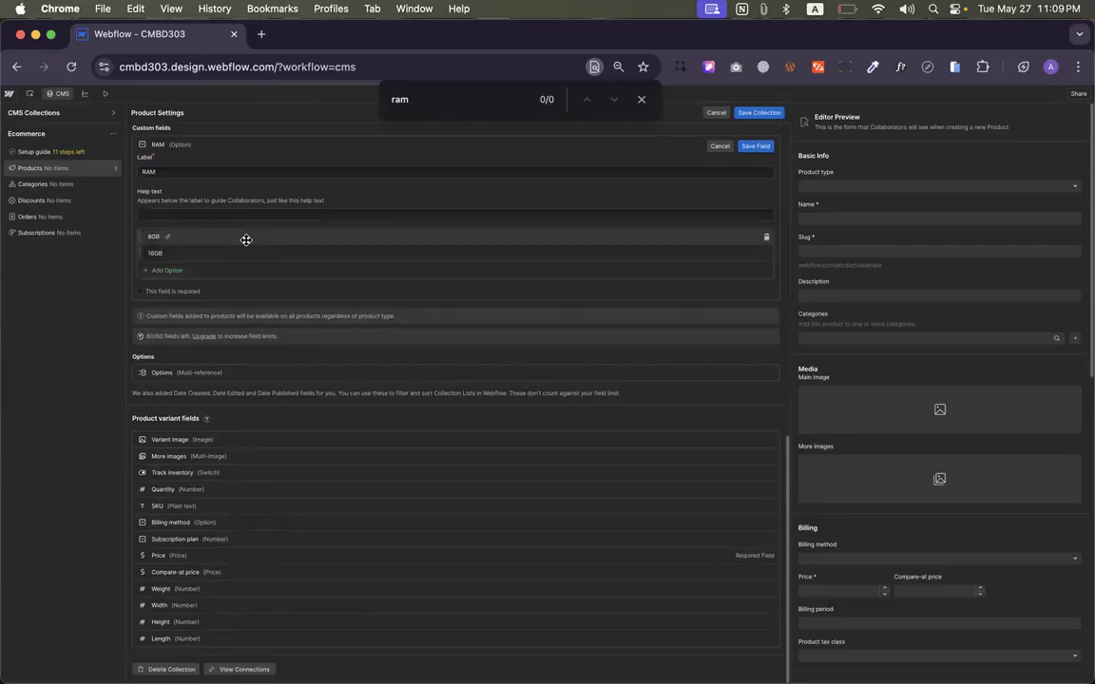
left_click(245, 237)
scroll(394, 289, "up", 2)
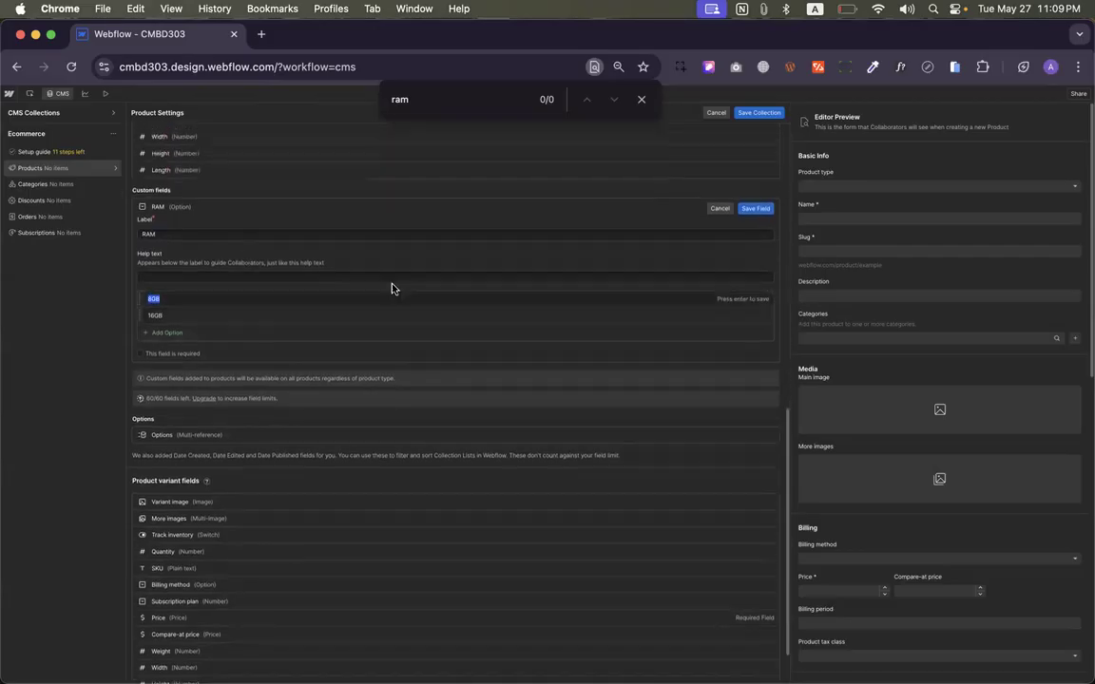
left_click(753, 208)
scroll(491, 286, "up", 1)
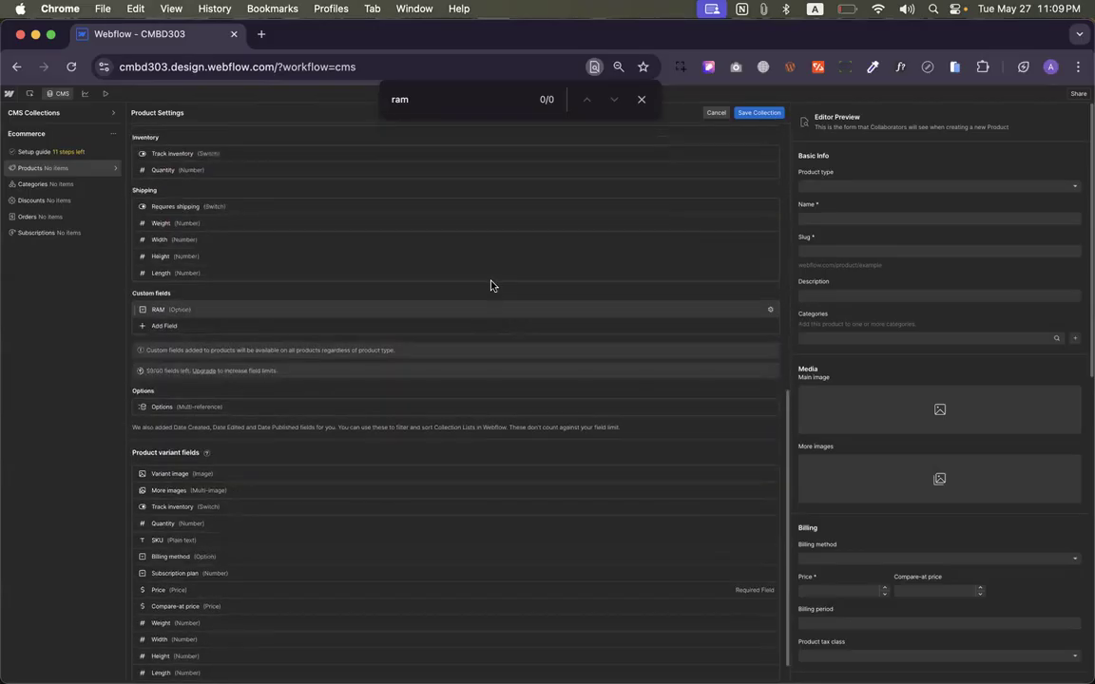
left_click(760, 116)
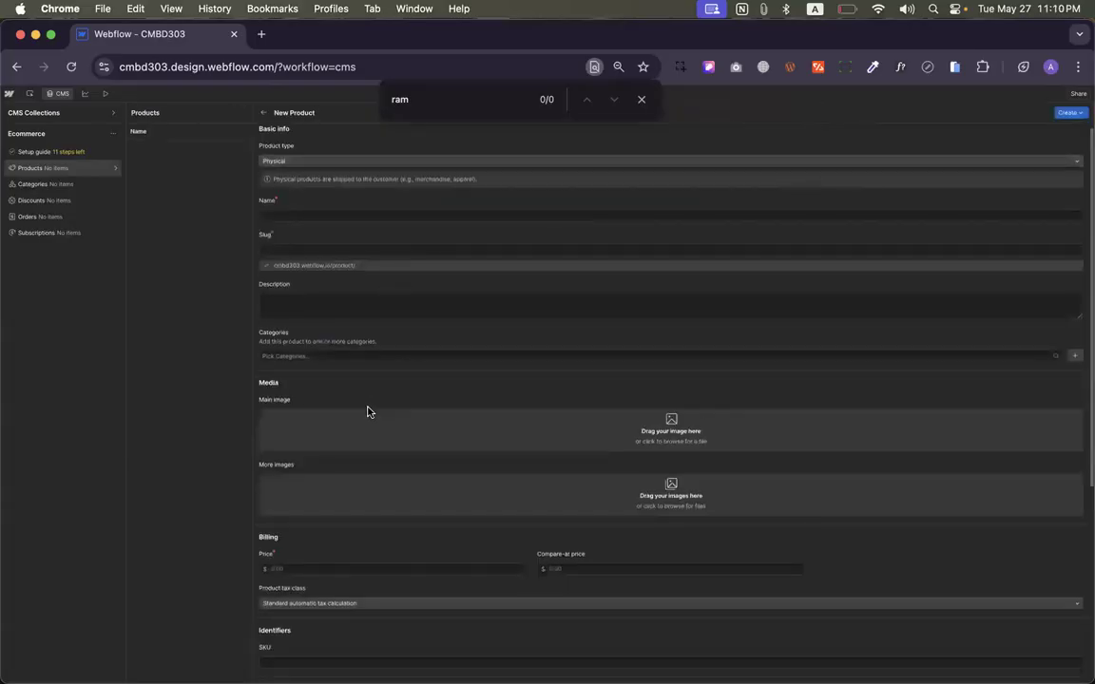
Try the 16GB choice in the new product's RAM custom field, and reset the field to no selection
scroll(369, 411, "down", 5)
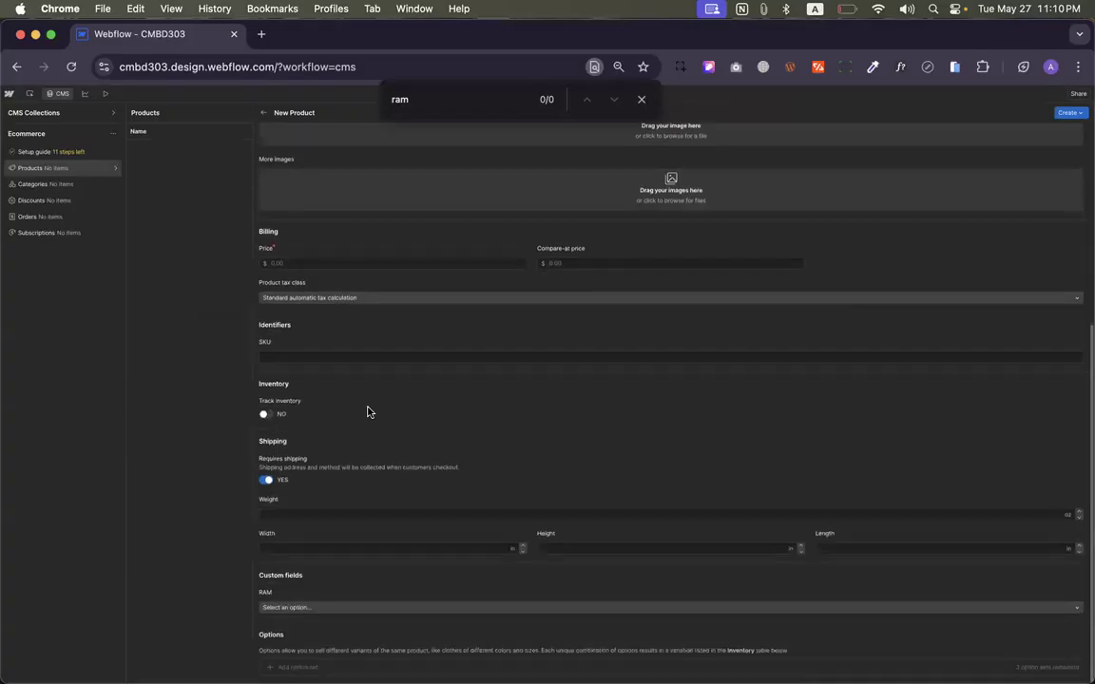
left_click(322, 615)
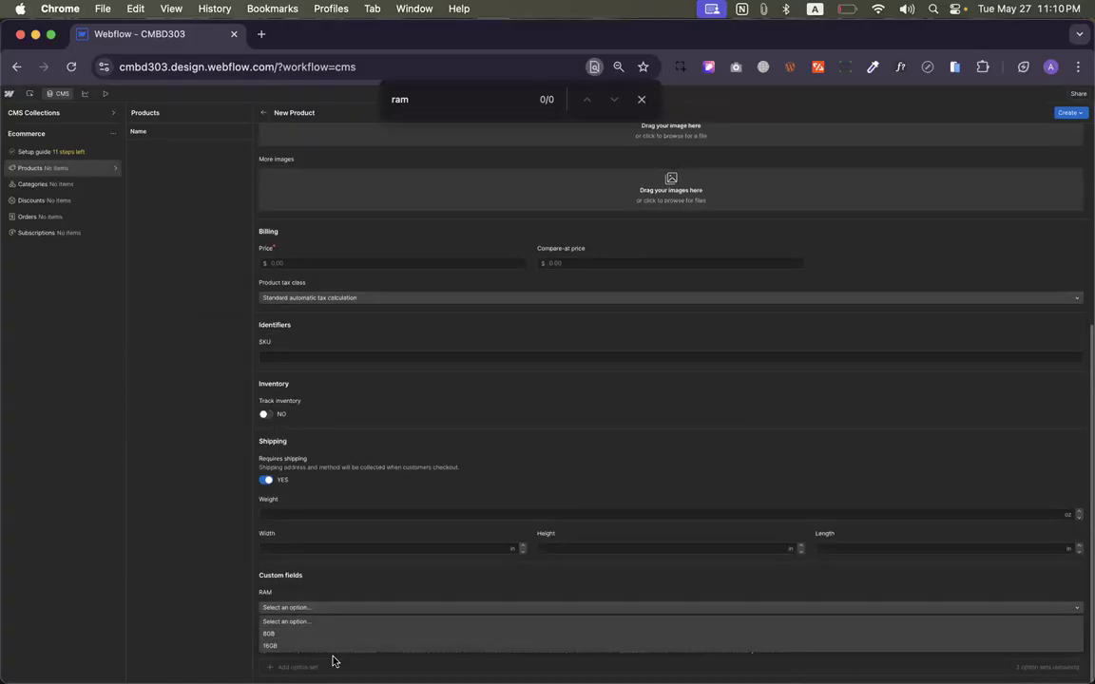
left_click(307, 648)
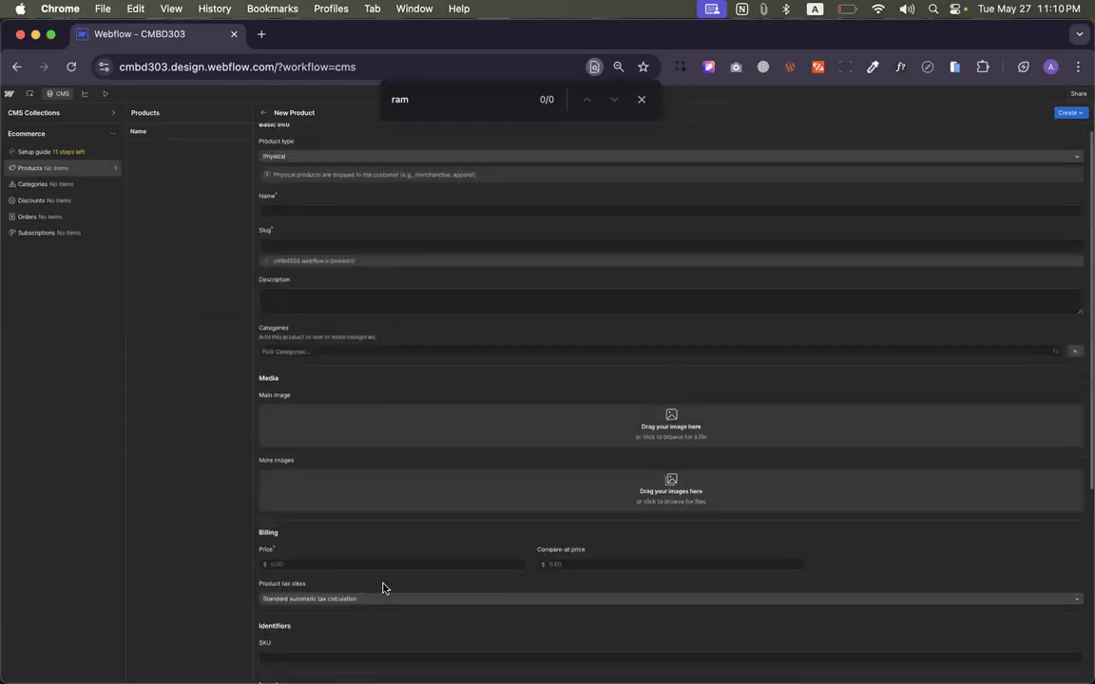
left_click(285, 609)
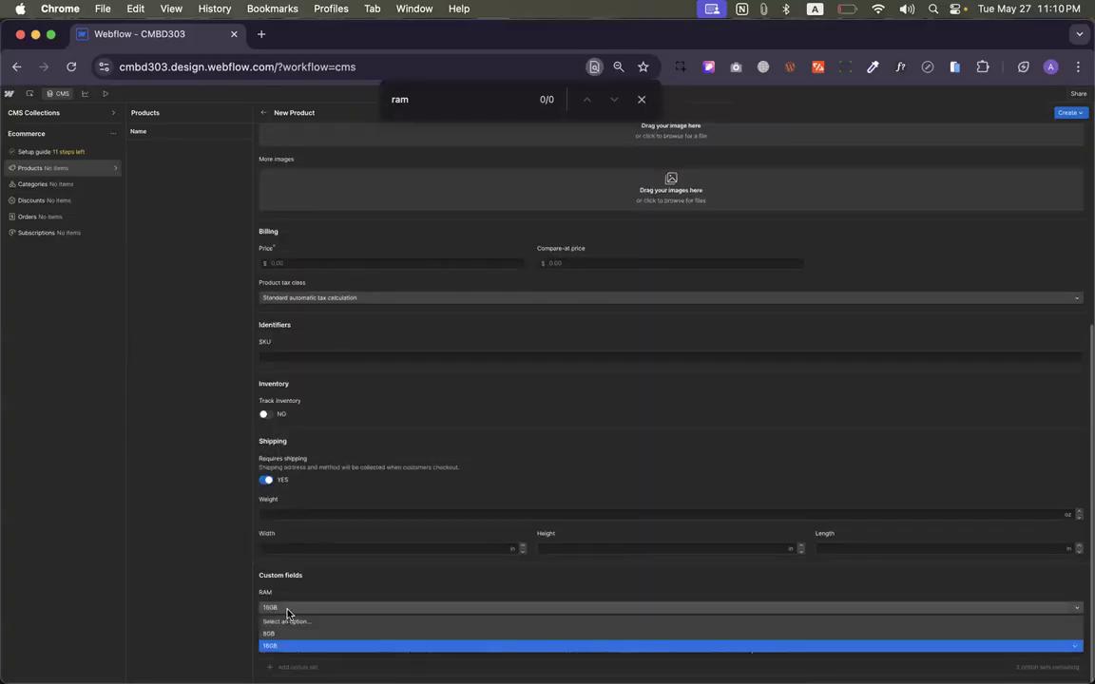
left_click(289, 621)
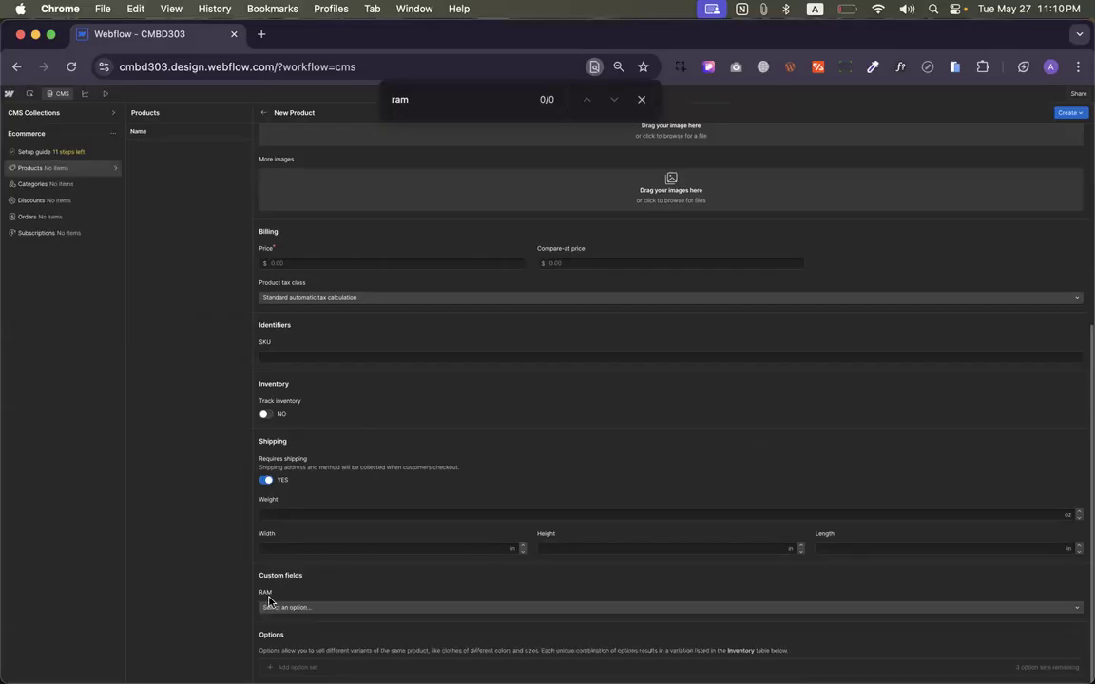
Review the new product form from basic info to custom fields and options, closing the page search
scroll(271, 594, "up", 5)
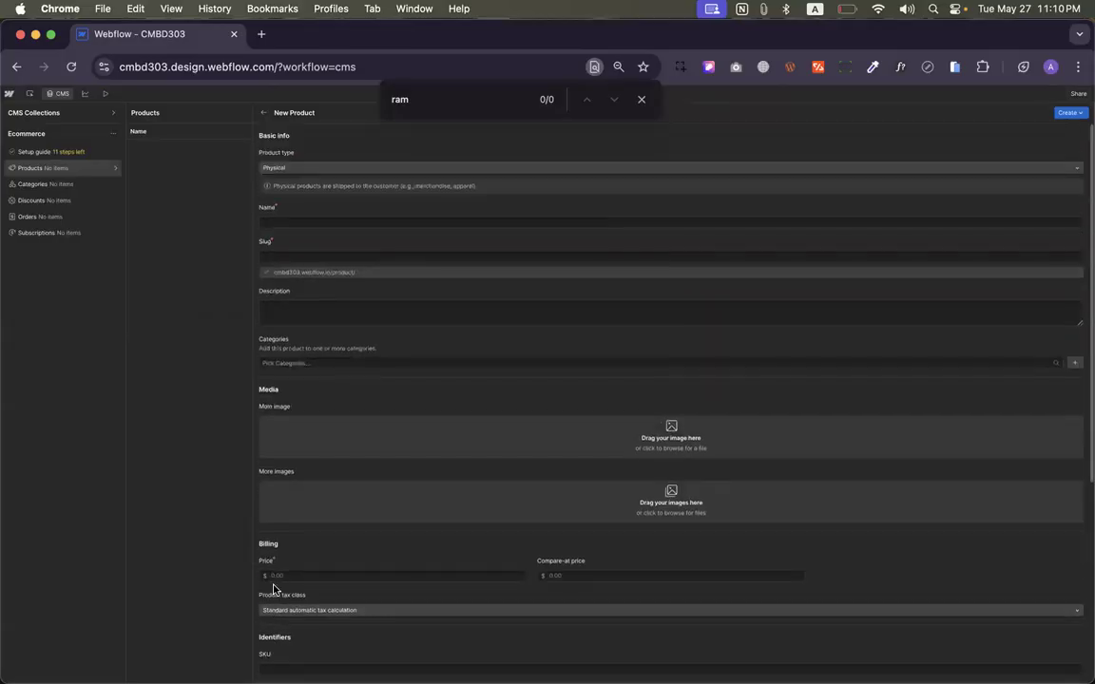
scroll(274, 589, "down", 1)
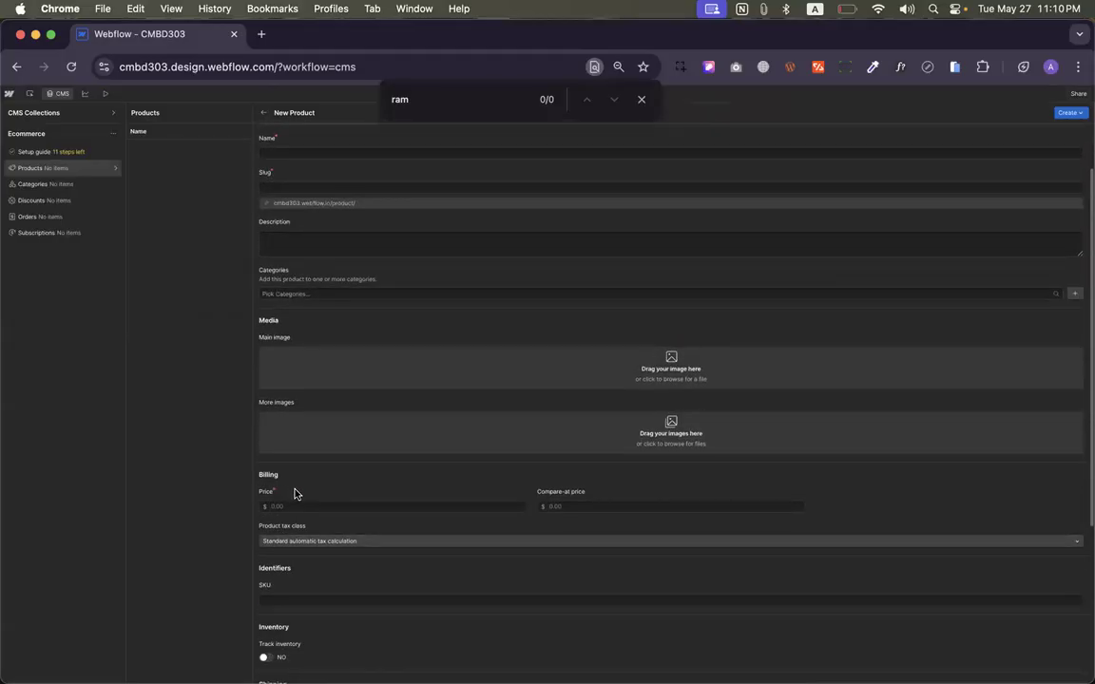
scroll(264, 493, "up", 1)
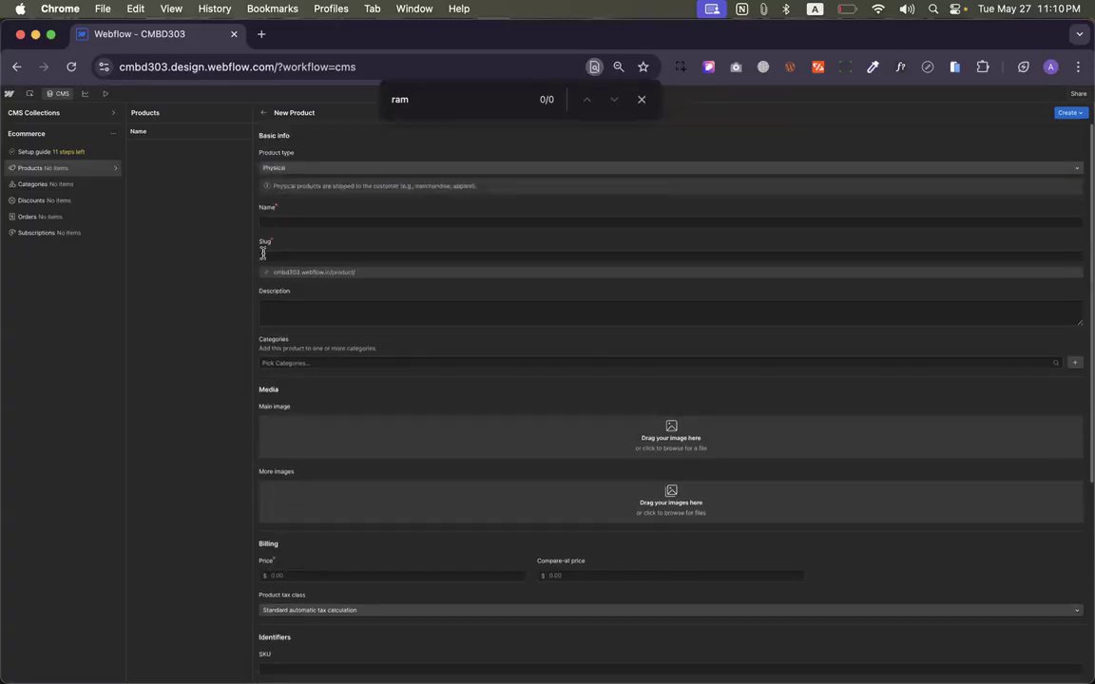
scroll(306, 212, "down", 5)
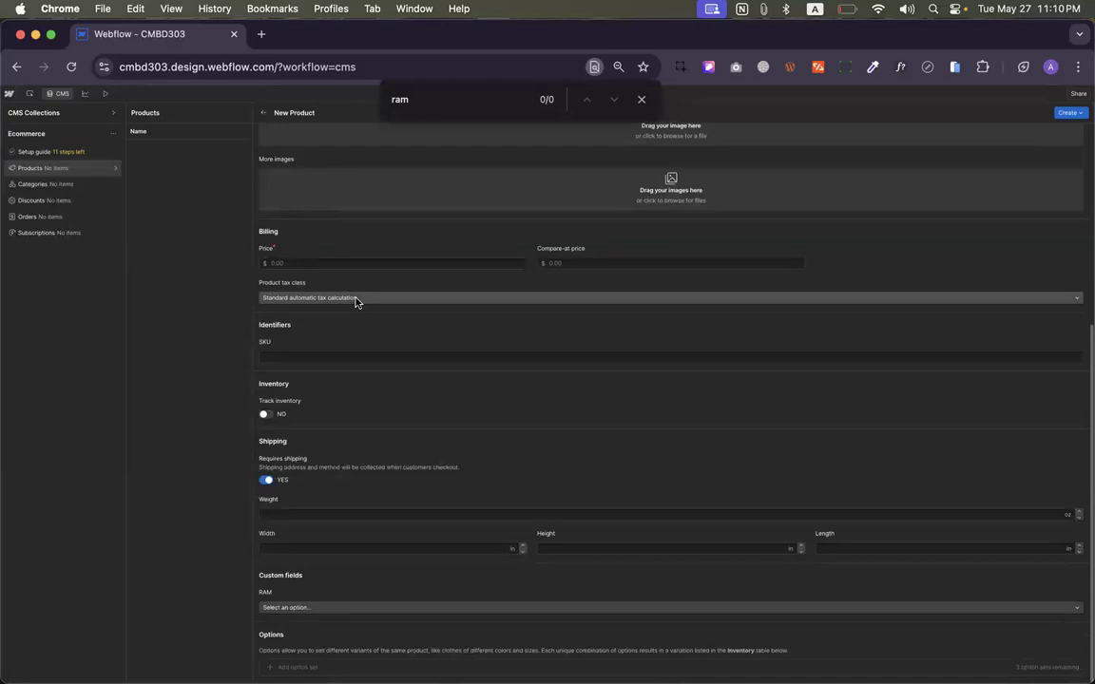
scroll(369, 423, "up", 5)
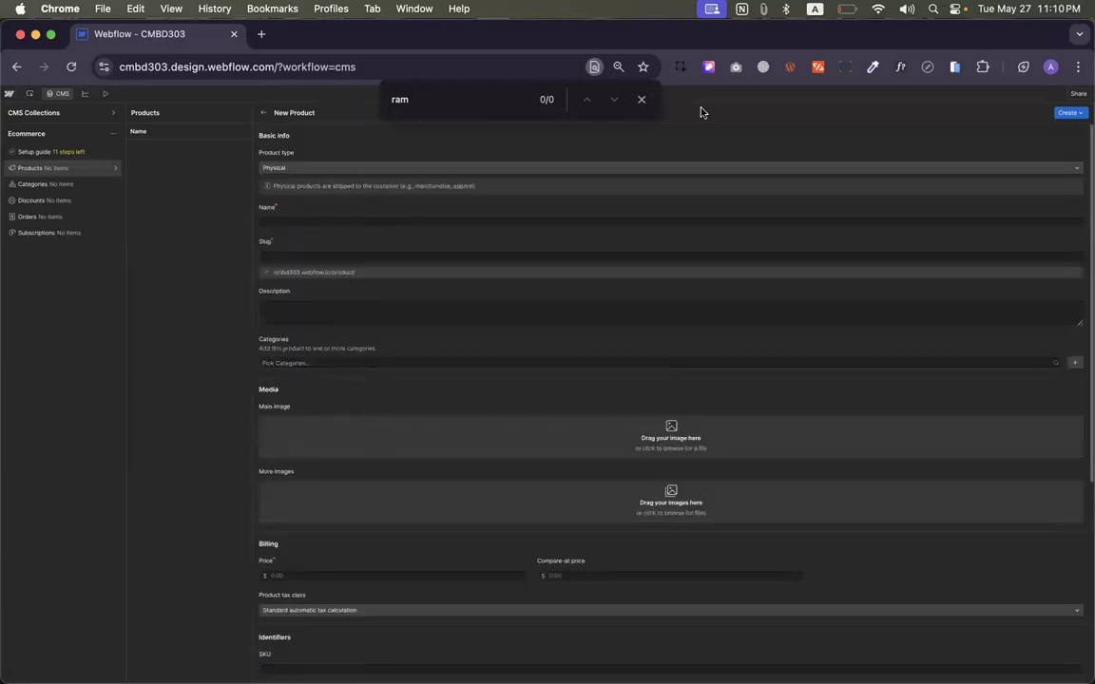
left_click(641, 99)
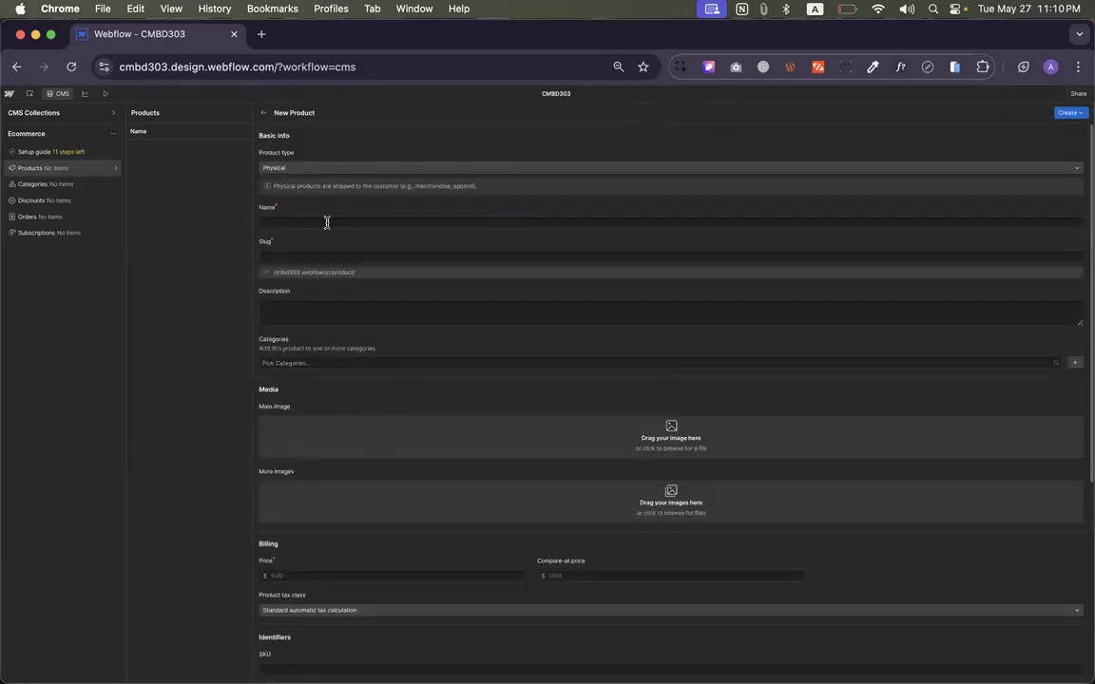
scroll(457, 483, "down", 5)
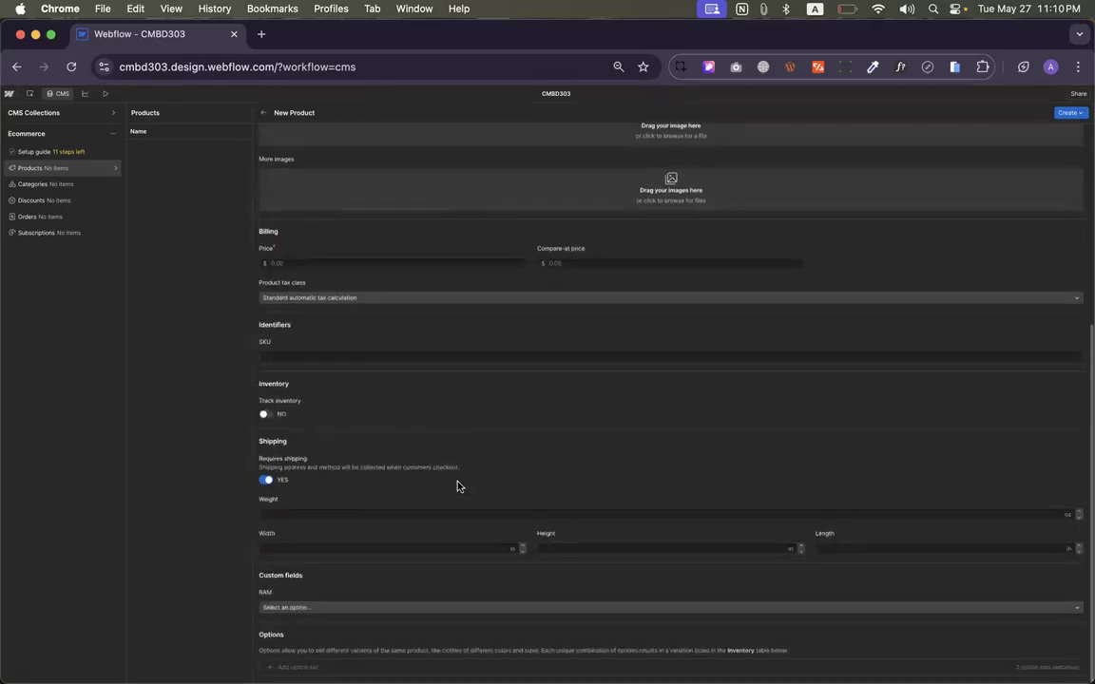
Exit the new product form without saving and add 15 sample items to the Products collection
scroll(458, 487, "up", 5)
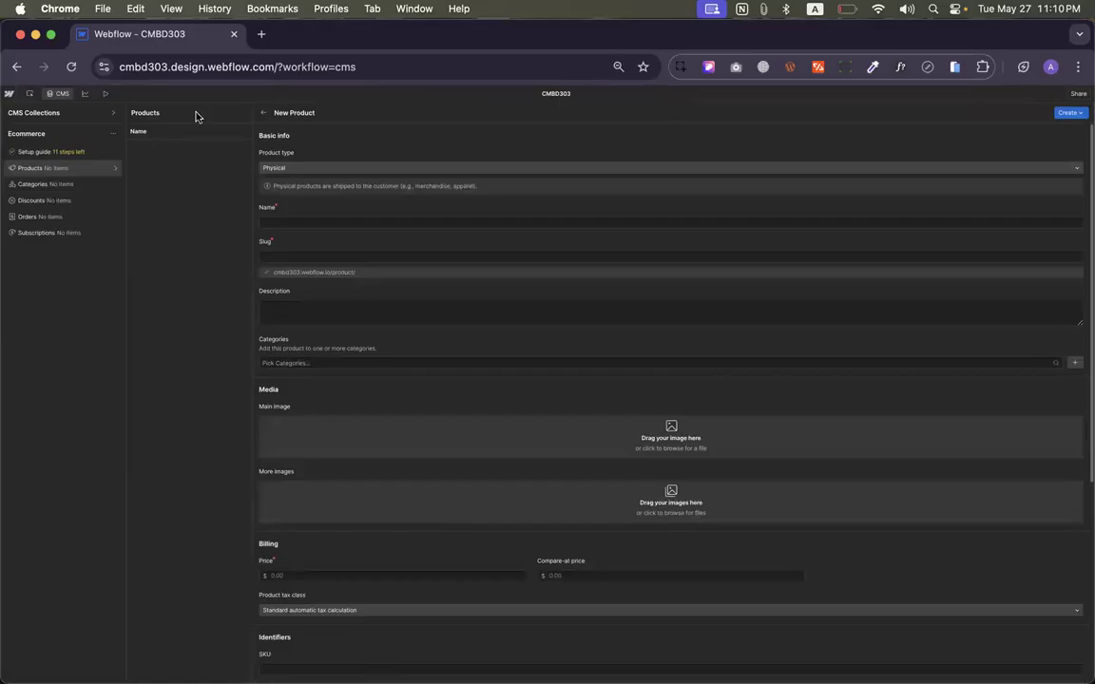
left_click(264, 112)
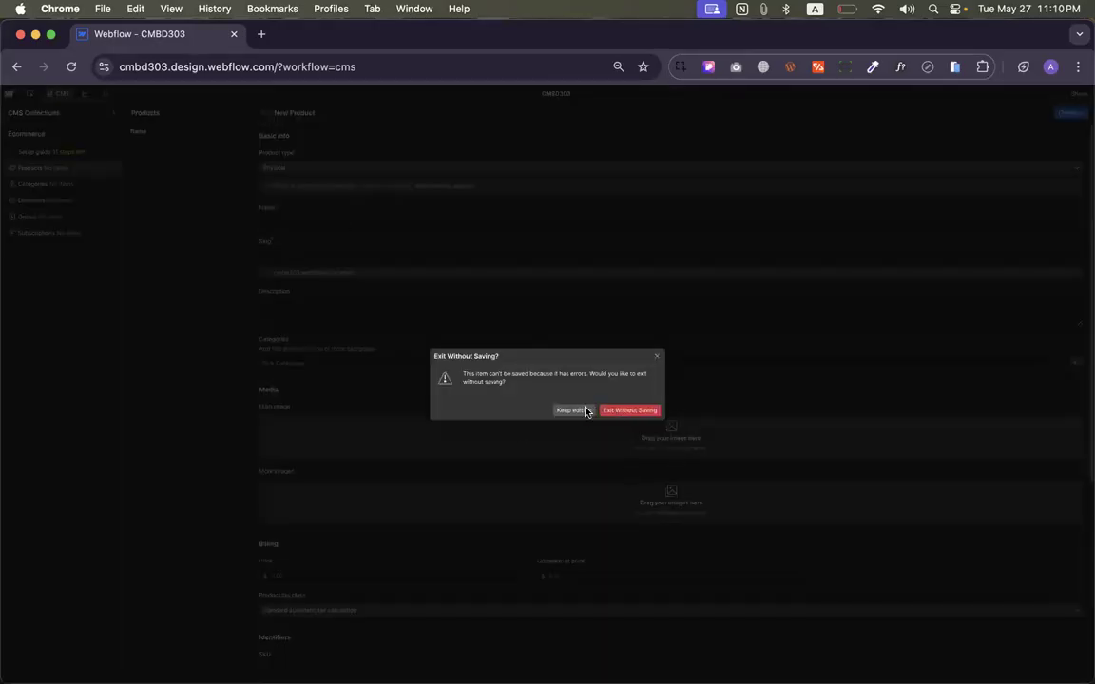
left_click(615, 409)
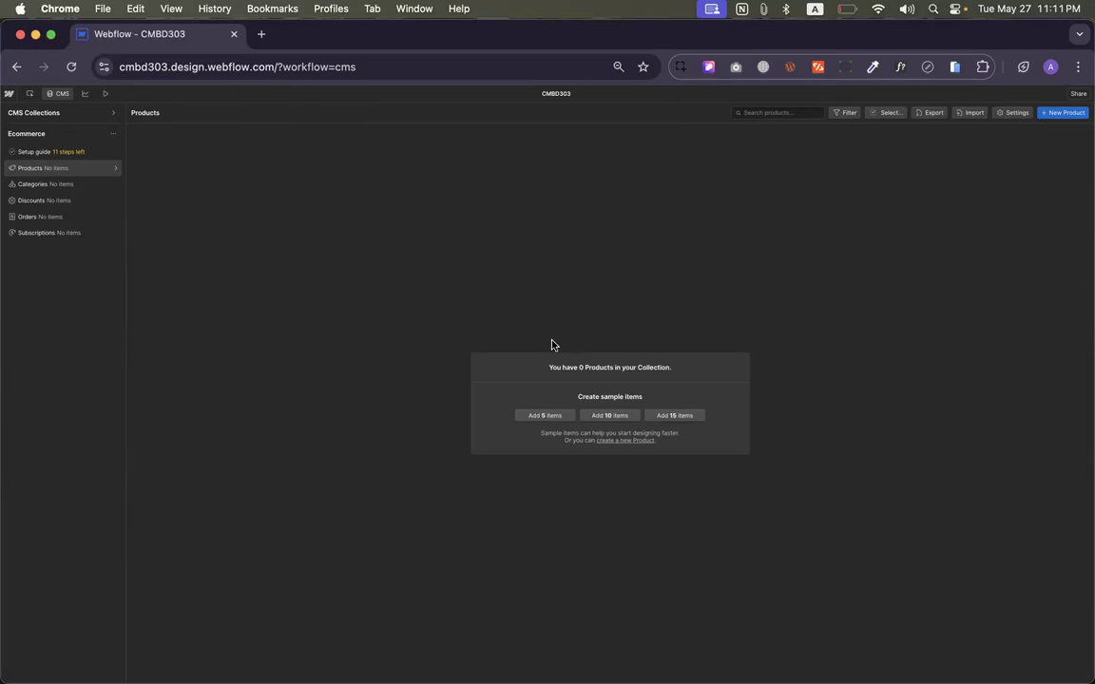
left_click(676, 416)
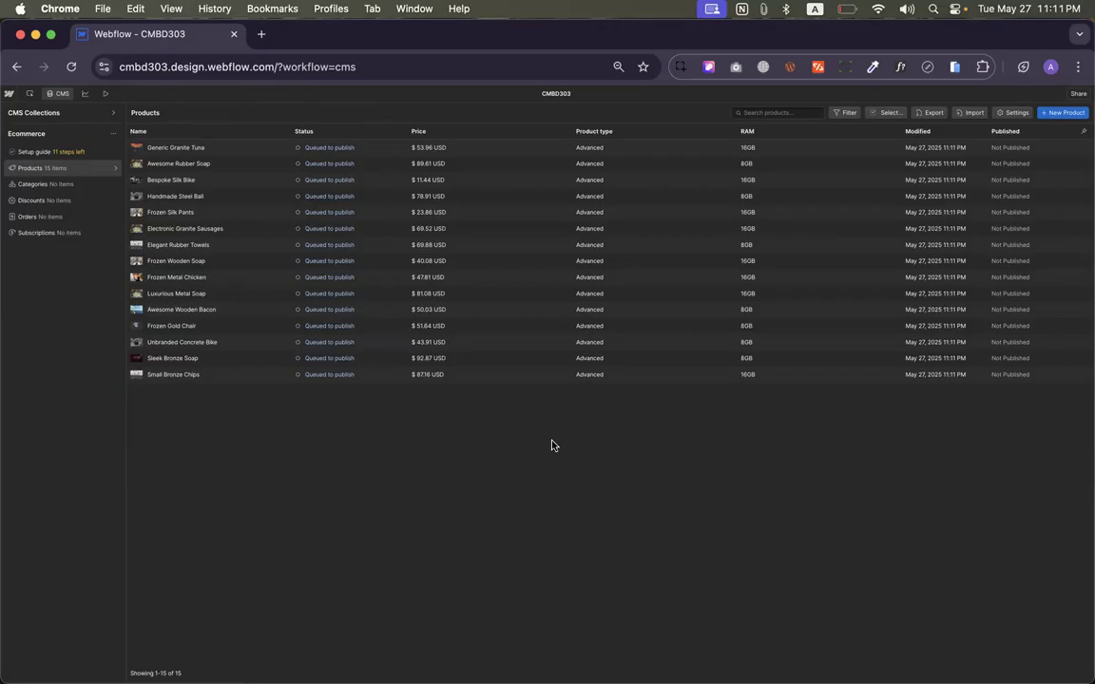
Review the Generic Granite Tuna product's details, including its RAM field, options and variants
left_click(344, 147)
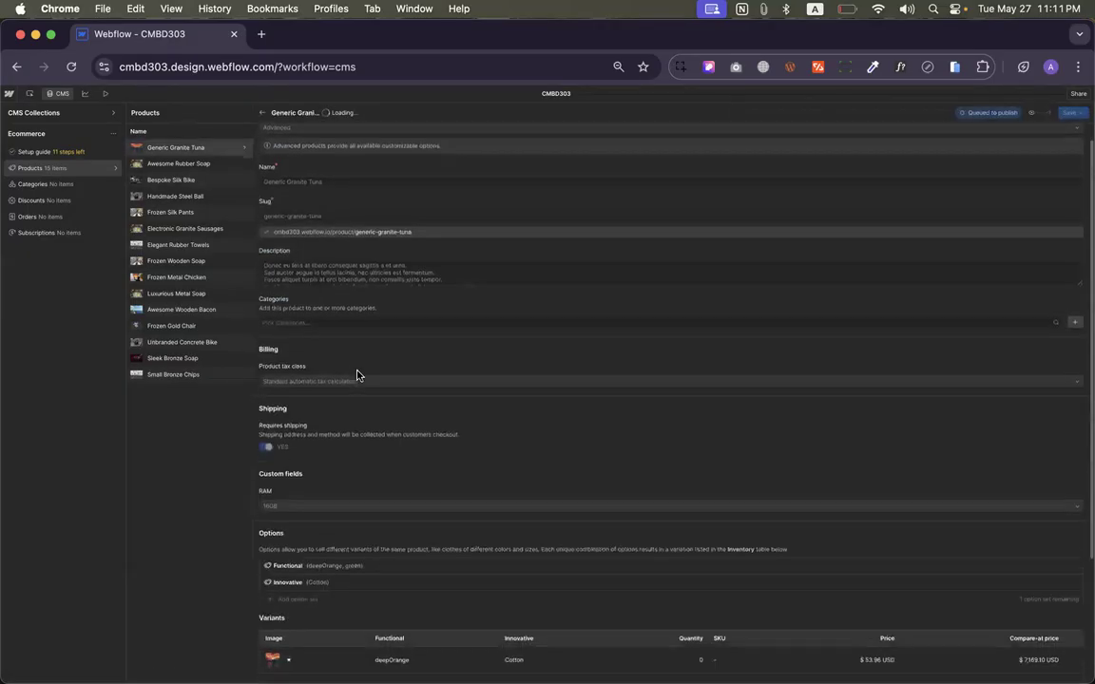
scroll(357, 376, "down", 4)
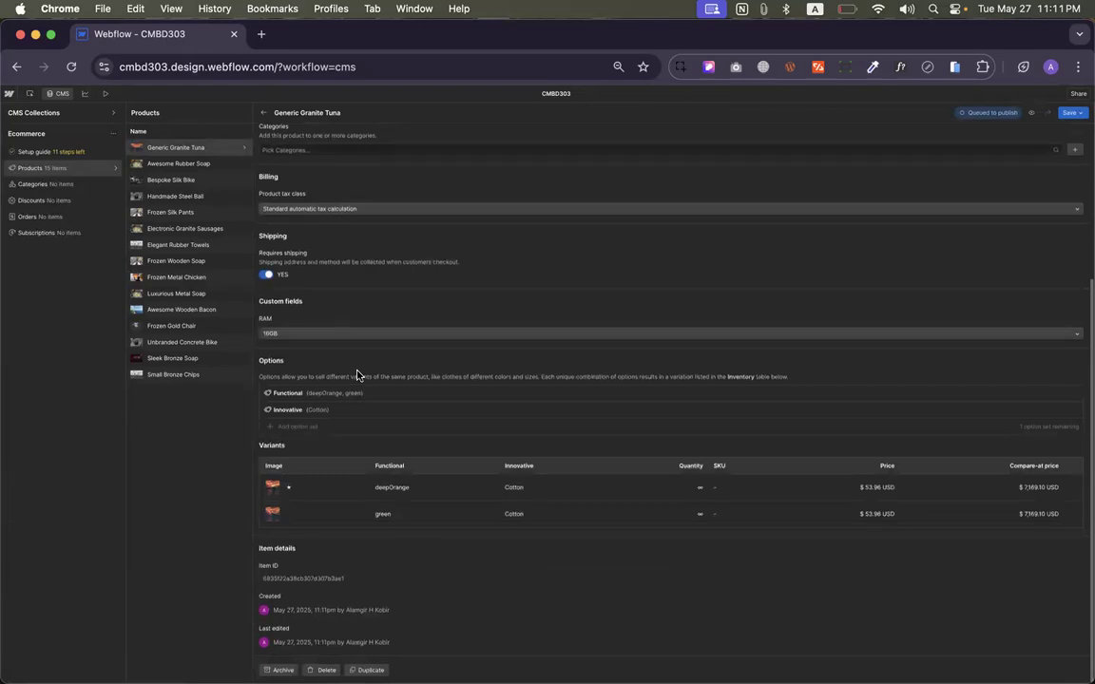
scroll(348, 333, "up", 3)
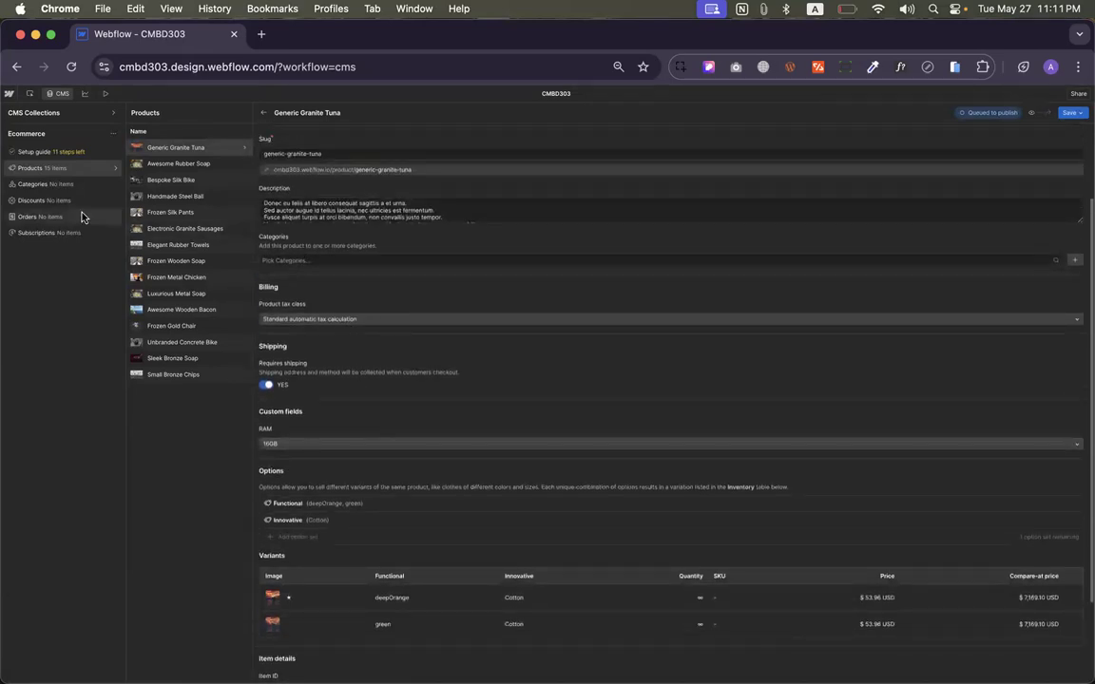
Add 5 sample items to the Ecommerce Categories collection
left_click(48, 184)
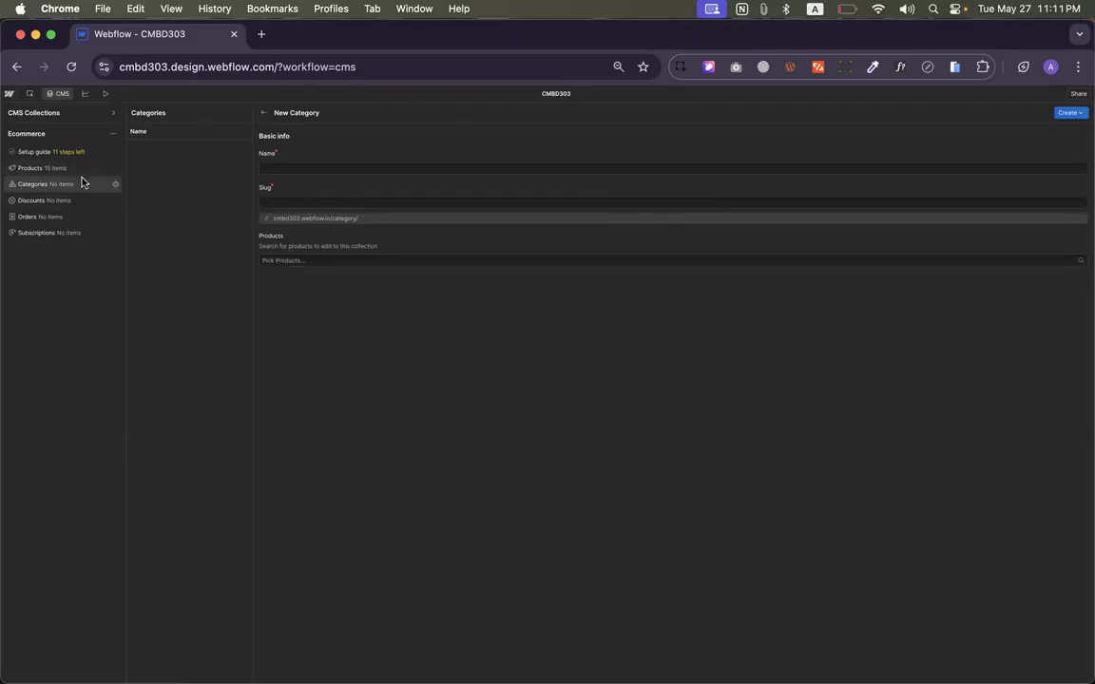
left_click(46, 169)
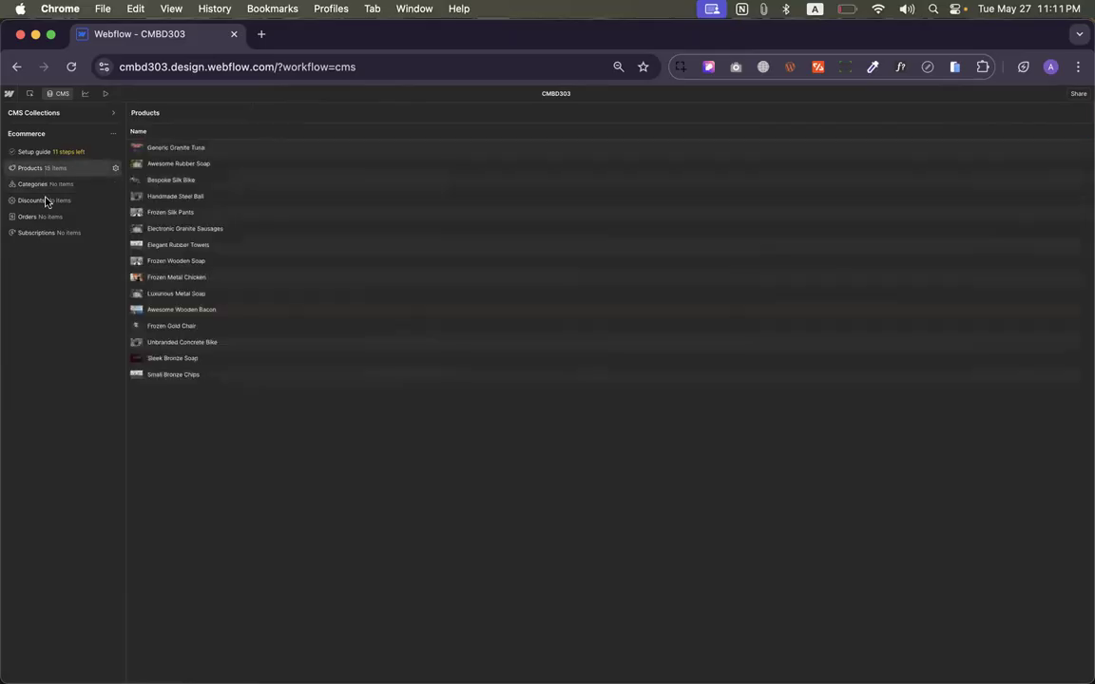
left_click(44, 183)
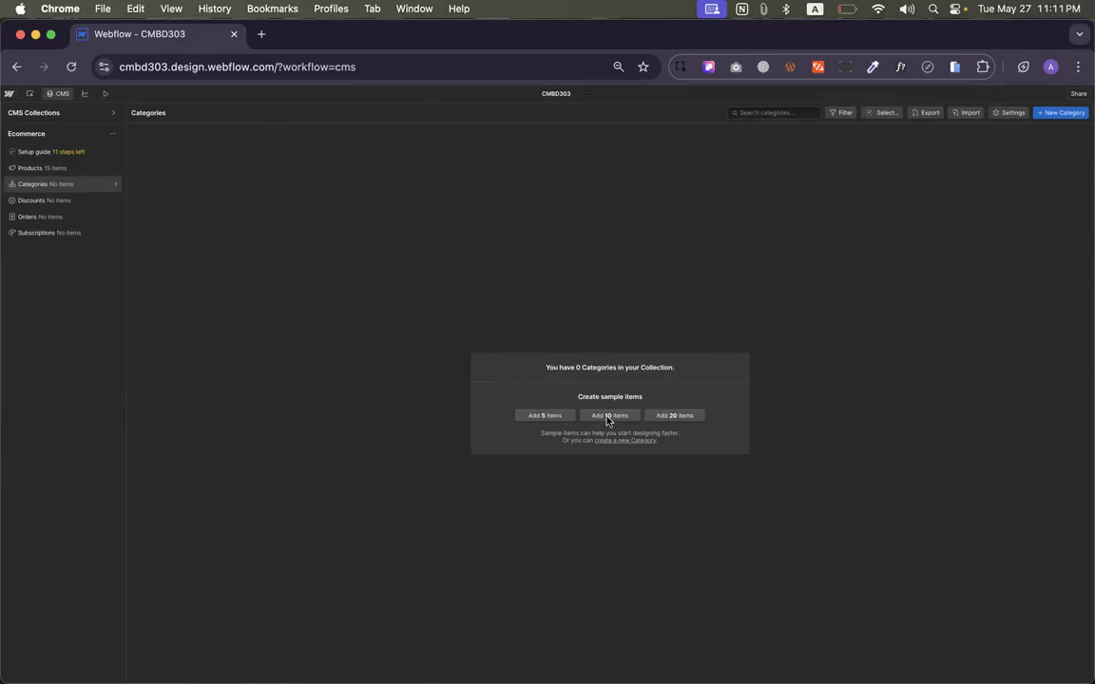
left_click(564, 416)
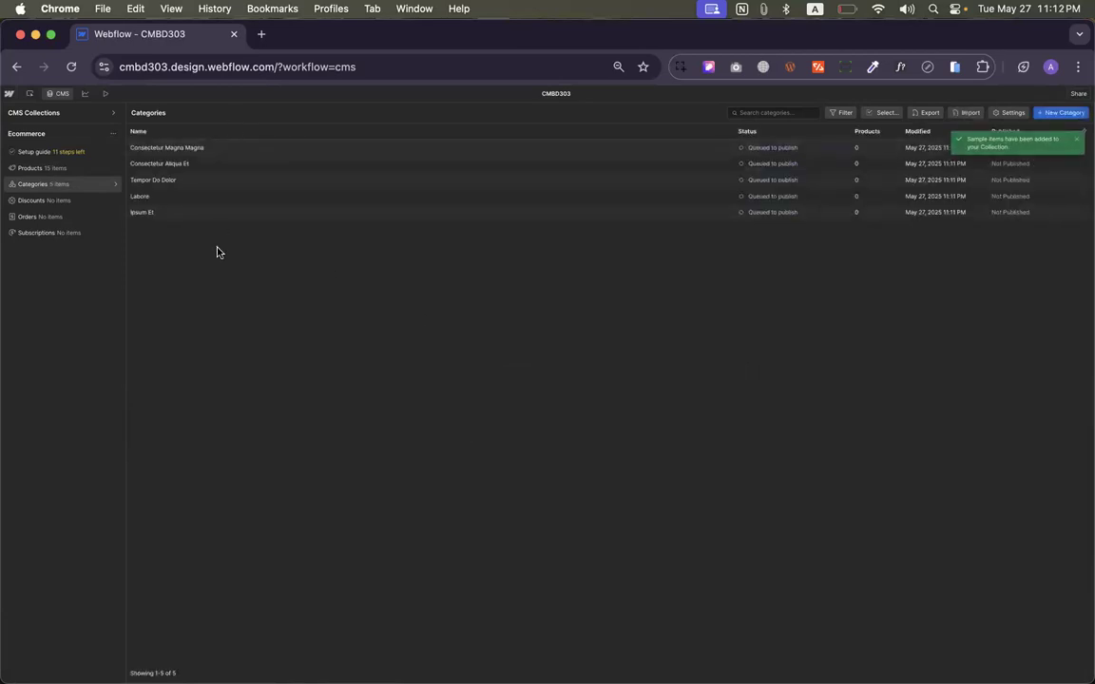
Permanently delete all 15 products and generate a fresh set of 15 sample products
left_click(43, 167)
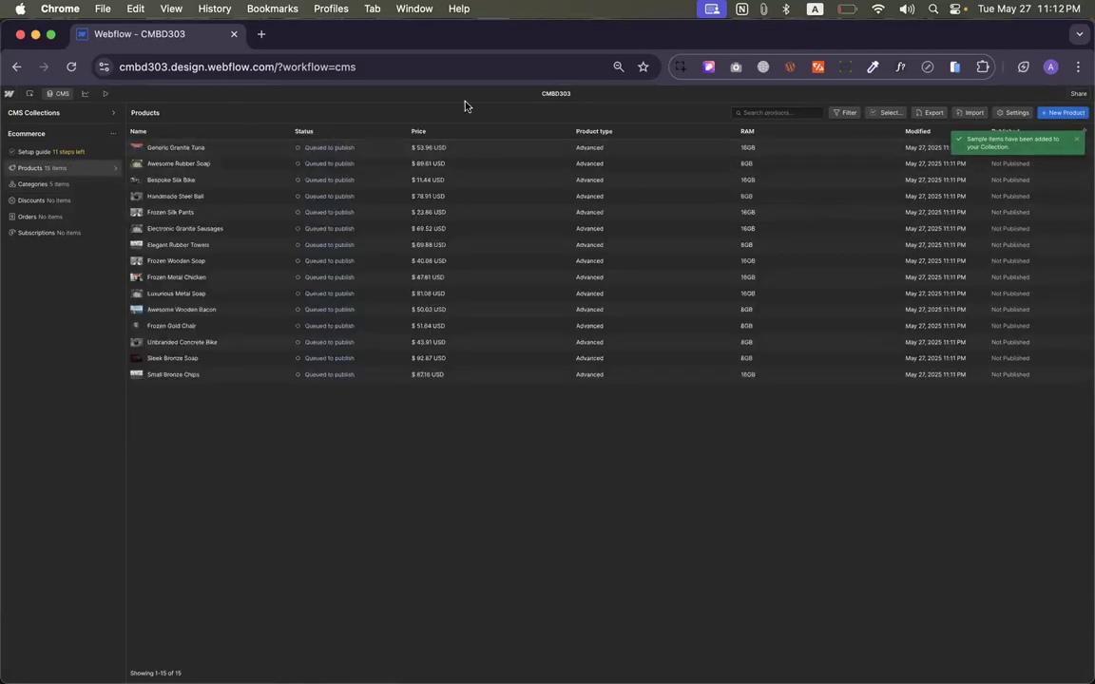
left_click(887, 113)
left_click(133, 132)
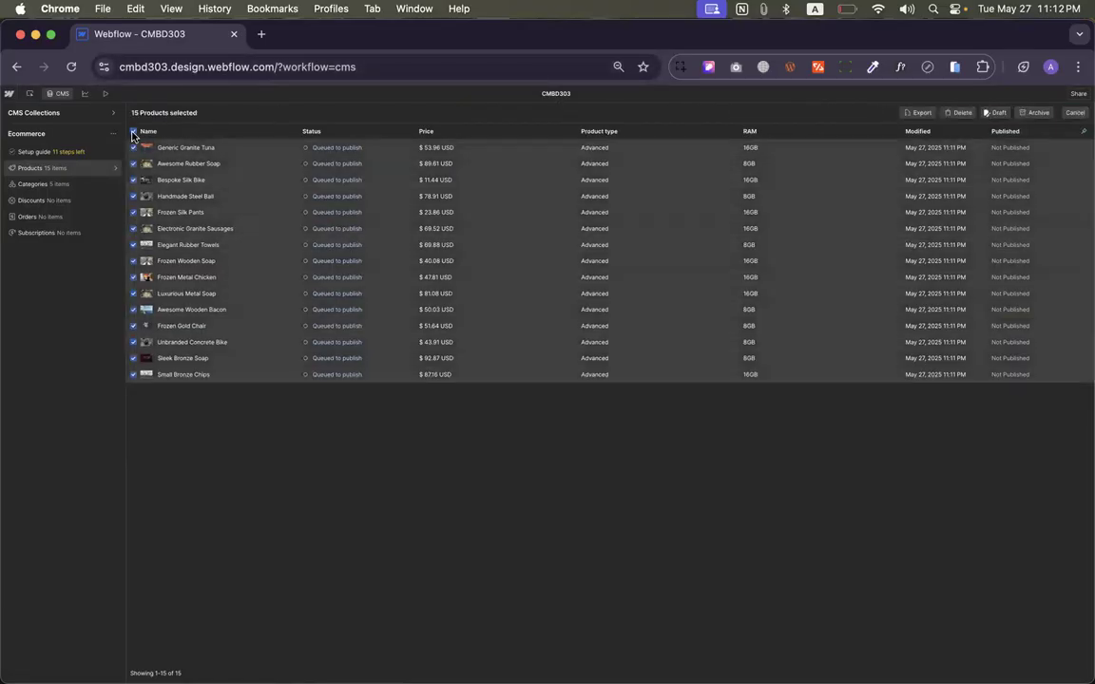
left_click(968, 113)
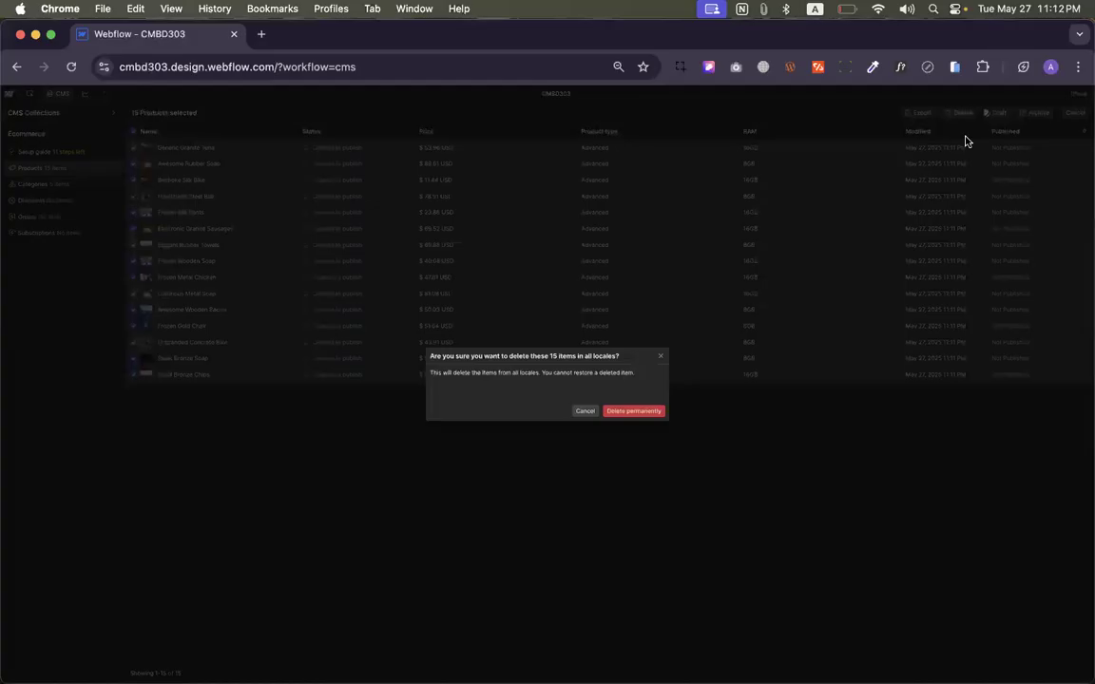
left_click(654, 412)
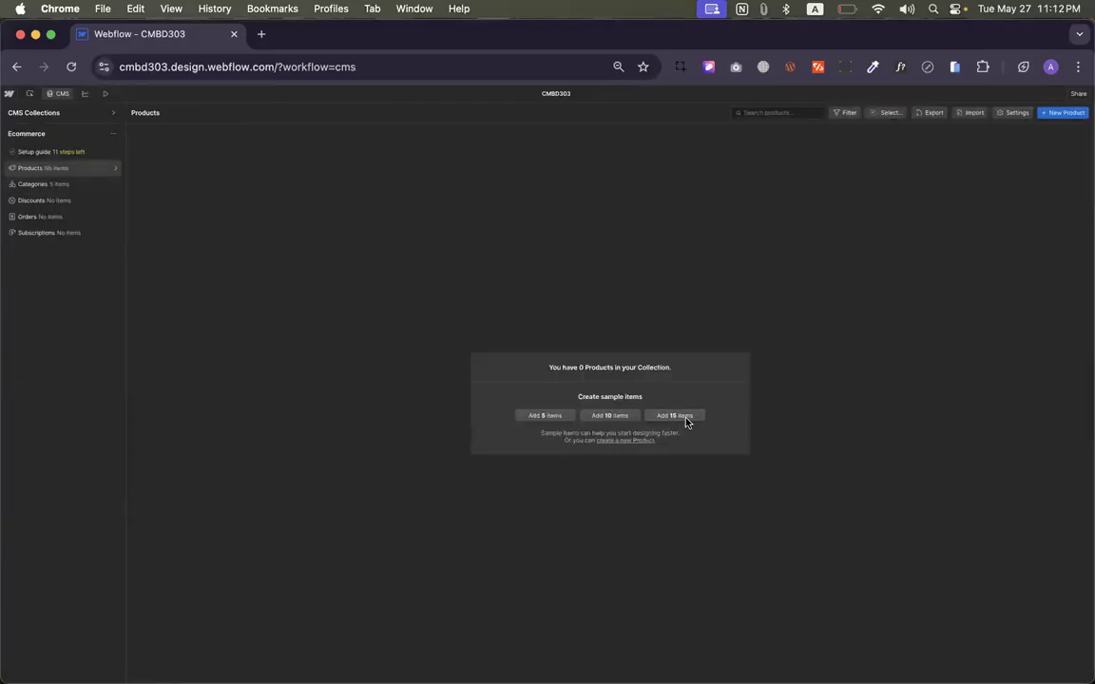
left_click(685, 419)
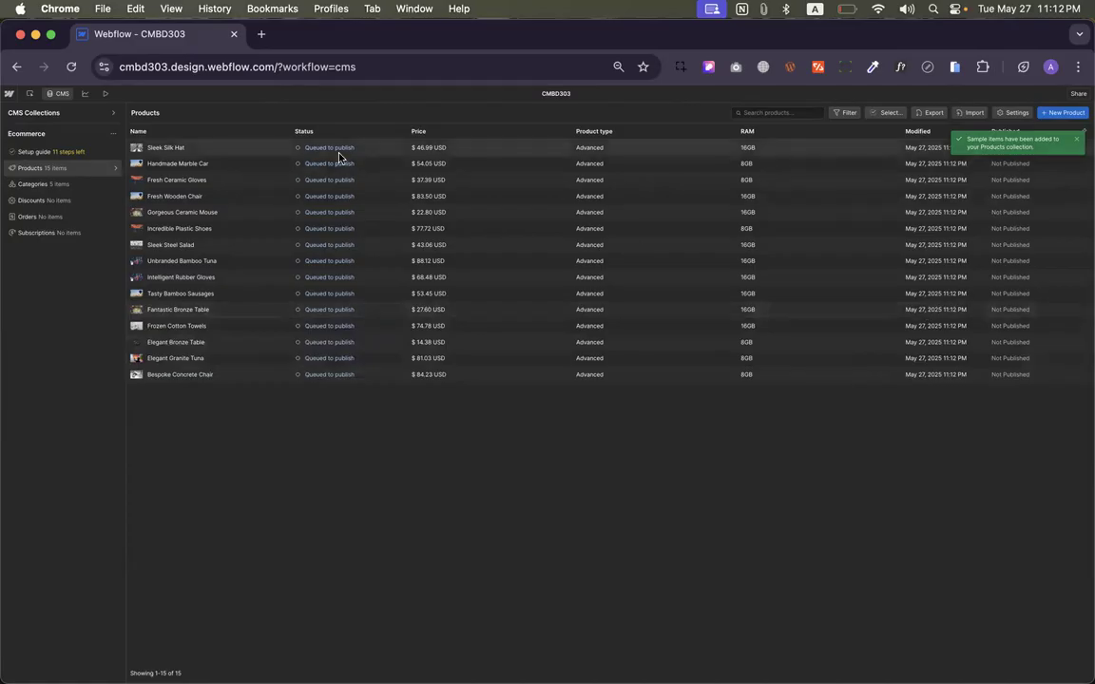
Check the category choices on the Handmade Marble Car product and the details of the Consectetur Magna Magna category
left_click(313, 163)
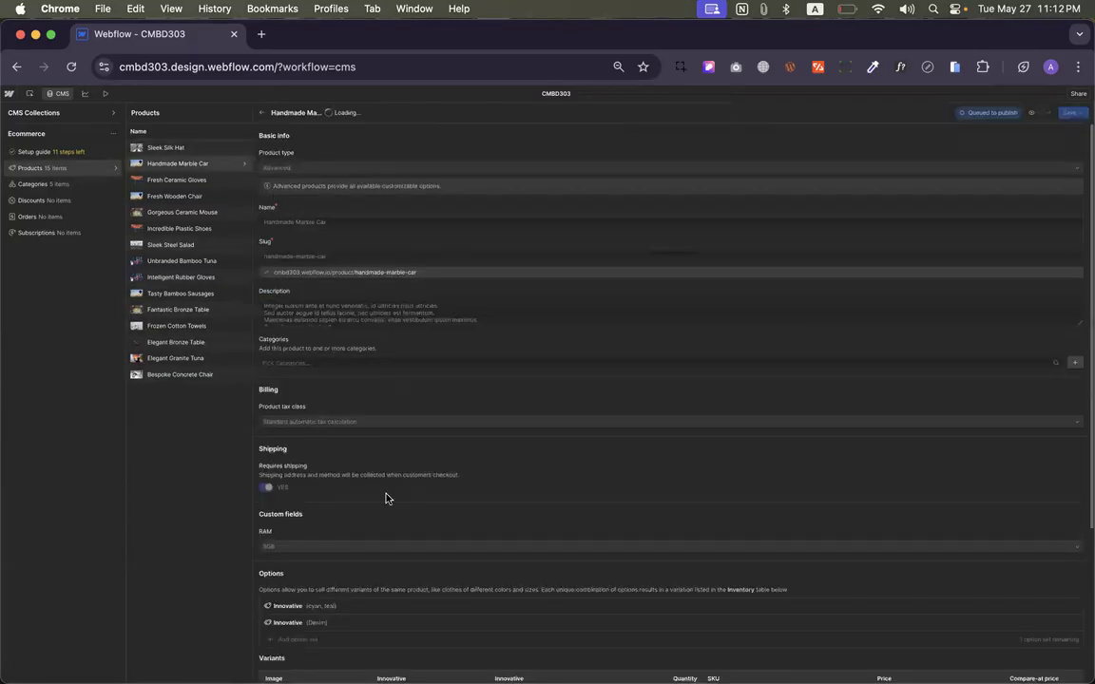
left_click(381, 361)
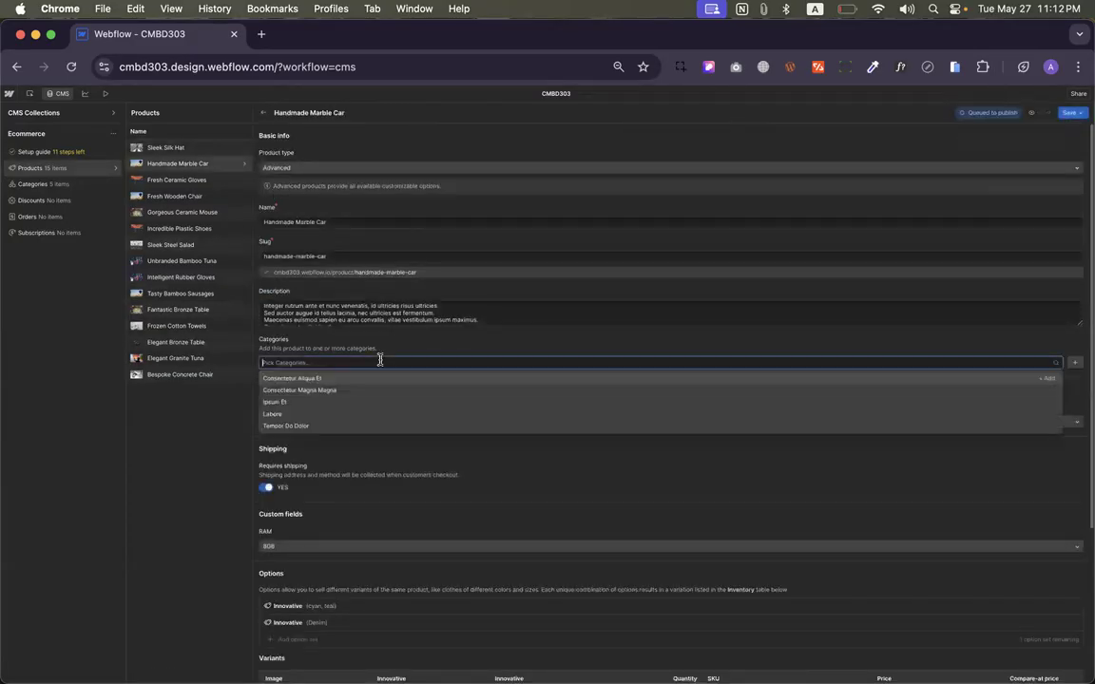
left_click(33, 183)
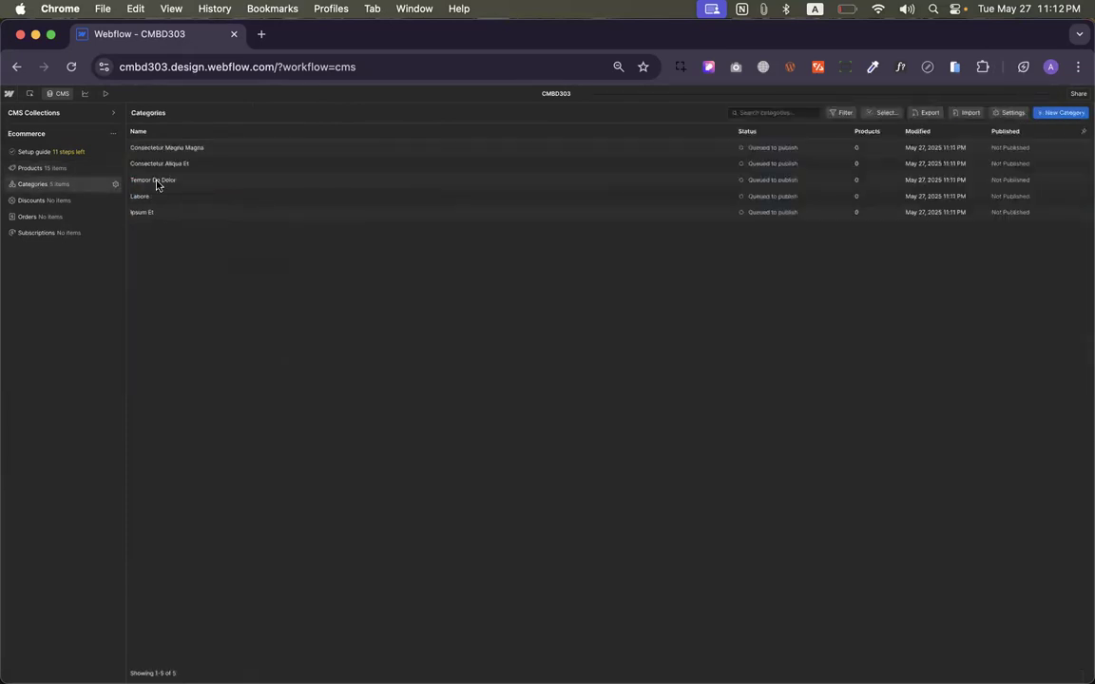
left_click(254, 149)
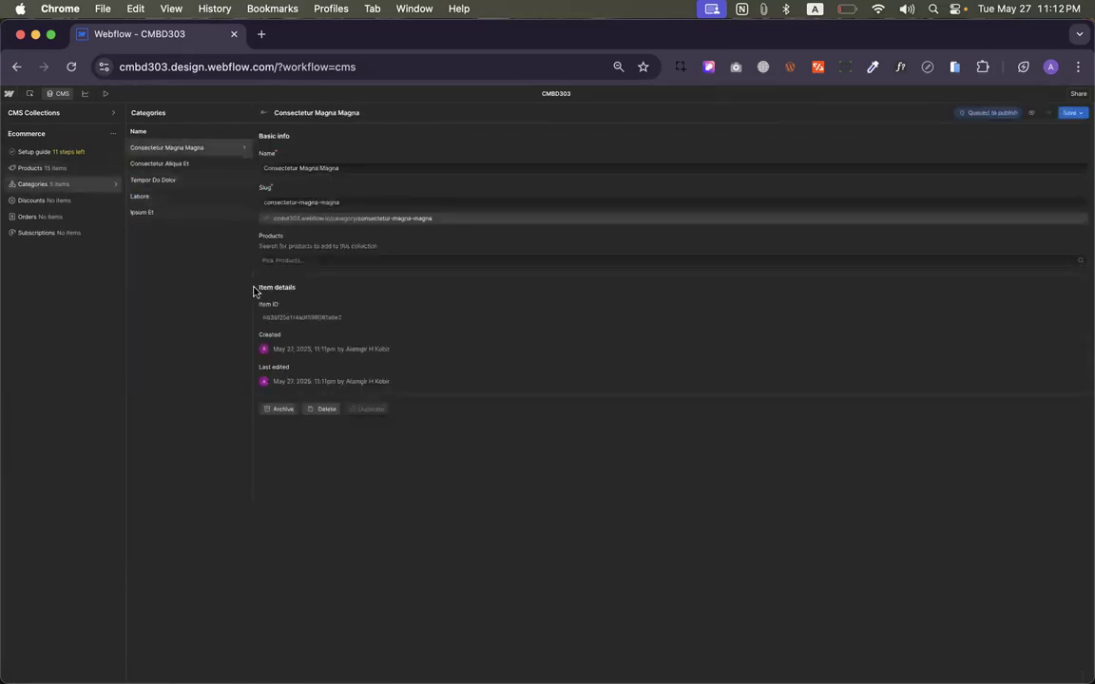
Assign the Consectetur Aliqua Et category to the Sleek Silk Hat product and save the changes
left_click(66, 168)
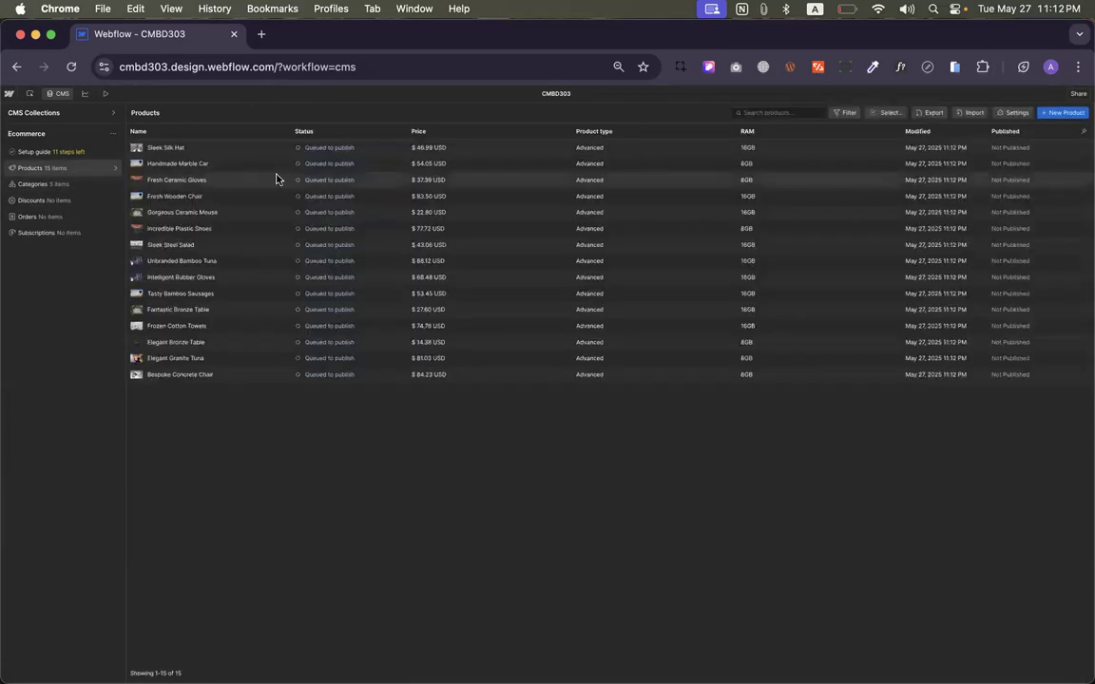
left_click(332, 152)
left_click(295, 363)
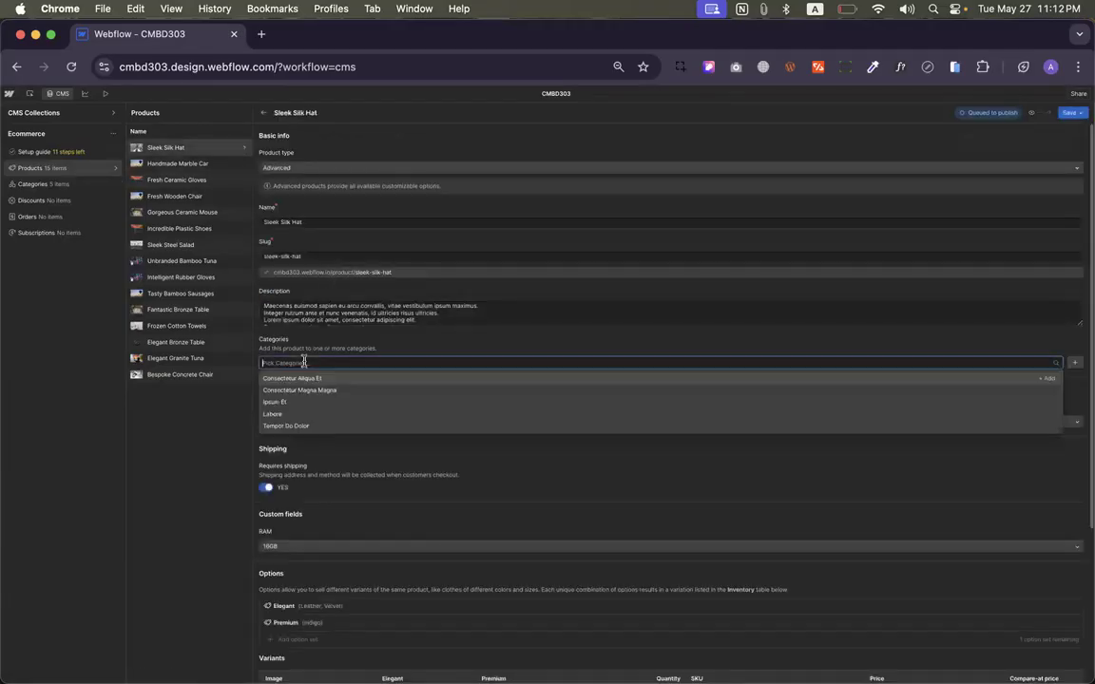
left_click(300, 379)
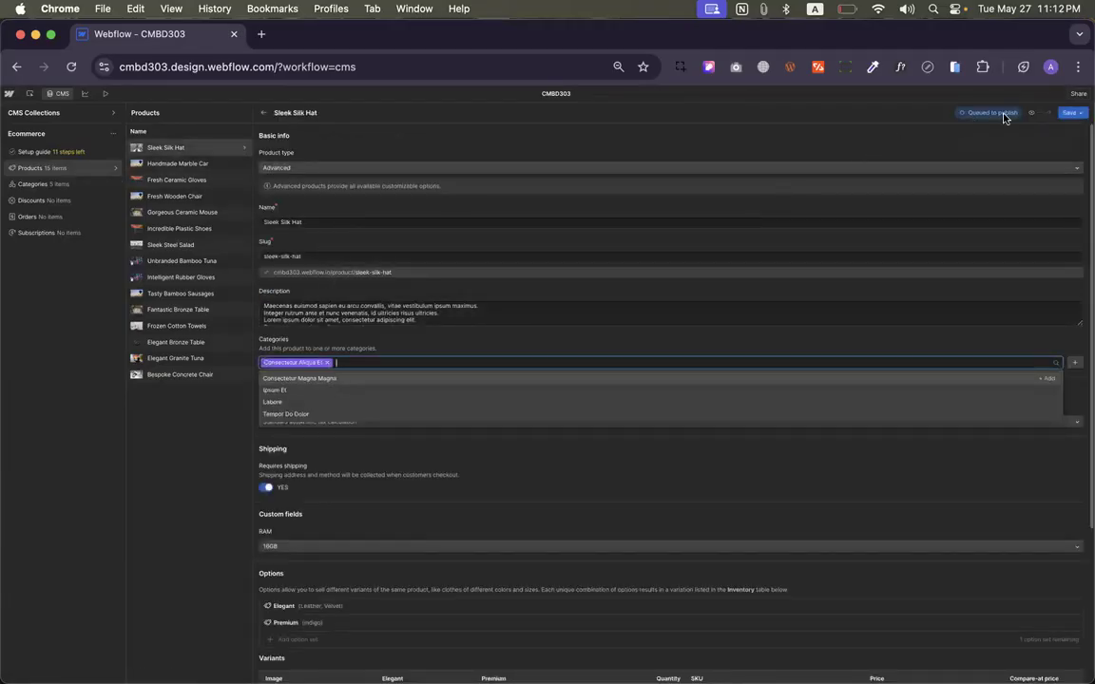
left_click(1069, 112)
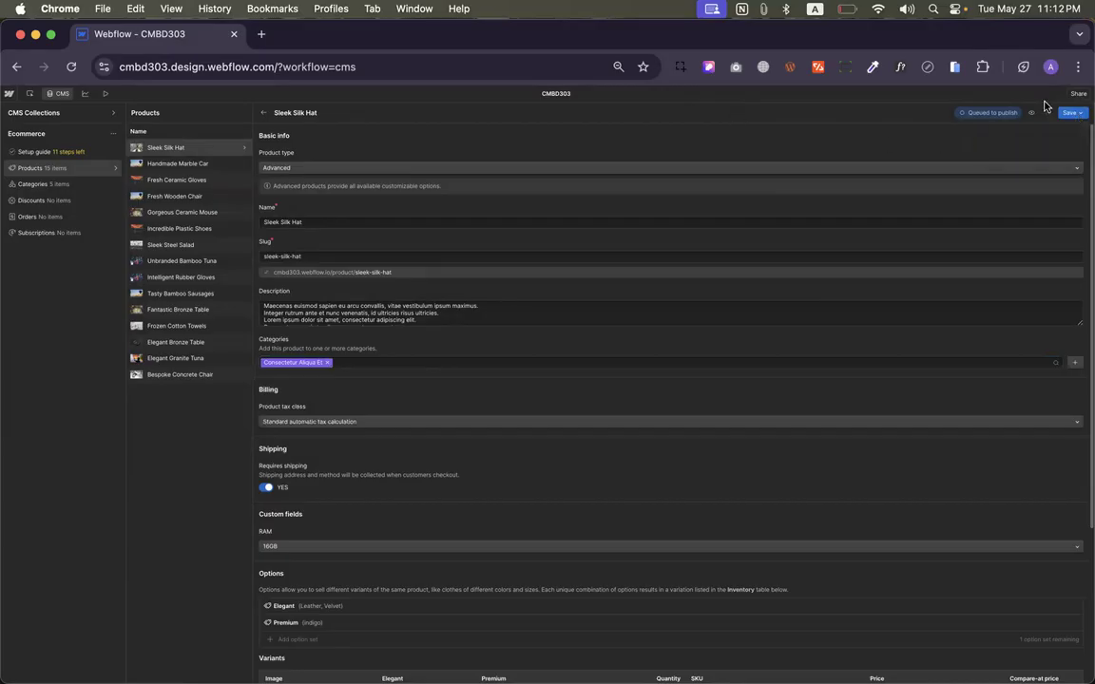
left_click(1071, 112)
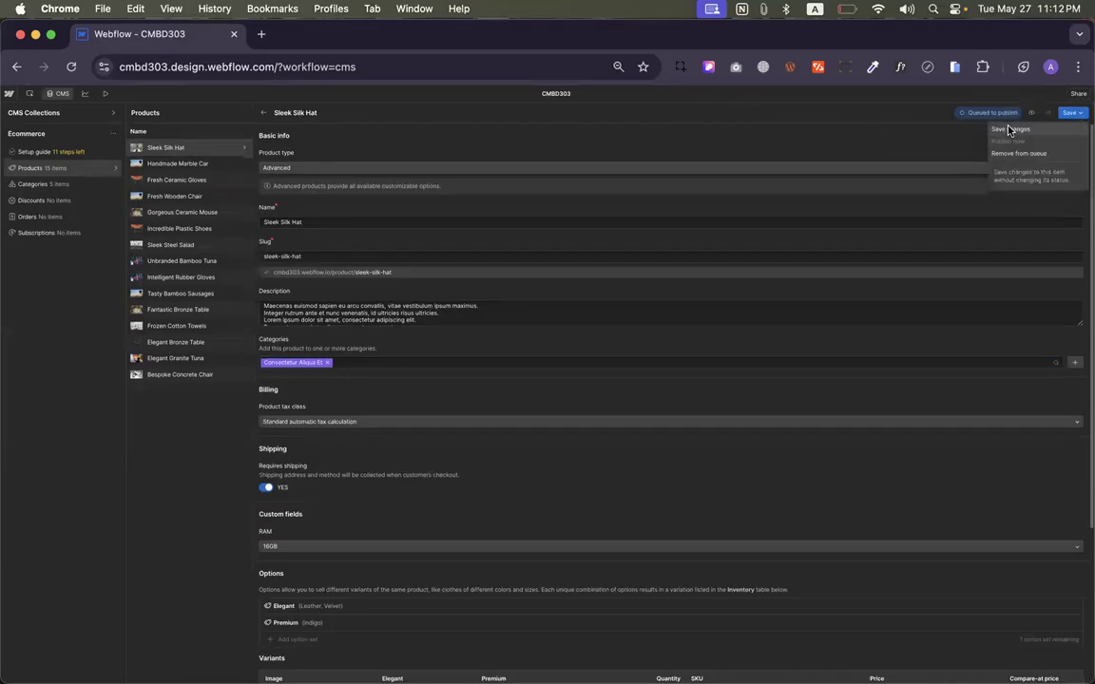
left_click(1009, 129)
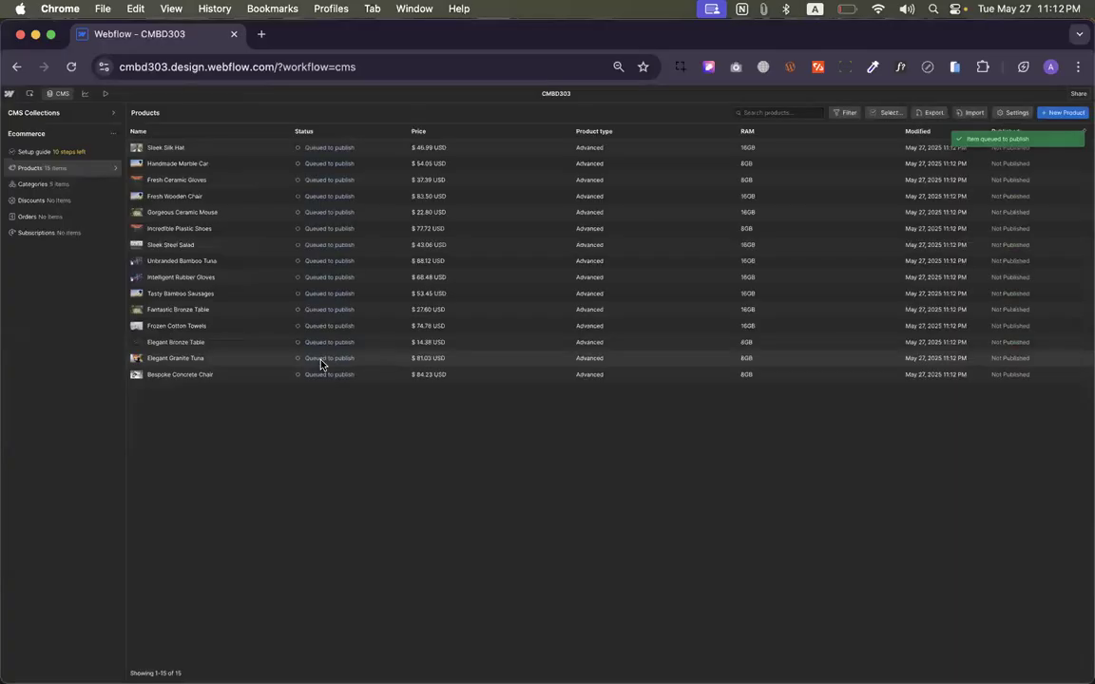
Select all 15 sample products and delete them permanently
left_click(888, 113)
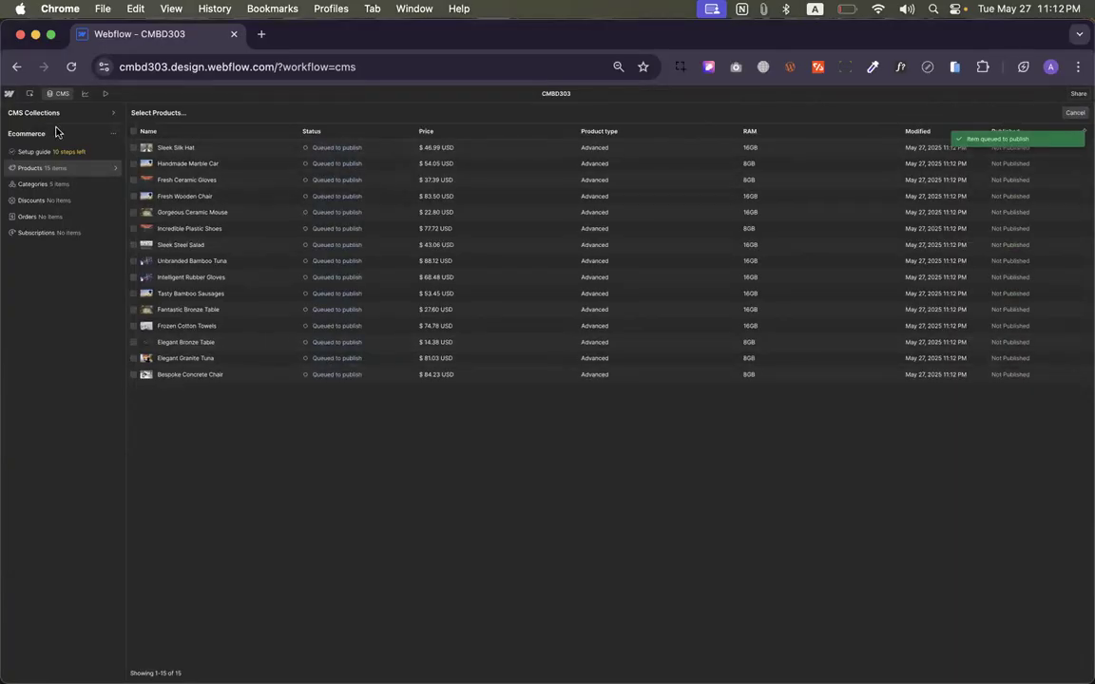
left_click(133, 131)
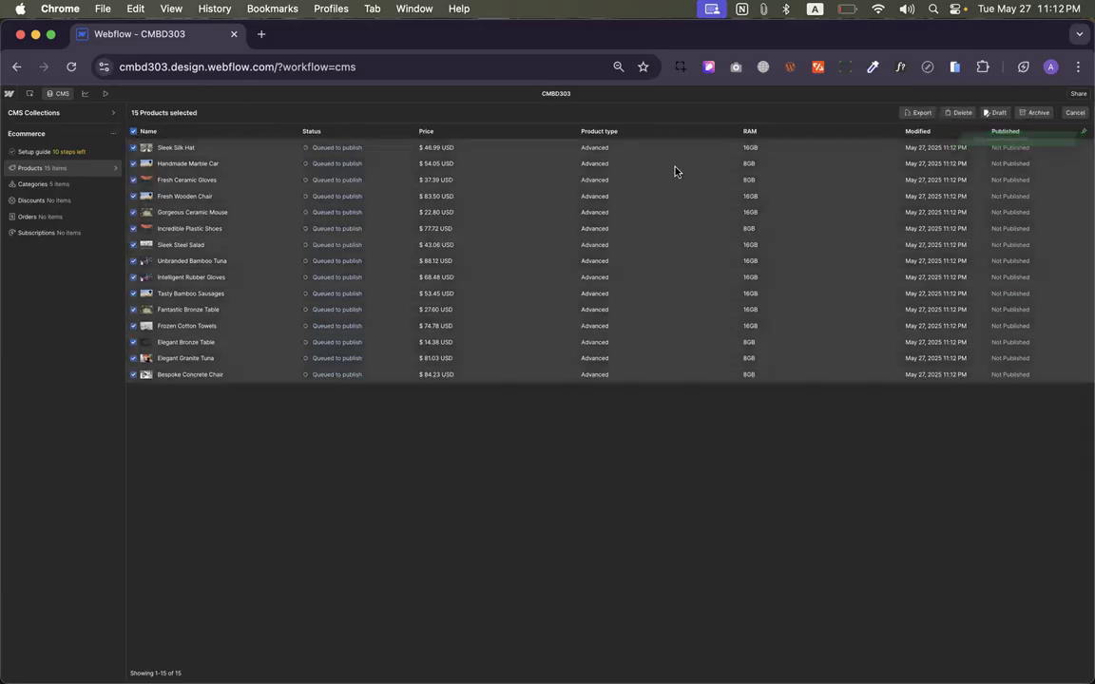
left_click(960, 113)
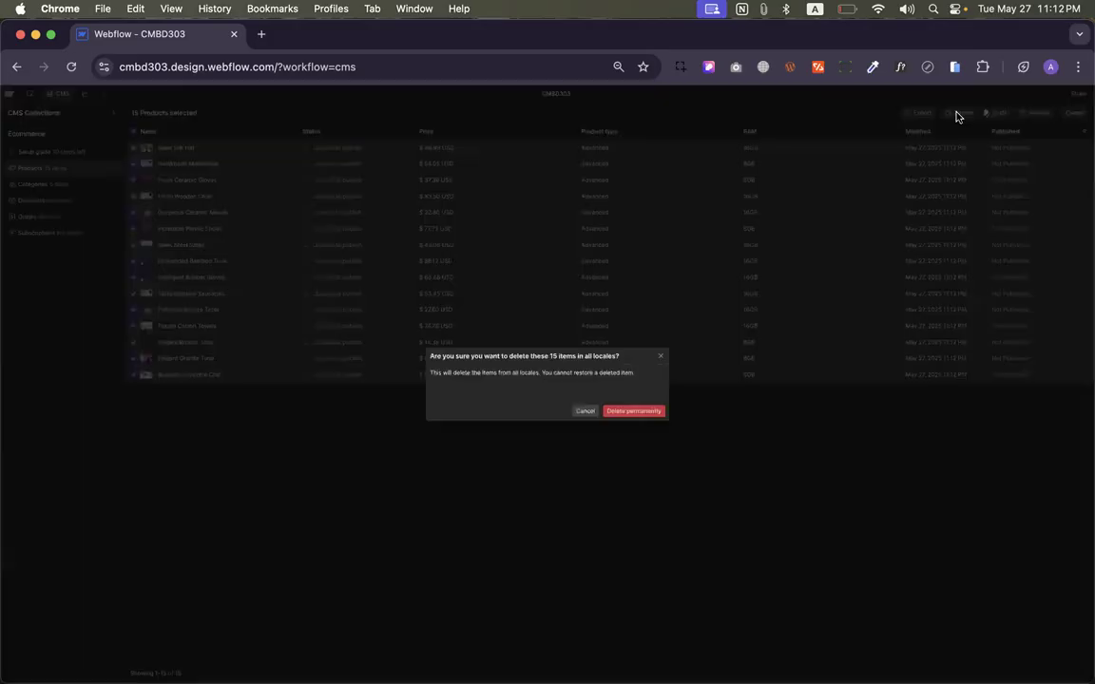
left_click(635, 412)
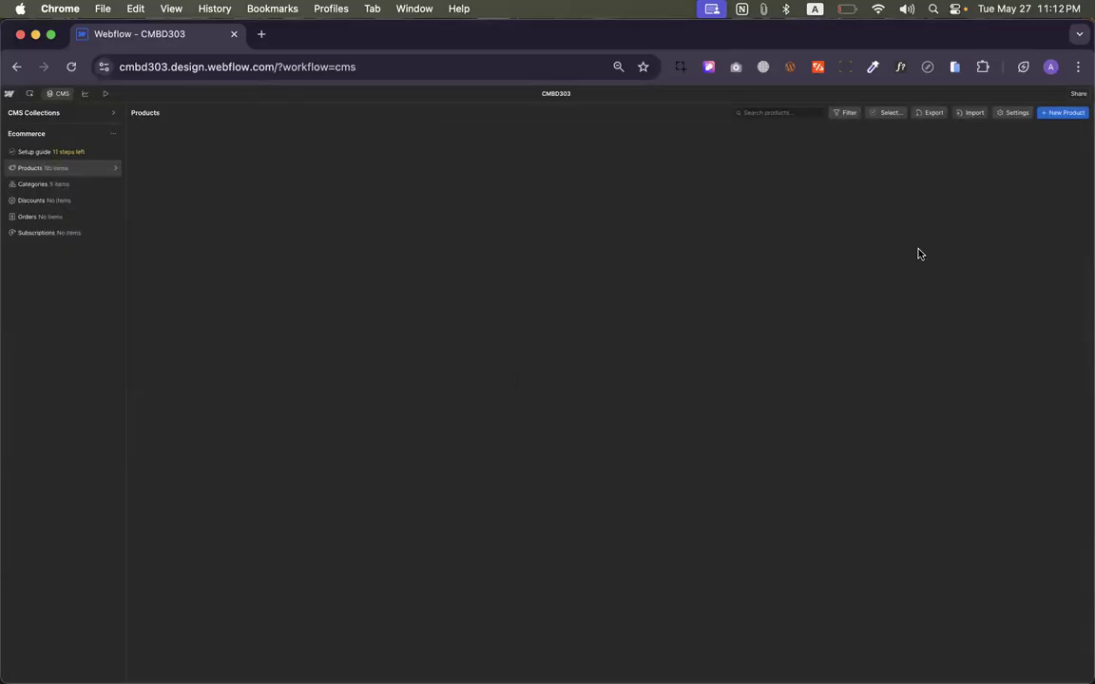
Open the Products collection settings and review the product, custom, option and variant fields
left_click(115, 169)
scroll(257, 336, "down", 7)
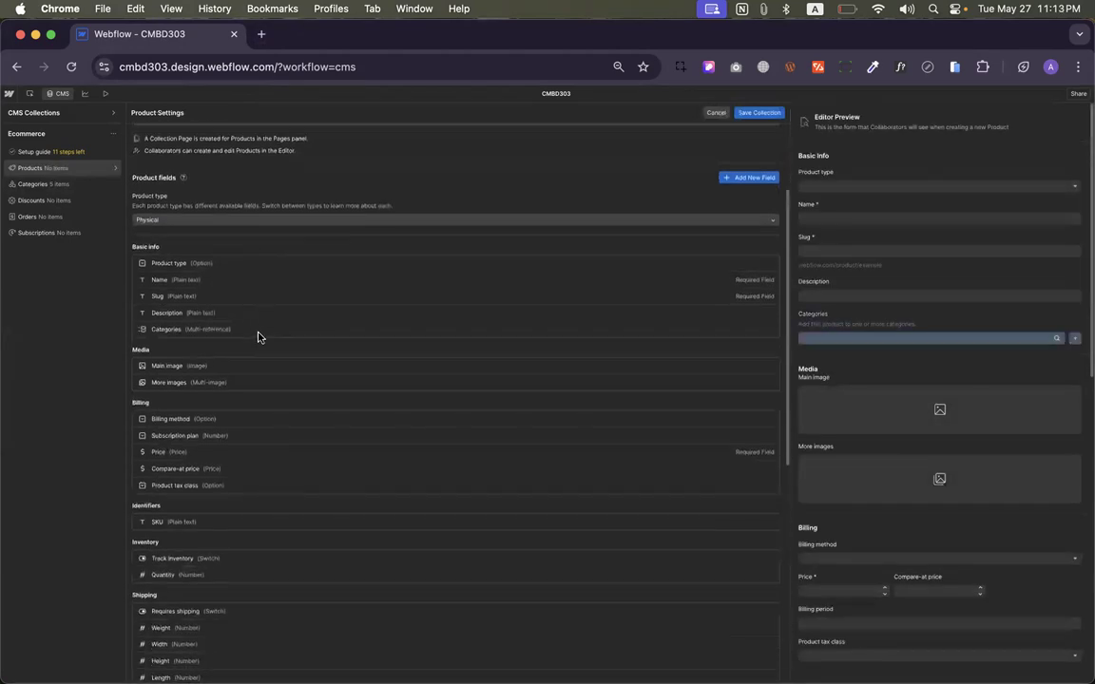
scroll(282, 427, "down", 5)
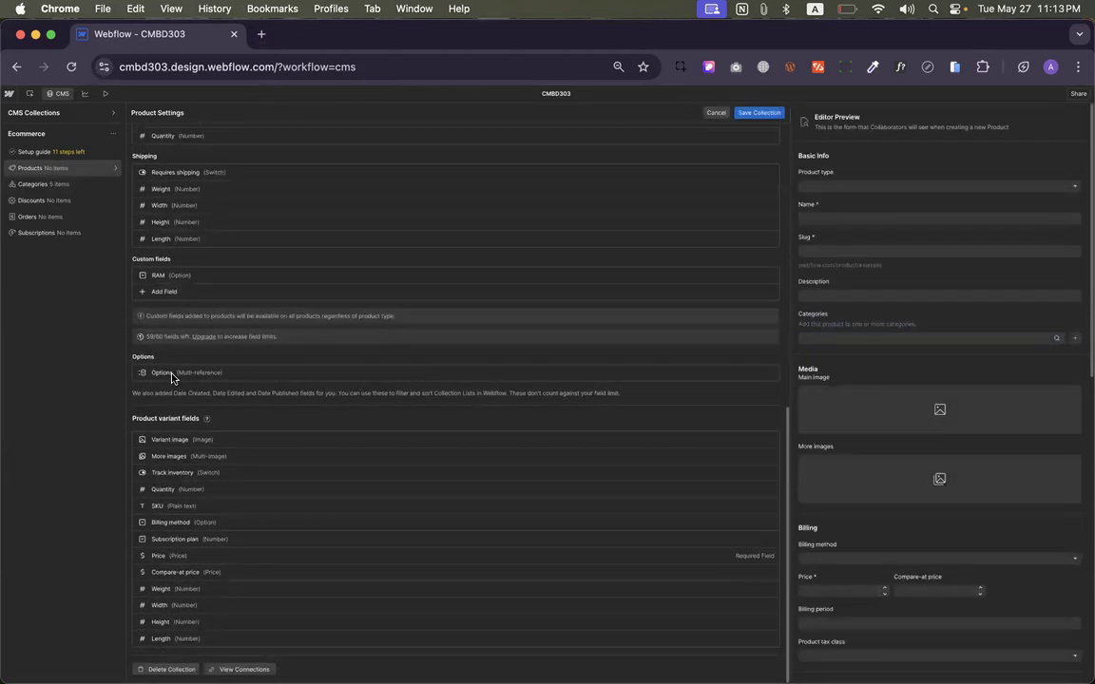
scroll(285, 361, "up", 1)
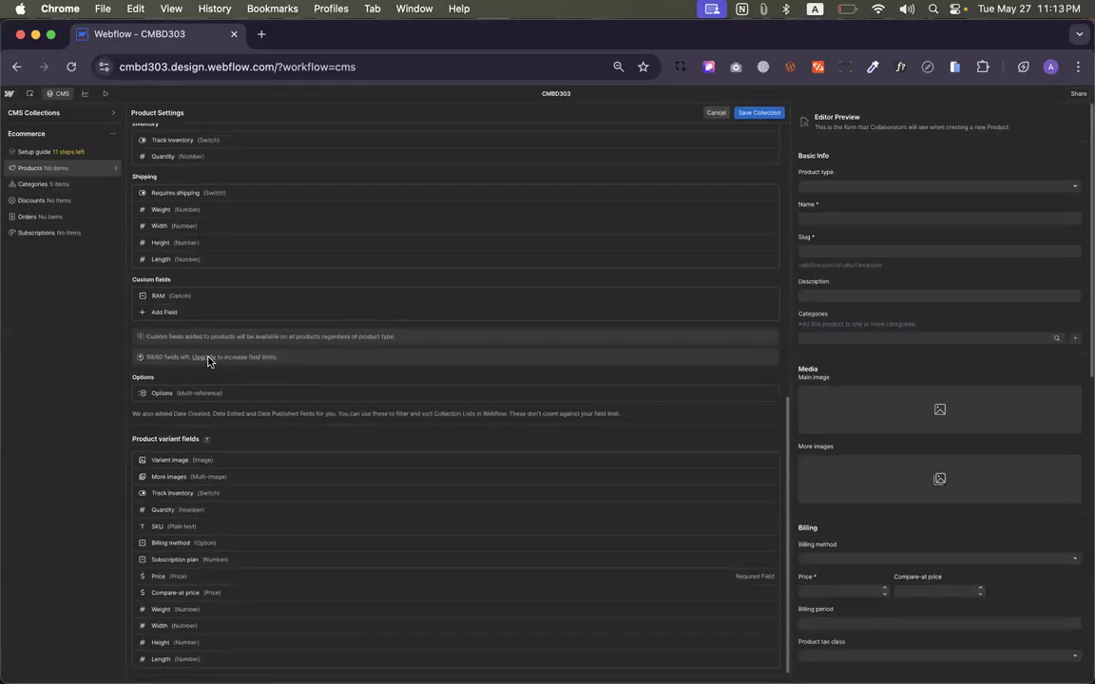
scroll(210, 384, "up", 2)
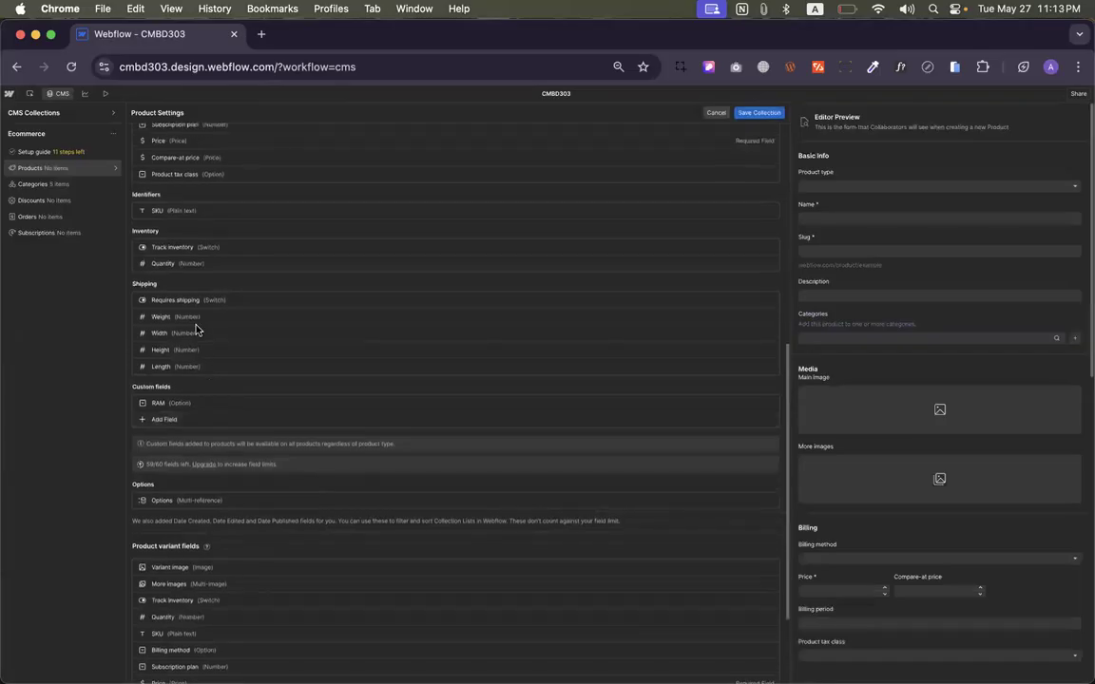
scroll(190, 285, "up", 3)
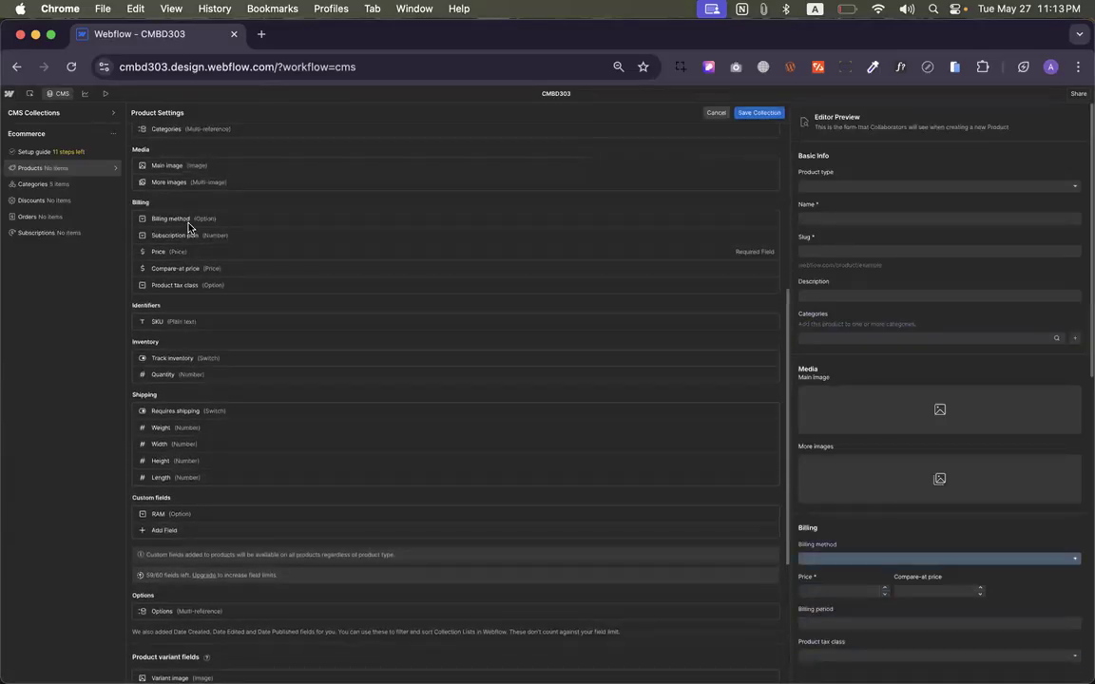
Leave the Products collection settings and add 15 sample products to the empty collection
scroll(190, 229, "up", 3)
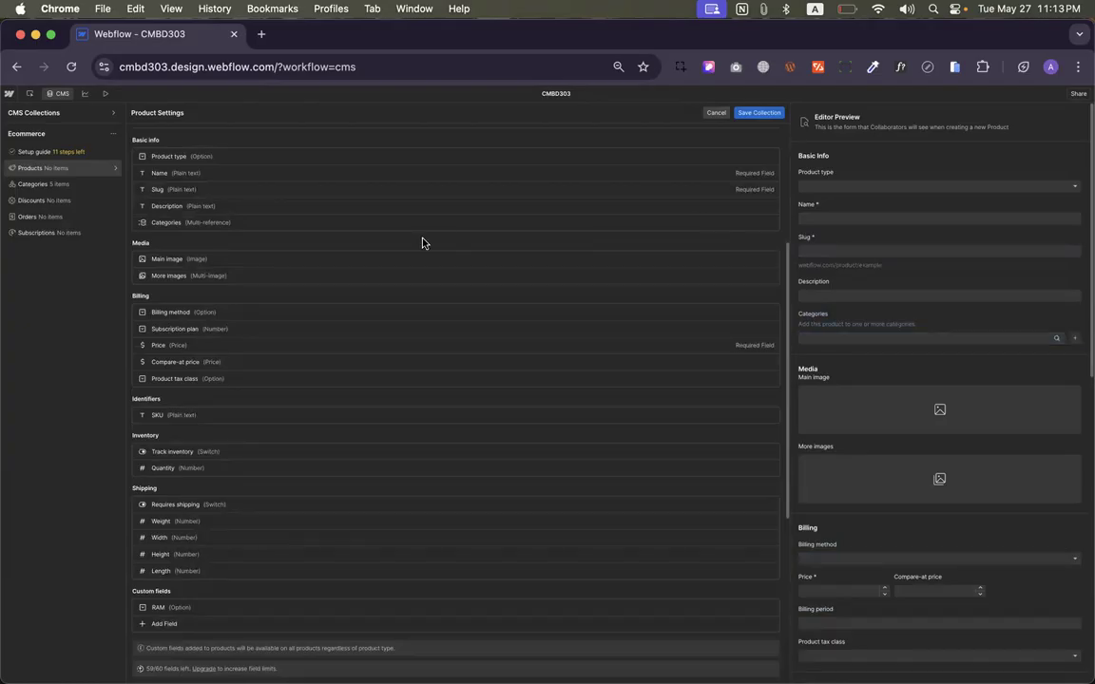
scroll(420, 240, "up", 3)
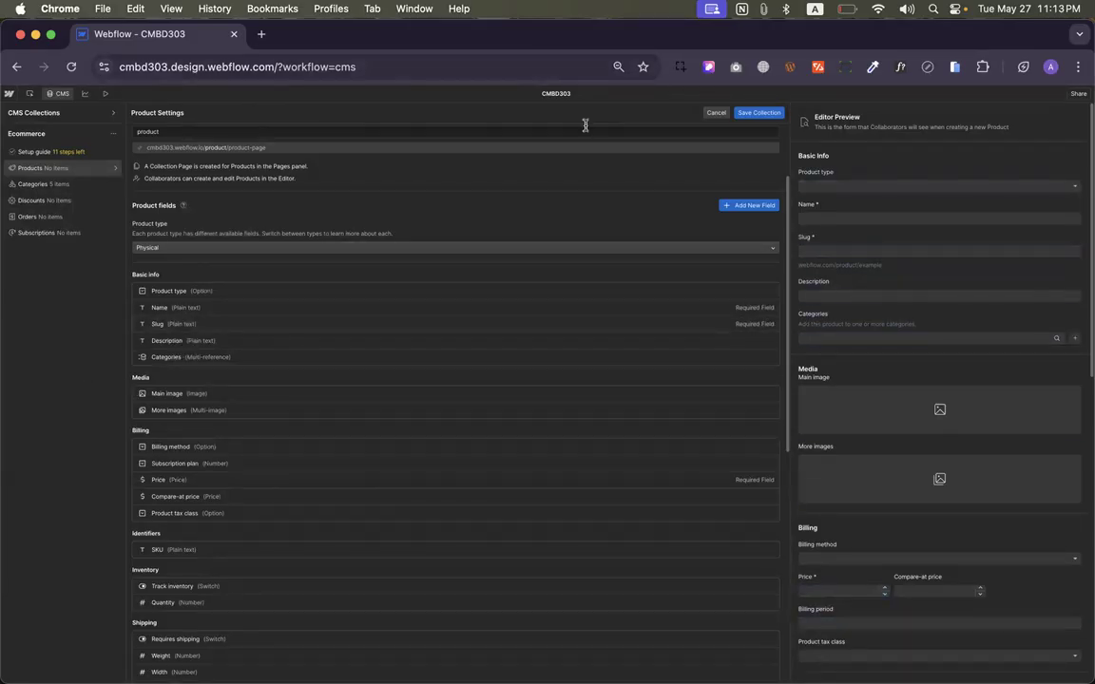
scroll(213, 370, "down", 5)
scroll(215, 369, "up", 6)
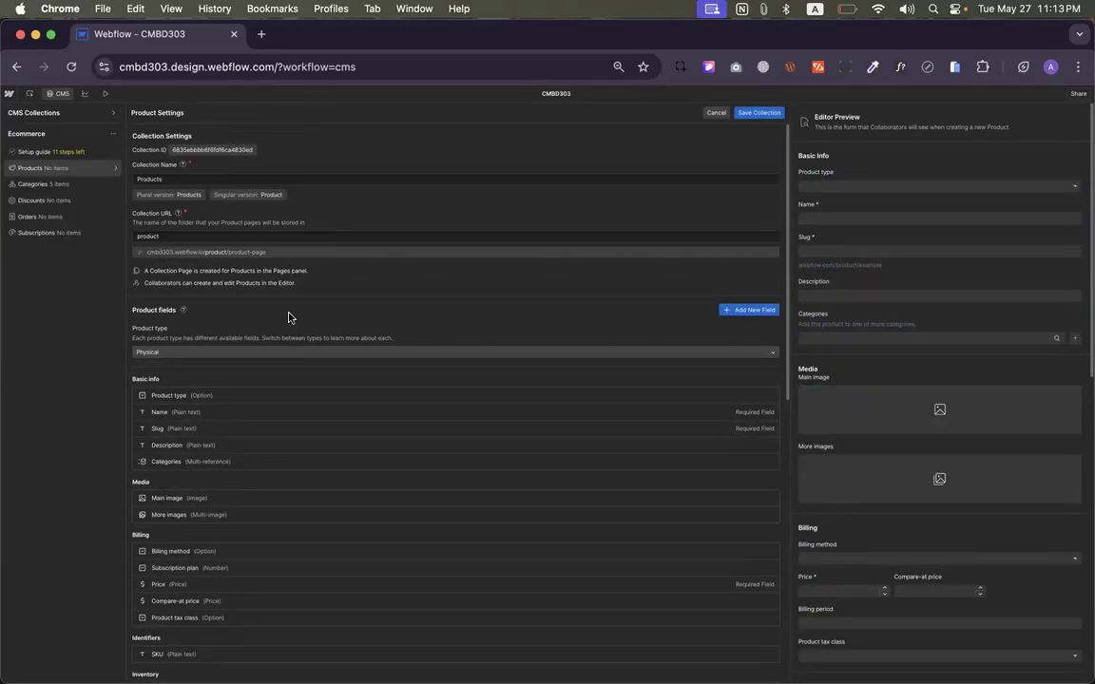
left_click(54, 171)
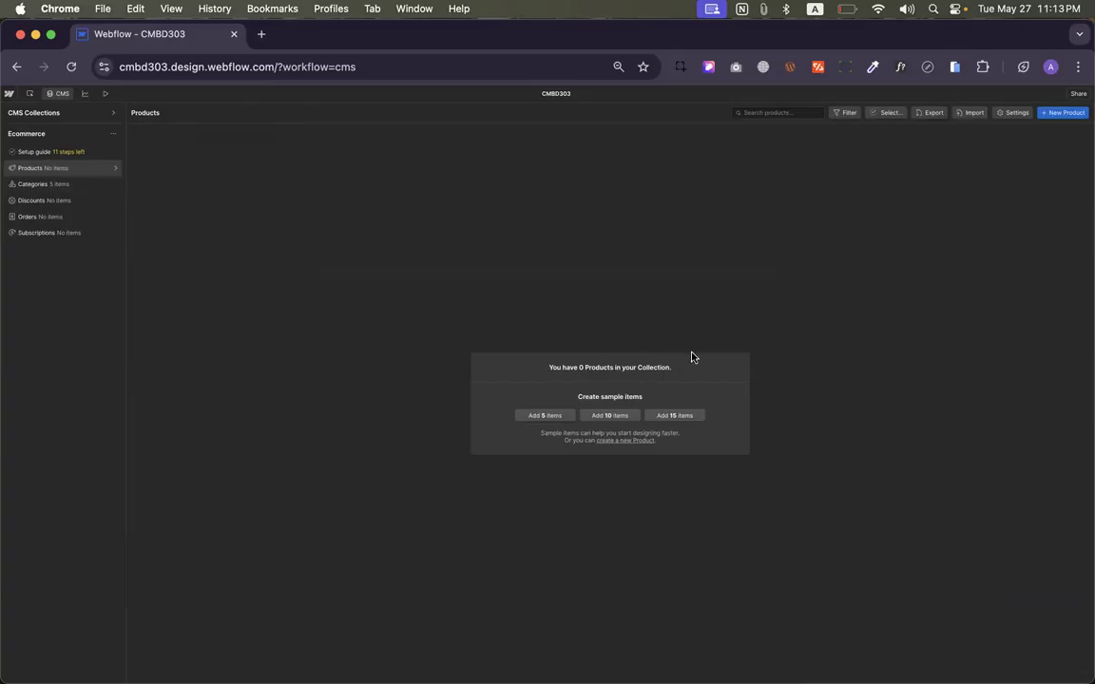
left_click(544, 415)
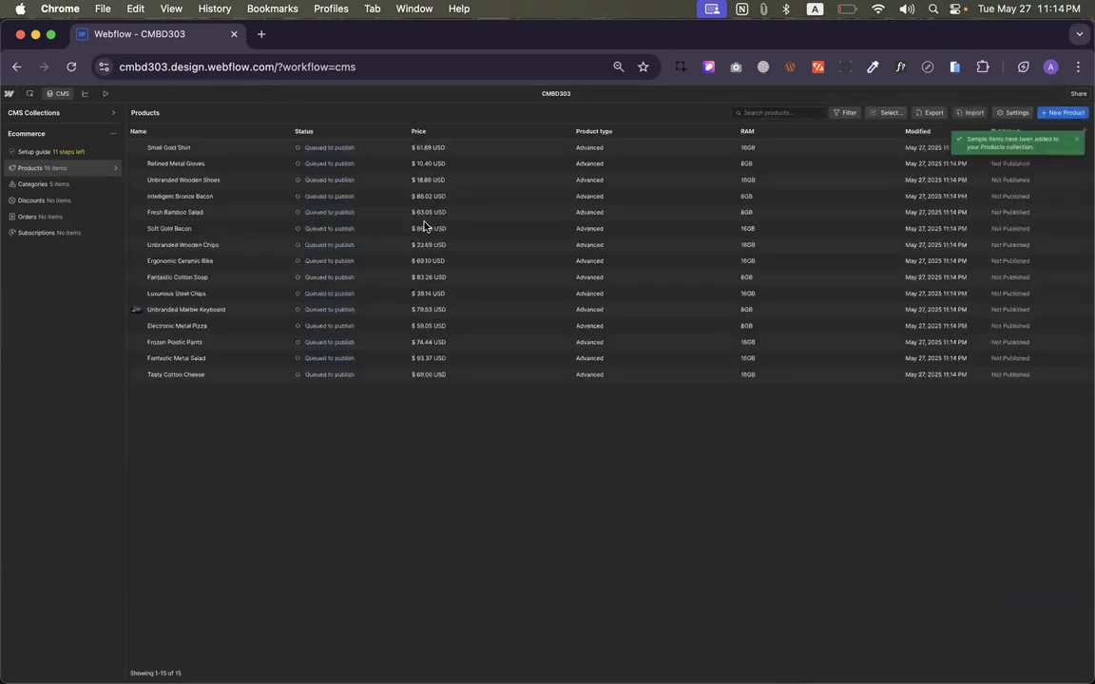
left_click(390, 149)
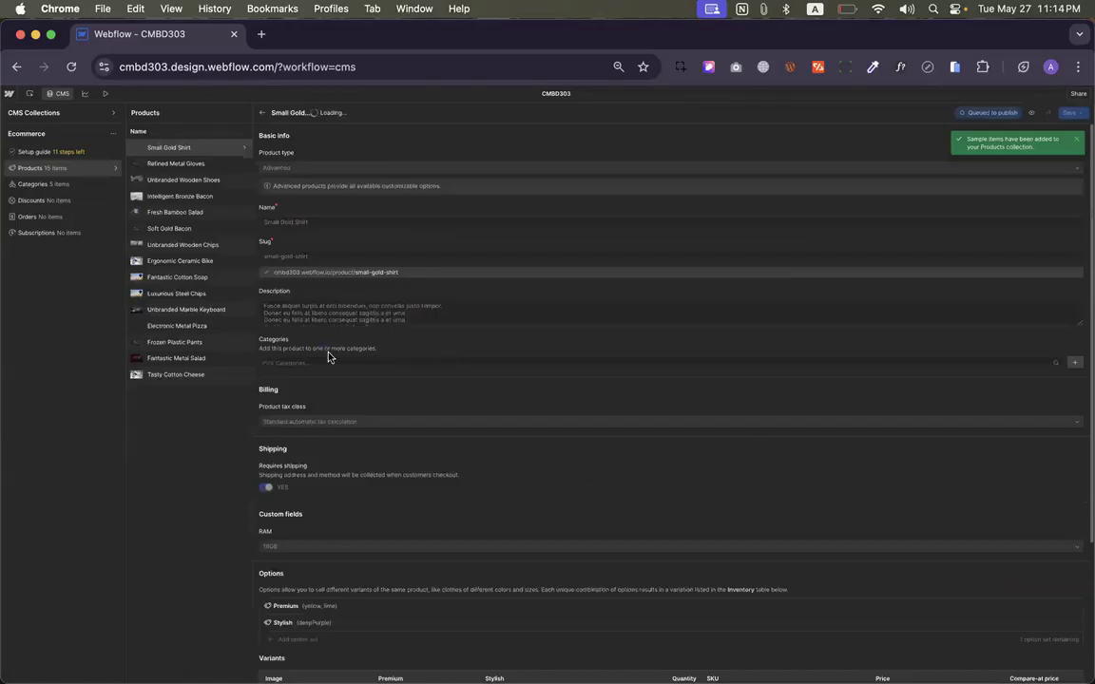
left_click(311, 363)
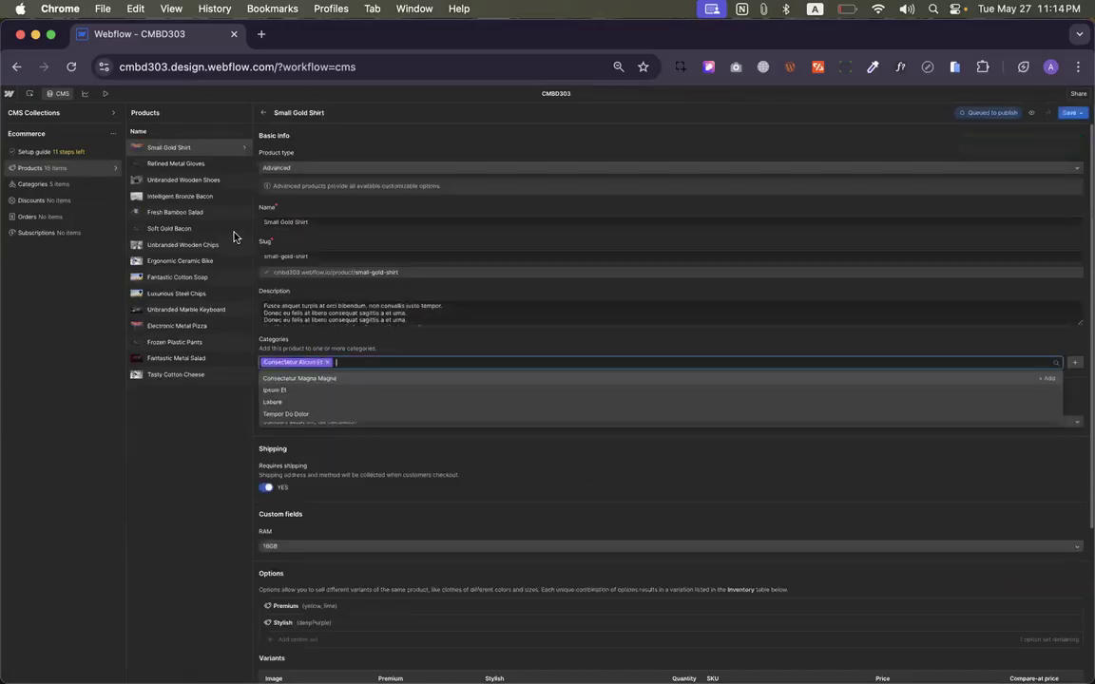
left_click(207, 164)
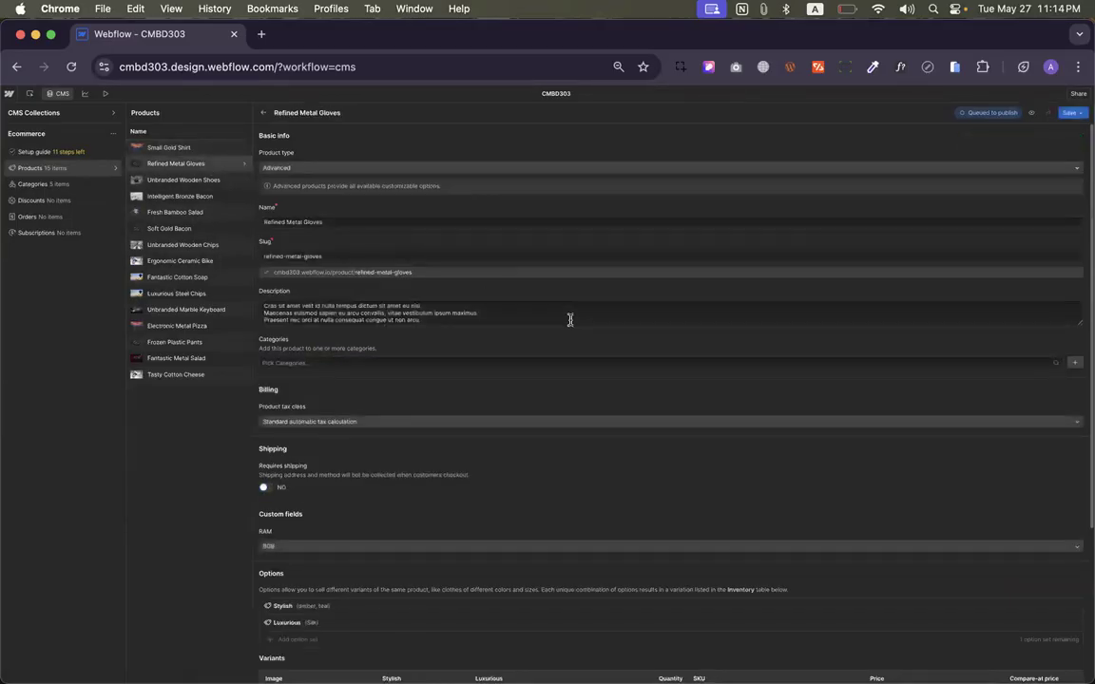
Assign the Consectetur Aliqua Et category to the Small Gold Shirt product and save the changes
left_click(218, 146)
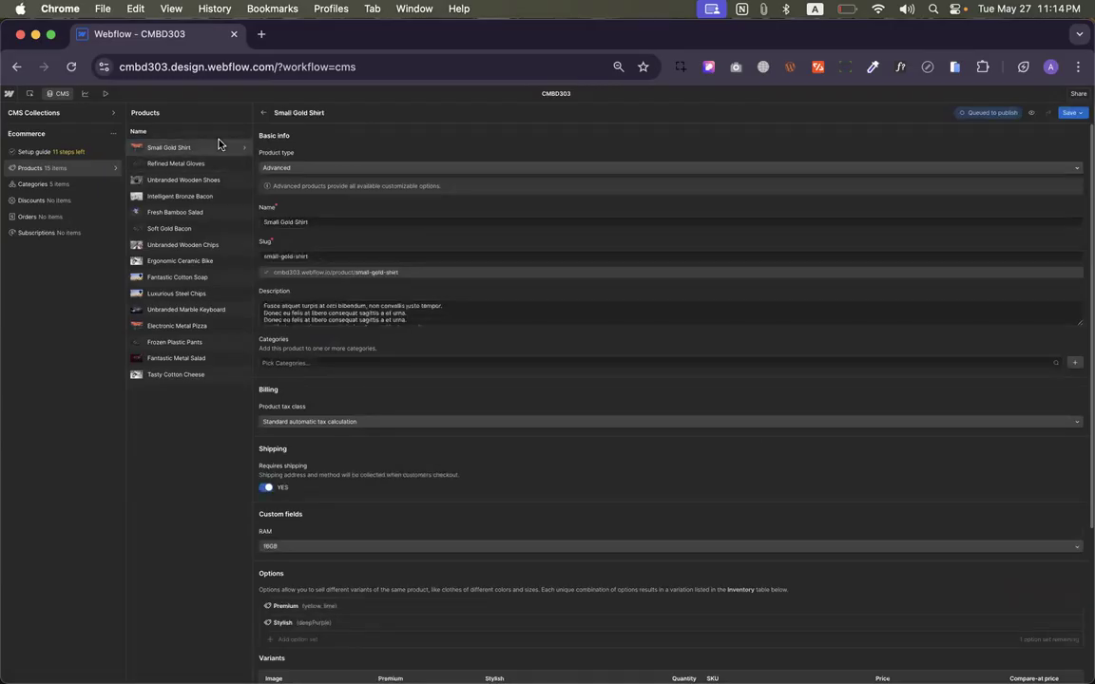
left_click(326, 361)
left_click(311, 379)
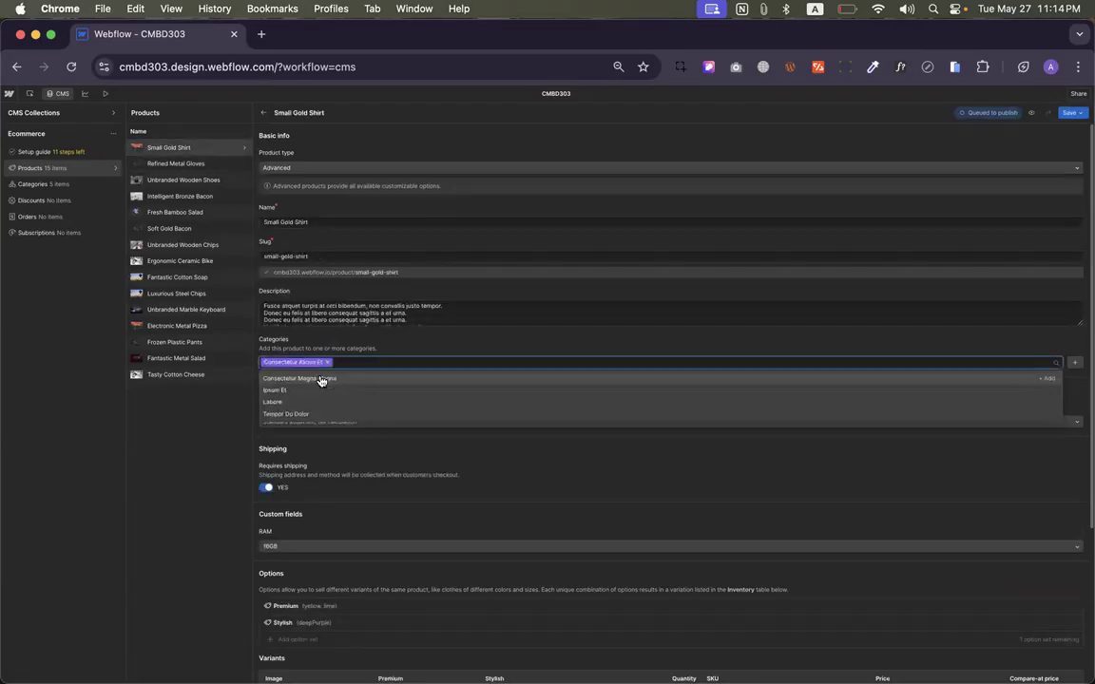
left_click(1075, 111)
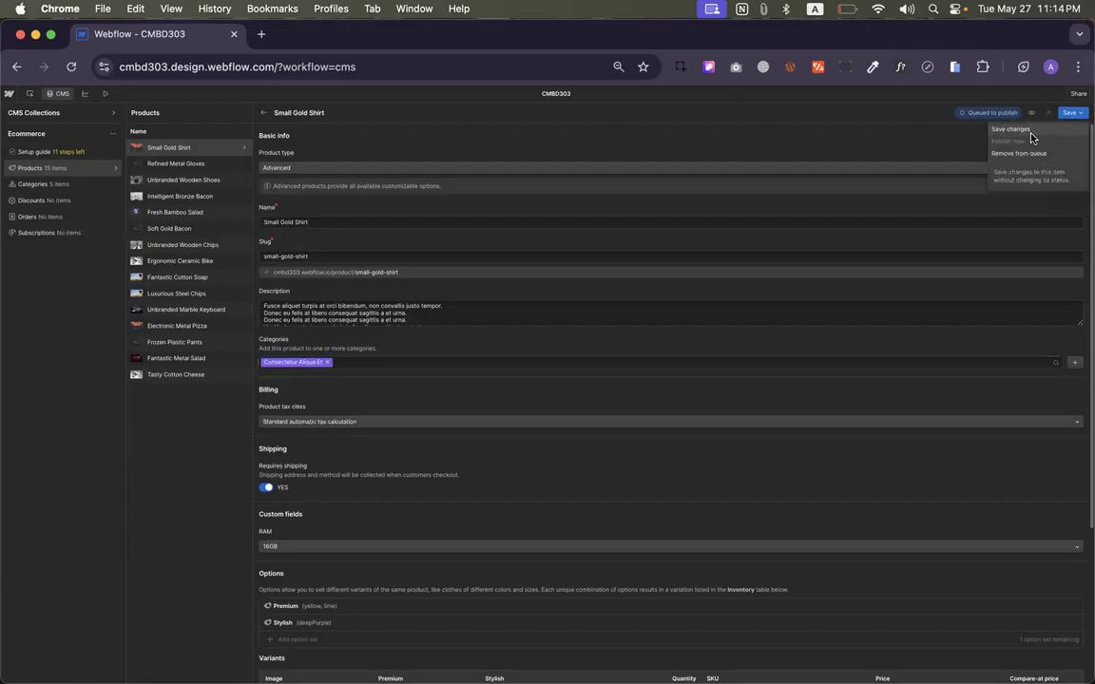
left_click(1016, 135)
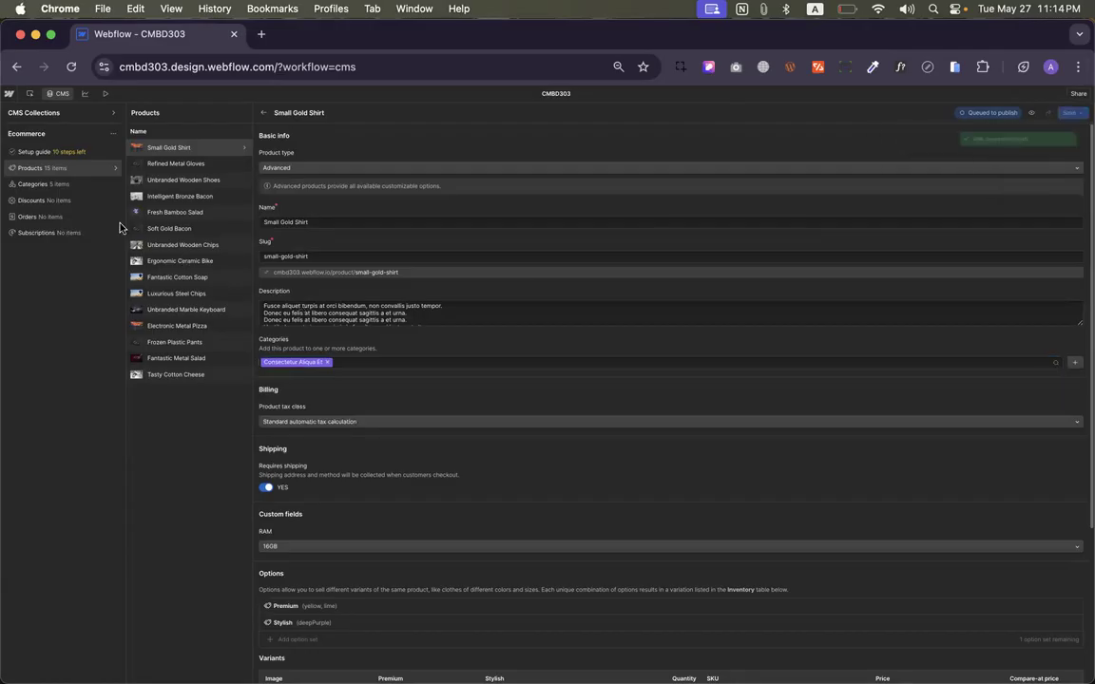
Assign the Consectetur Aliqua Et category to the Refined Metal Gloves product and save the changes
left_click(202, 167)
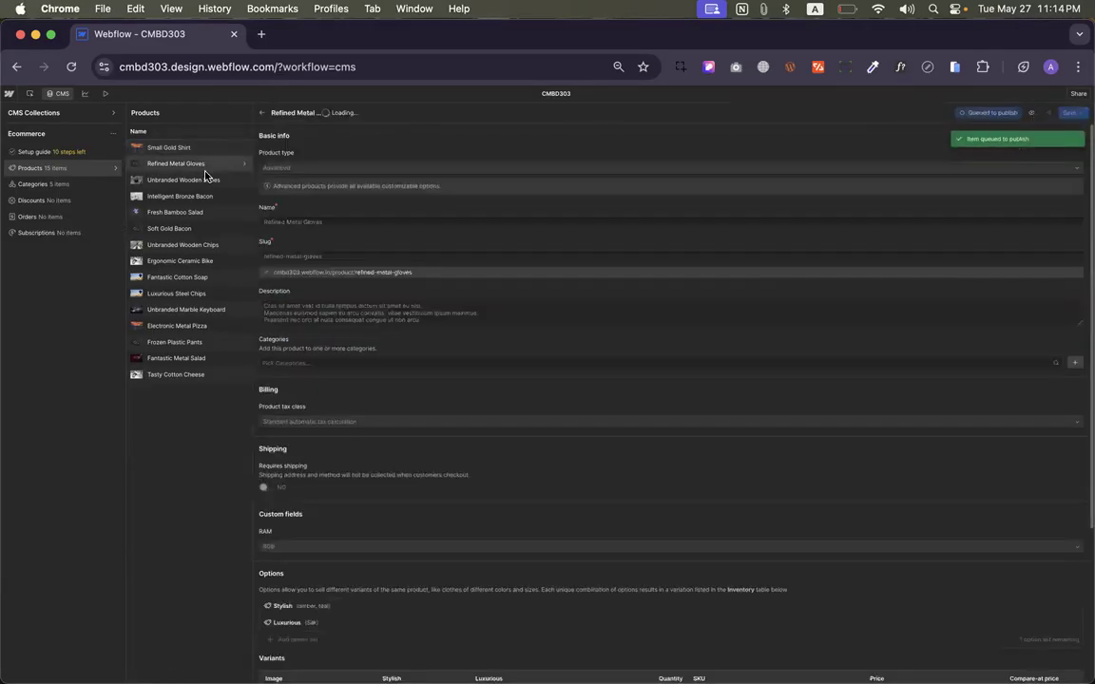
left_click(339, 362)
left_click(318, 378)
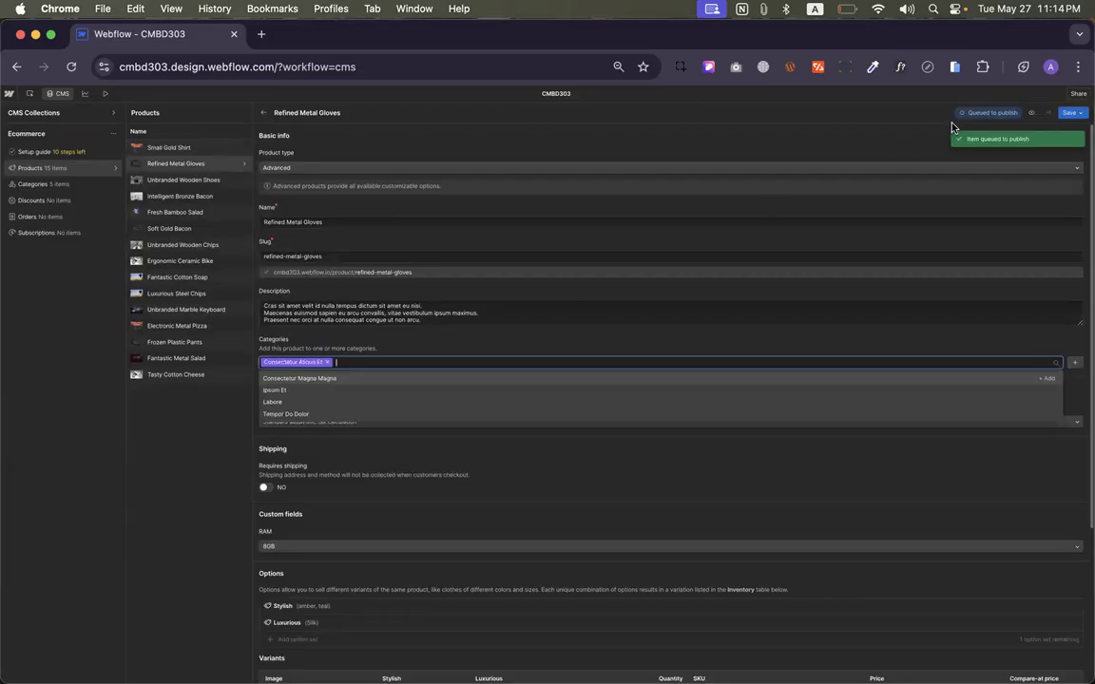
left_click(1077, 112)
left_click(1046, 131)
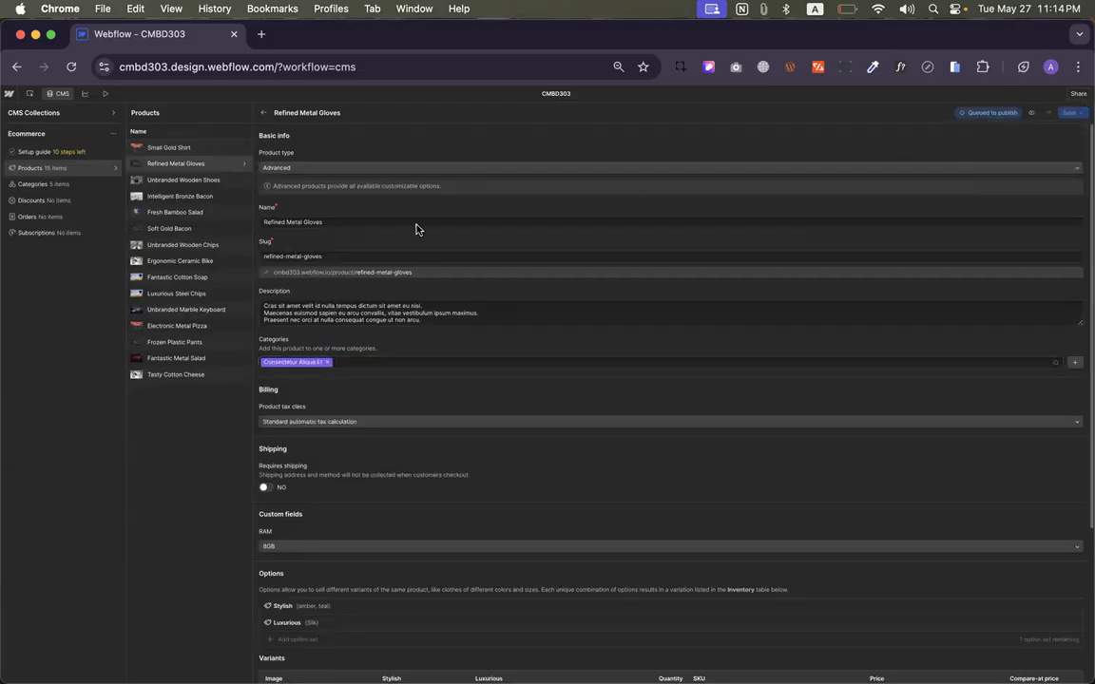
Assign the Consectetur Aliqua Et category to the Unbranded Wooden Shoes product and save the changes
left_click(204, 180)
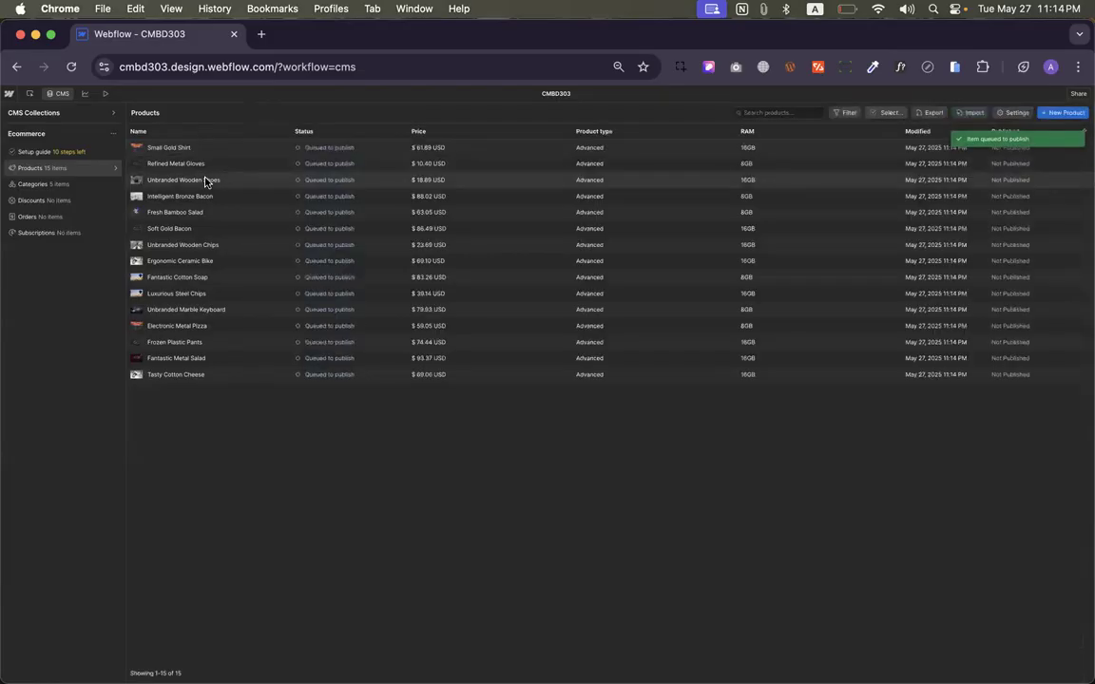
left_click(303, 362)
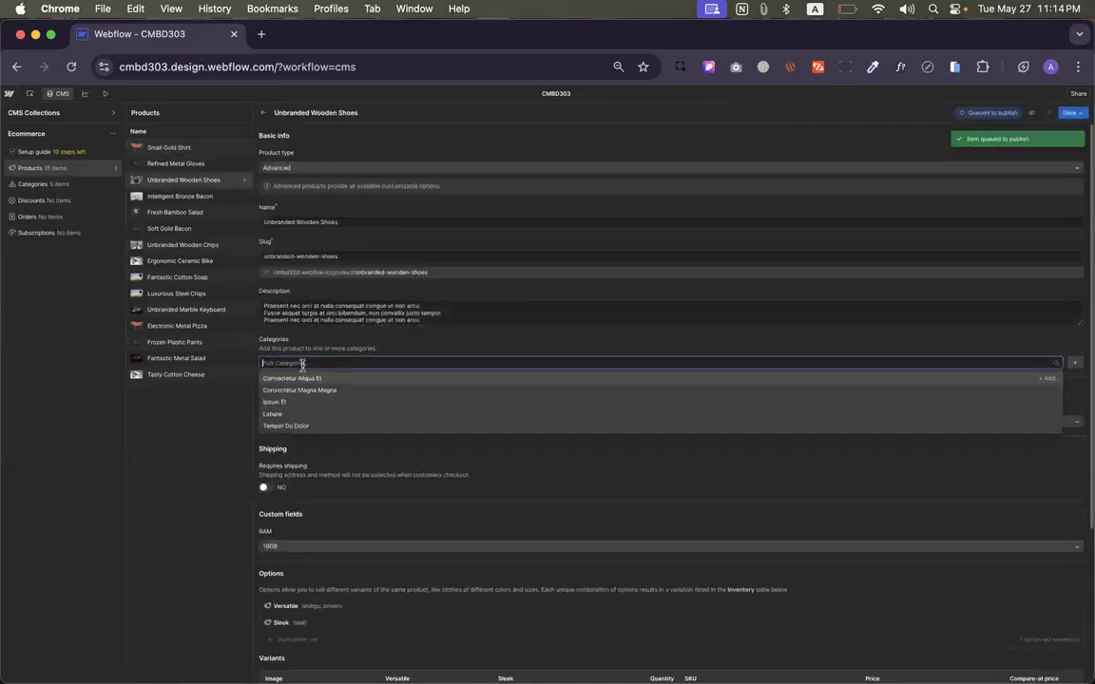
left_click(304, 378)
left_click(1071, 112)
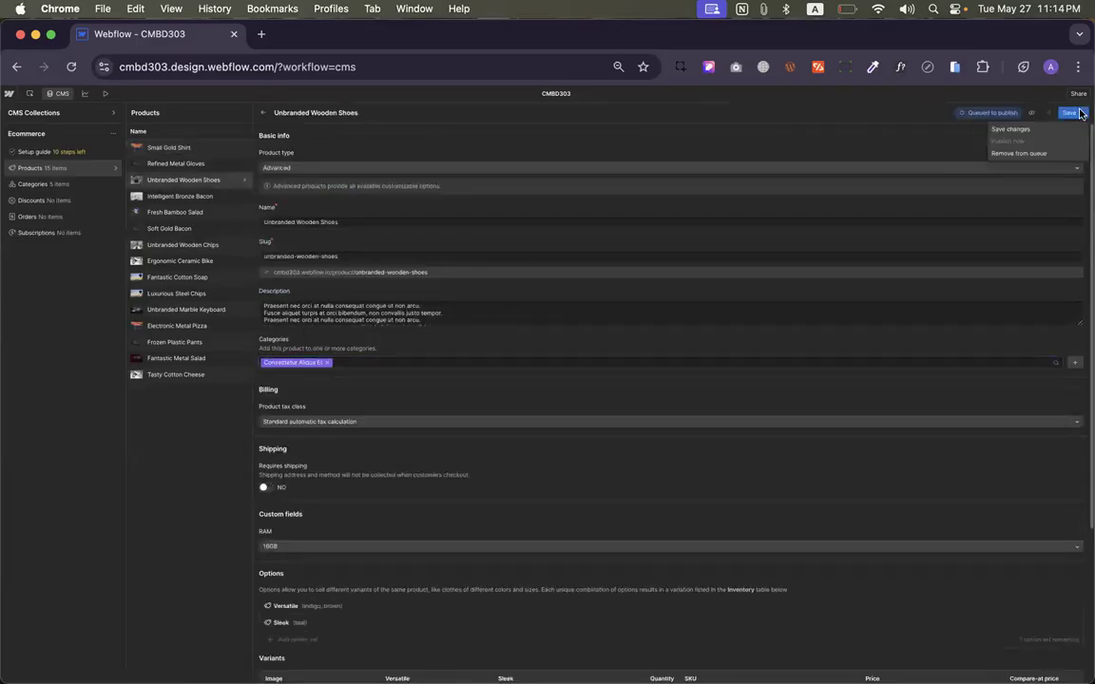
left_click(1041, 131)
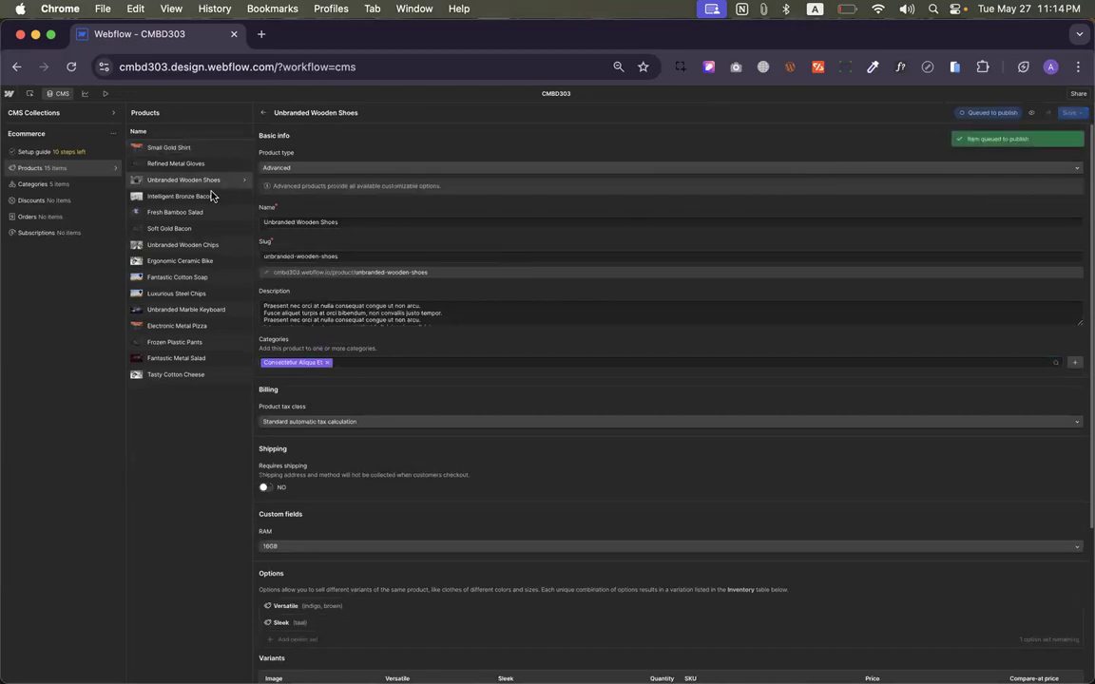
Open the Intelligent Bronze Bacon product for editing
left_click(190, 197)
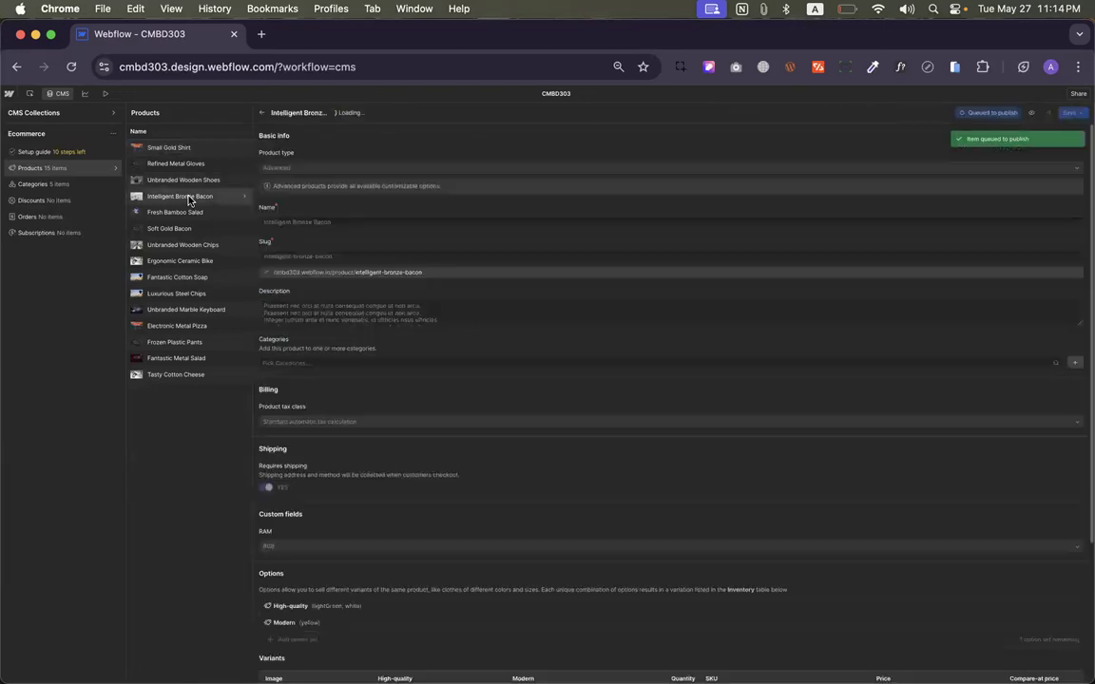
Assign the Intelligent Bronze Bacon product to the Consectetur Magna Magna category and save the changes
left_click(330, 363)
left_click(321, 382)
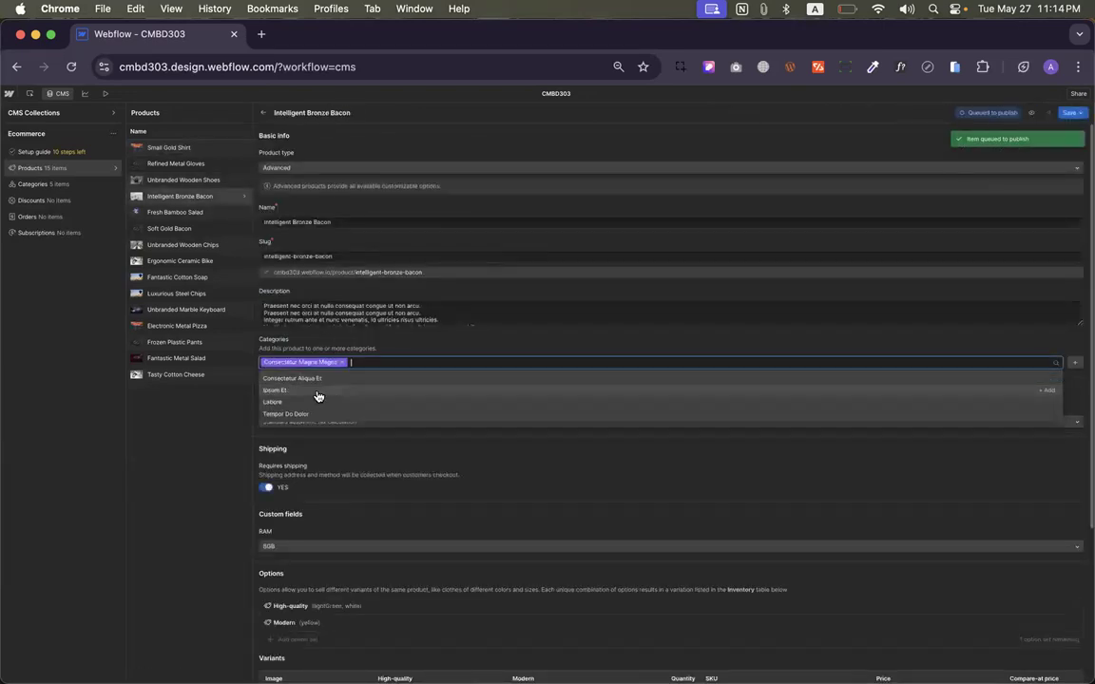
left_click(1070, 112)
left_click(1044, 128)
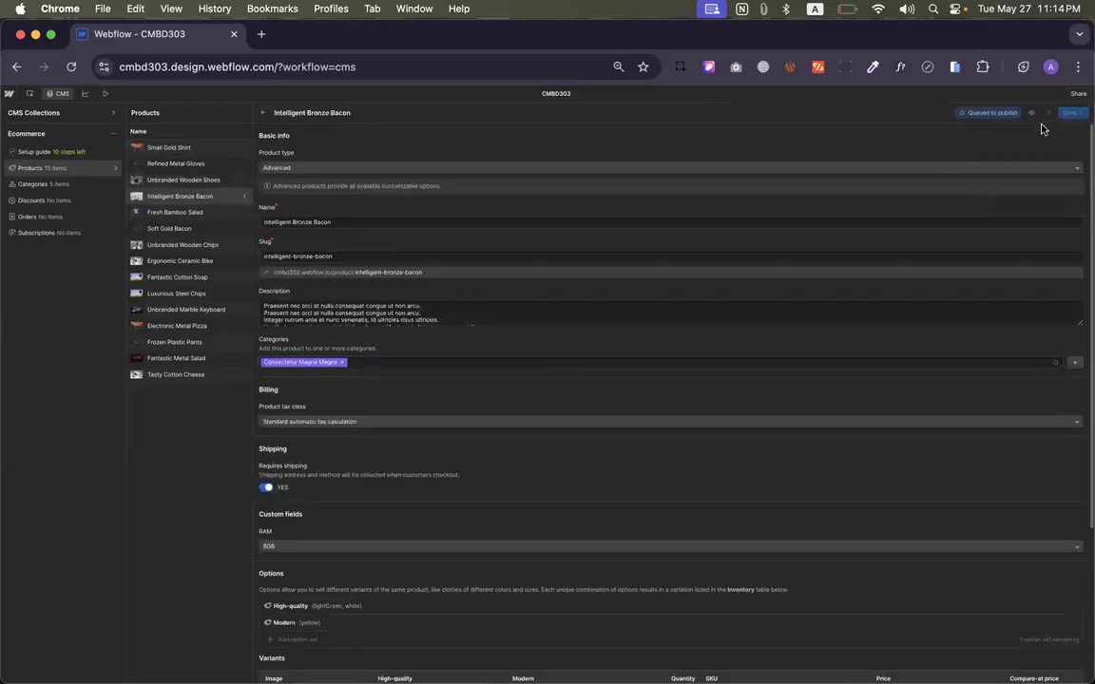
Assign the Fresh Bamboo Salad product to the Consectetur Magna Magna category and save the changes
left_click(176, 213)
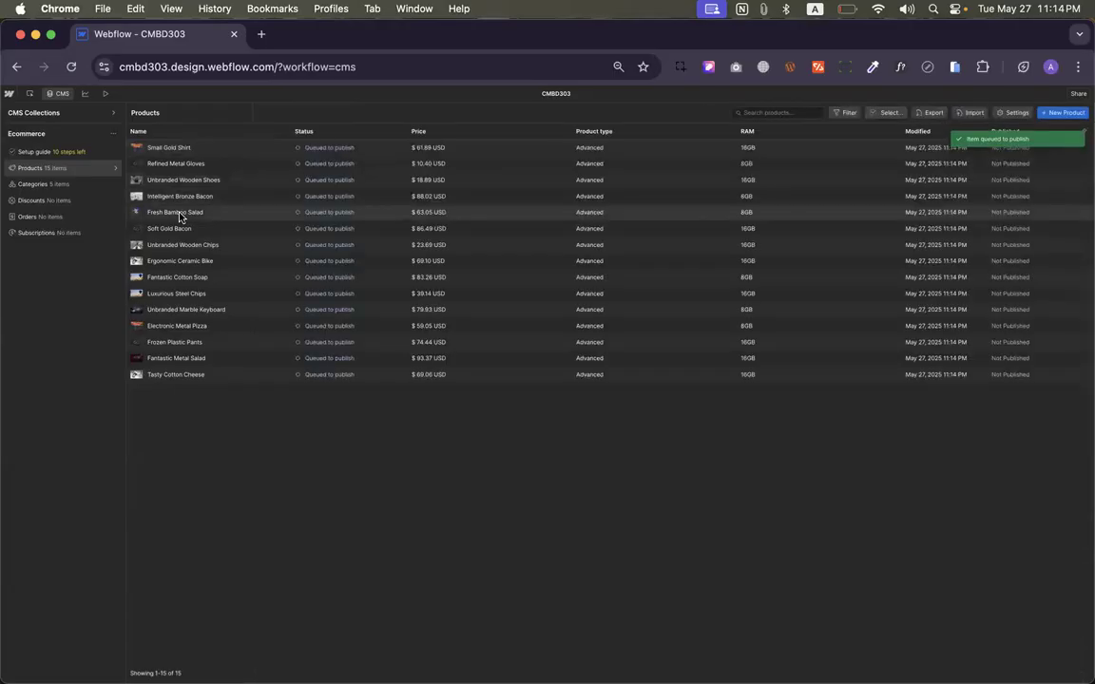
left_click(347, 362)
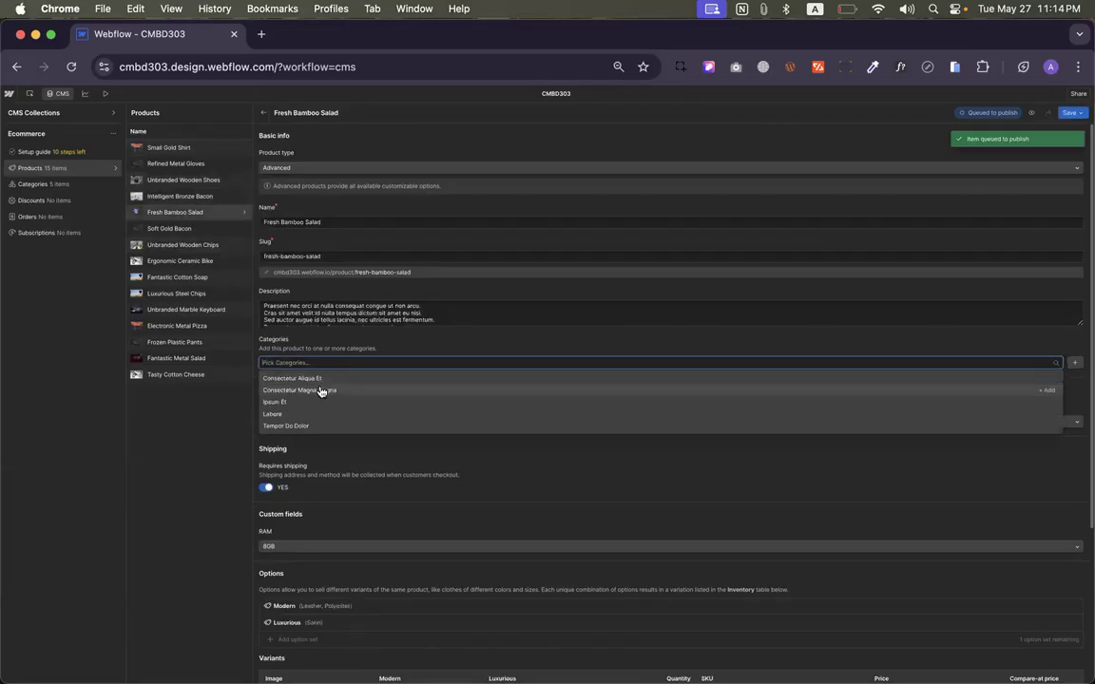
left_click(320, 381)
left_click(1081, 113)
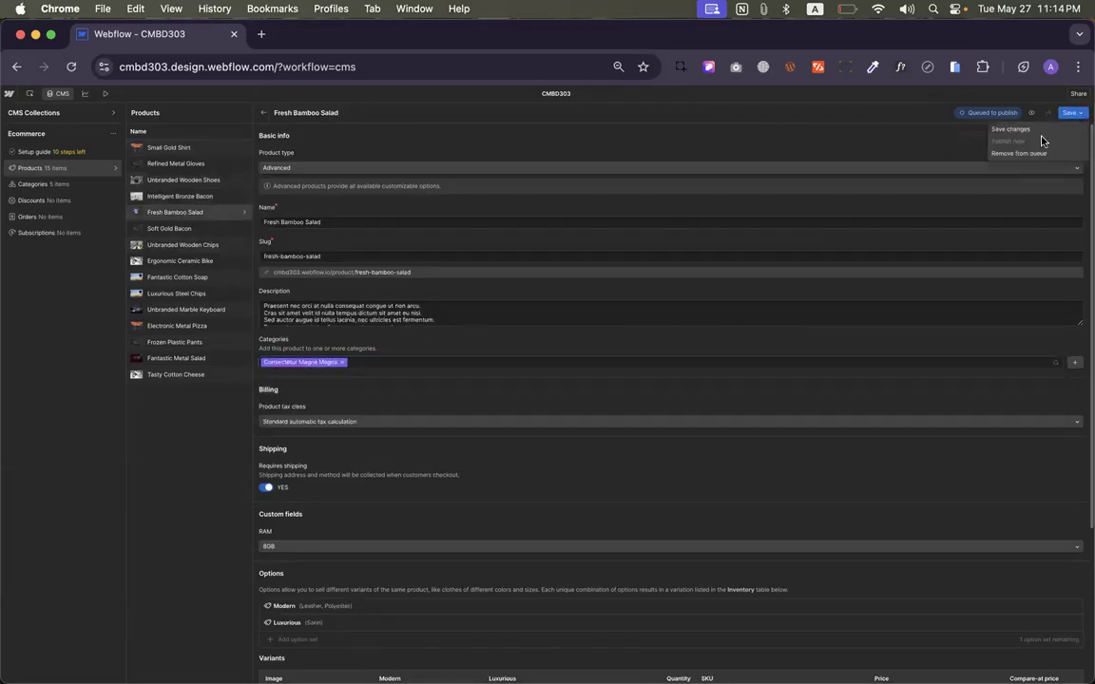
left_click(1007, 130)
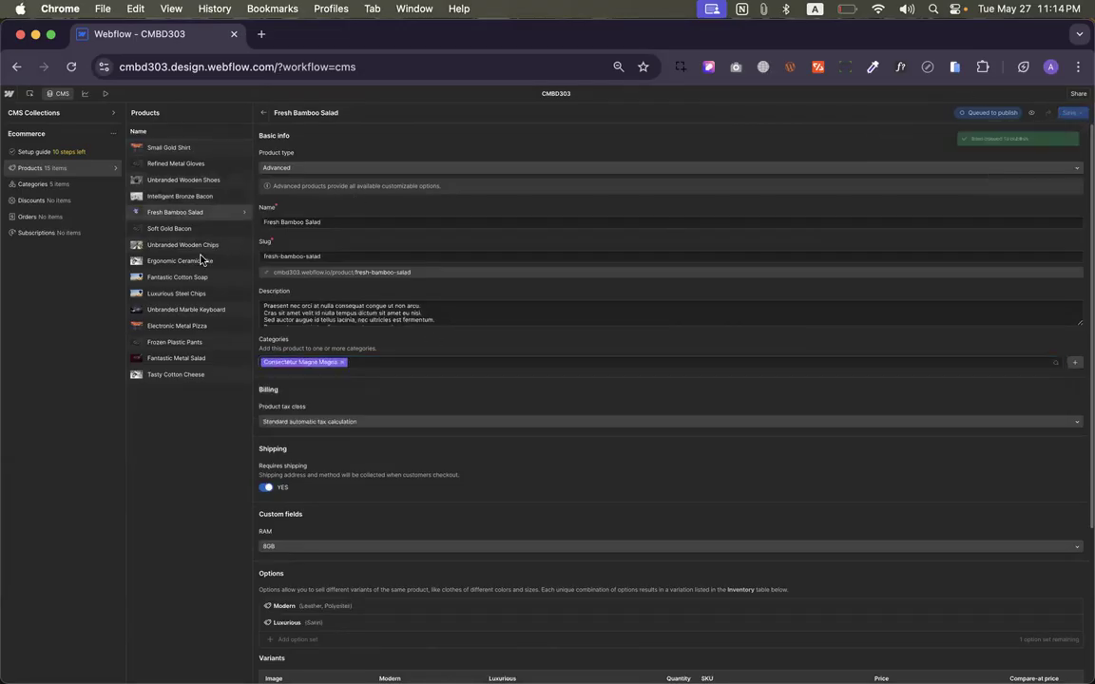
Assign the Soft Gold Bacon product to the Consectetur Magna Magna category and save the changes
left_click(173, 234)
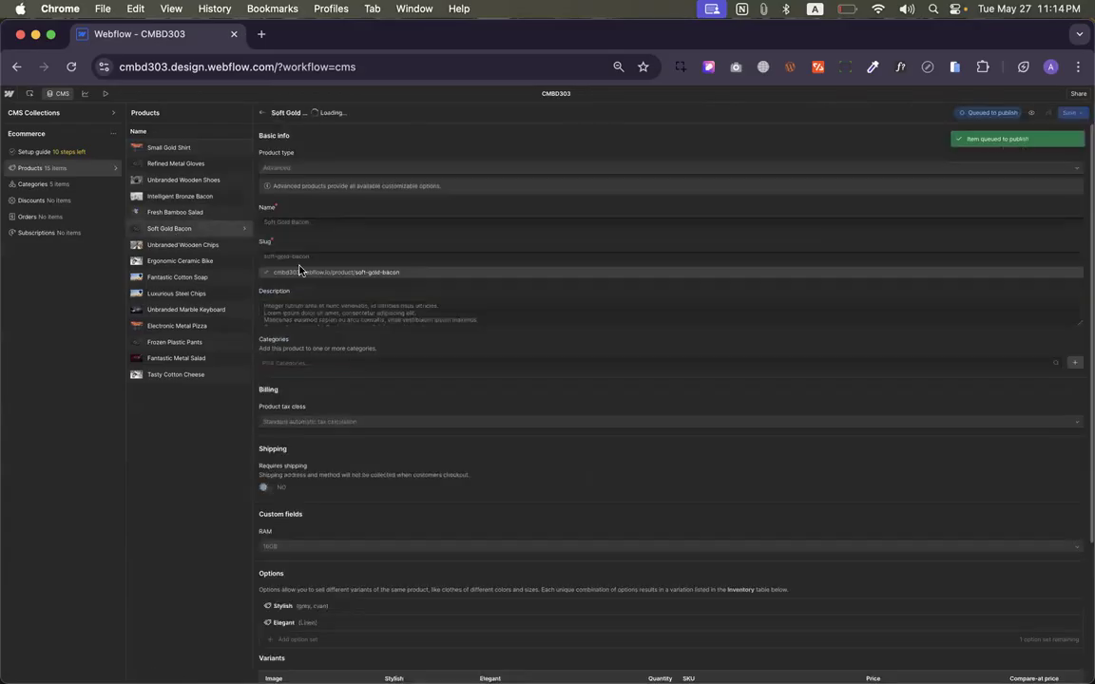
left_click(340, 361)
left_click(334, 391)
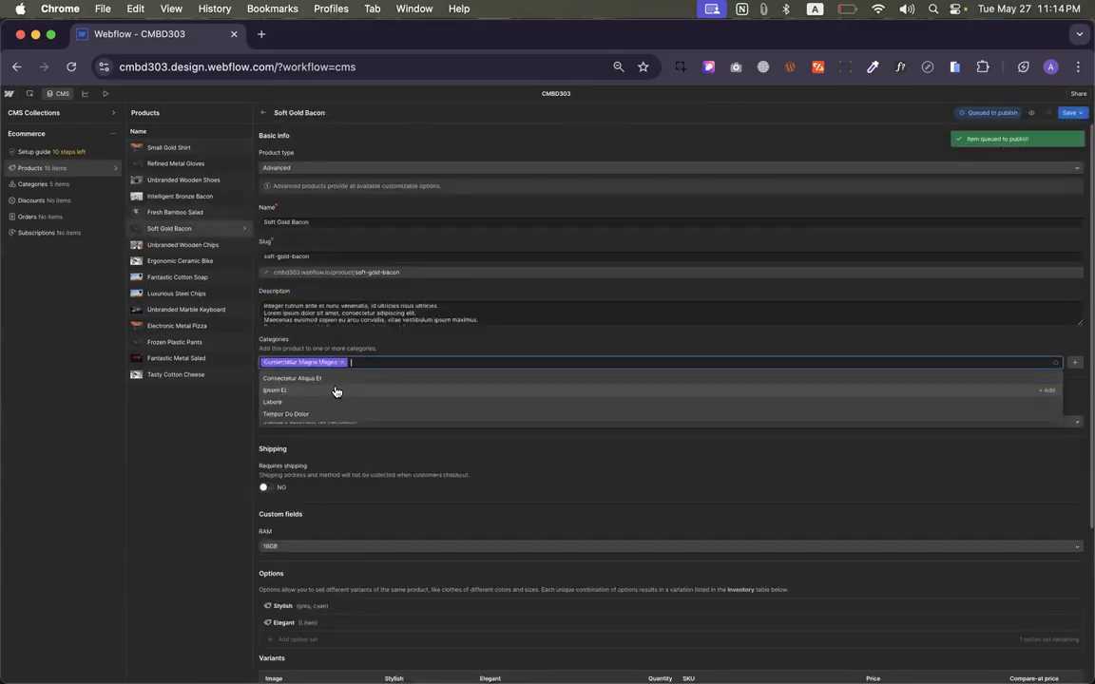
left_click(1076, 112)
left_click(1036, 129)
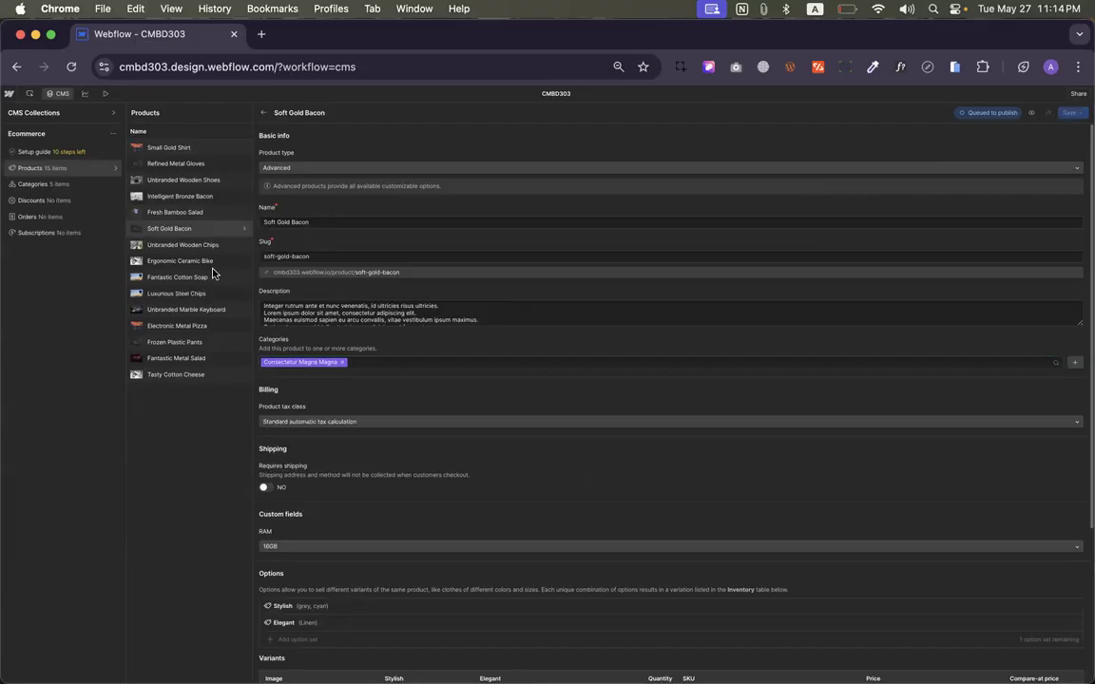
Assign the Unbranded Wooden Chips product to the Ipsum Et category and save the changes
left_click(190, 245)
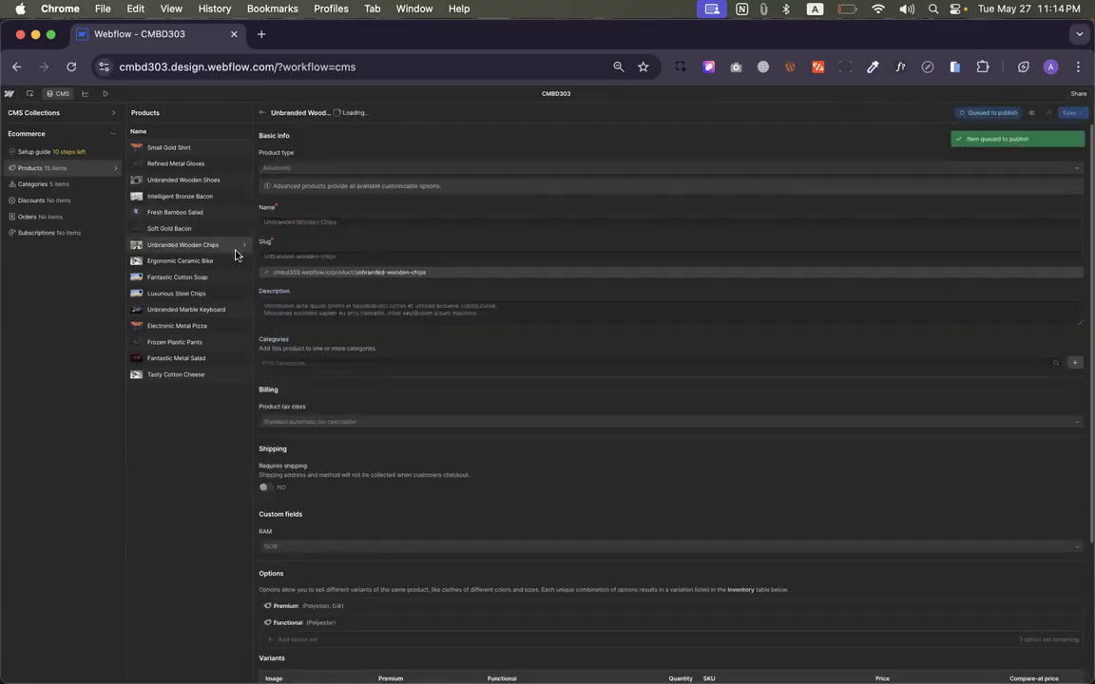
left_click(338, 362)
left_click(299, 403)
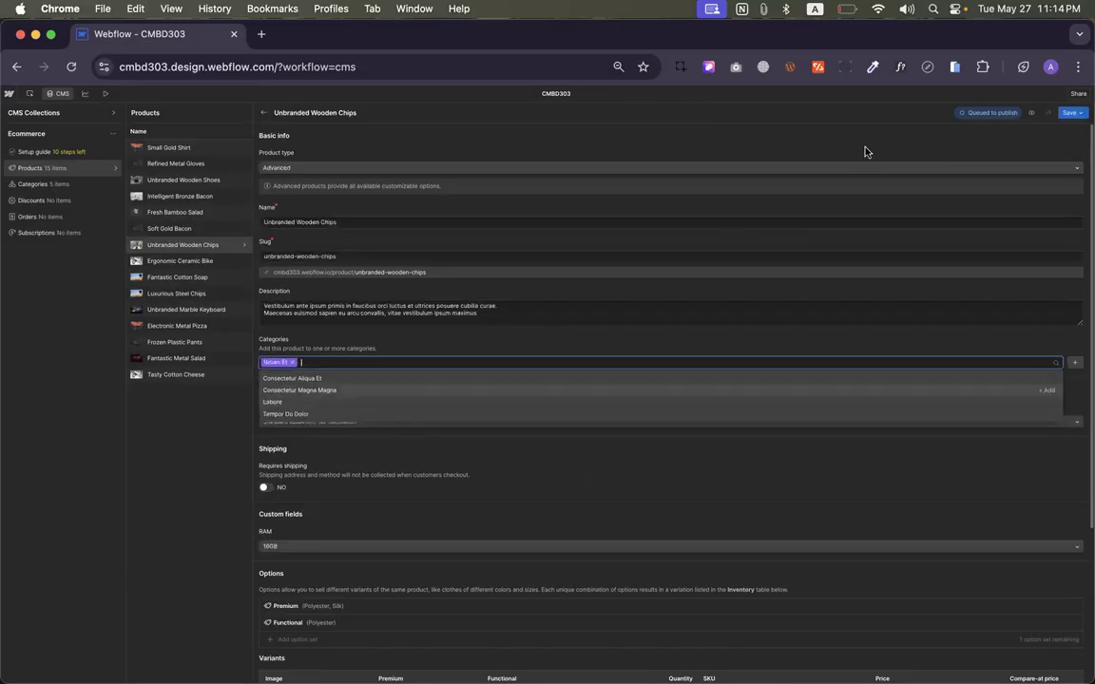
left_click(1072, 113)
left_click(951, 115)
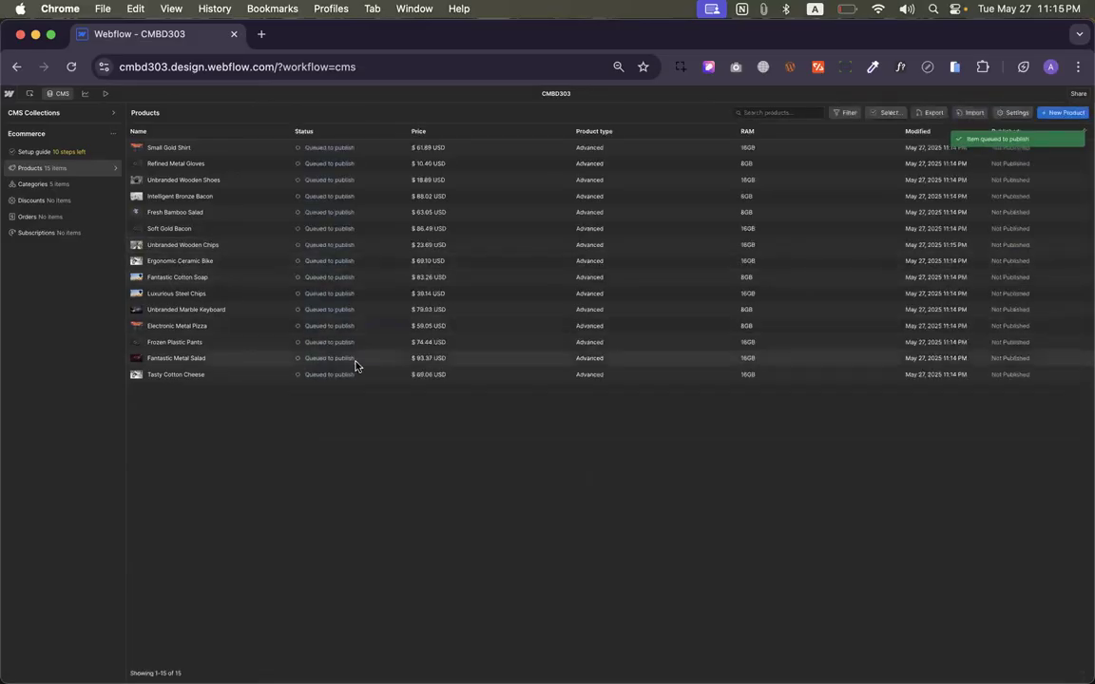
Assign the Fantastic Cotton Soap product to the Ipsum Et category and save the changes
left_click(247, 276)
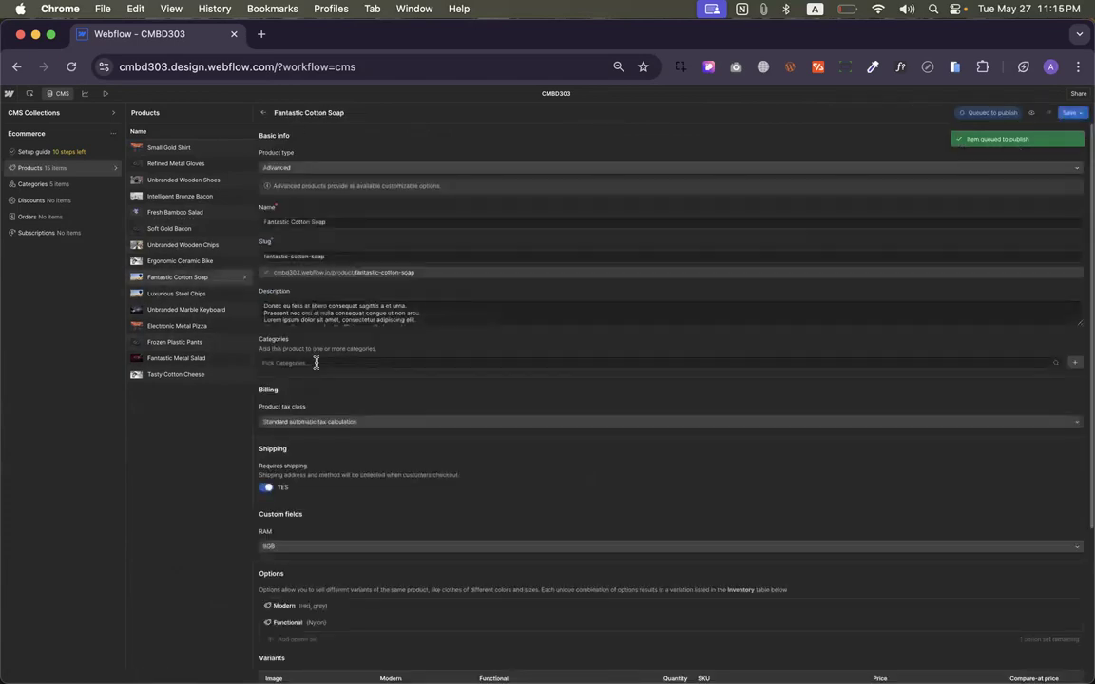
left_click(316, 362)
left_click(312, 403)
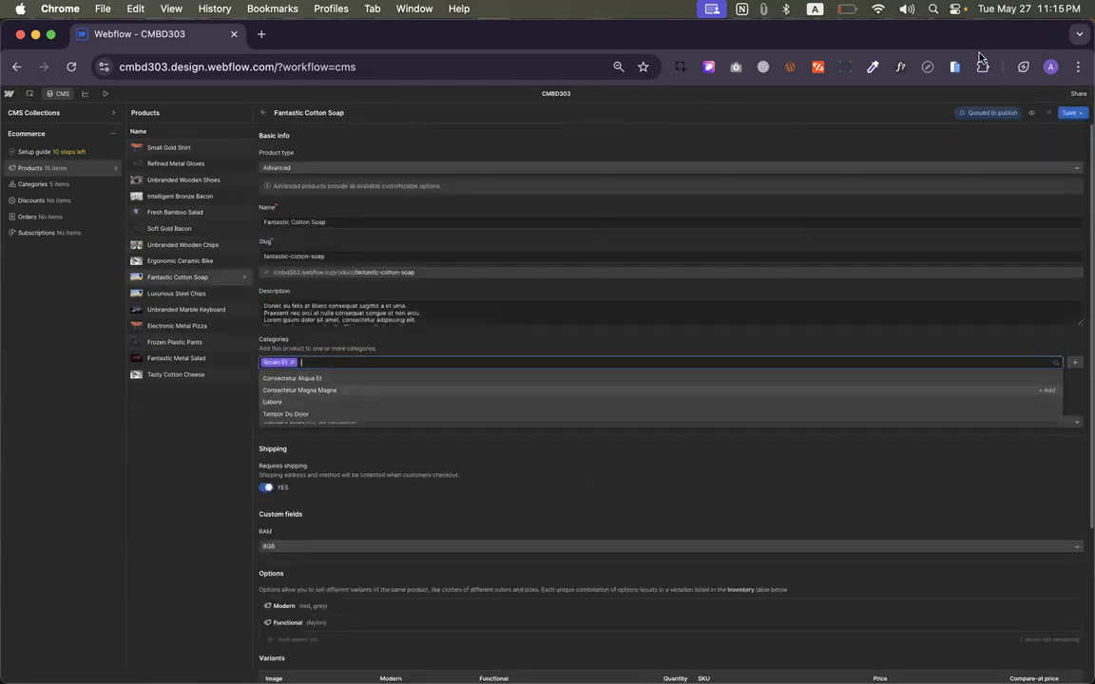
left_click(1072, 112)
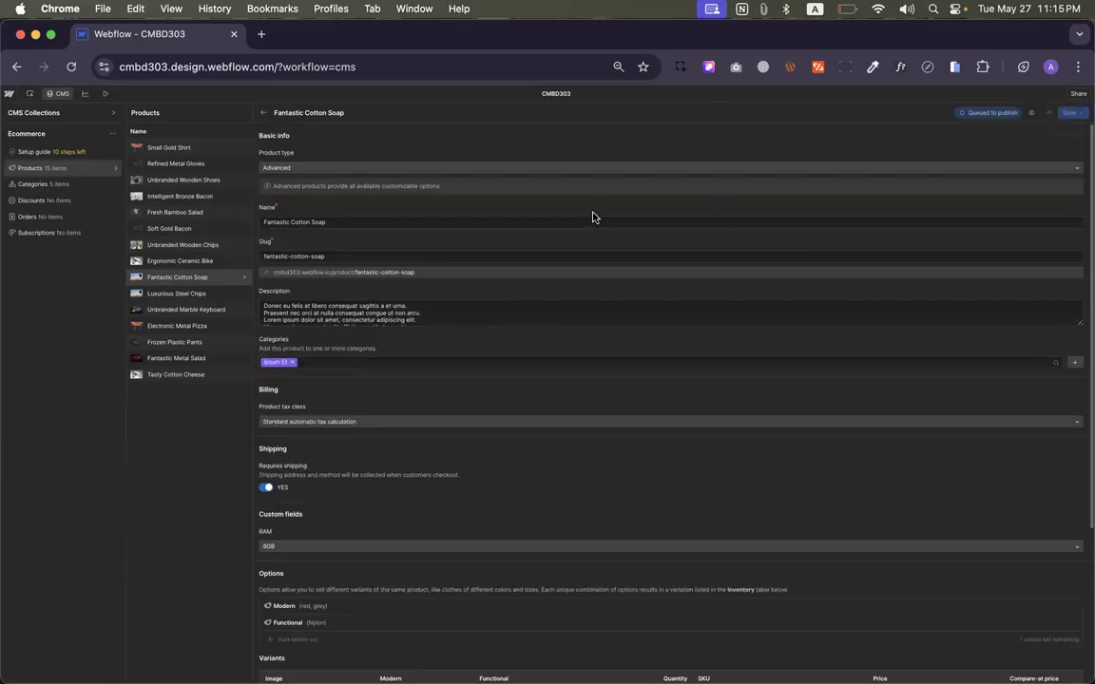
Assign the Ergonomic Ceramic Bike product to the Ipsum Et category and save the changes
left_click(175, 261)
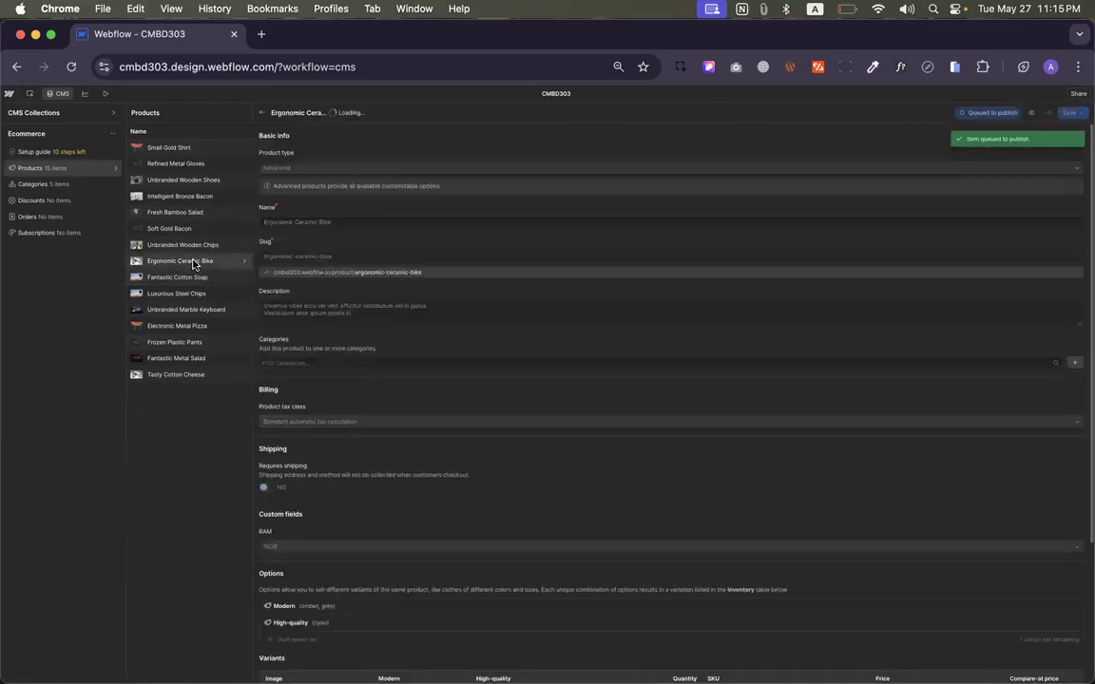
left_click(347, 360)
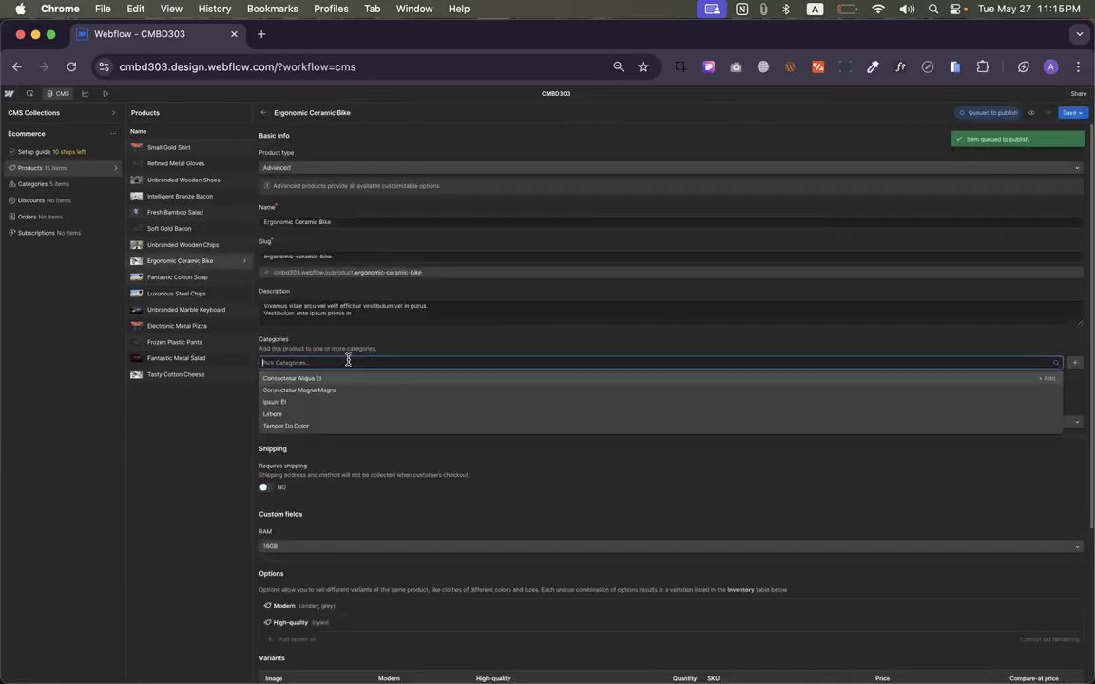
left_click(312, 403)
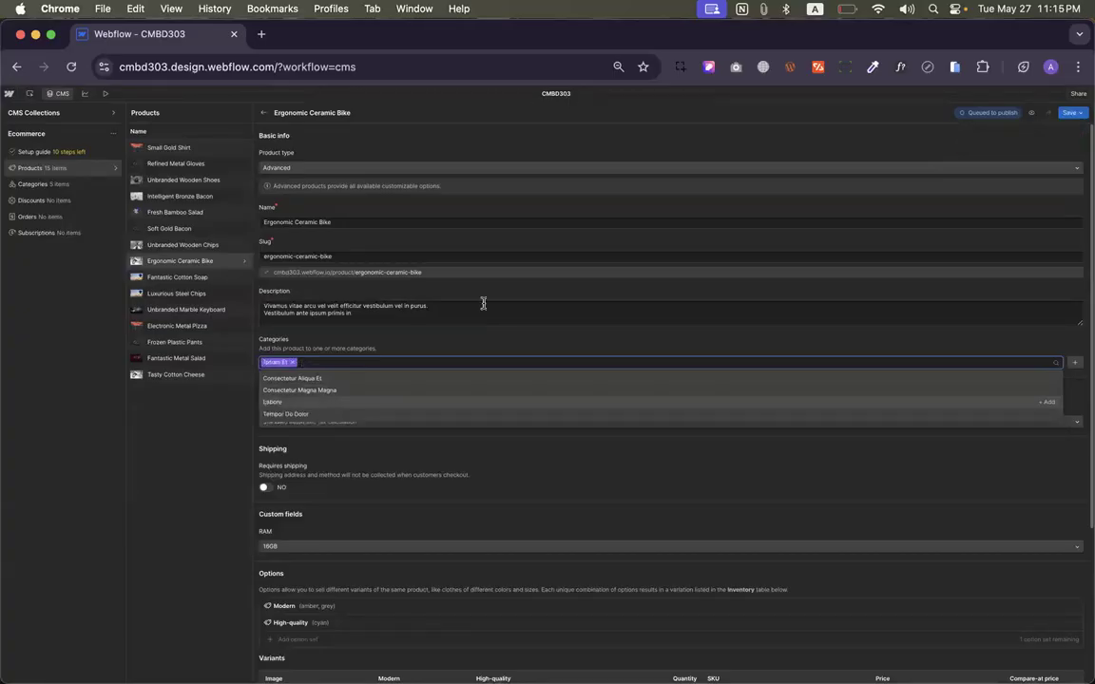
left_click(1070, 112)
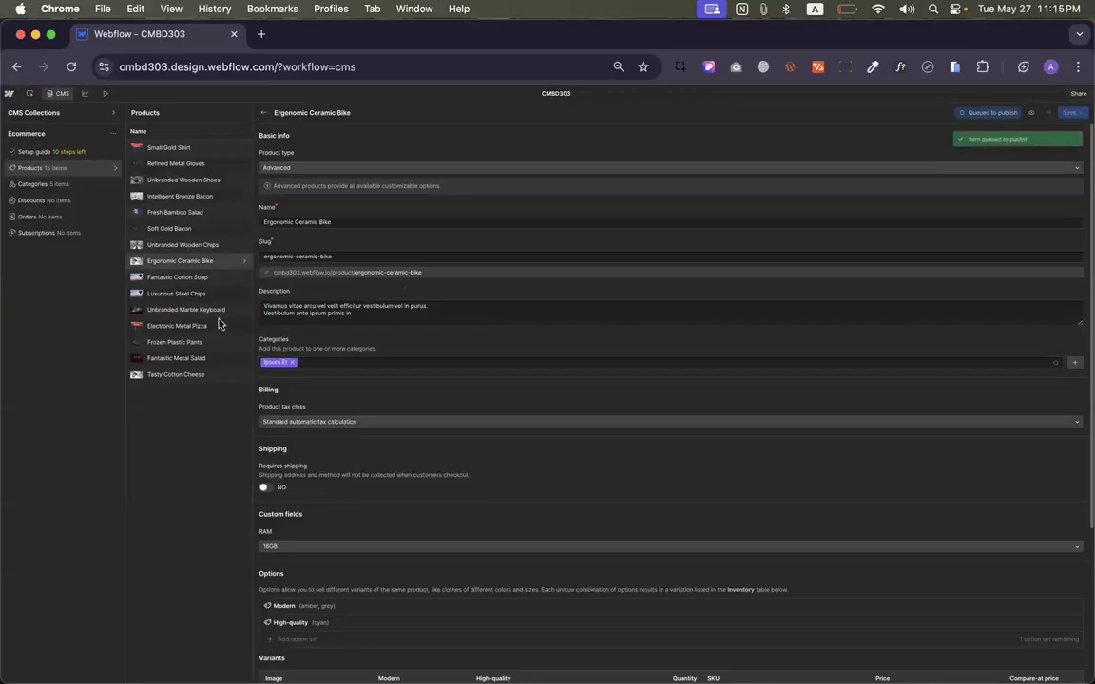
Assign the Luxurious Steel Chips product to the Labore category and save the changes
left_click(176, 294)
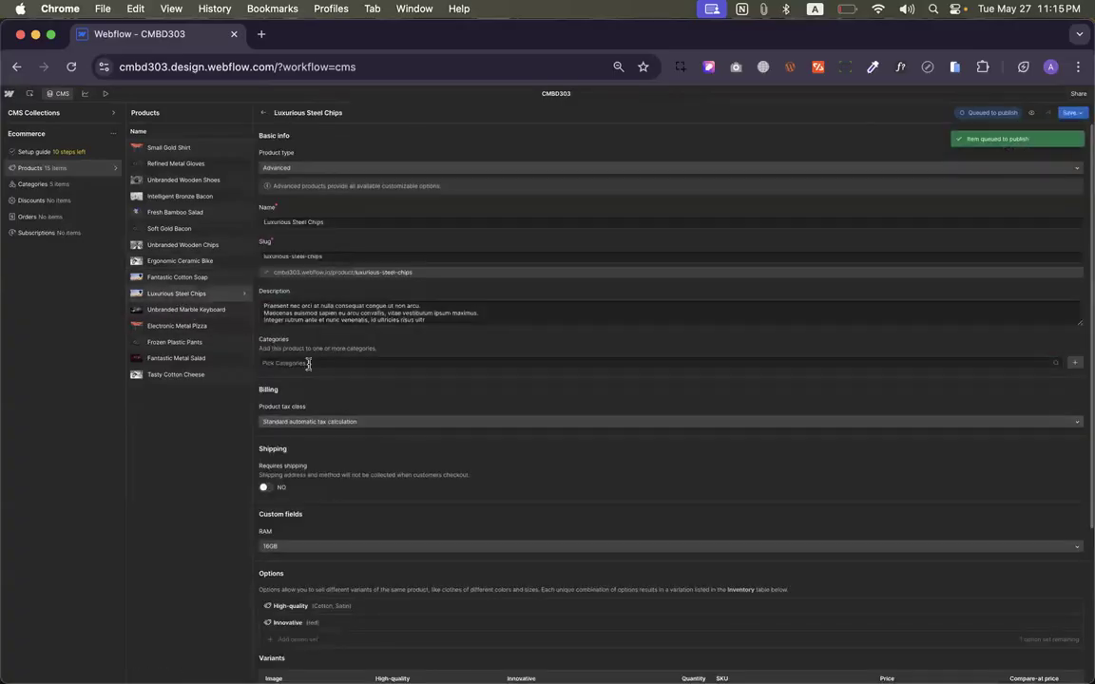
left_click(308, 362)
left_click(307, 414)
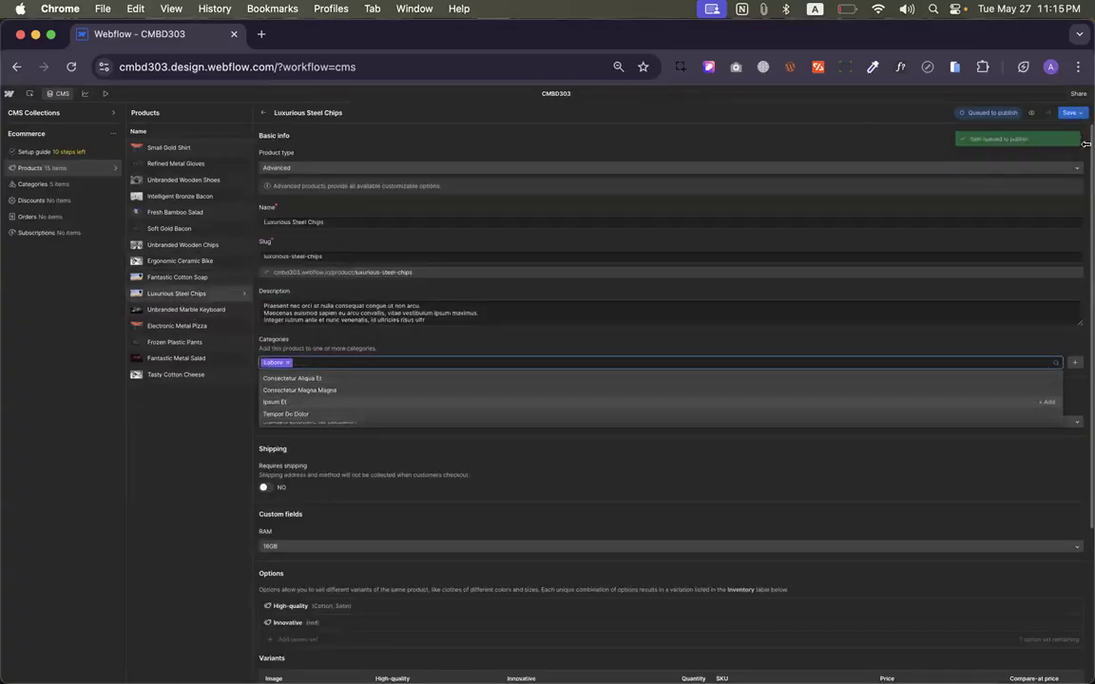
left_click(1074, 112)
left_click(1007, 130)
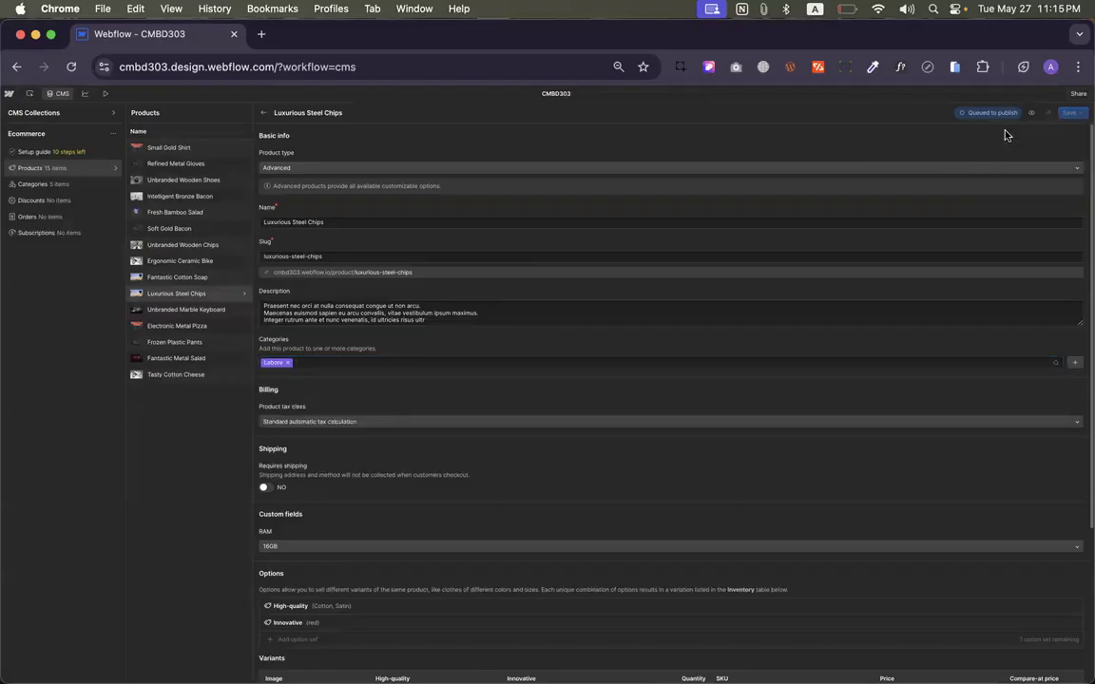
Assign the Unbranded Marble Keyboard product to the Labore category and save the changes
left_click(218, 312)
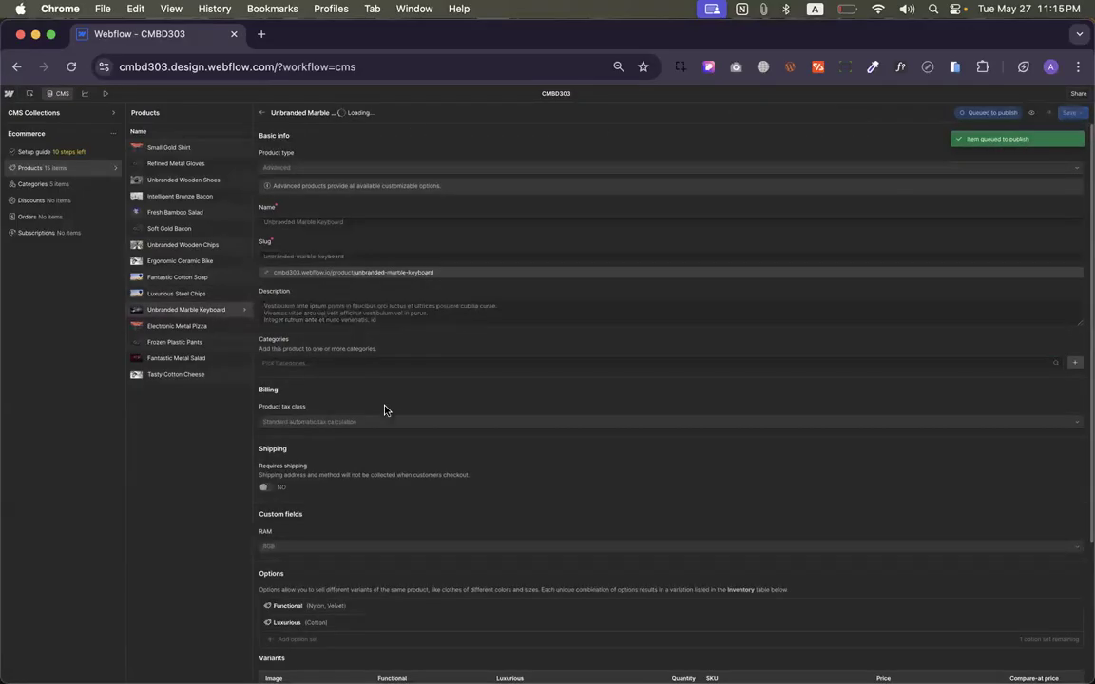
left_click(349, 363)
left_click(328, 413)
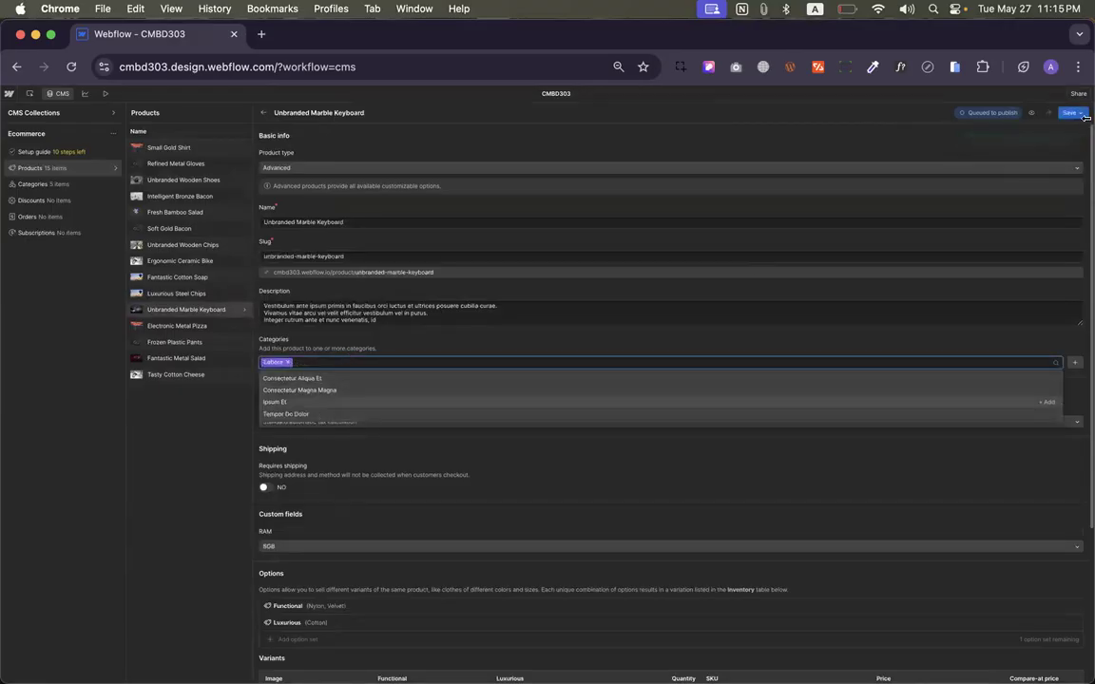
left_click(1079, 113)
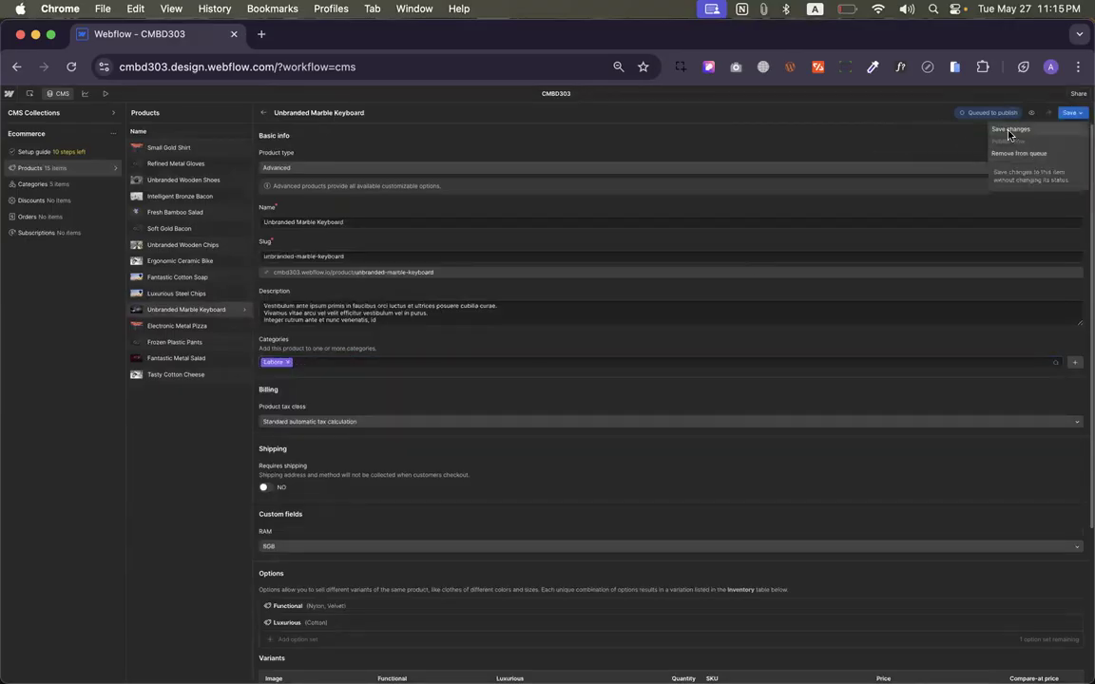
left_click(1013, 131)
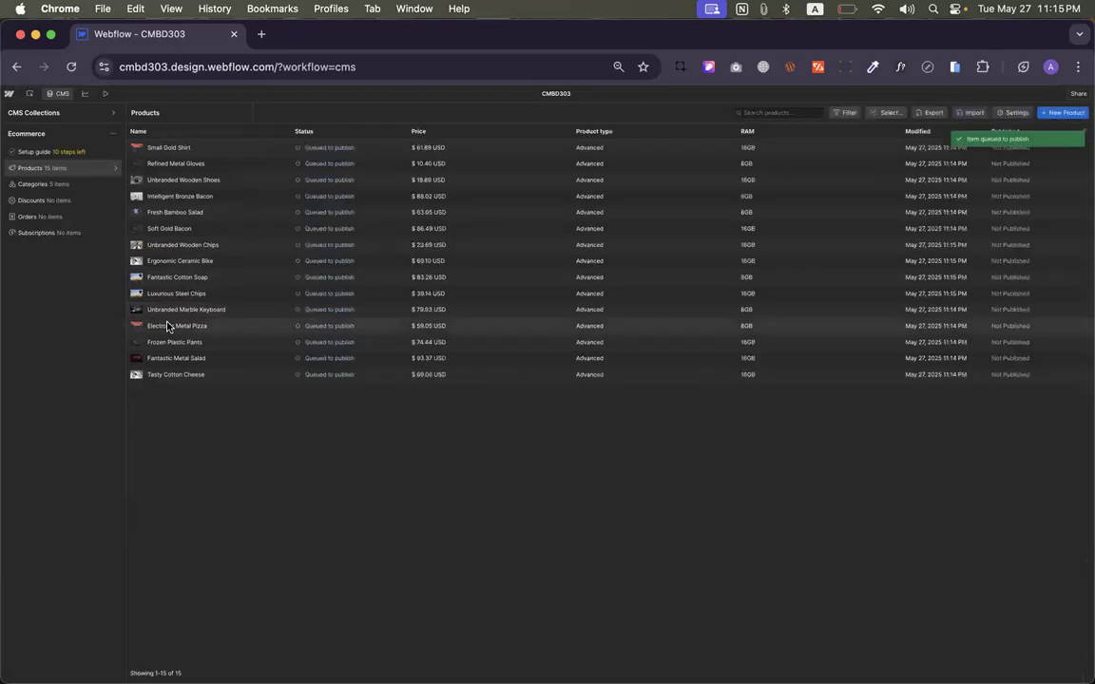
Assign the Electronic Metal Pizza product to the Labore category and save the changes
left_click(225, 326)
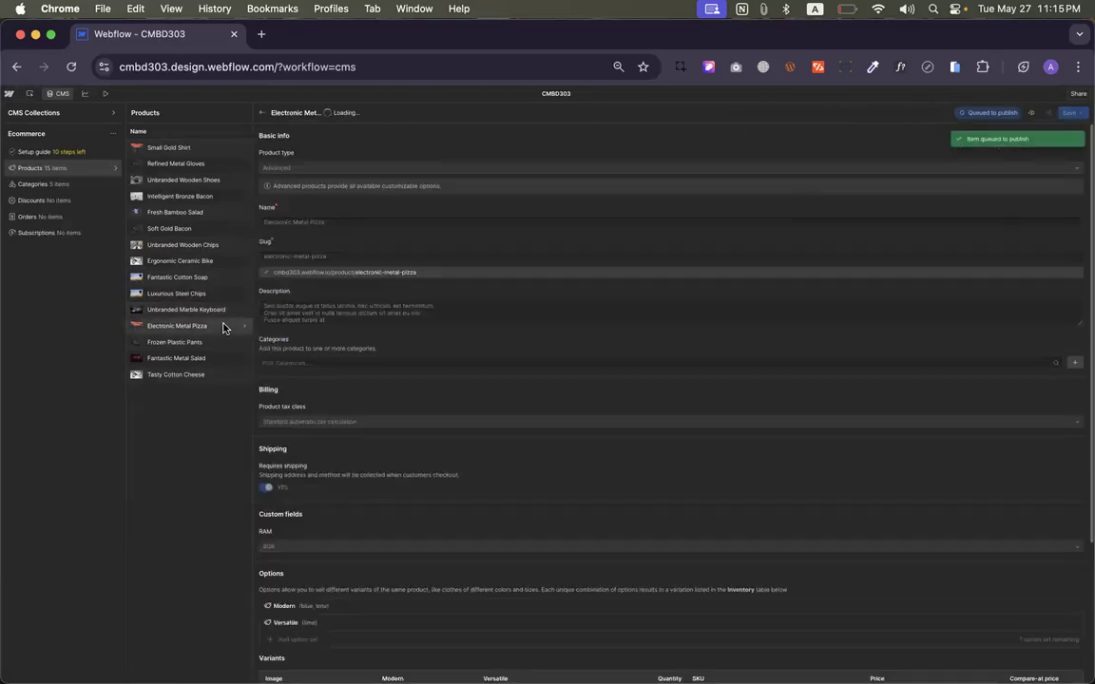
left_click(308, 360)
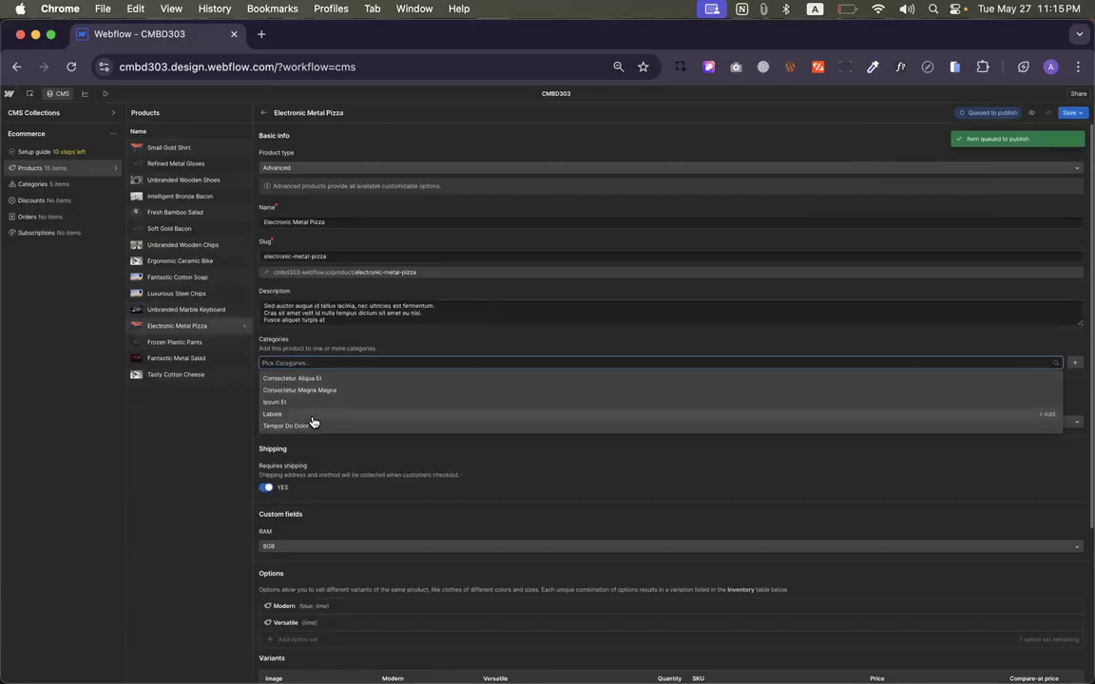
left_click(323, 420)
left_click(1080, 113)
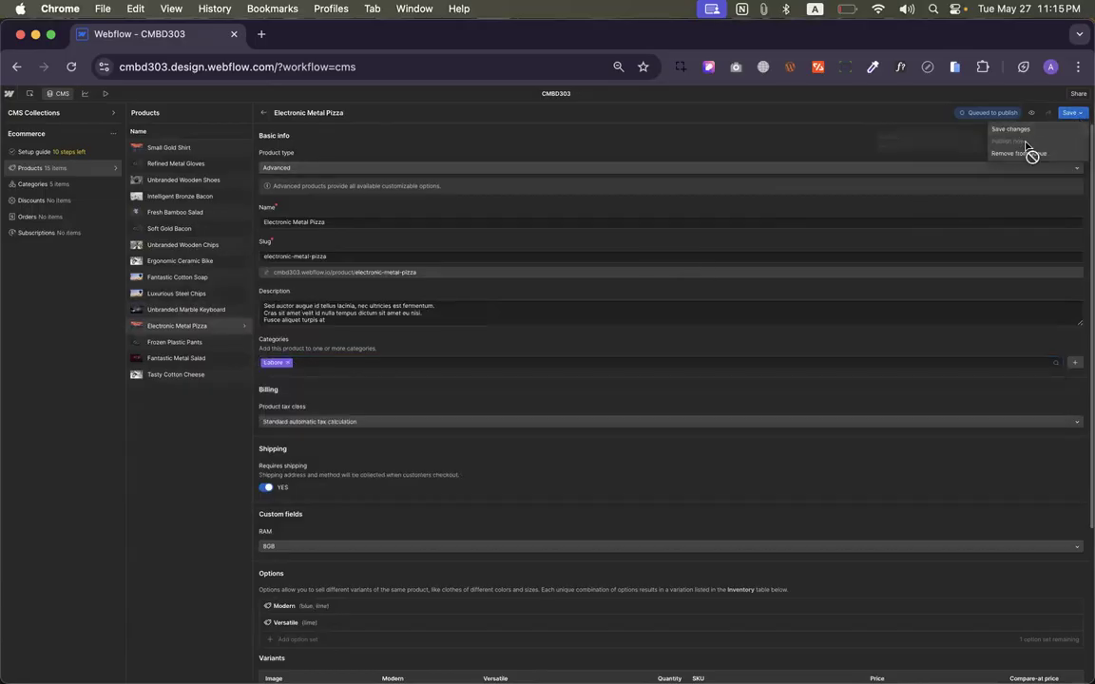
left_click(1001, 132)
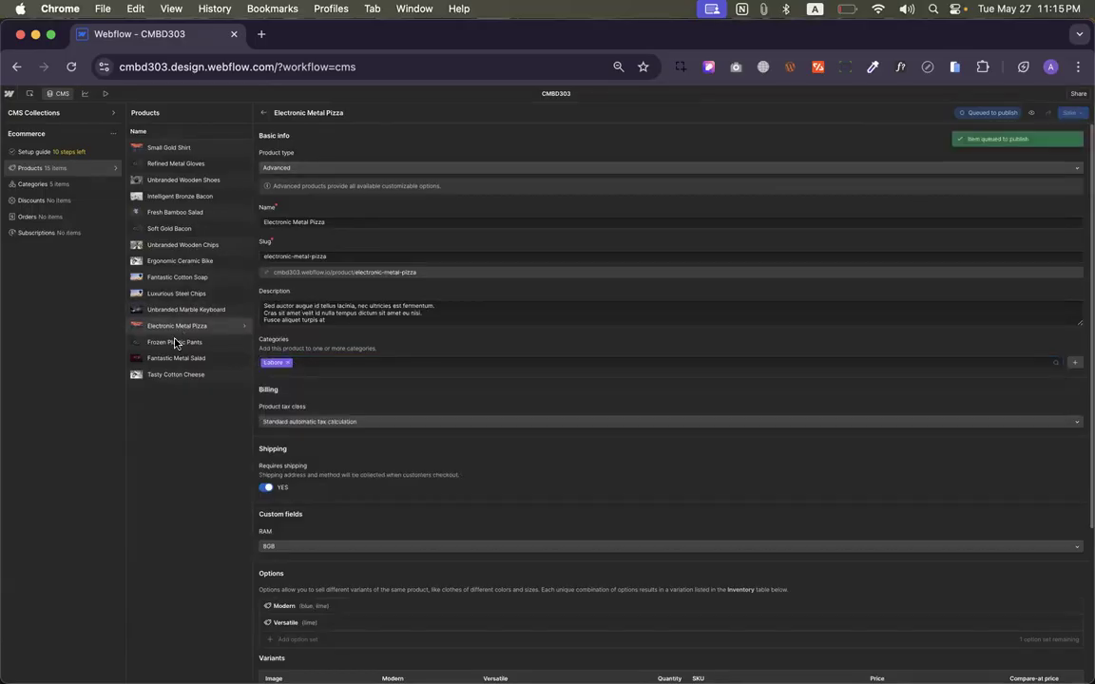
Assign the Frozen Plastic Pants product to the Tempor Do Dolor category and save the changes
left_click(174, 343)
left_click(314, 364)
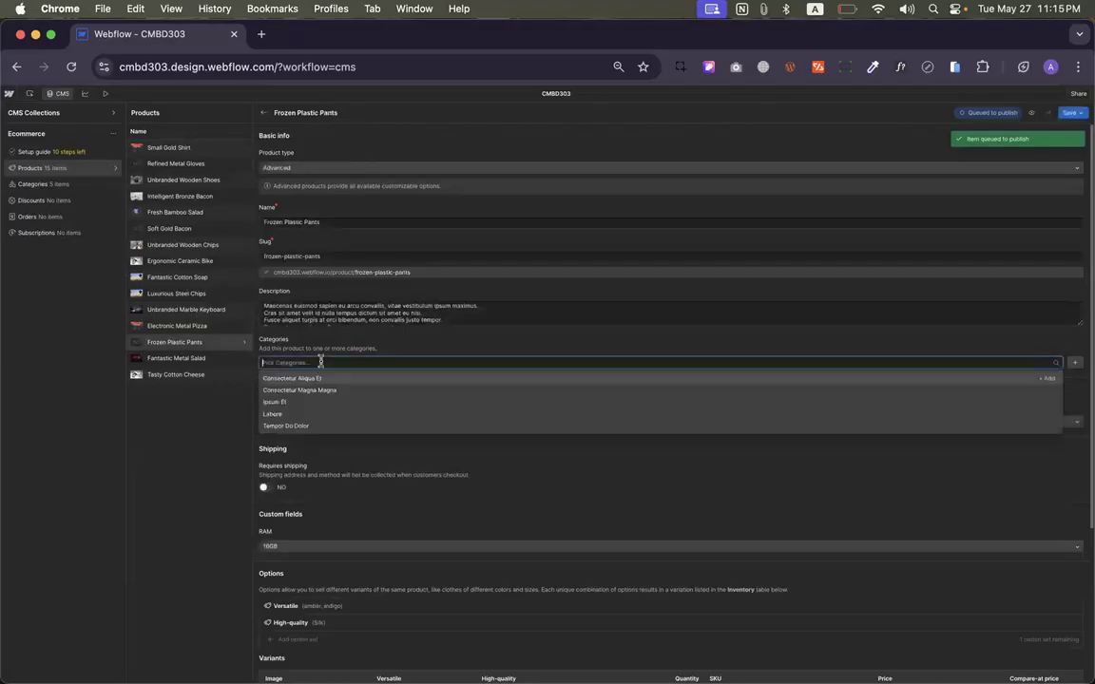
left_click(332, 424)
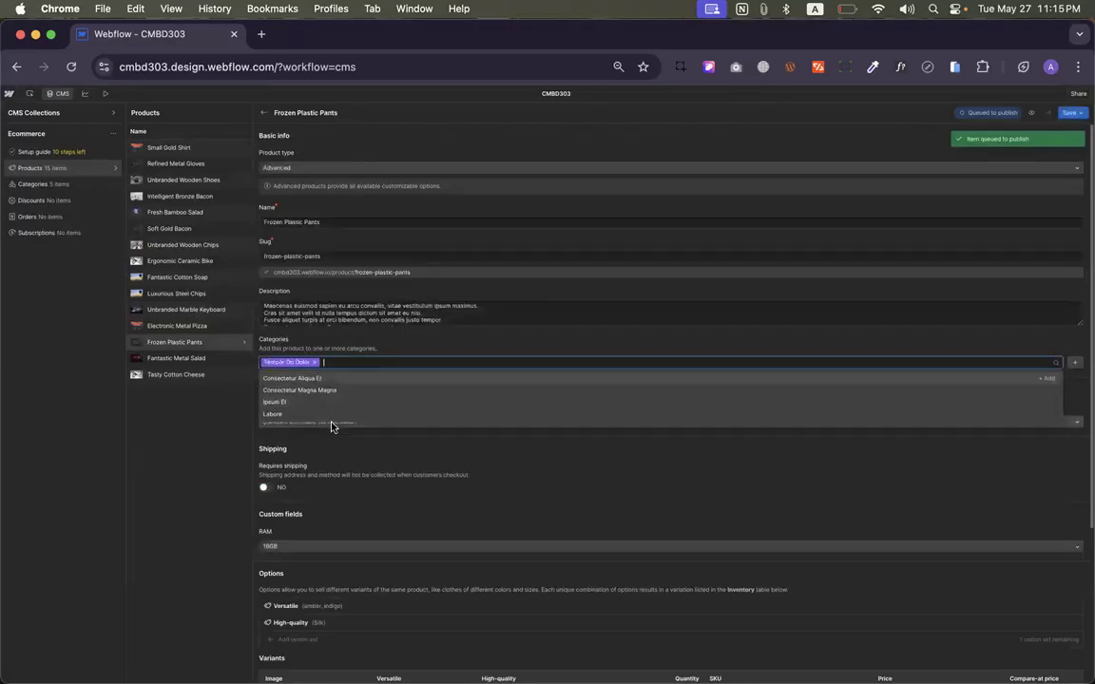
left_click(1075, 112)
left_click(1026, 130)
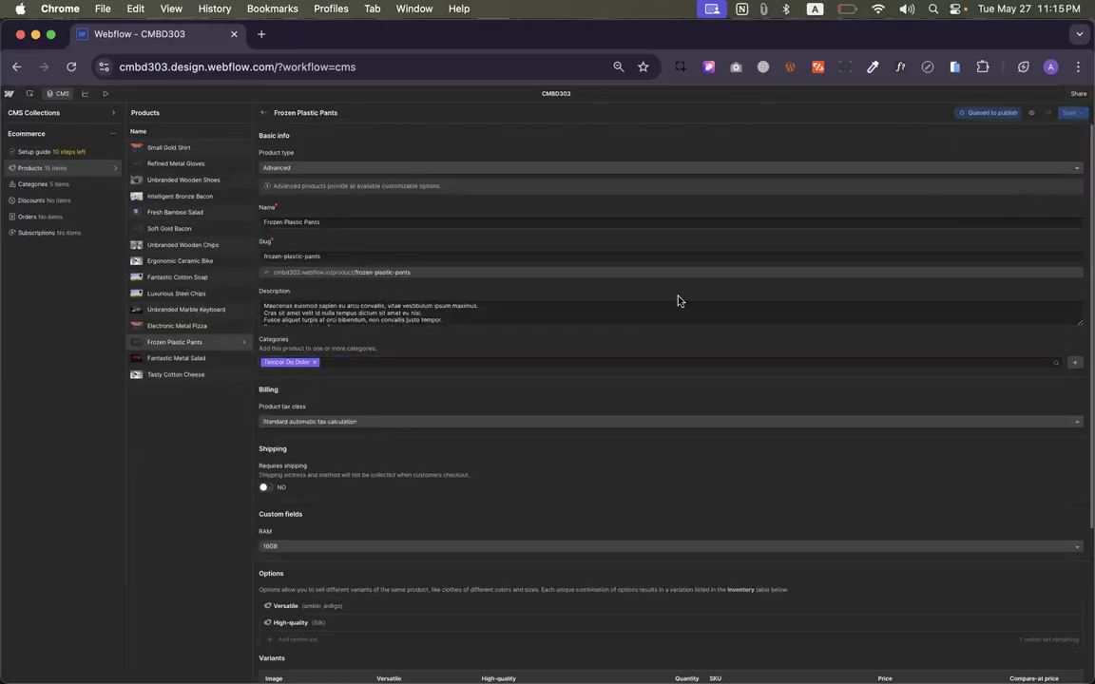
Assign the Fantastic Metal Salad product to the Tempor Do Dolor category and save the changes
left_click(181, 358)
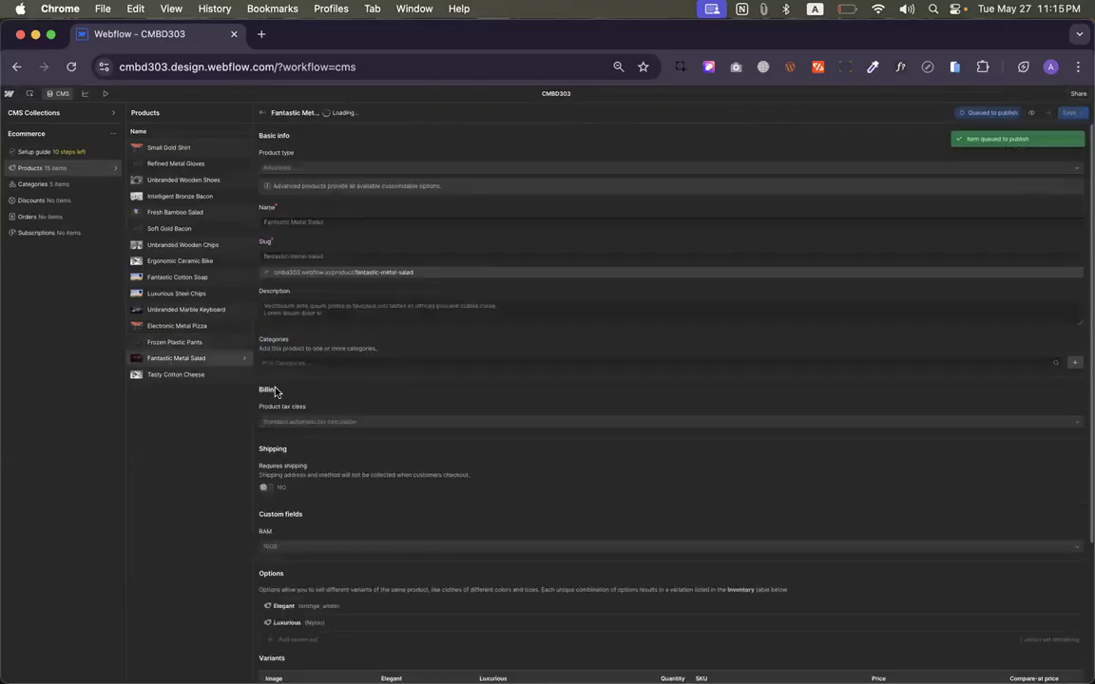
left_click(342, 363)
left_click(323, 426)
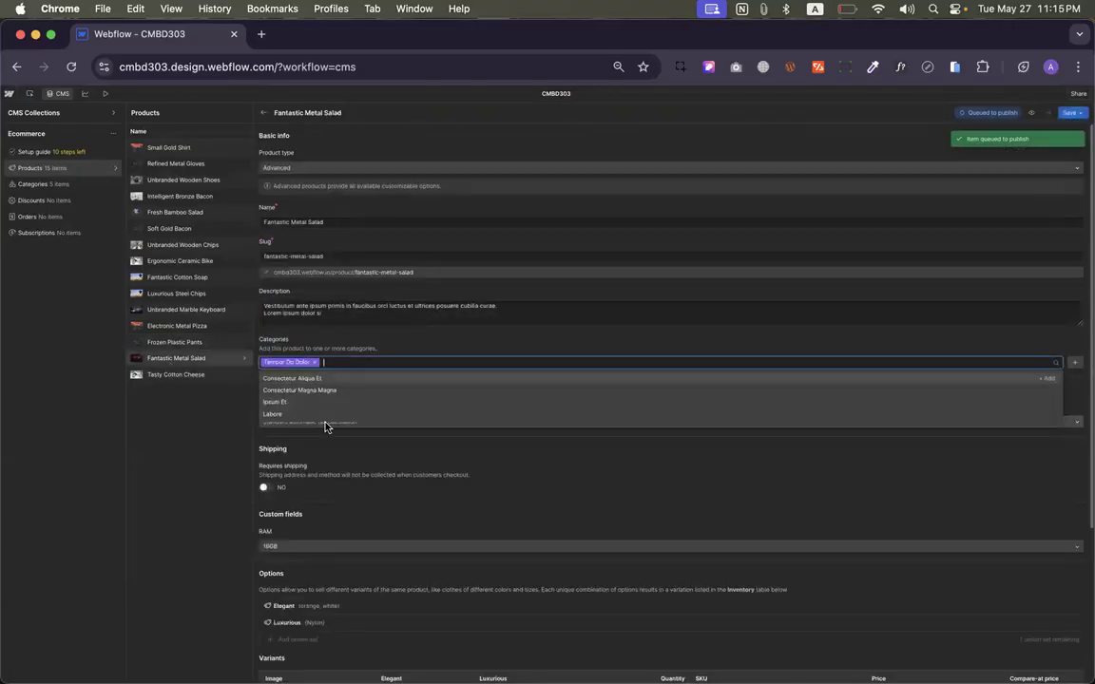
left_click(1083, 115)
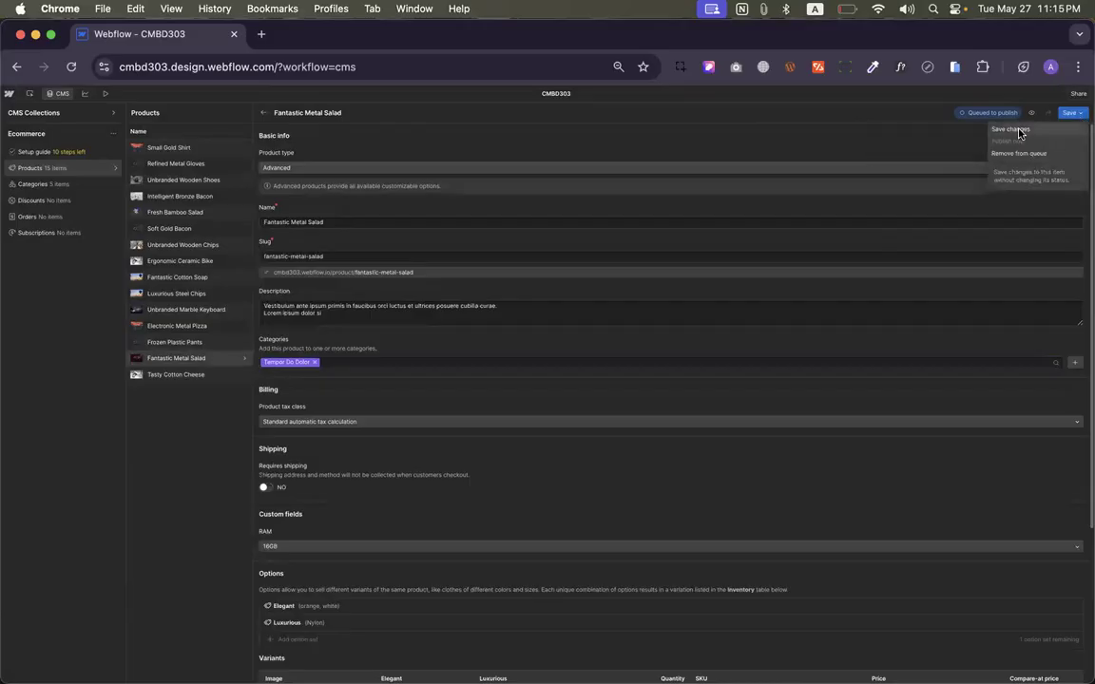
left_click(1019, 133)
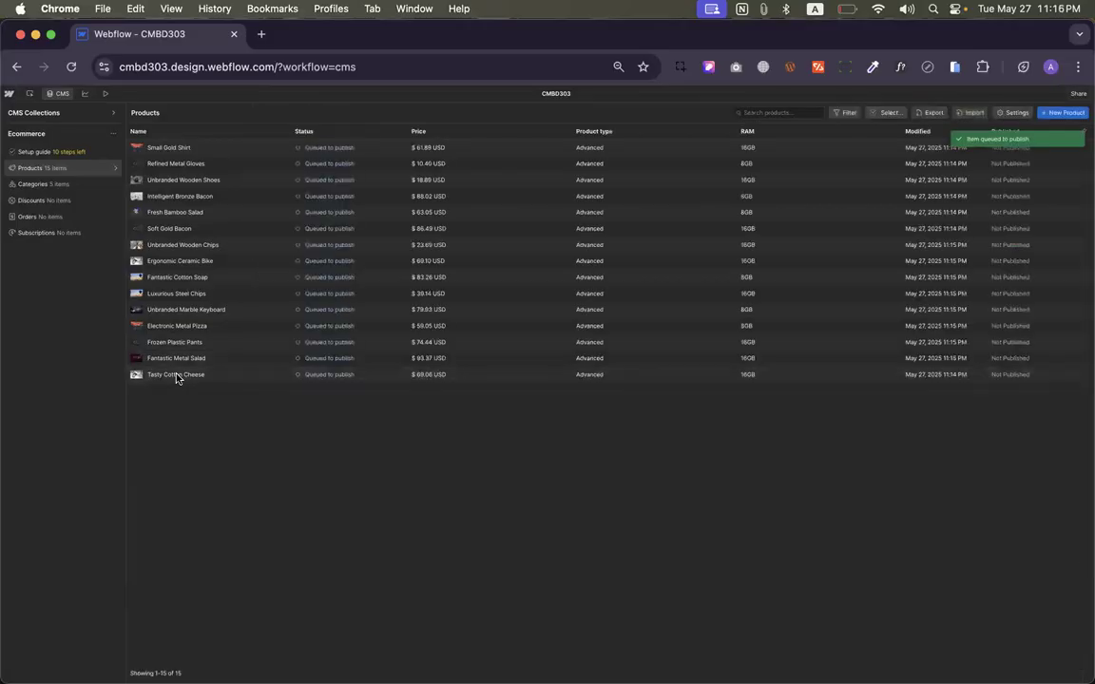
Assign the Tasty Cotton Cheese product to the Tempor Do Dolor category and save the changes
left_click(191, 373)
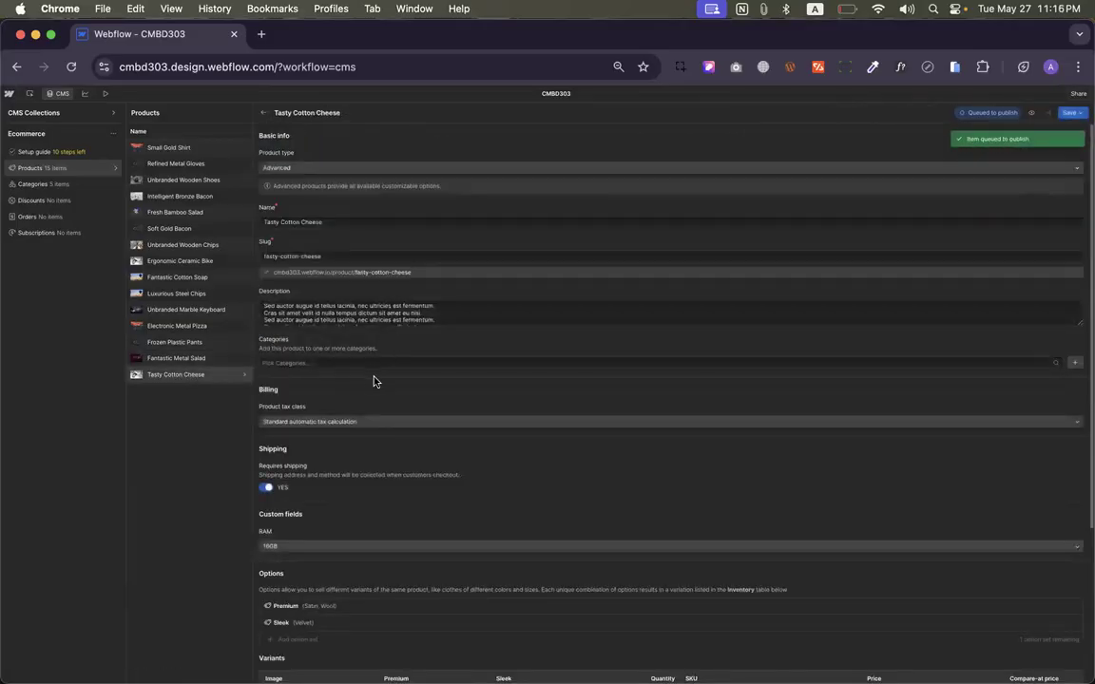
left_click(360, 362)
left_click(354, 428)
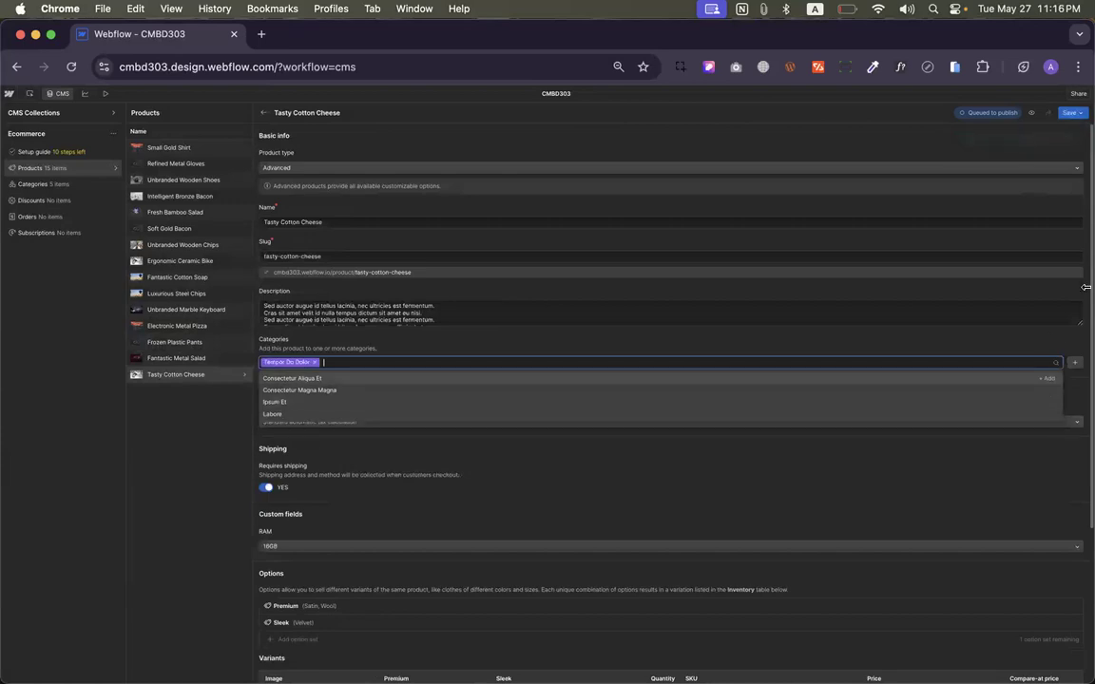
left_click(1072, 113)
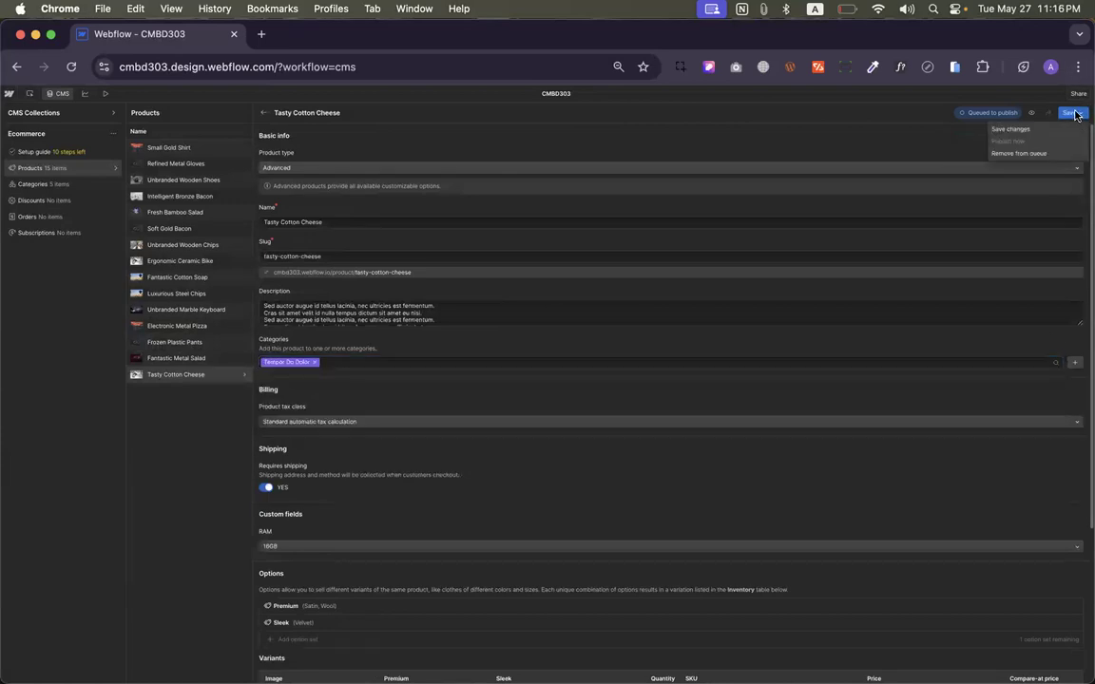
left_click(1010, 128)
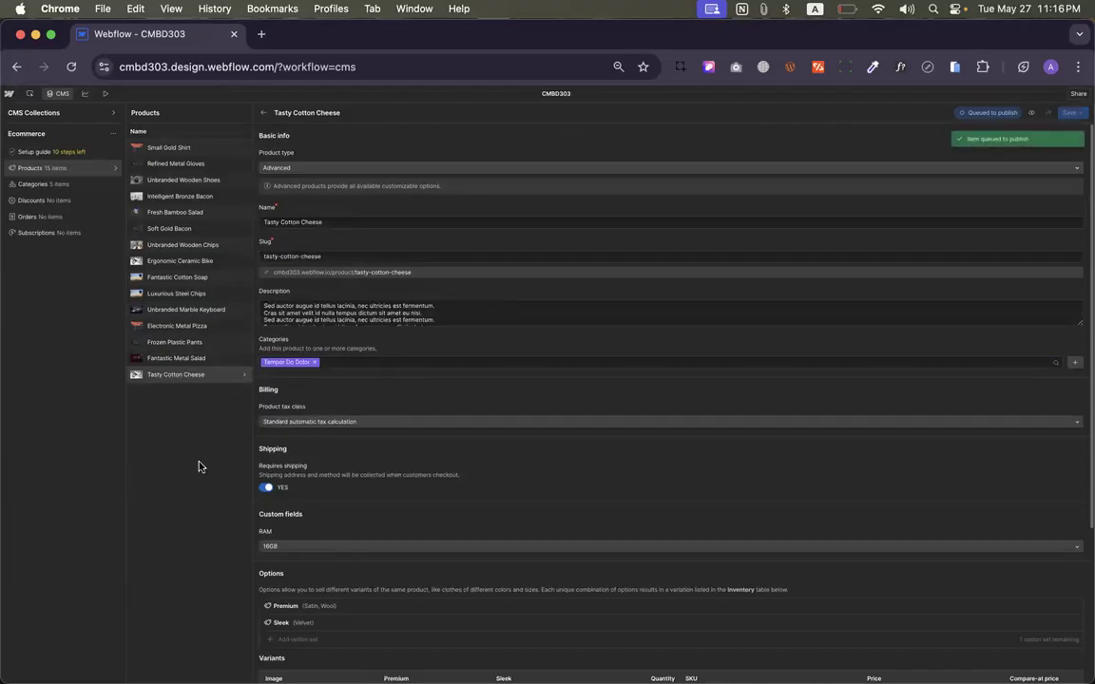
Return from the CMS to the page designer and open the Blog page
left_click(59, 96)
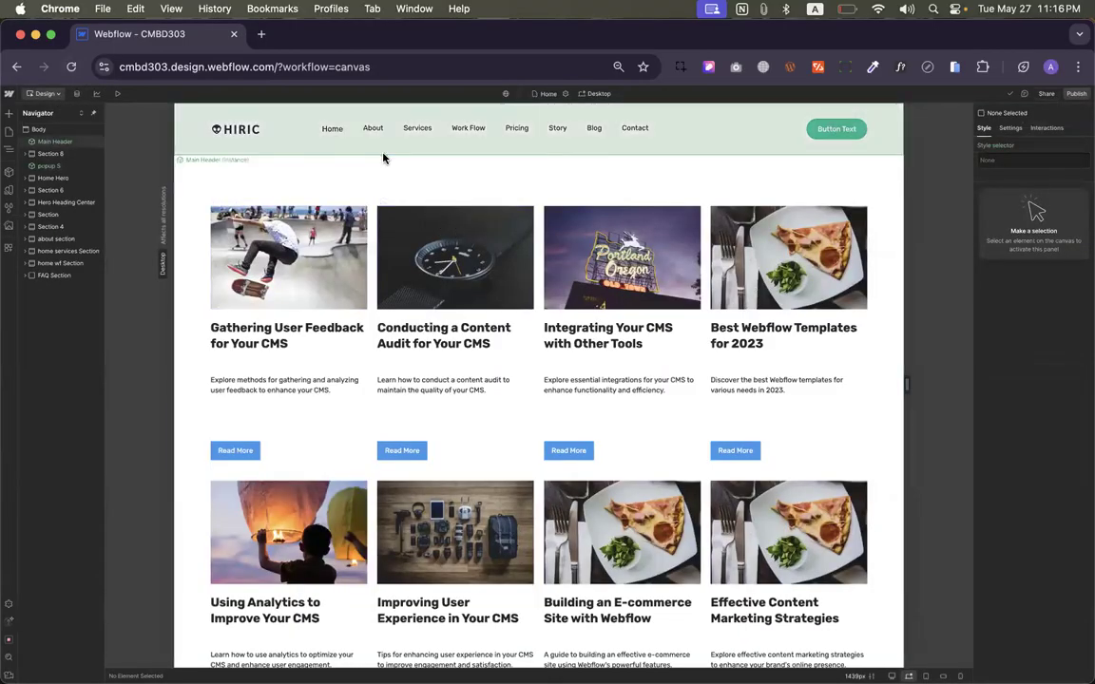
left_click(9, 132)
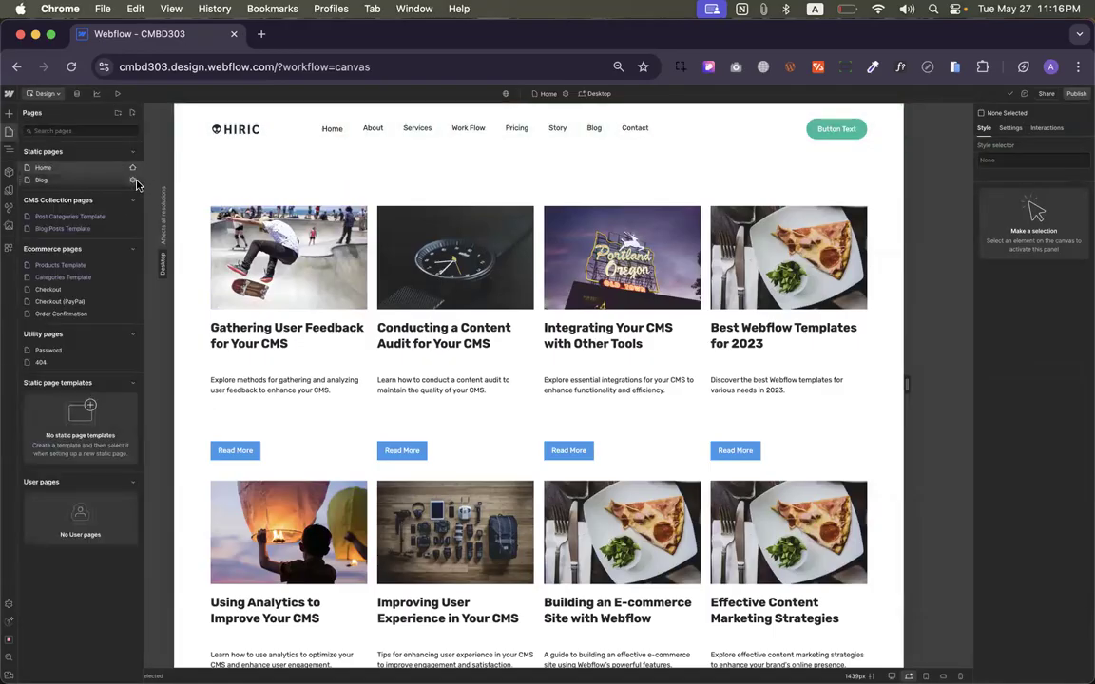
left_click(109, 168)
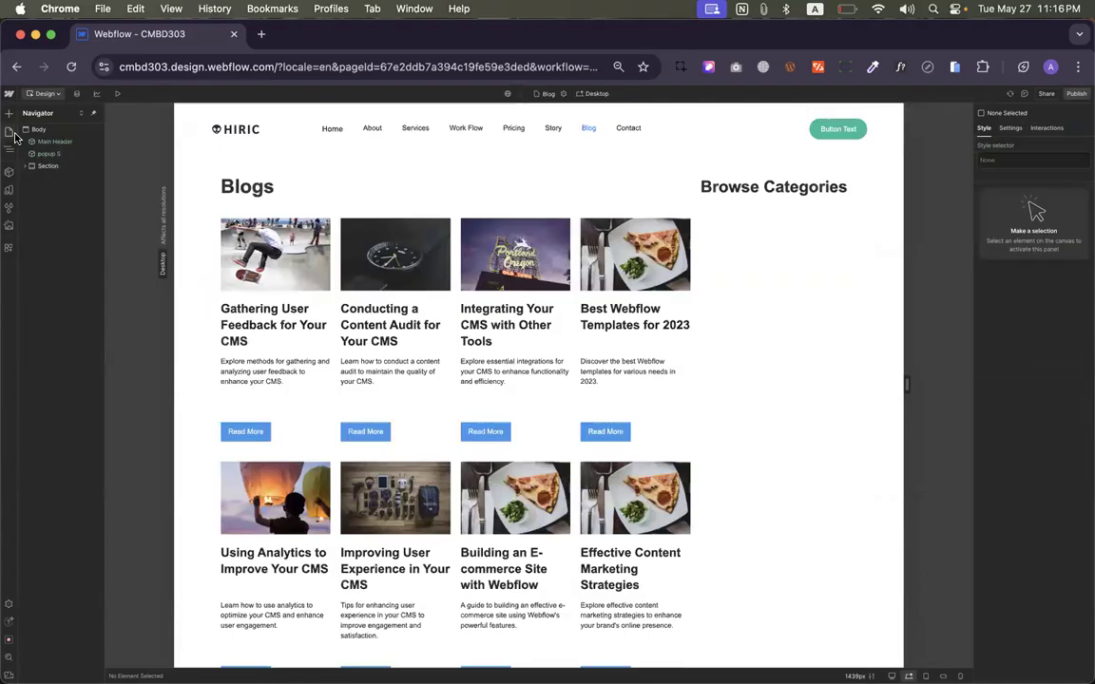
In the Blog page's settings, change the page name to Shop and the slug to shop
left_click(9, 132)
left_click(134, 182)
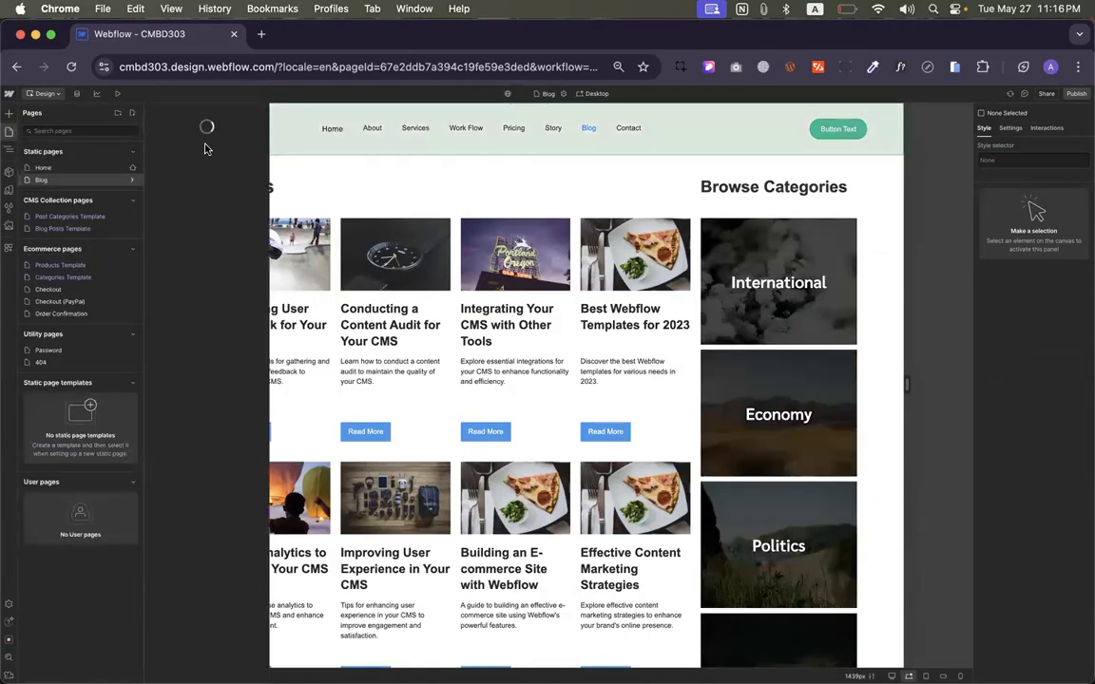
double_click(192, 169)
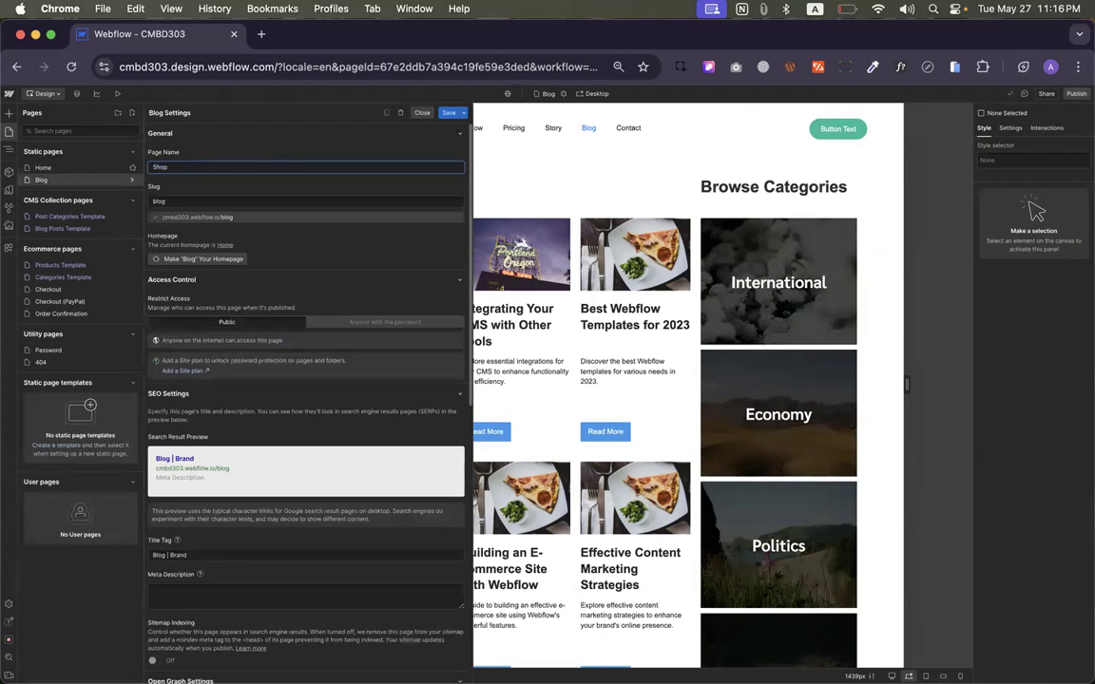
key("Tab")
type("S")
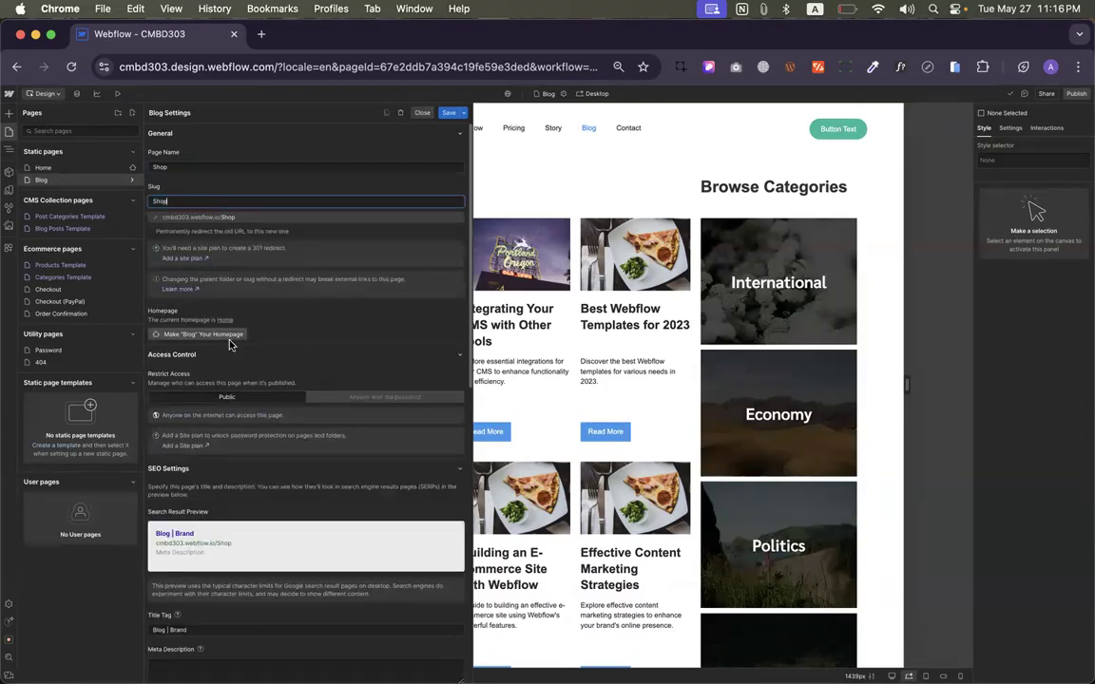
Change the page's SEO title tag to "Shop | Brand", save the page settings and close them
scroll(288, 510, "down", 3)
double_click(157, 466)
type("Shop")
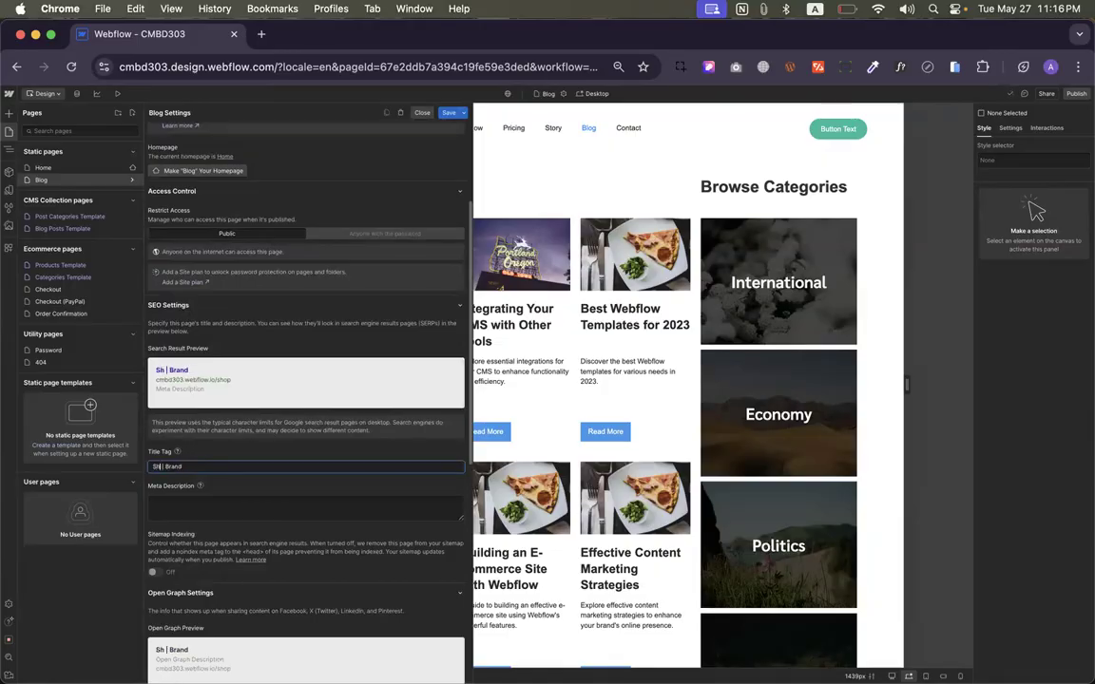
left_click(448, 112)
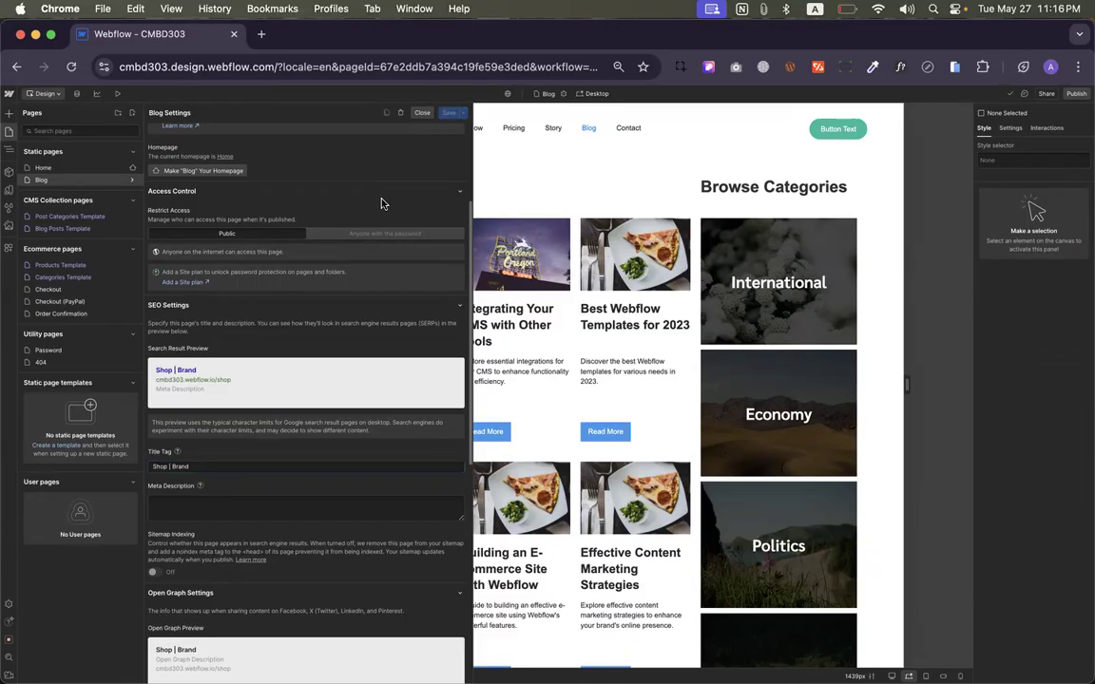
key("Escape")
key("Escape")
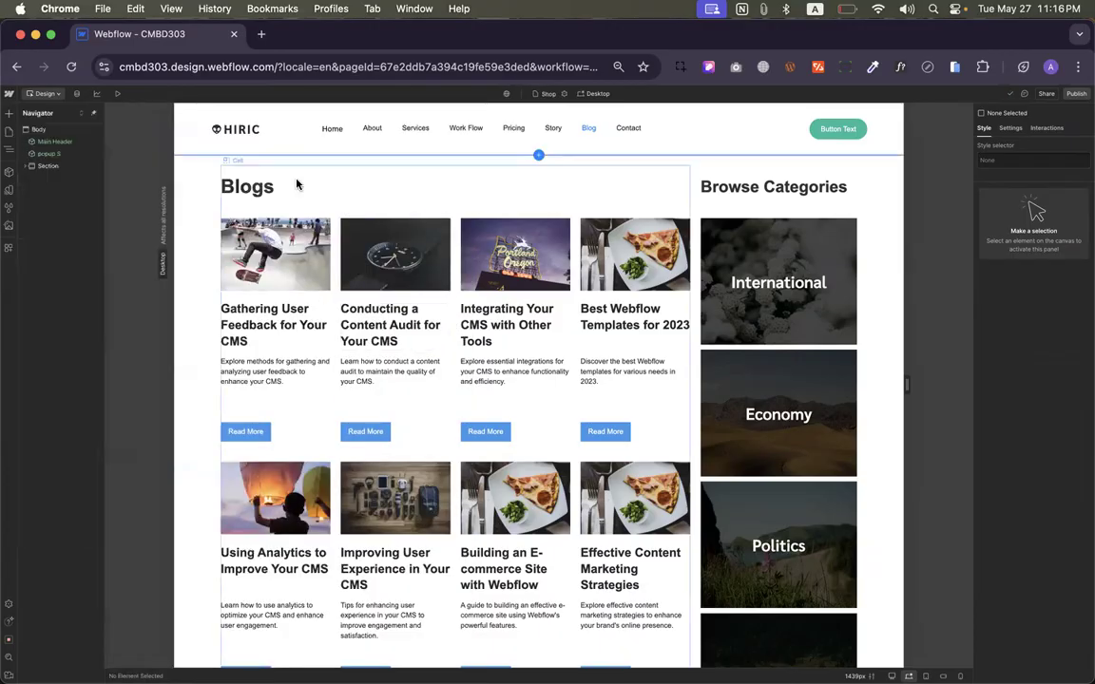
Delete the blog list and the Browse Categories content from the Quick Stack's two upper cells
left_click(310, 189)
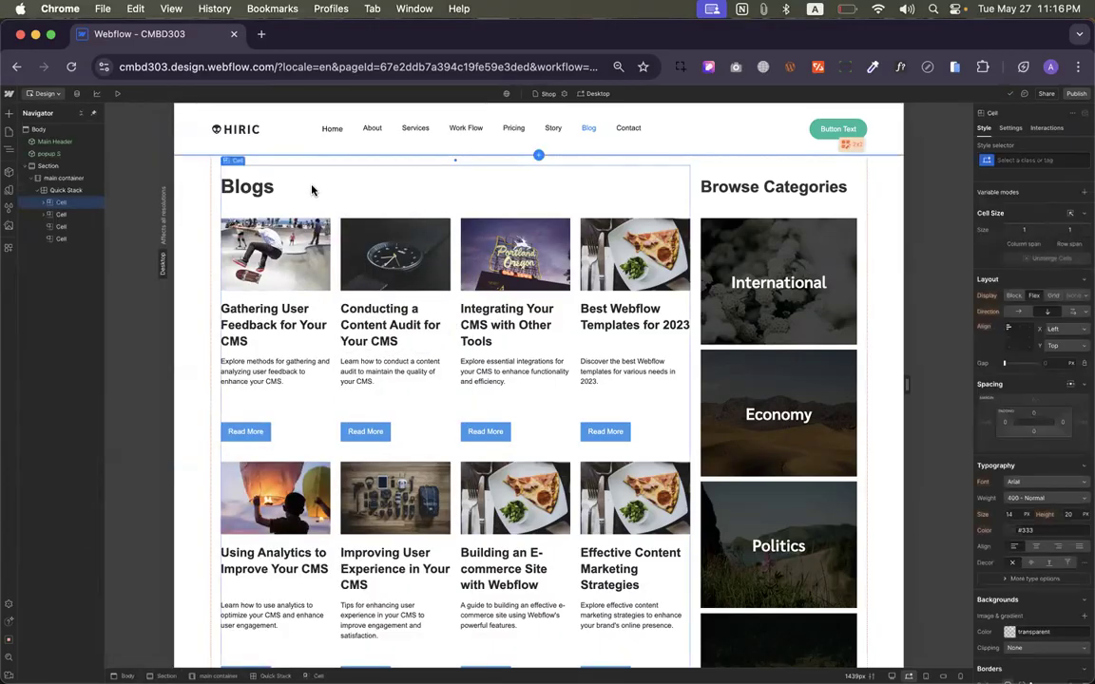
key("Delete")
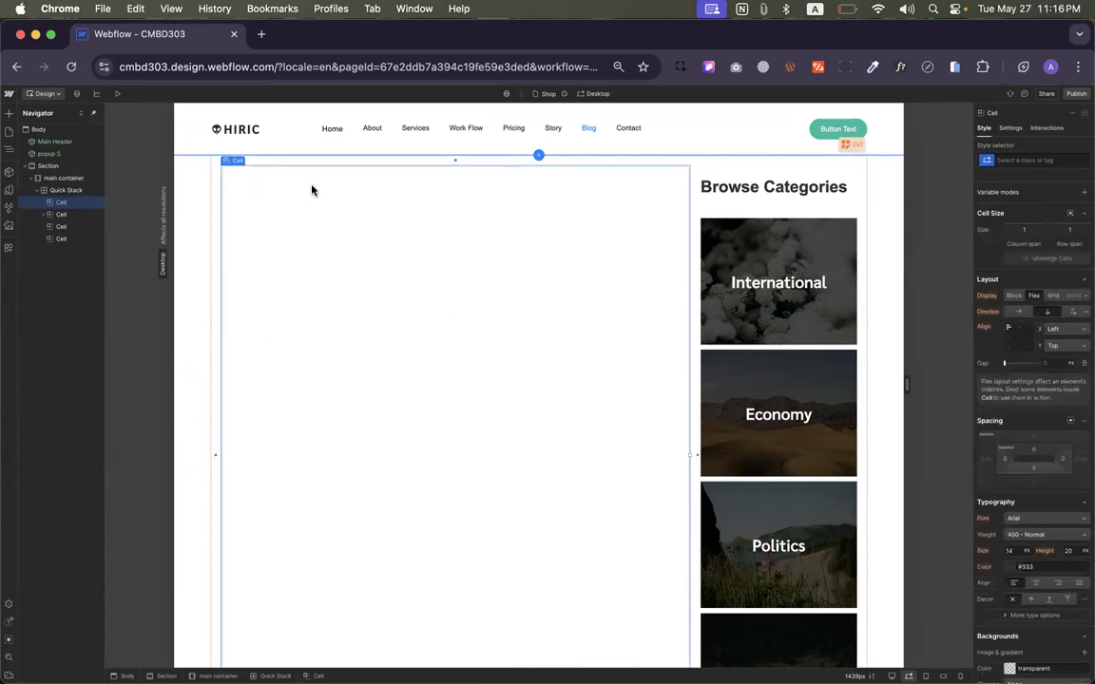
left_click(734, 205)
key("Delete")
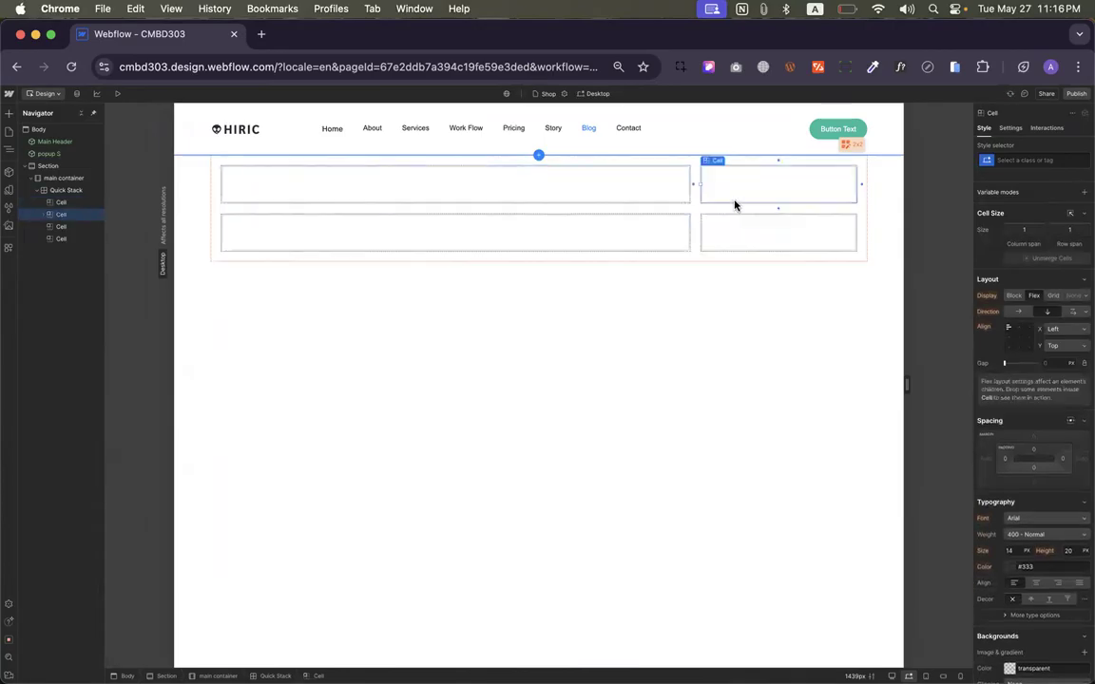
Add a Collection List to the Quick Stack's upper wide cell and connect it to the Products collection
left_click(591, 161)
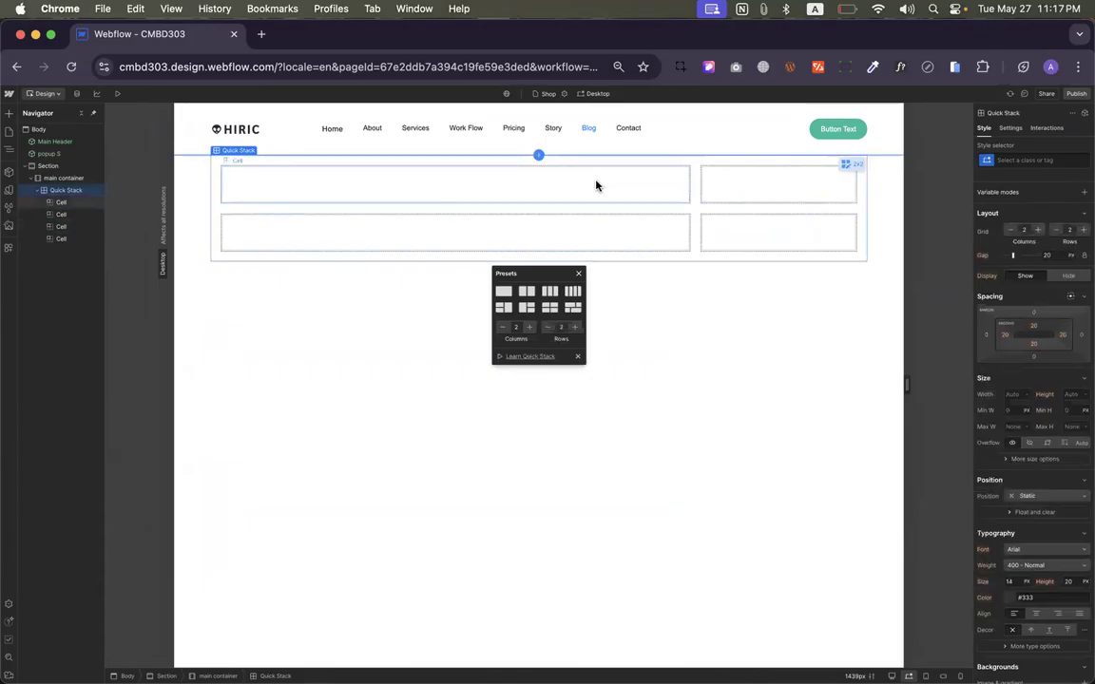
left_click(596, 184)
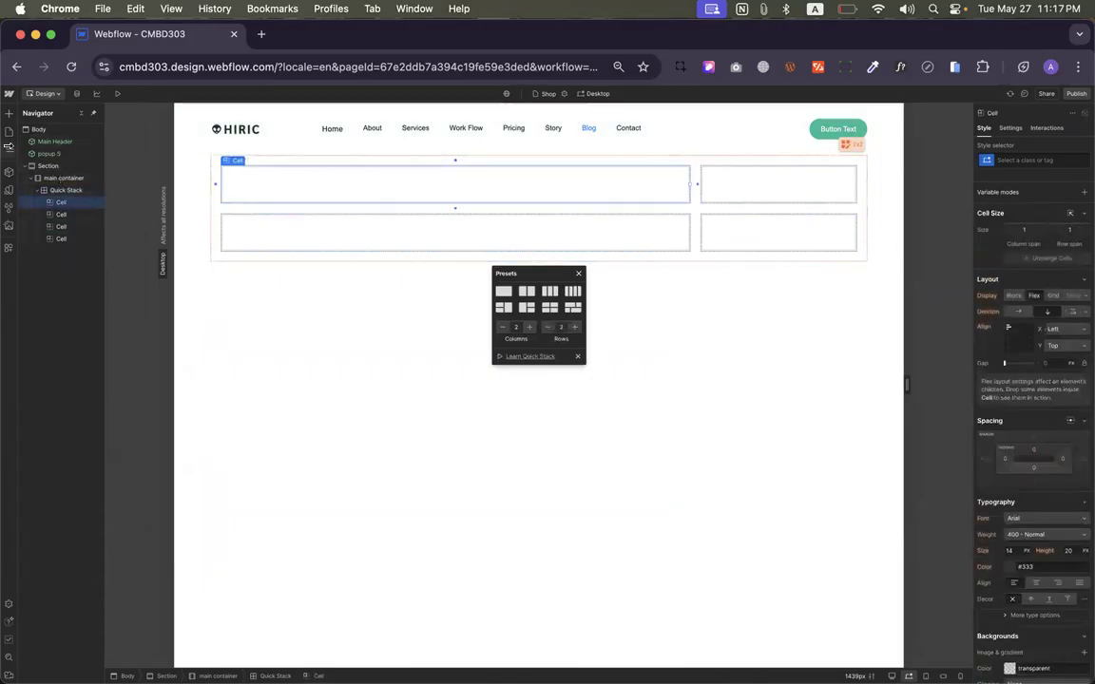
left_click(8, 113)
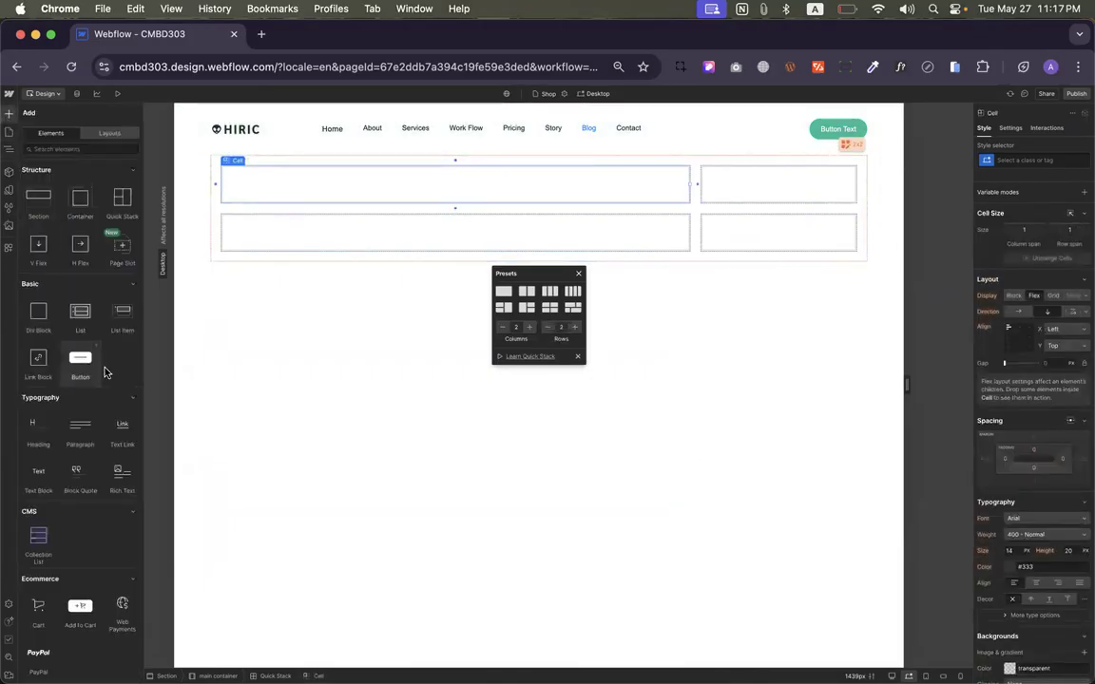
scroll(94, 330, "down", 5)
left_click_drag(38, 390, 261, 191)
left_click(280, 309)
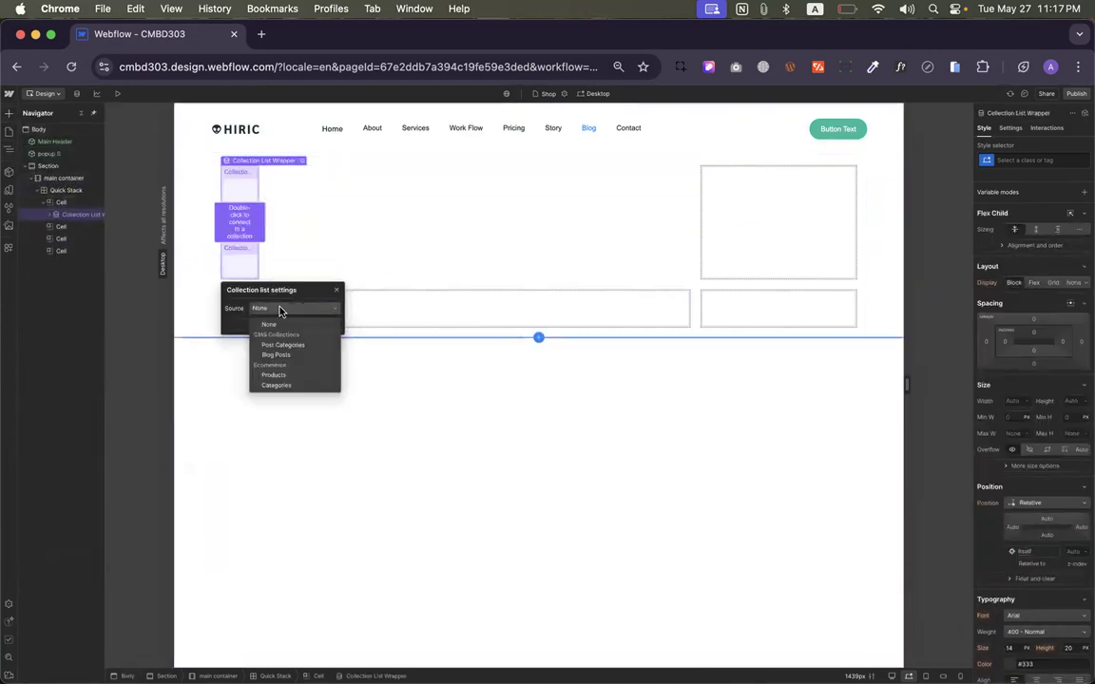
left_click(279, 376)
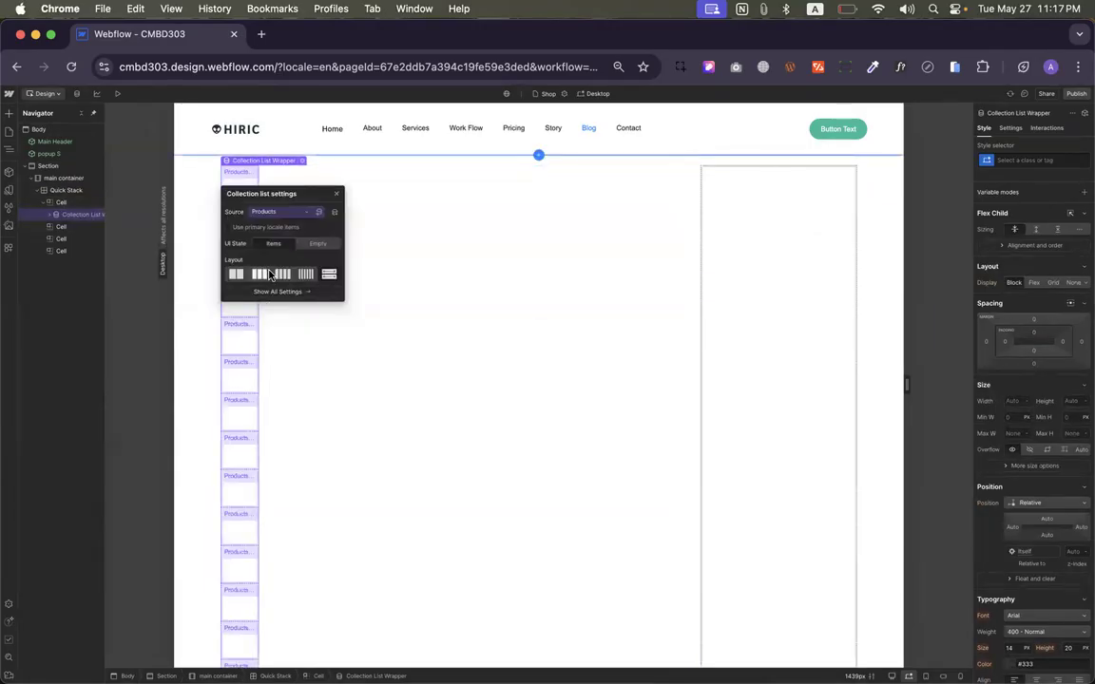
Give the product collection list a three-column layout and stretch its wrapper across the cell's full width
left_click(270, 275)
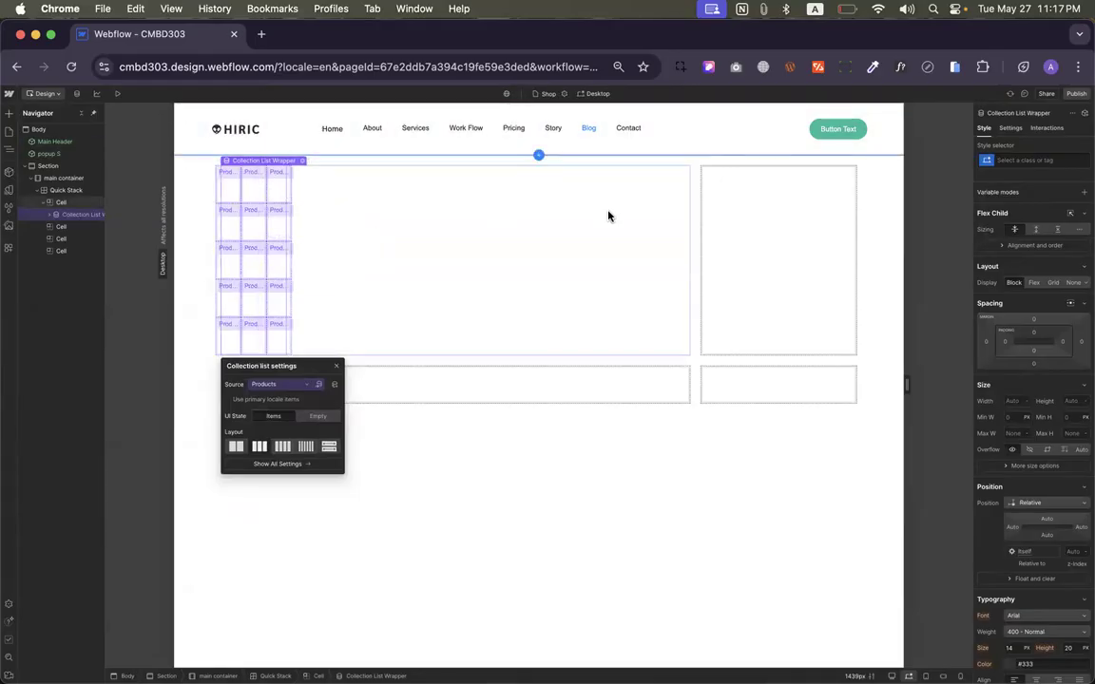
left_click(1074, 247)
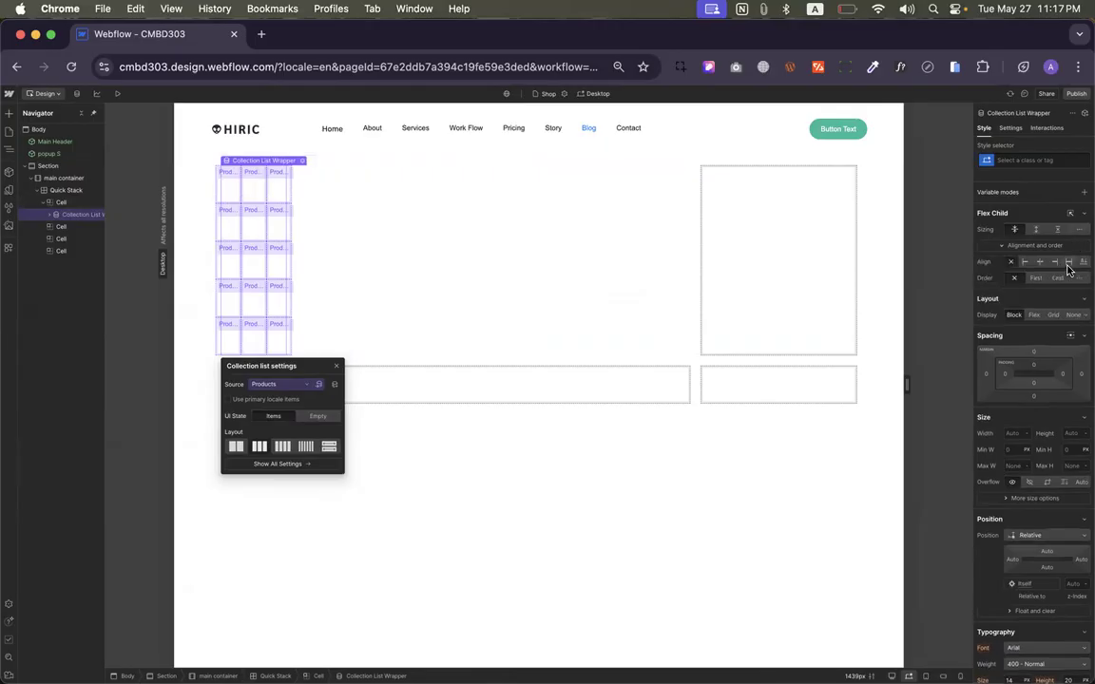
left_click(1069, 263)
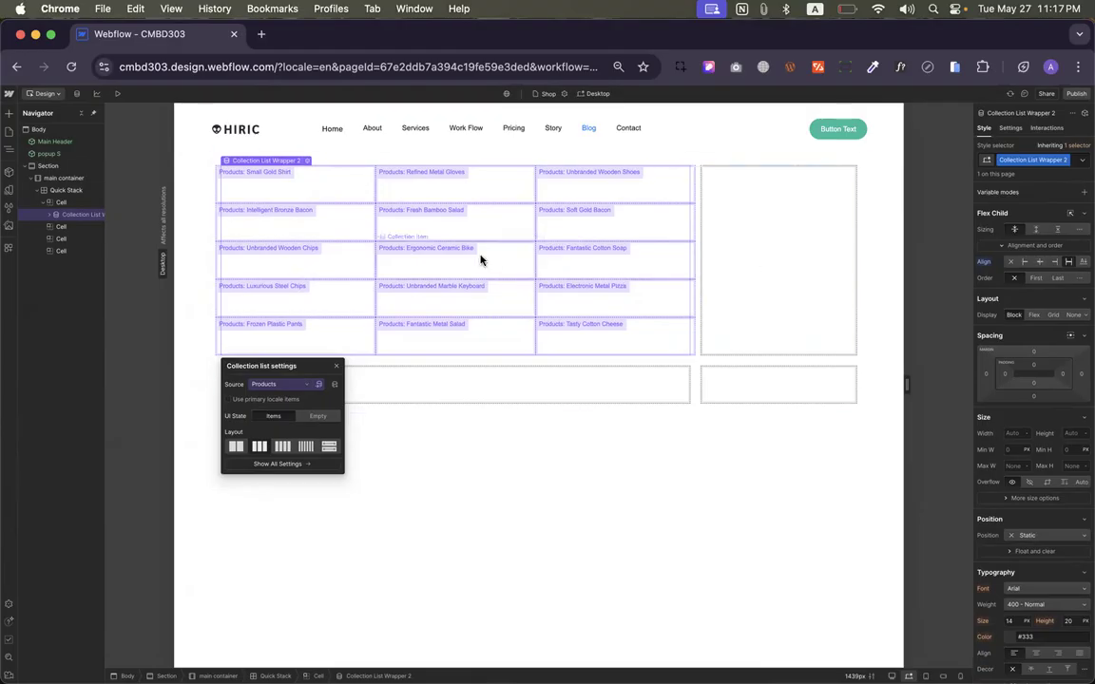
Add a Div Block inside the collection item of the product list
left_click(349, 195)
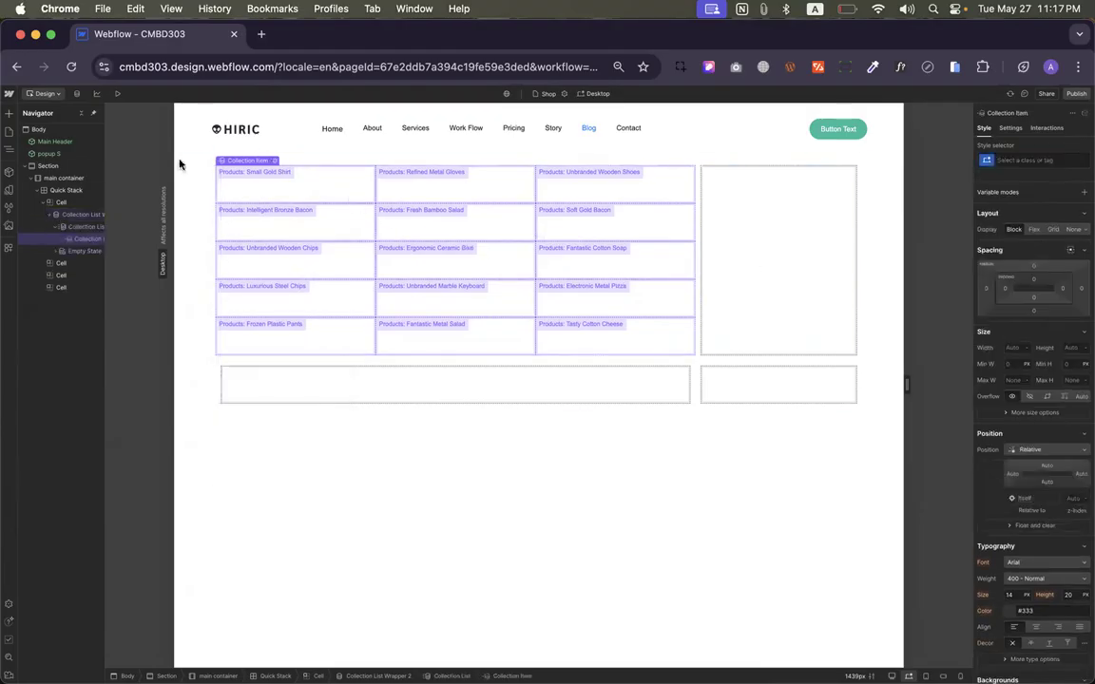
left_click(9, 112)
scroll(107, 303, "down", 10)
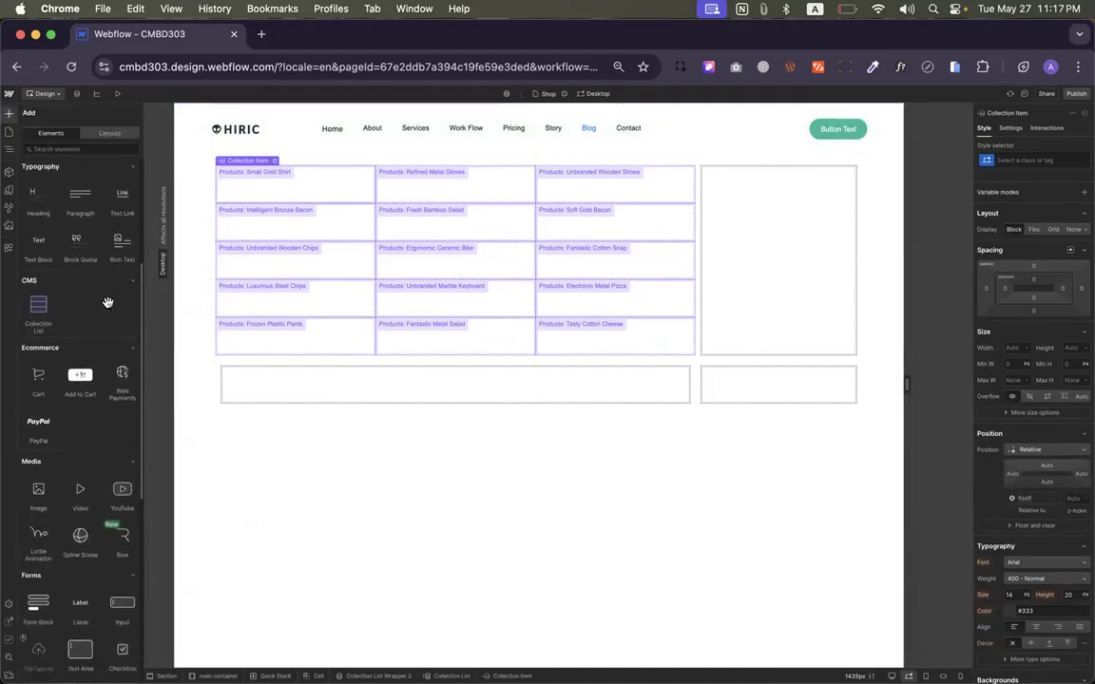
left_click(10, 116)
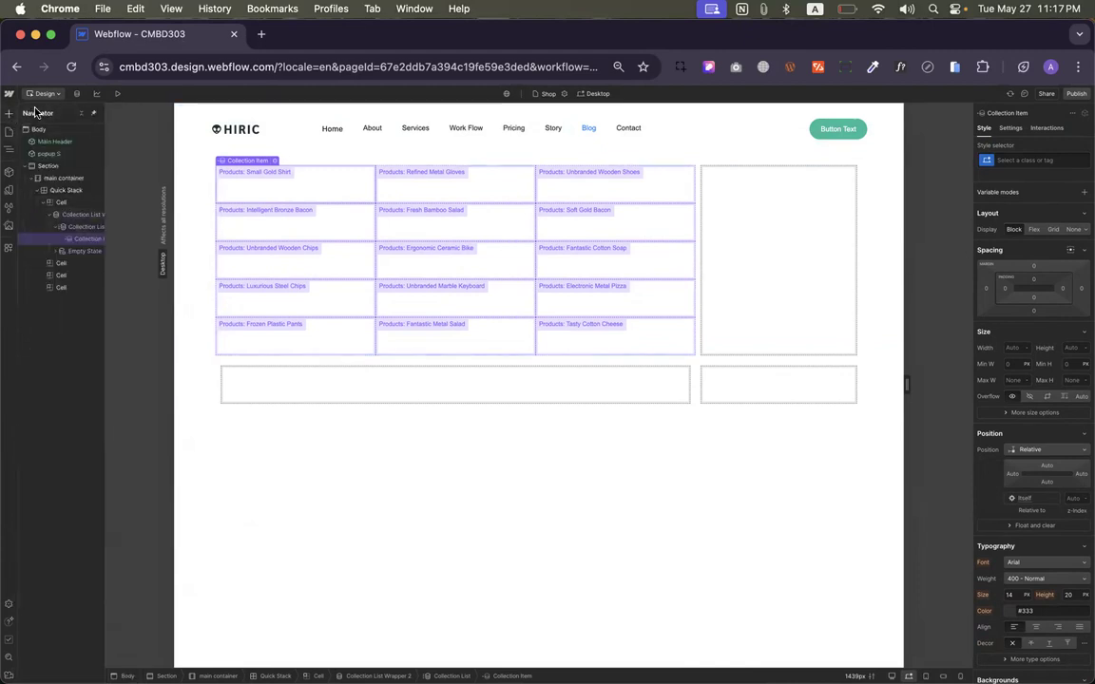
left_click(8, 115)
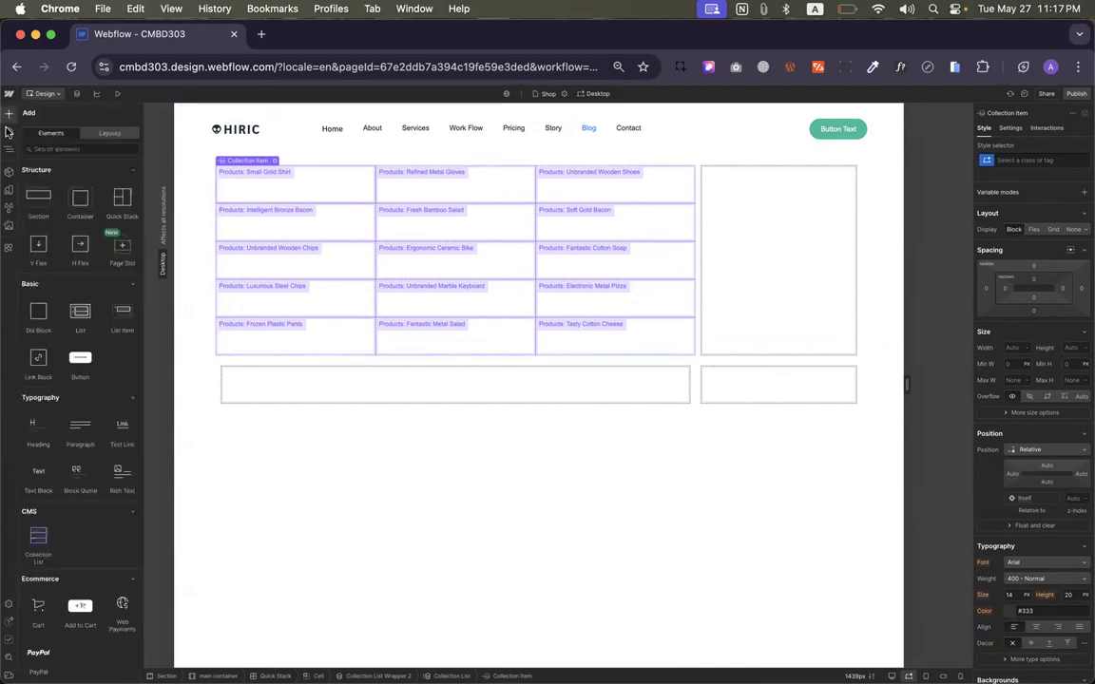
left_click_drag(38, 315, 233, 193)
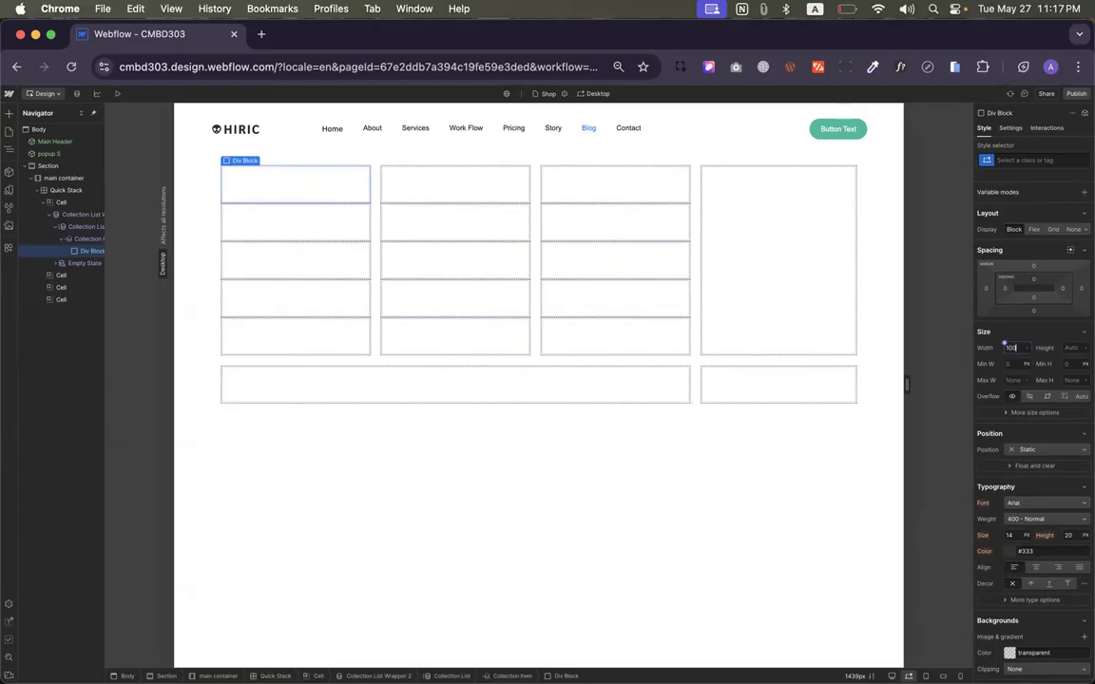
Set the new div block's width to 100% and its height to 250 px
left_click(1068, 347)
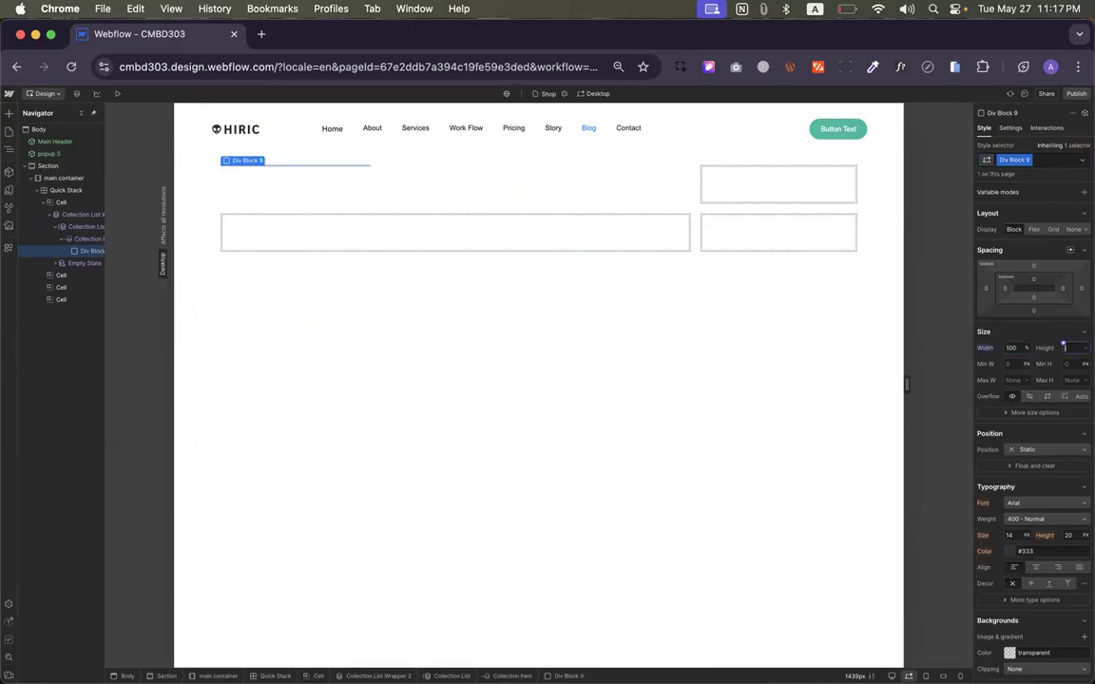
key("Return")
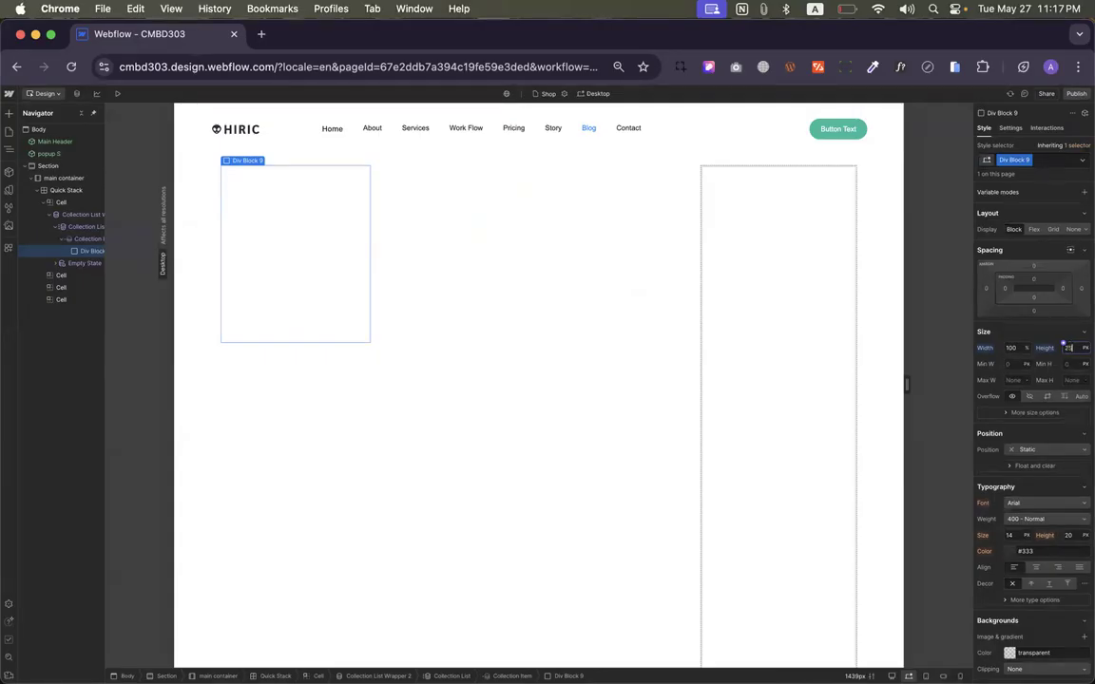
key("Return")
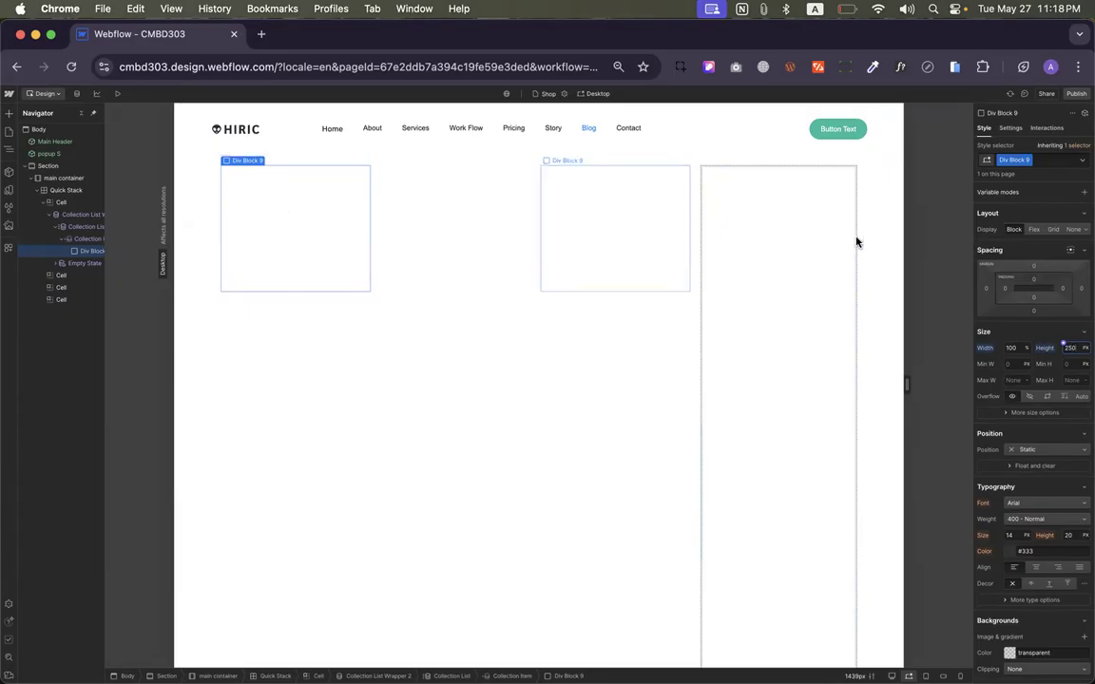
Bind the div block's background image to the Main Image field of the Products collection
left_click(1010, 127)
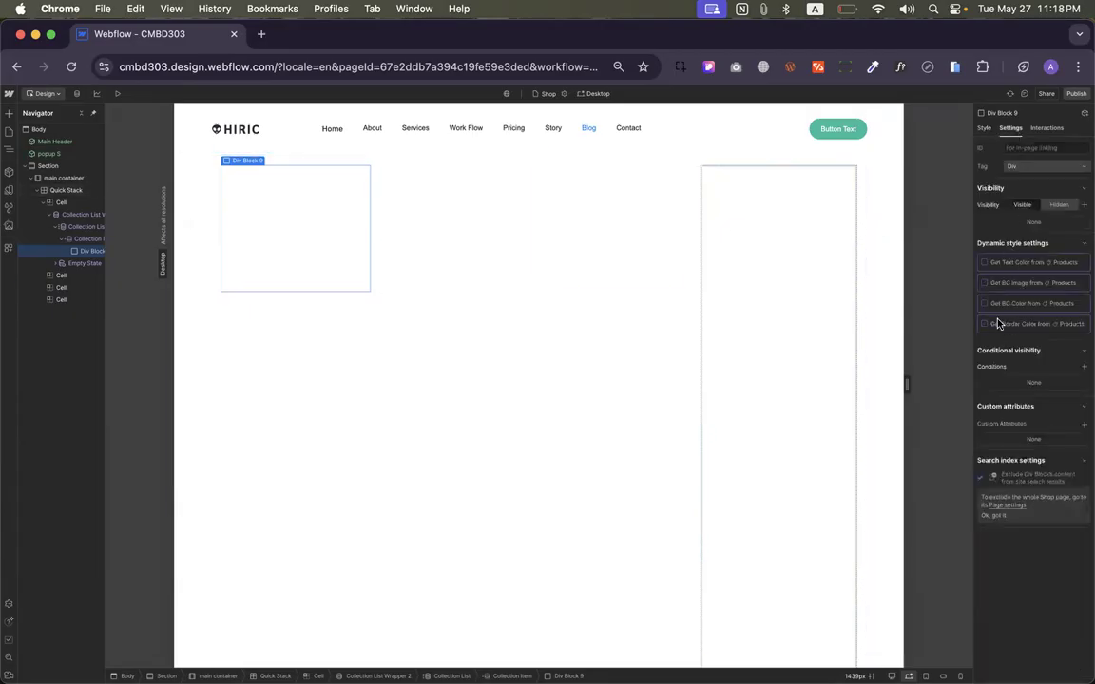
left_click(985, 283)
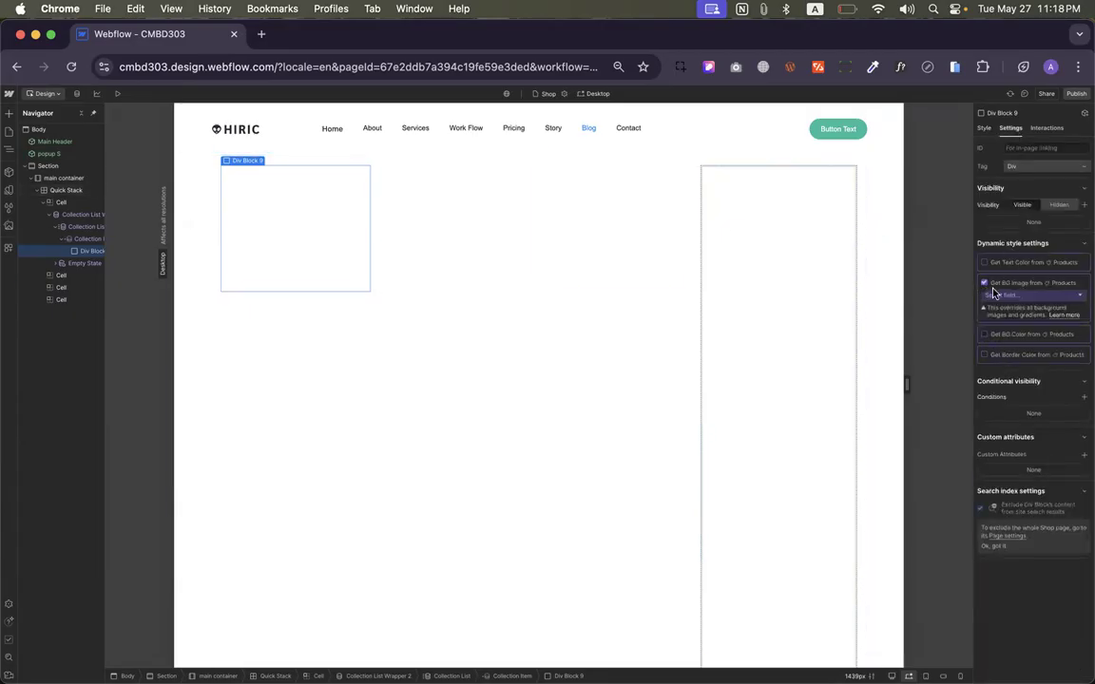
left_click(998, 296)
left_click(998, 337)
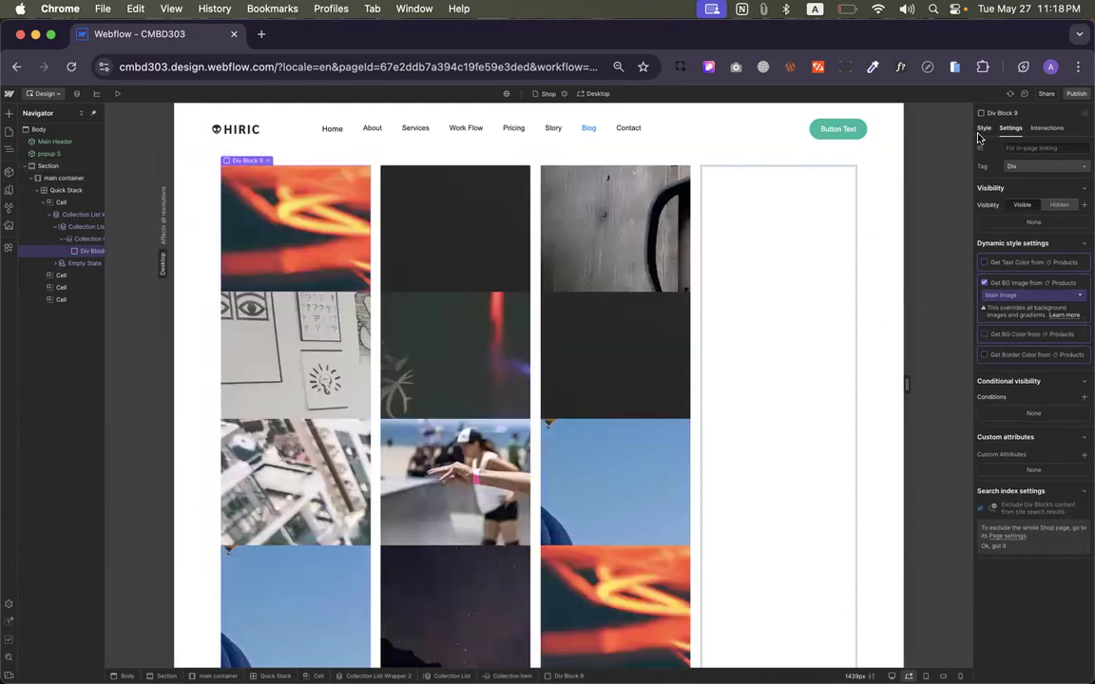
Add a background image layer to the div block with Cover size, centred position and no tiling
key("s")
scroll(984, 257, "down", 5)
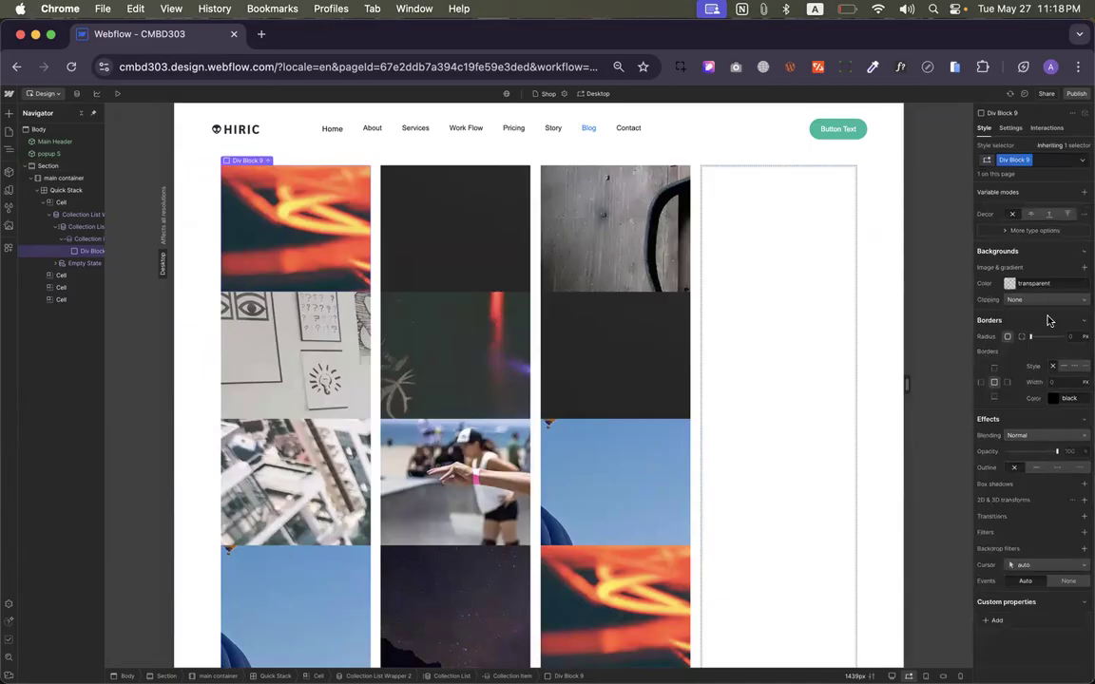
left_click(1085, 267)
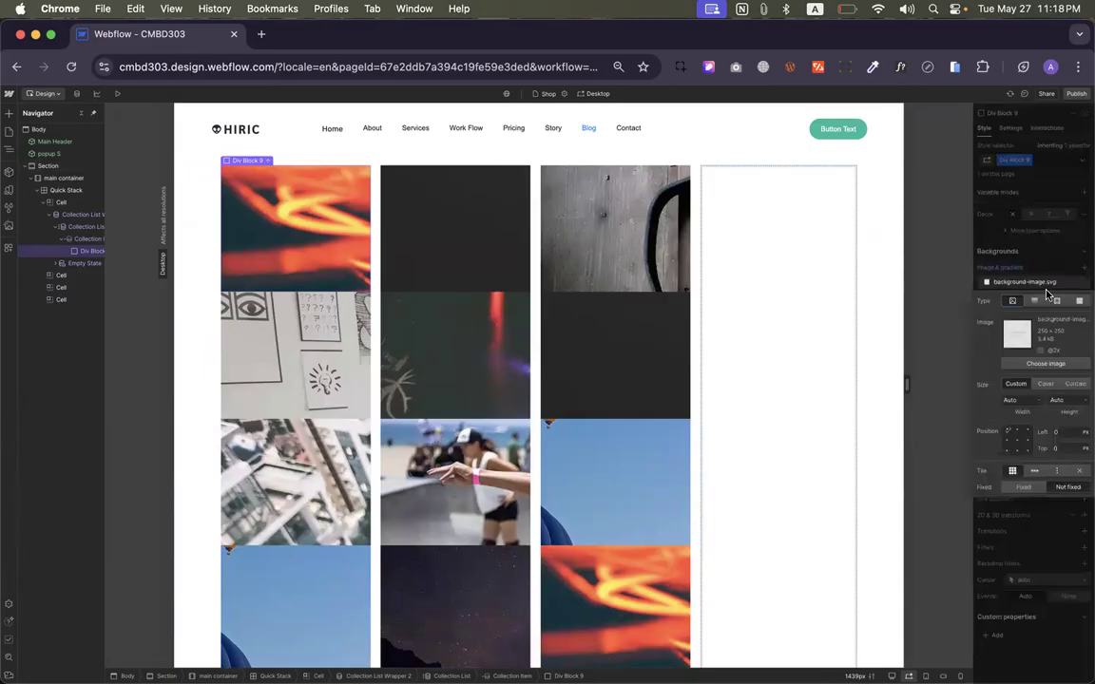
left_click(1045, 384)
left_click(1016, 440)
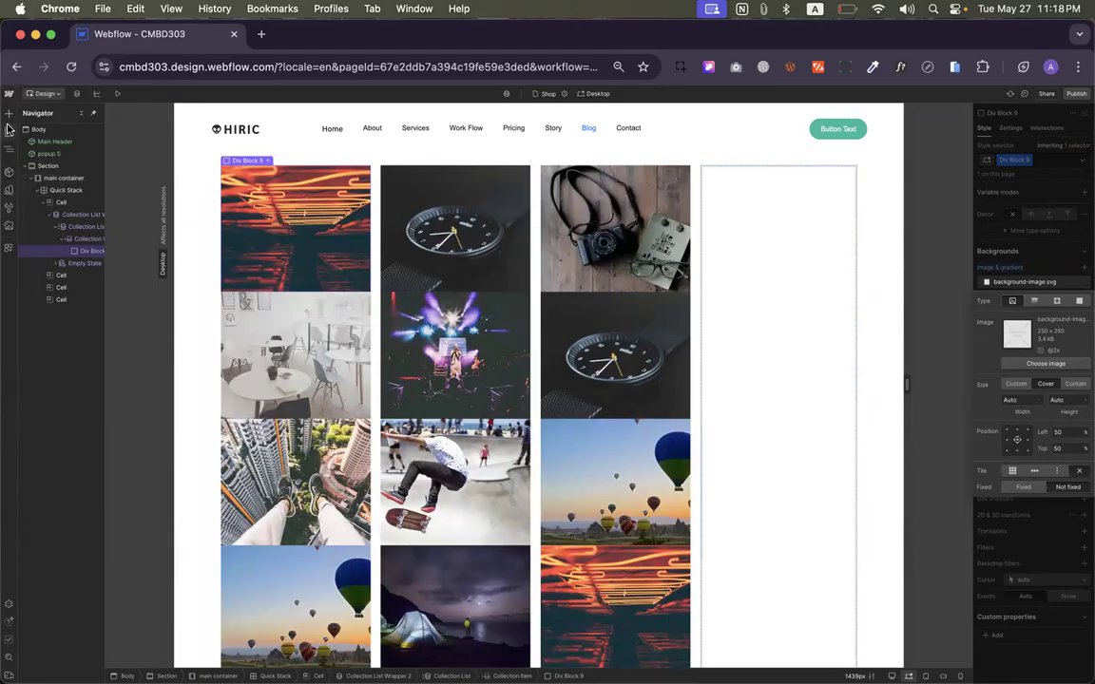
Give the collection item a bottom margin of 20 px
left_click(83, 241)
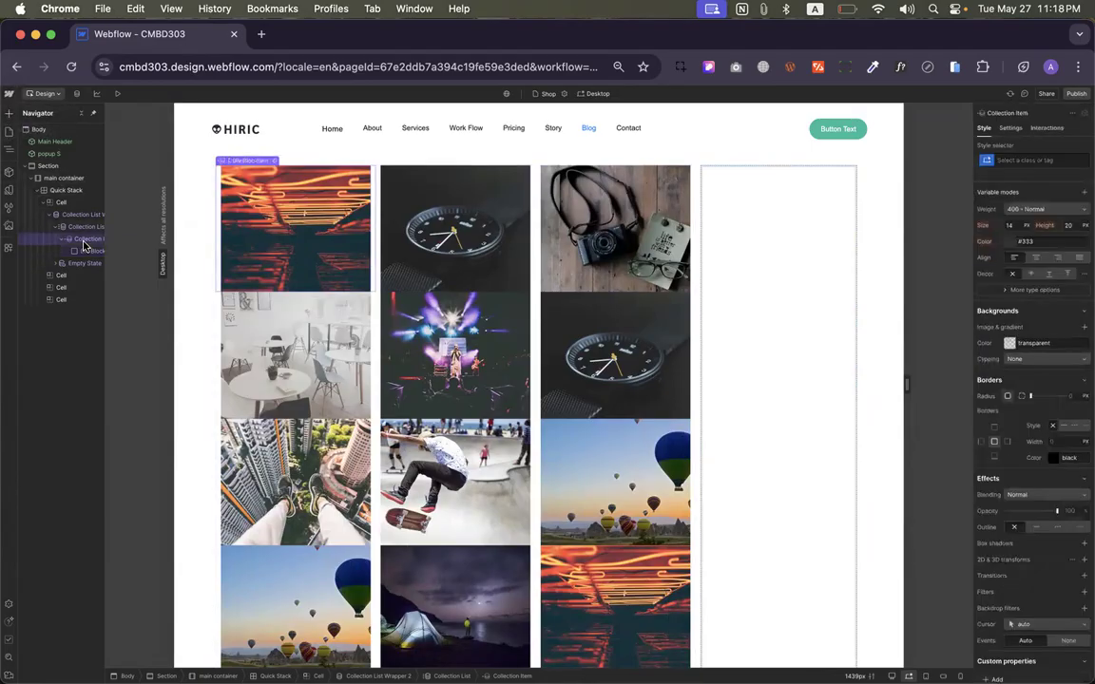
scroll(1000, 258, "up", 5)
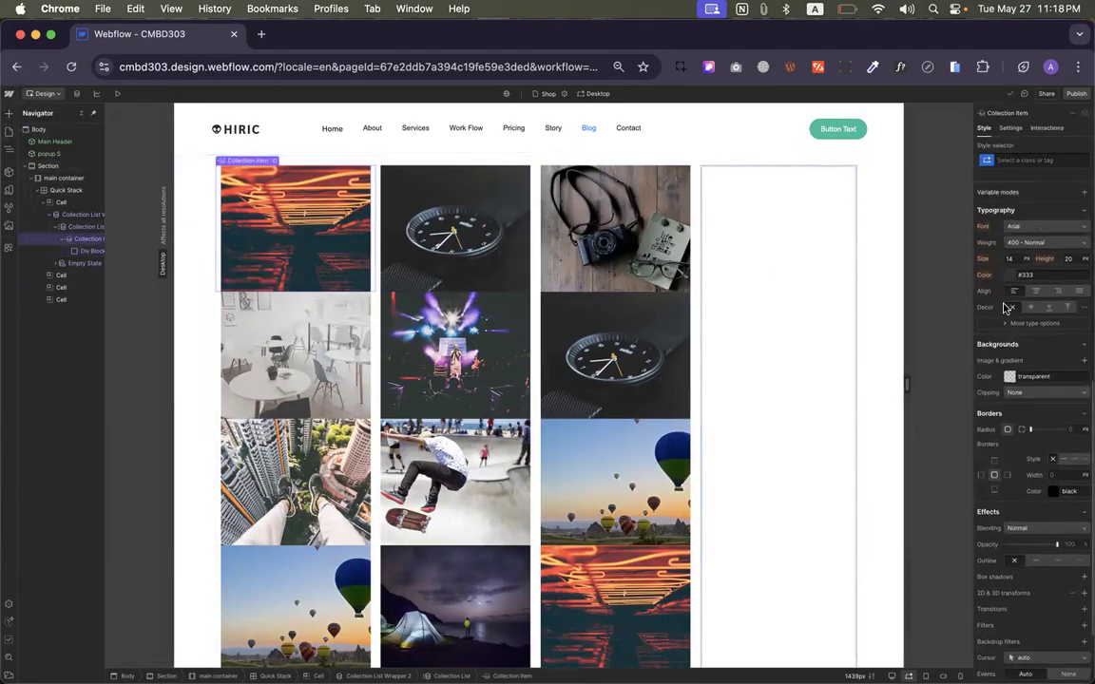
left_click(1031, 293)
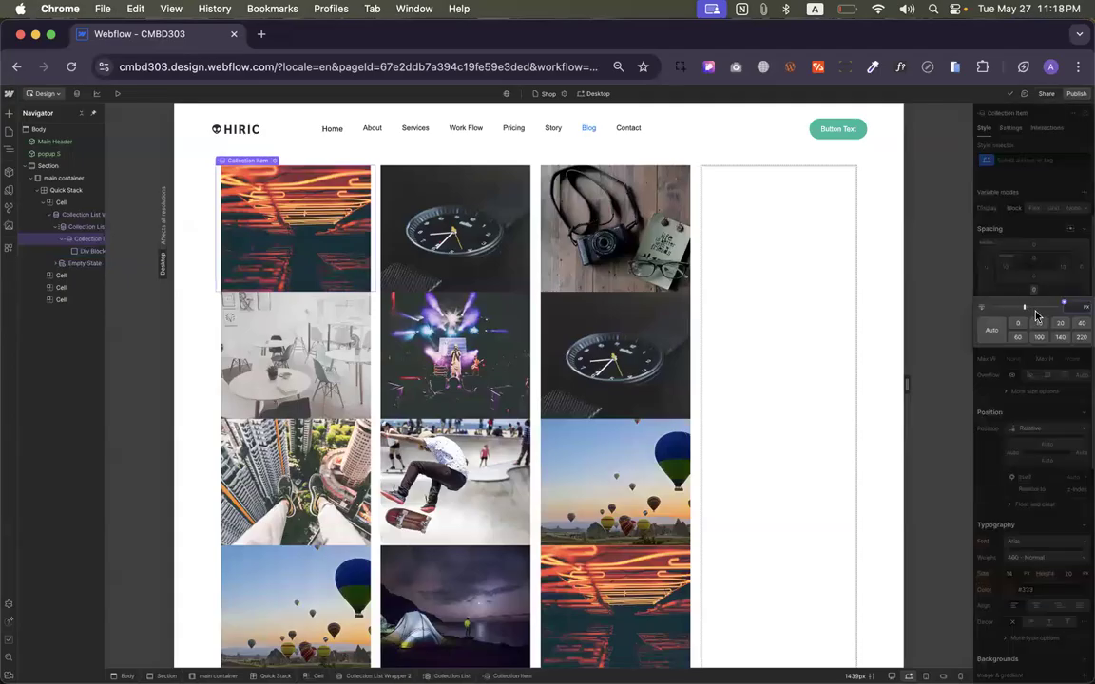
left_click(1060, 324)
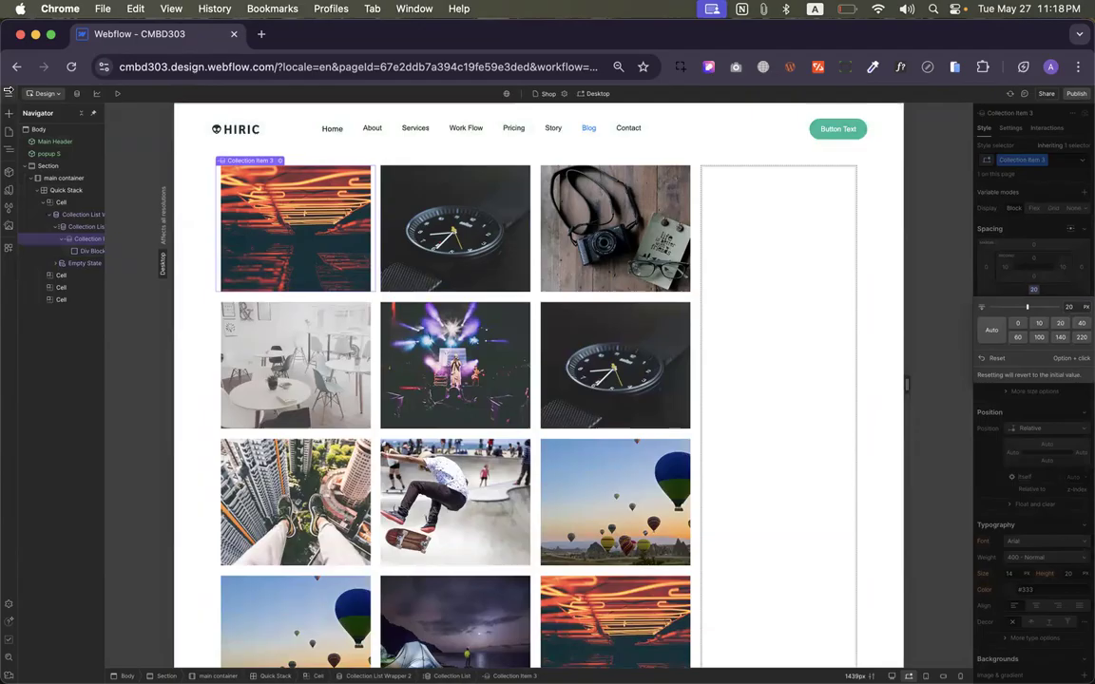
Add an H1 heading below the product image and get its text from the products' Name field
left_click(9, 112)
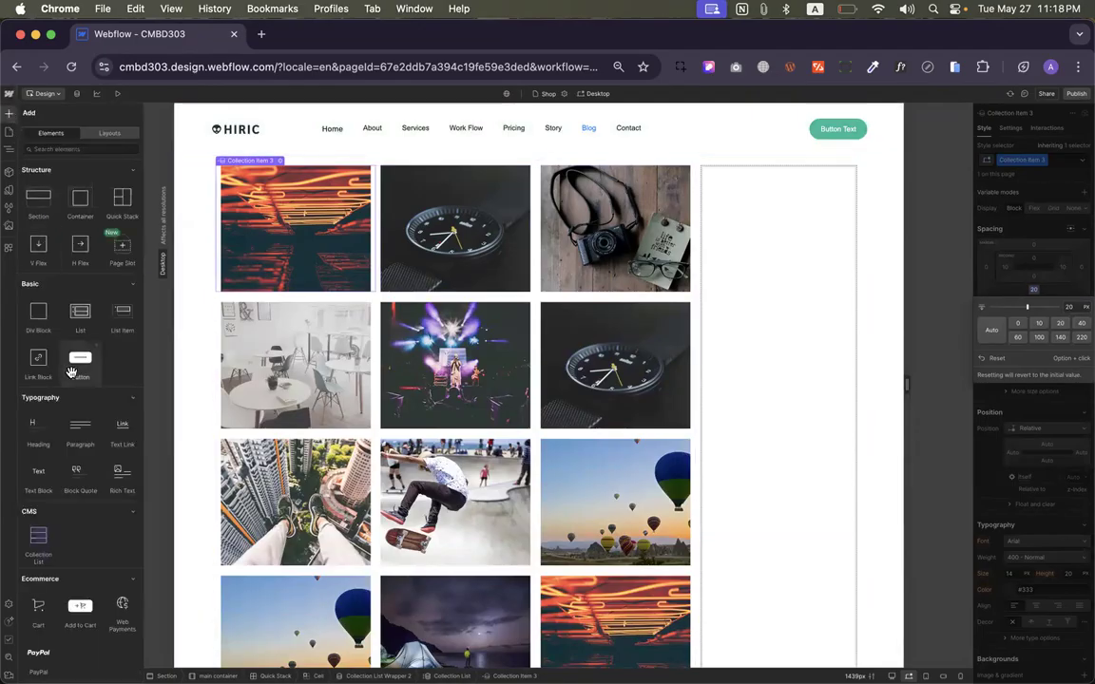
left_click_drag(210, 295, 229, 301)
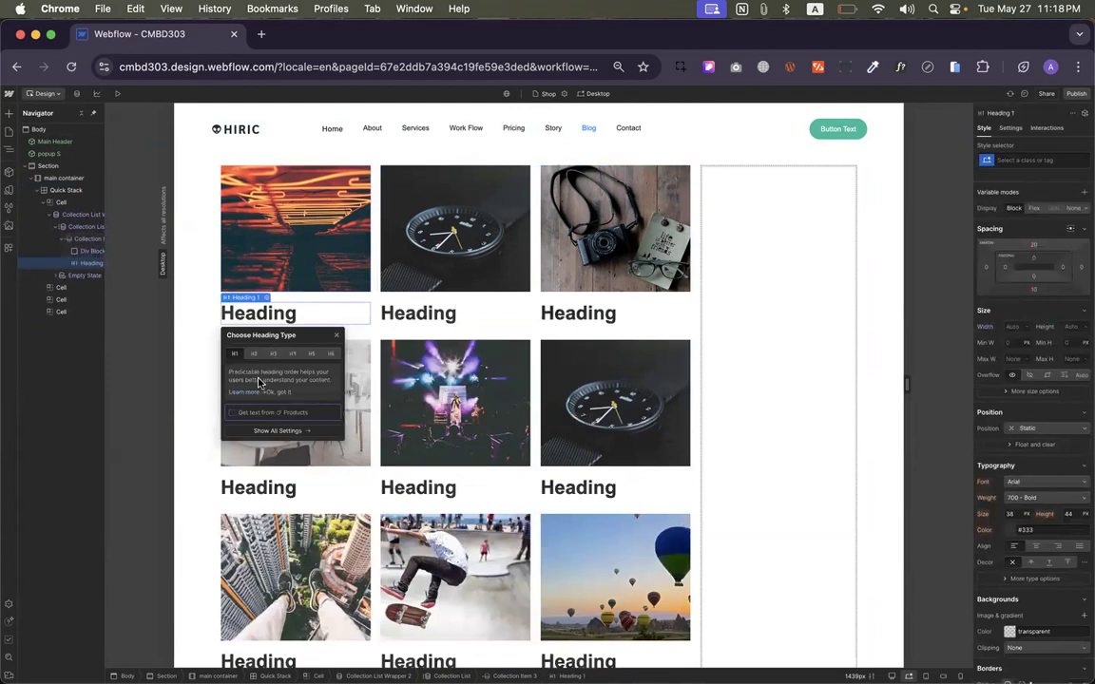
left_click(232, 412)
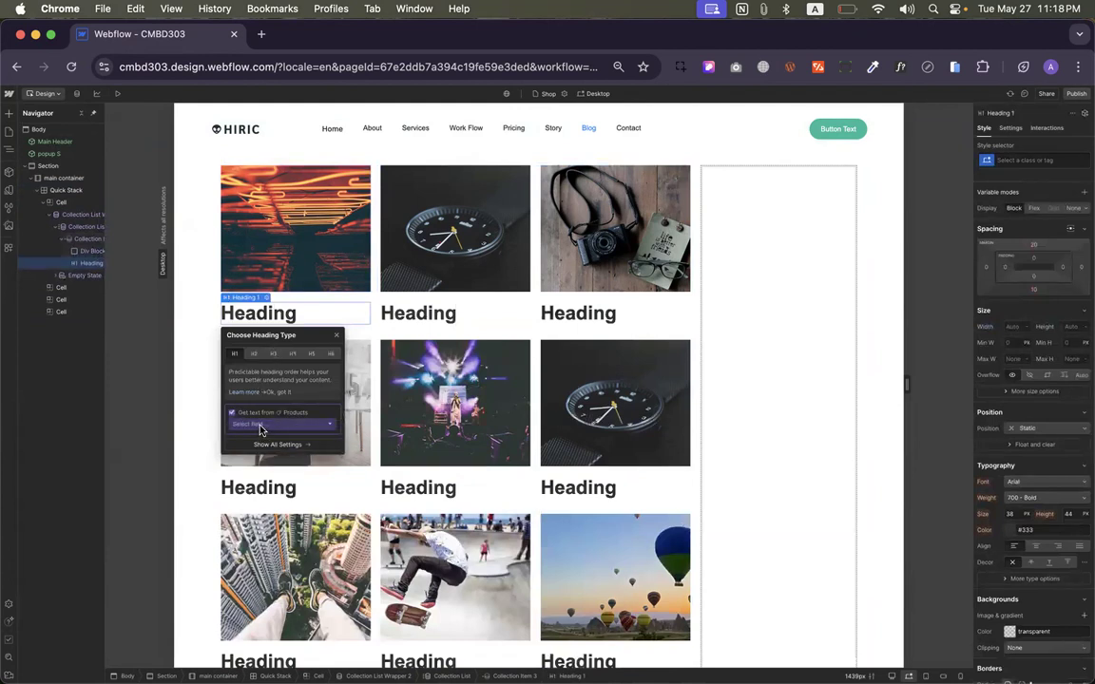
left_click(261, 426)
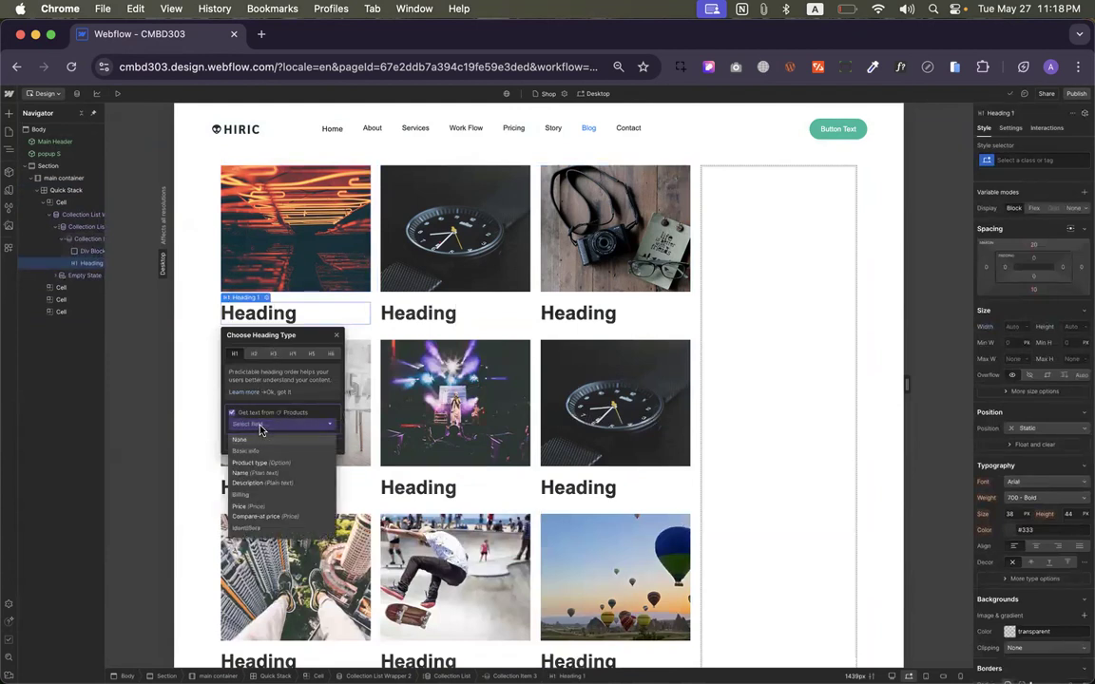
left_click(258, 475)
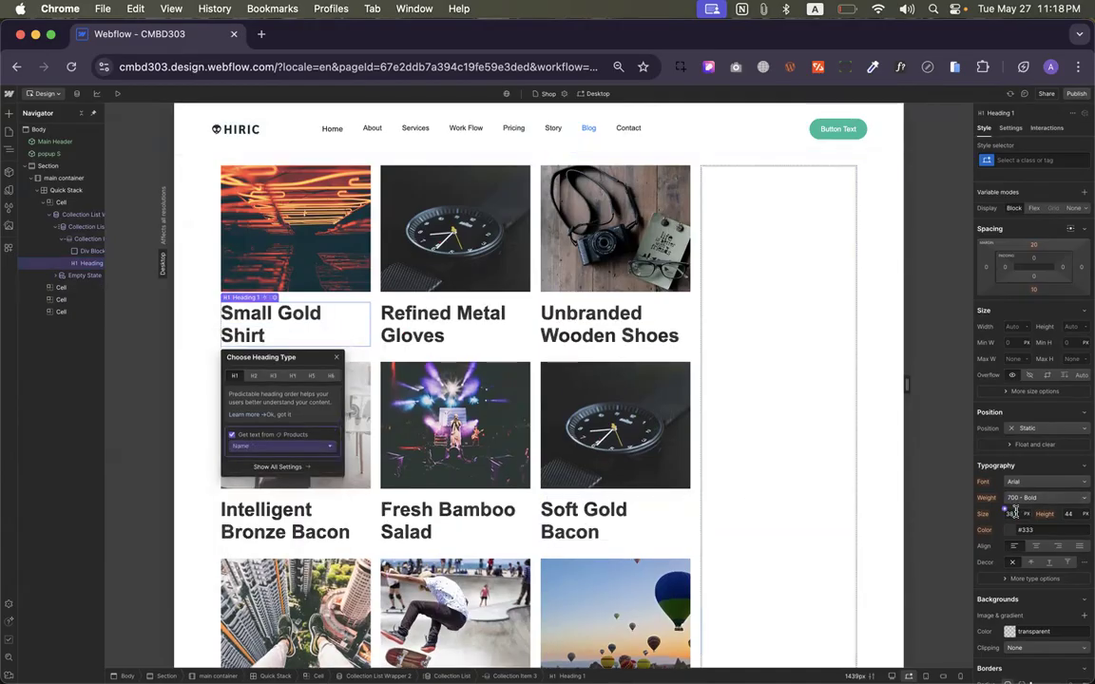
Set the product heading's font size to 24 px, line height to 32 px and minimum height to 80 px
type("24")
key("Return")
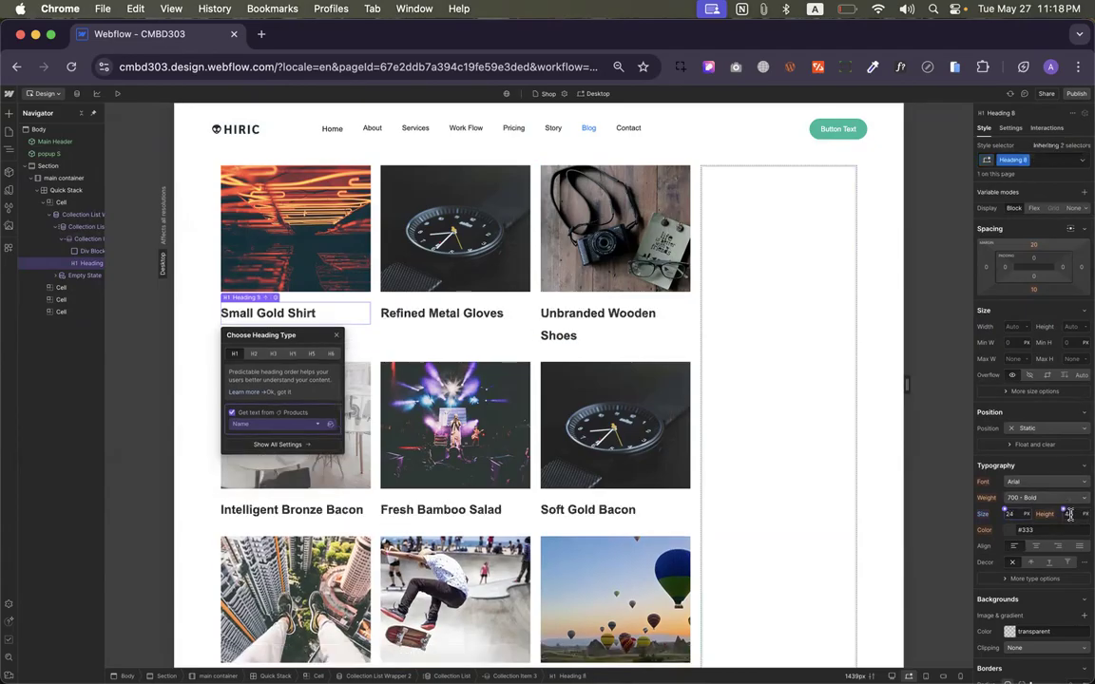
key("Return")
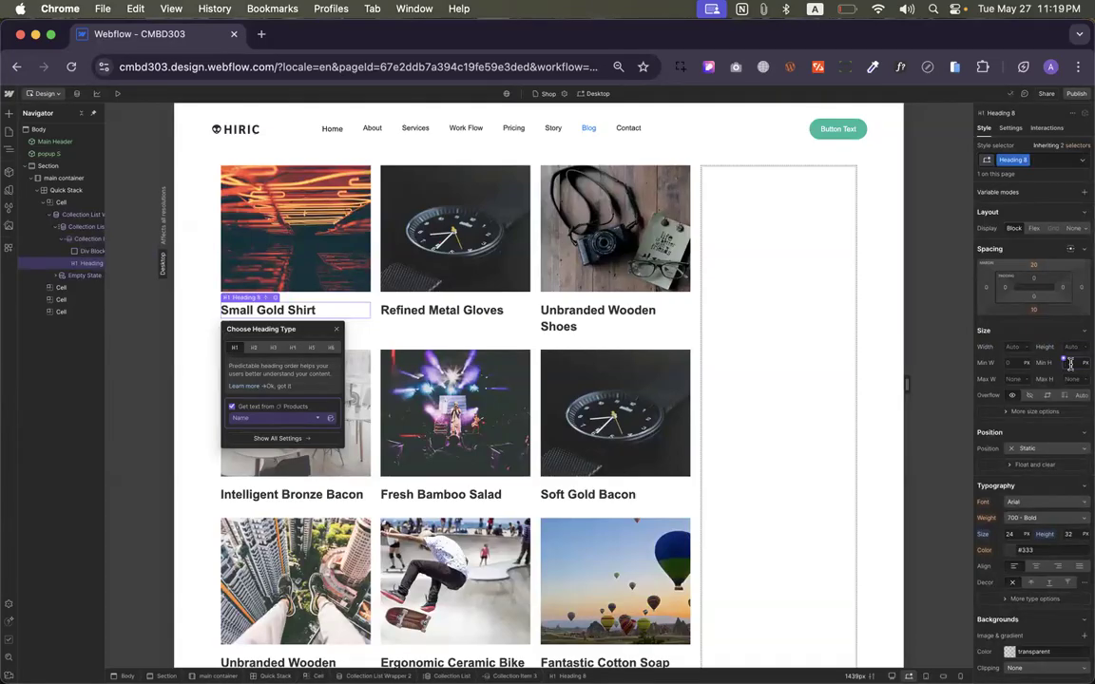
type("80")
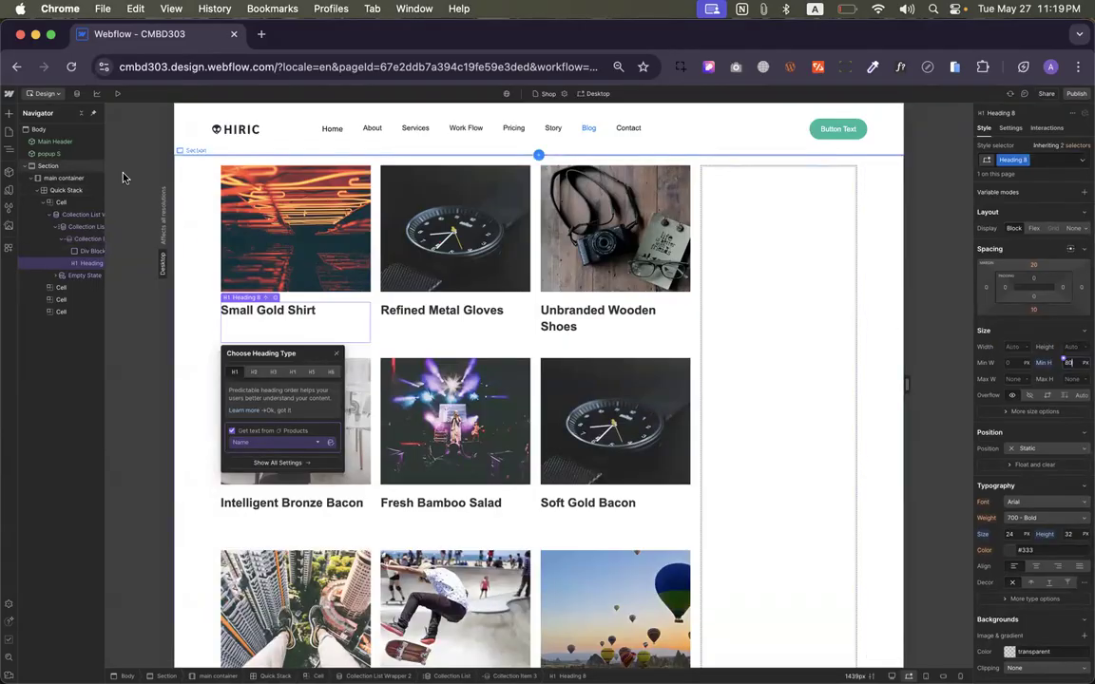
Add a Text Block below the product heading and get its text from the products' Description field
left_click(9, 112)
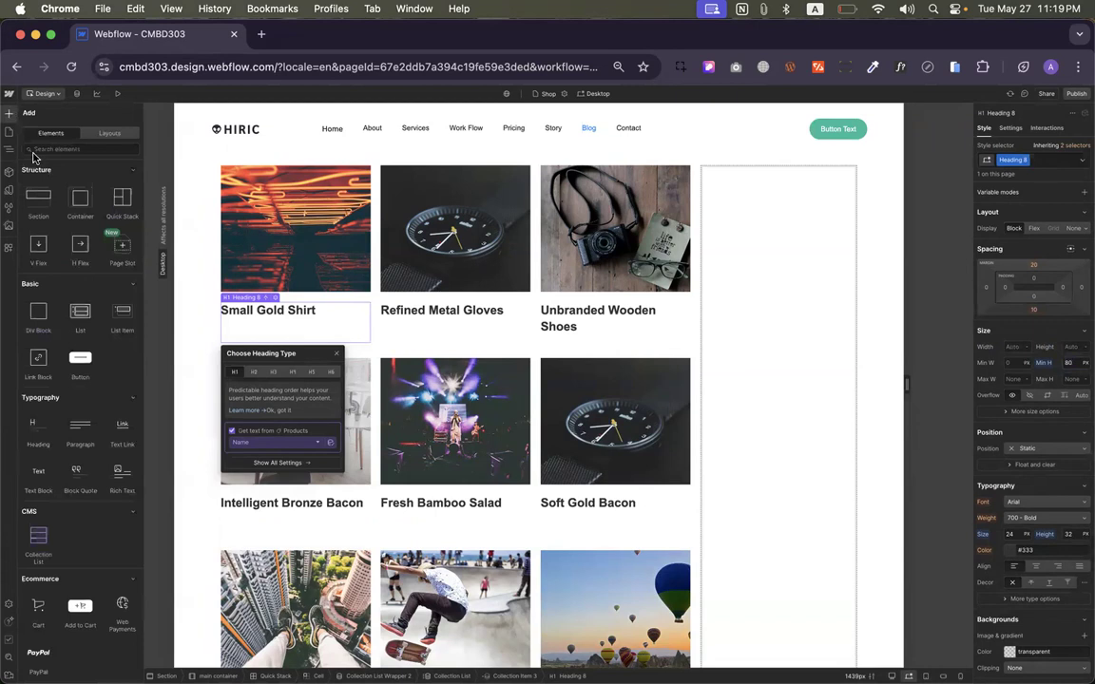
scroll(95, 422, "down", 2)
scroll(95, 422, "down", 2)
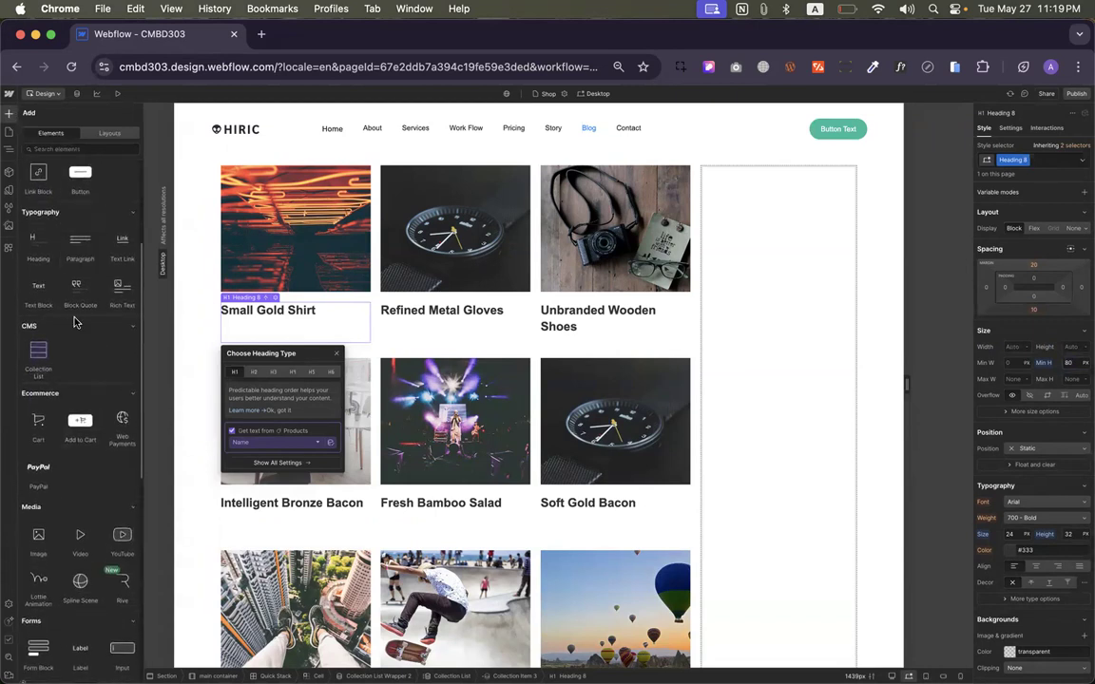
left_click_drag(38, 318, 286, 328)
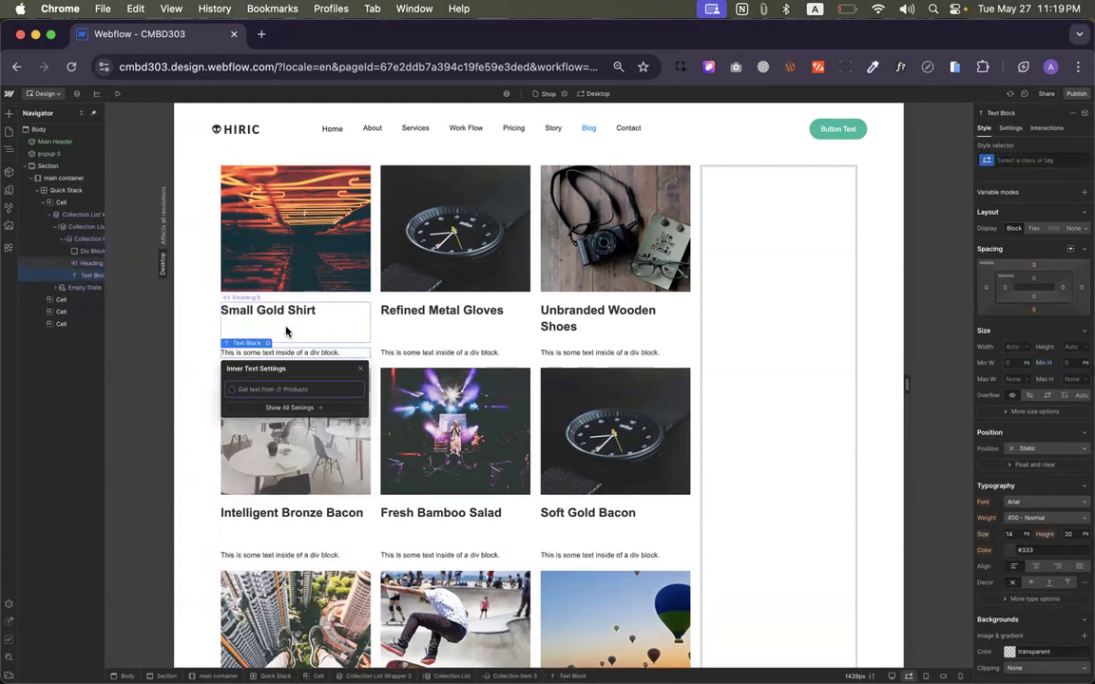
left_click(232, 389)
left_click(252, 400)
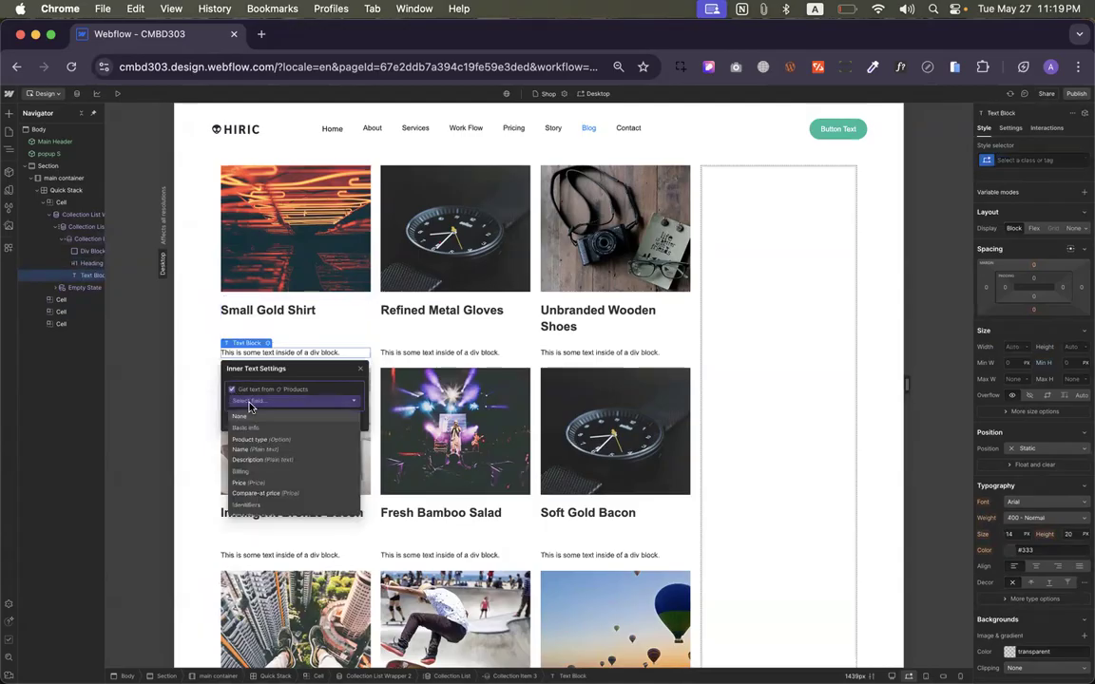
left_click(250, 460)
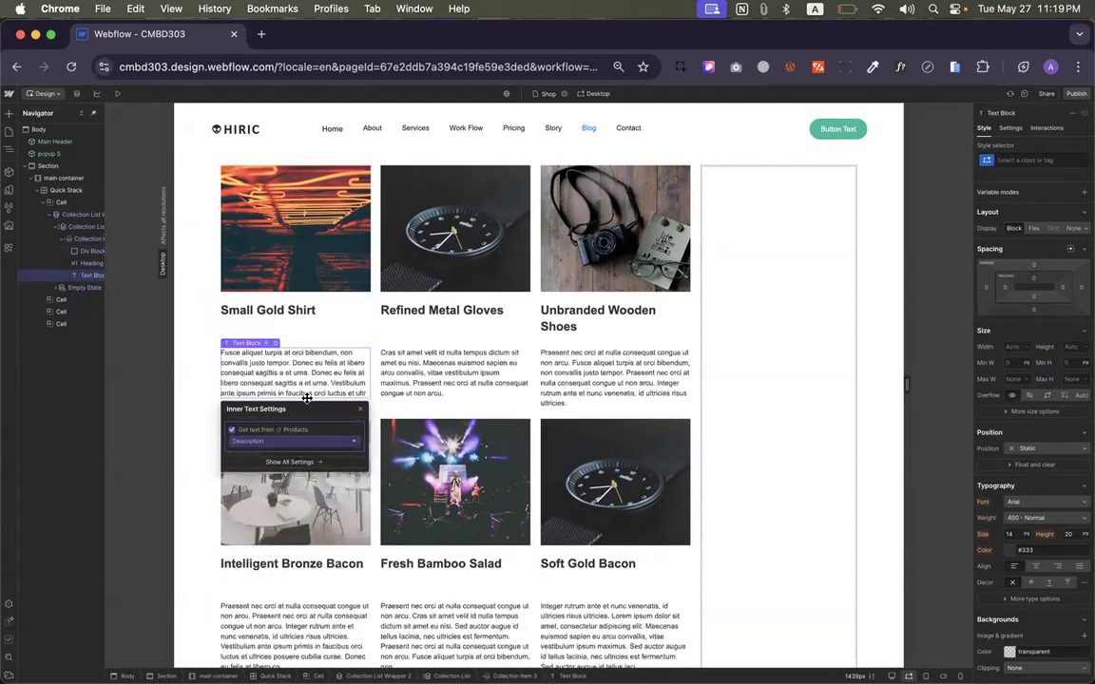
Set the description text block's minimum height to 120 px and check the row alignment down the product list
left_click_drag(334, 408, 323, 145)
scroll(447, 304, "down", 5)
scroll(447, 301, "up", 5)
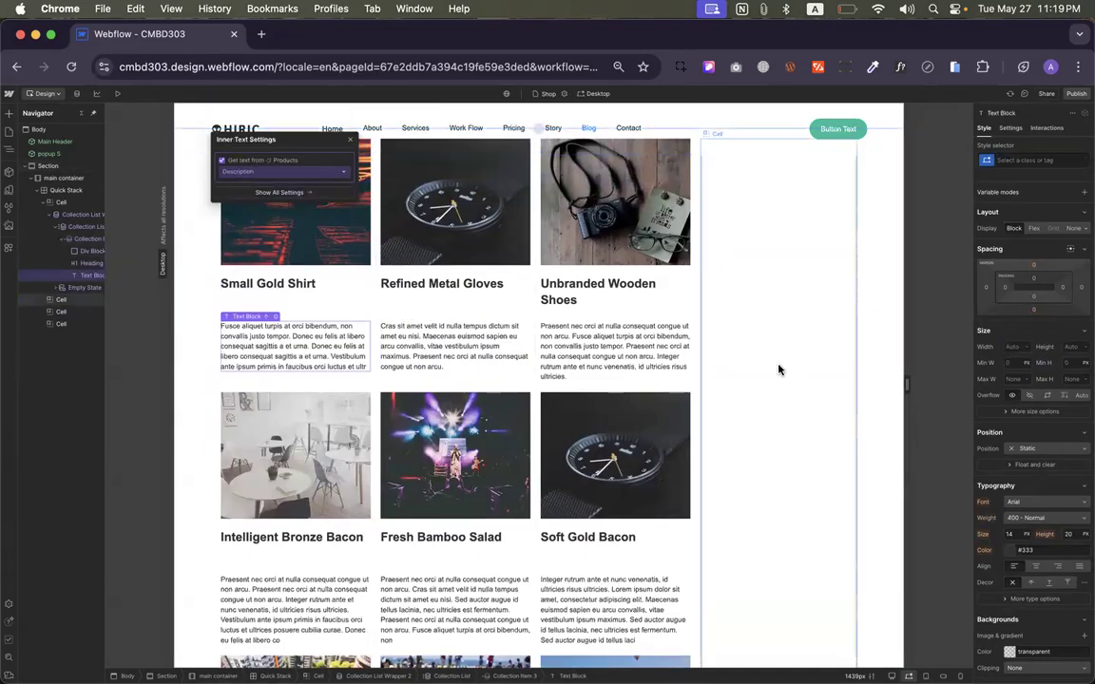
left_click(1064, 362)
type("100")
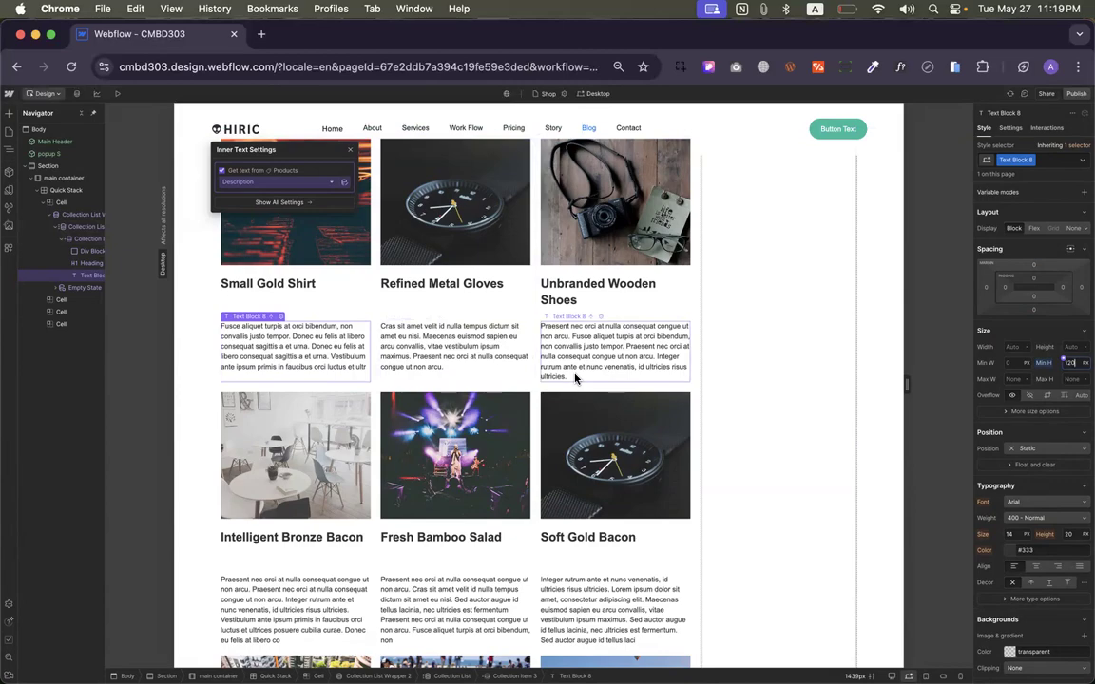
scroll(574, 379, "down", 15)
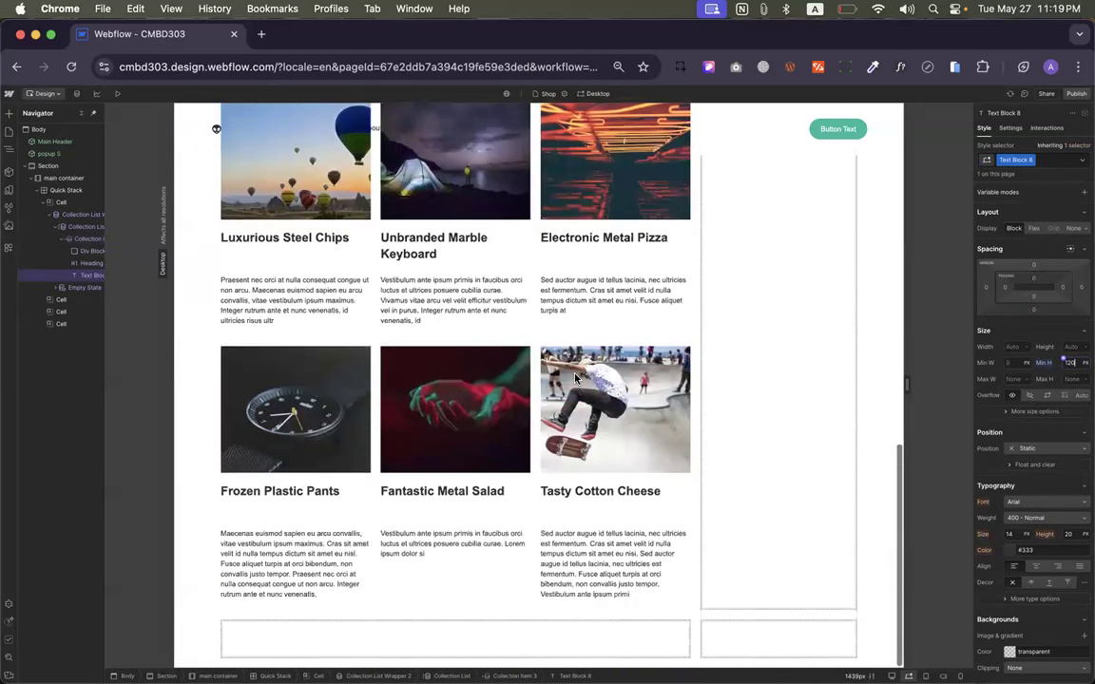
scroll(574, 378, "up", 8)
scroll(574, 378, "down", 1)
scroll(574, 379, "up", 6)
scroll(369, 338, "up", 1)
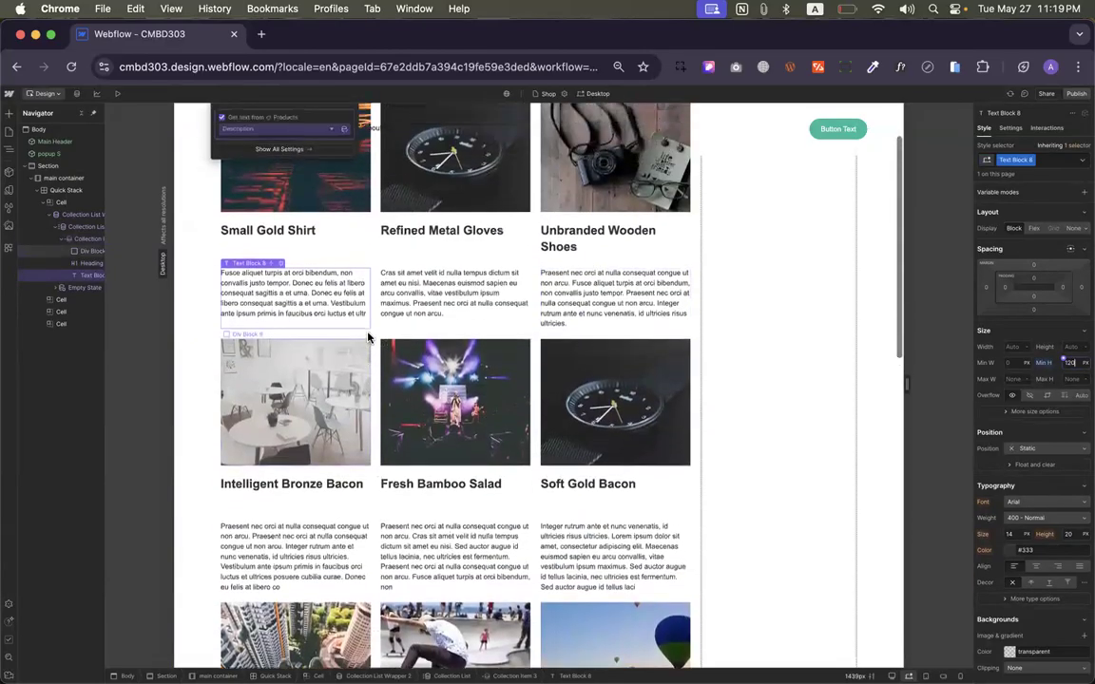
Get the text block below the product heading from the products' Price field and reset its minimum height
scroll(368, 338, "up", 1)
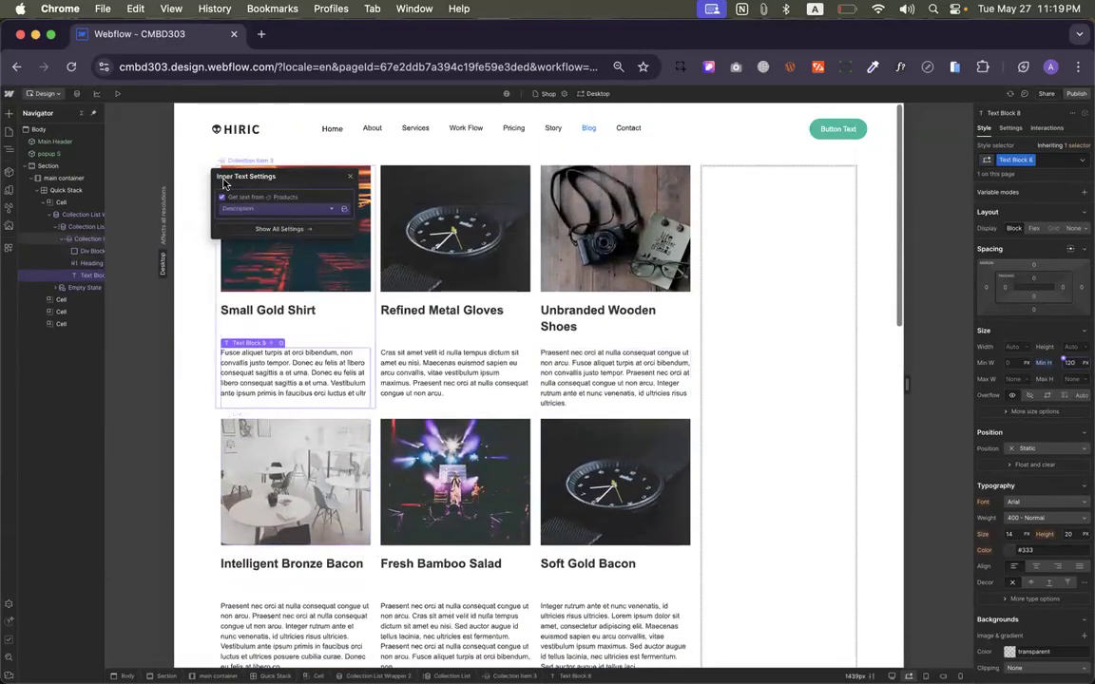
left_click(307, 383)
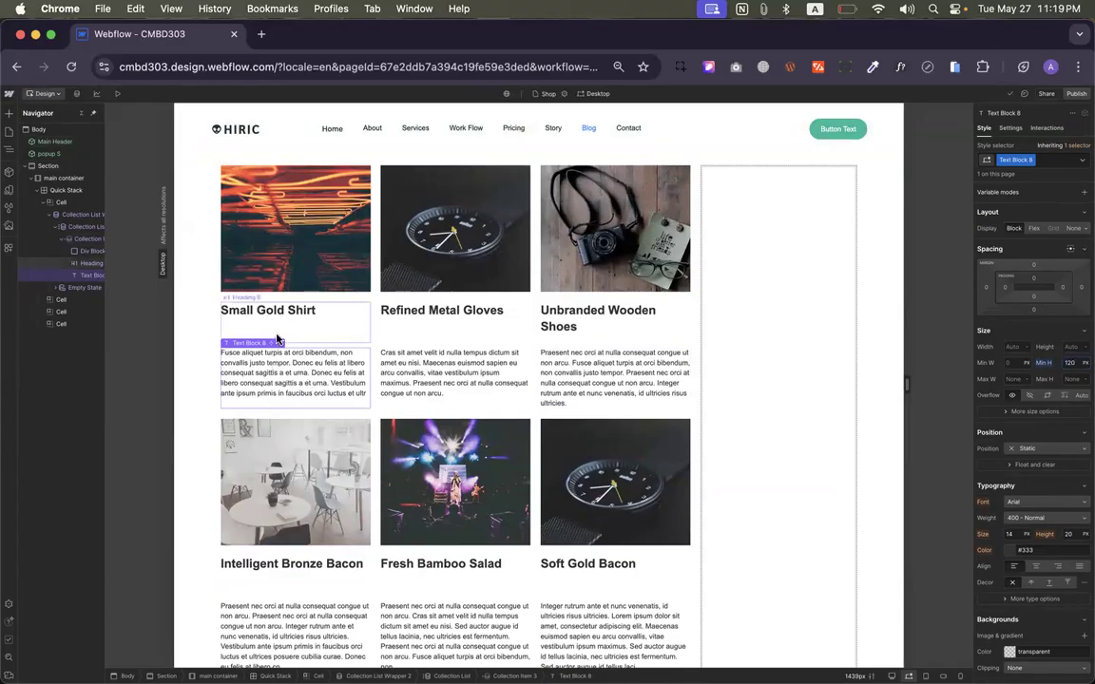
left_click(279, 356)
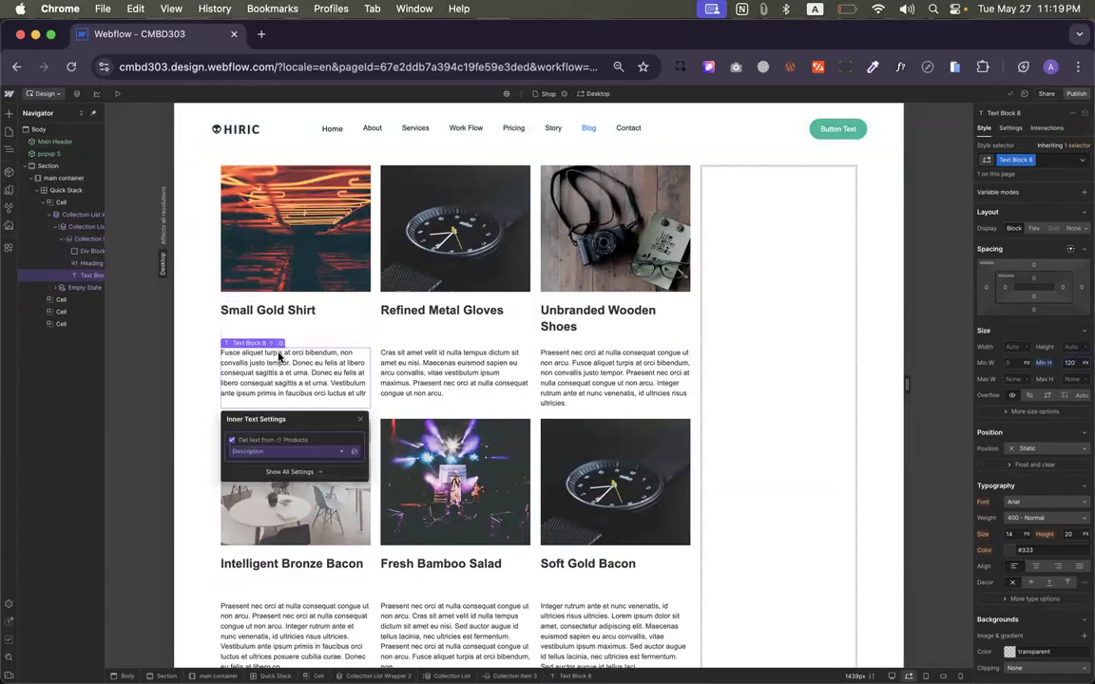
left_click(245, 455)
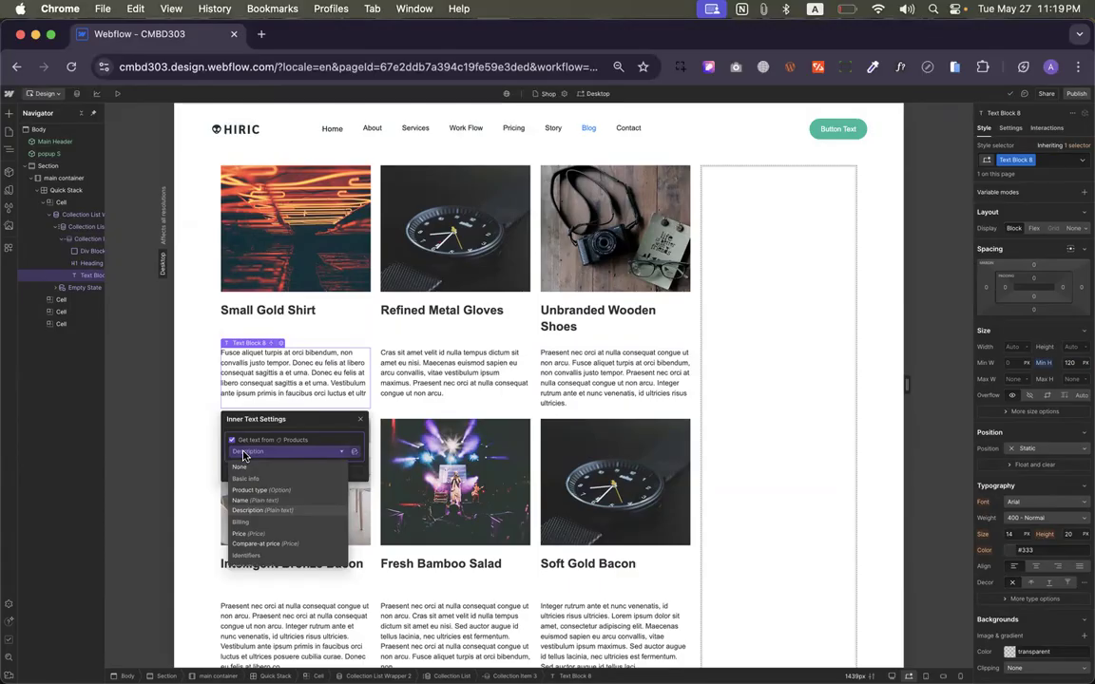
left_click(252, 535)
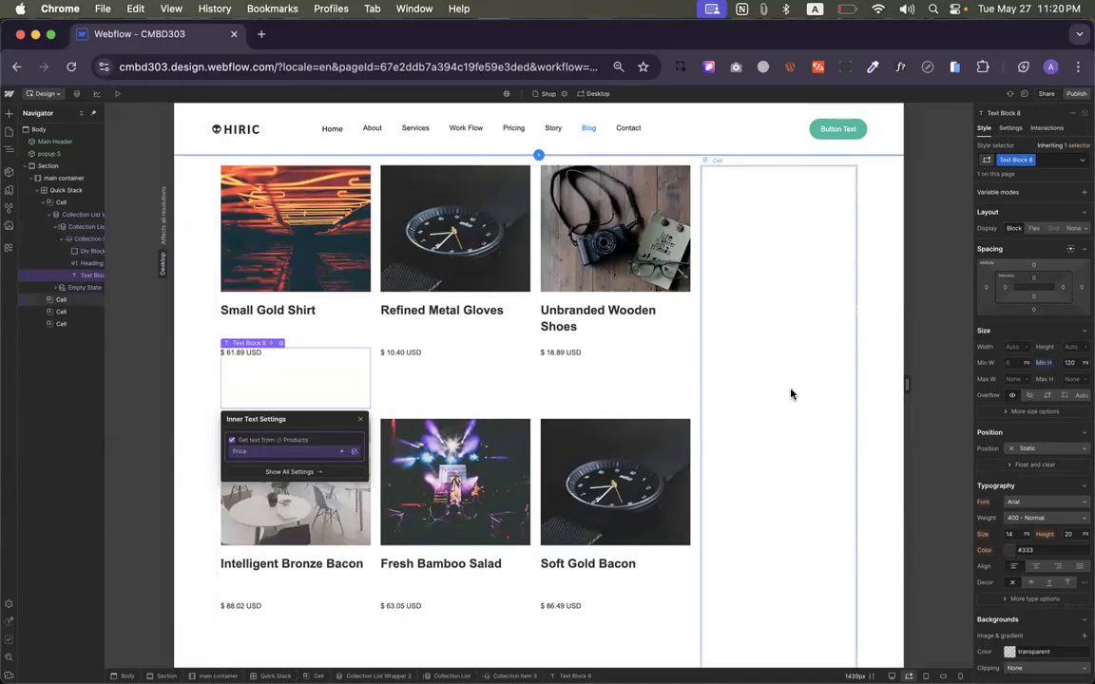
left_click(1036, 369)
left_click(915, 333)
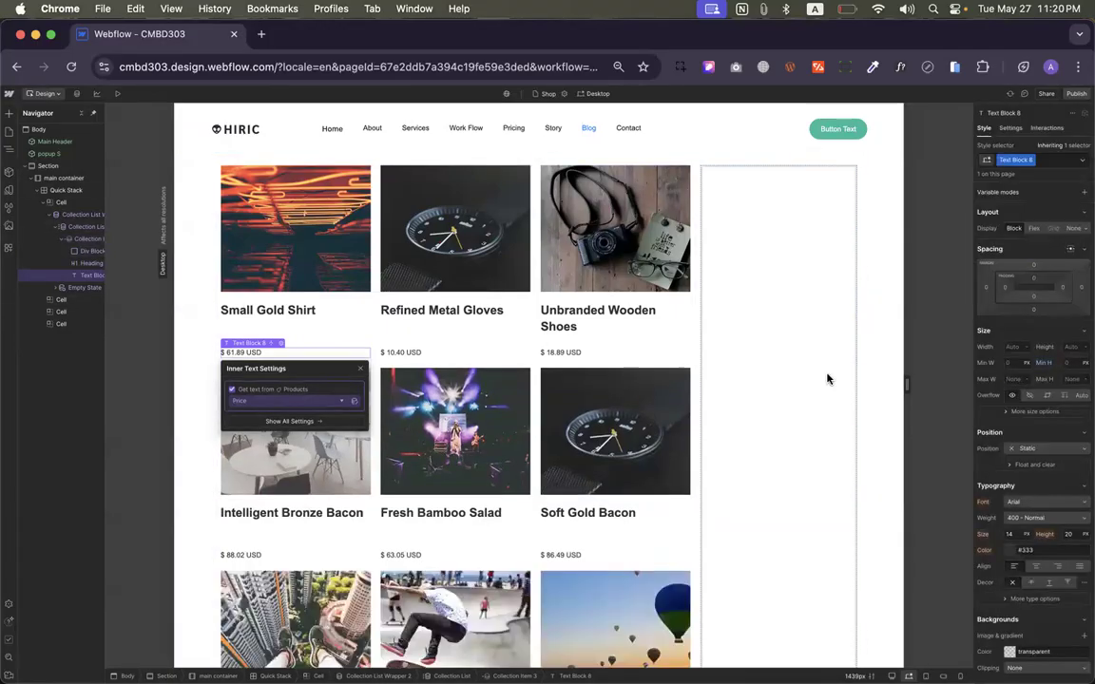
Set the price text's weight to 700 - Bold and its font size to 32 px
left_click(1031, 518)
left_click(1026, 554)
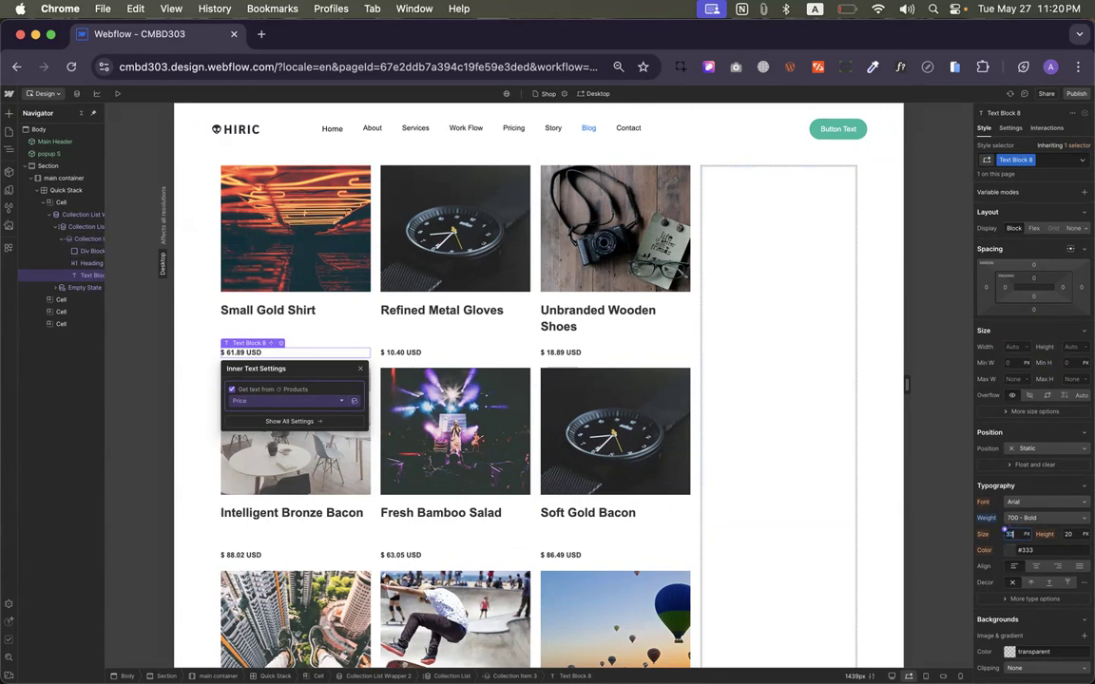
key("Return")
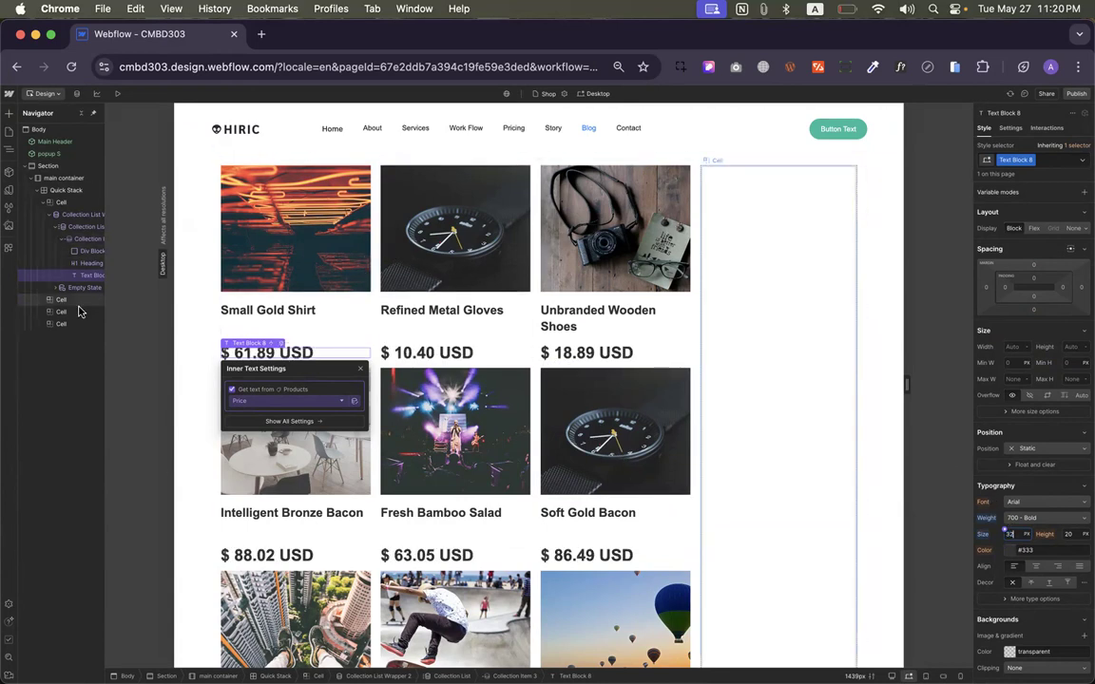
Duplicate the price text block and place both copies side by side in an H Flex block below the heading
left_click(288, 320)
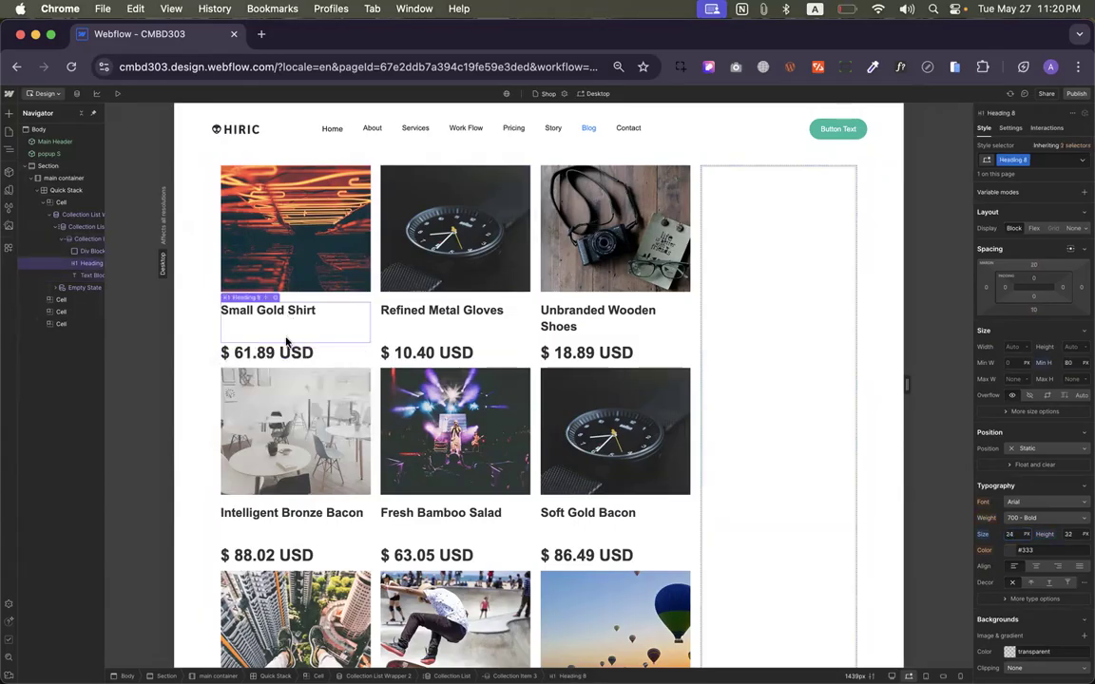
left_click(279, 347)
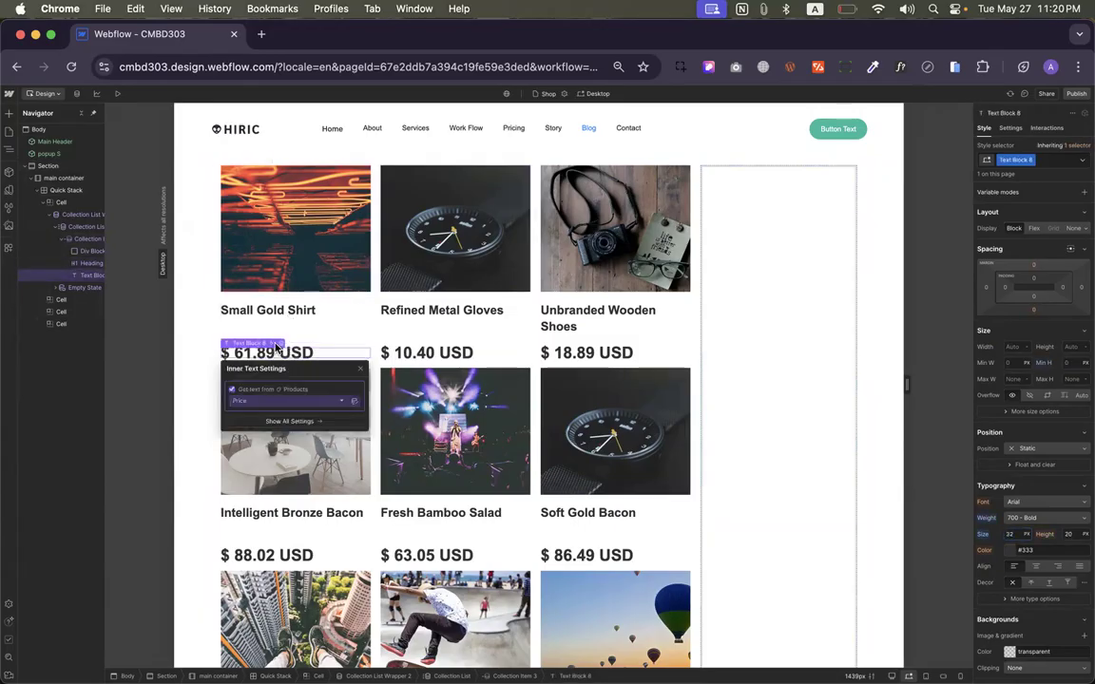
left_click(283, 400)
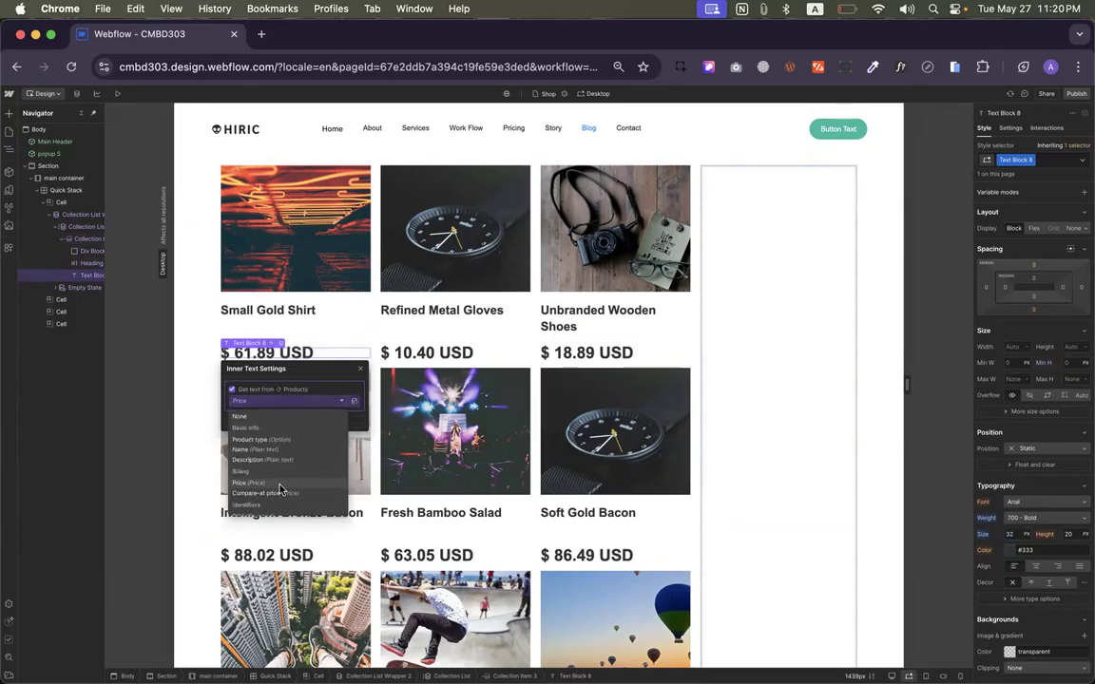
left_click(295, 353)
key("super+d")
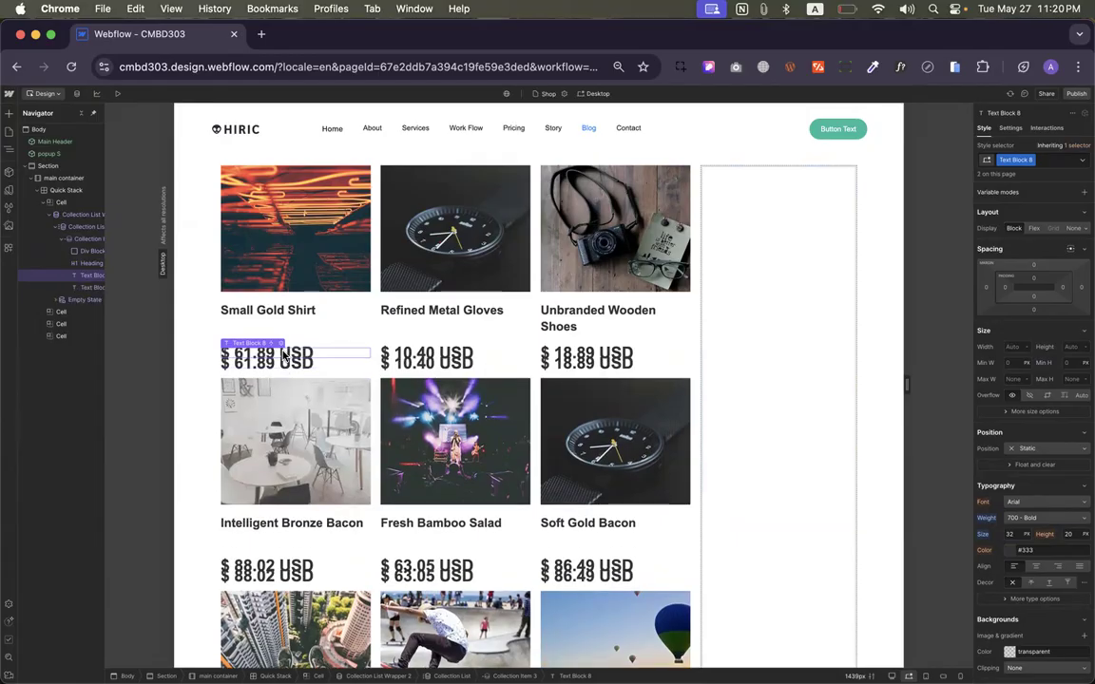
left_click(8, 112)
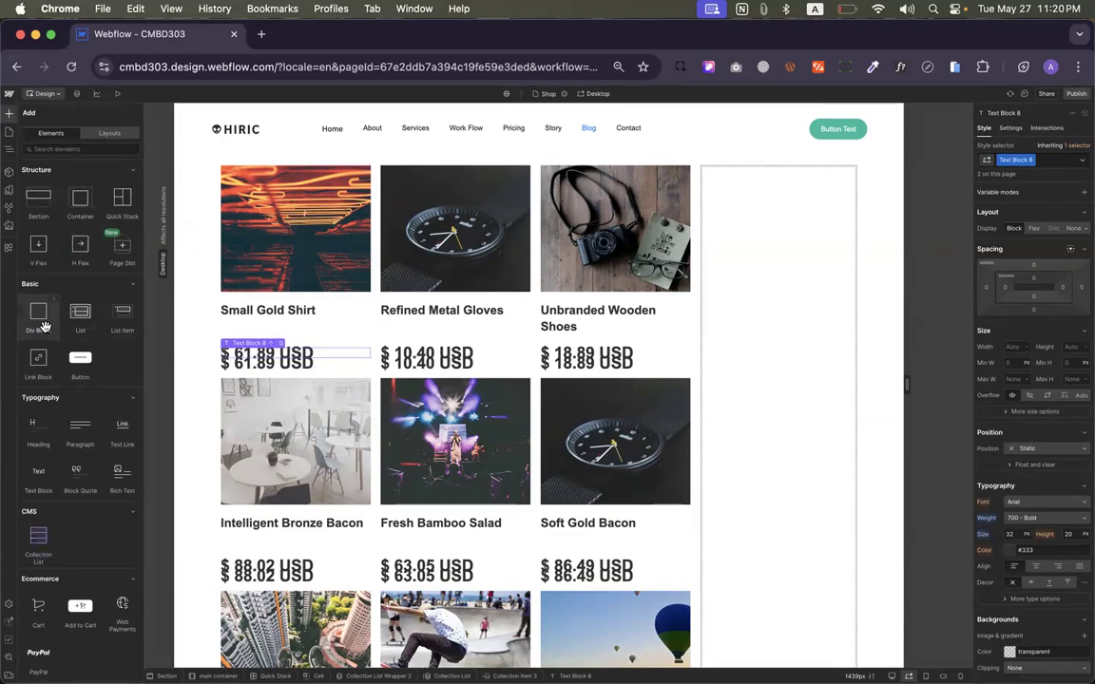
left_click_drag(70, 253, 324, 354)
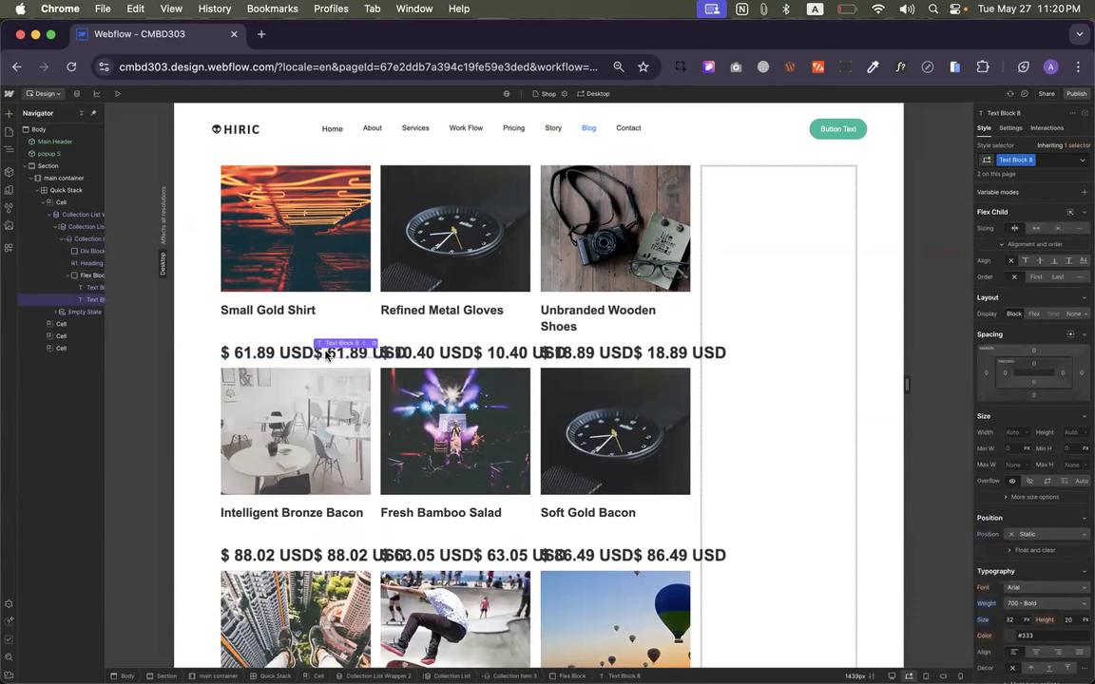
Add a combo class named cp to the second price text and set its font size to 18 px
left_click(1049, 160)
type("cp")
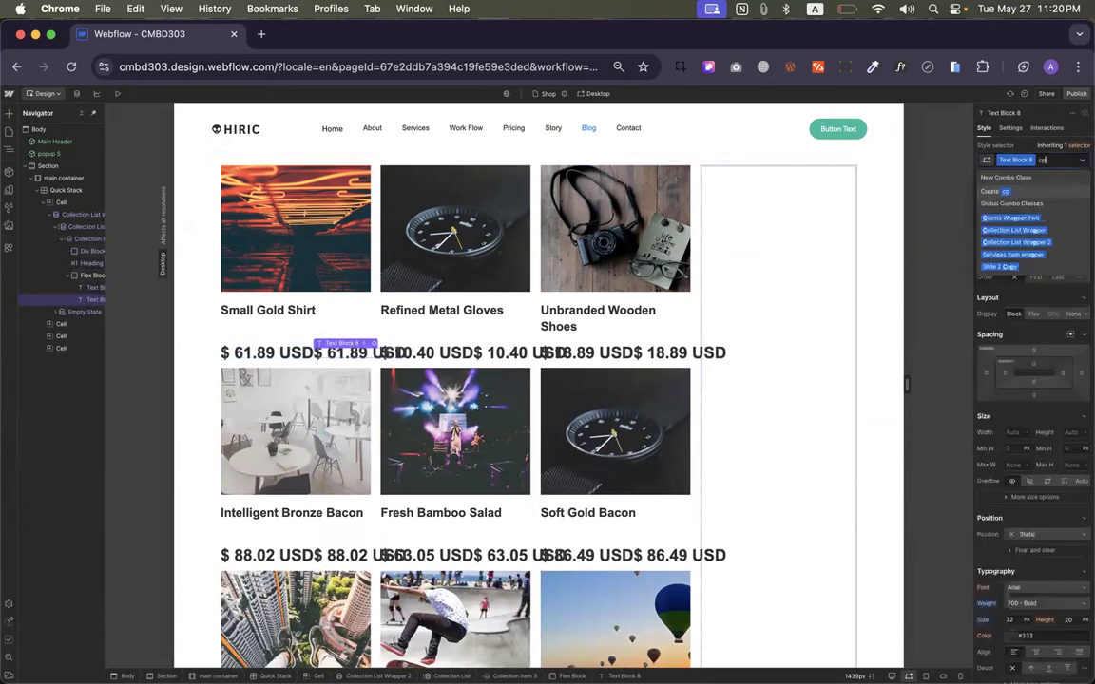
key("Return")
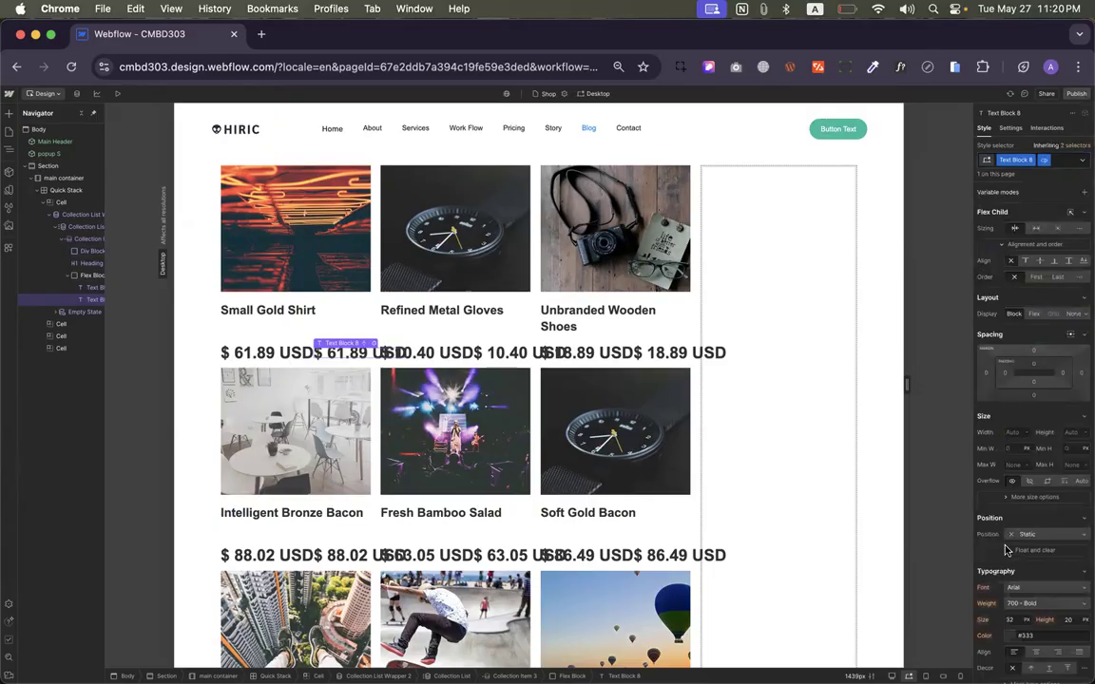
left_click(1010, 620)
type("14")
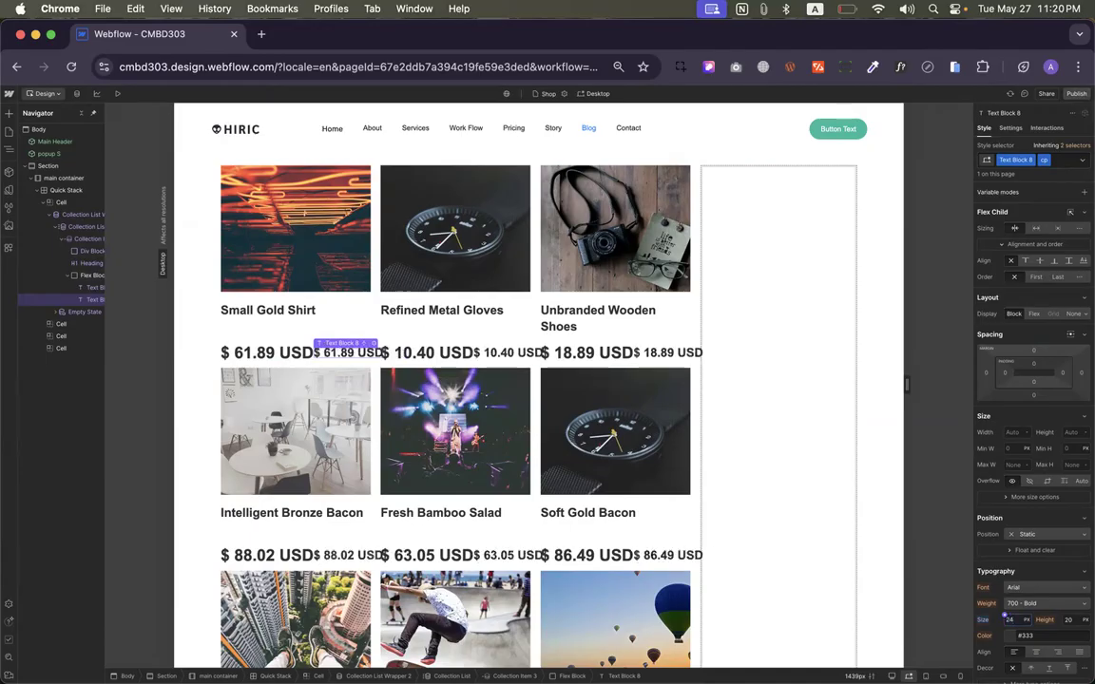
key("Down")
key("Down")
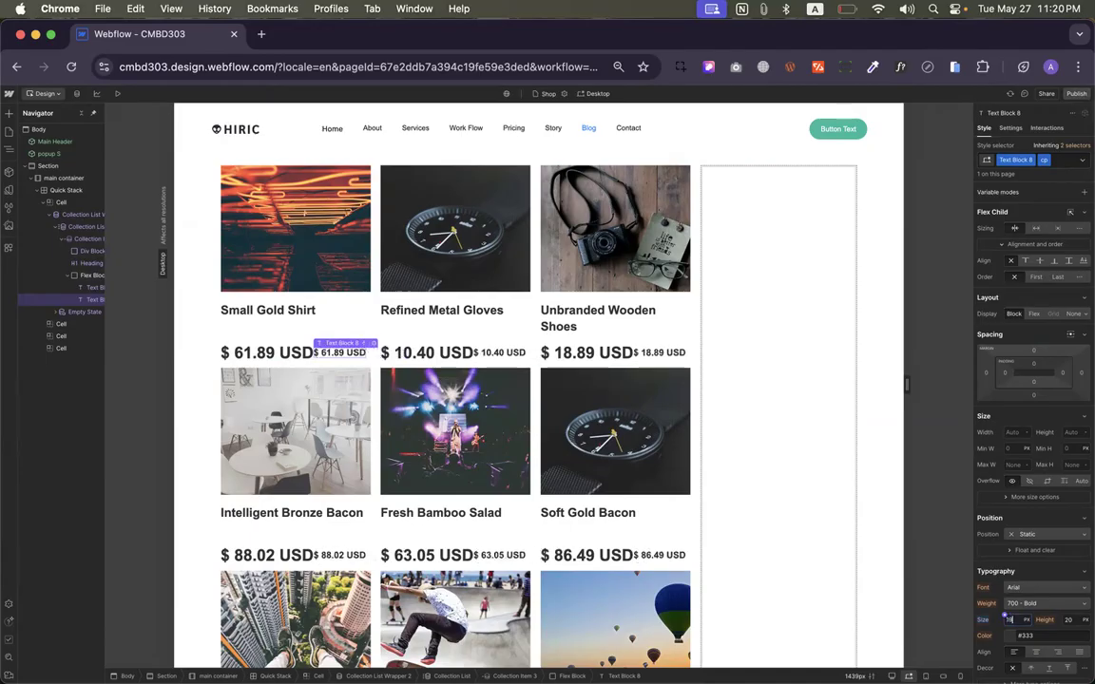
Set the second price text's weight to 400 - Normal and apply a strikethrough decoration
left_click(1044, 603)
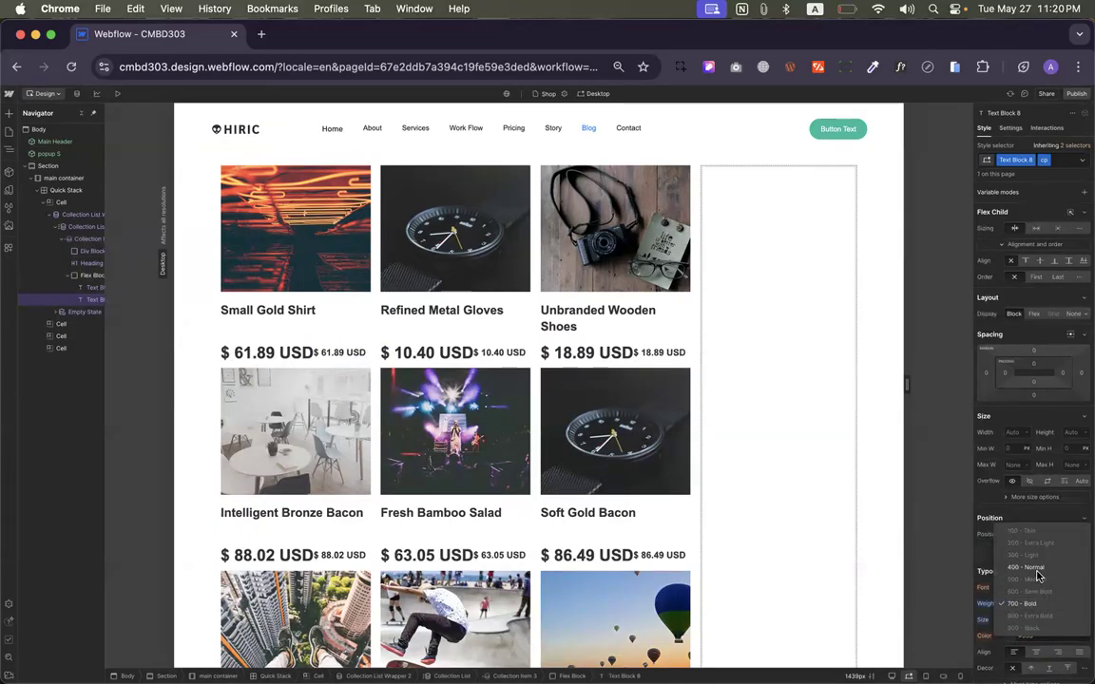
left_click(1034, 568)
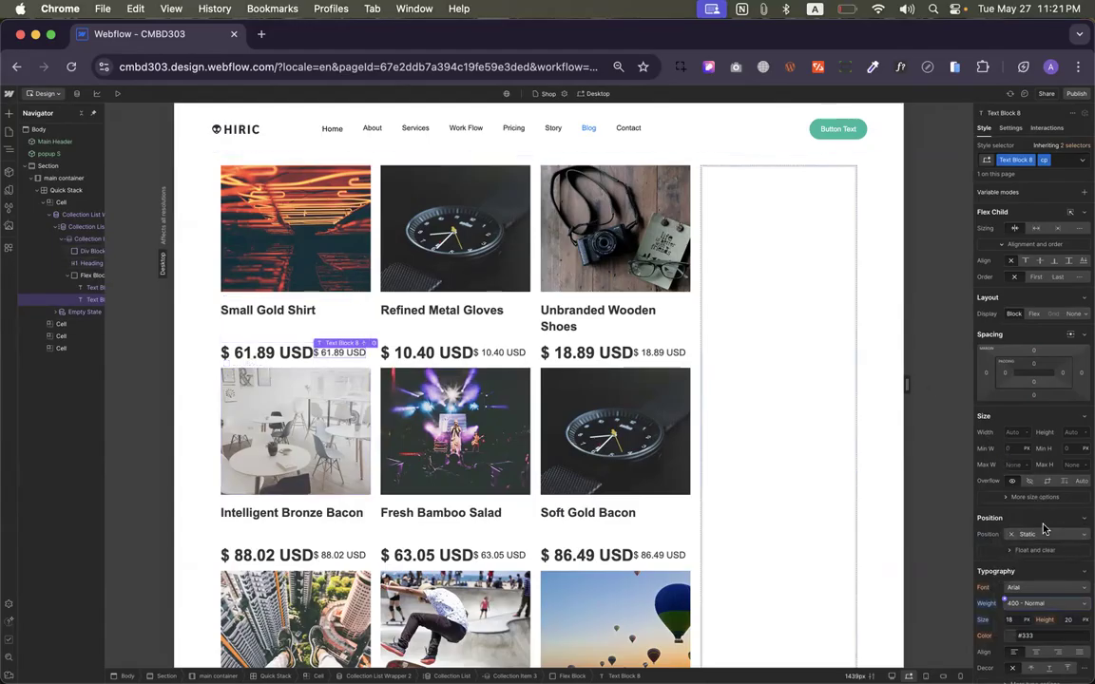
scroll(1044, 528, "down", 2)
scroll(1044, 528, "down", 3)
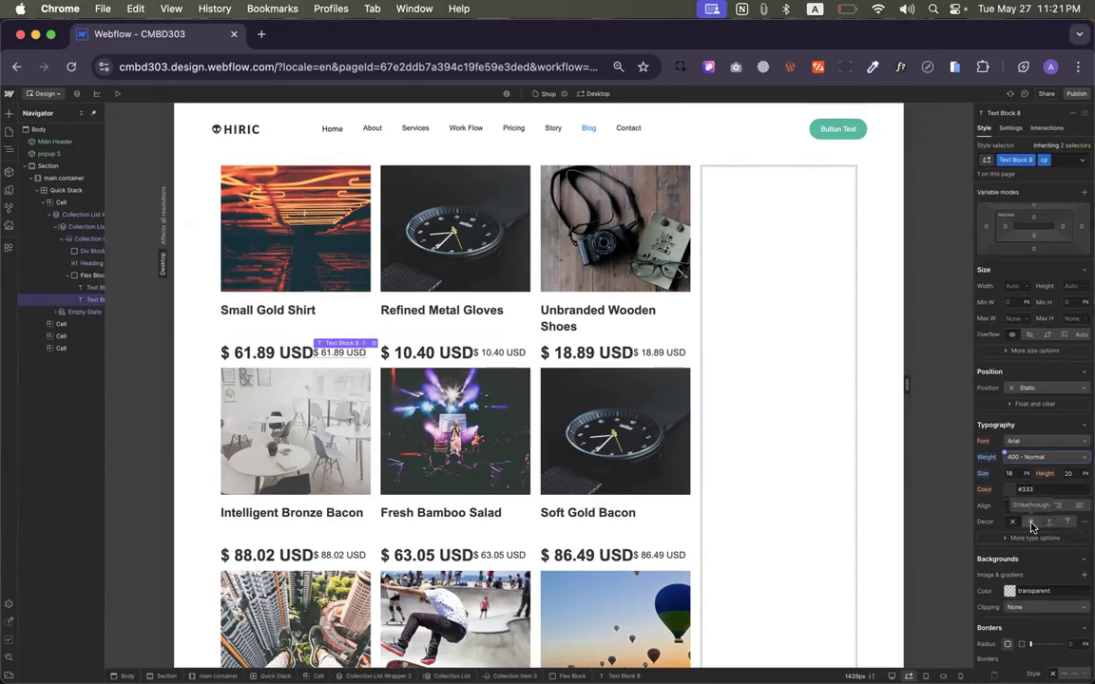
left_click(1032, 523)
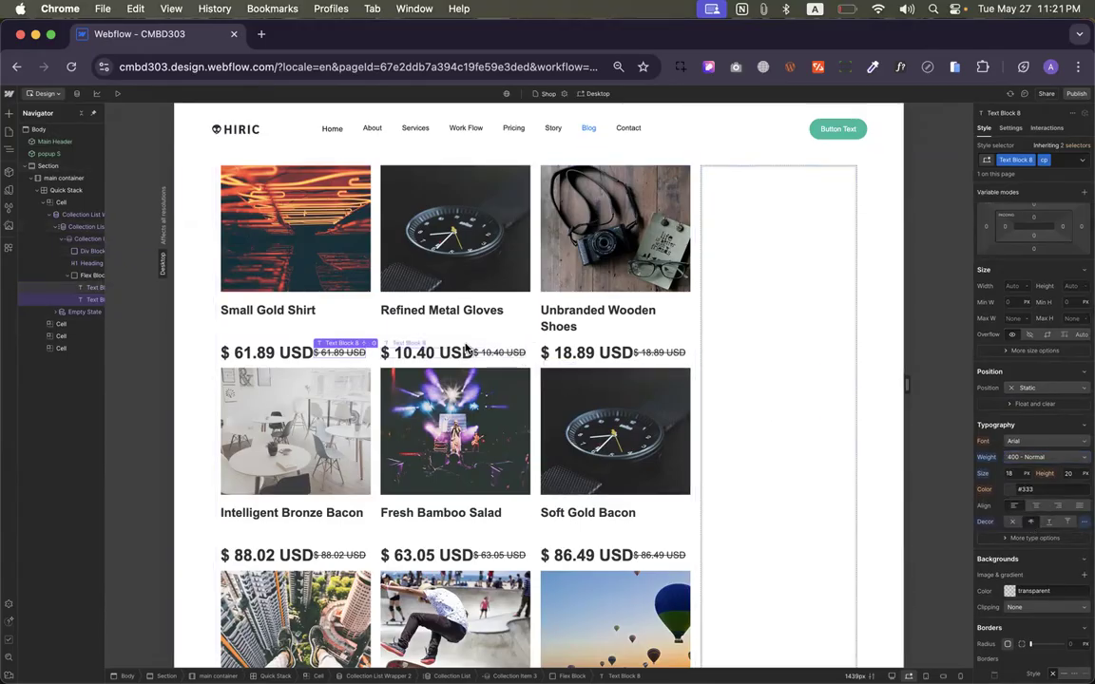
Get the struck-through text block's text from the products' Compare-at price field
left_click(373, 343)
left_click(368, 406)
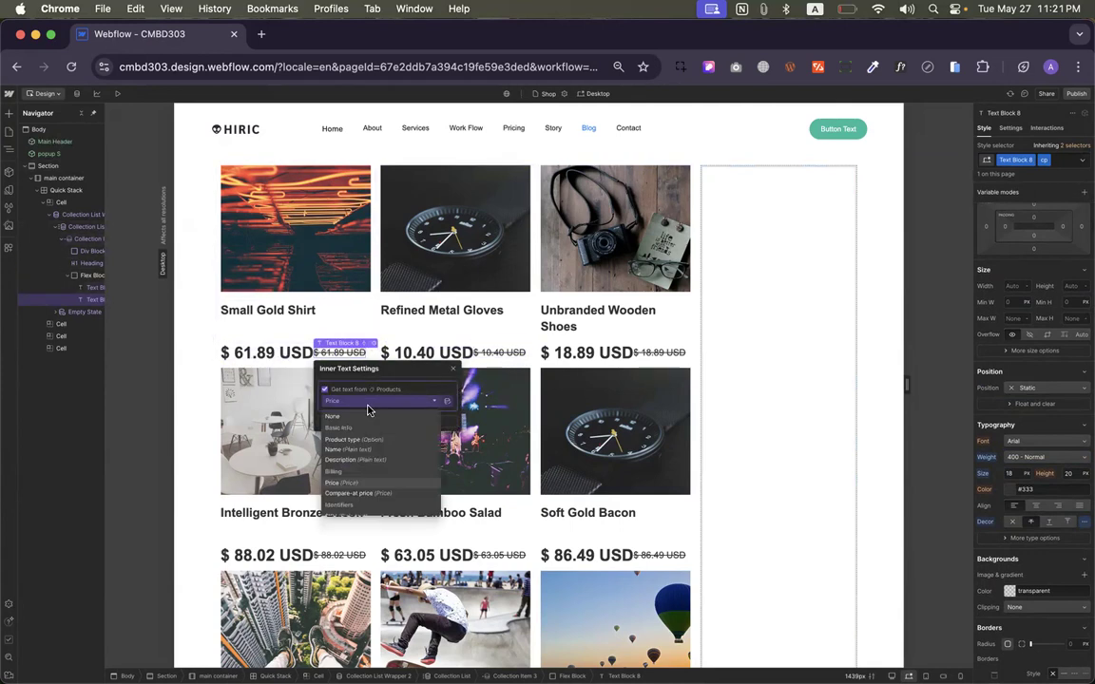
left_click(375, 494)
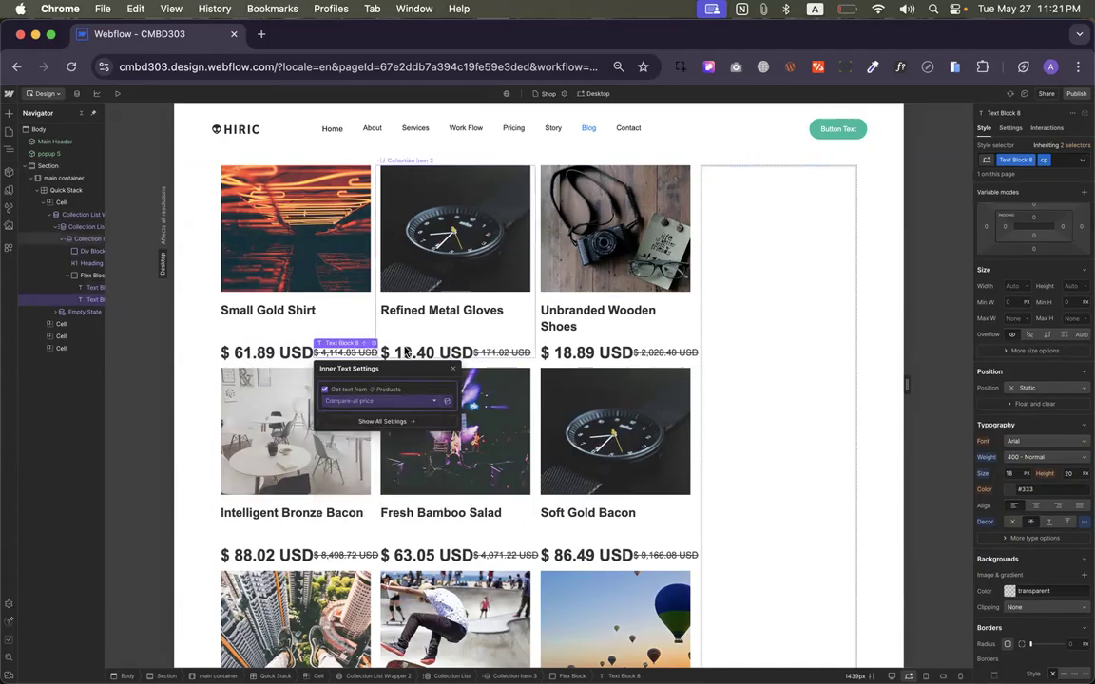
left_click(347, 357)
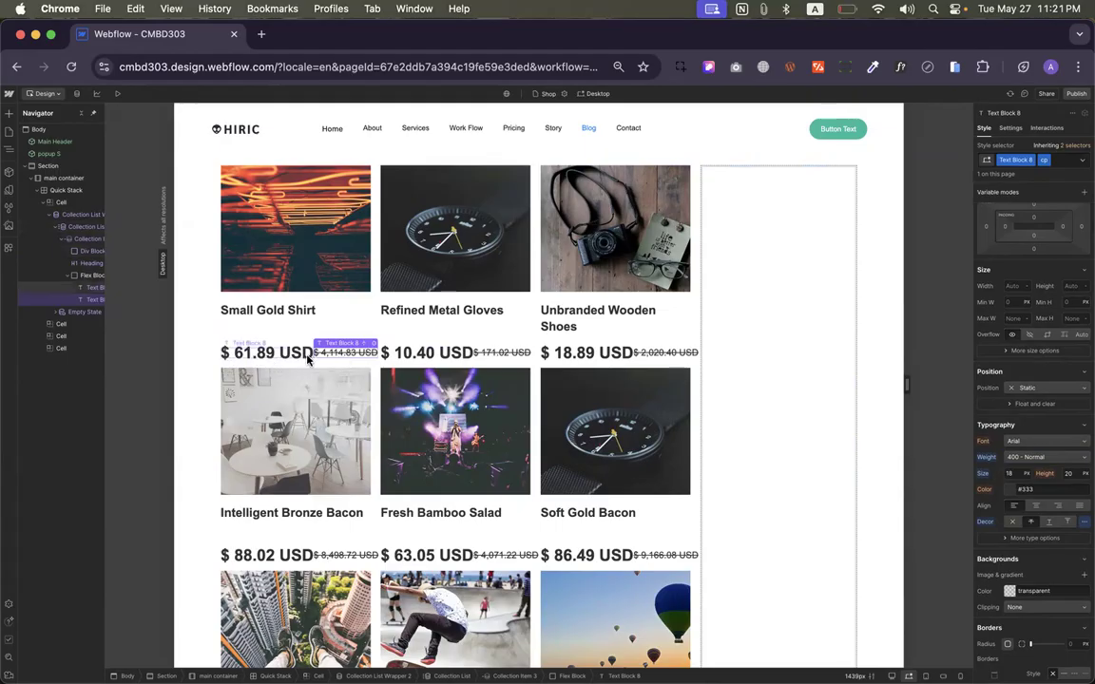
Set the gap of the flex block holding the two prices to 10 px
left_click(309, 352)
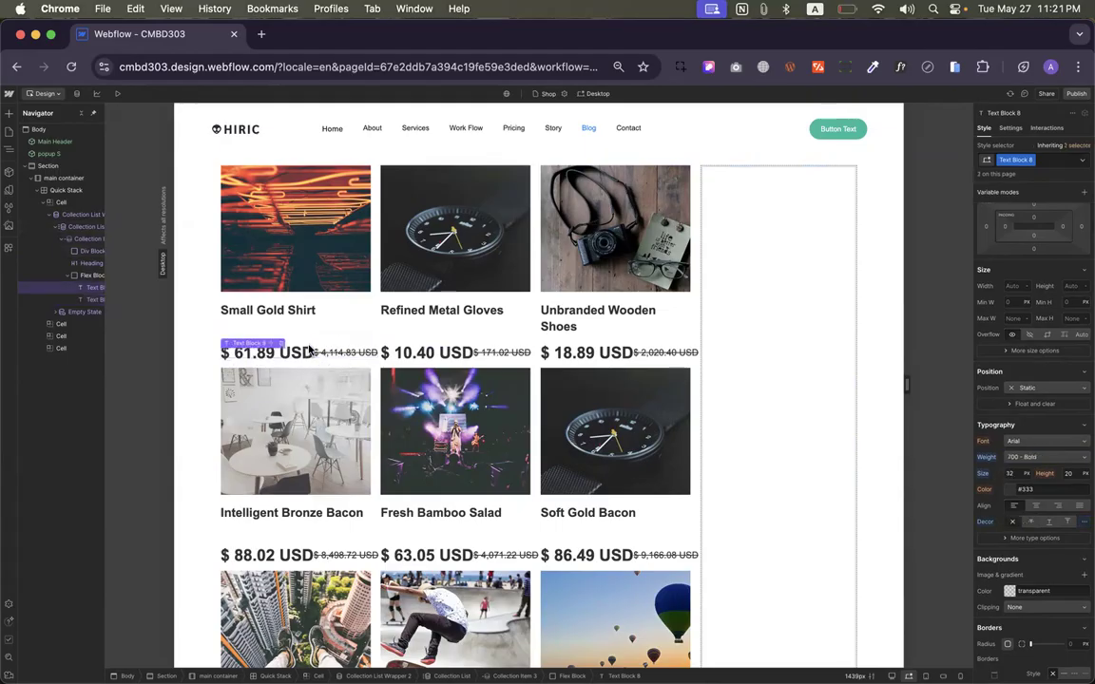
left_click(92, 276)
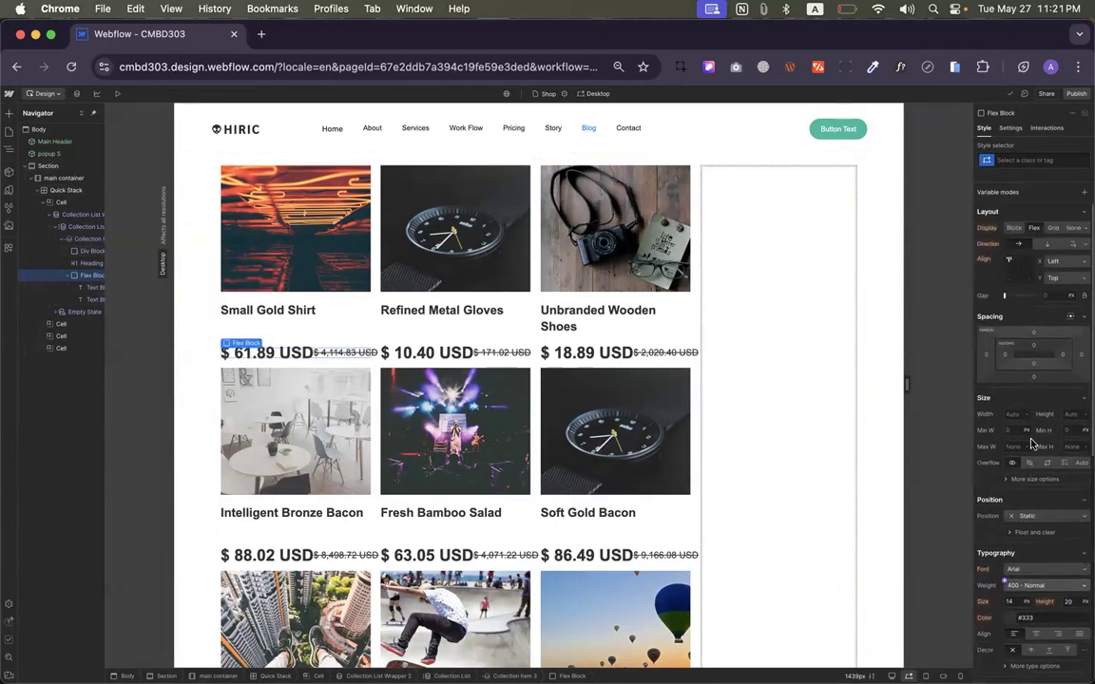
left_click(1049, 297)
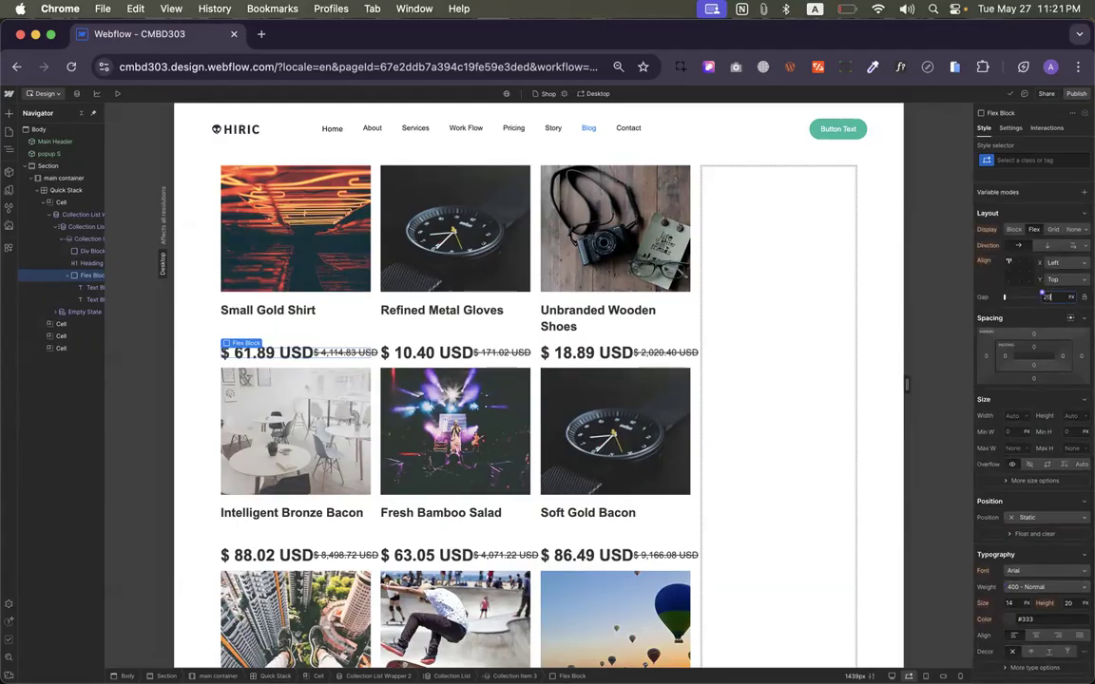
key("Return")
double_click(1057, 297)
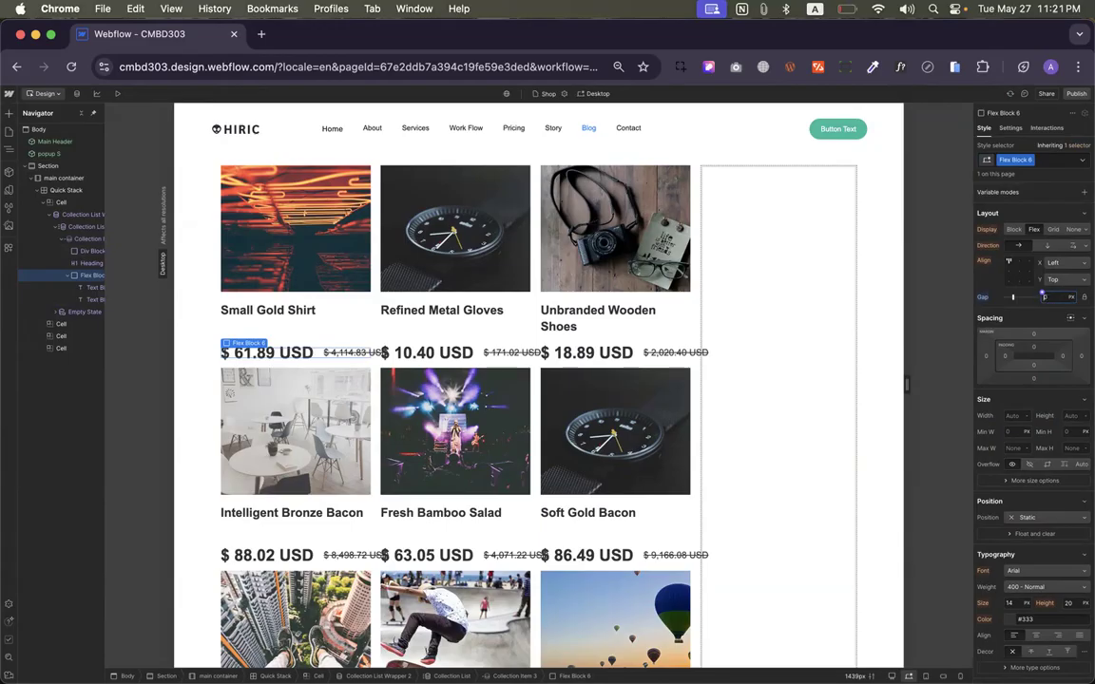
type("10")
key("Return")
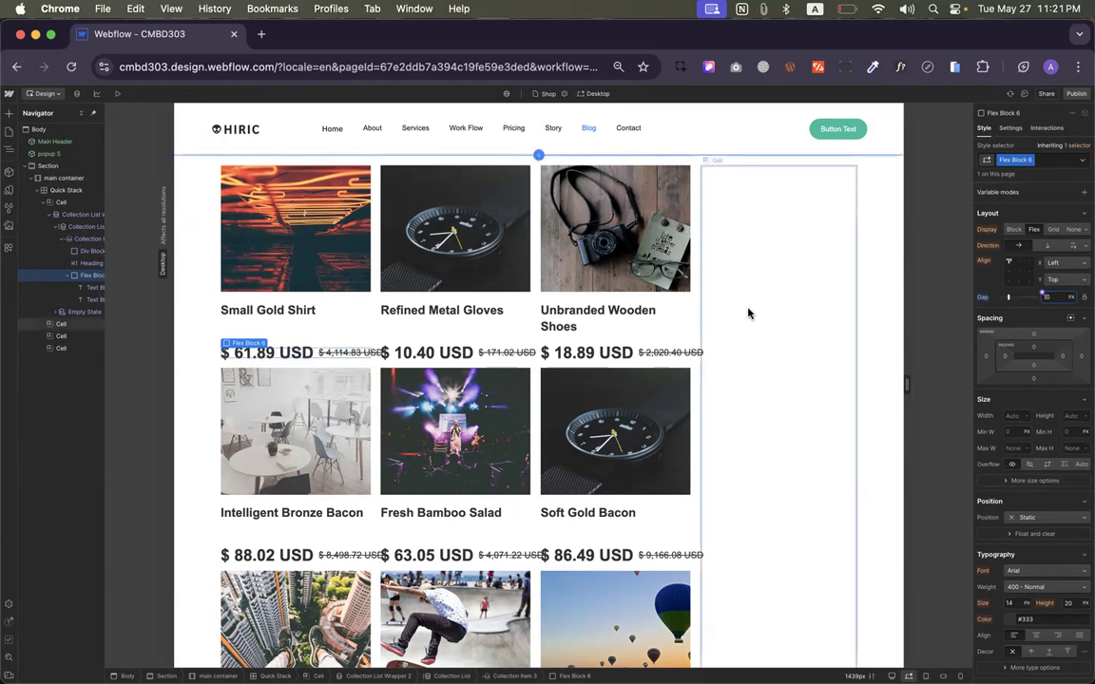
Set the main price text's font size to 24 px and its color to the PP variable
left_click(274, 356)
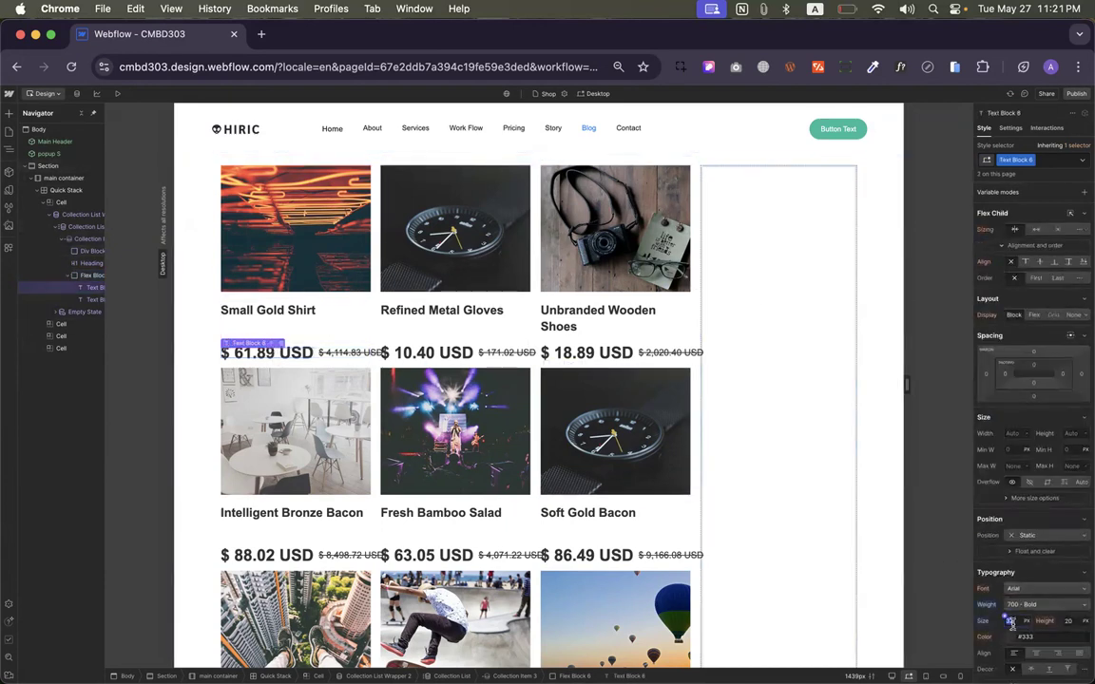
key("Return")
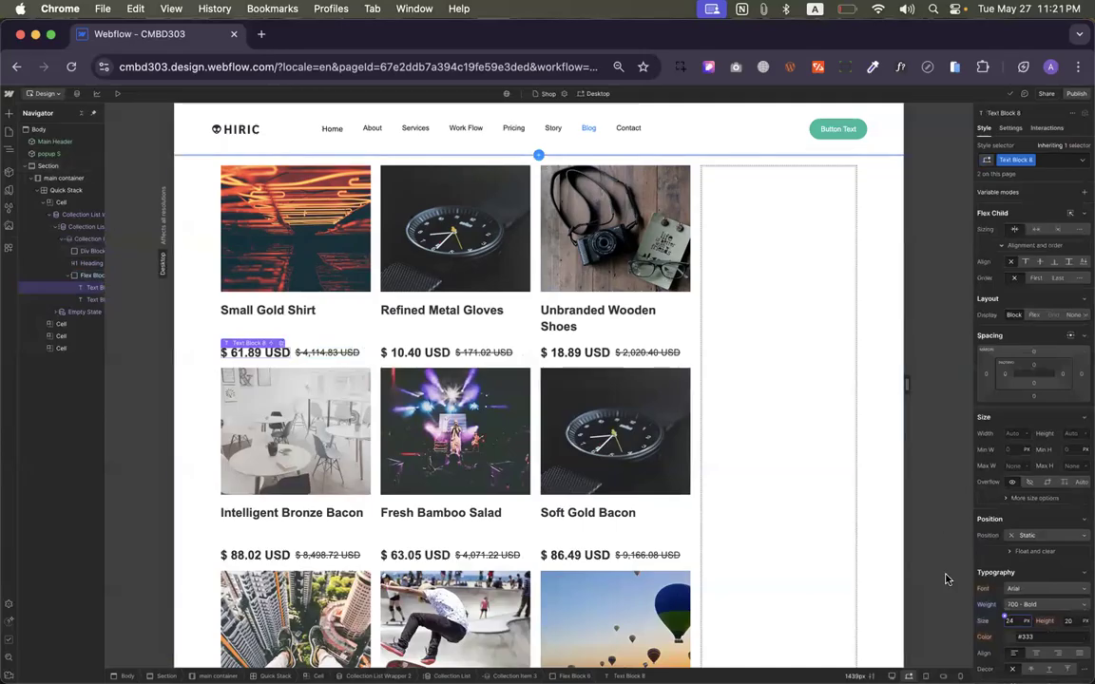
scroll(983, 584, "down", 3)
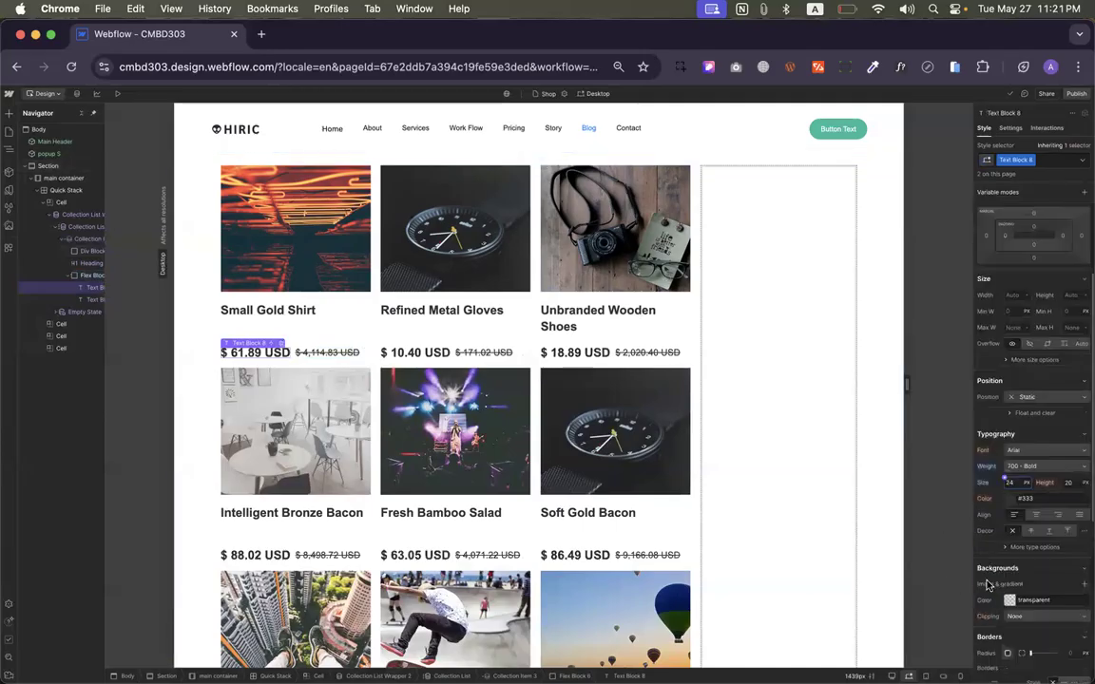
left_click(1007, 499)
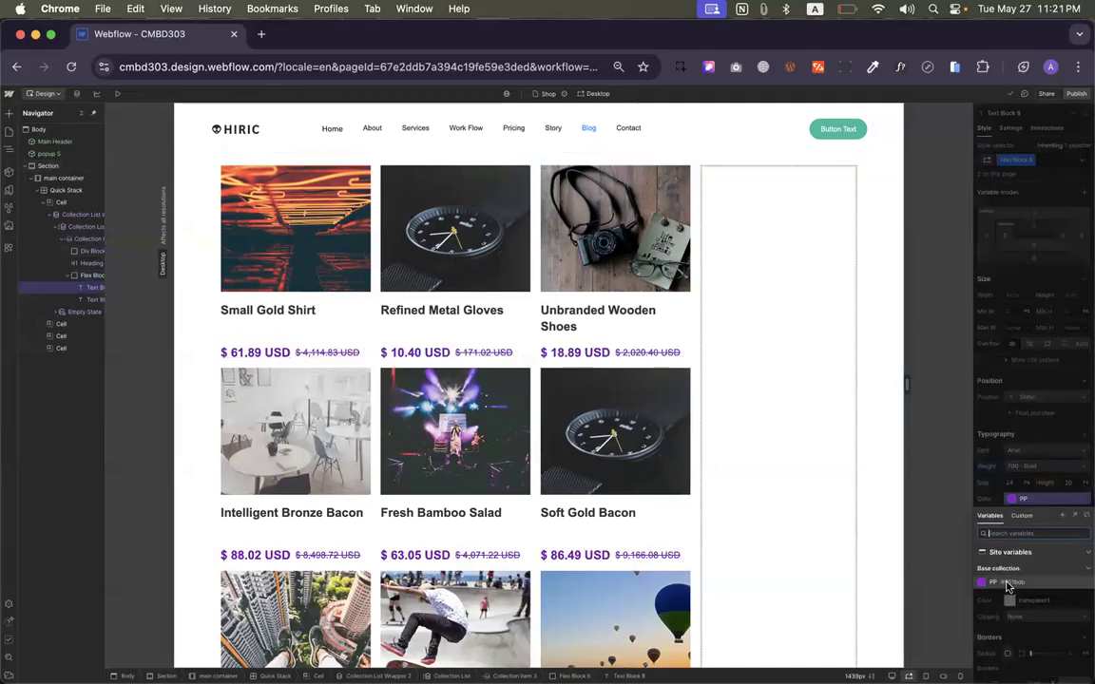
left_click(1005, 580)
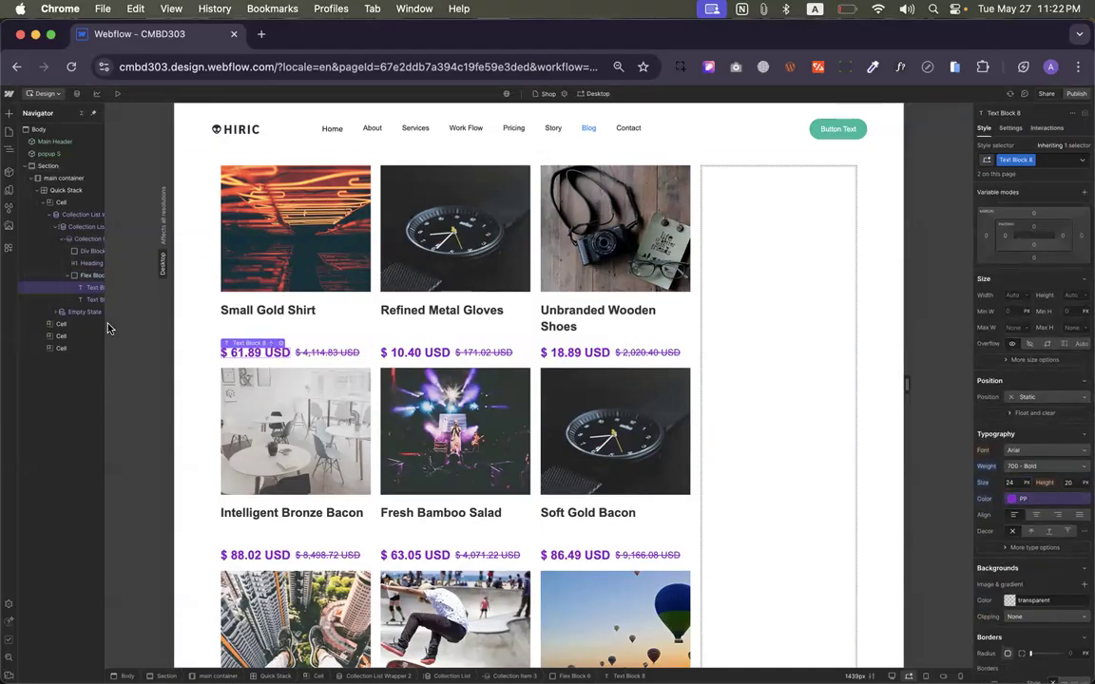
Review the site's Base collection of variables, where the PP color is defined, and dismiss the introductory tips
left_click(11, 211)
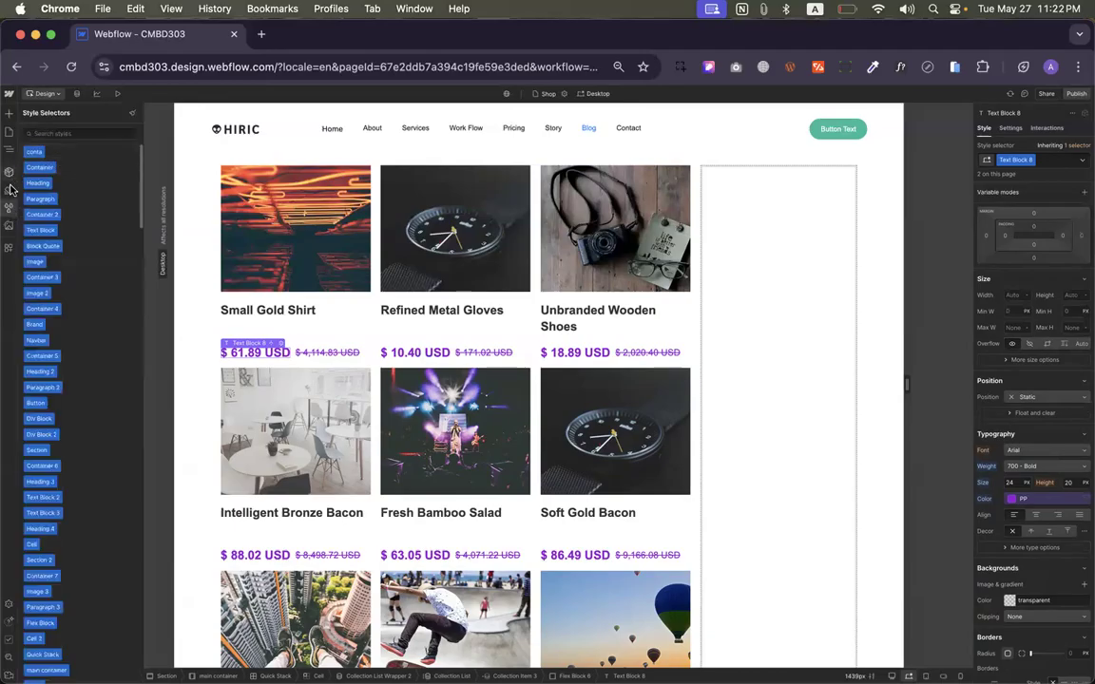
left_click(9, 193)
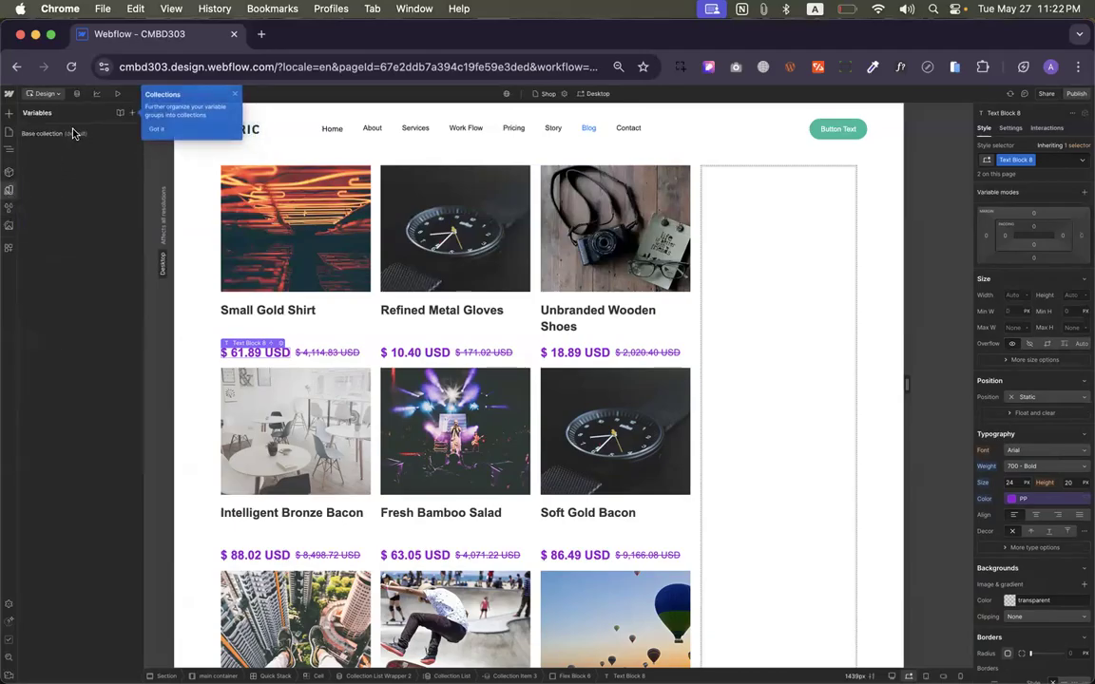
left_click(158, 128)
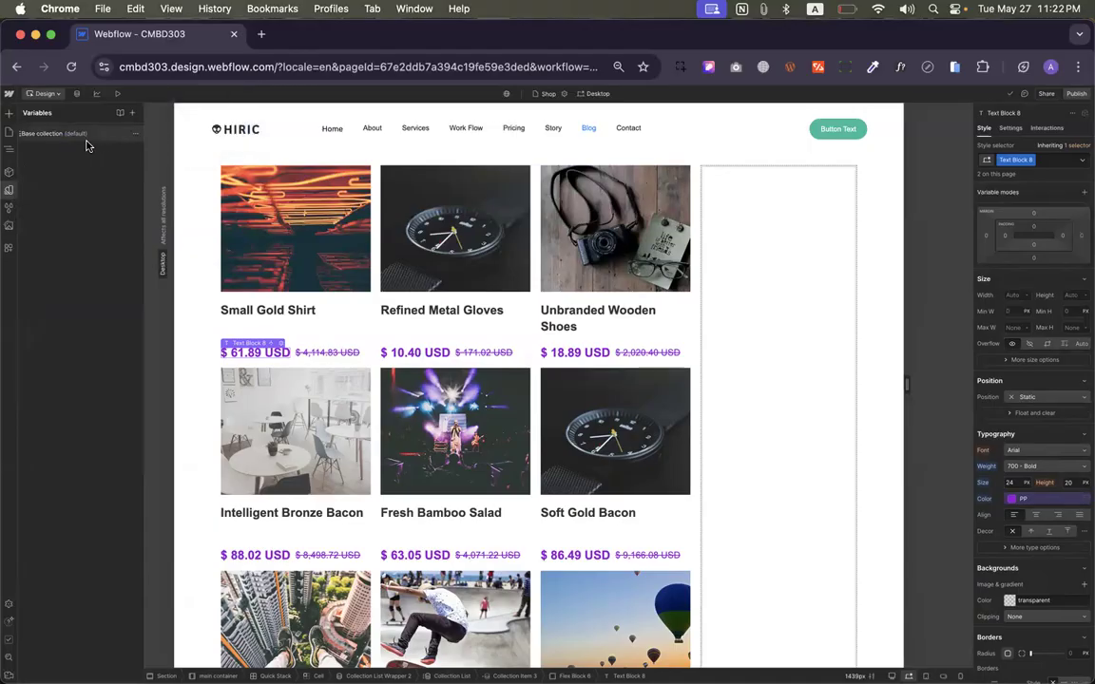
left_click(86, 142)
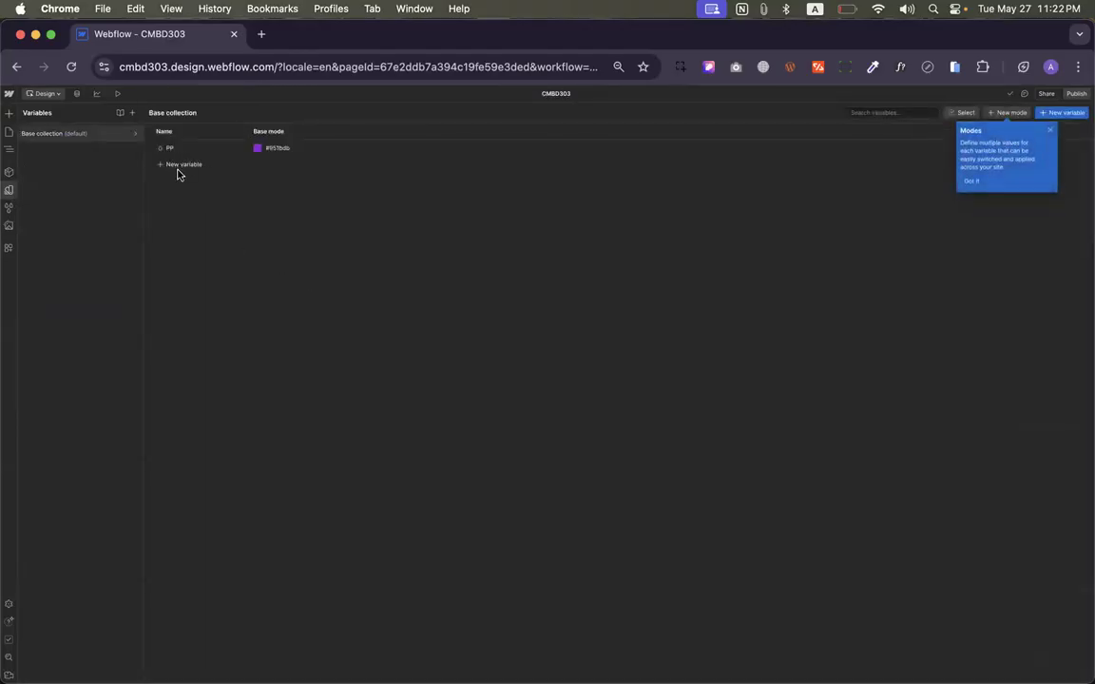
left_click(966, 181)
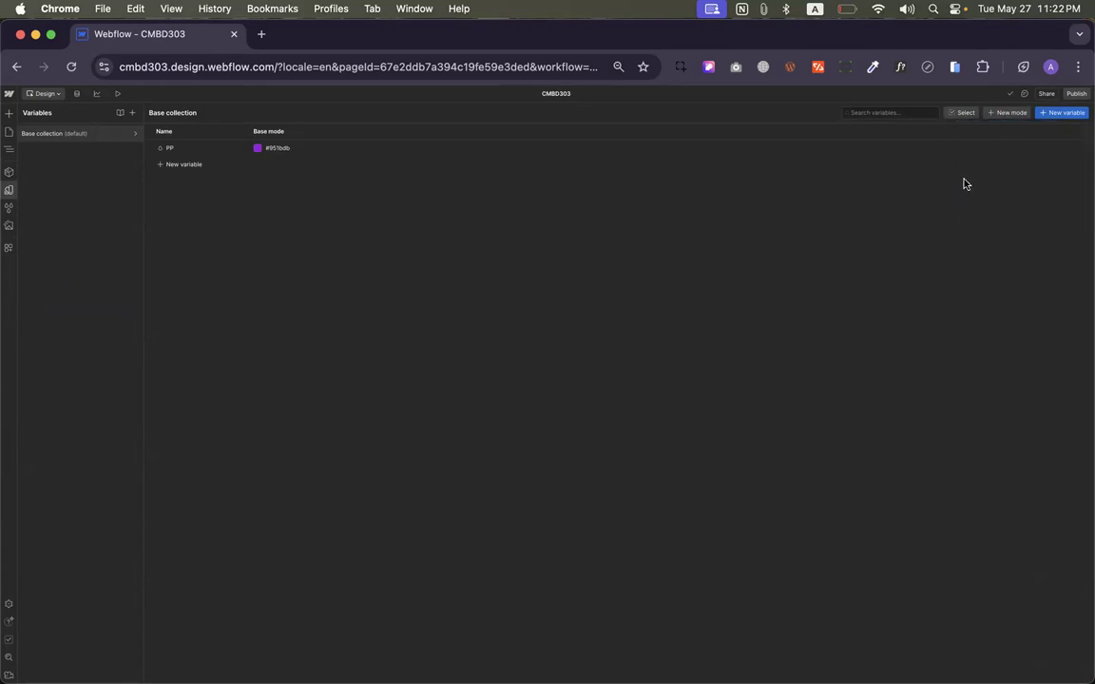
left_click(8, 188)
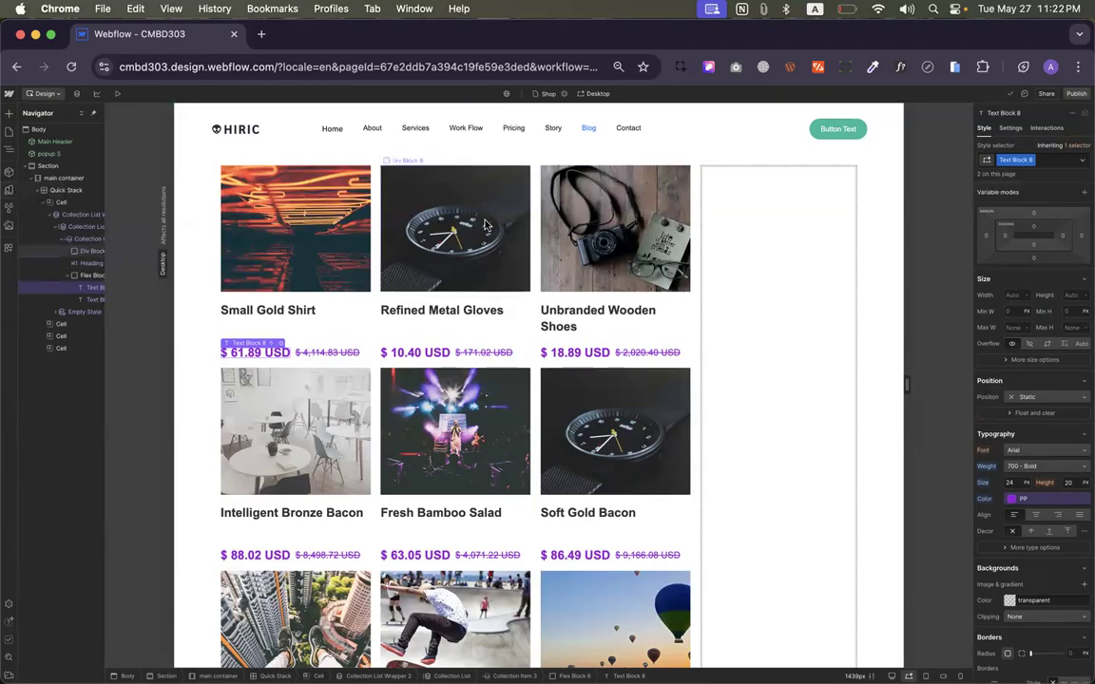
Look over the product grid and check the main price text's PP color variable against its definition in the Base collection
scroll(511, 357, "down", 3)
scroll(512, 358, "down", 5)
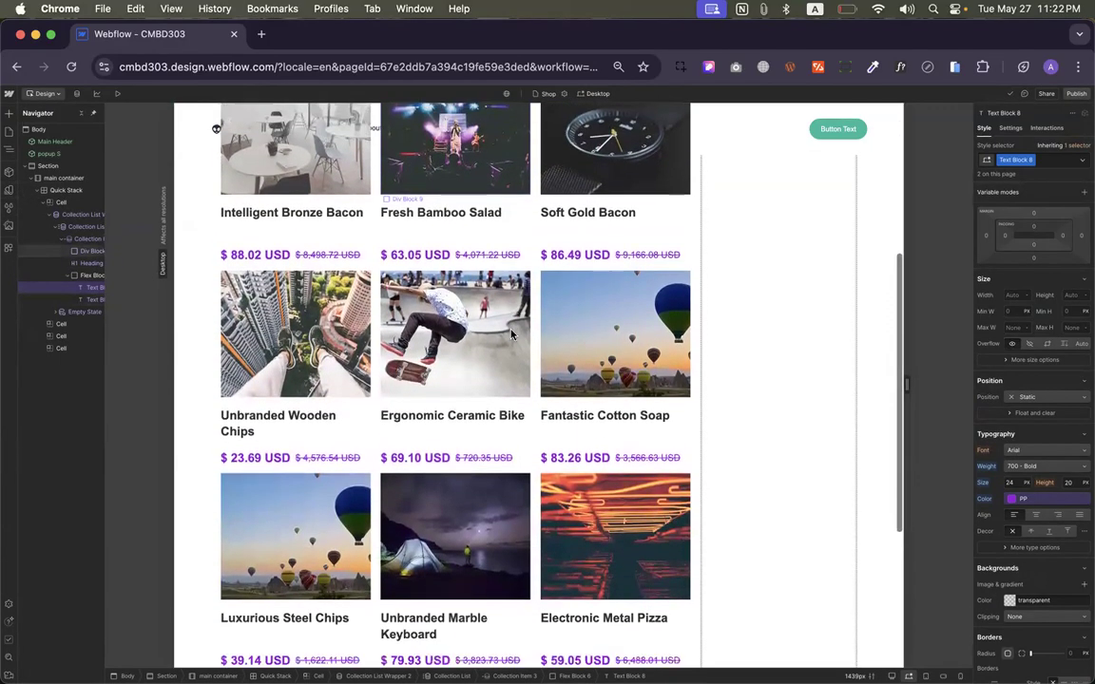
scroll(511, 335, "down", 3)
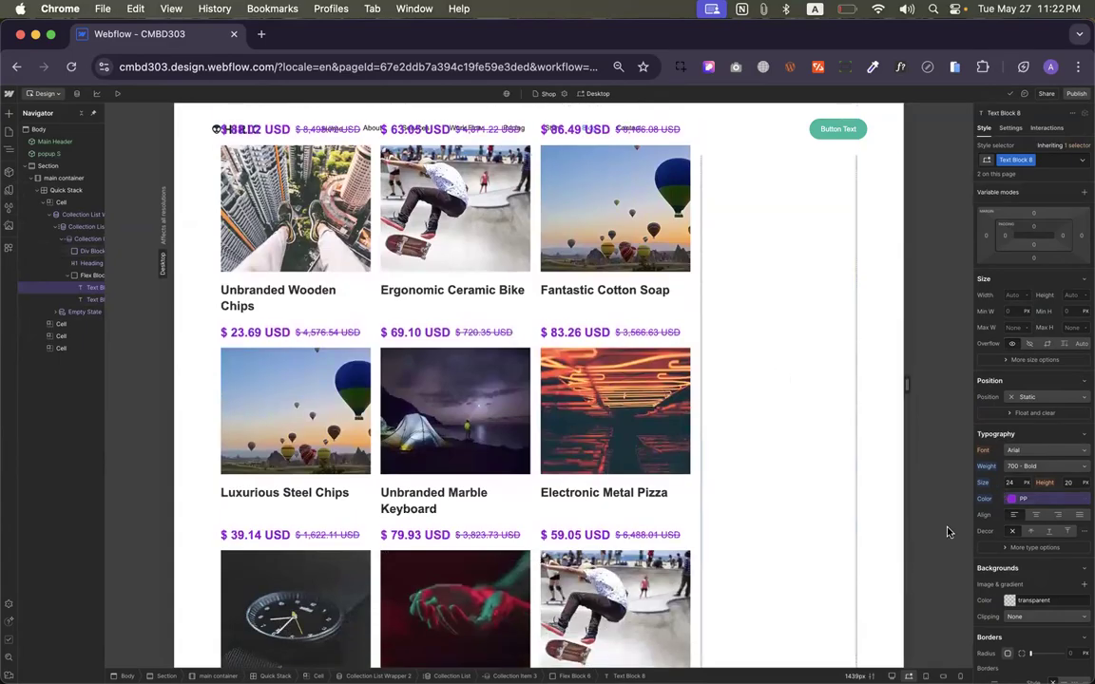
left_click(1019, 499)
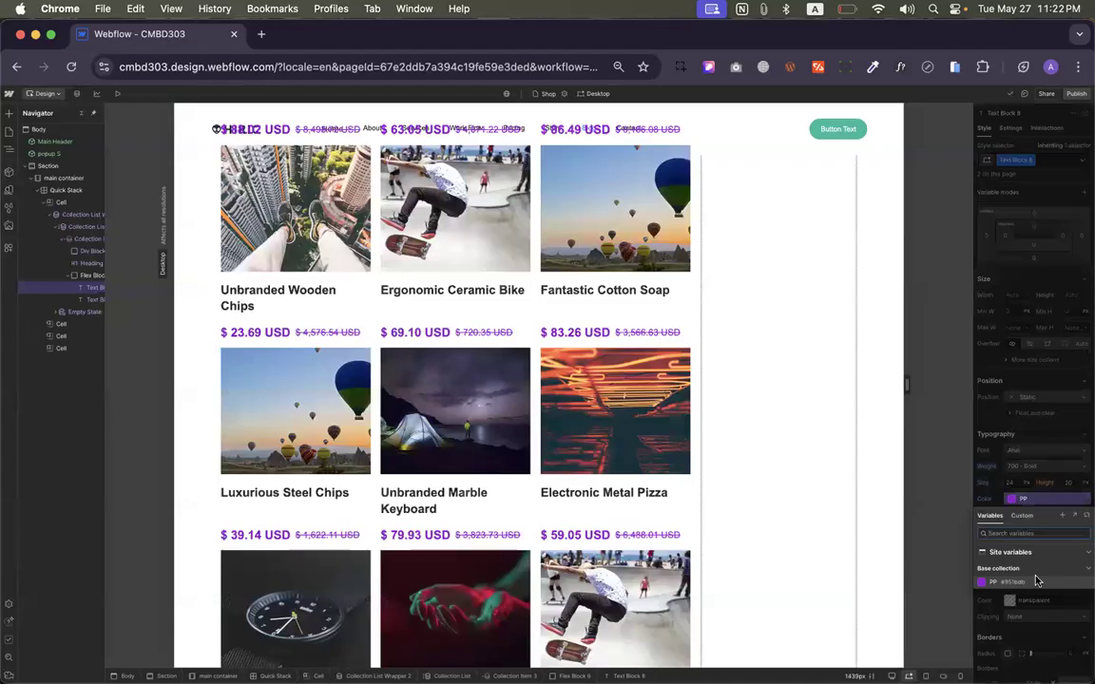
left_click(10, 193)
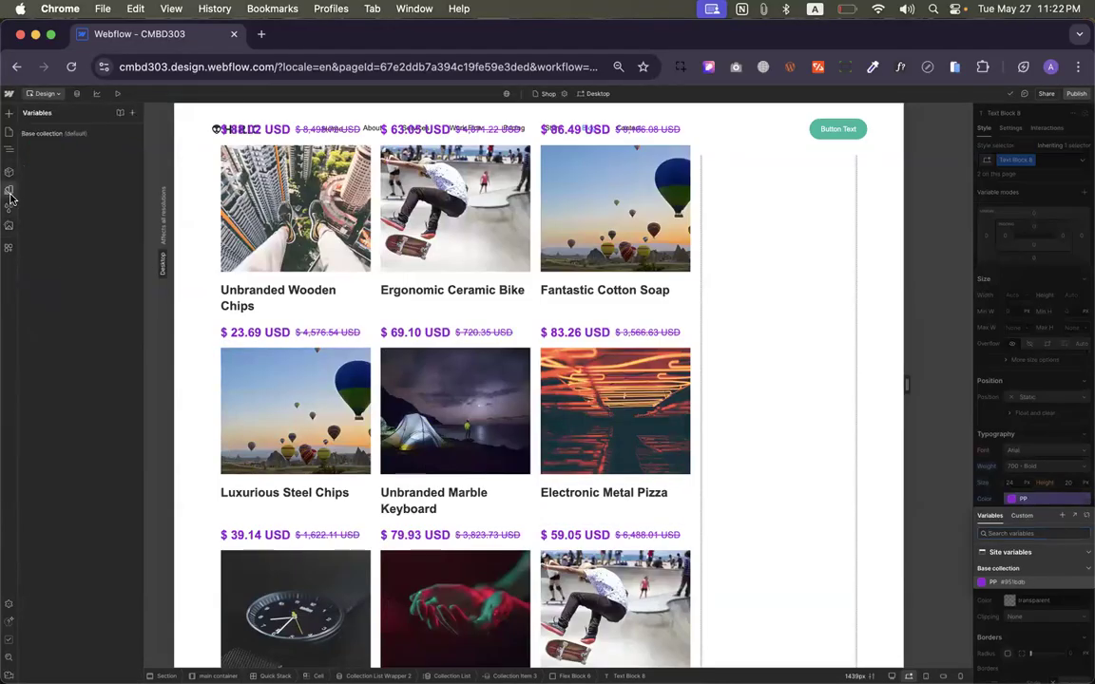
left_click(86, 133)
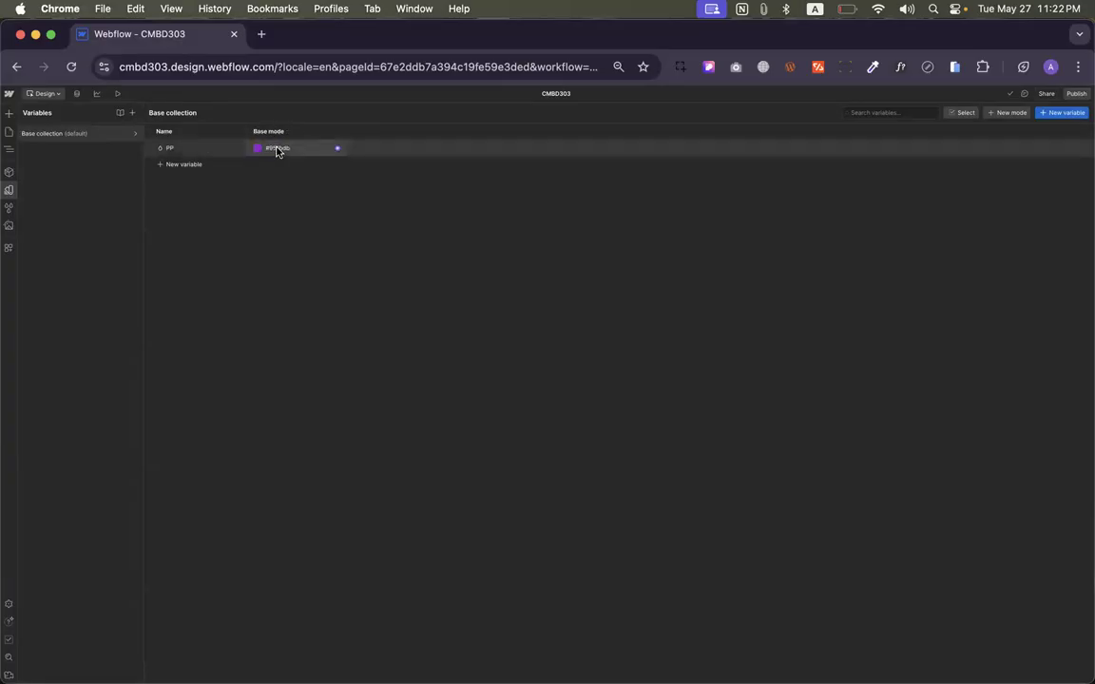
left_click(9, 193)
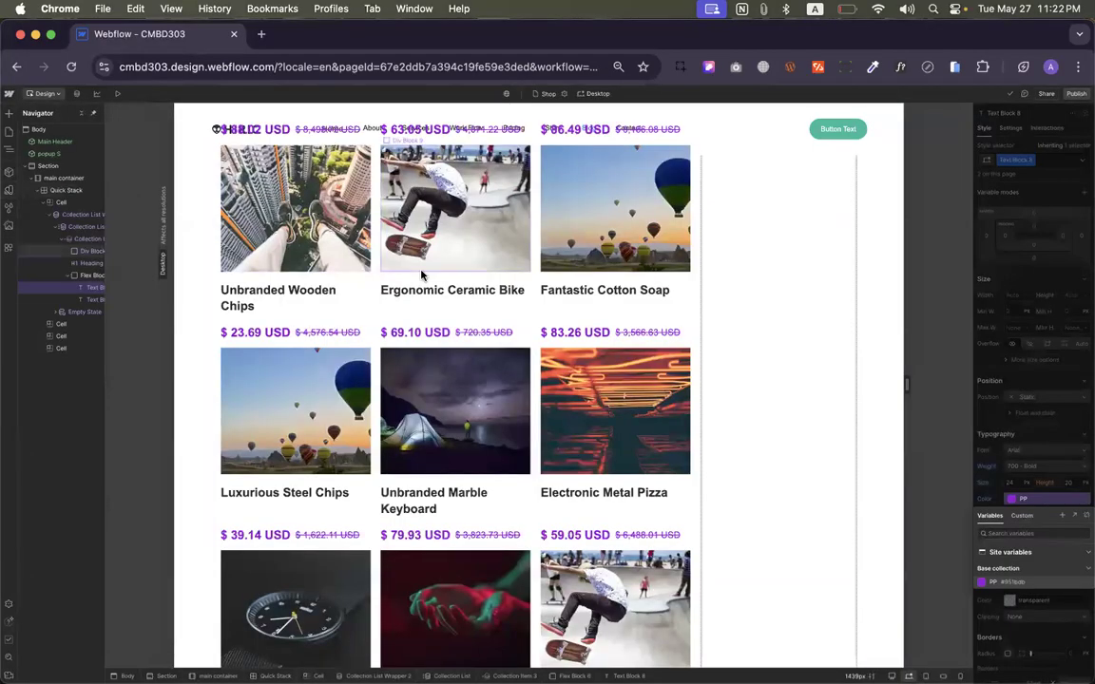
Try an Add to Cart element between the product heading and the price flex block, and delete it
scroll(429, 239, "down", 2)
scroll(429, 238, "down", 5)
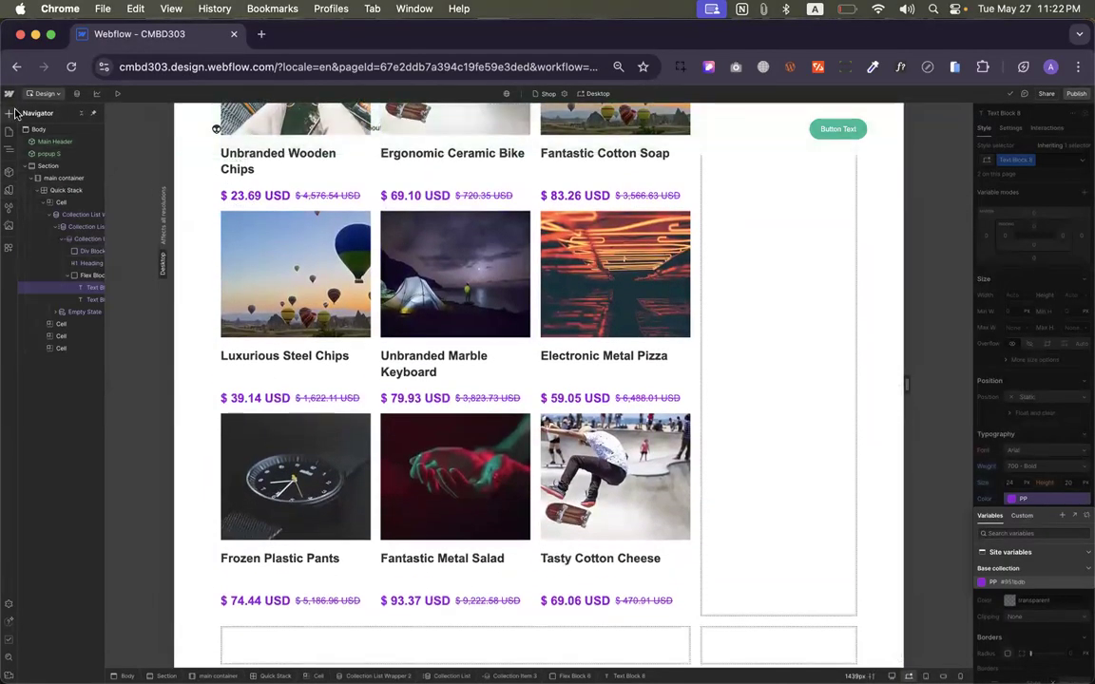
left_click(11, 112)
scroll(71, 332, "down", 6)
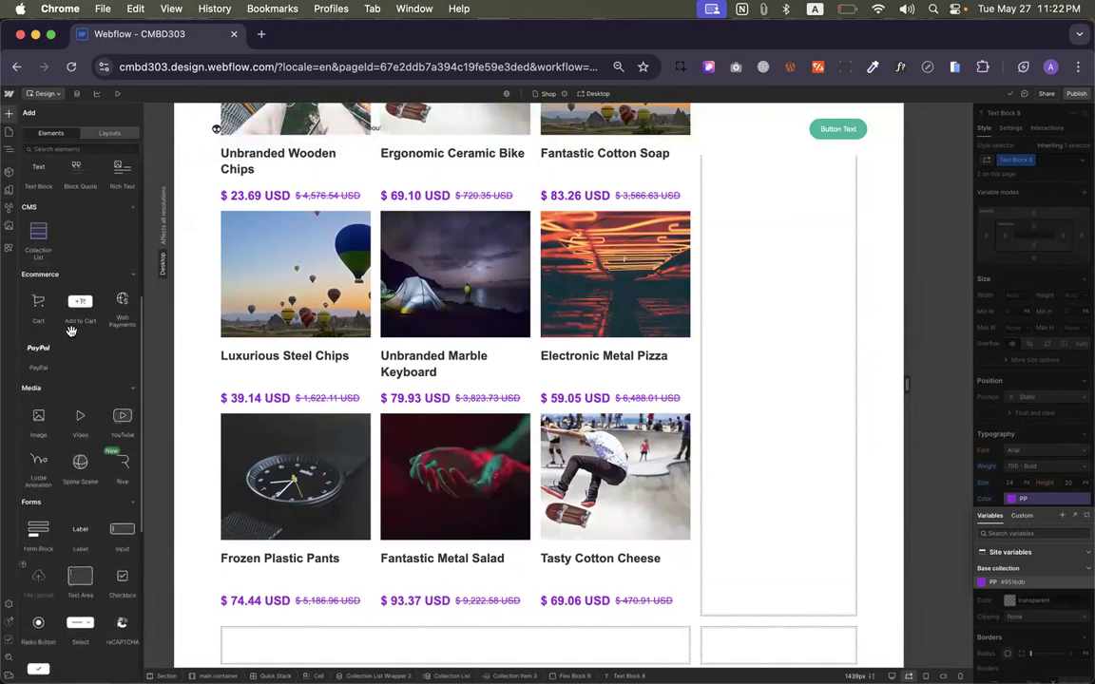
left_click_drag(80, 286, 275, 194)
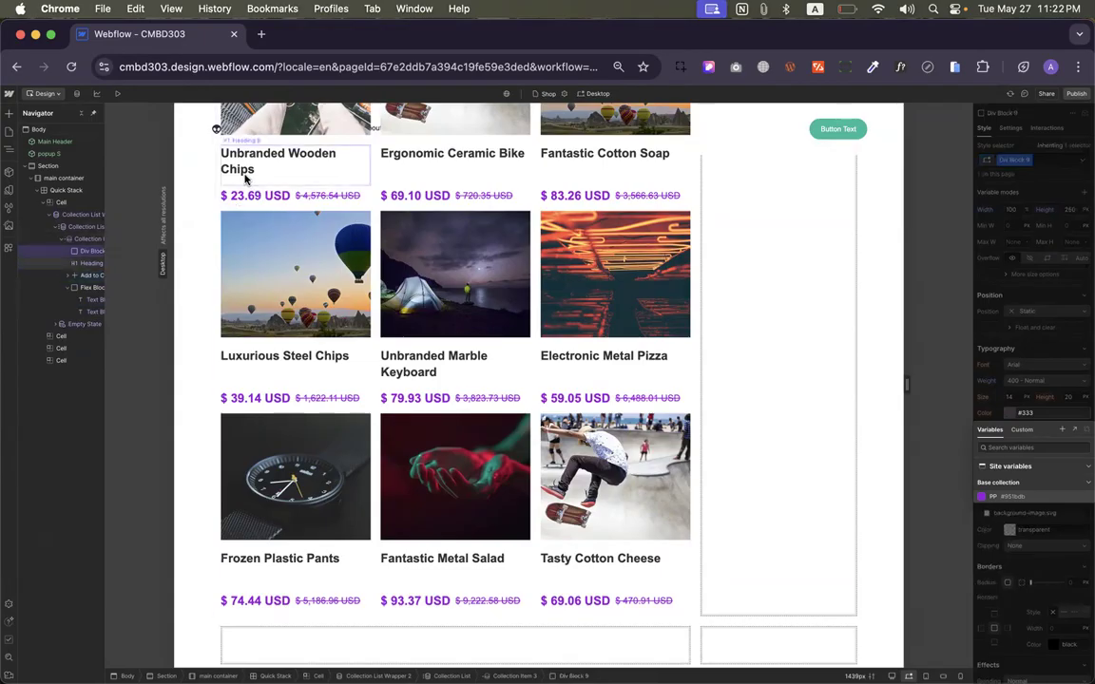
left_click(247, 174)
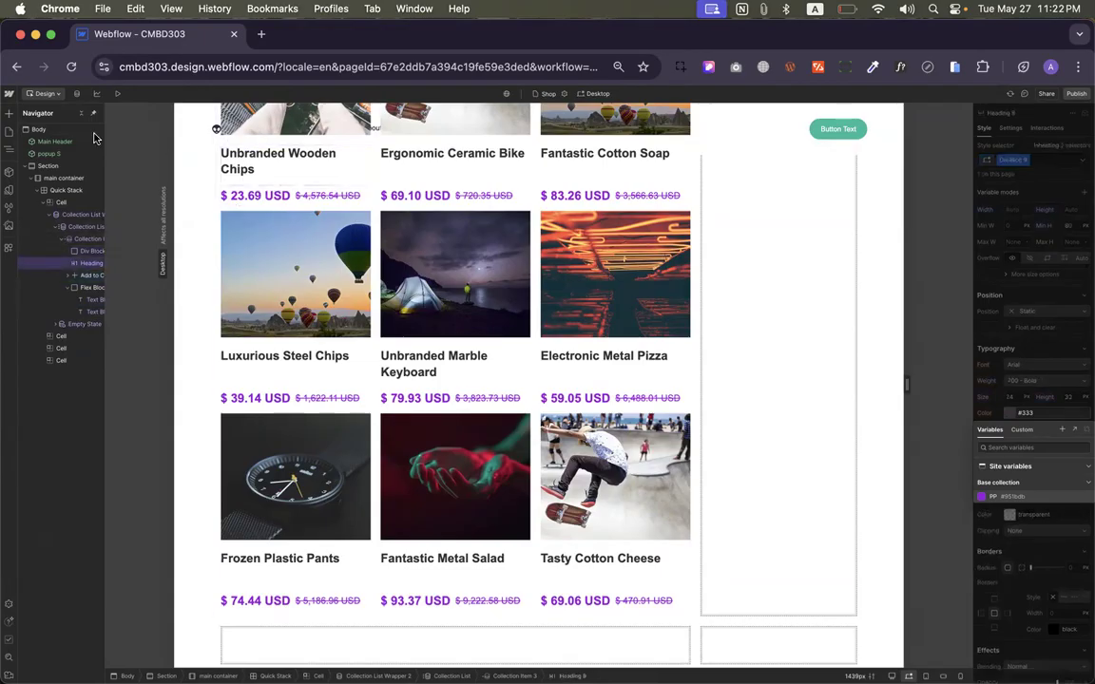
left_click(92, 275)
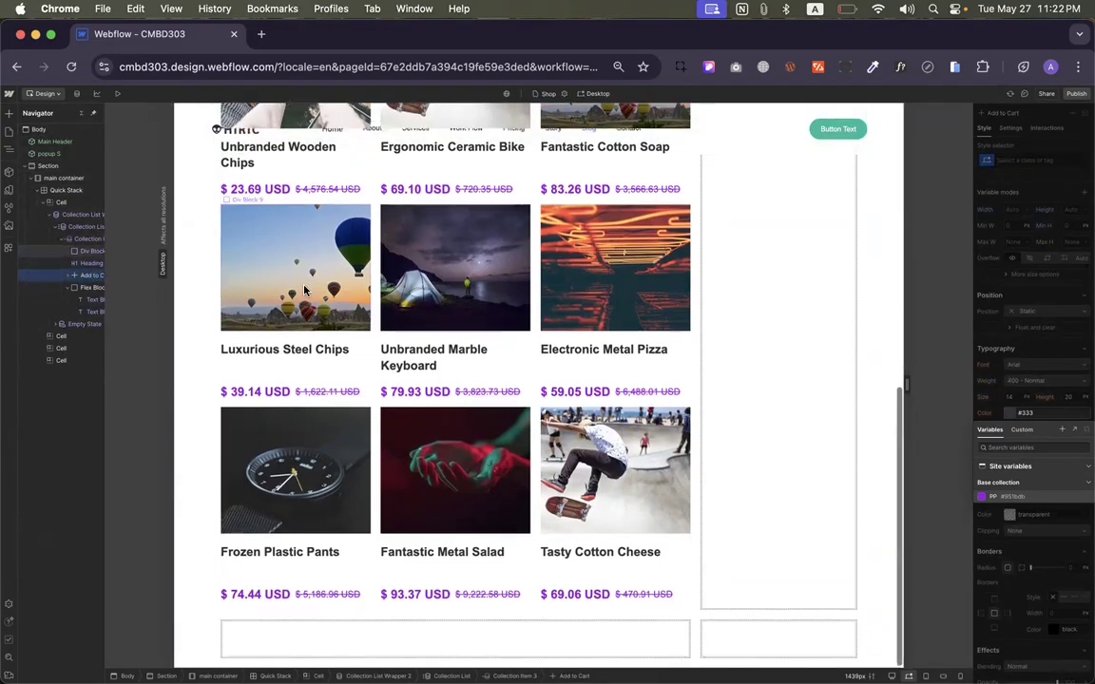
scroll(304, 290, "up", 10)
scroll(304, 290, "down", 5)
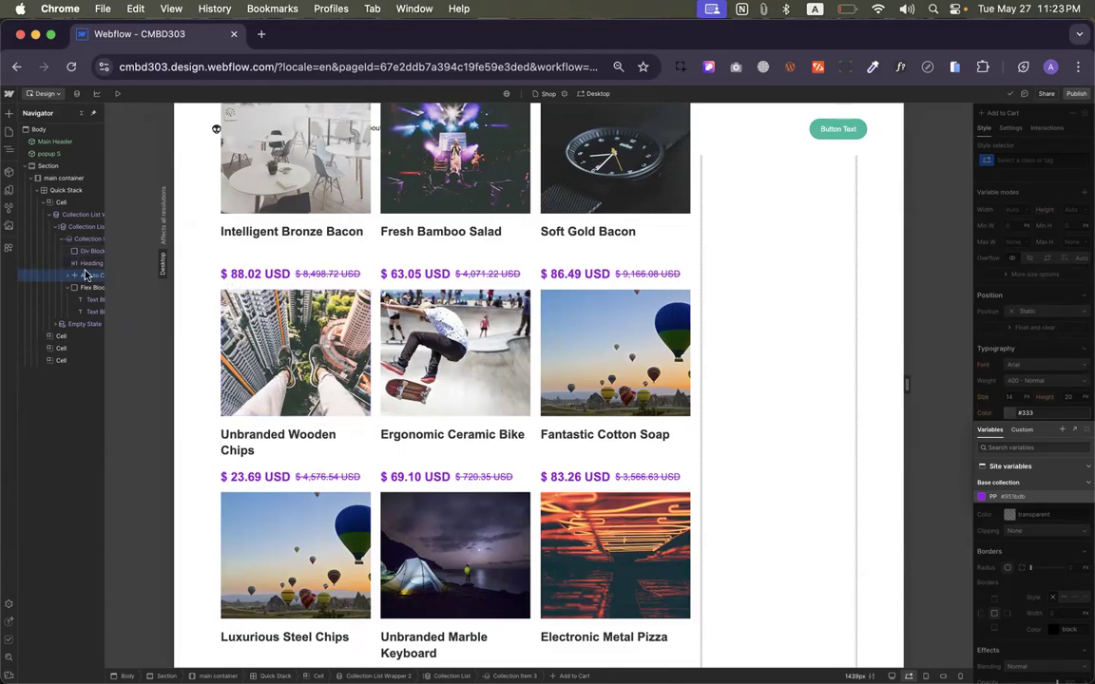
key("Delete")
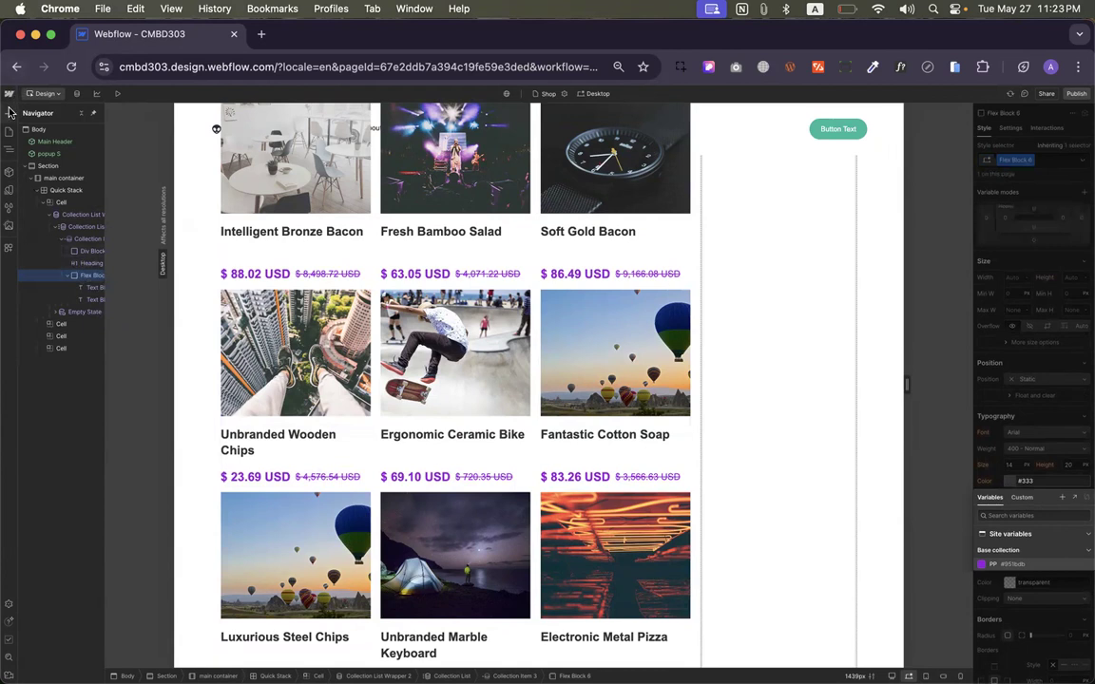
Add an Add to Cart element to the collection item, directly below the flex block holding the two prices
left_click(9, 112)
scroll(60, 451, "down", 5)
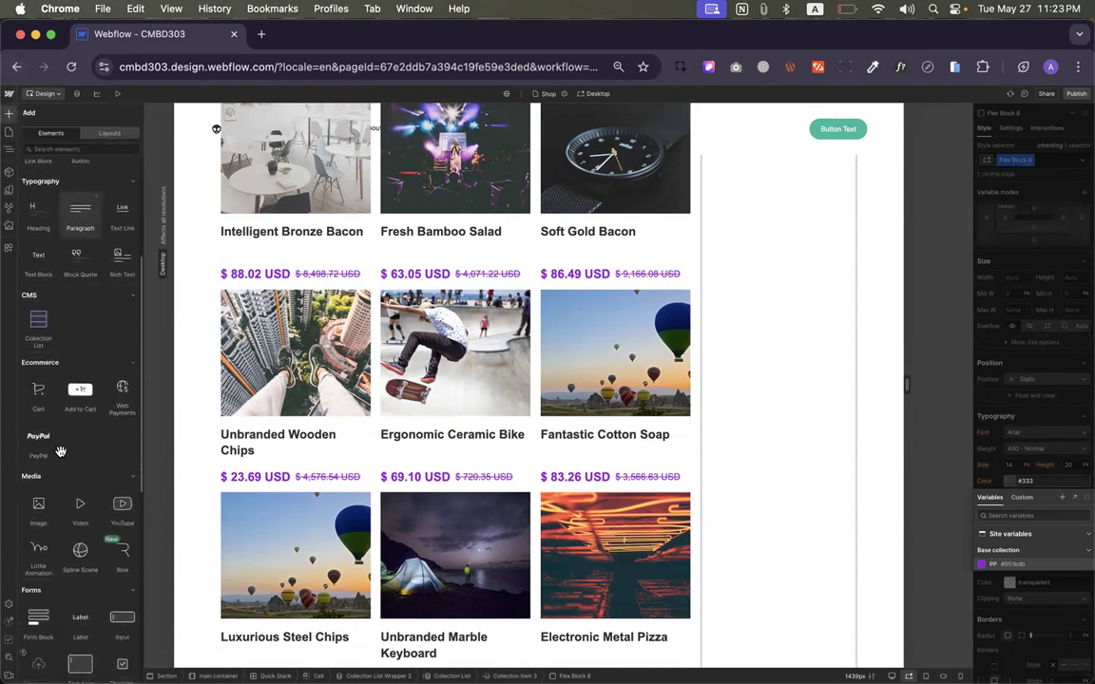
left_click_drag(68, 393, 367, 484)
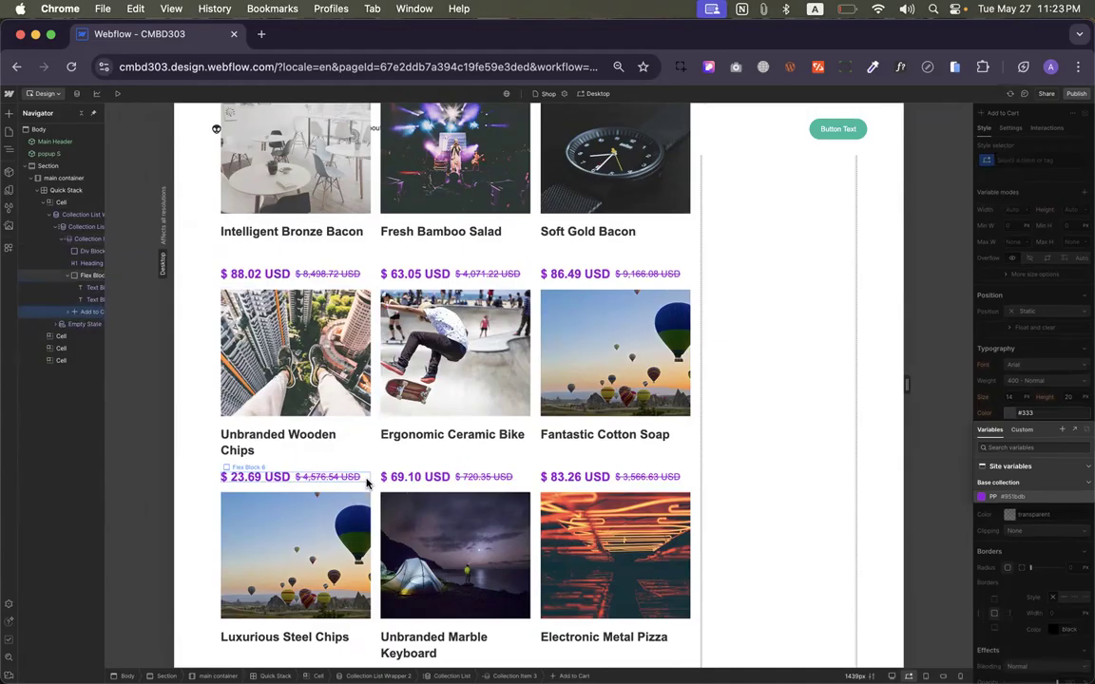
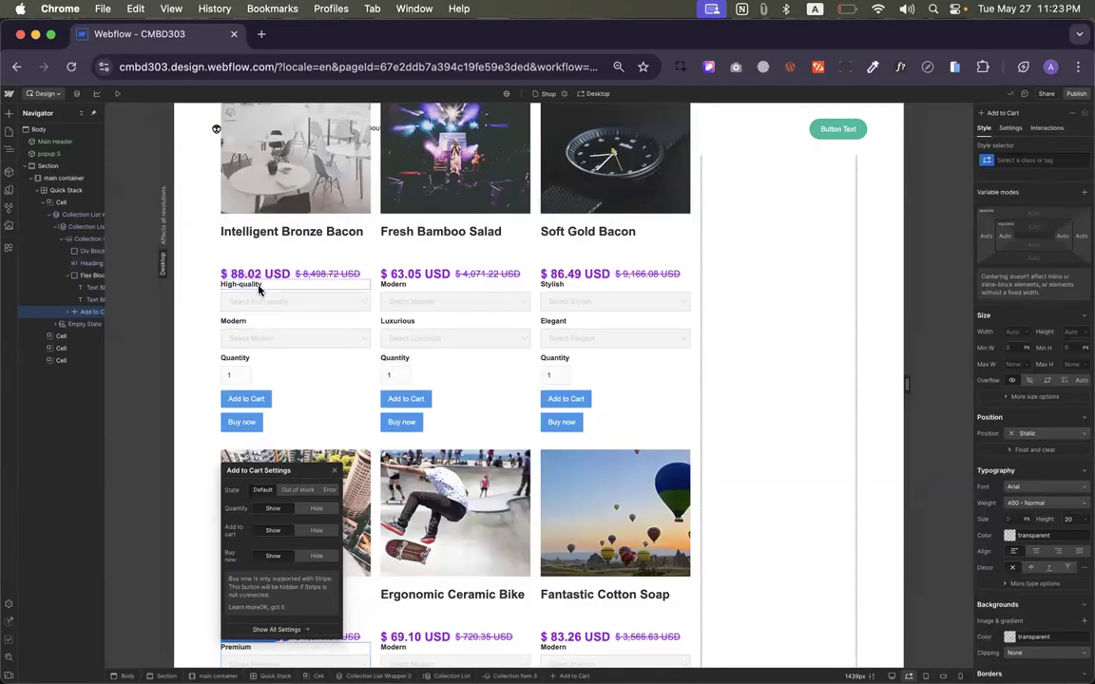
Set the top margin of the Add to Cart element's Default State block to 40 px
left_click(351, 403)
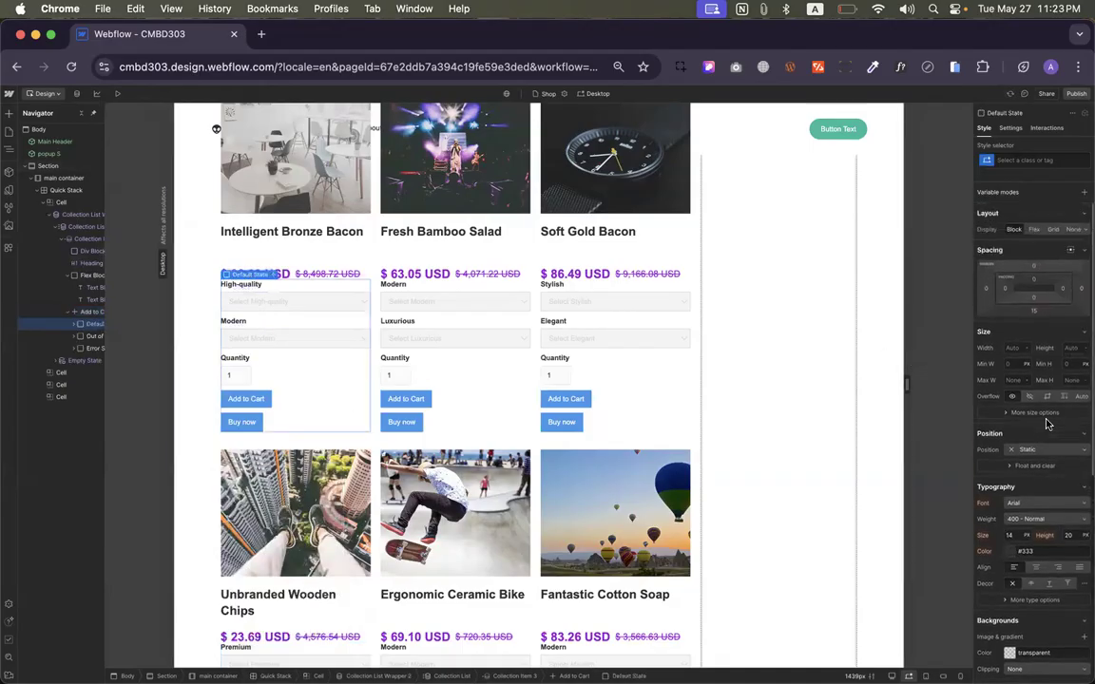
left_click(1036, 269)
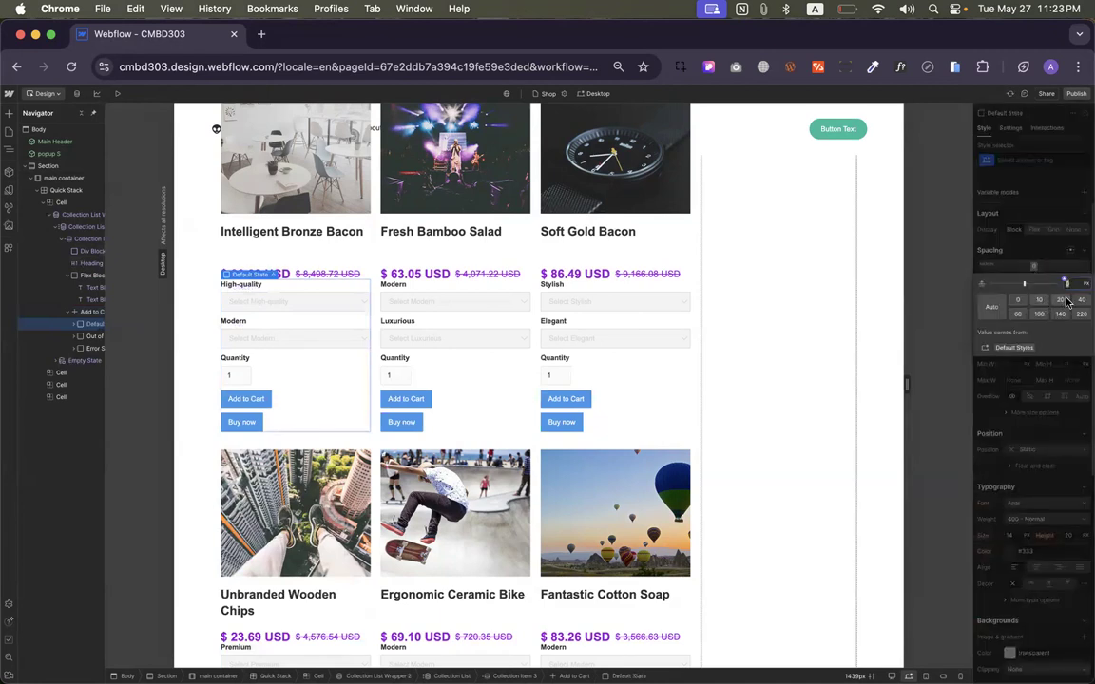
left_click_drag(1019, 285, 1031, 284)
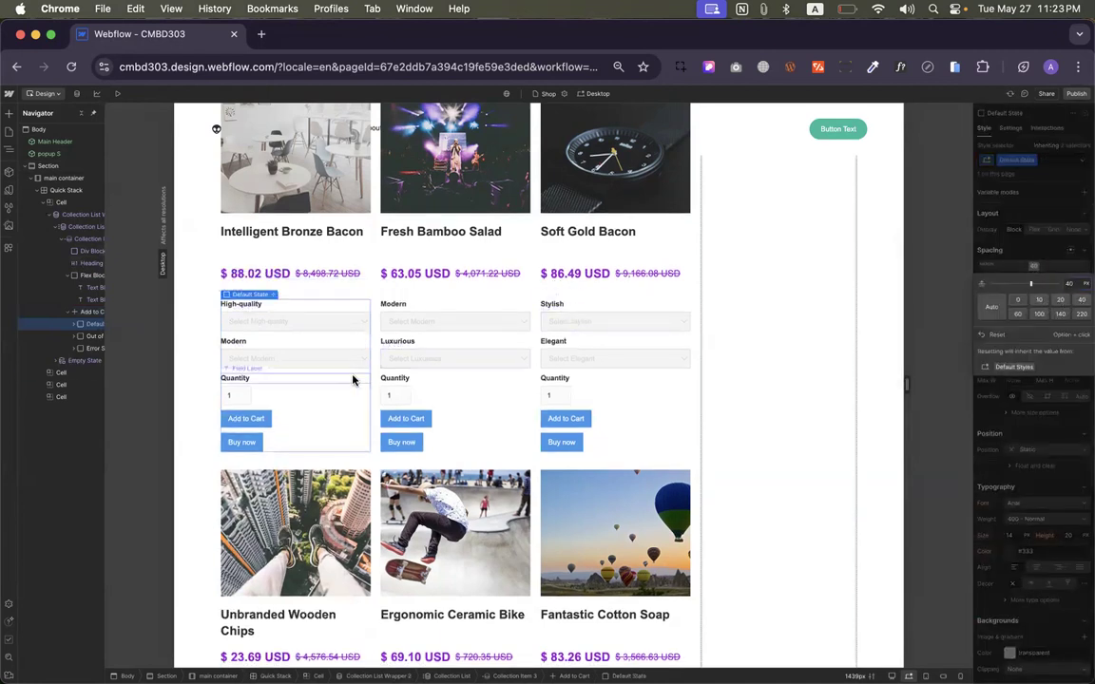
Preview the page and test adding Intelligent Bronze Bacon to the cart with the white and yellow options and quantity 3
left_click(97, 92)
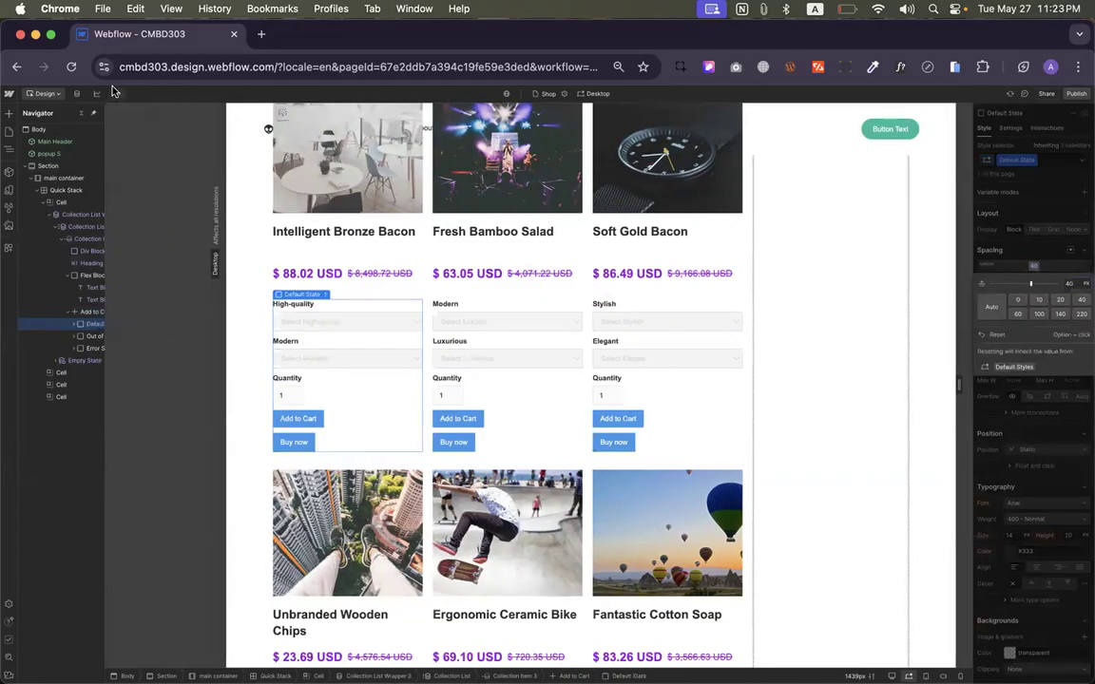
left_click(301, 328)
left_click(291, 355)
left_click(288, 359)
left_click(288, 378)
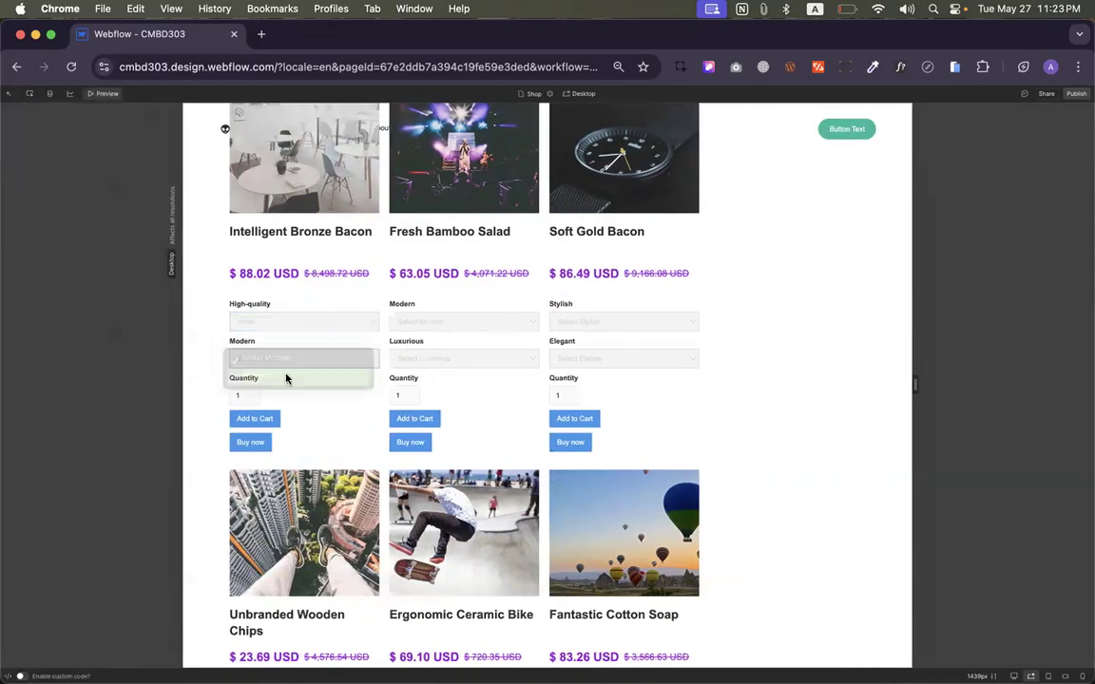
double_click(251, 395)
type("3")
left_click(253, 420)
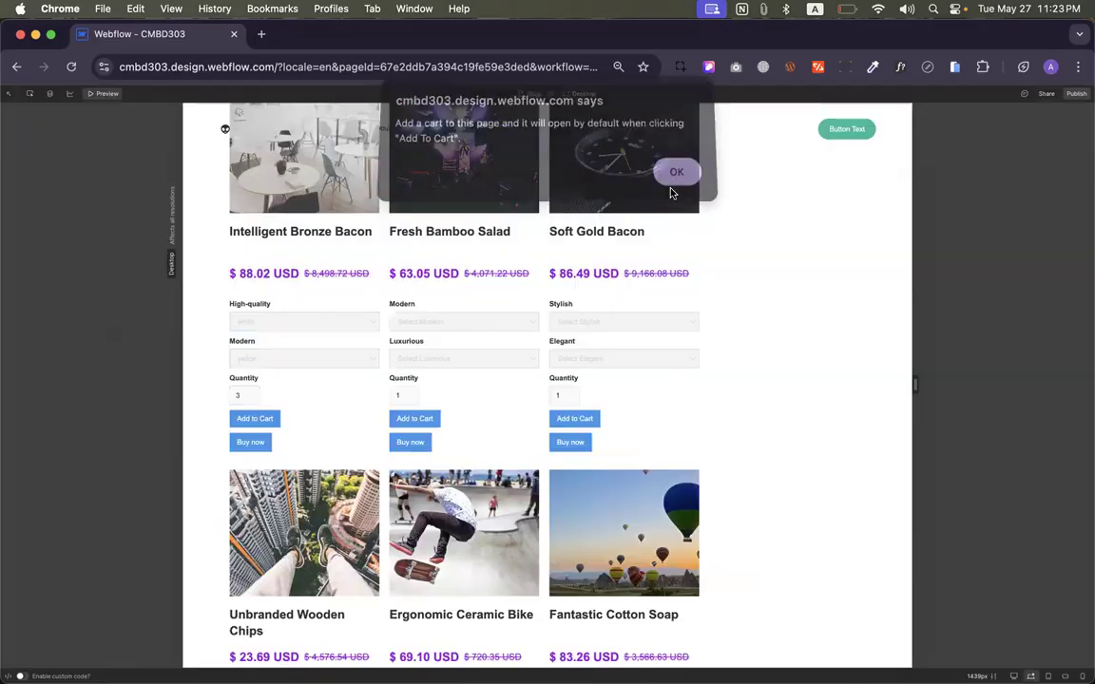
left_click(673, 185)
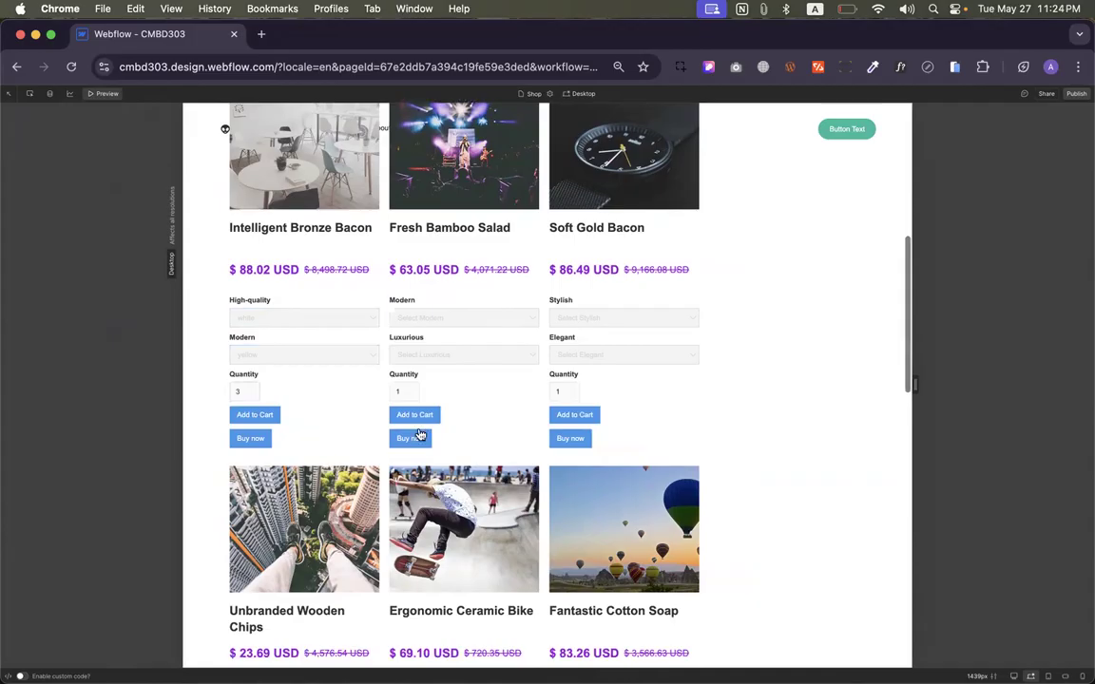
left_click(96, 92)
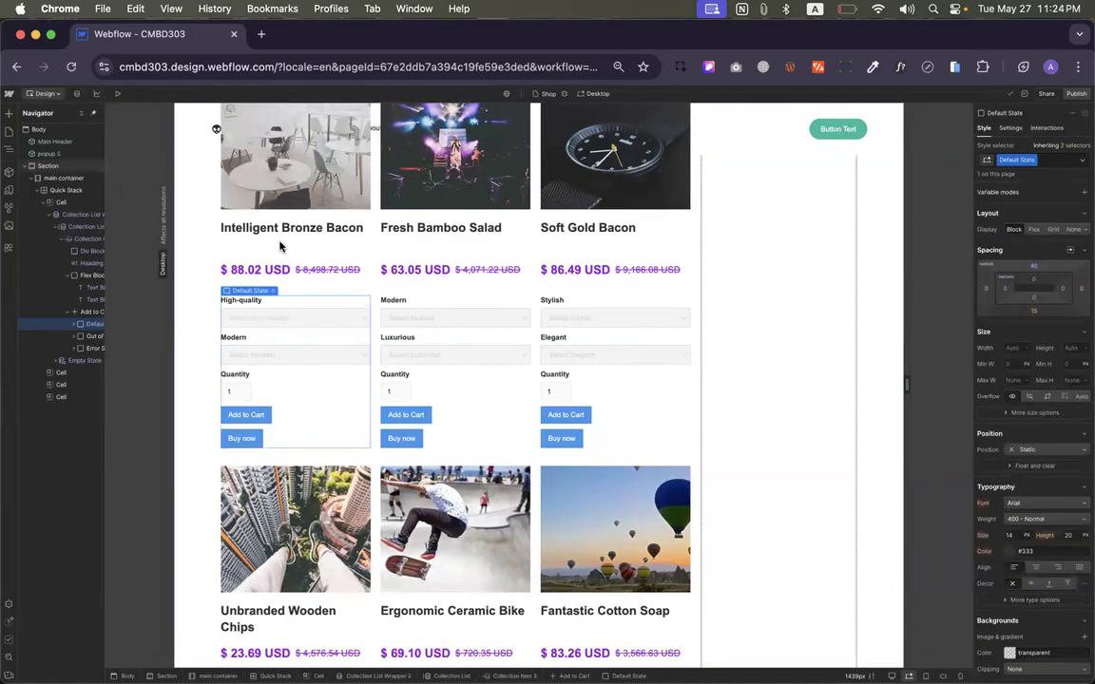
Inspect the styles of the Add to Cart button, the option field labels and the Default State block
left_click(256, 416)
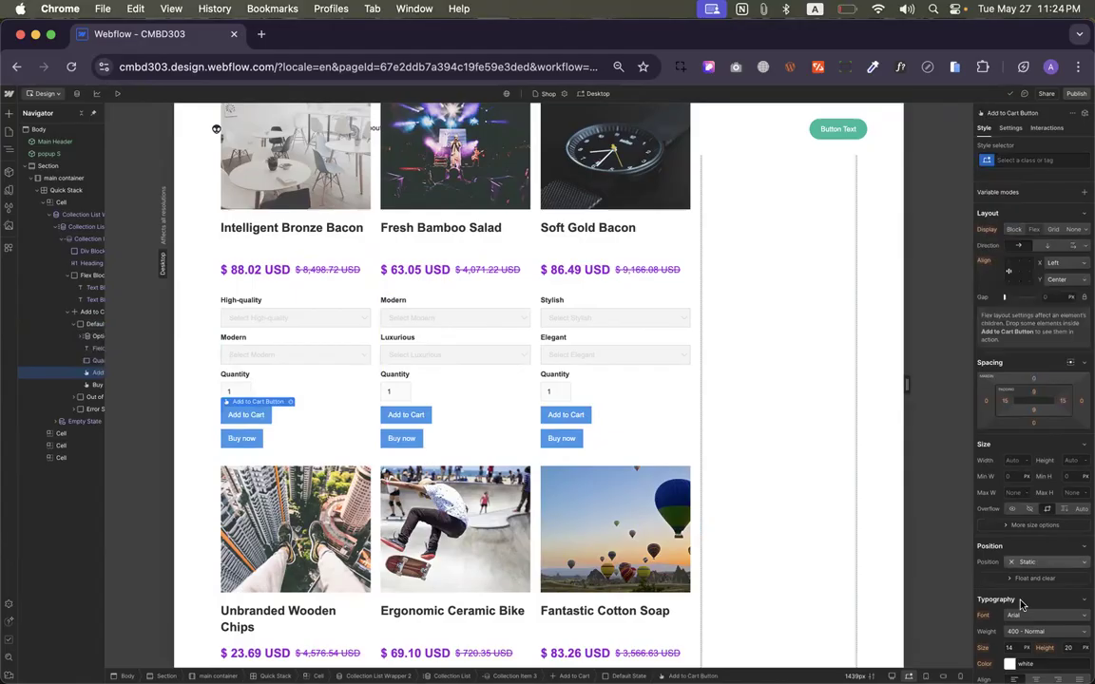
left_click(295, 412)
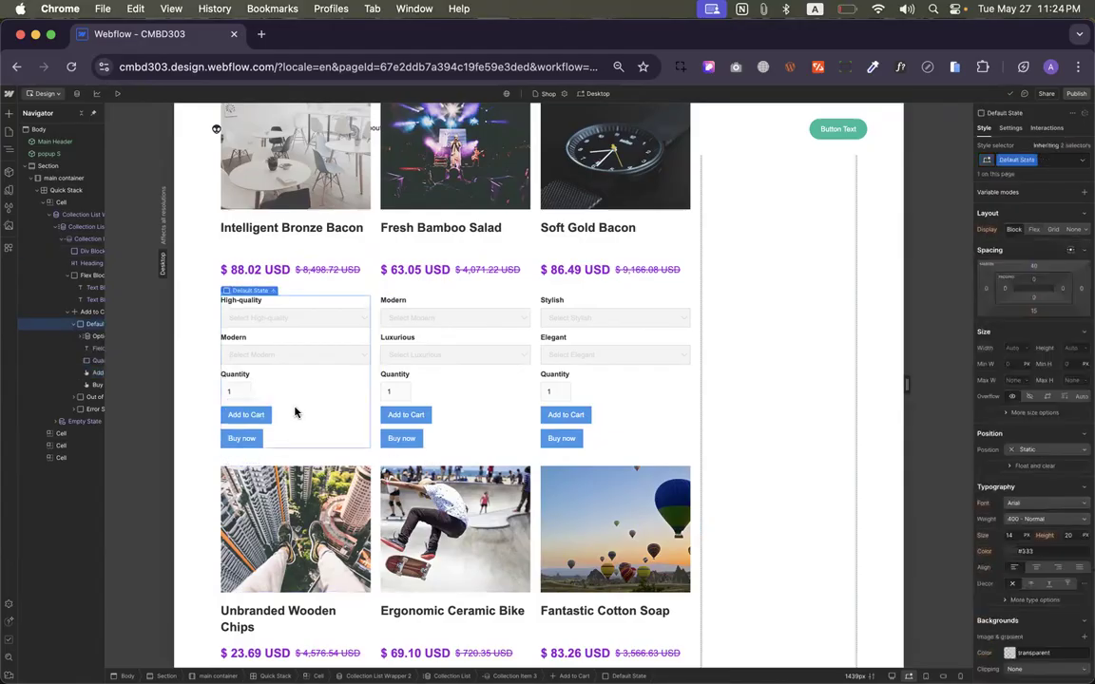
left_click(232, 340)
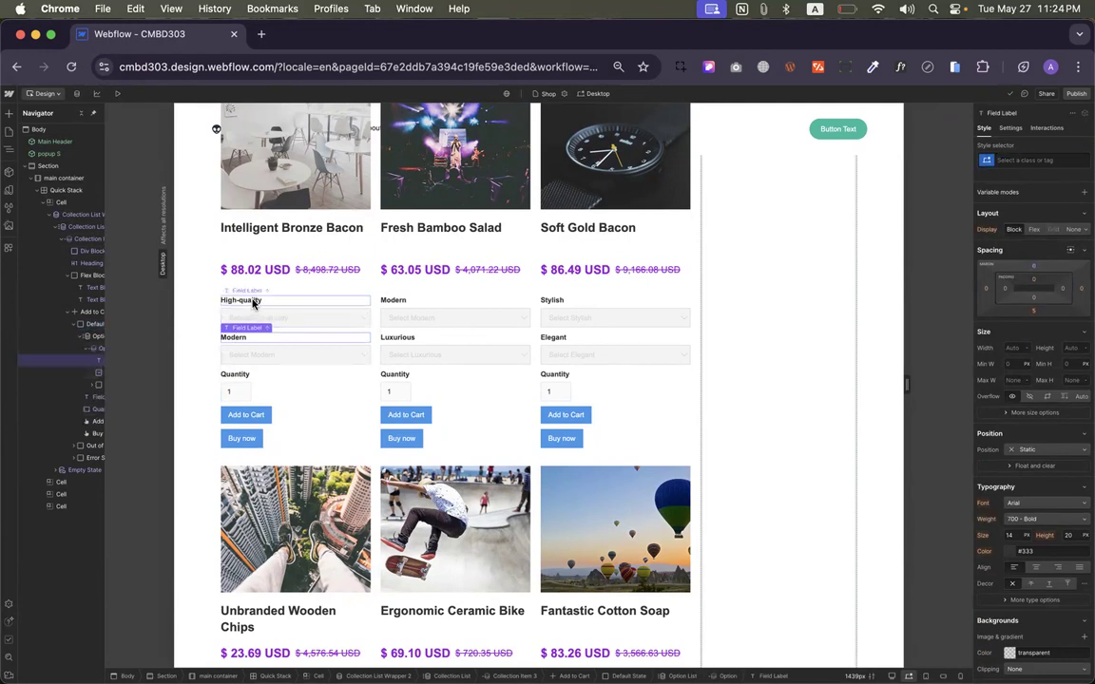
left_click(252, 303)
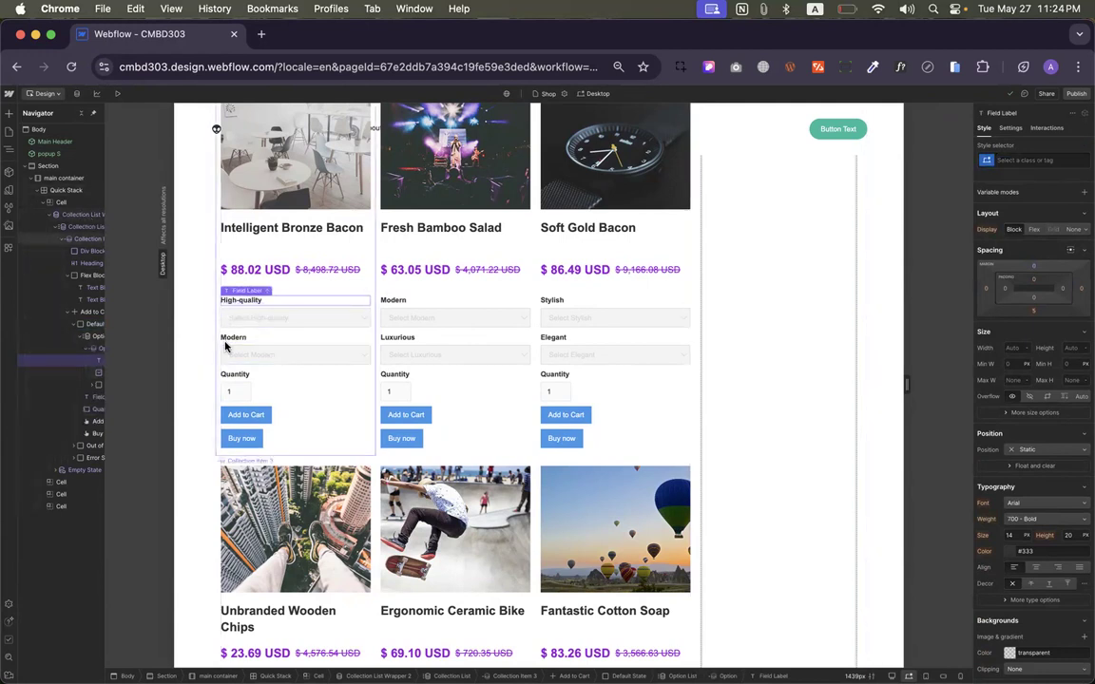
left_click(279, 389)
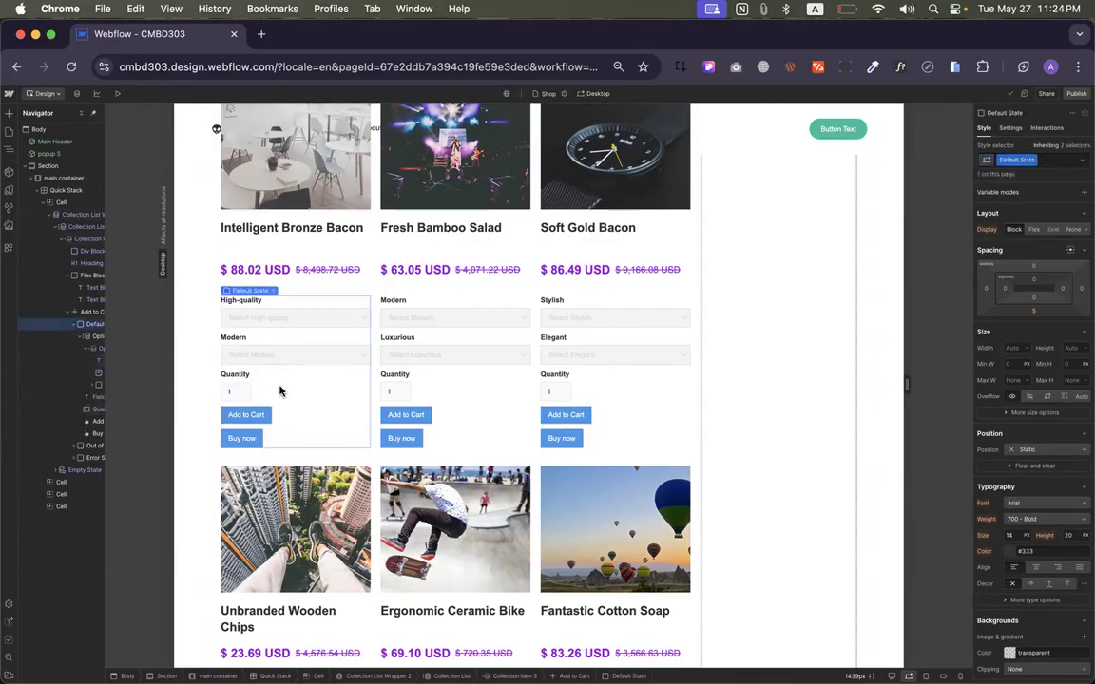
Try hiding the quantity, Add to Cart and Buy now parts one at a time in the Add to Cart settings, showing each again
left_click(88, 313)
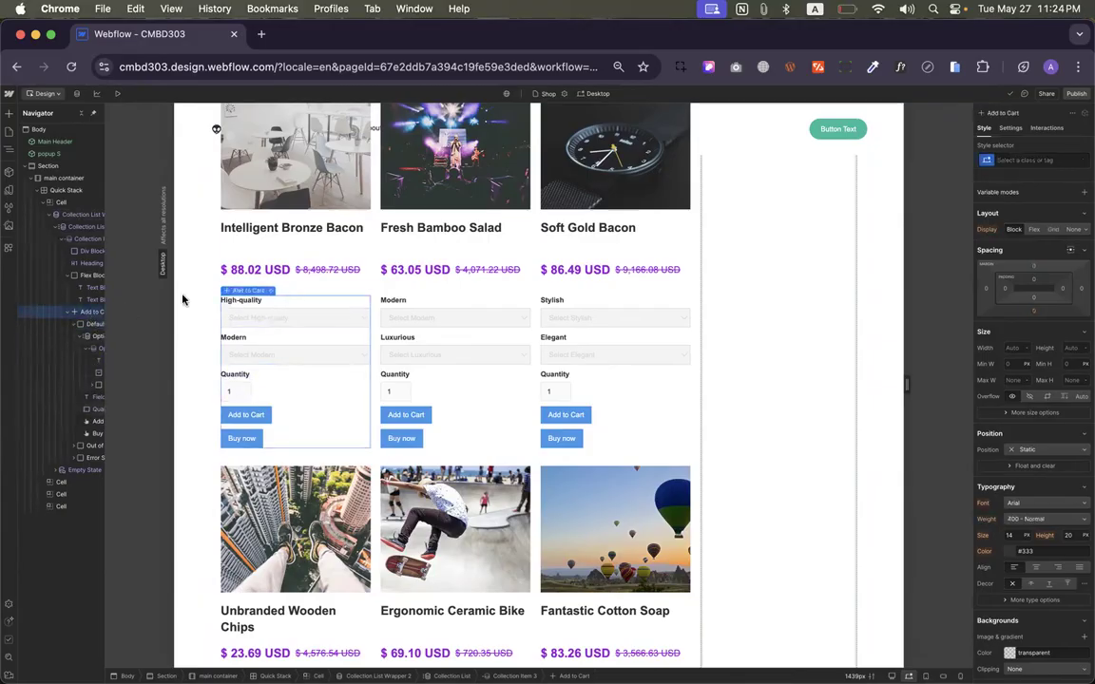
left_click(270, 290)
left_click_drag(281, 458, 641, 282)
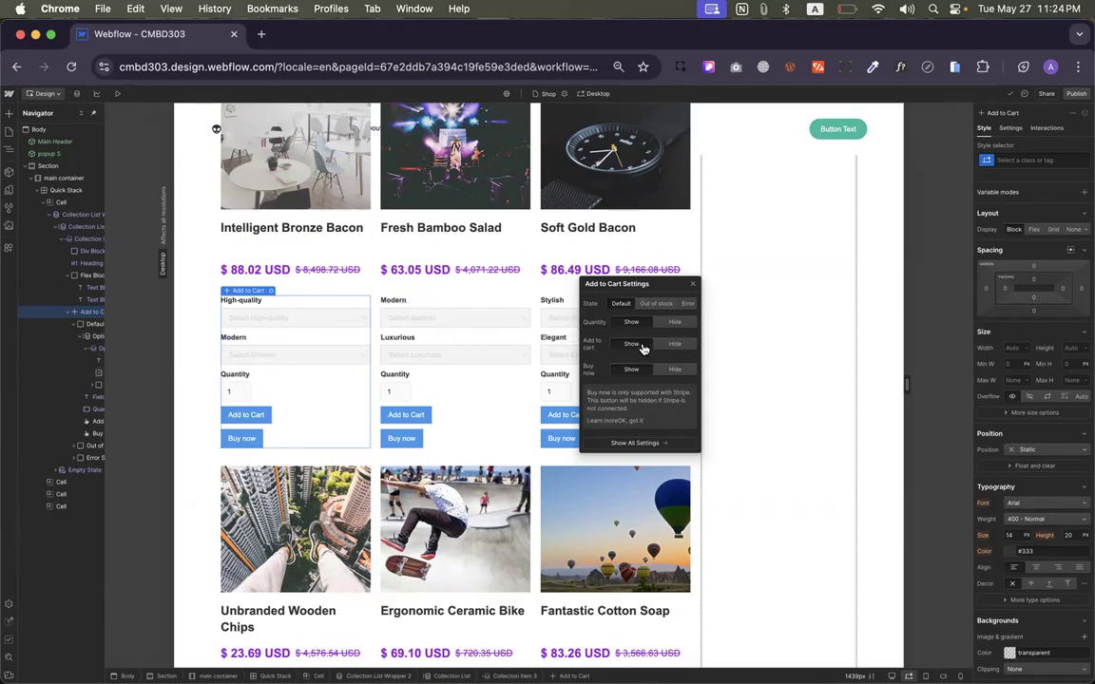
left_click(671, 321)
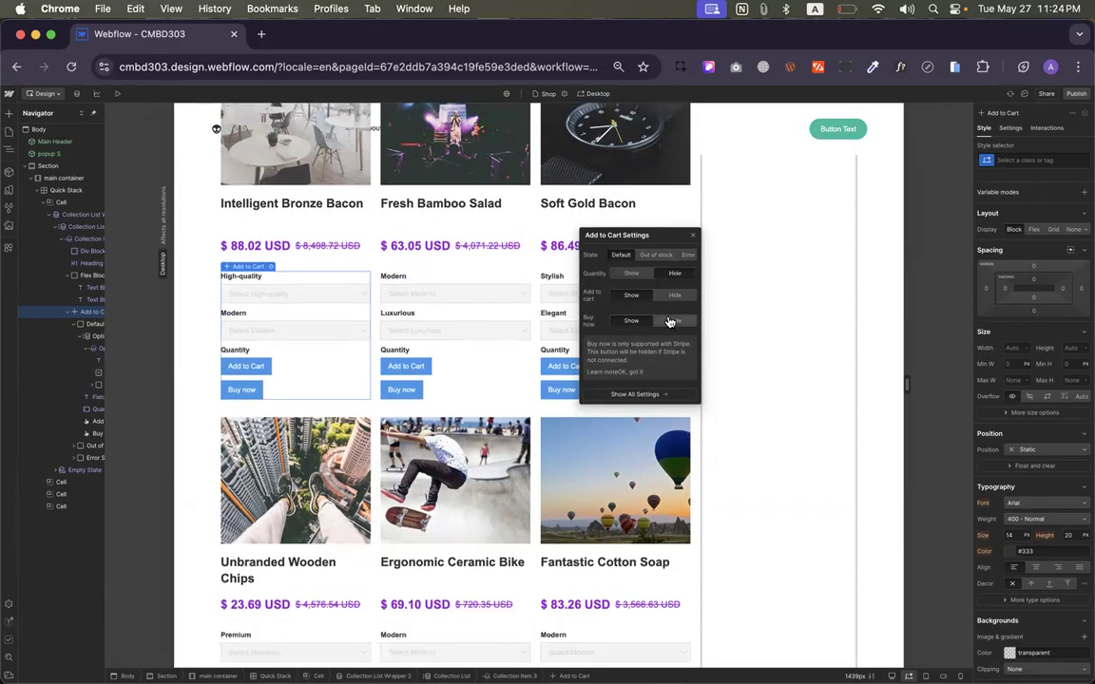
left_click(627, 279)
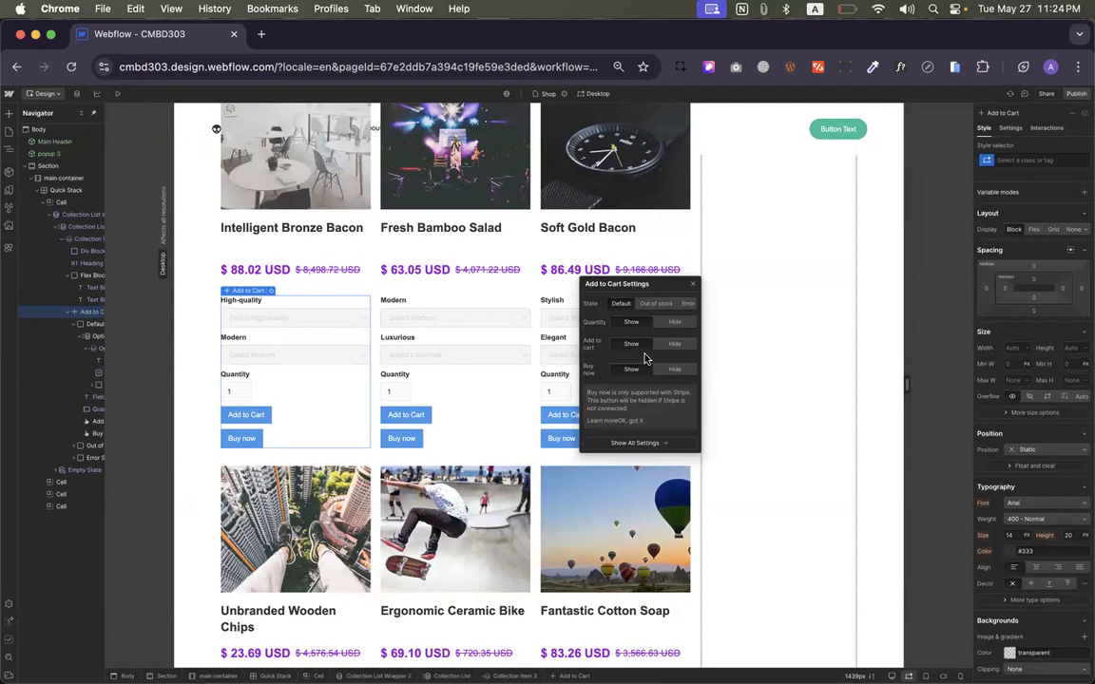
left_click(672, 346)
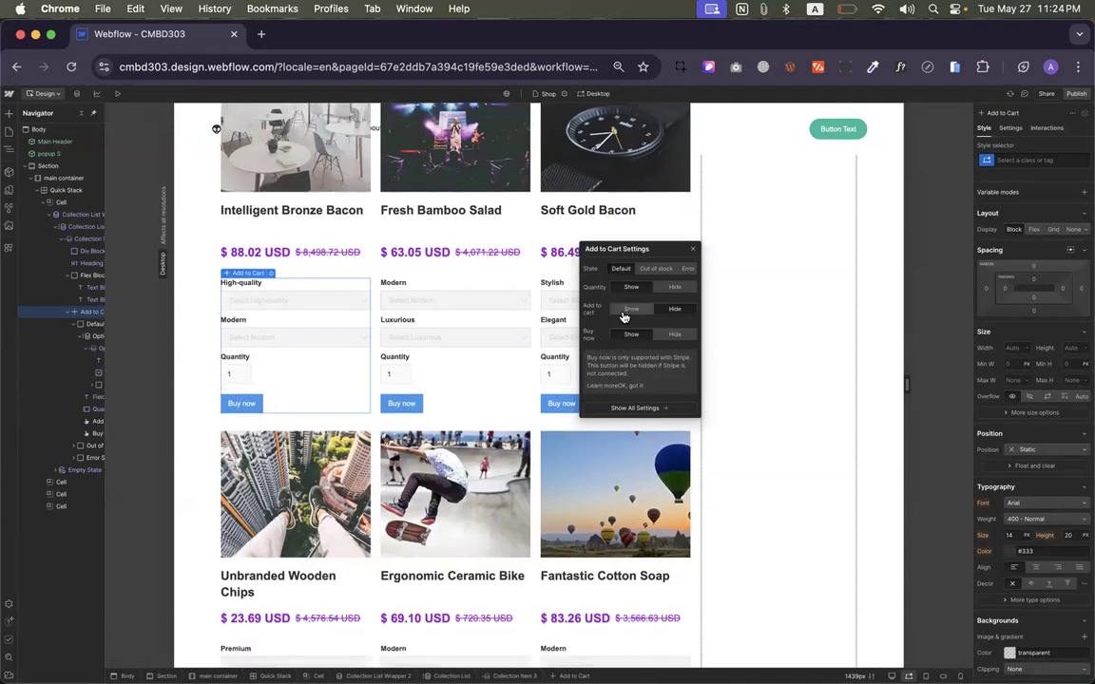
left_click(624, 313)
left_click(667, 345)
left_click(629, 310)
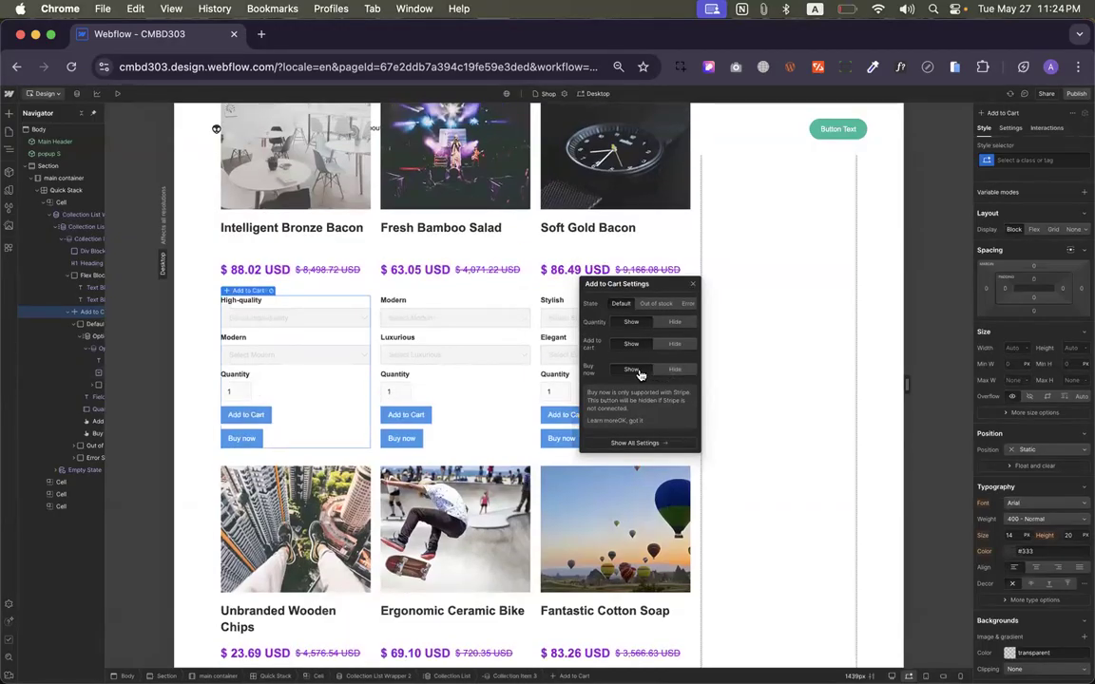
left_click(534, 405)
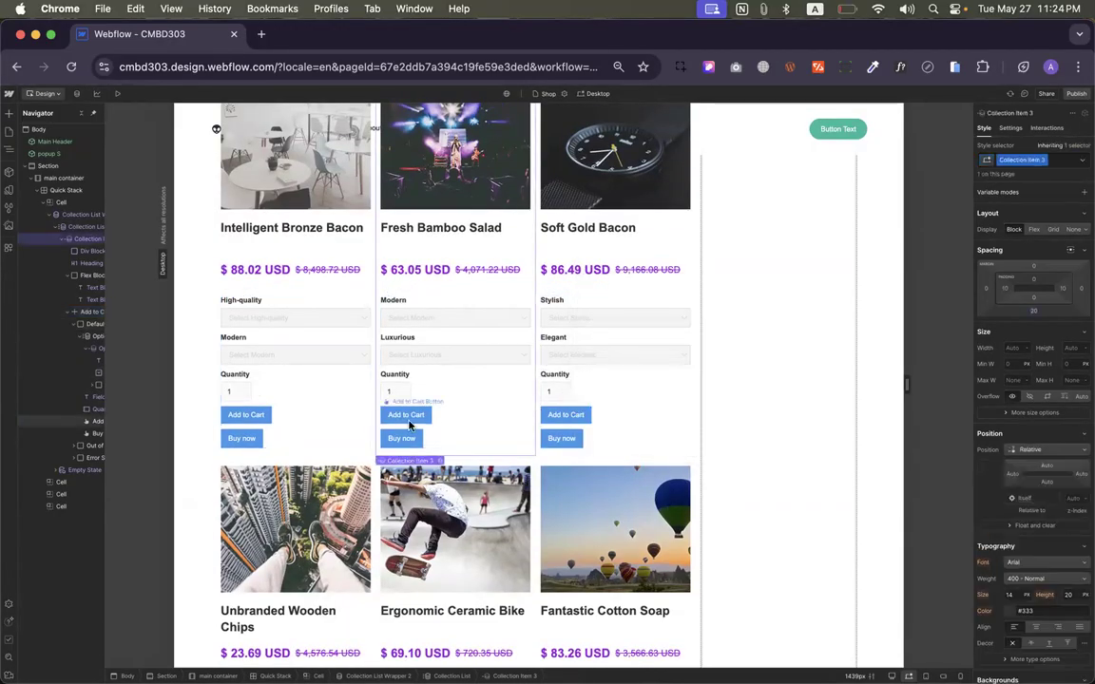
Add a link block to the product collection item and nest the image div block, heading and price flex block inside it
scroll(494, 475, "down", 3)
scroll(456, 551, "up", 5)
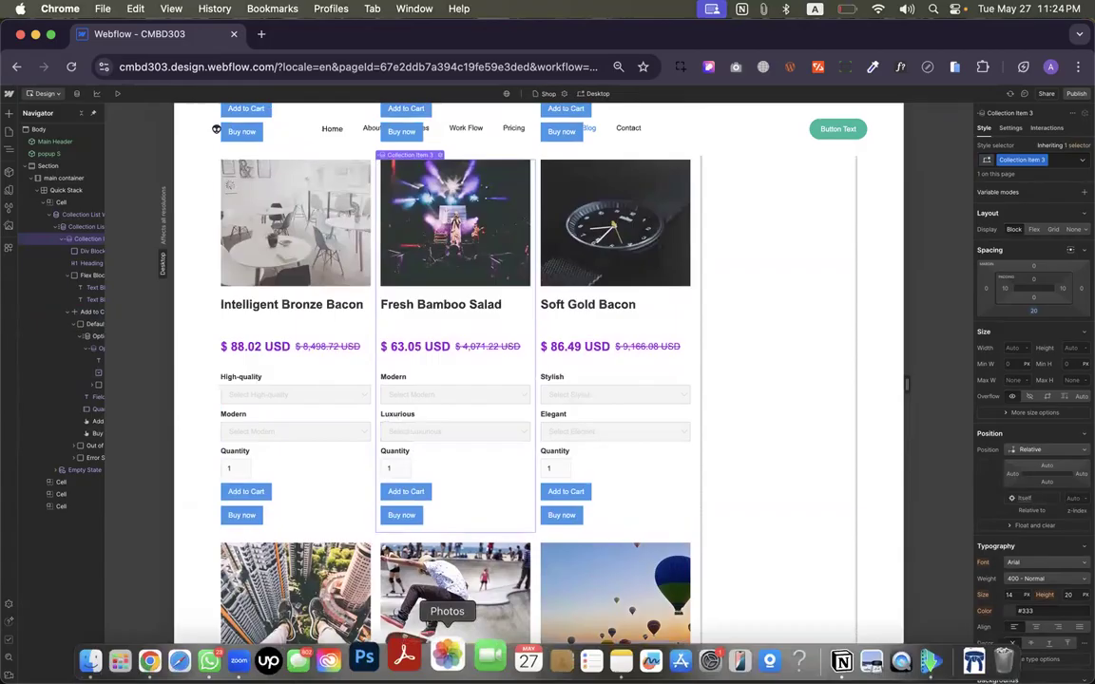
scroll(457, 470, "up", 2)
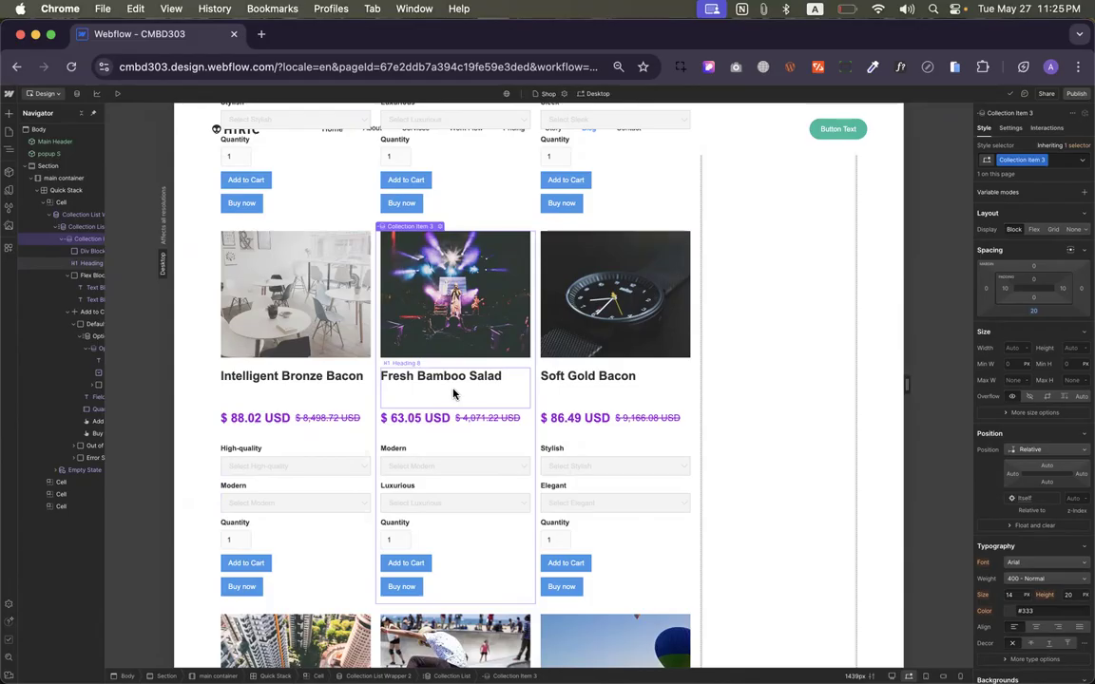
left_click(435, 331)
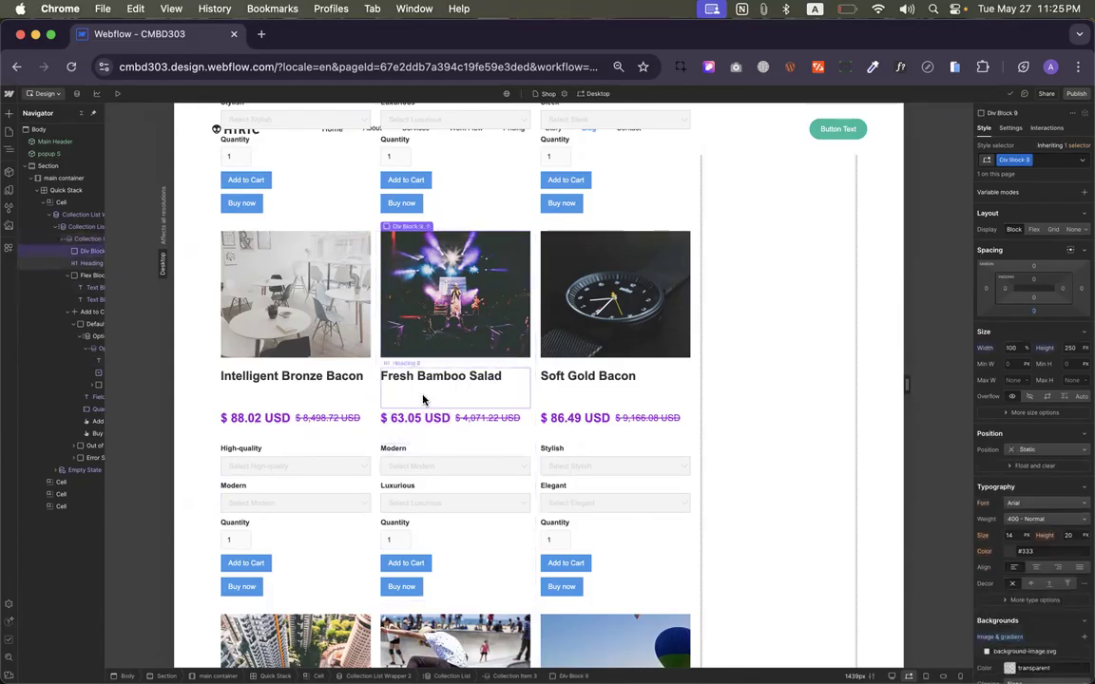
left_click(417, 322)
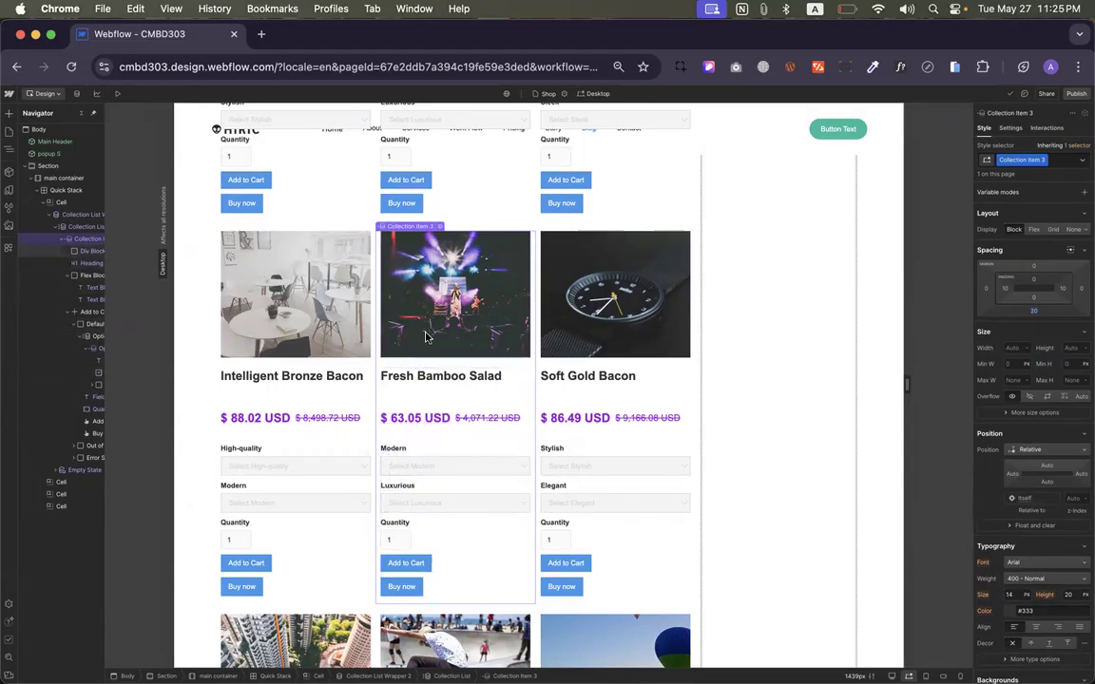
left_click(9, 115)
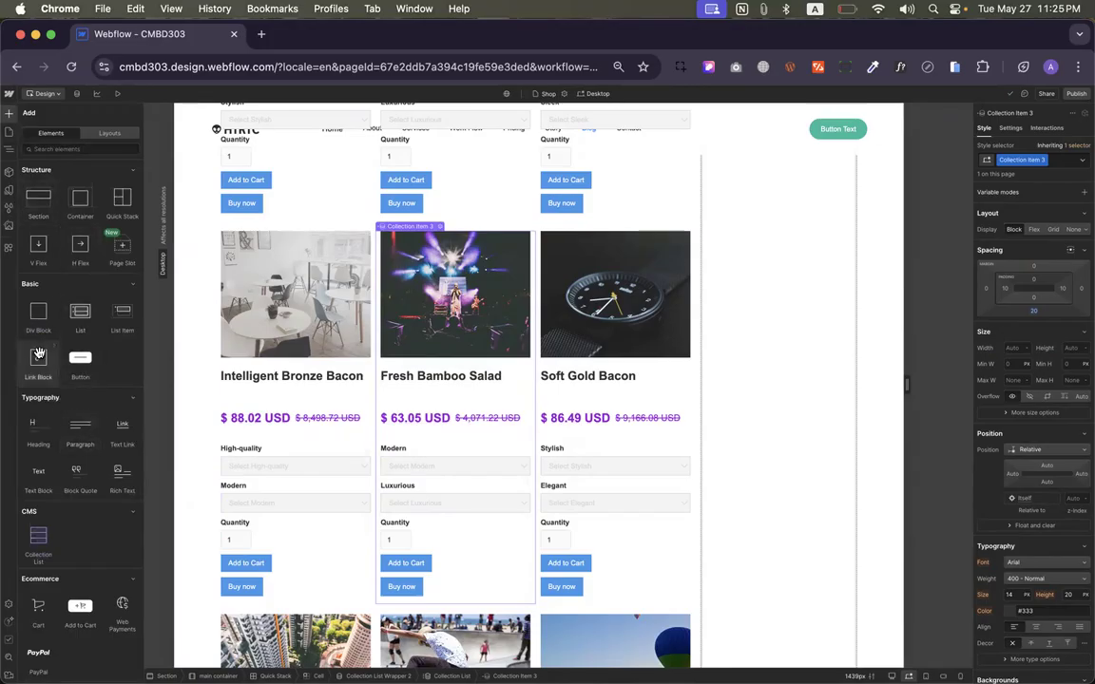
left_click_drag(38, 316, 401, 454)
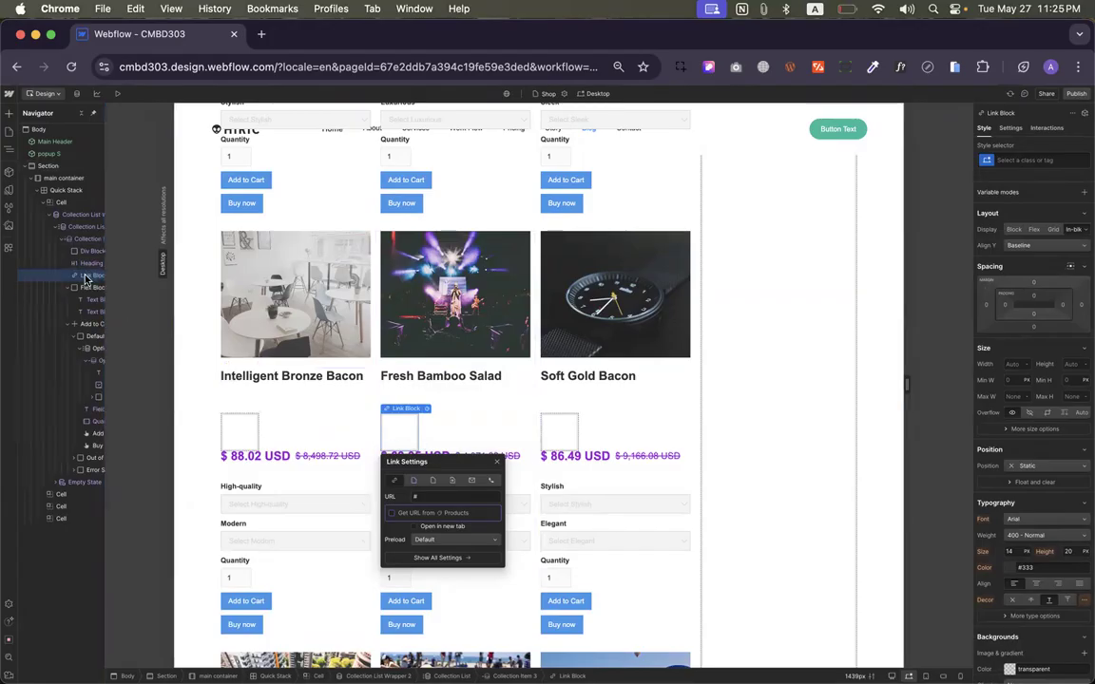
mouse_move(85, 275)
left_mouse_down()
mouse_move(86, 239)
mouse_move(86, 255)
left_mouse_up()
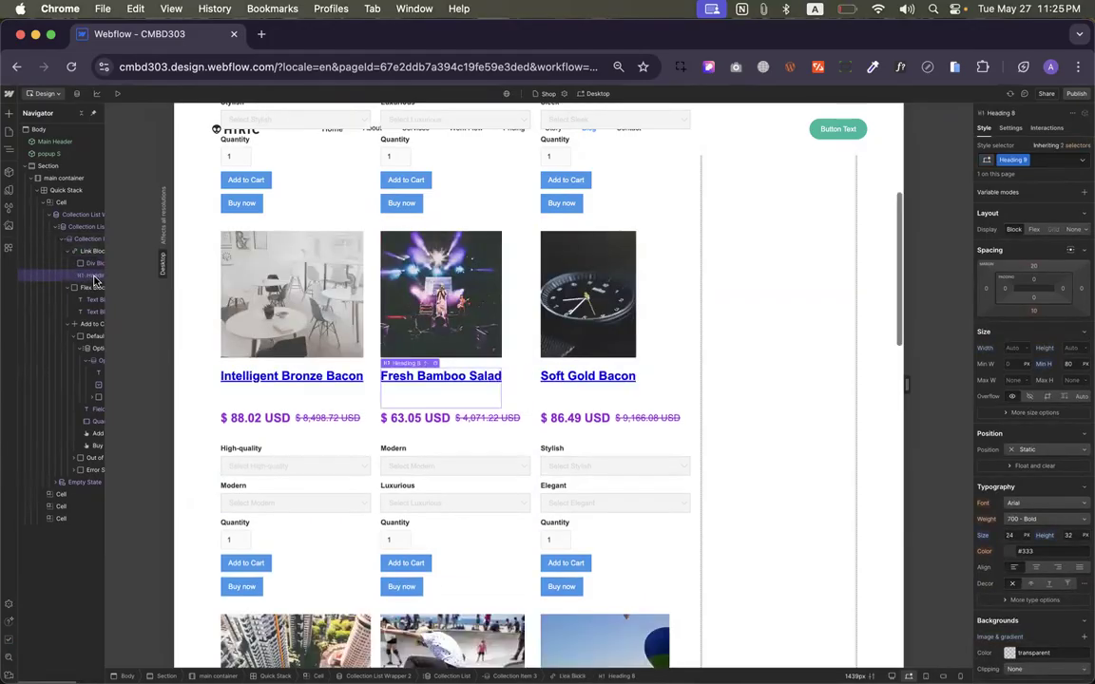
left_click(89, 288)
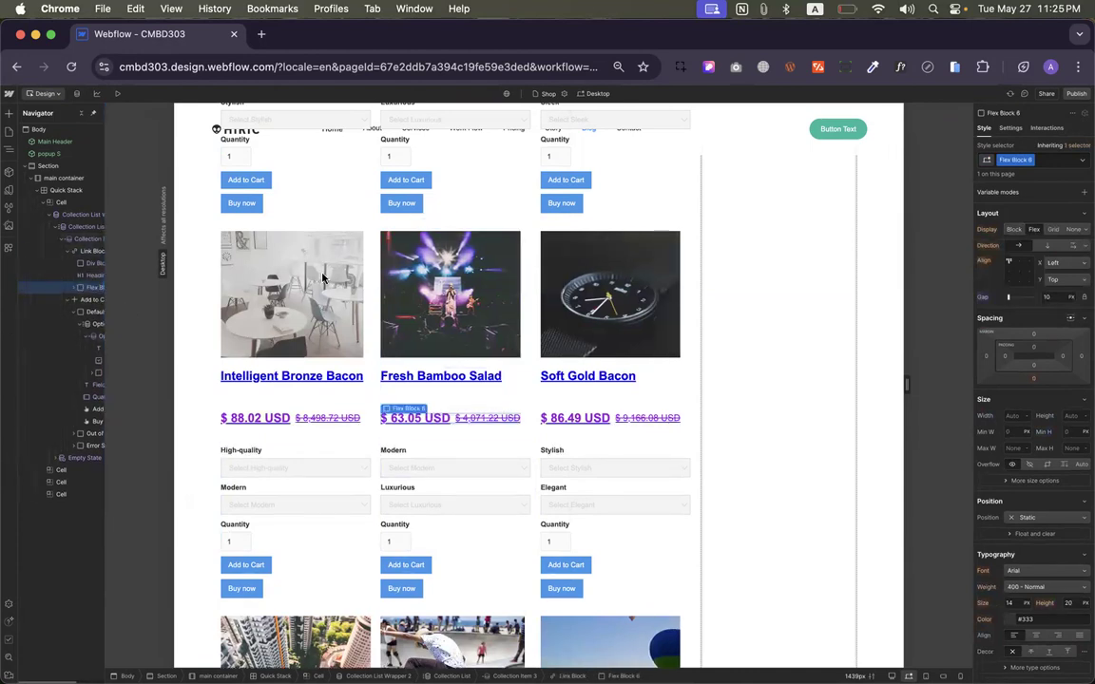
Set the link block's width to 100% and remove its text underline
left_click(84, 251)
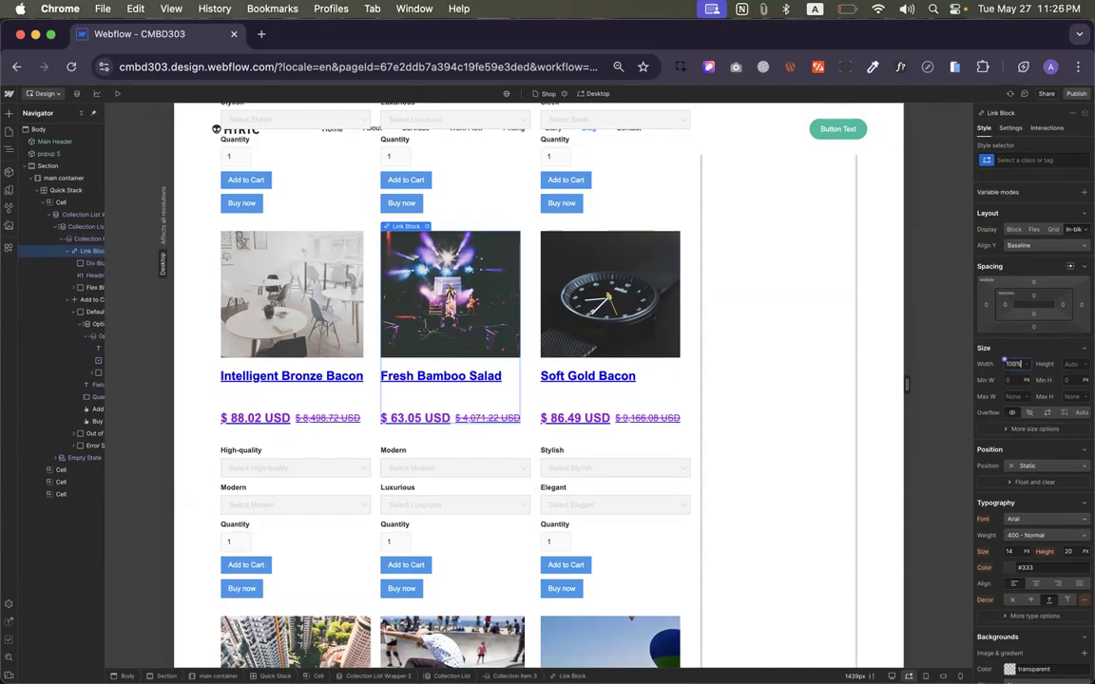
key("Return")
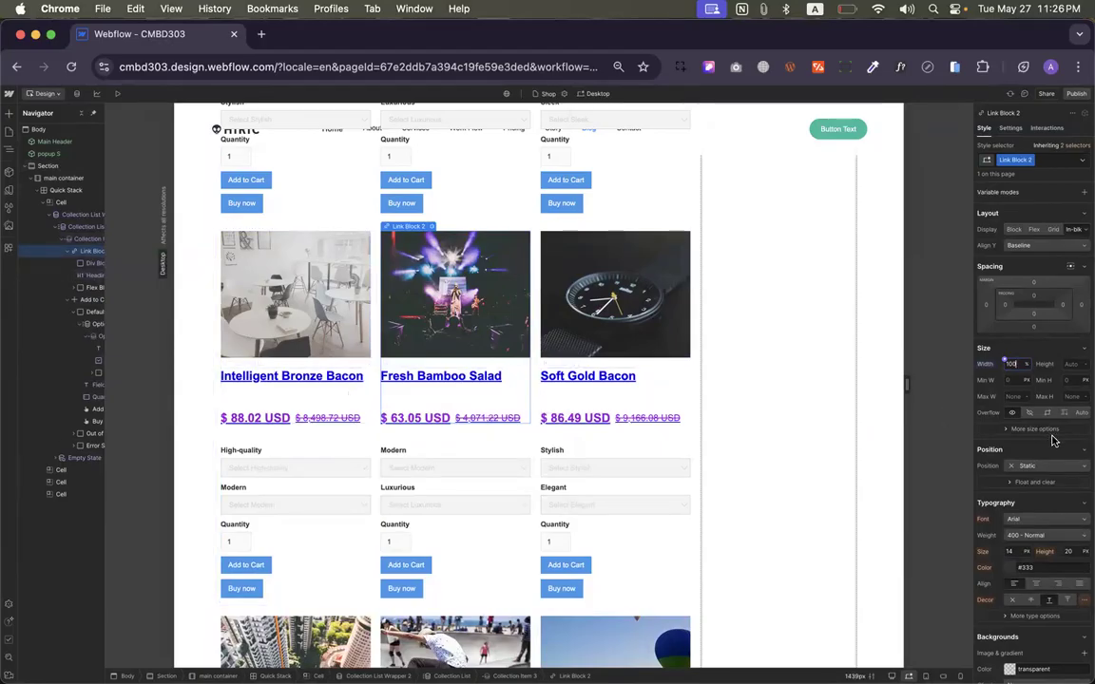
scroll(961, 495, "down", 3)
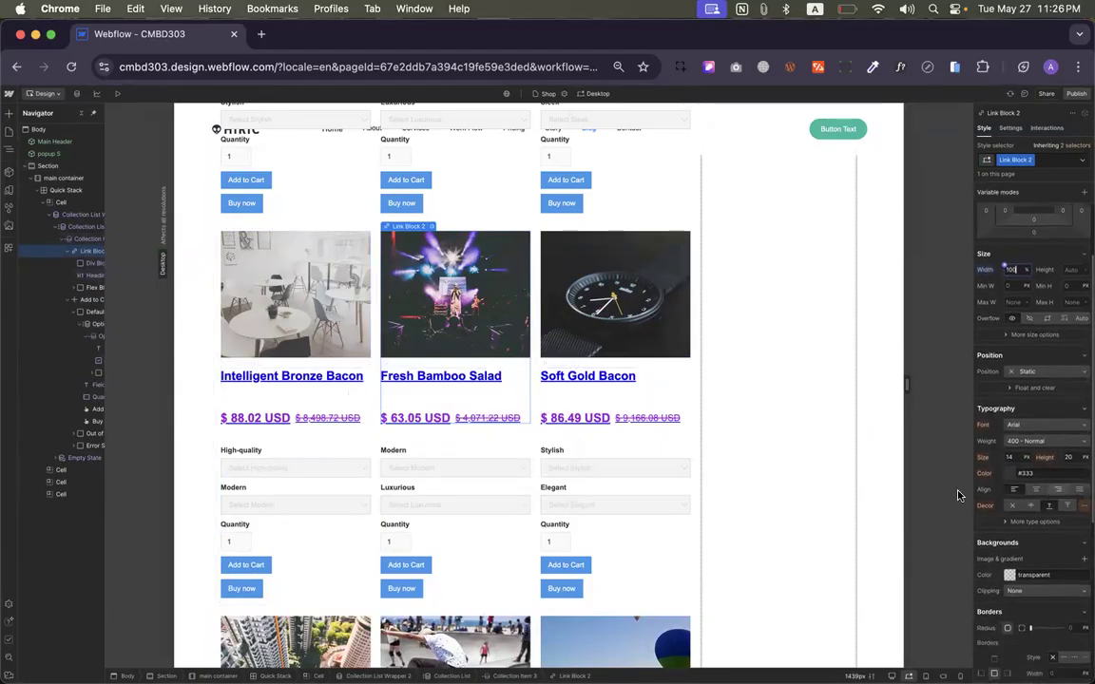
left_click(1009, 509)
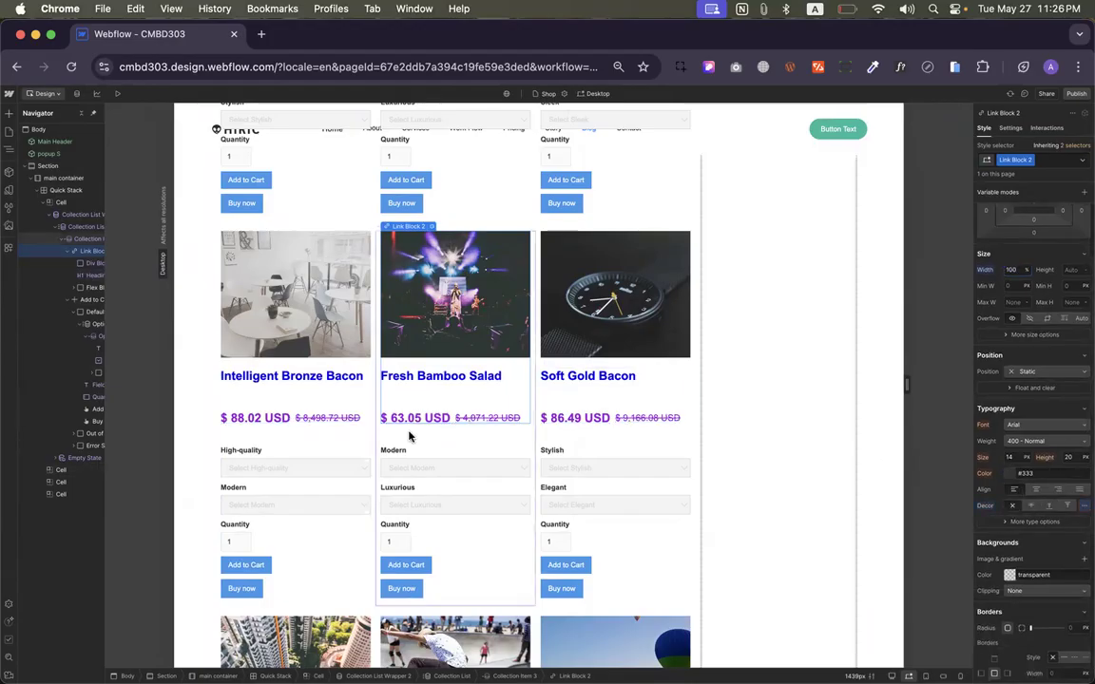
Link the product link block to the Current Product collection page
scroll(408, 437, "up", 5)
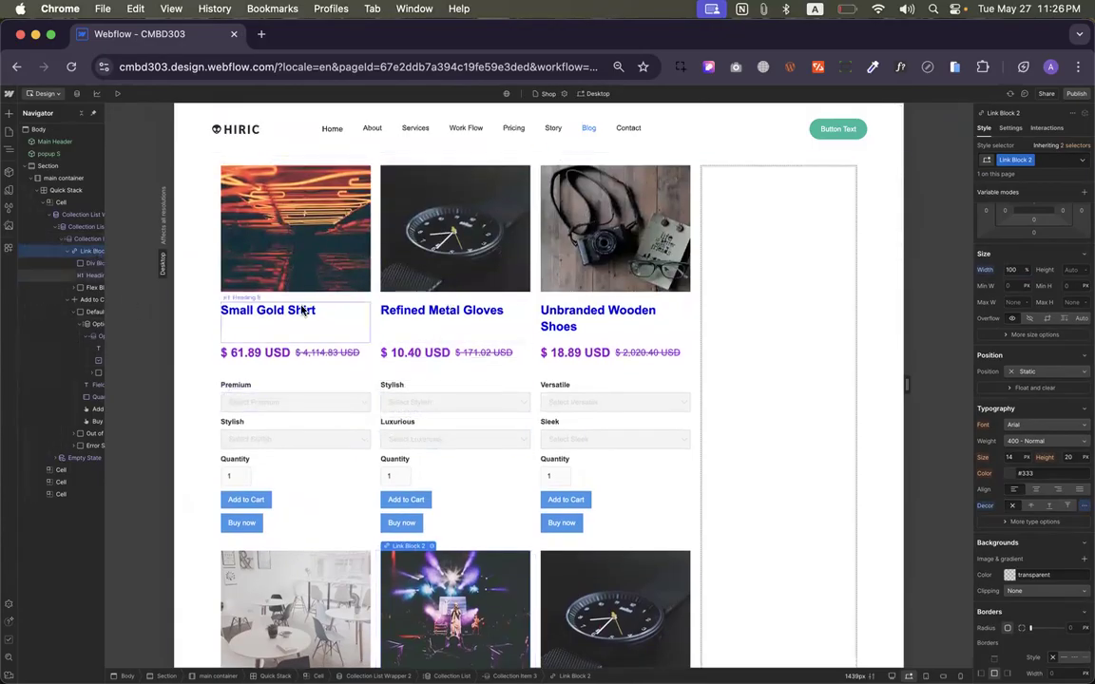
scroll(304, 380, "down", 4)
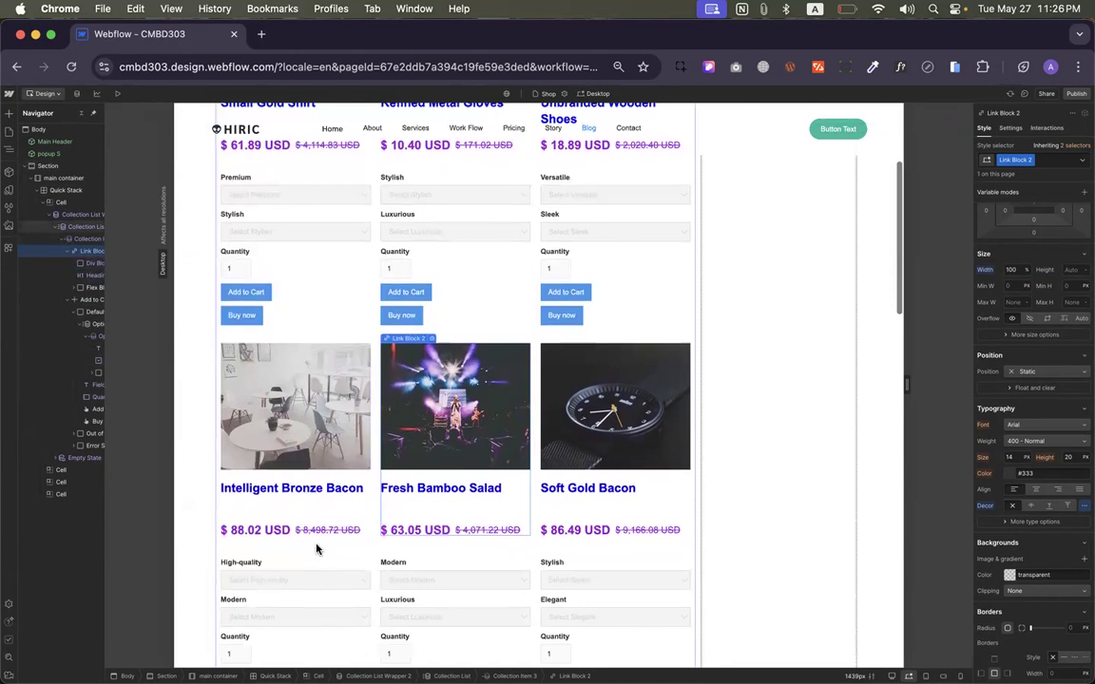
left_click(433, 340)
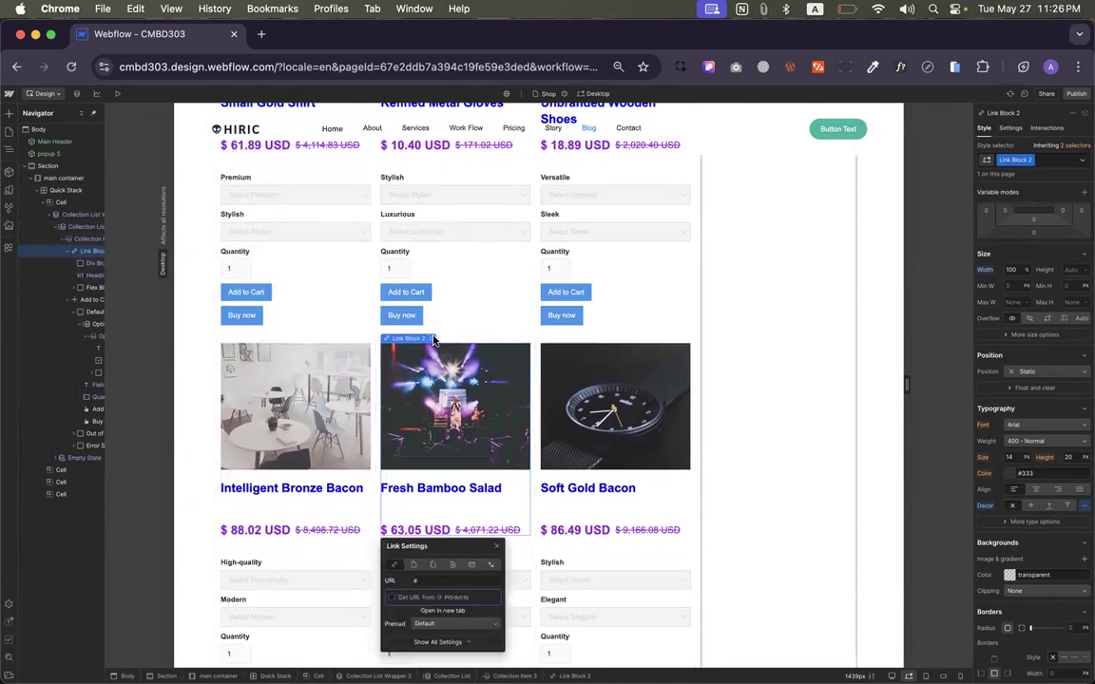
left_click(413, 566)
left_click(429, 581)
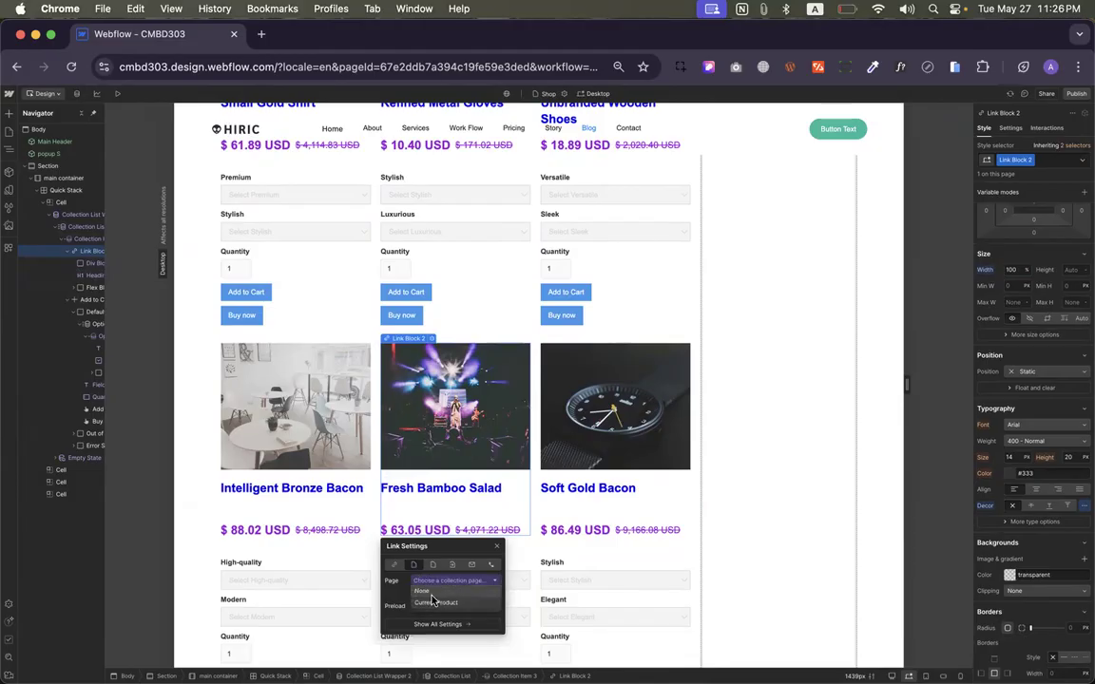
left_click(433, 601)
left_click(775, 428)
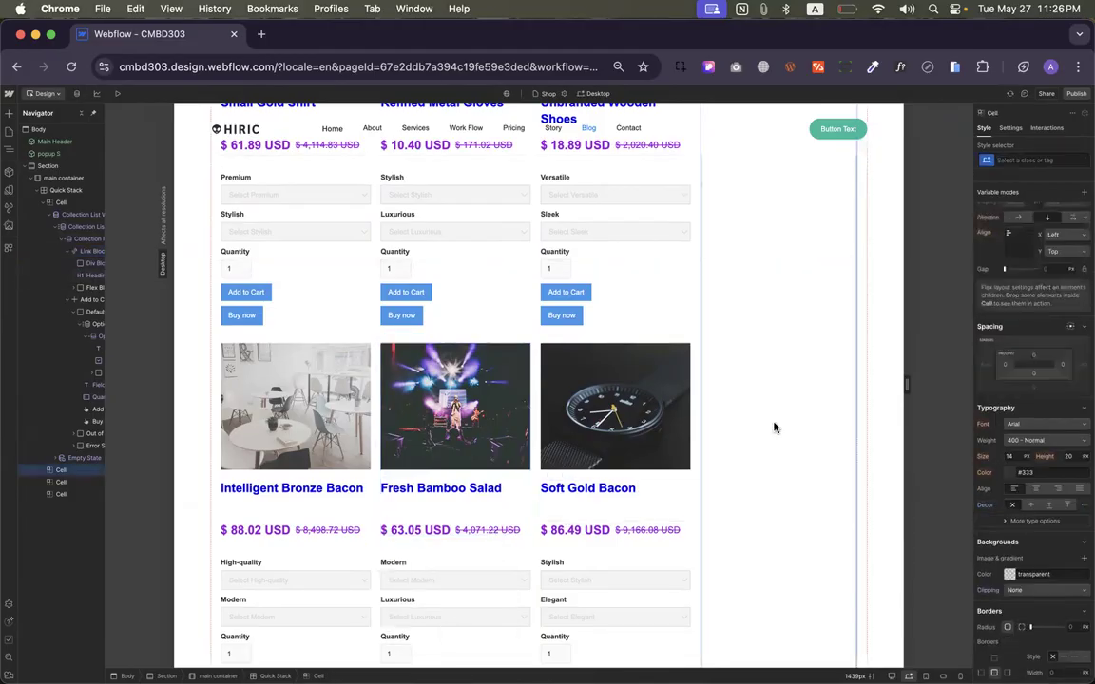
Publish the site to the staging domain cmbd303.webflow.io
scroll(630, 367, "up", 3)
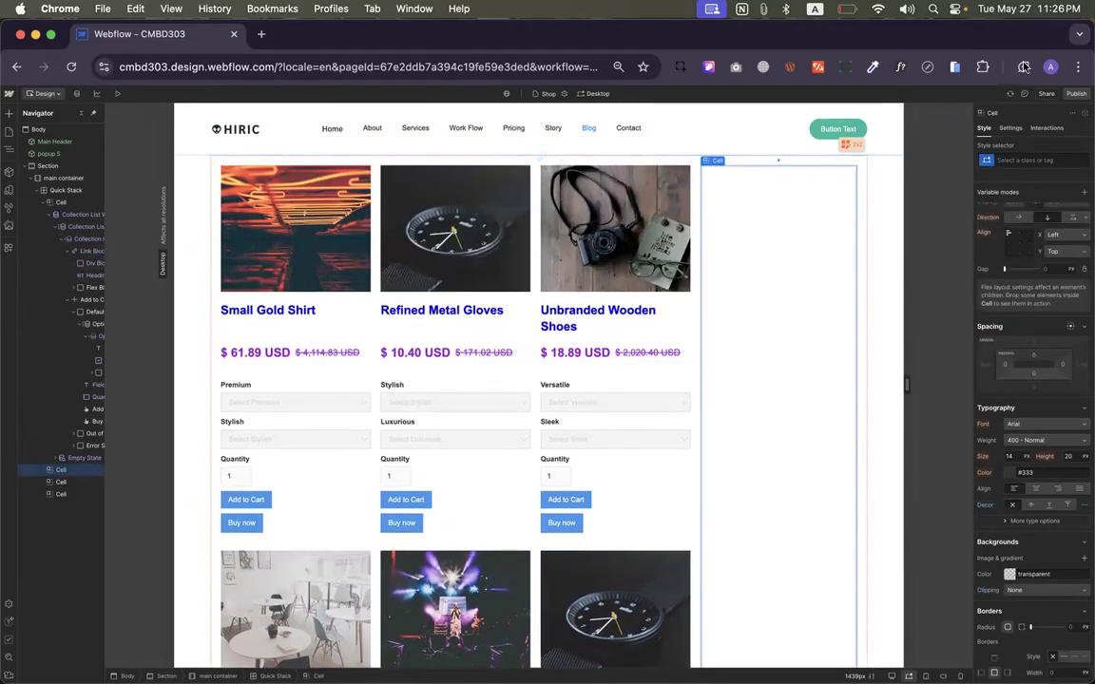
left_click(1074, 93)
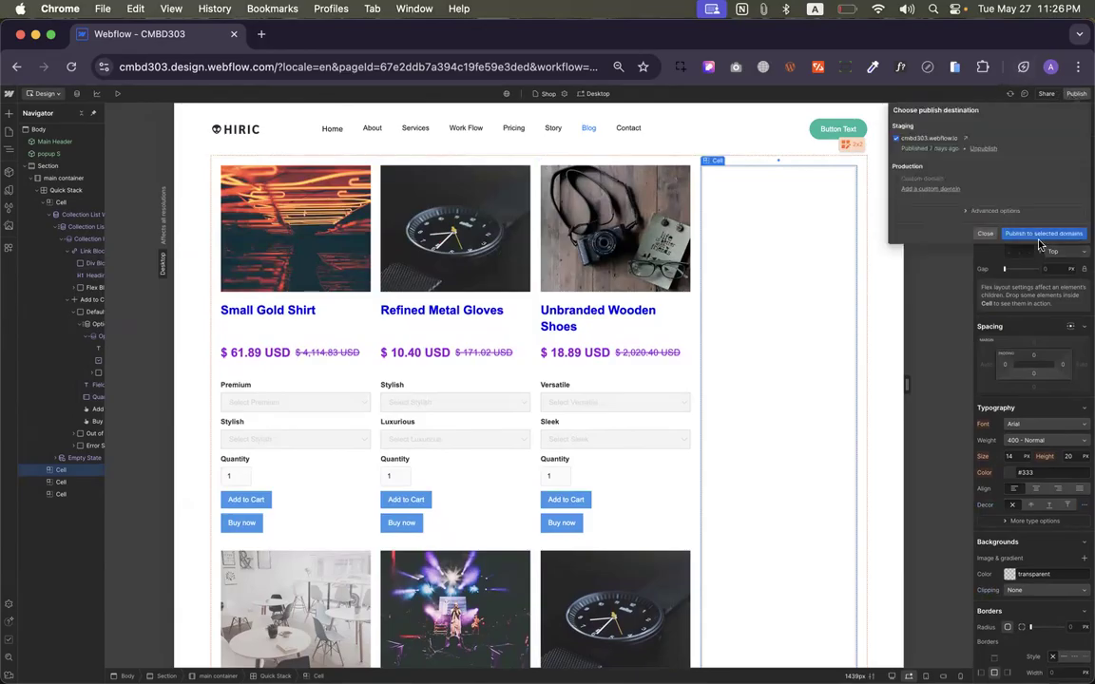
left_click(1045, 235)
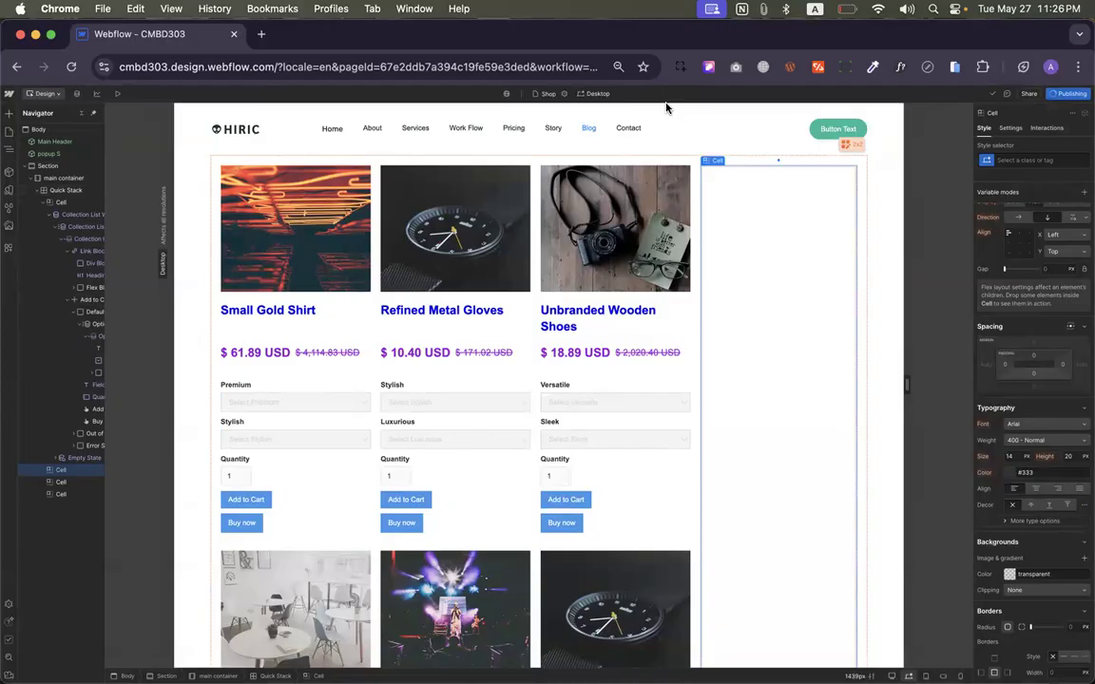
Preview the Shop page, follow the Refined Metal Gloves product link, and return to design mode on the Products Template page
left_click(567, 400)
scroll(480, 361, "down", 2)
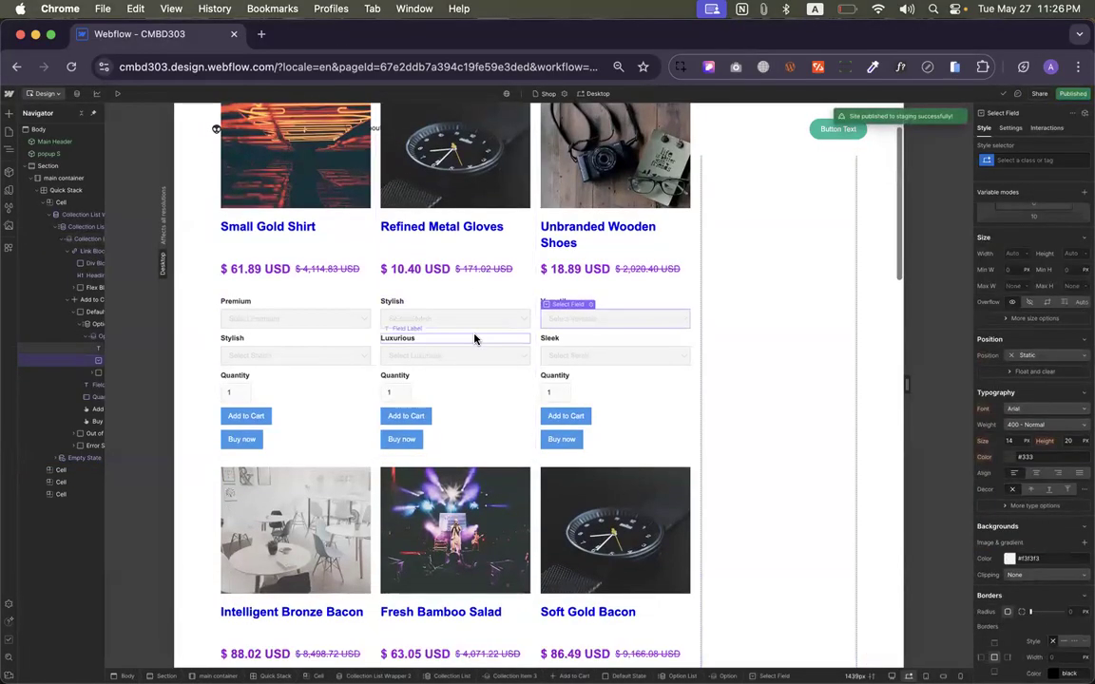
scroll(474, 340, "up", 2)
left_click(118, 93)
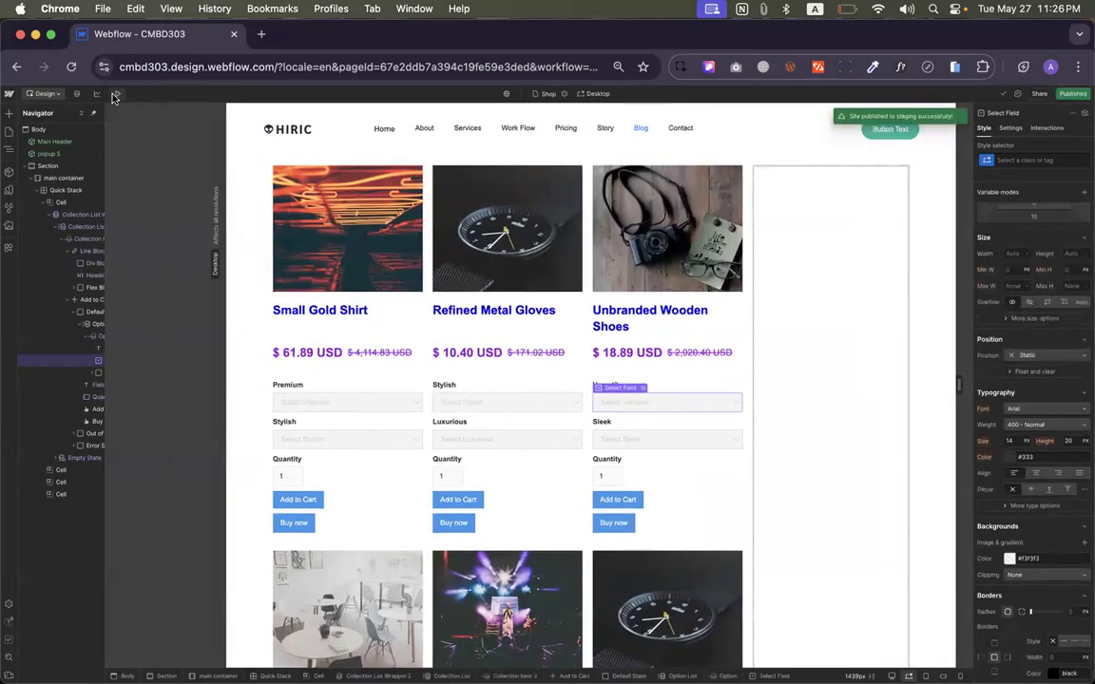
left_click(439, 313)
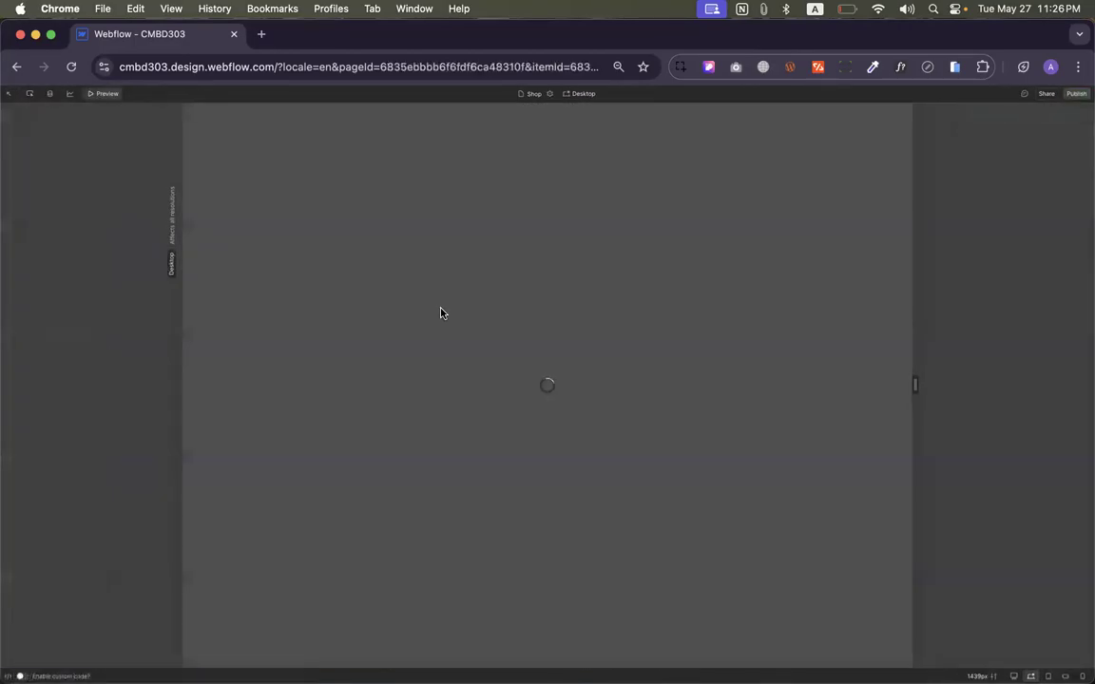
left_click(88, 95)
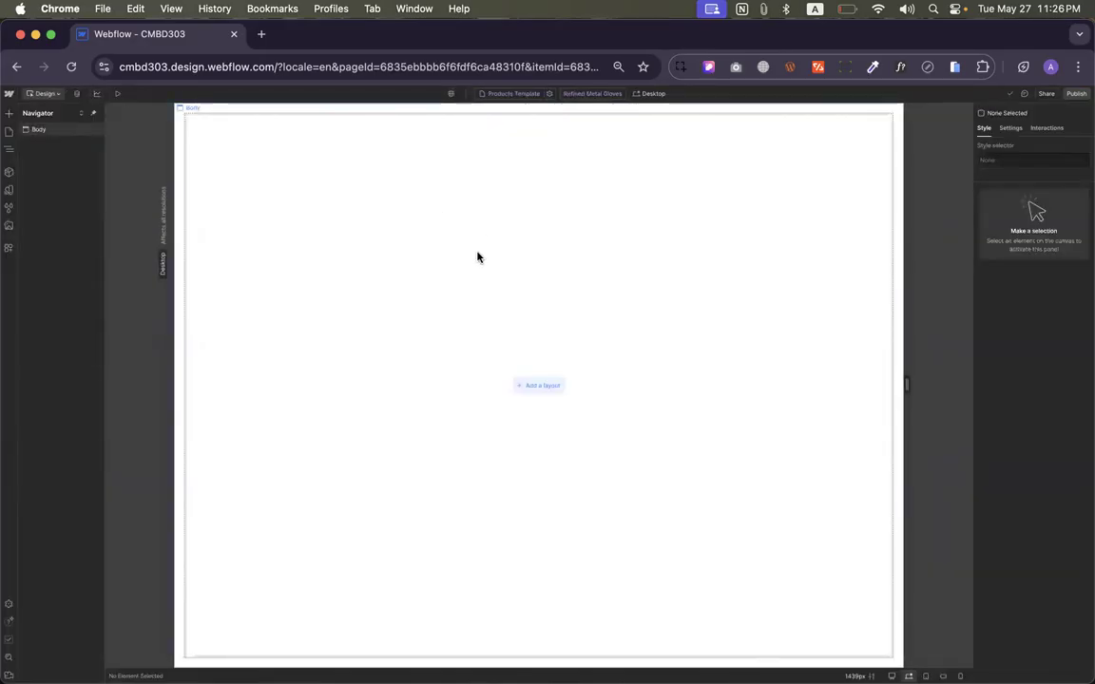
Add the Main Header component to the empty Products Template page
left_click(9, 131)
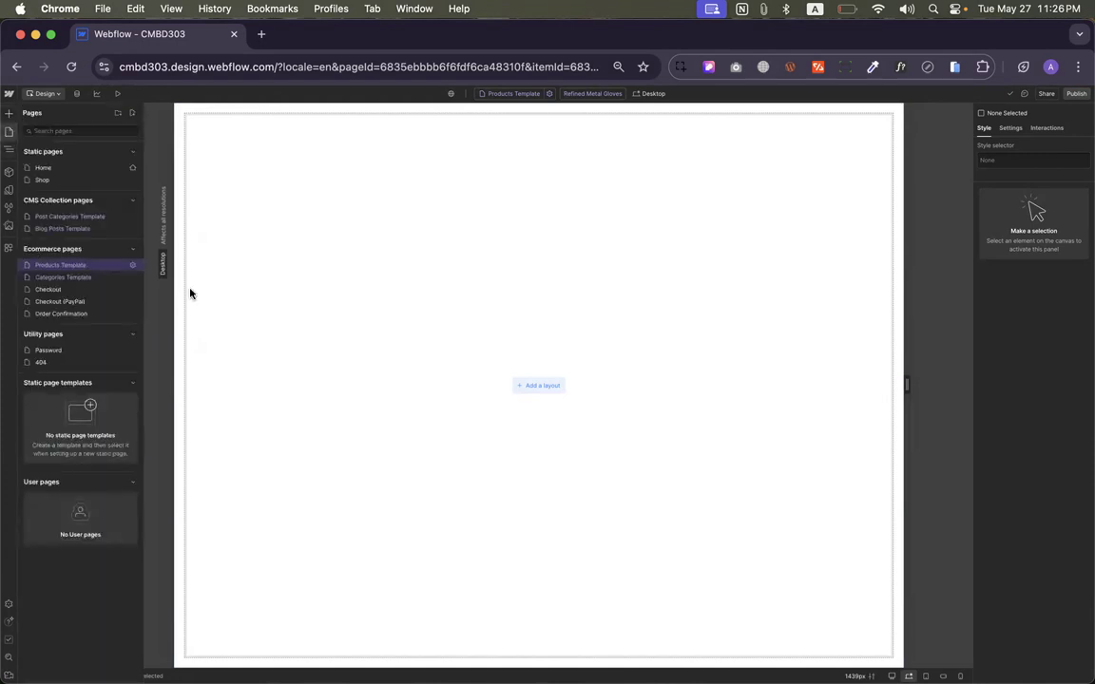
left_click(9, 169)
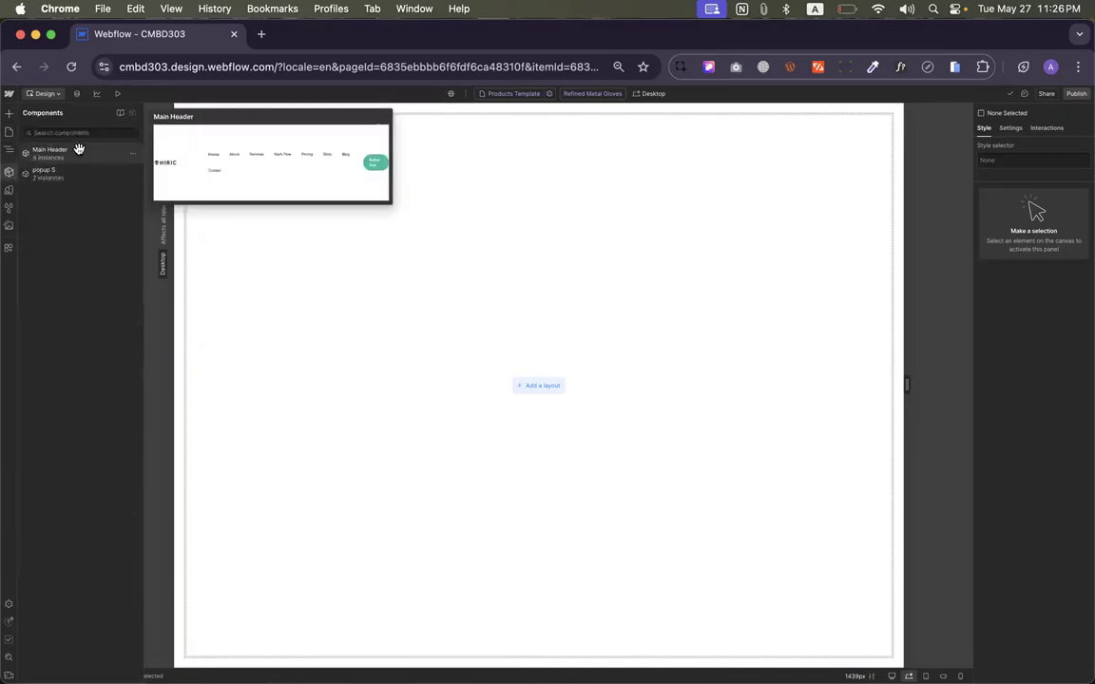
left_click(58, 155)
Add a two-cell Quick Stack below the header and a Section beneath it on the Products Template page
left_click(7, 115)
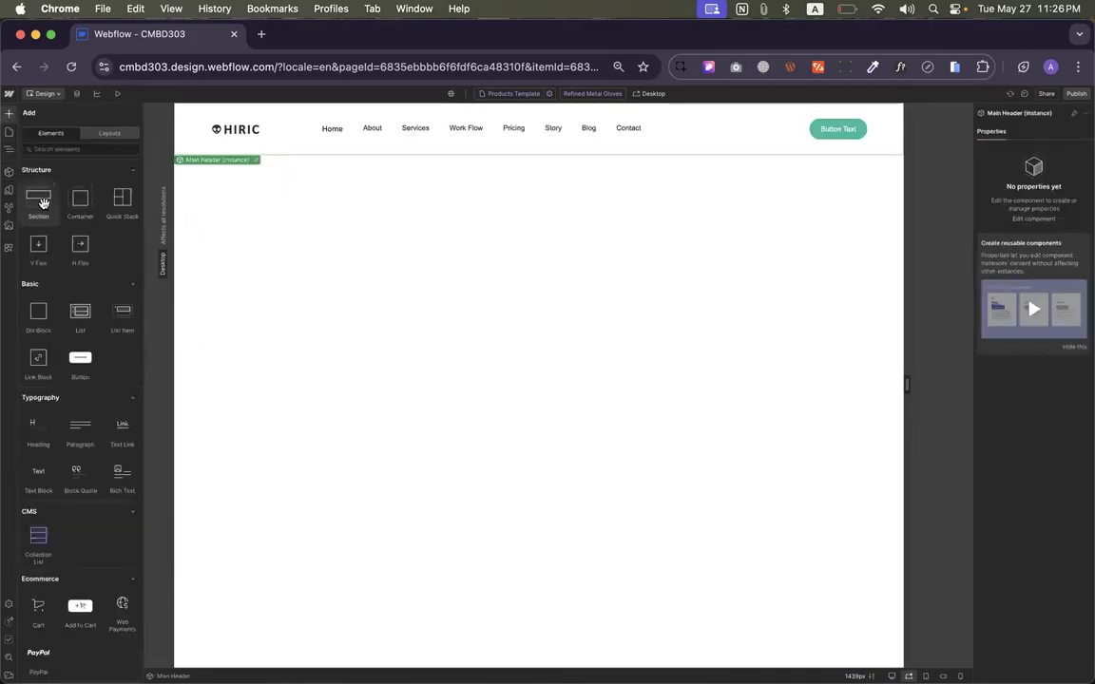
left_click_drag(120, 202, 179, 228)
left_click(8, 113)
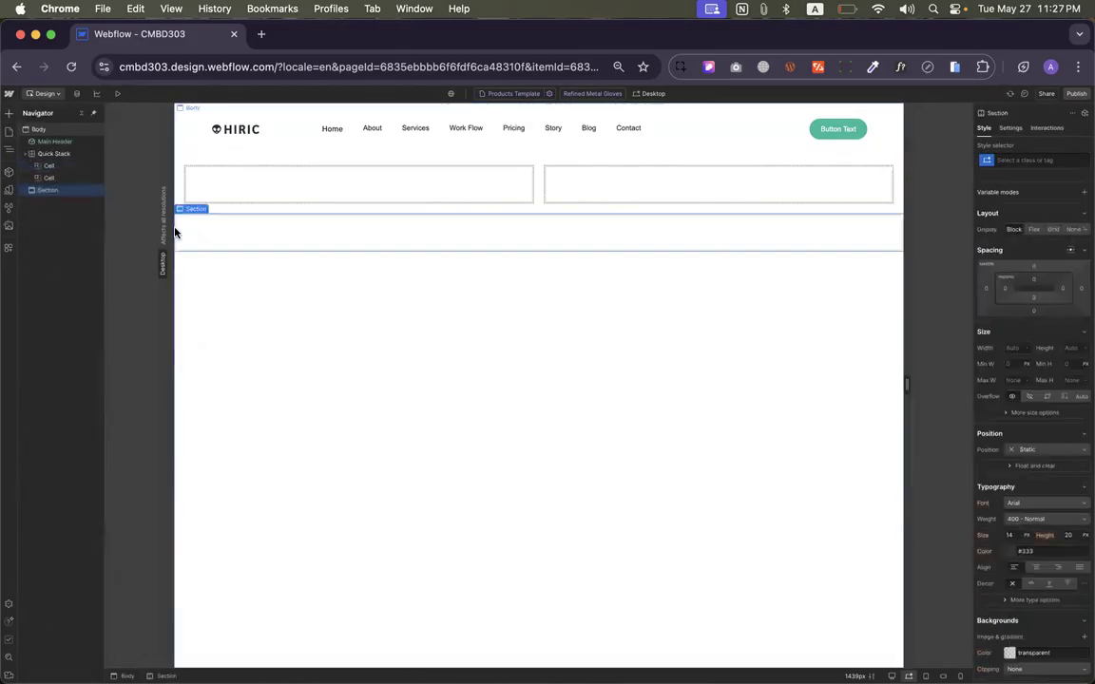
Add a Container with the "main container" class to the Section and move the Quick Stack into it
left_click(9, 113)
left_click_drag(73, 185, 219, 232)
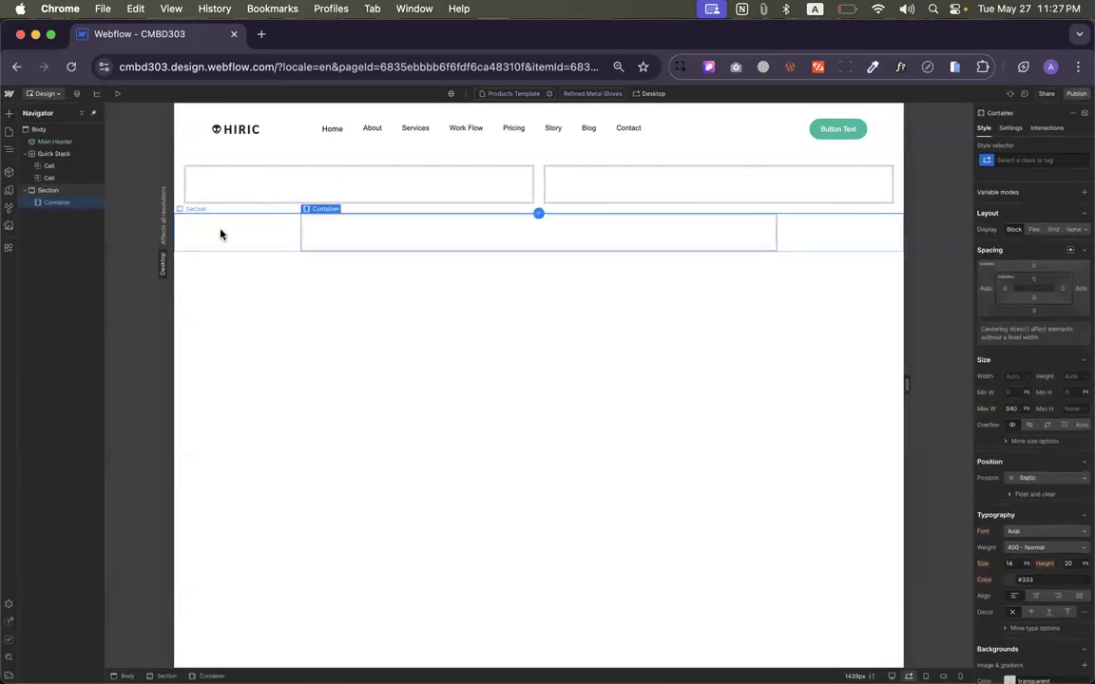
left_click(1024, 159)
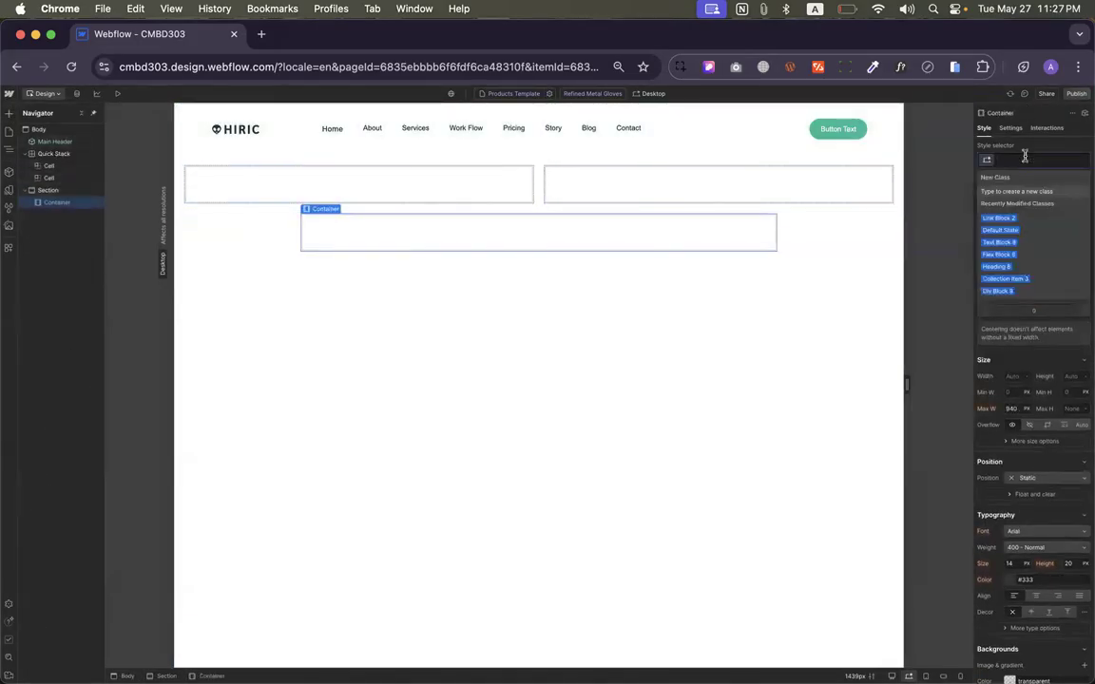
type("ma")
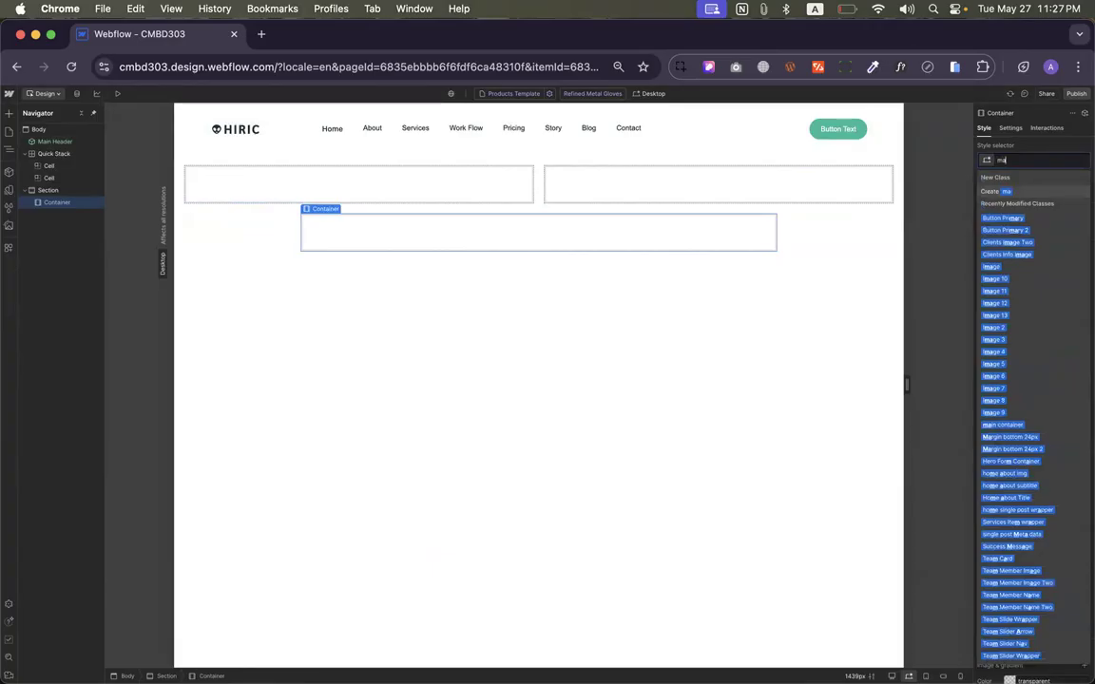
type("in")
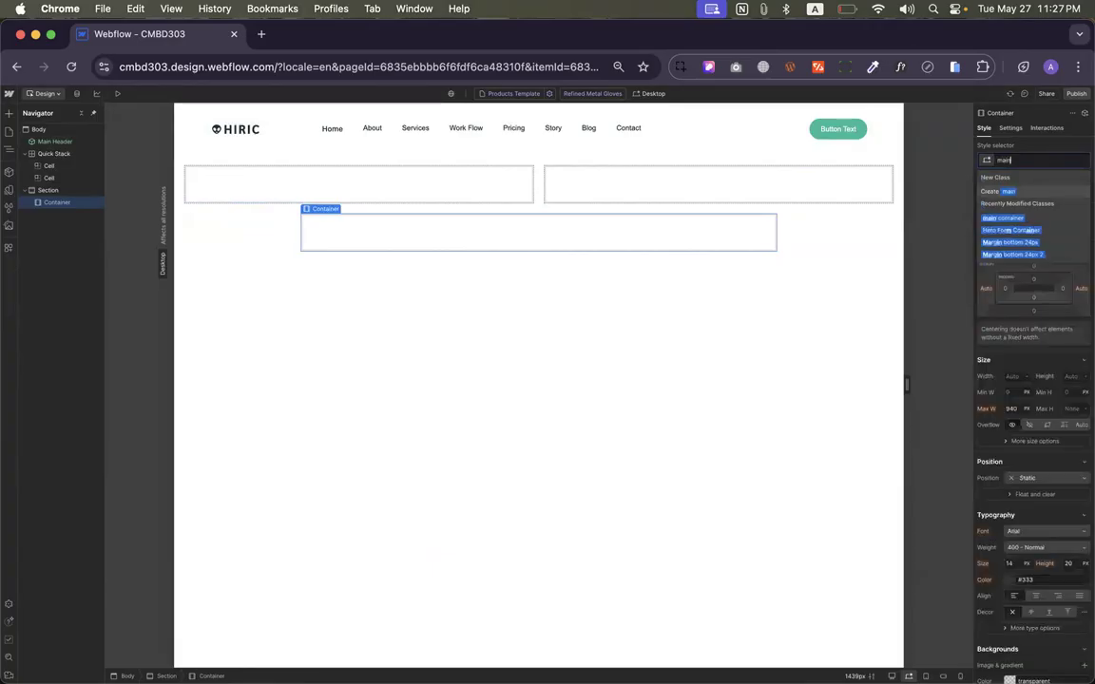
left_click(1029, 219)
left_click_drag(482, 173, 501, 188)
Add a Div Block to the Quick Stack's left cell, set its alignment to stretch and its height to 500 px
left_click(452, 188)
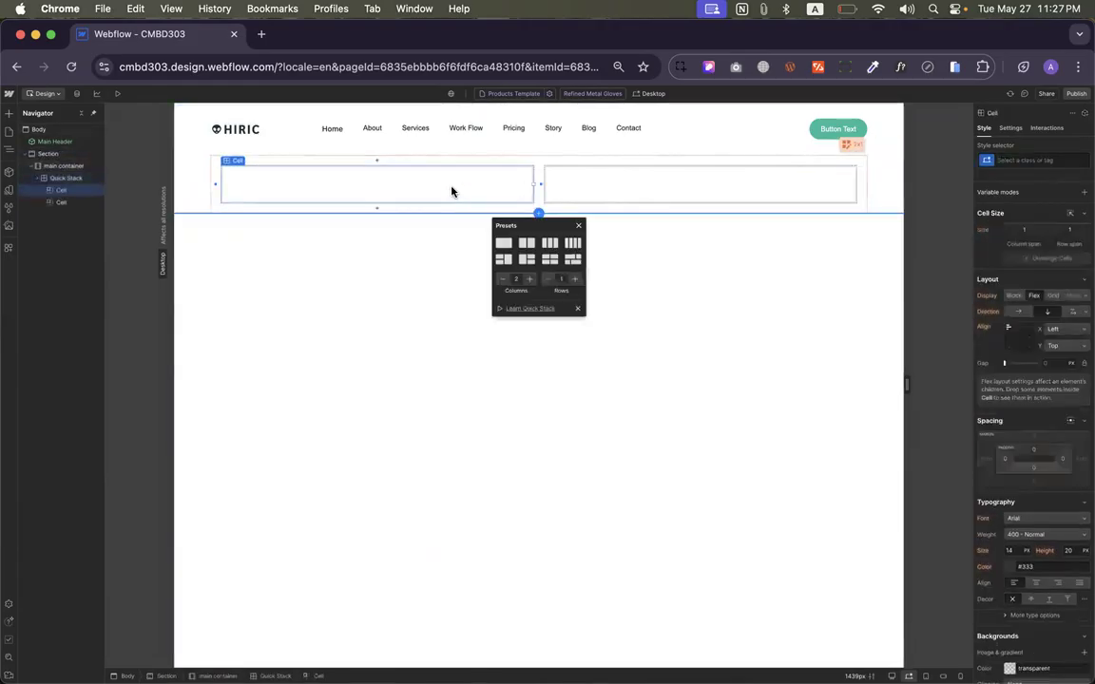
left_click(9, 113)
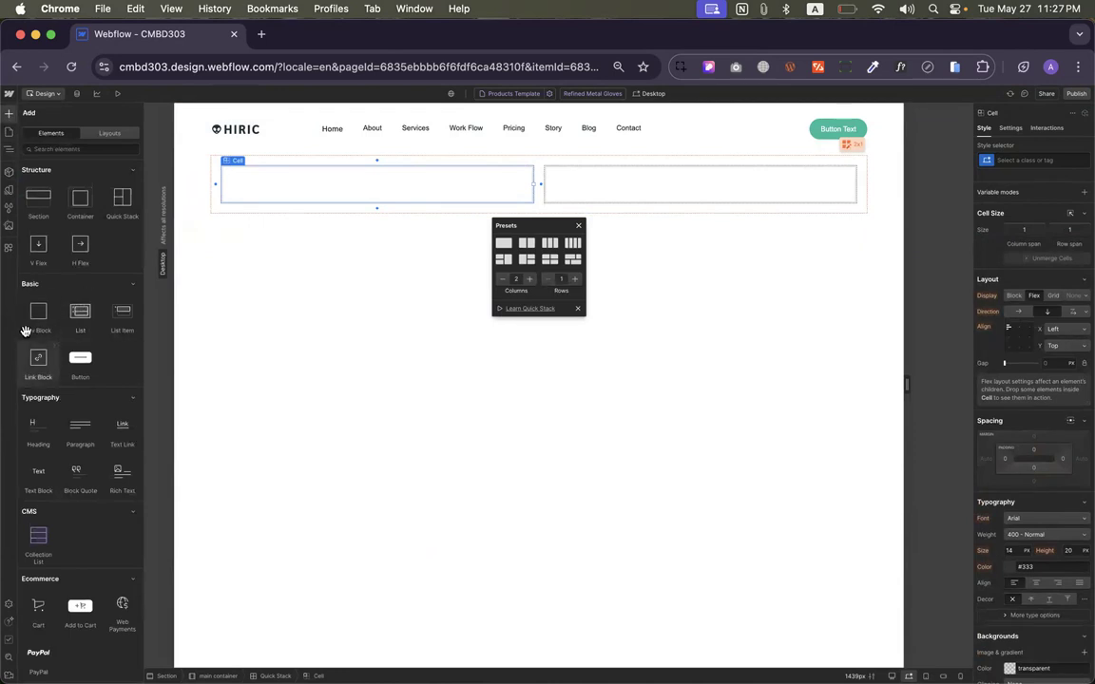
left_click_drag(38, 309, 298, 216)
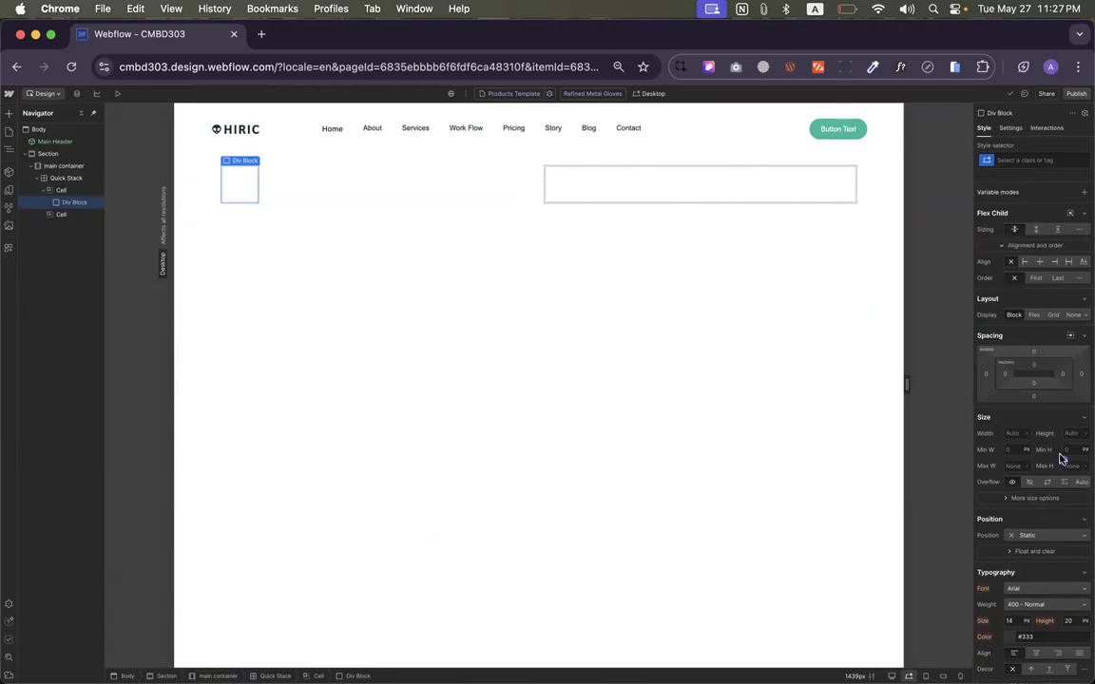
scroll(1062, 459, "down", 1)
left_click(1070, 259)
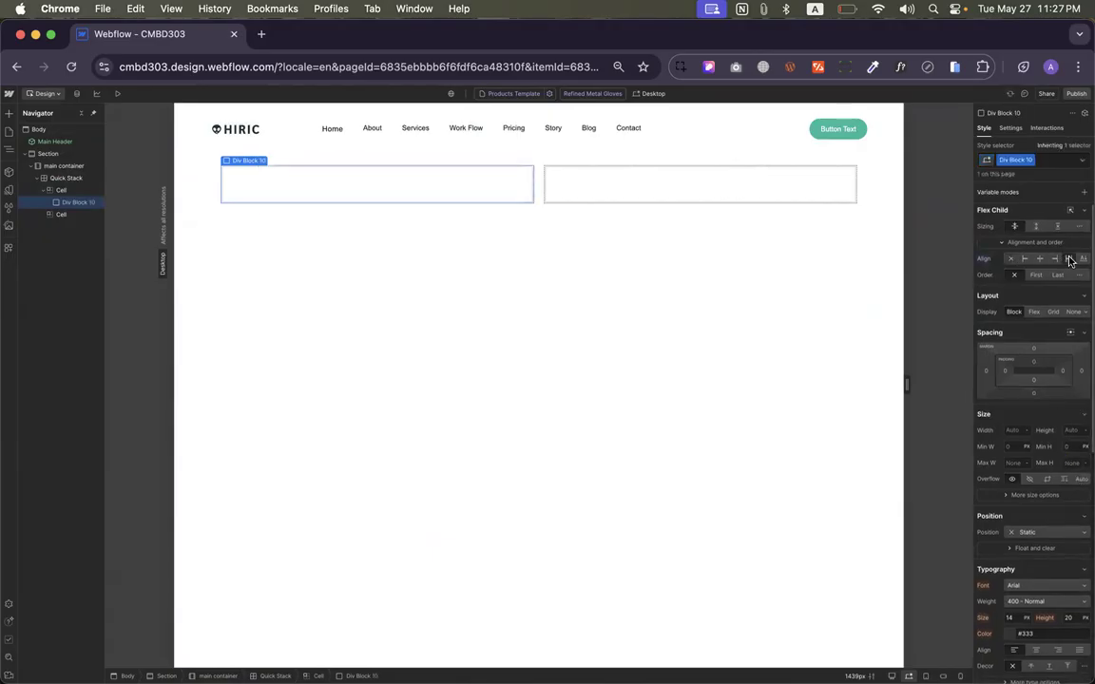
scroll(1045, 475, "down", 1)
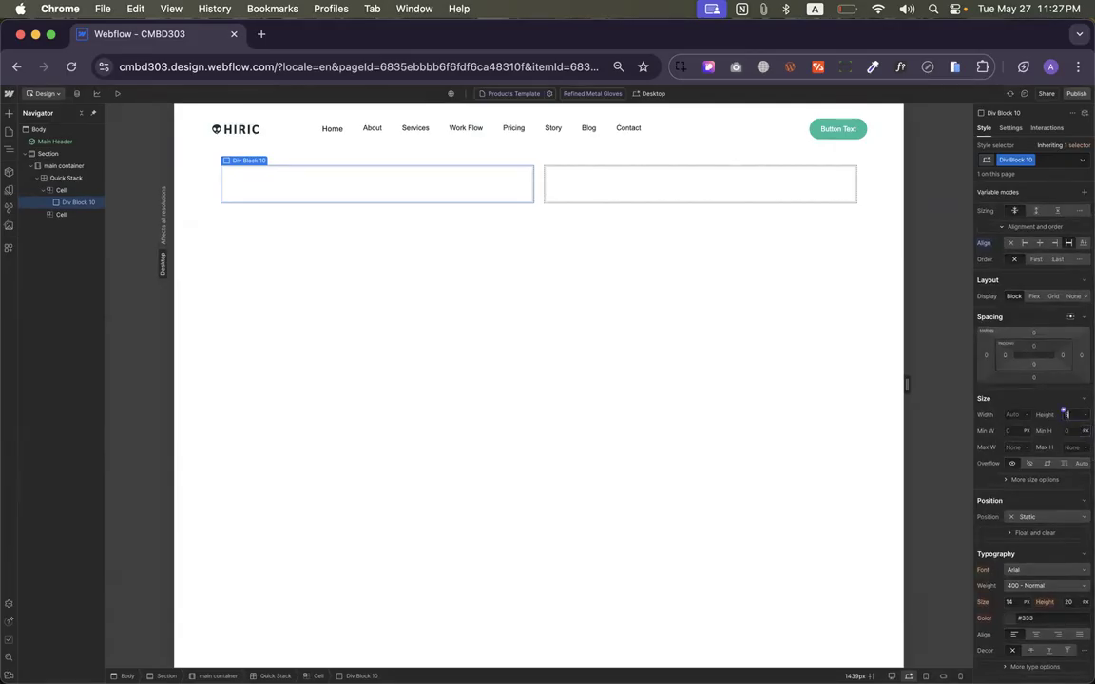
key("Return")
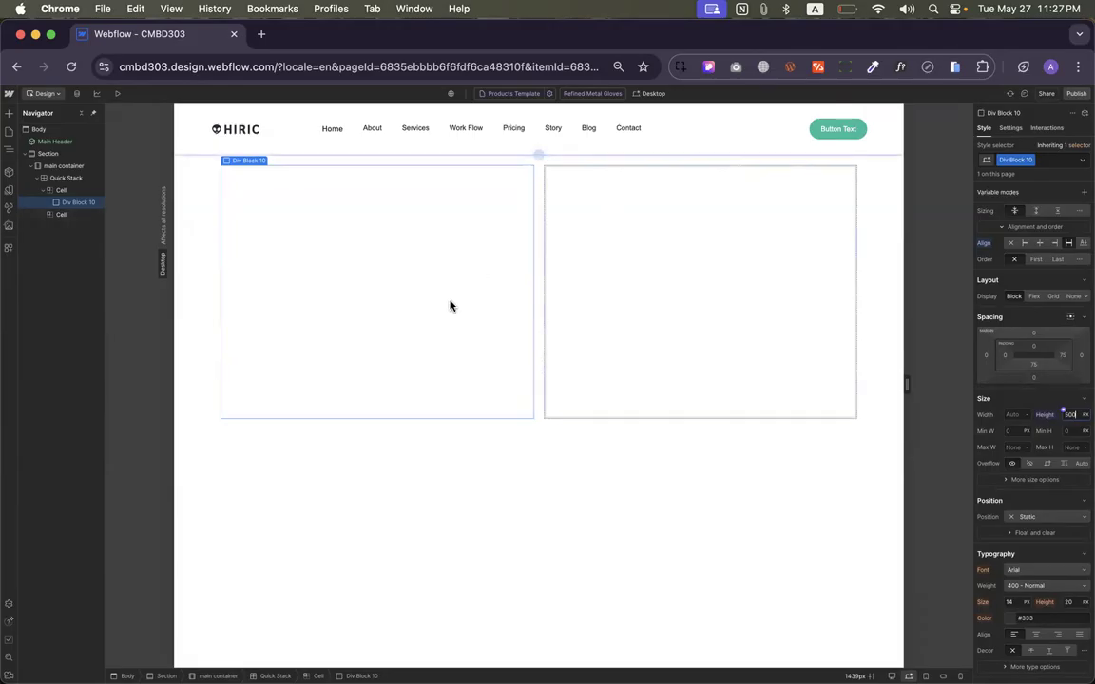
Link the Div Block's background image to the Main Image field of Products
left_click(1011, 129)
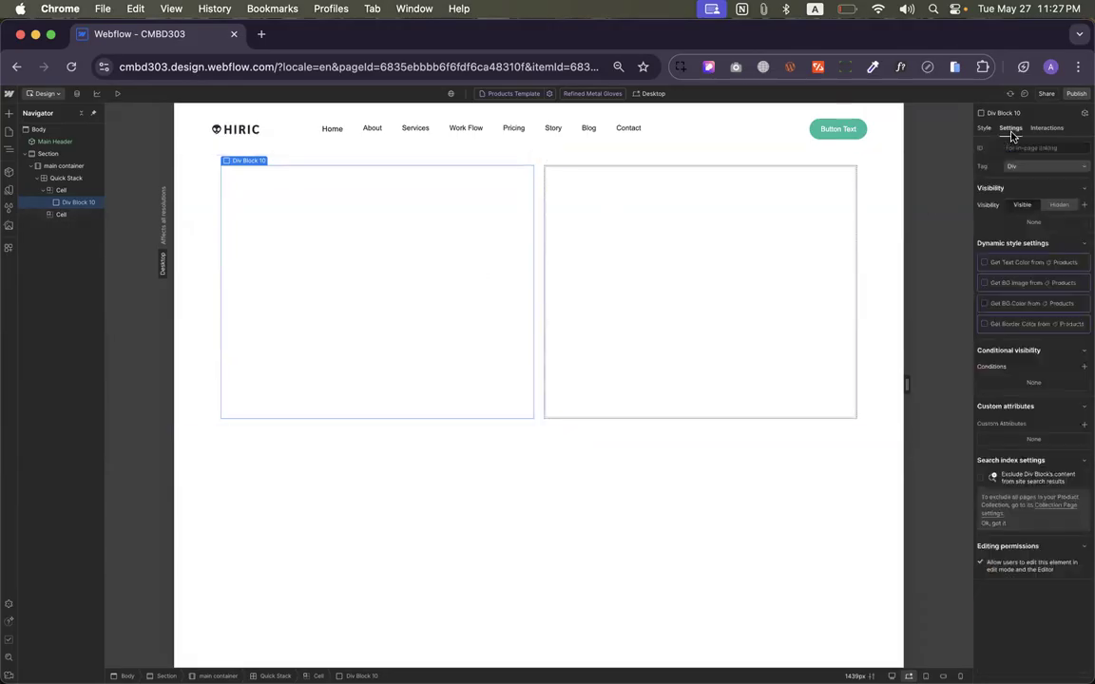
left_click(989, 285)
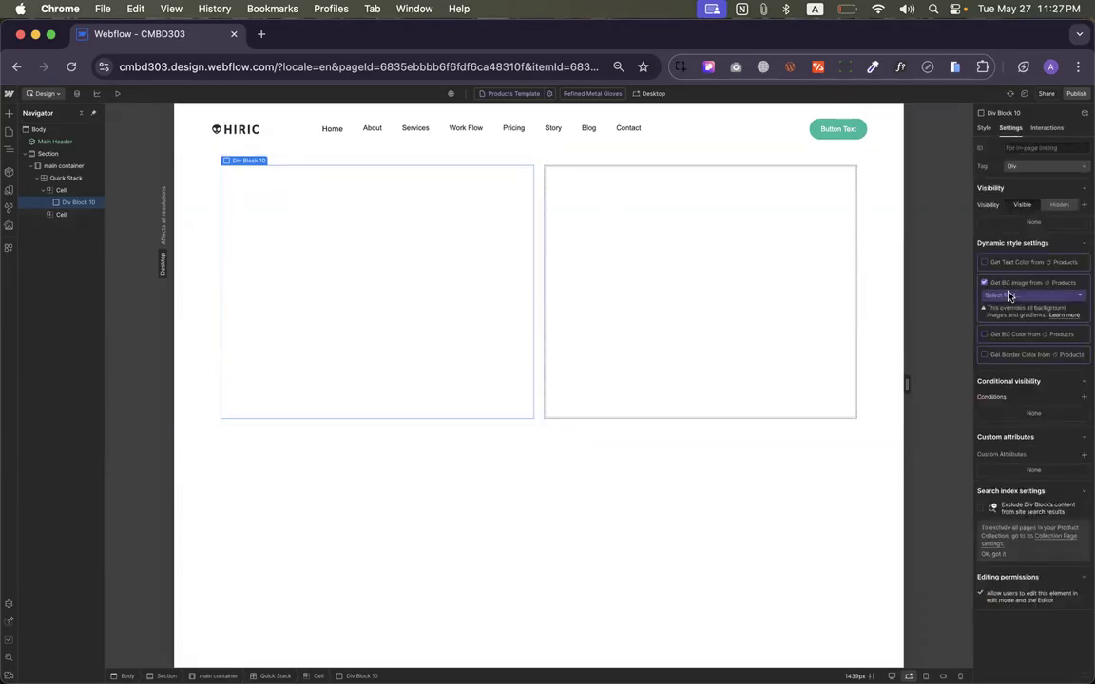
left_click(998, 295)
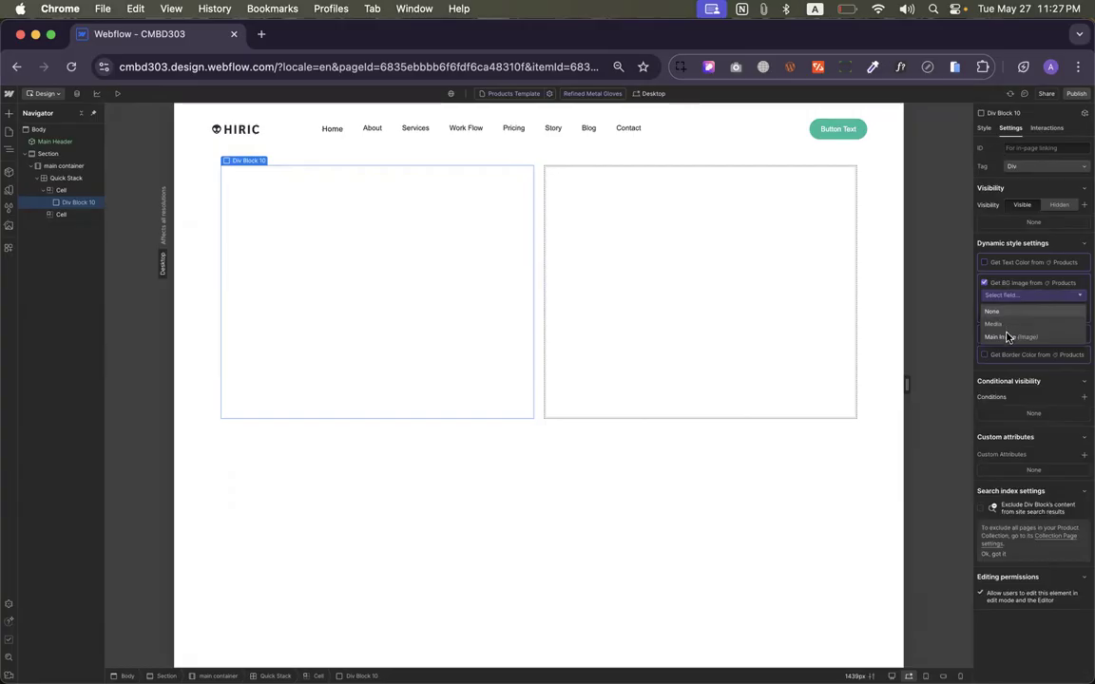
left_click(1010, 338)
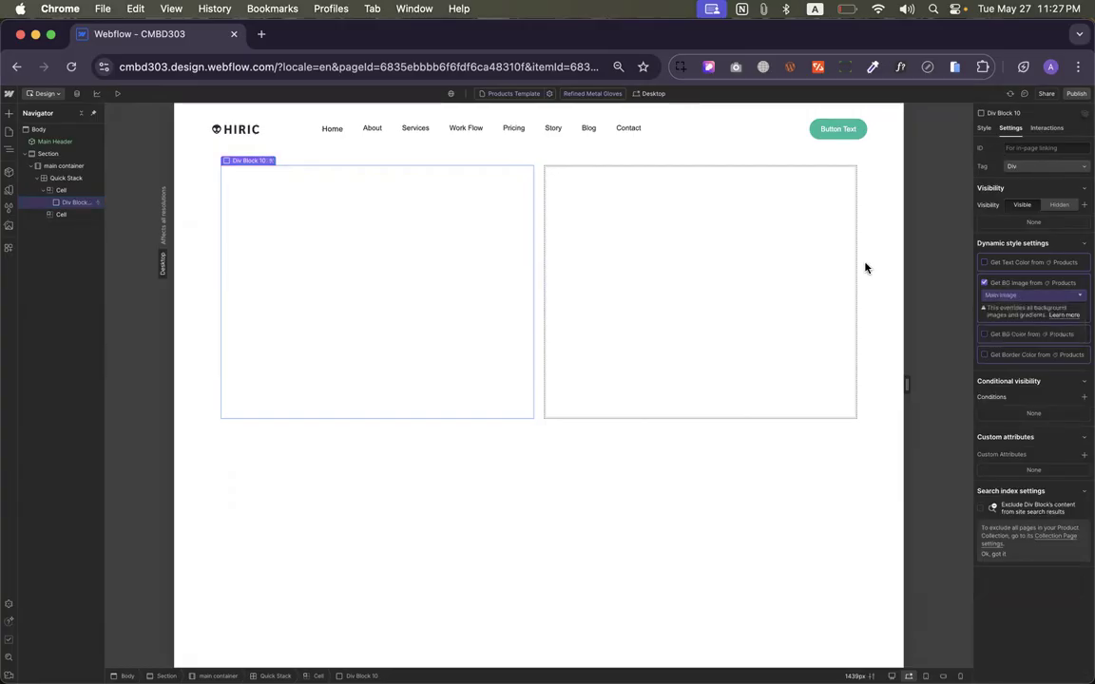
Set the Div Block's background image to Cover, centred at 50% by 50%, with no tiling
left_click(983, 128)
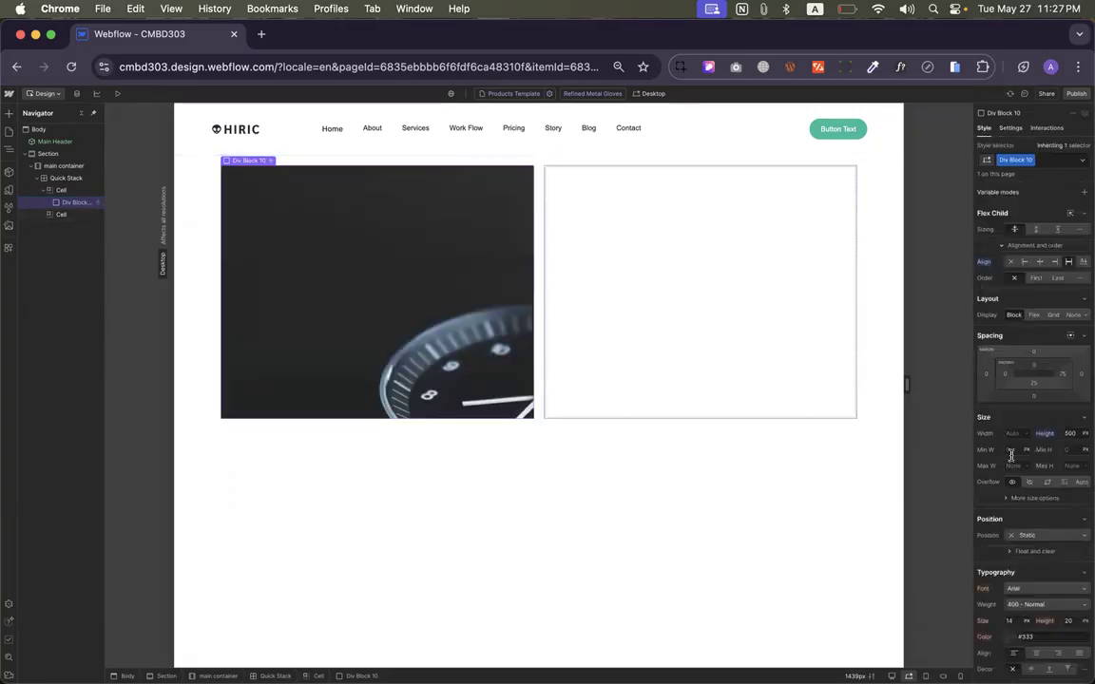
scroll(1035, 517, "down", 10)
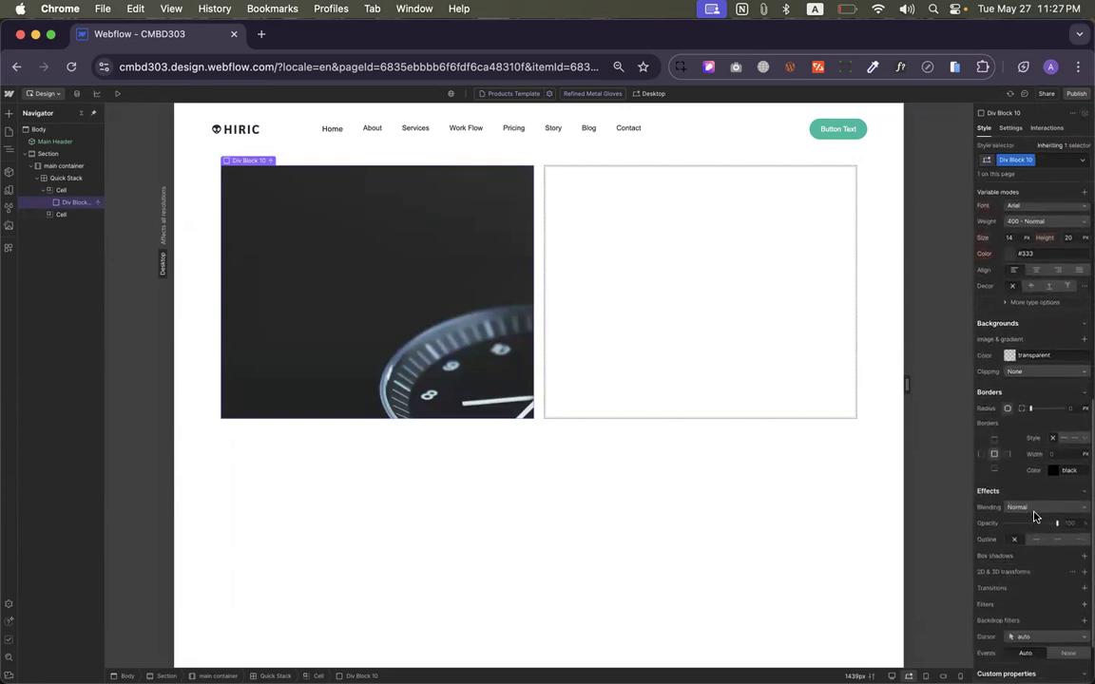
scroll(1022, 380, "down", 2)
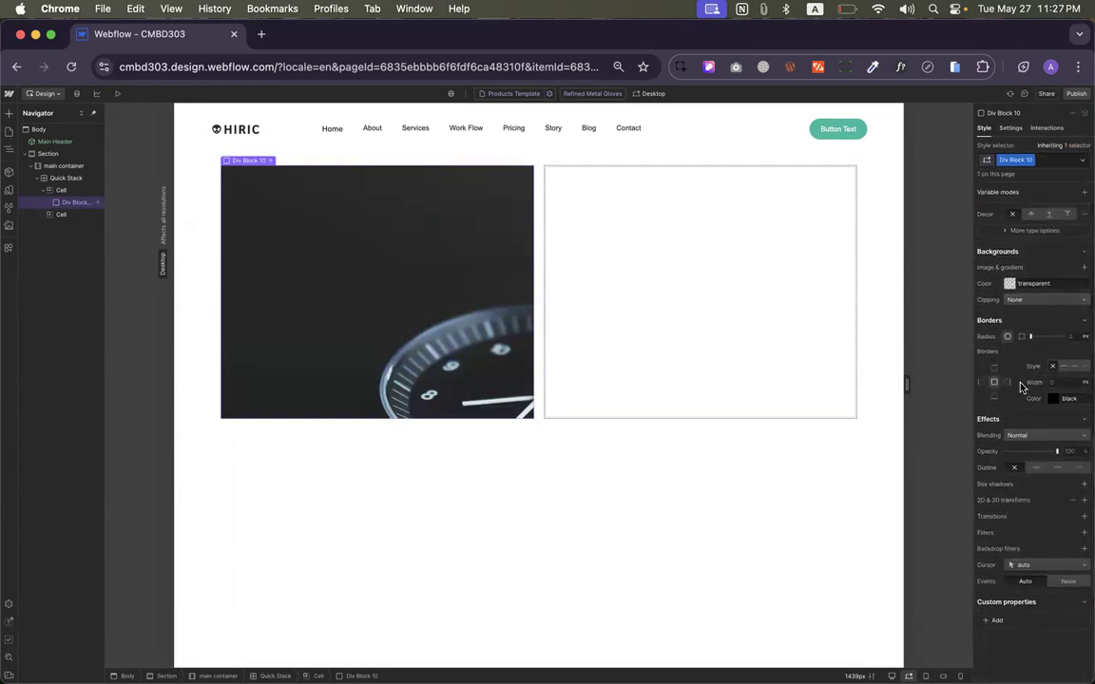
scroll(1022, 385, "up", 7)
scroll(1022, 385, "up", 5)
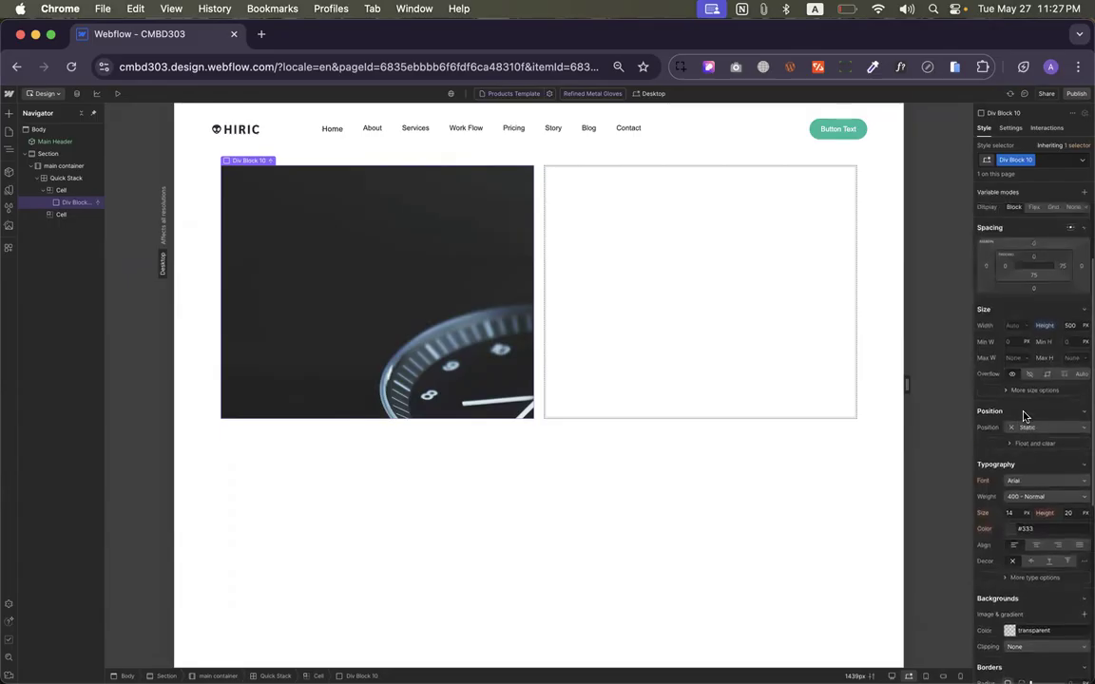
scroll(1023, 415, "down", 12)
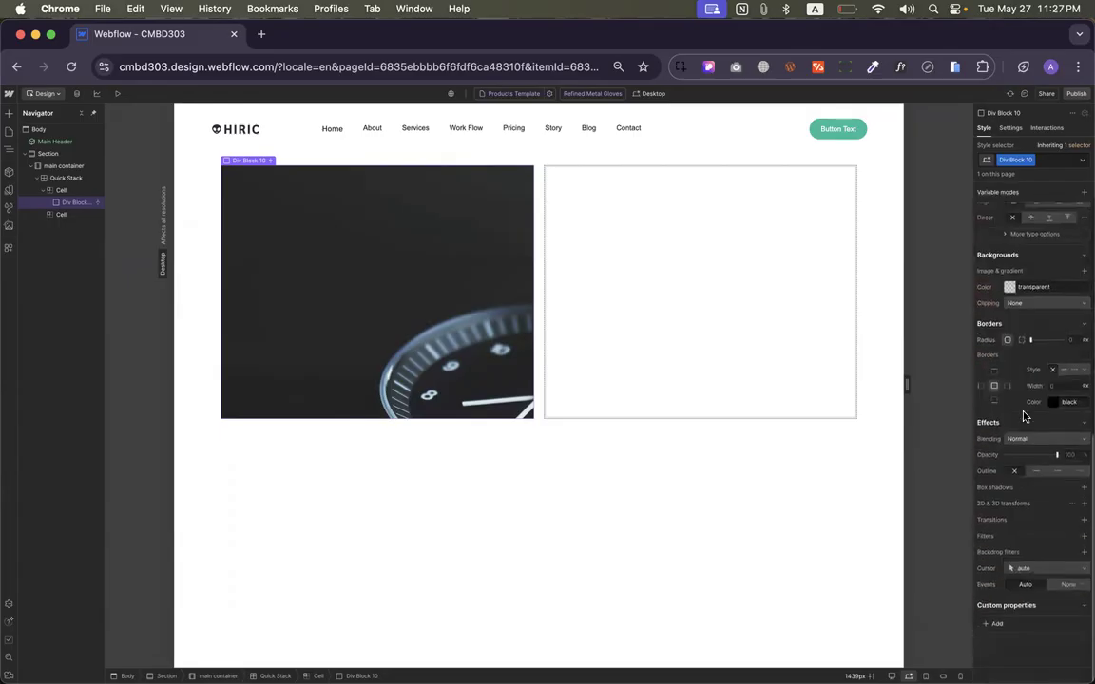
left_click(1085, 268)
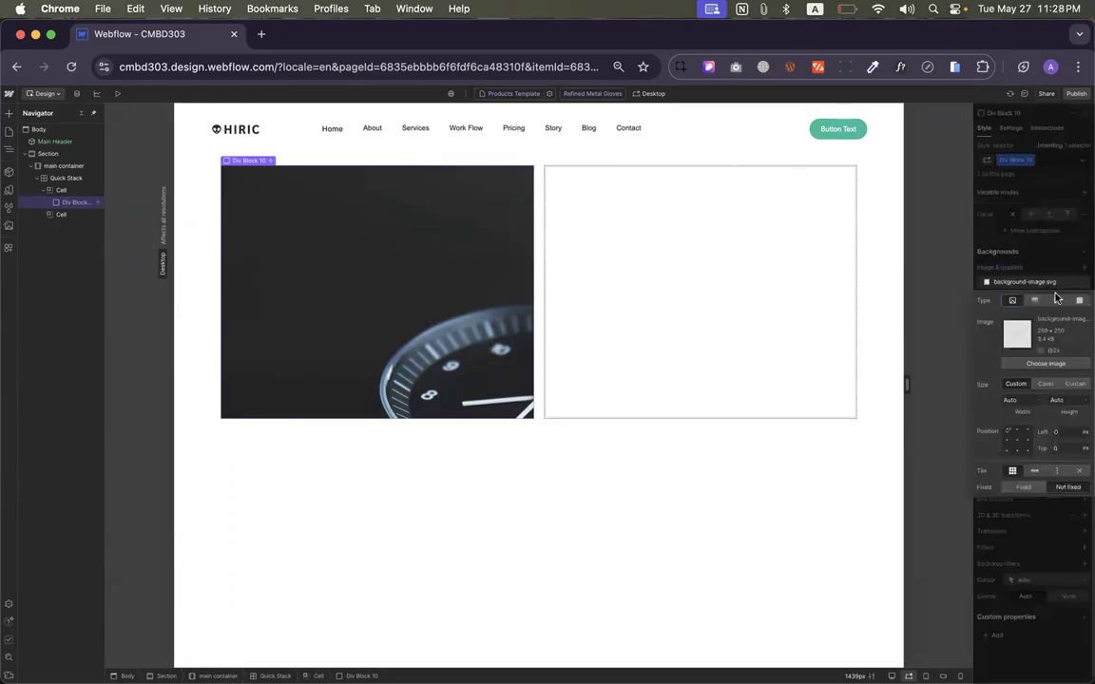
left_click(1045, 384)
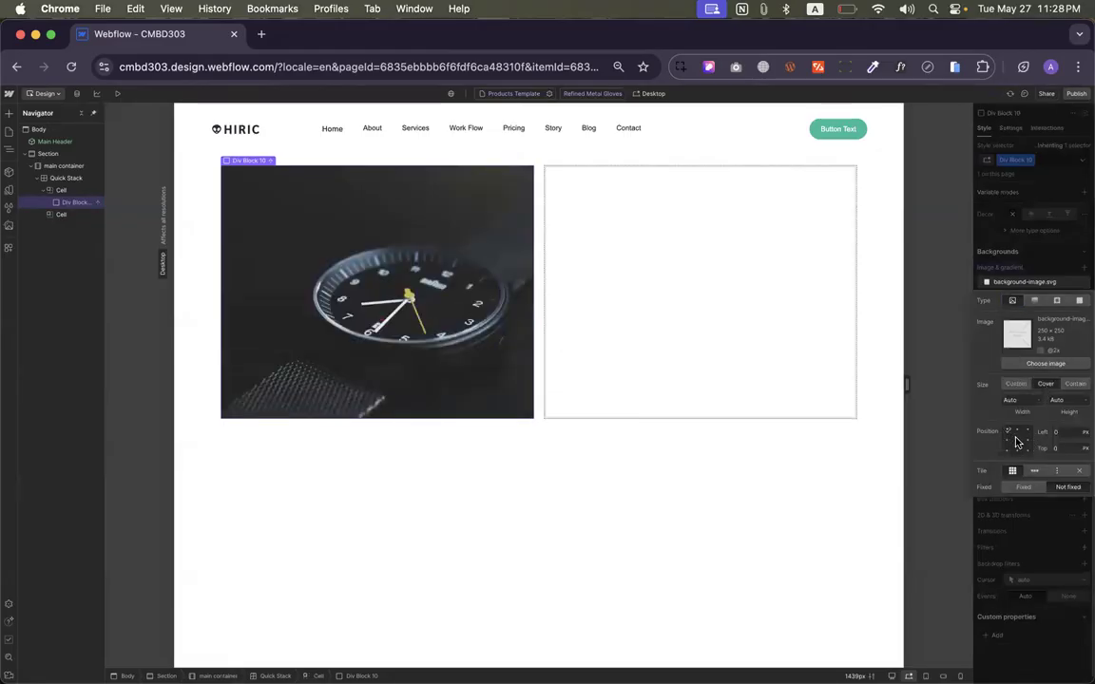
left_click(1016, 440)
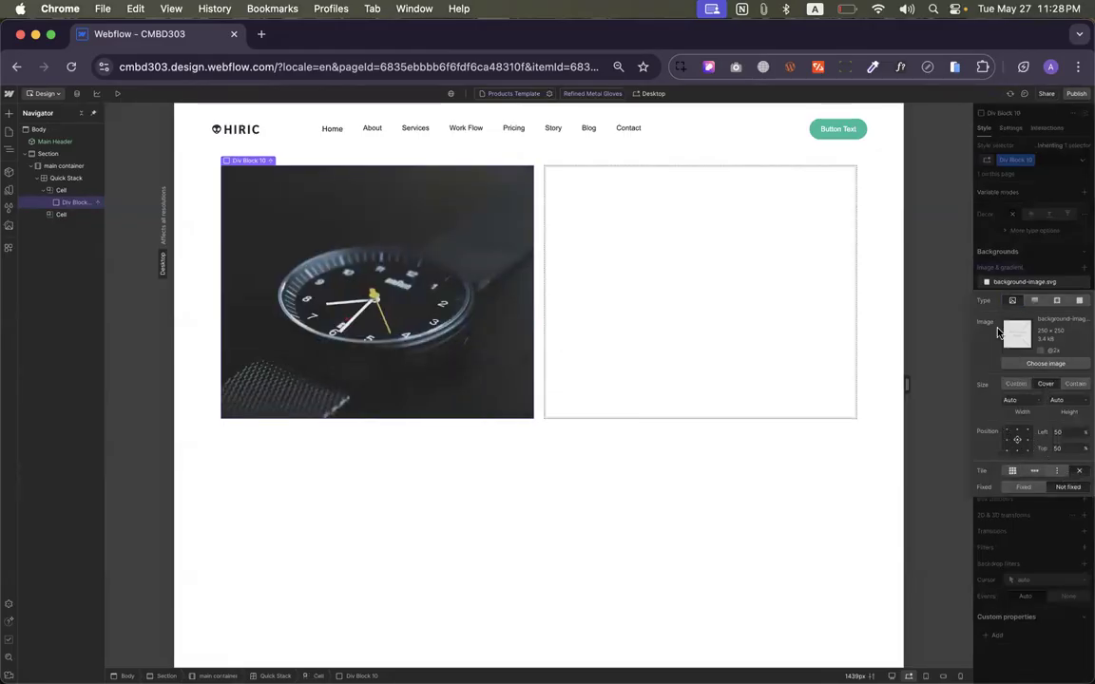
left_click(913, 228)
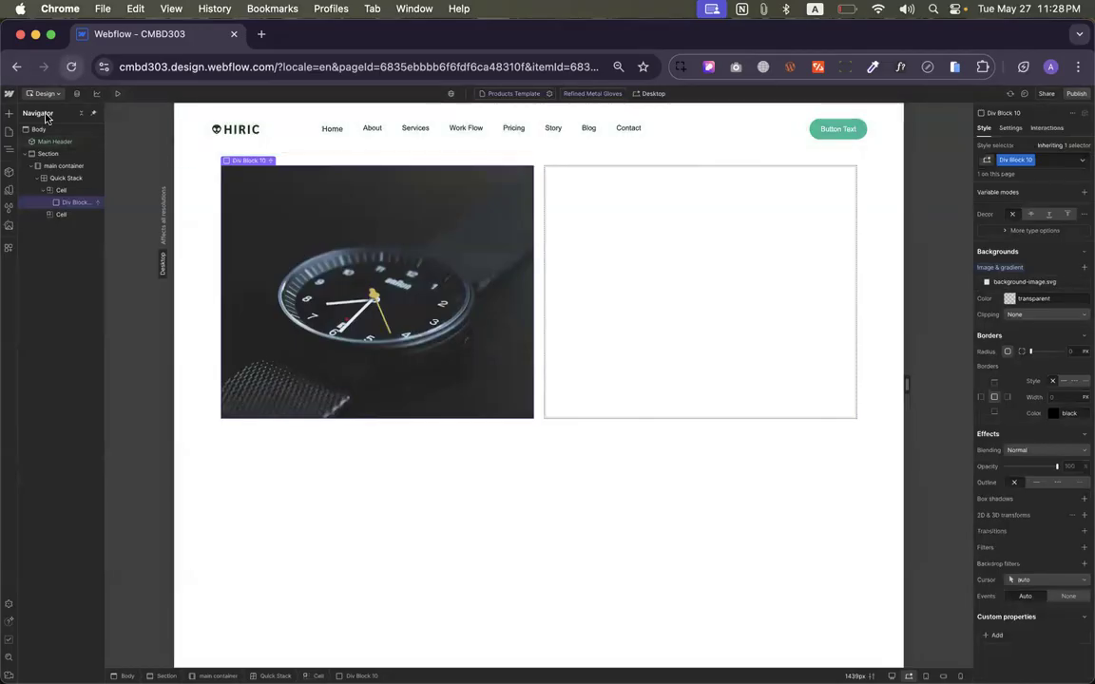
Add an Image element to the Quick Stack's right cell and link it to the Main Image field of Products
left_click(6, 116)
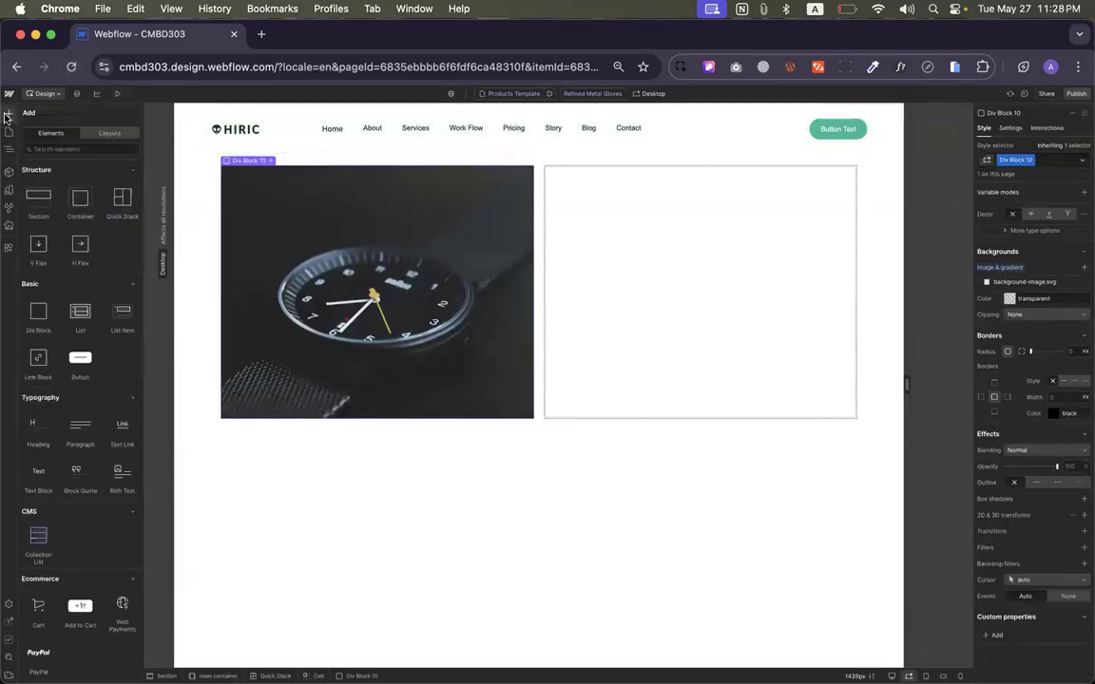
scroll(74, 461, "down", 5)
scroll(73, 461, "down", 3)
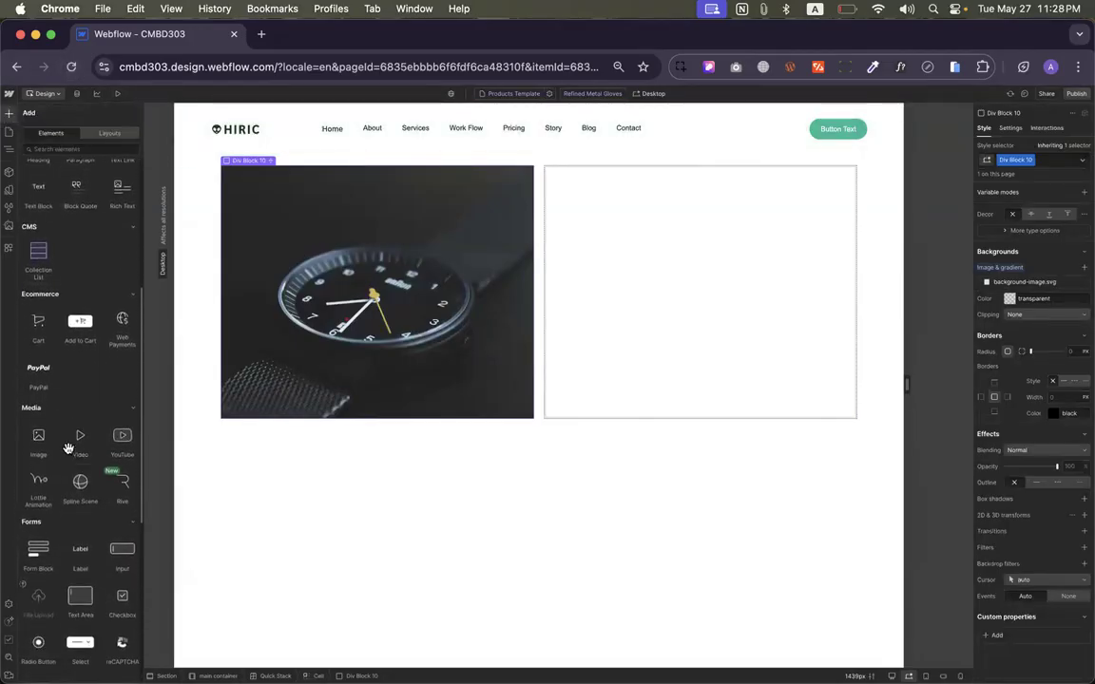
left_click_drag(39, 400, 525, 307)
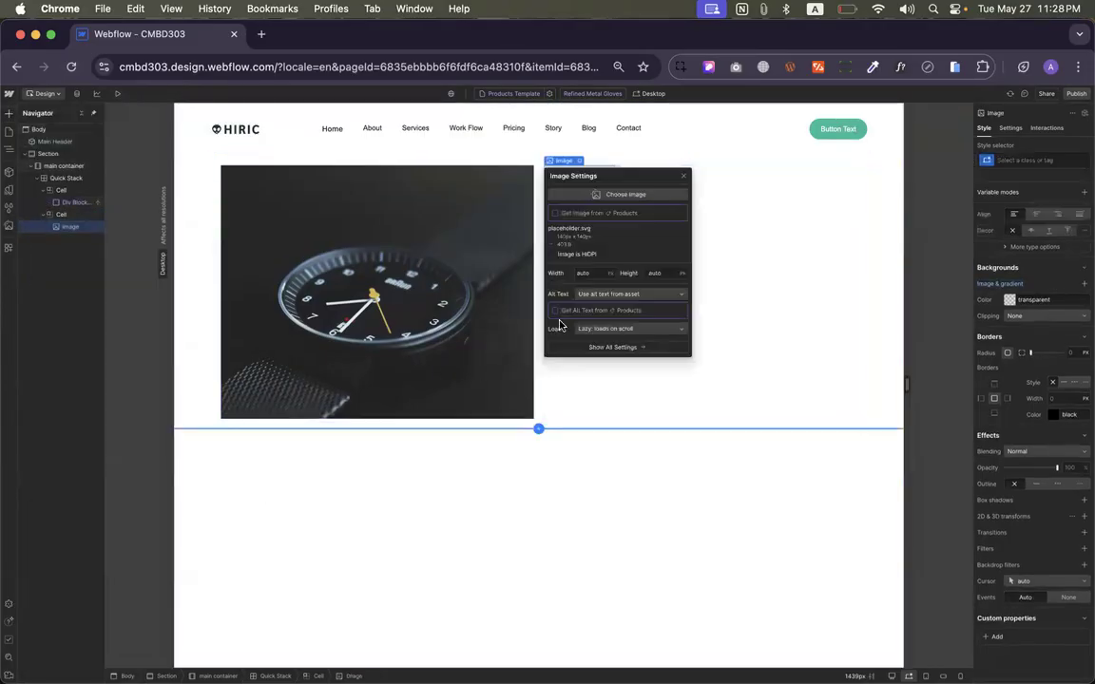
left_click(585, 215)
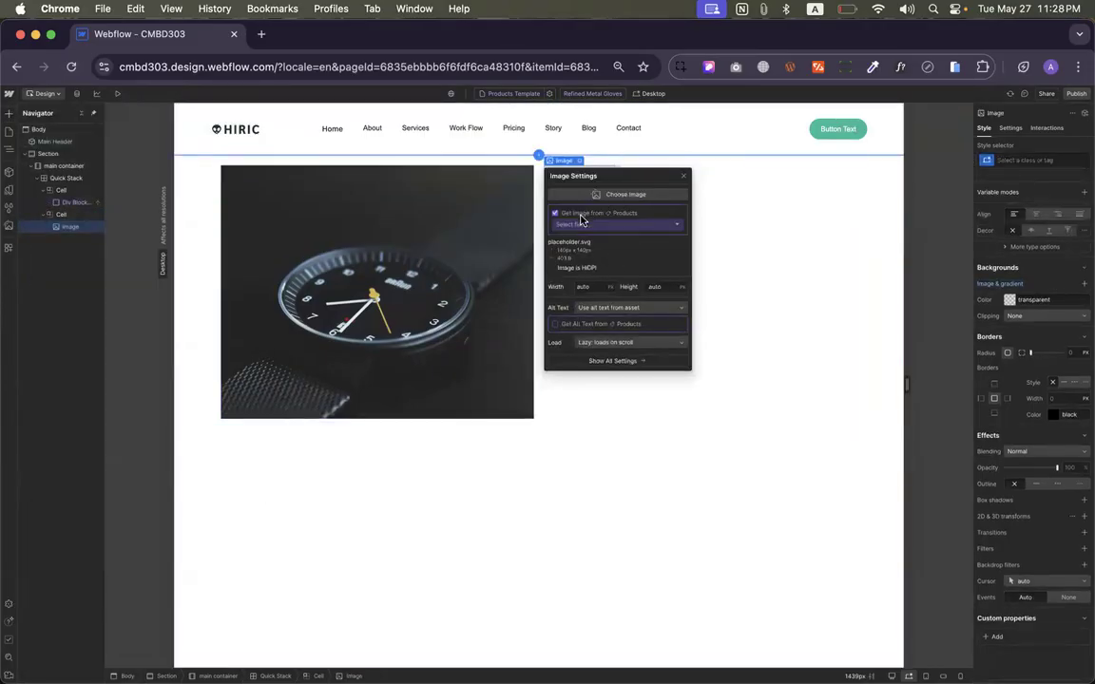
left_click(584, 224)
left_click(588, 268)
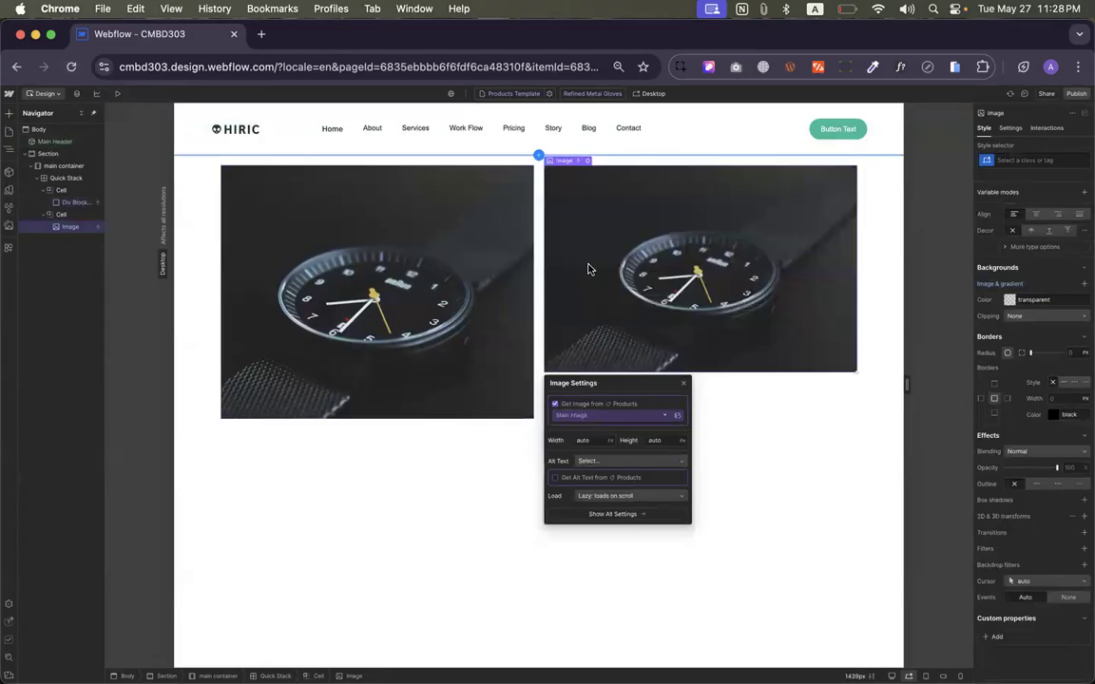
left_click_drag(603, 379, 470, 322)
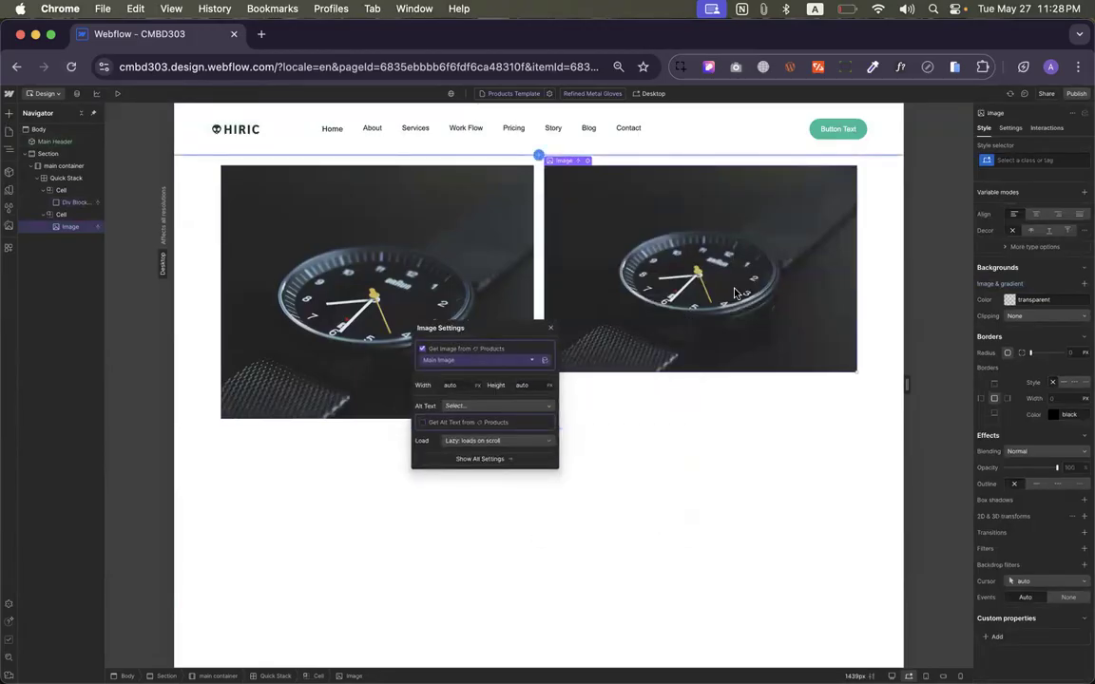
left_click(550, 329)
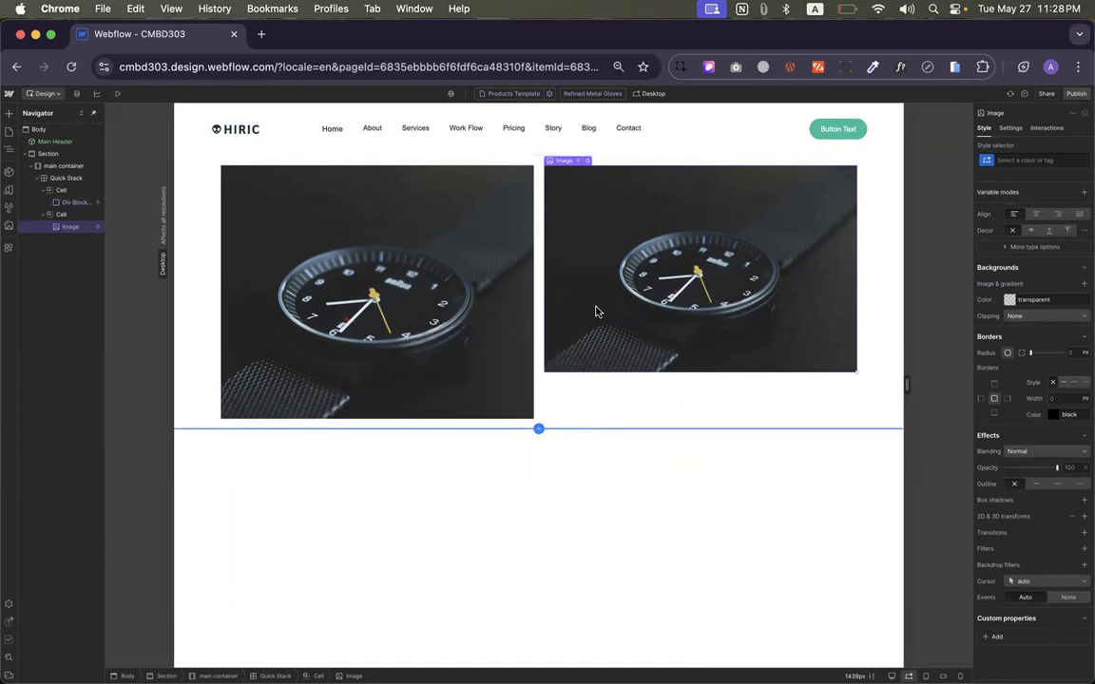
Replace the left cell's Div Block with the Image from the right cell and centre the left cell's content vertically
left_click(439, 323)
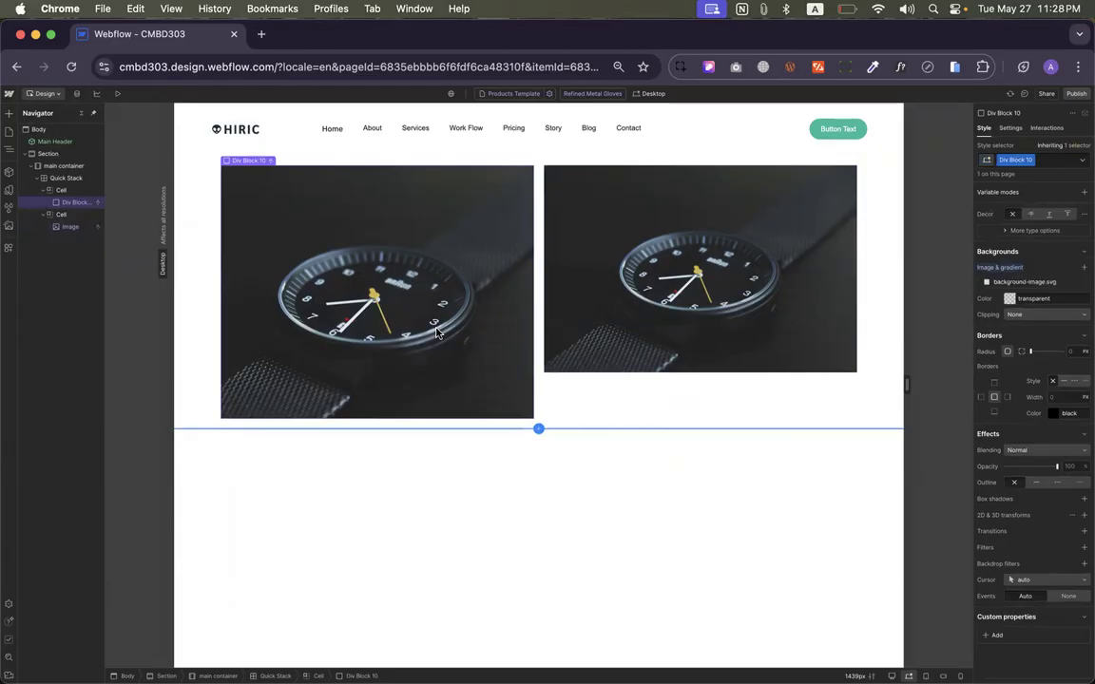
key("BackSpace")
left_click_drag(646, 266, 465, 259)
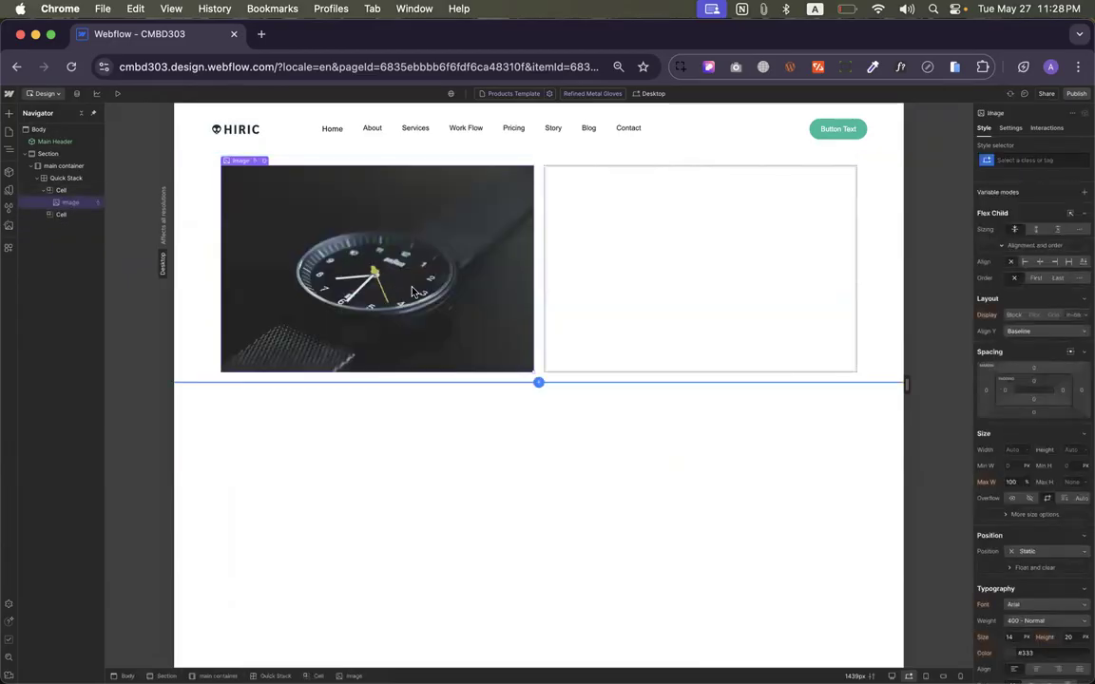
left_click(90, 191)
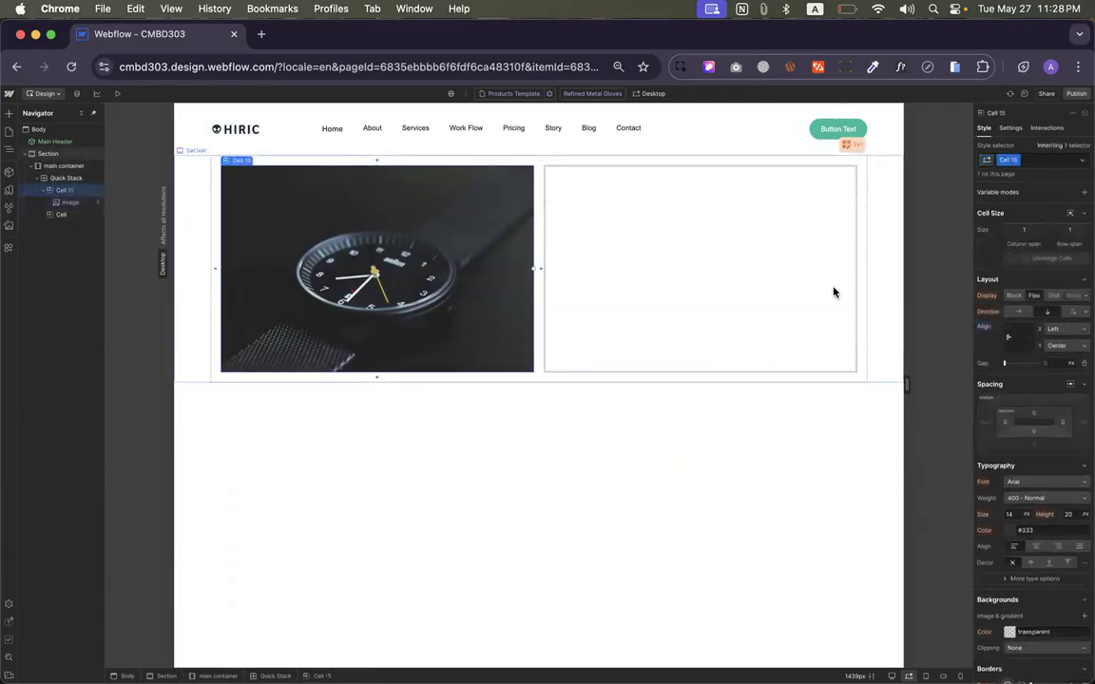
Add an H1 Heading to the Quick Stack's empty right cell
left_click(689, 264)
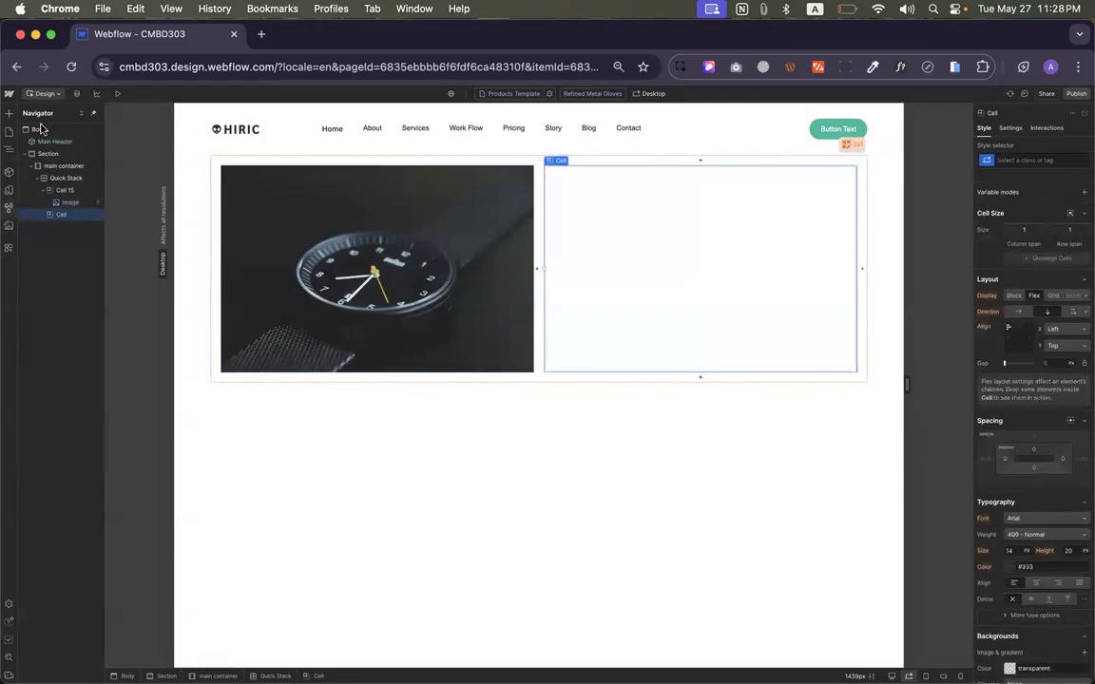
left_click(8, 112)
left_click_drag(38, 427, 573, 213)
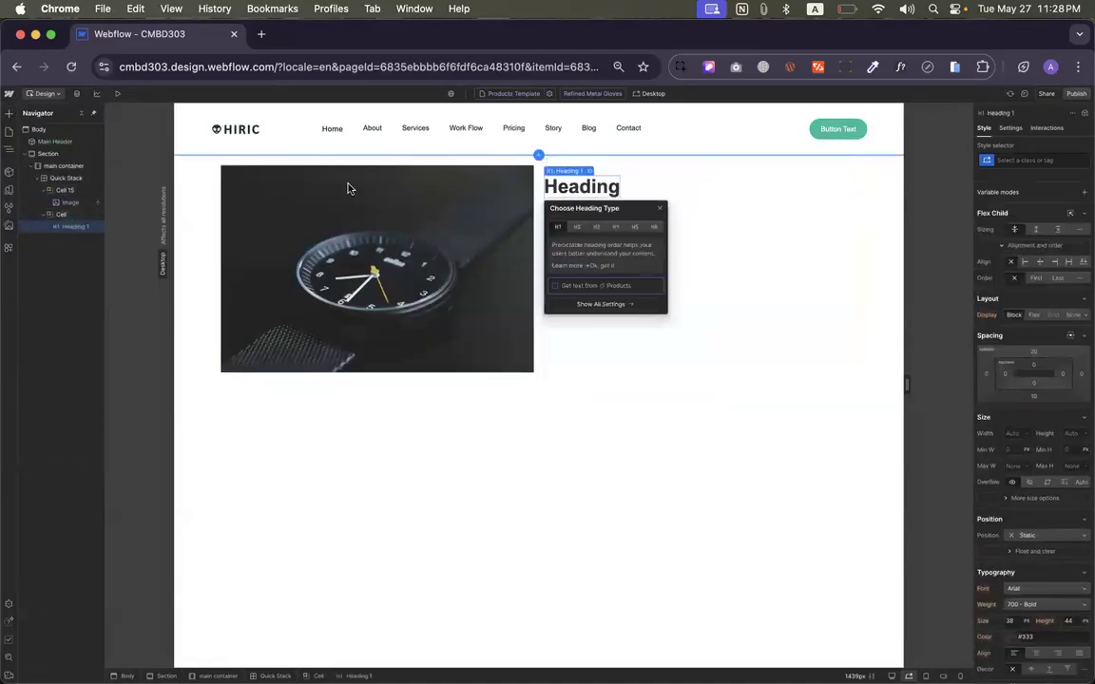
Link the H1 Heading's text to the Name field of Products
left_click(569, 285)
left_click(579, 304)
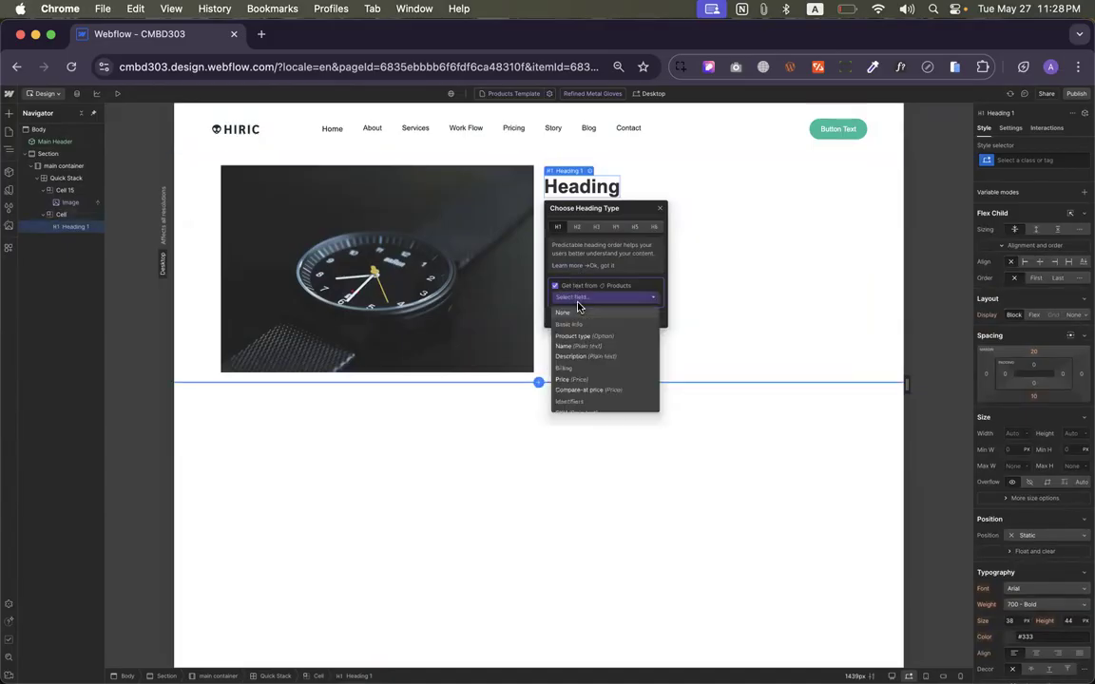
left_click(573, 337)
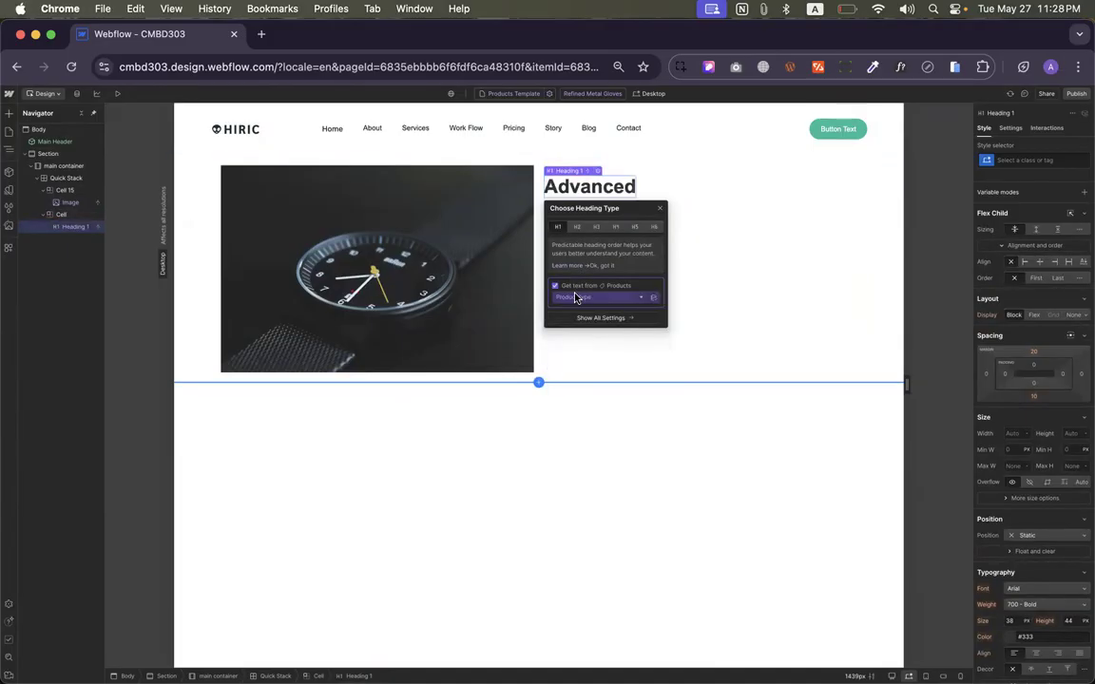
left_click(575, 299)
left_click(575, 346)
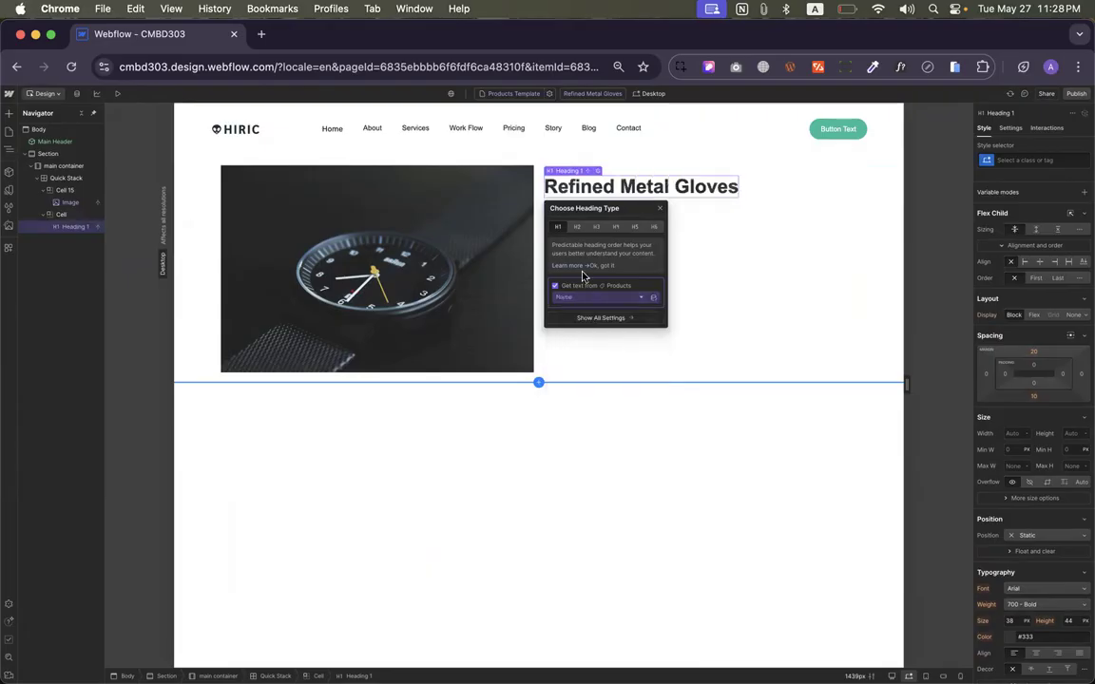
left_click(659, 211)
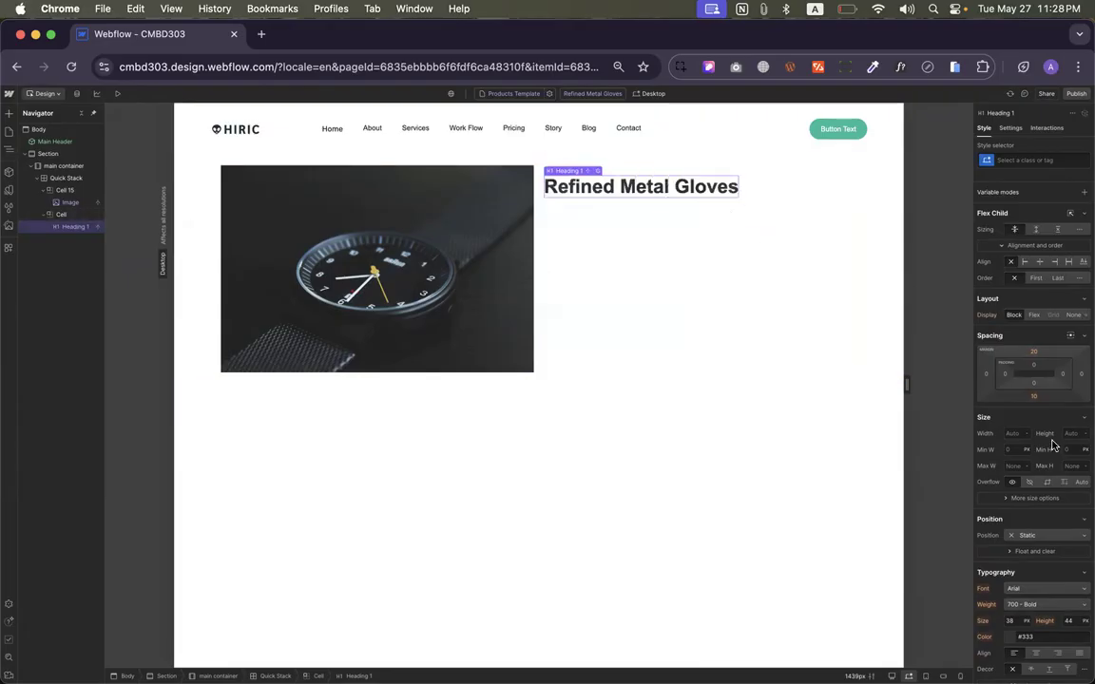
Add a Paragraph below the heading in the right cell and link its text to the Description field of Products
left_click(9, 112)
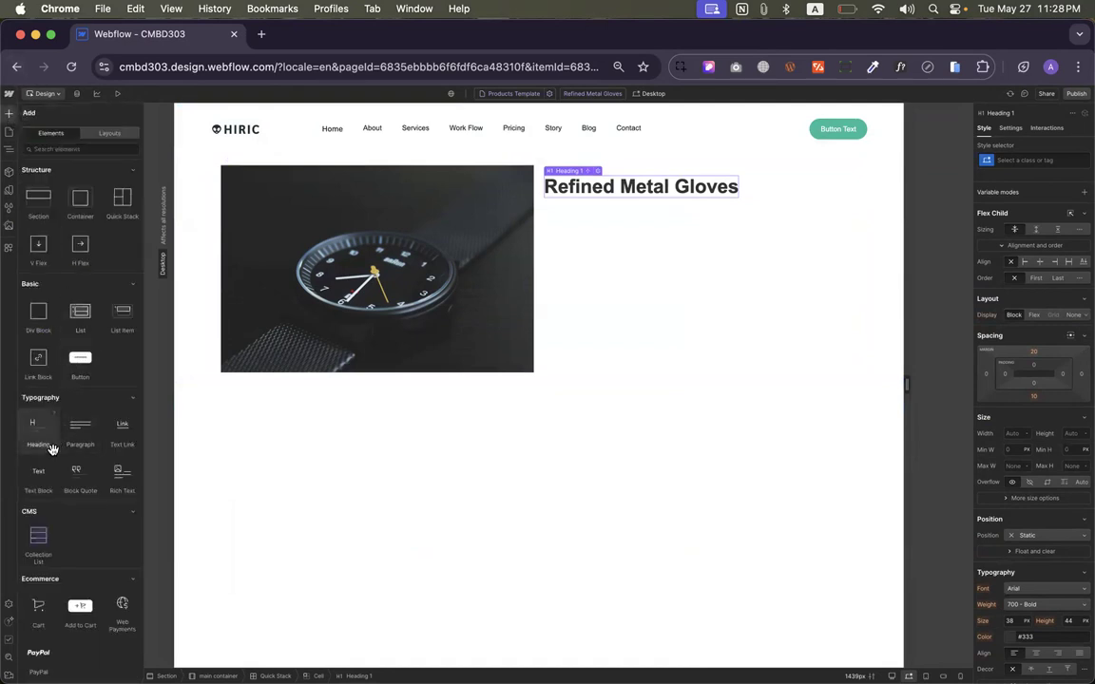
left_click_drag(76, 427, 650, 241)
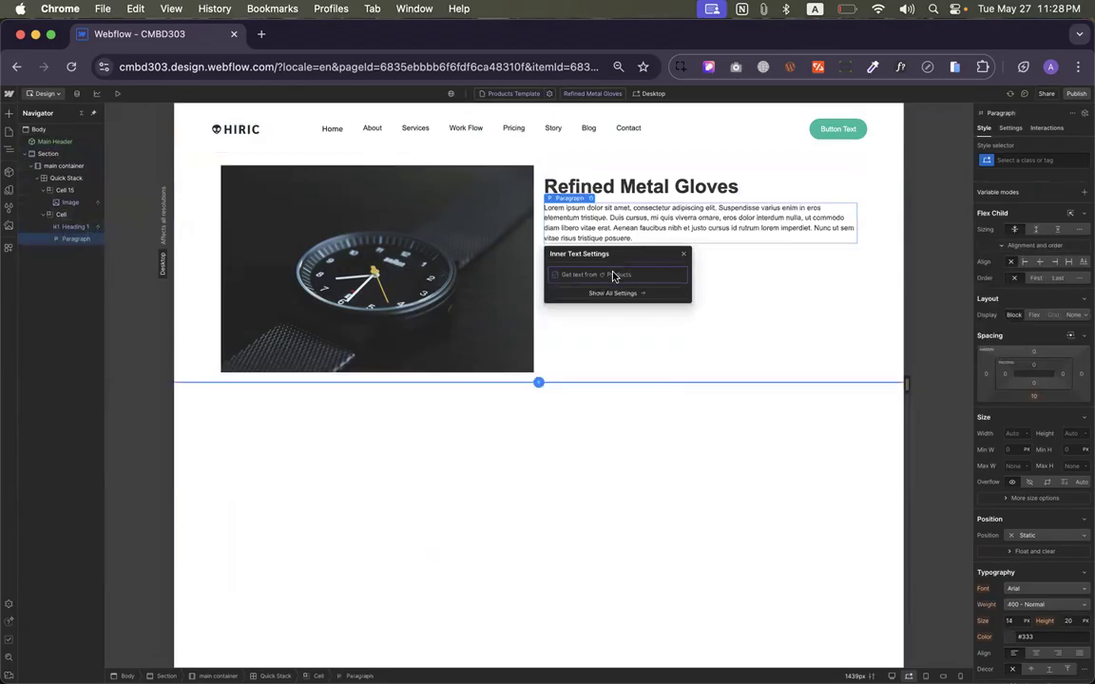
left_click(616, 275)
left_click(609, 287)
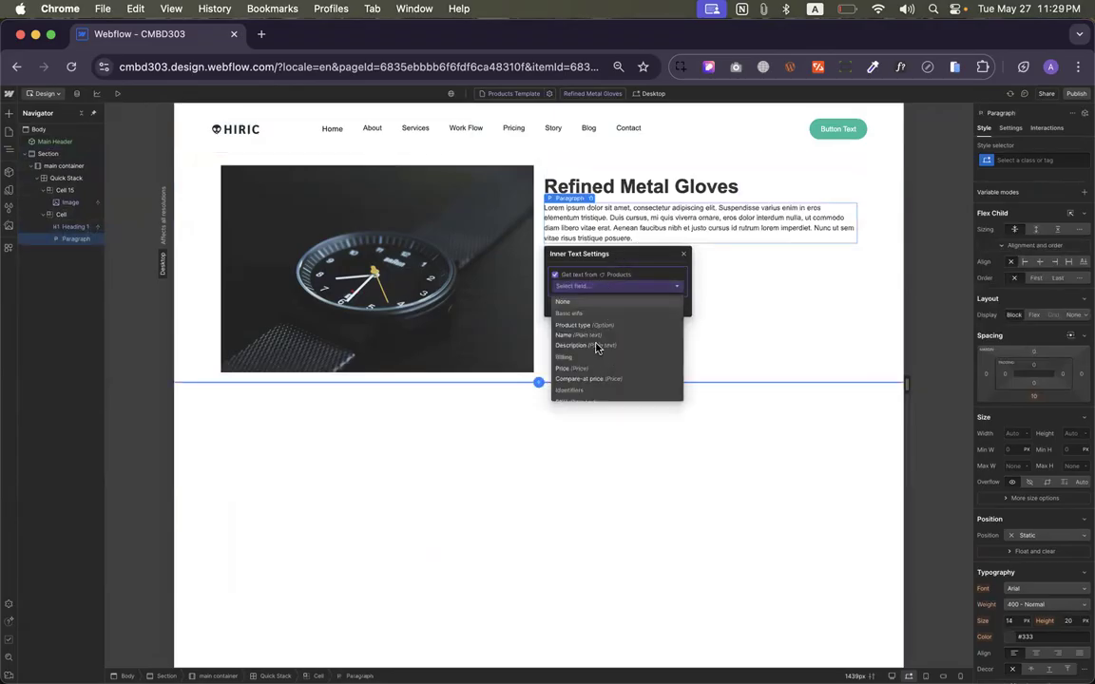
left_click(596, 348)
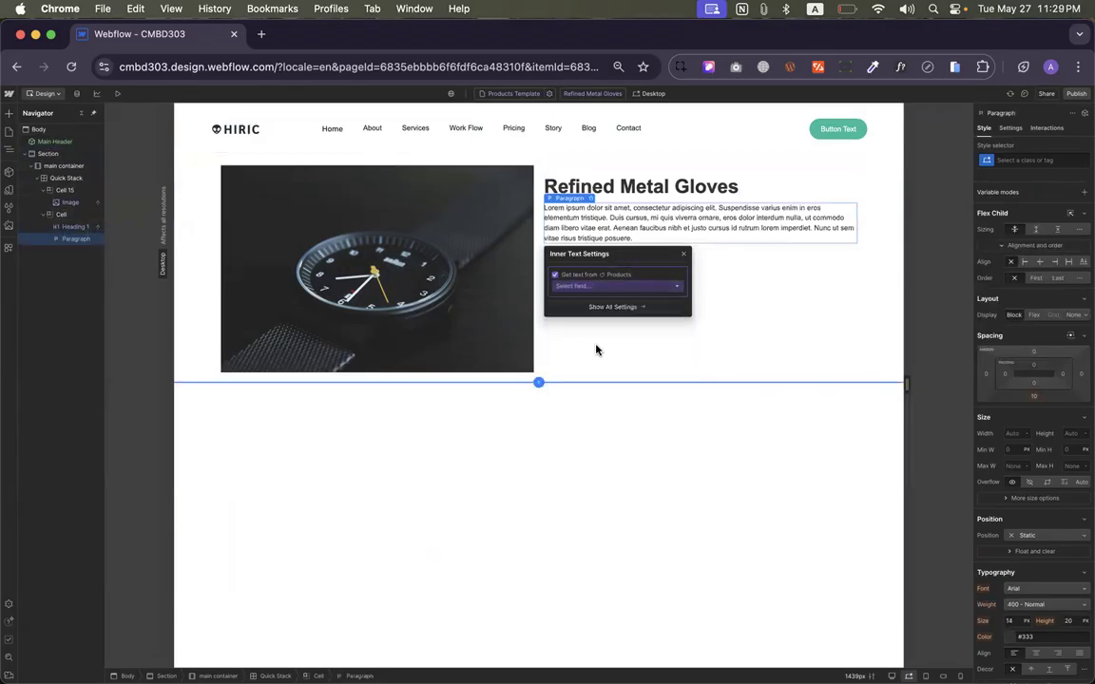
left_click(717, 257)
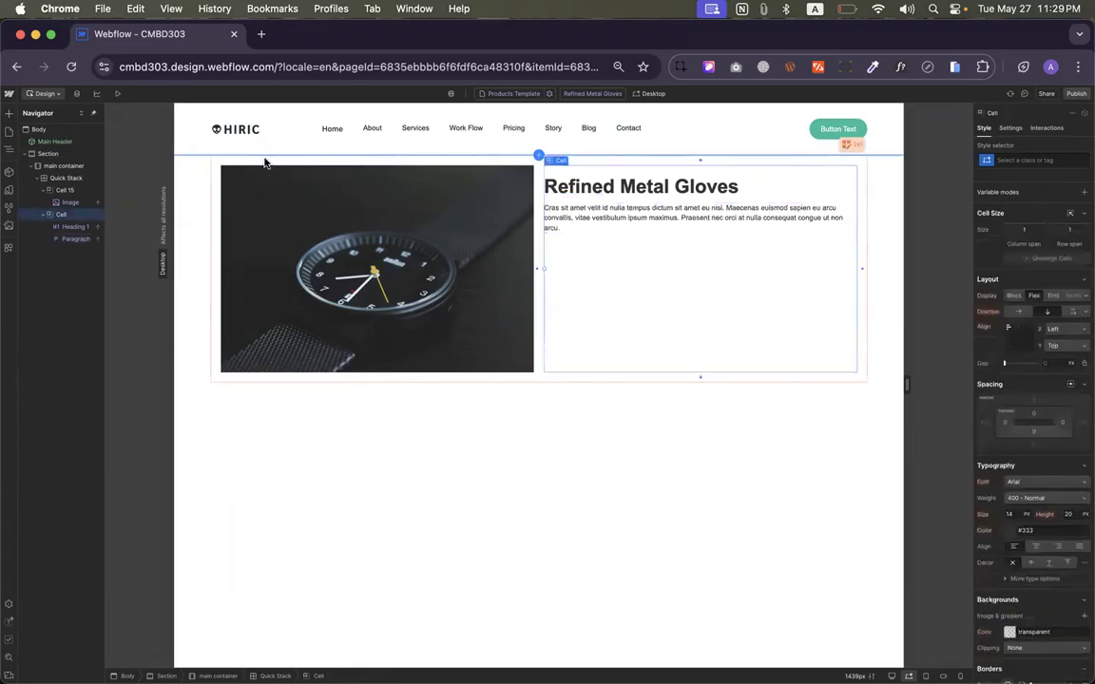
Copy the price Flex Block from the first product on the Shop page and return to the Products Template page
left_click(9, 113)
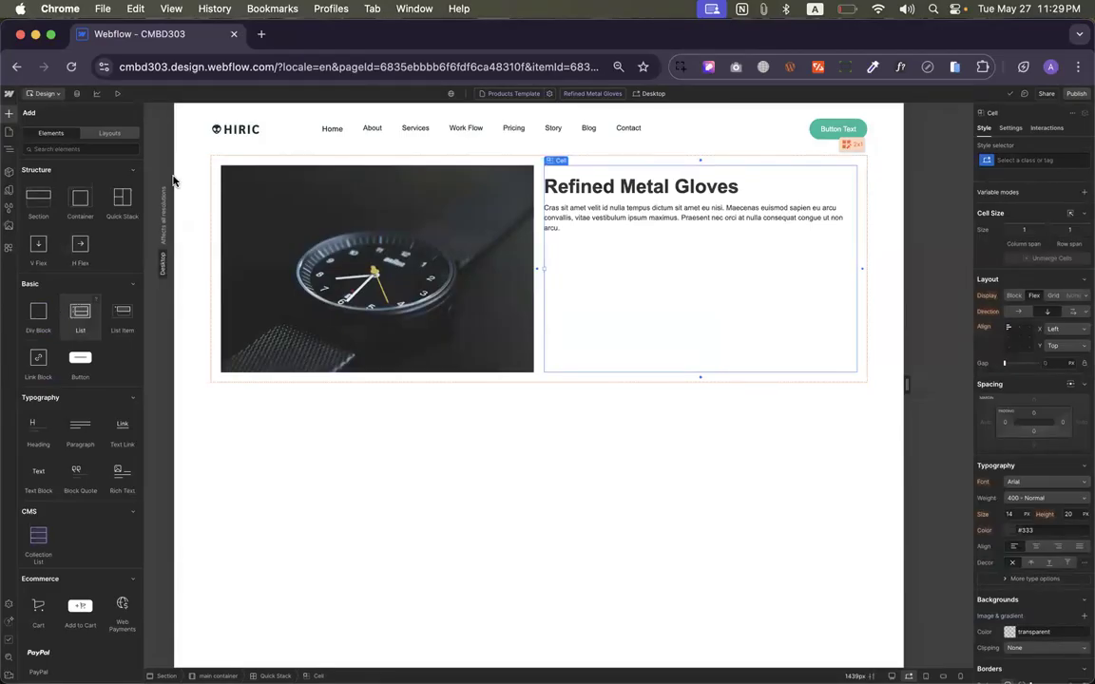
left_click(9, 131)
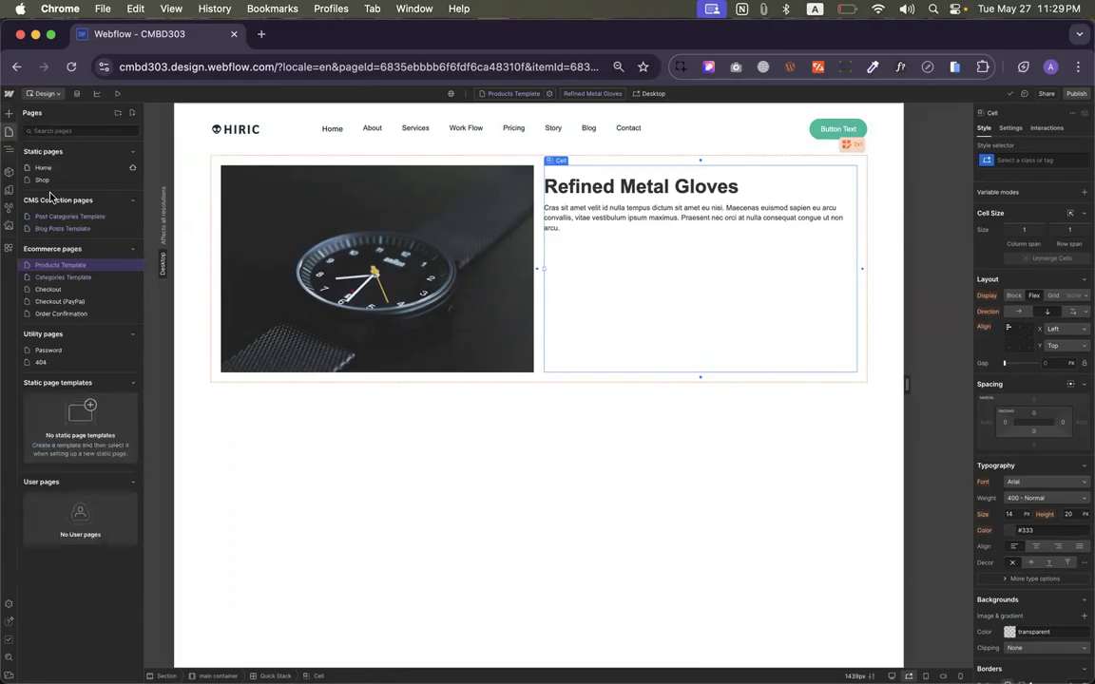
left_click(48, 180)
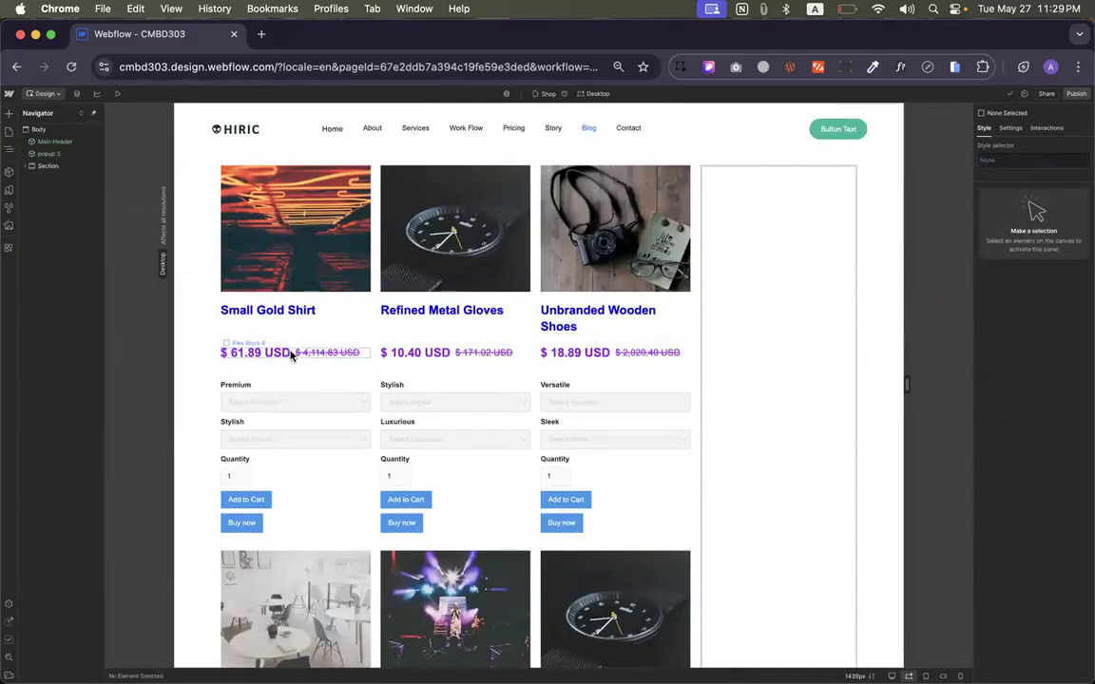
left_click(292, 356)
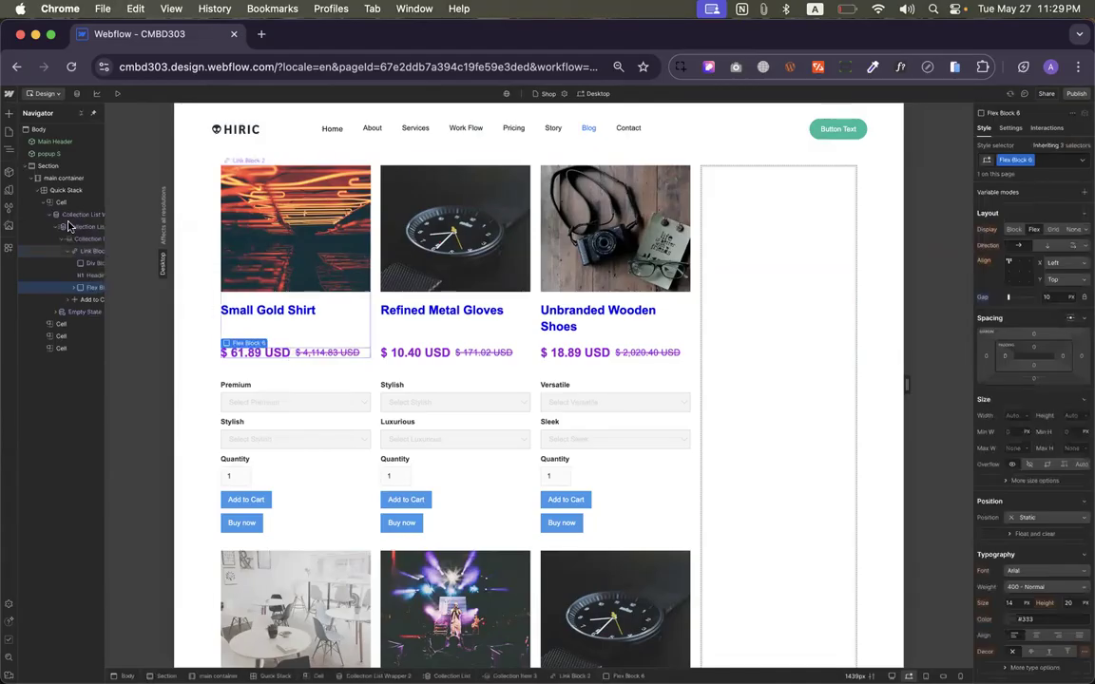
left_click(10, 132)
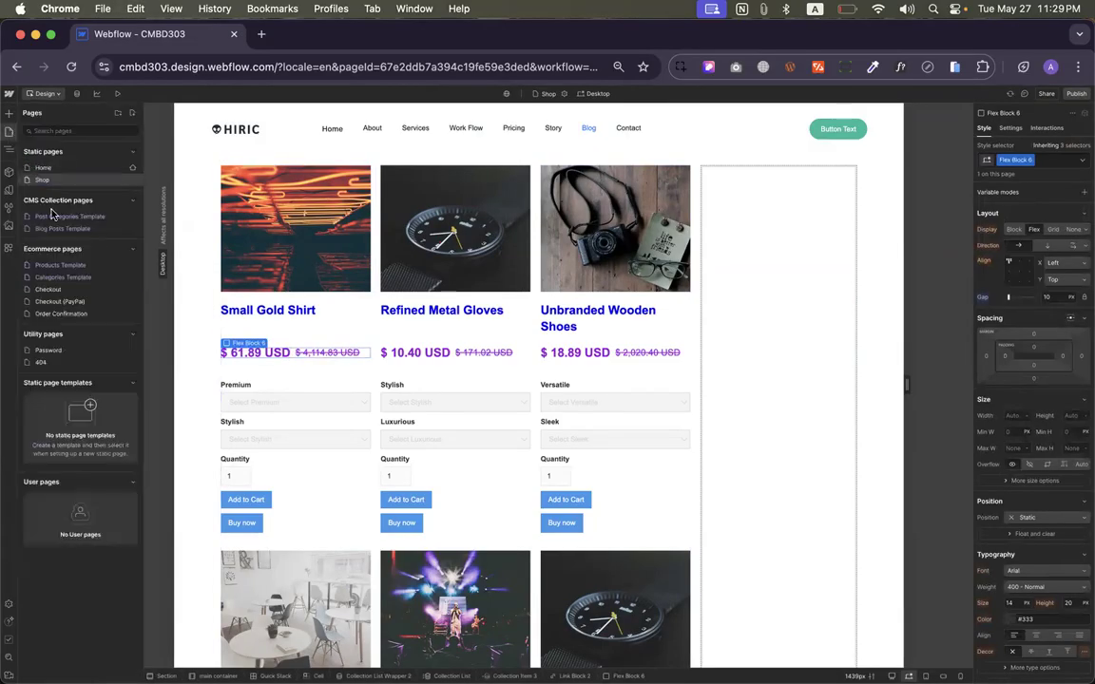
left_click(61, 265)
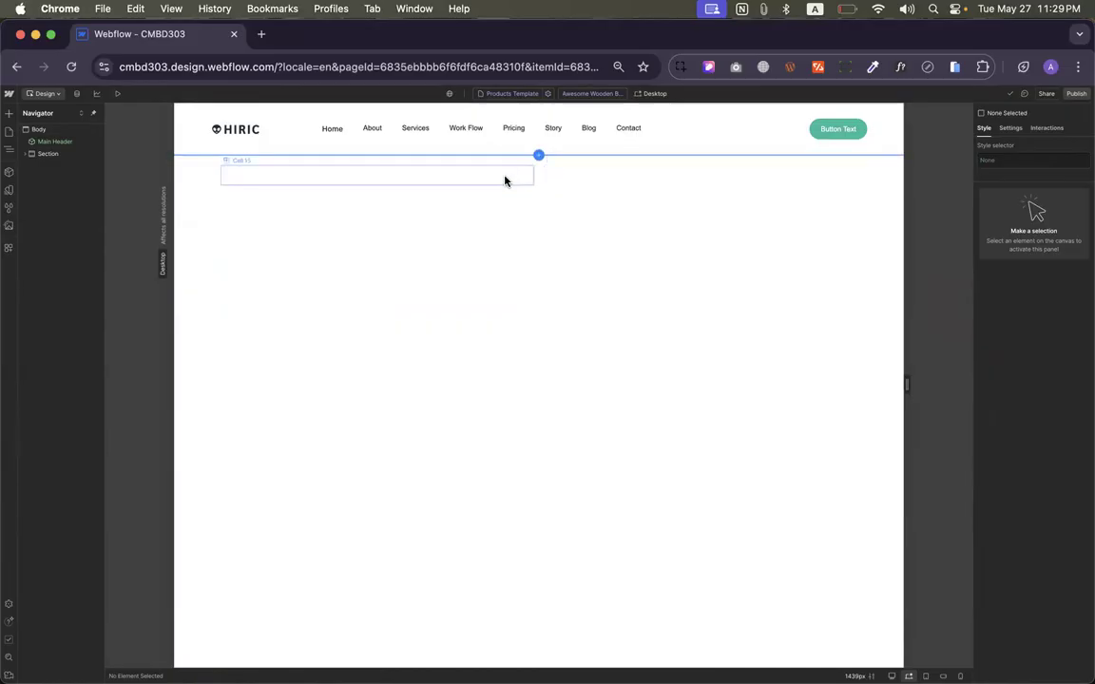
Inspect the Quick Stack's cells and the left cell's Image, and check the Products Template in preview mode
left_click(506, 178)
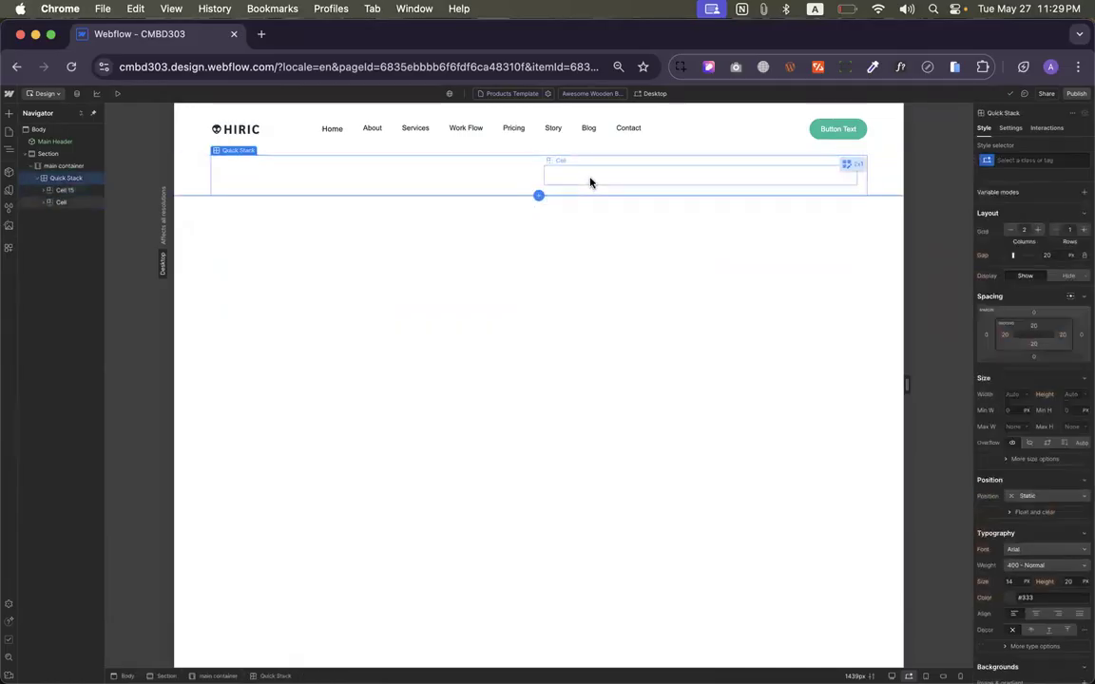
left_click(590, 179)
key("Delete")
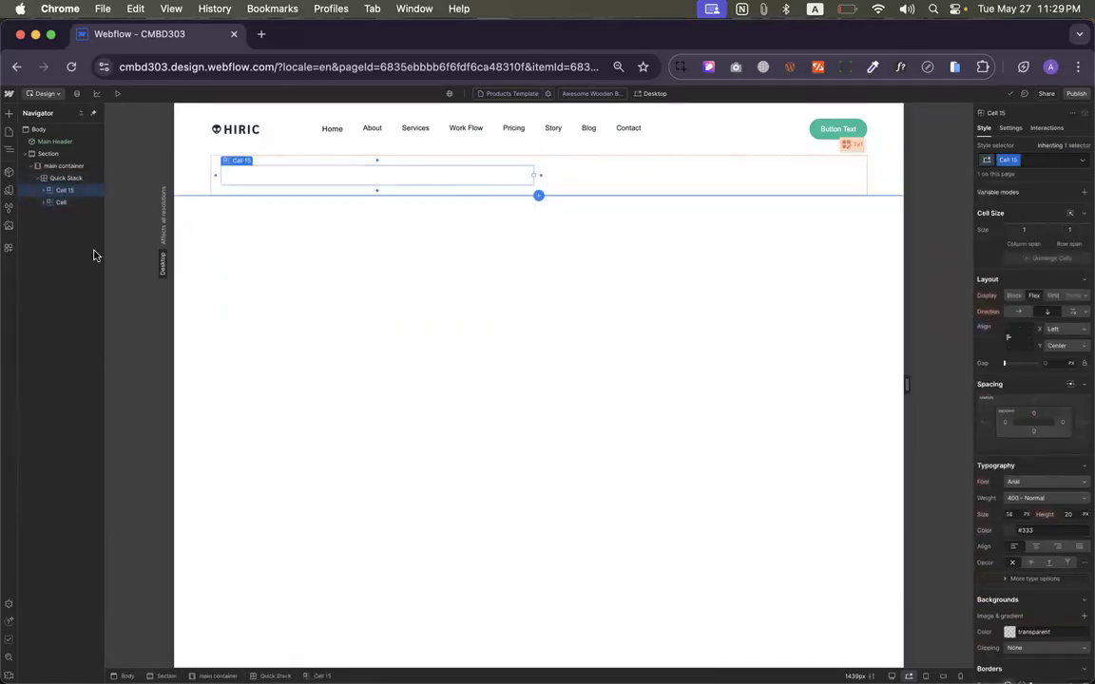
left_click(44, 191)
left_click(59, 202)
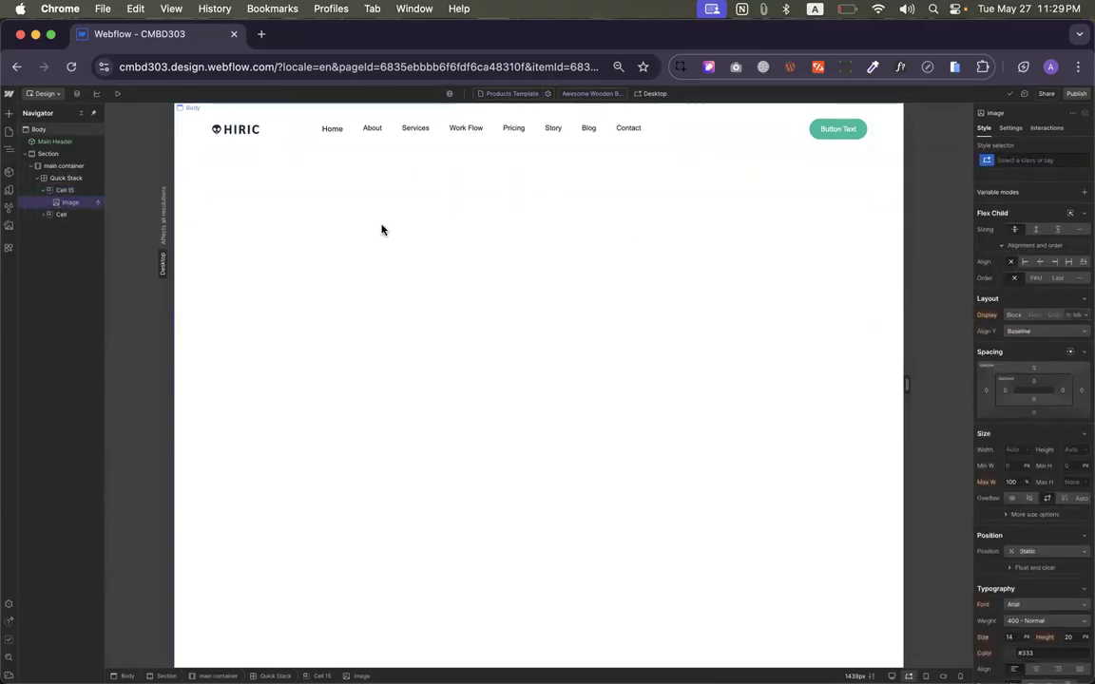
left_click(115, 94)
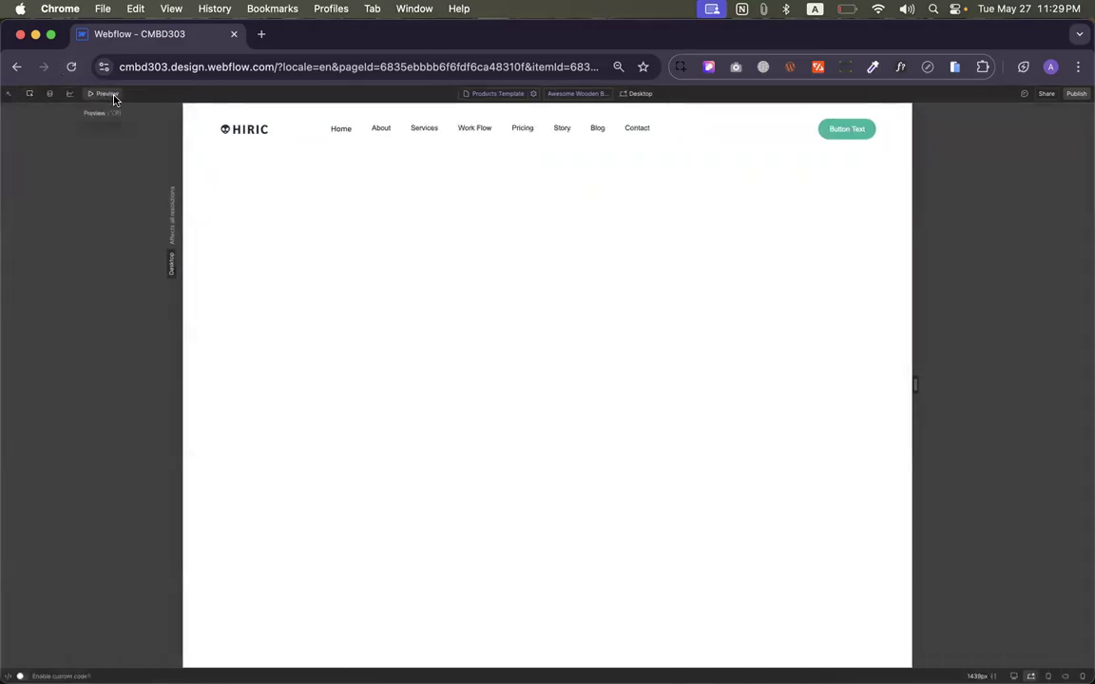
left_click(113, 97)
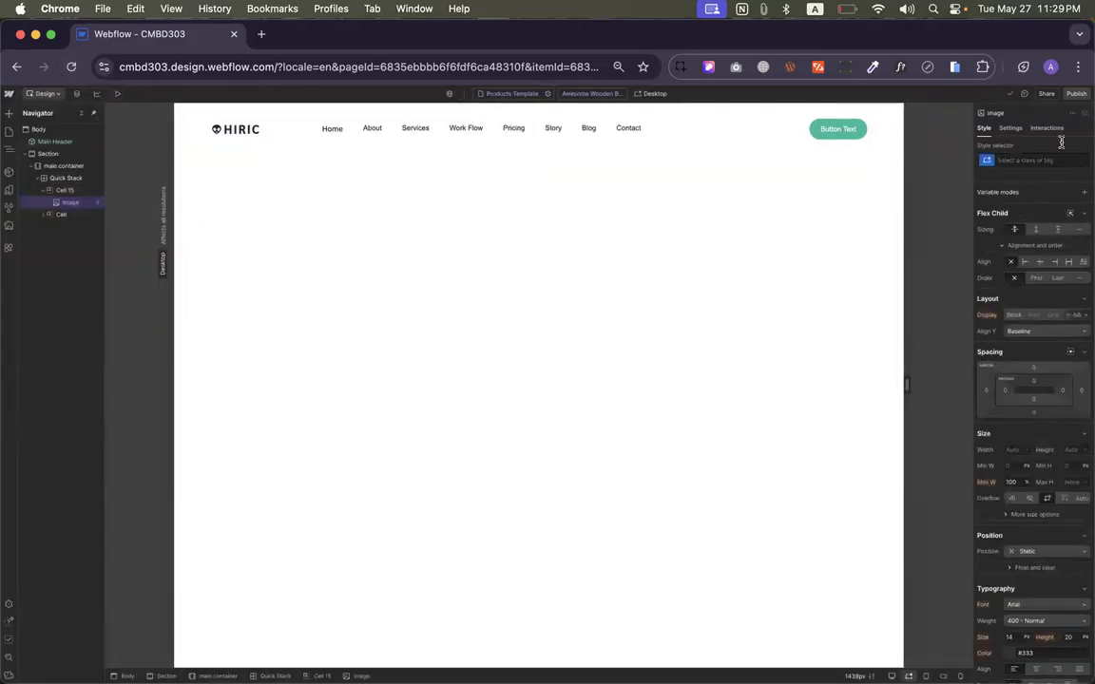
Publish the site to the cmbd303.webflow.io staging domain and check the product's live page
left_click(1076, 94)
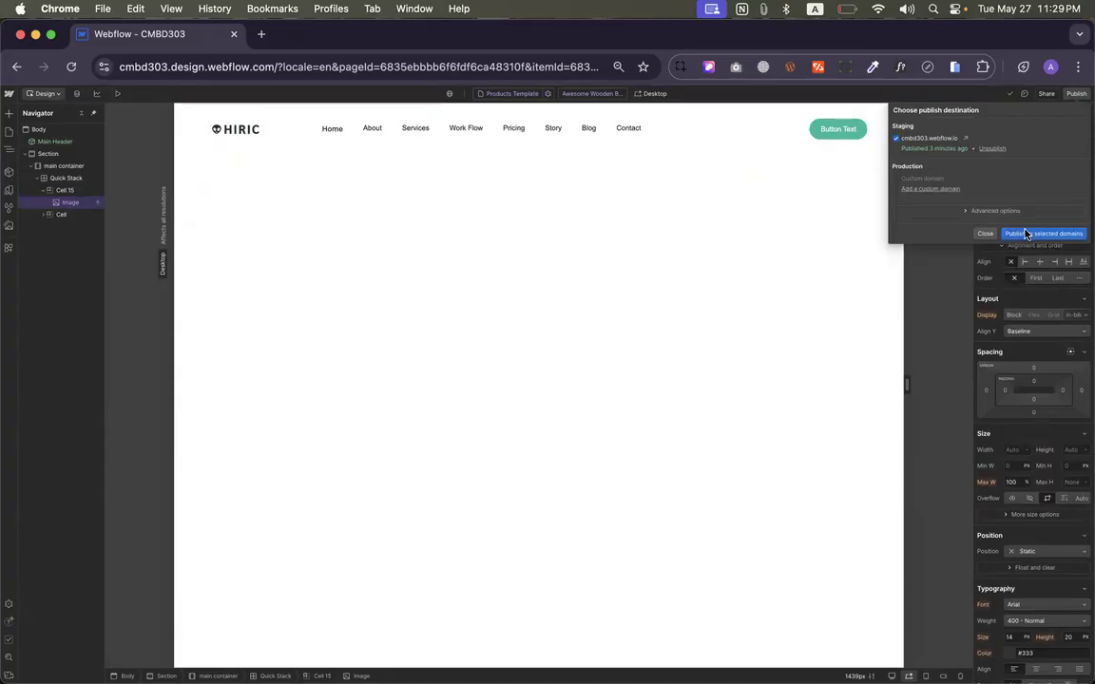
left_click(1024, 233)
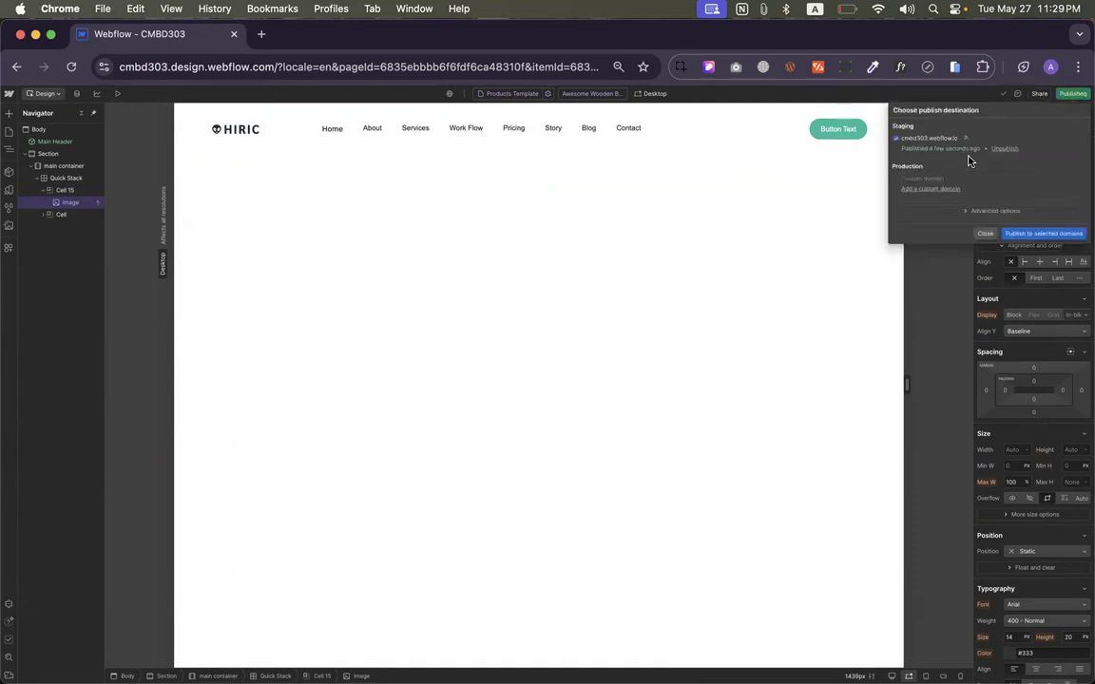
left_click(963, 141)
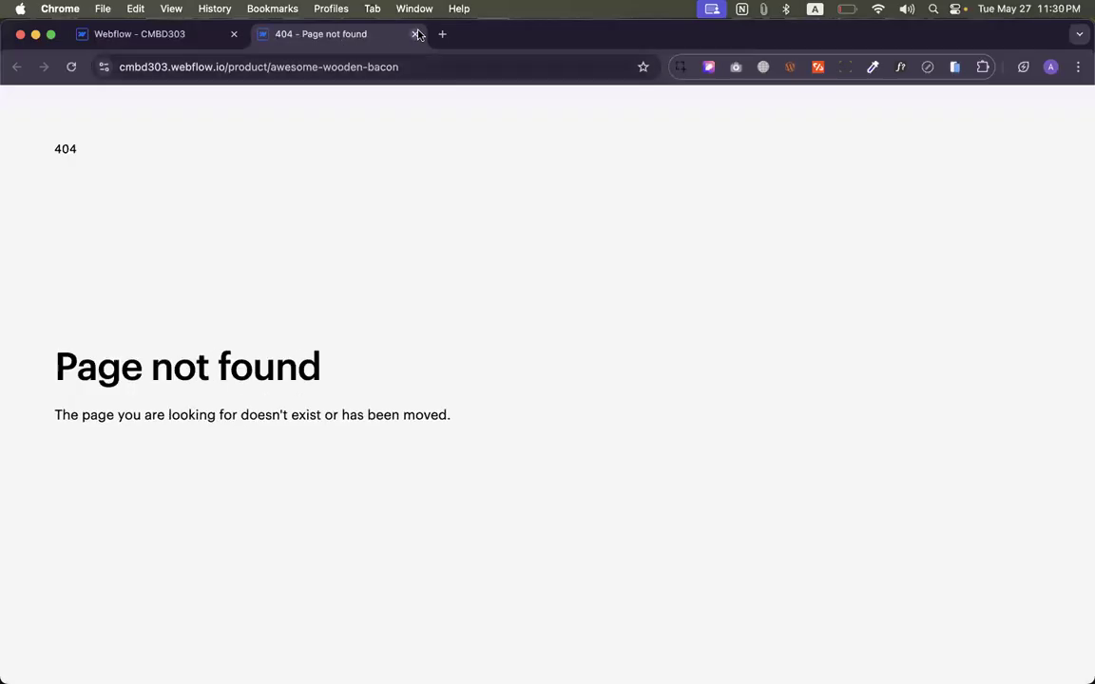
left_click(415, 34)
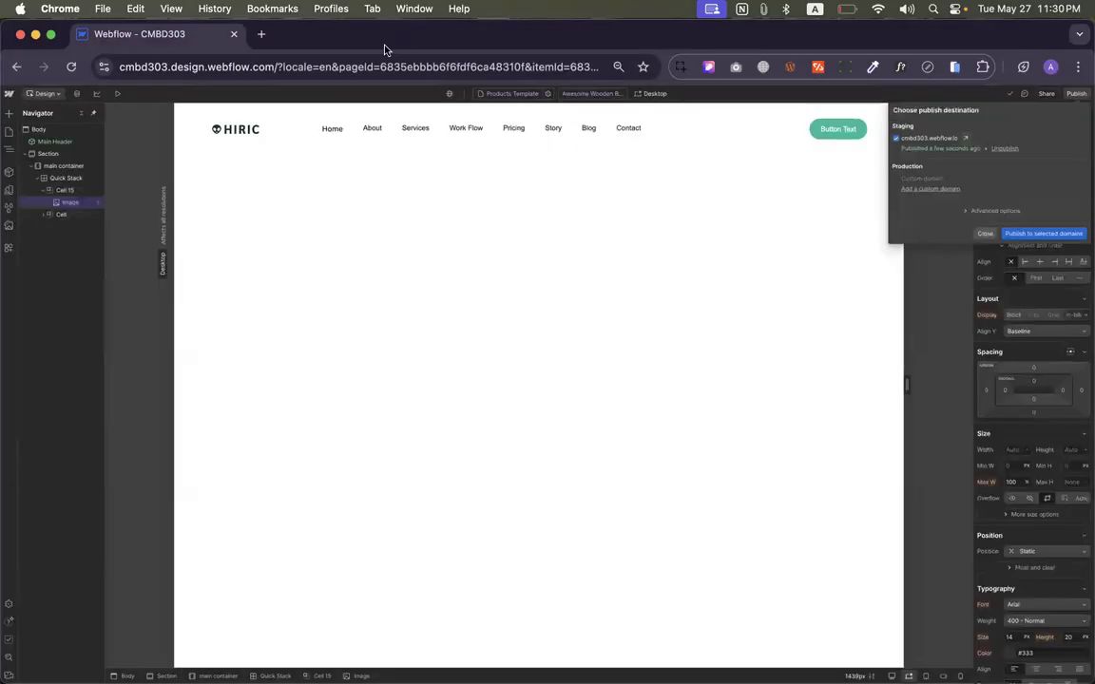
Review the Ecommerce Products list in the CMS and return to the design view
left_click(78, 93)
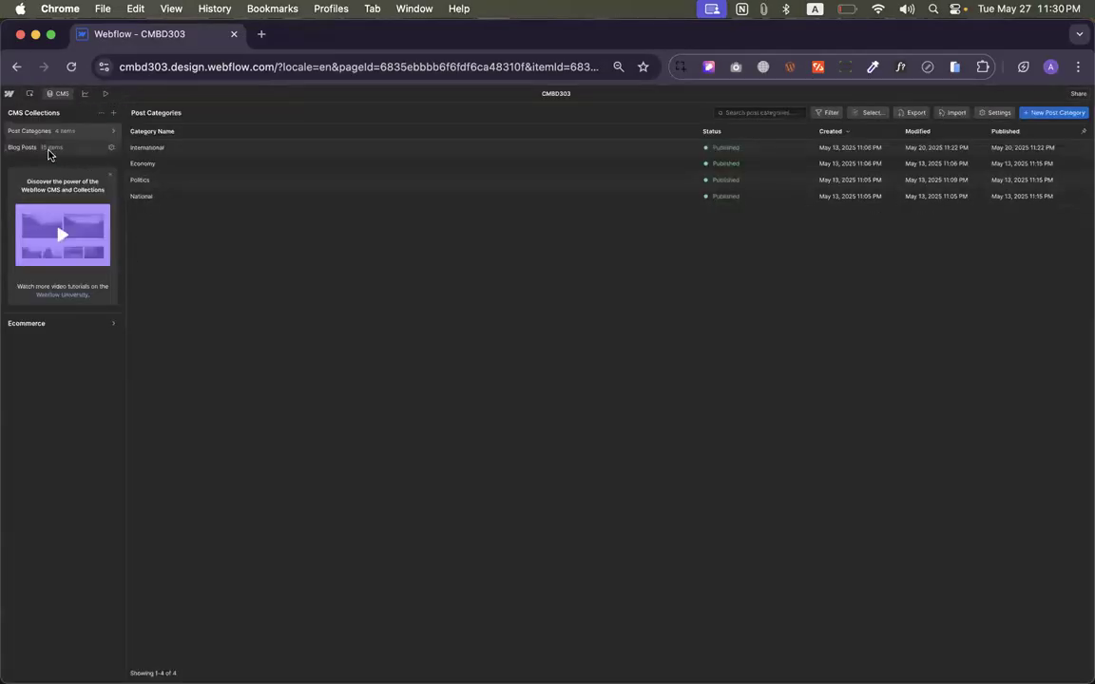
left_click(57, 328)
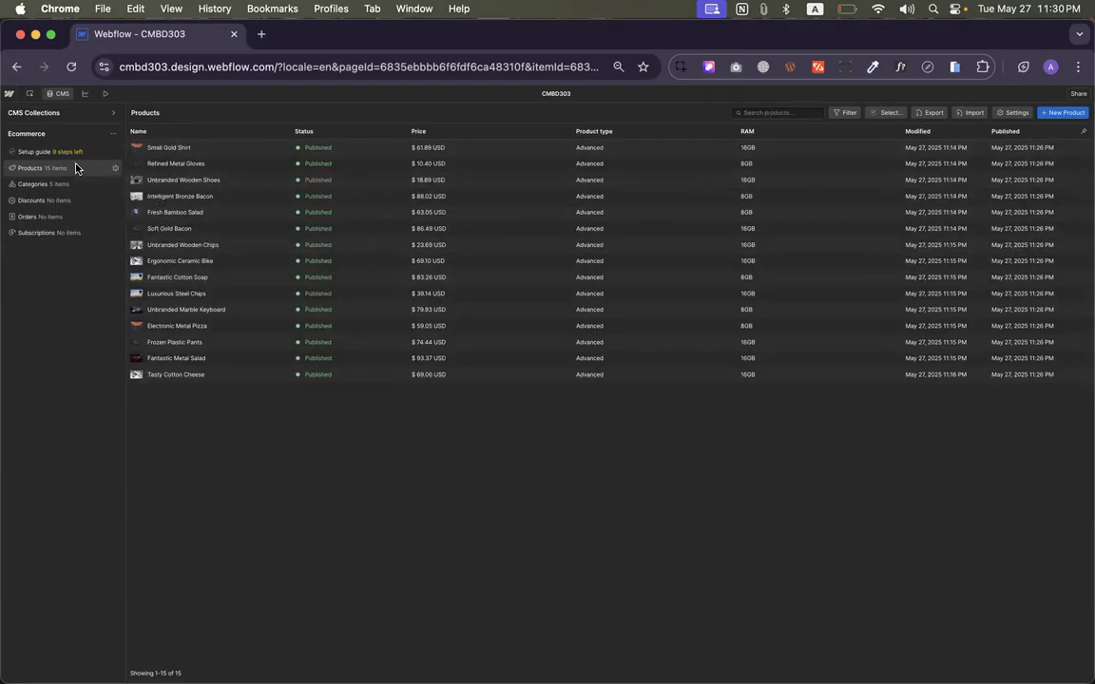
left_click(61, 96)
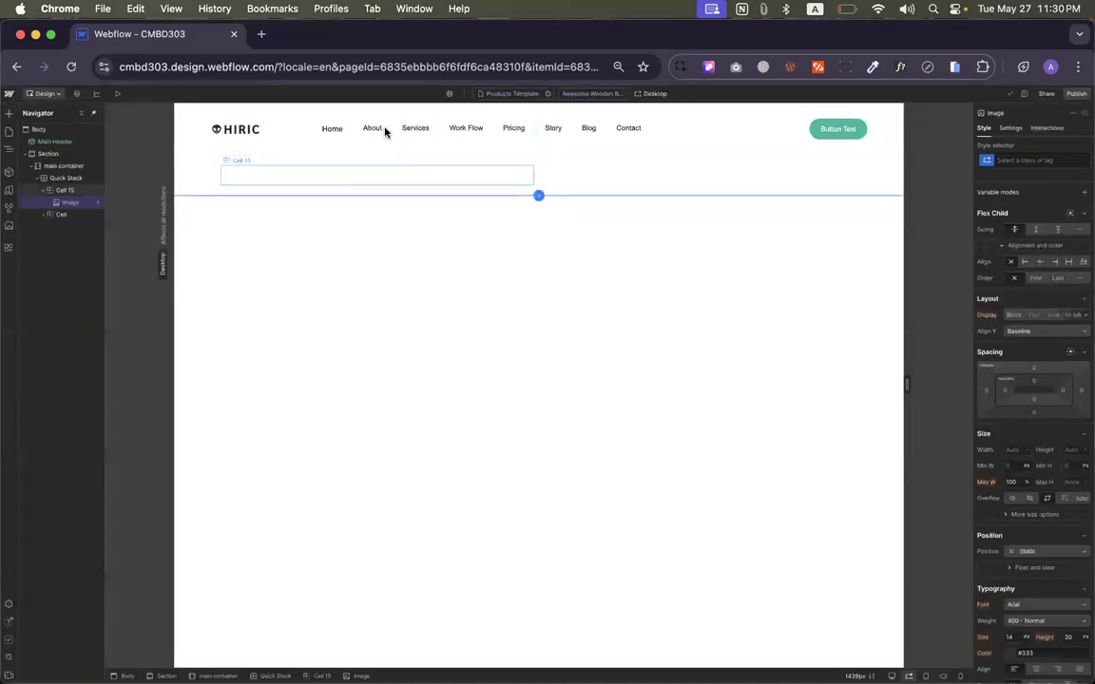
Switch the Products Template's displayed item to Unbranded Wooden Chips
left_click(582, 95)
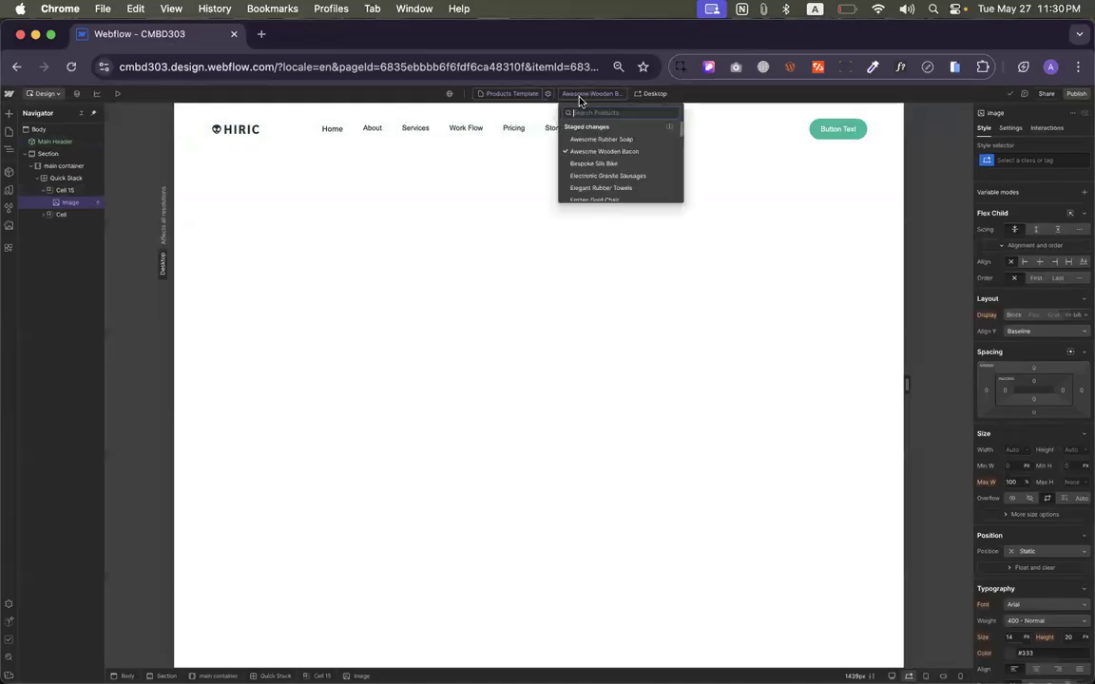
left_click(593, 163)
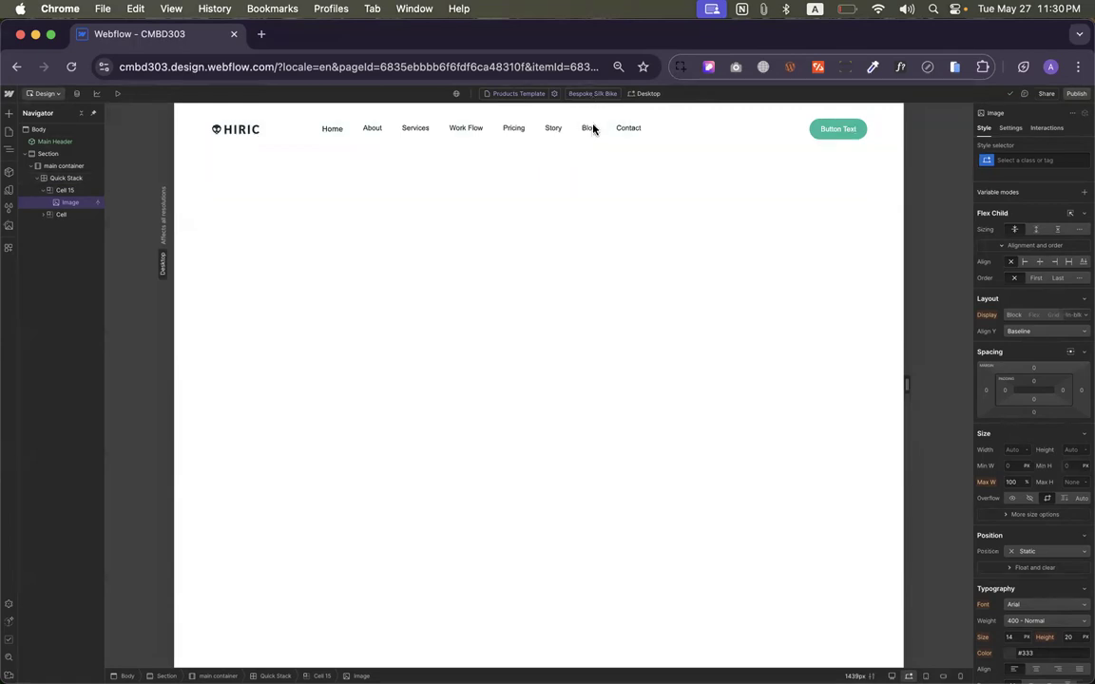
left_click(593, 93)
scroll(611, 189, "down", 2)
scroll(602, 179, "down", 5)
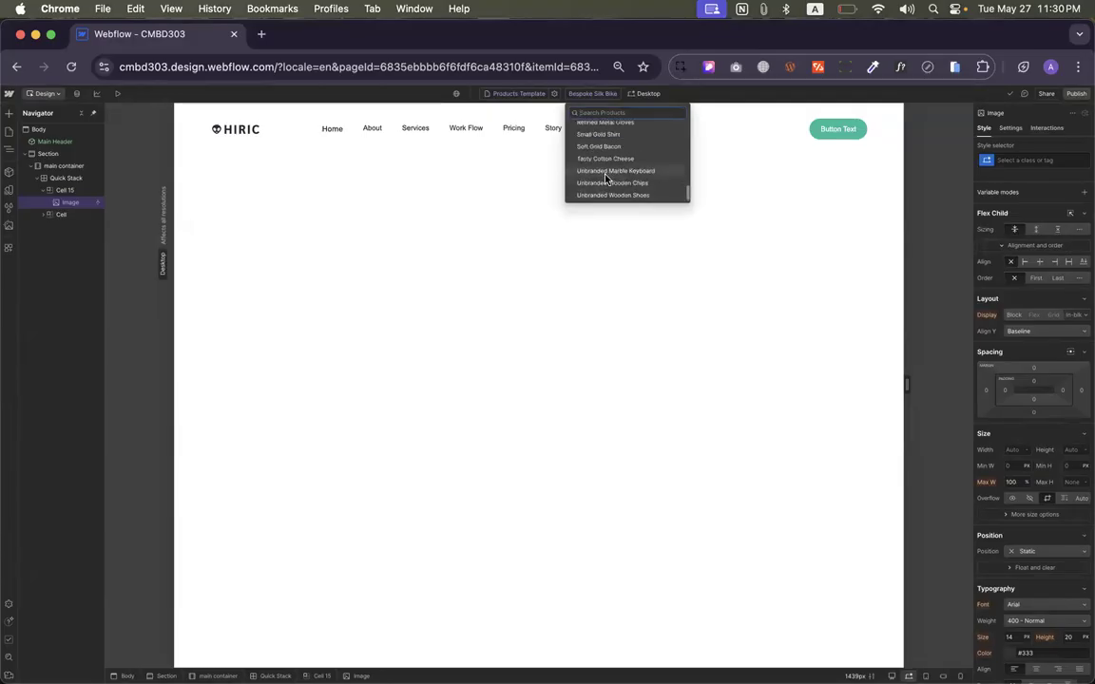
left_click(604, 184)
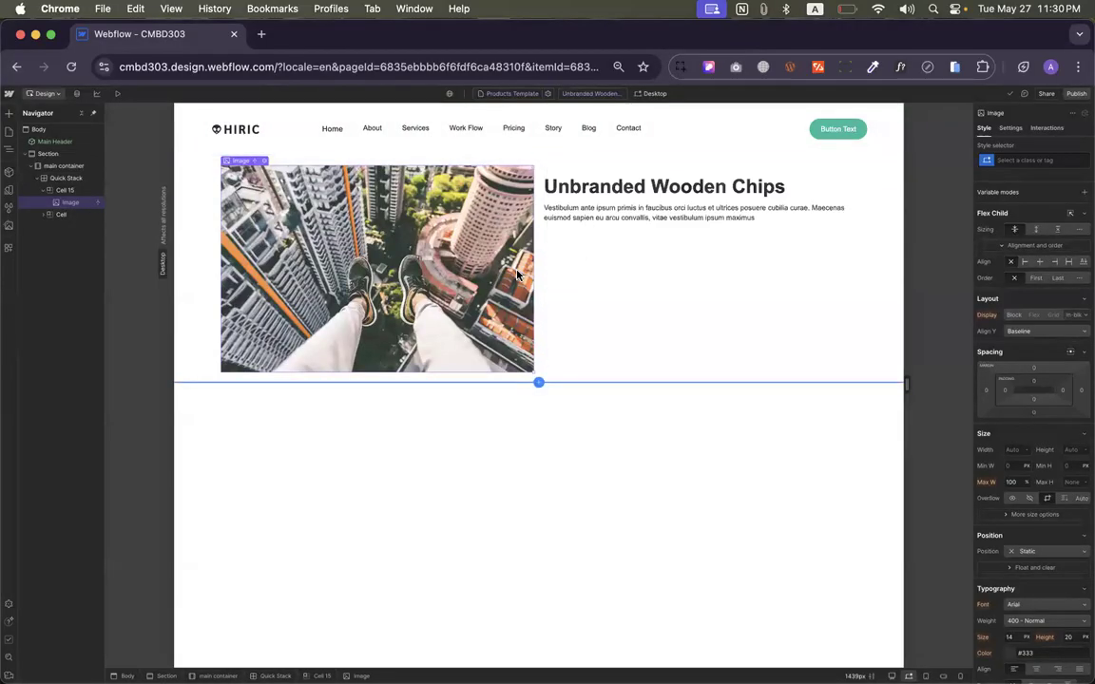
Paste the copied price Flex Block below the description paragraph in the right cell
left_click(622, 234)
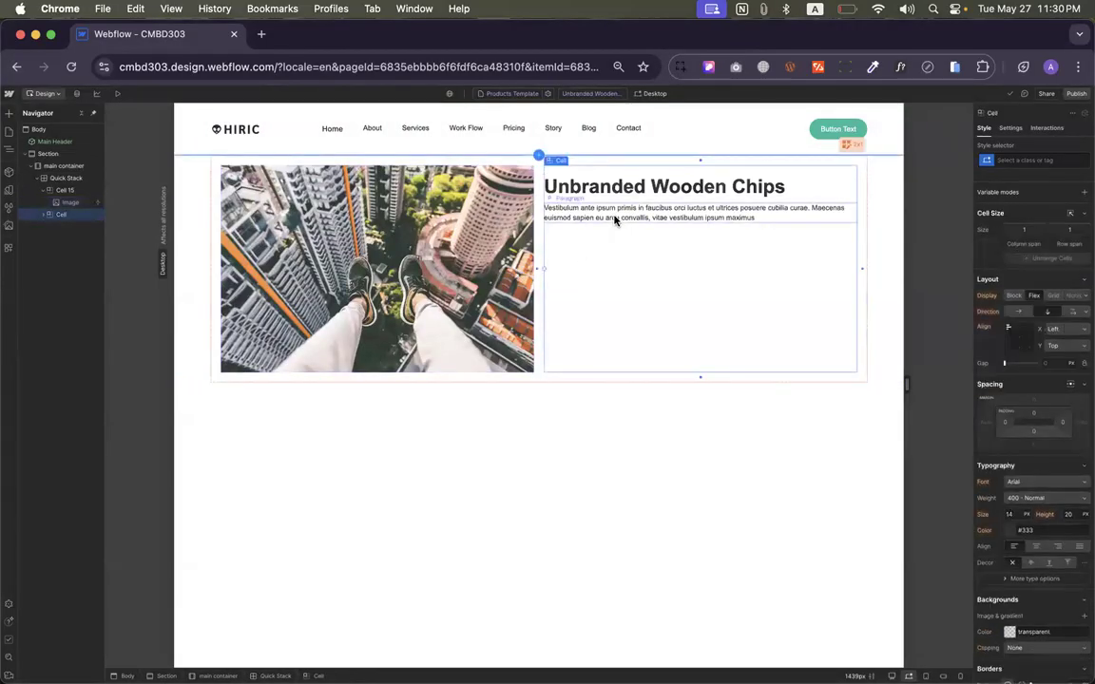
left_click(616, 216)
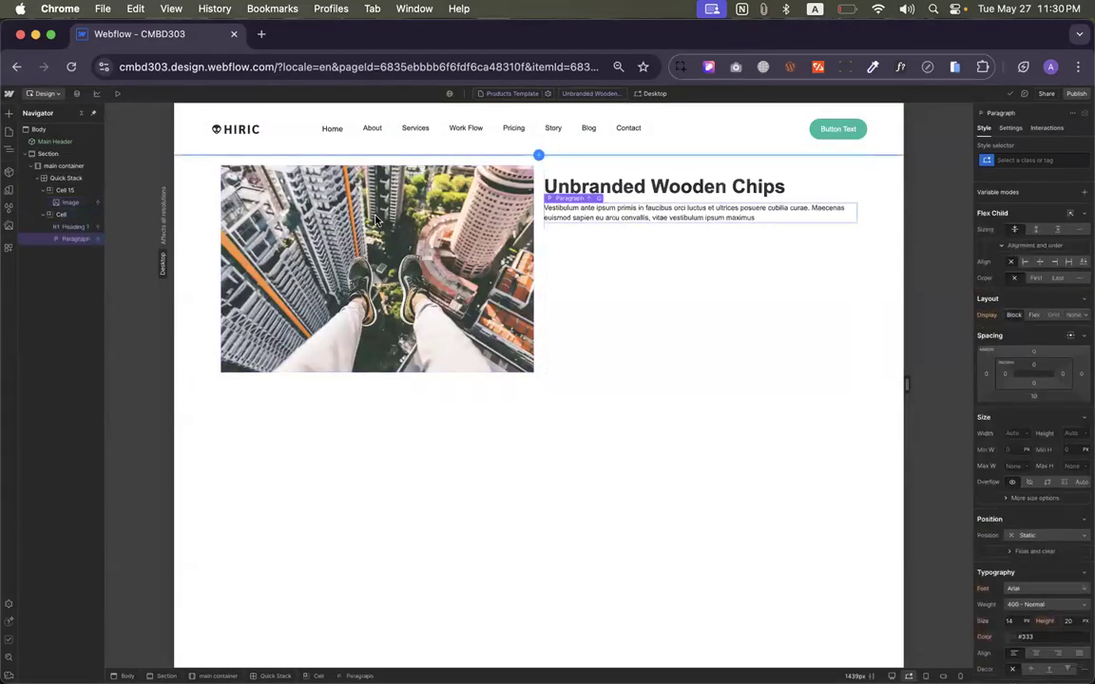
left_click(8, 113)
left_click(630, 244)
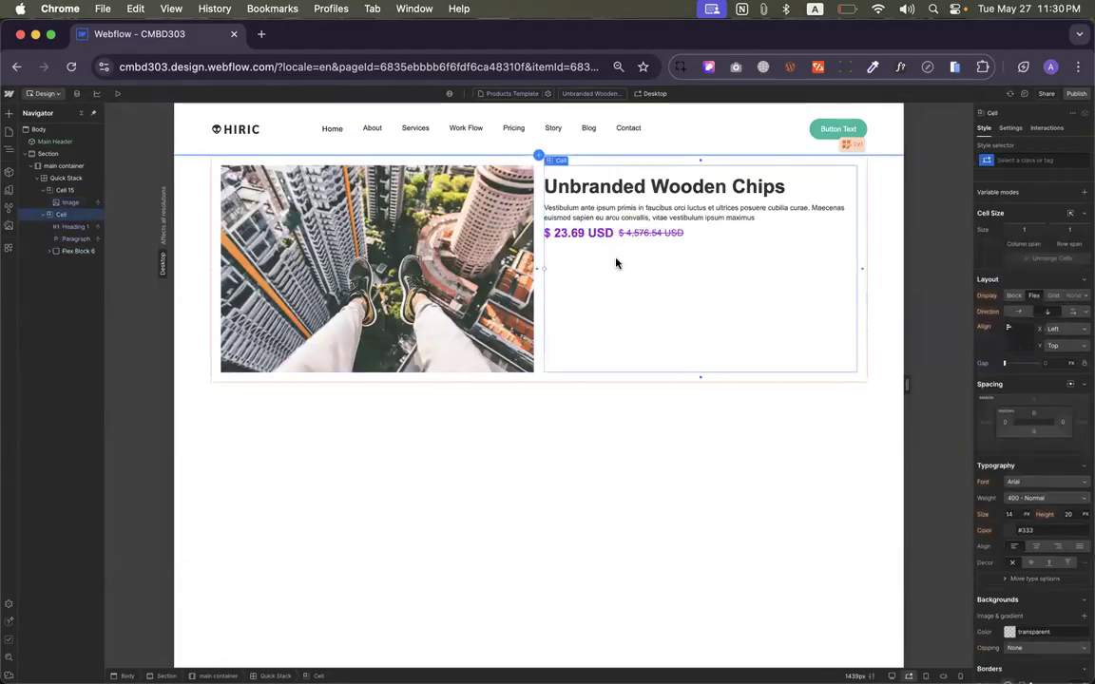
Add an Add to Cart element below the prices in the product details cell
left_click(9, 114)
scroll(80, 314, "down", 5)
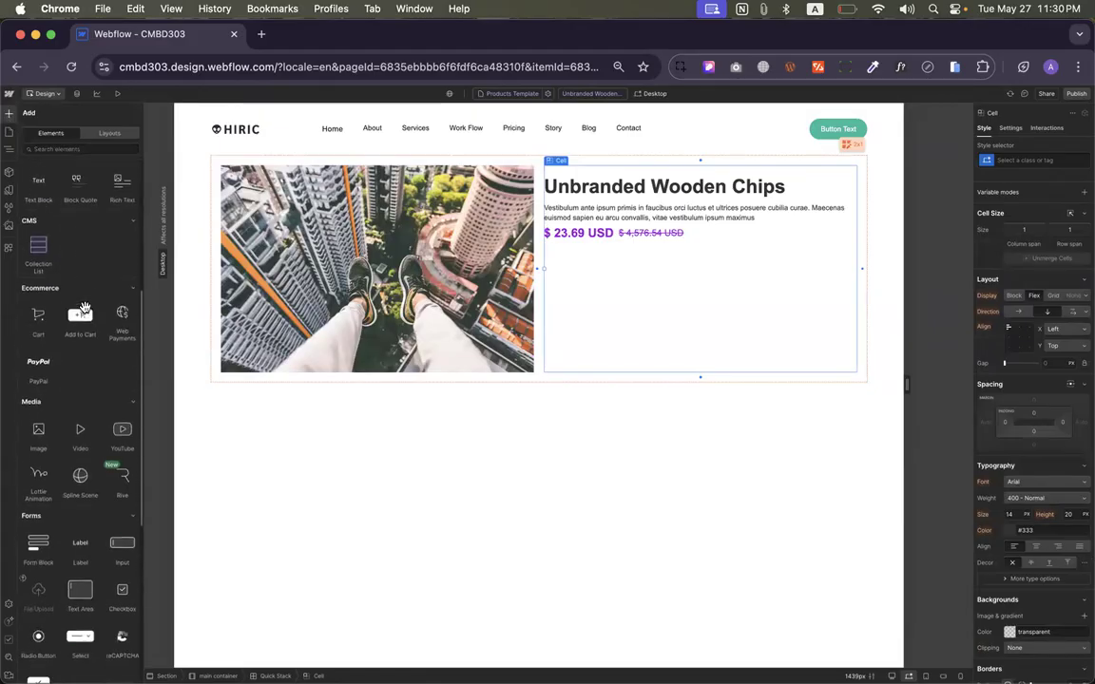
left_click_drag(86, 297, 591, 262)
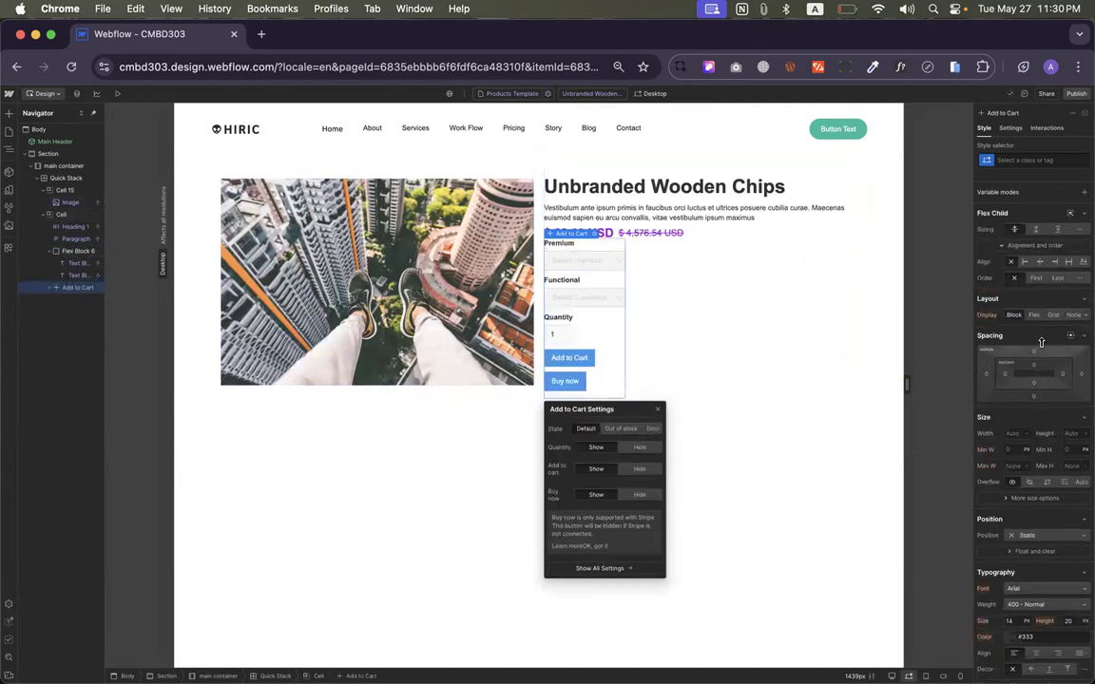
Stretch the Add to Cart element across its cell and set its top margin to 20 px
left_click(1072, 264)
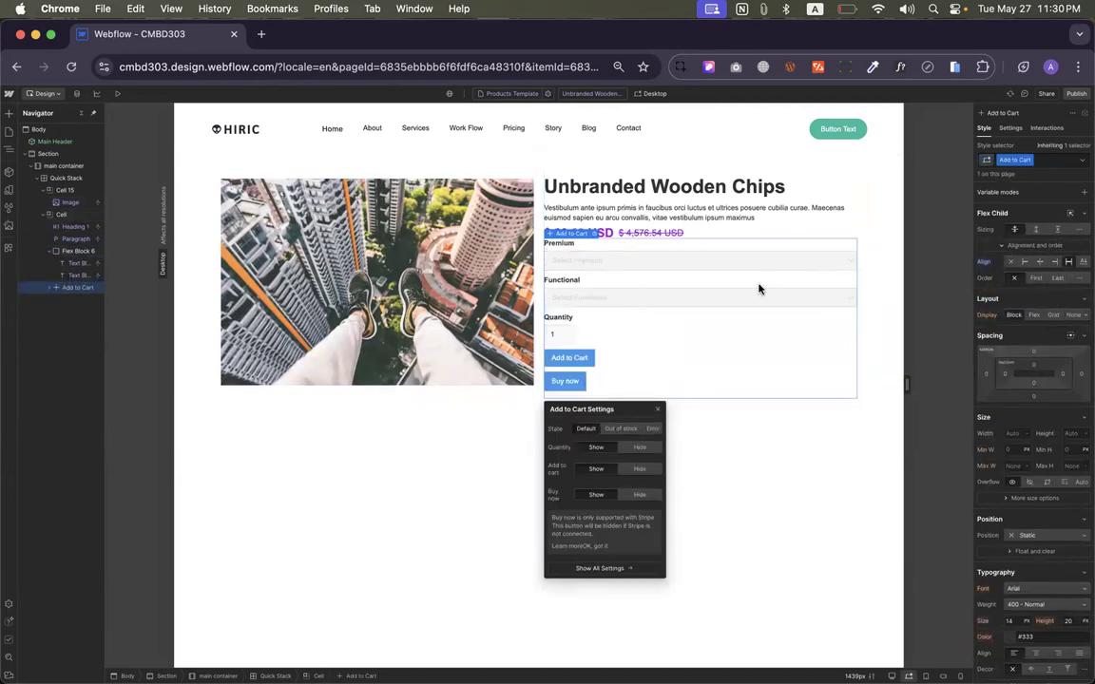
left_click(1038, 352)
left_click(1063, 385)
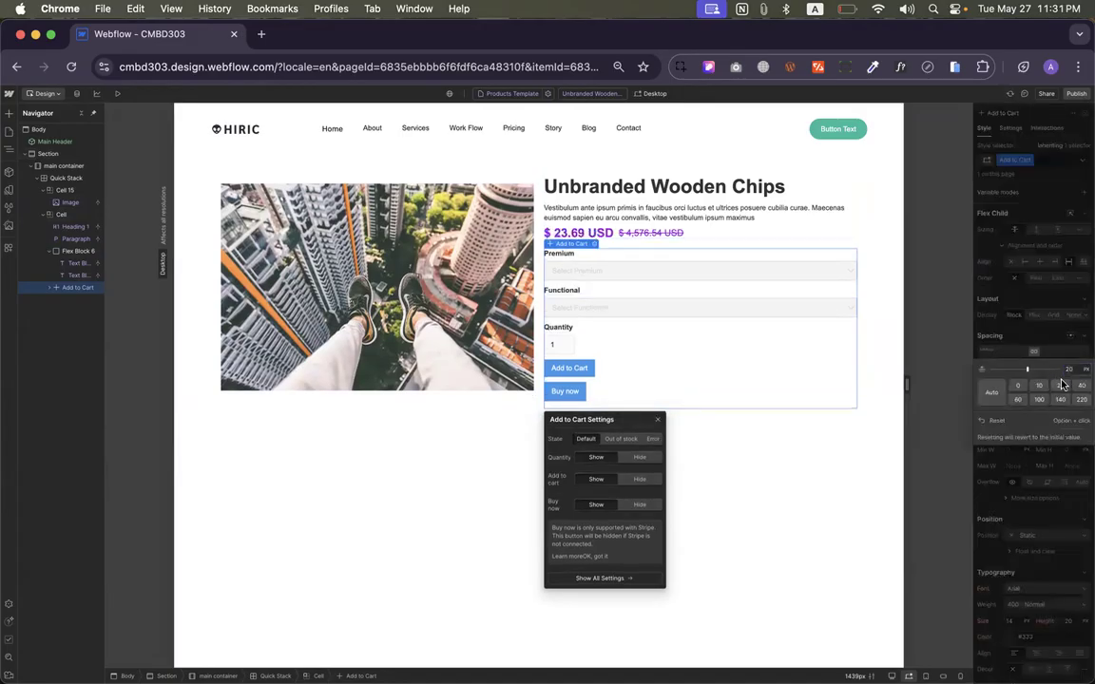
left_click(475, 405)
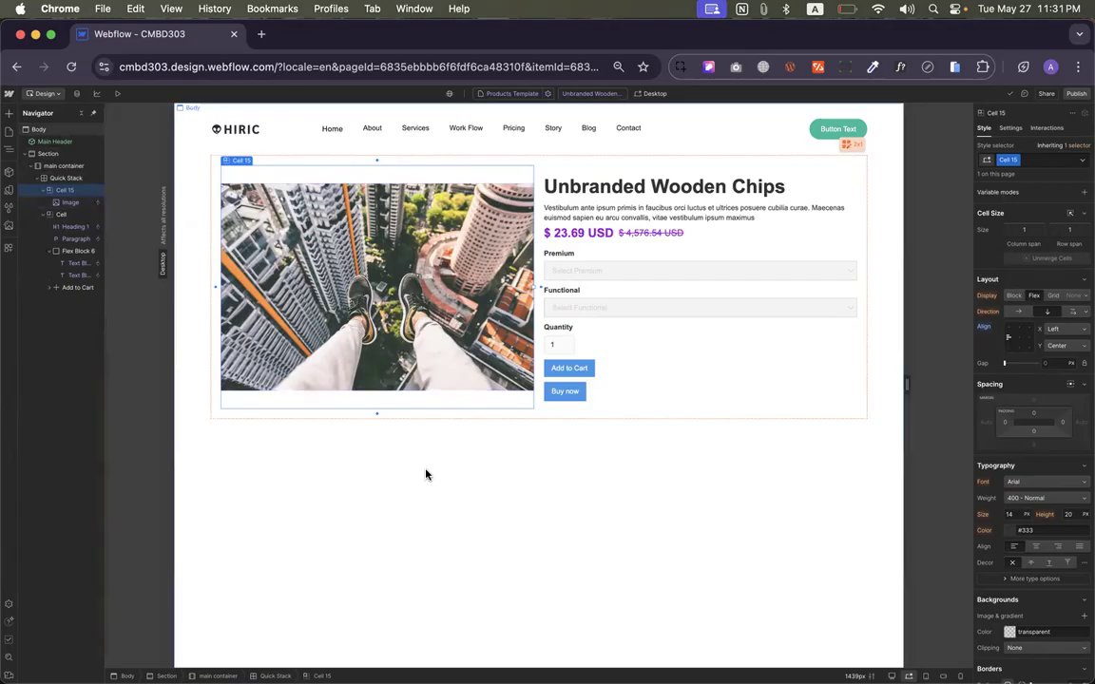
Go to the Shop page and copy the Collection List Wrapper holding the product cards
left_click(6, 135)
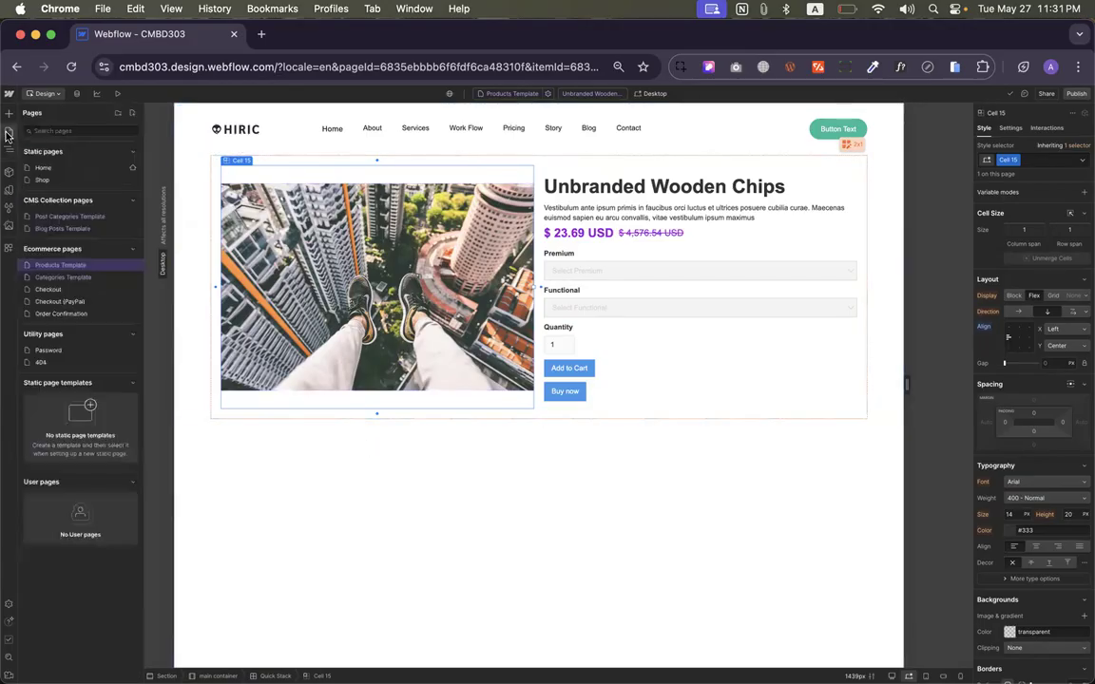
left_click(55, 166)
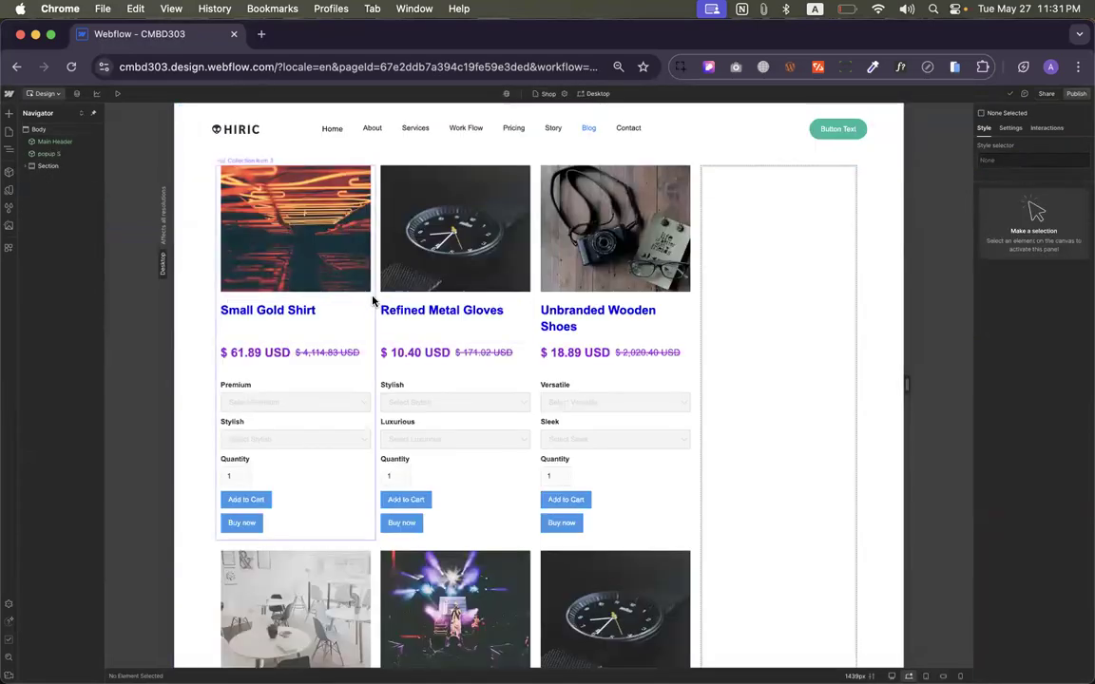
left_click(284, 202)
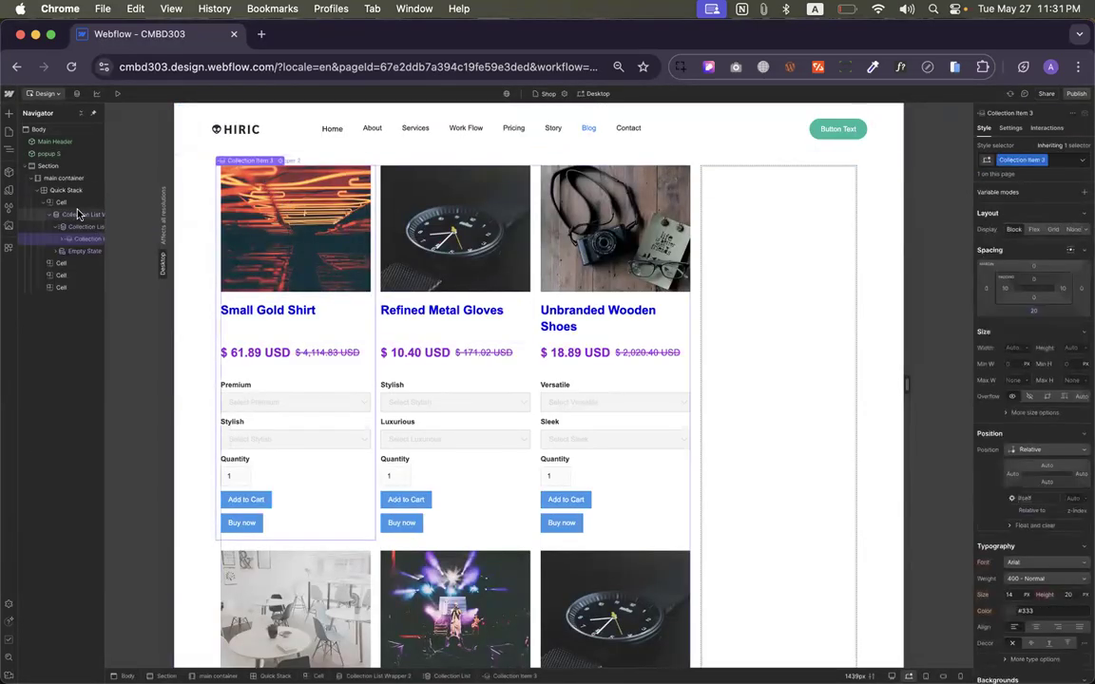
left_click(76, 214)
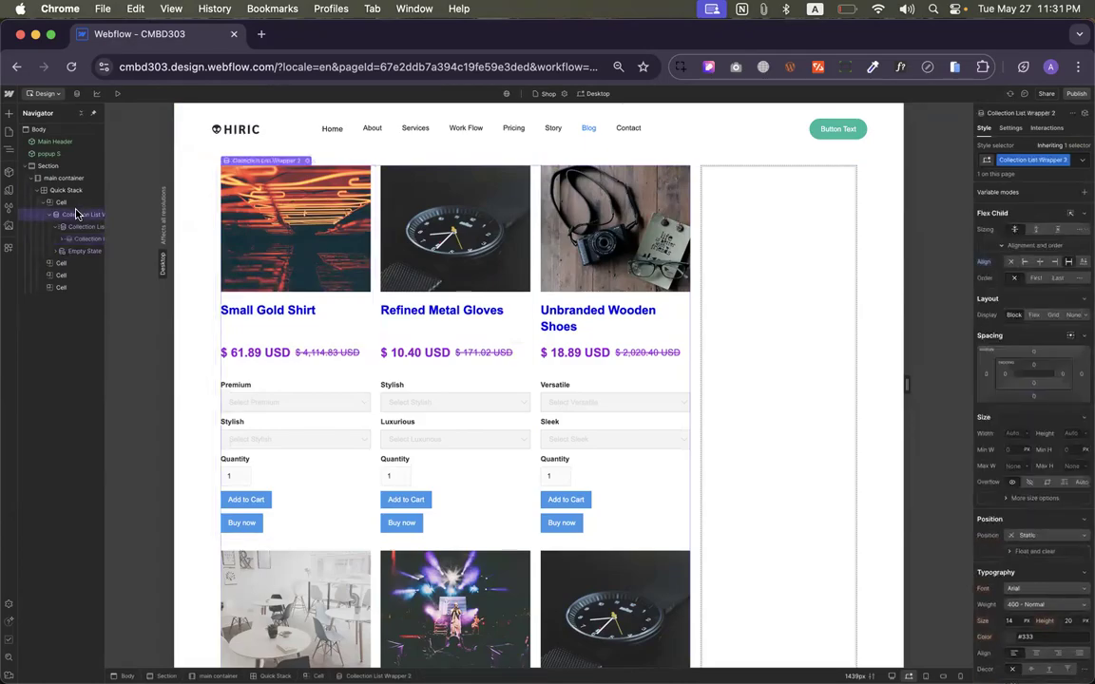
Return to the Products Template and switch its displayed item to Unbranded Marble Keyboard
left_click(8, 130)
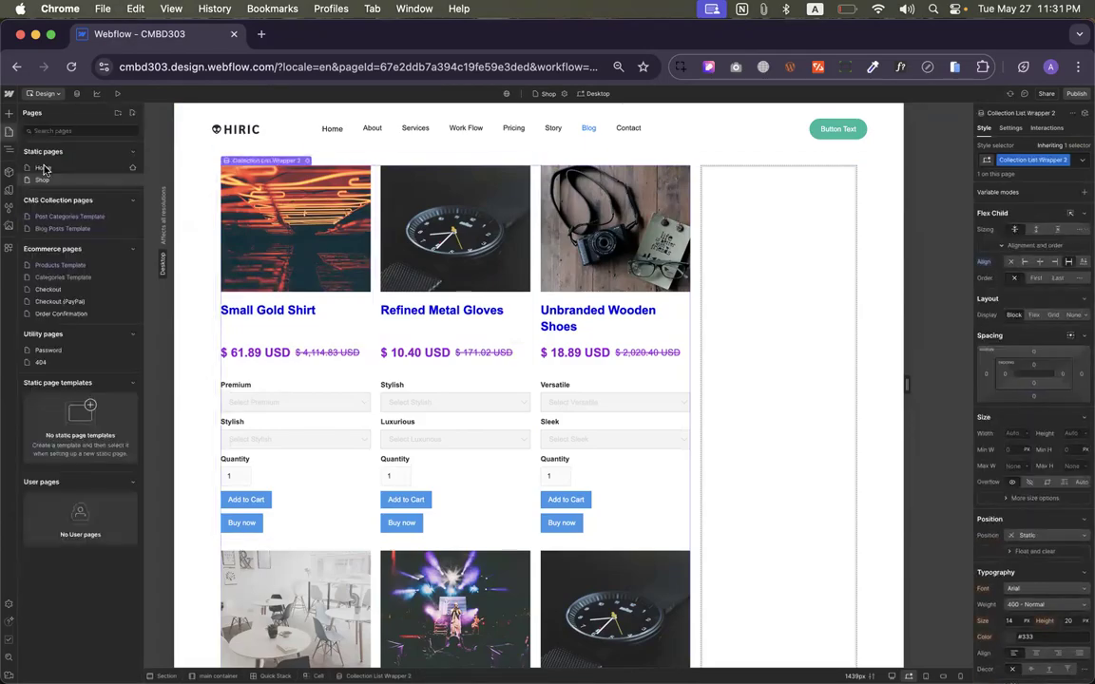
left_click(48, 230)
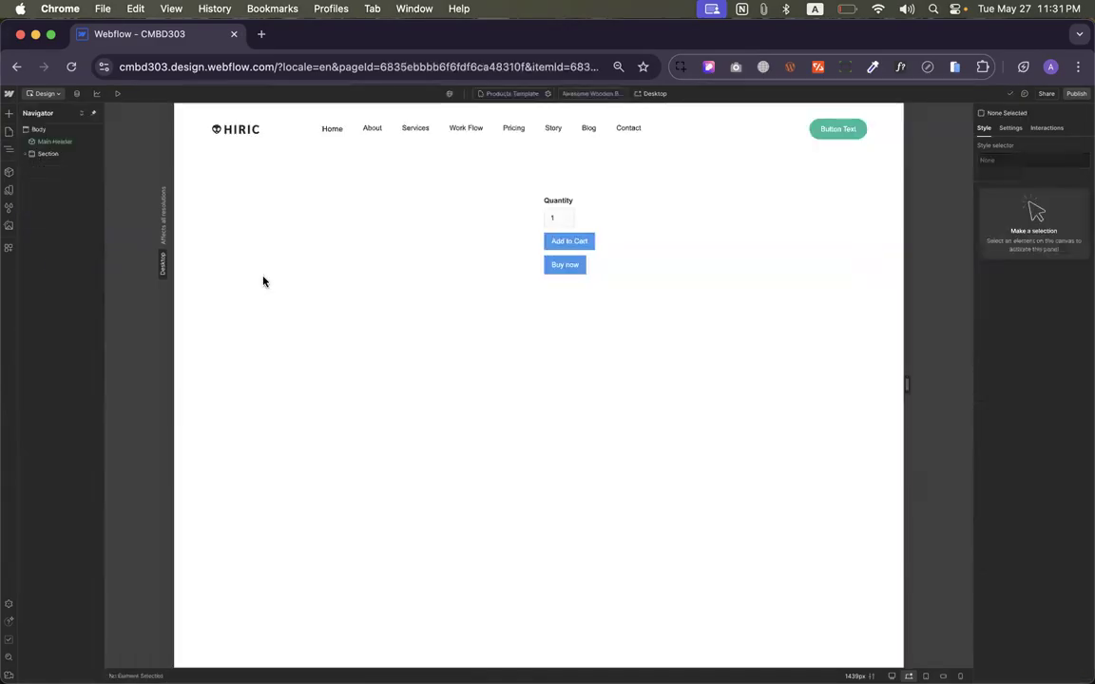
left_click(197, 245)
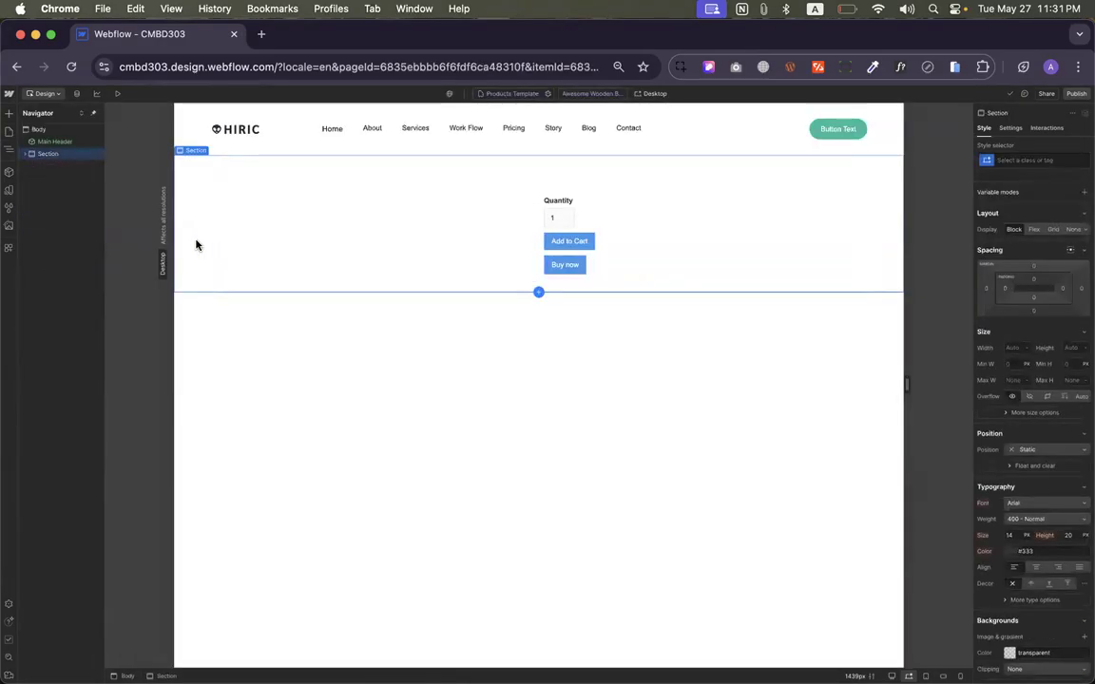
left_click(591, 93)
scroll(573, 180, "down", 5)
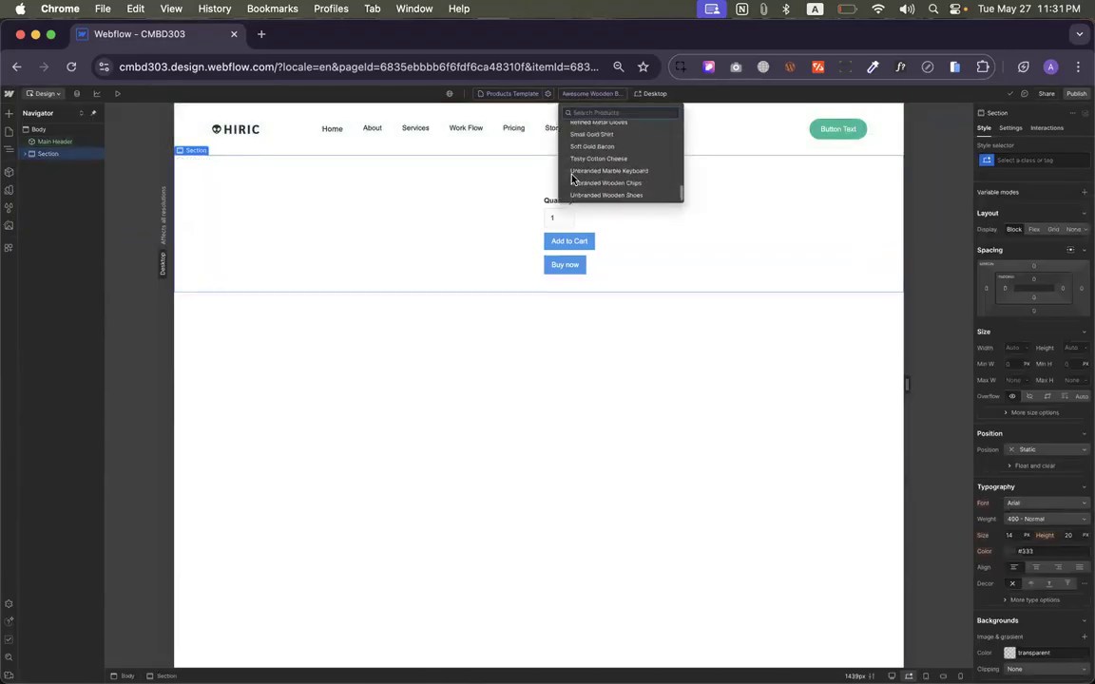
left_click(574, 179)
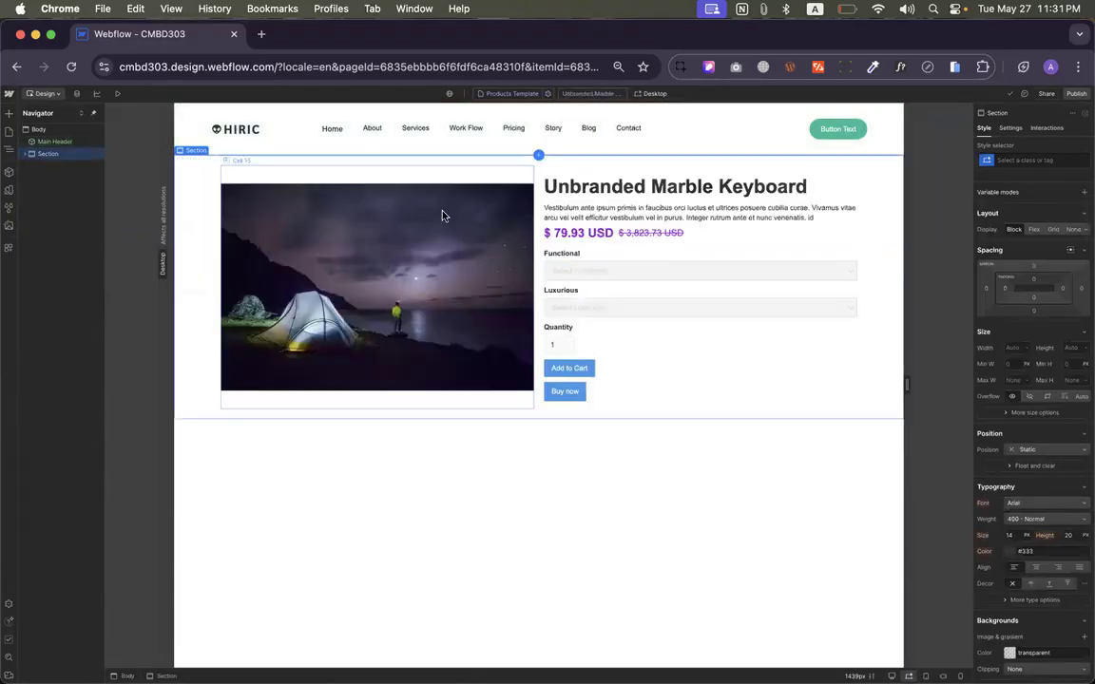
Duplicate the product section and delete the Quick Stack inside the copy, leaving its main container empty
key("super+d")
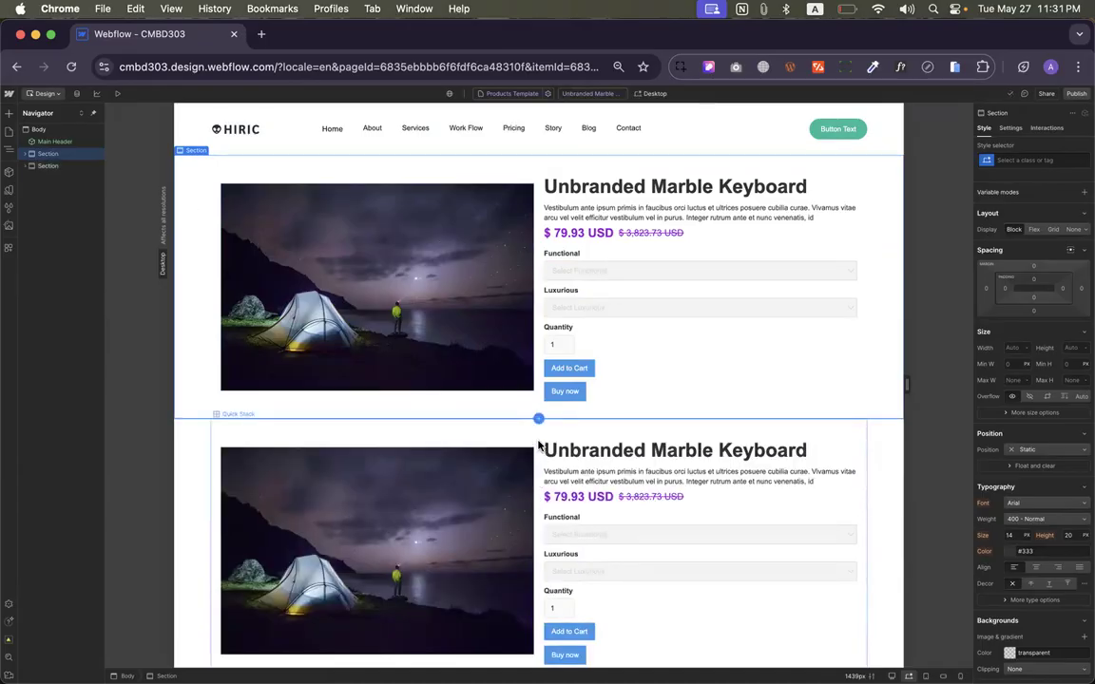
left_click(538, 444)
key("Delete")
left_click(538, 445)
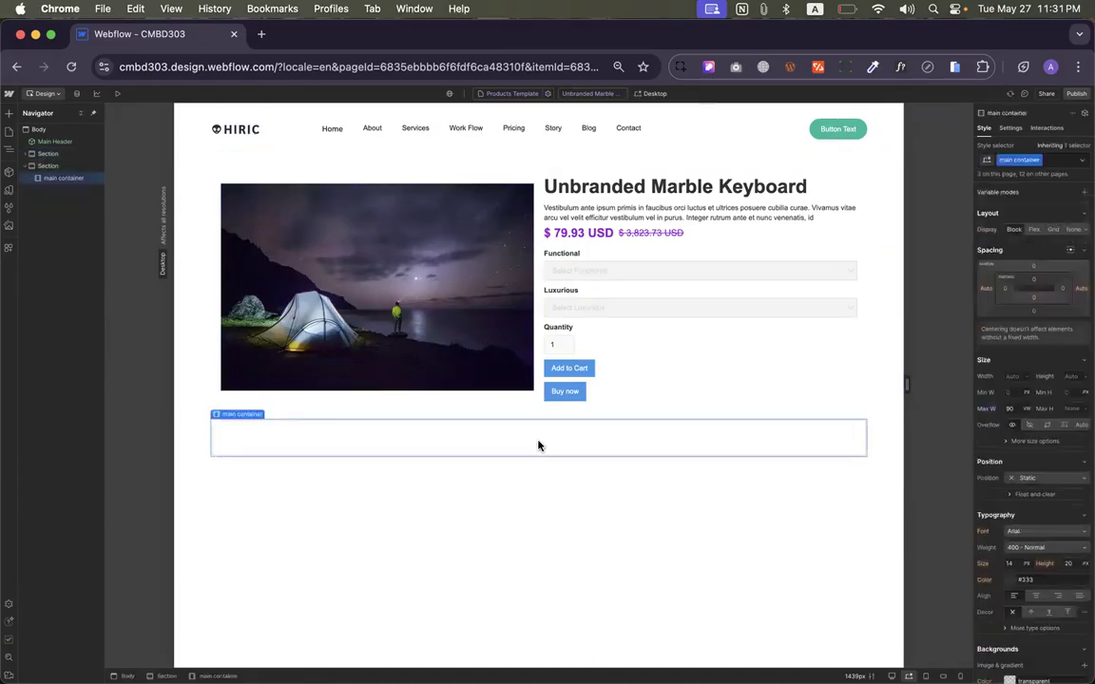
Paste the copied product collection list into the empty main container of the second section
key("super+v")
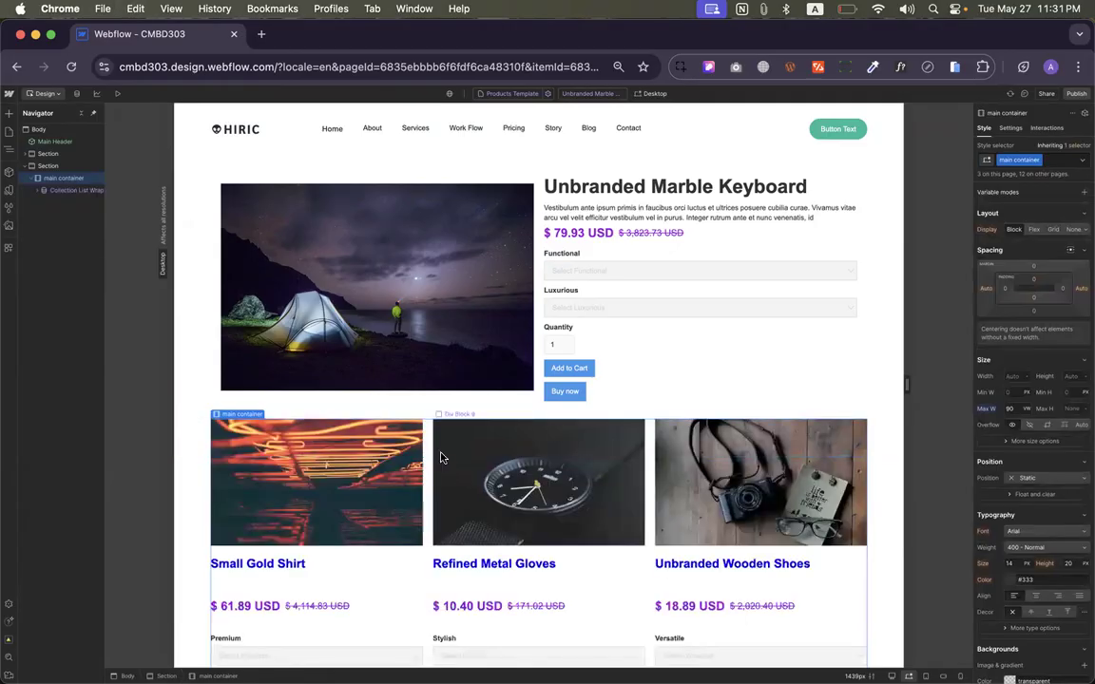
scroll(271, 432, "down", 1)
scroll(271, 432, "down", 5)
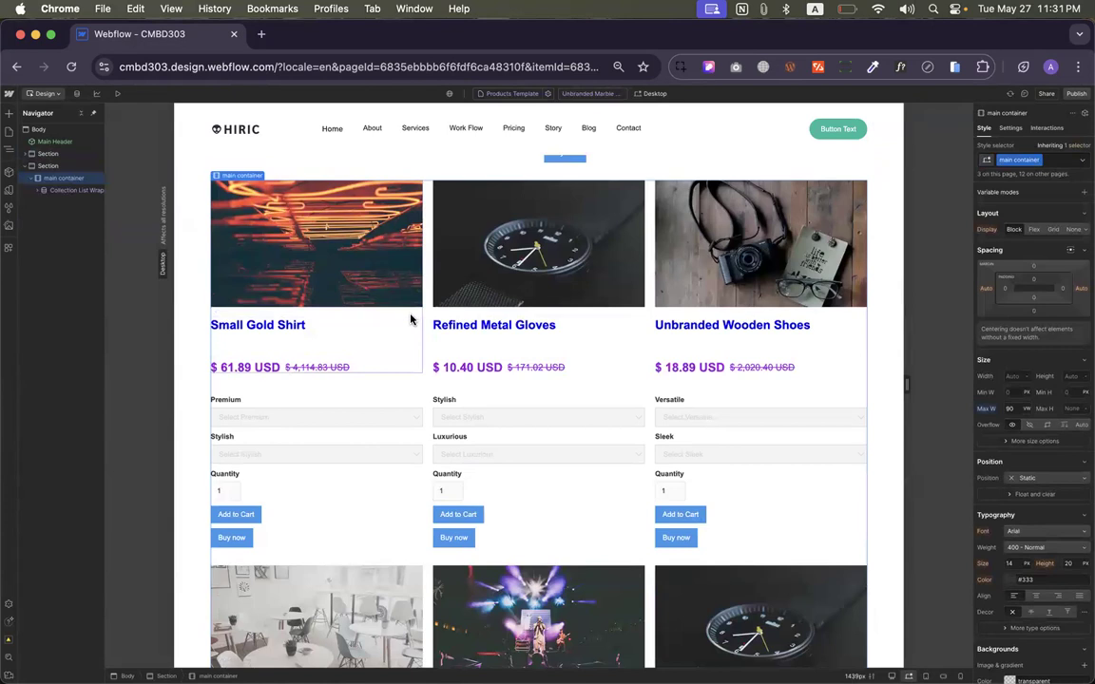
Limit the pasted Collection List to showing 3 items
left_click(408, 398)
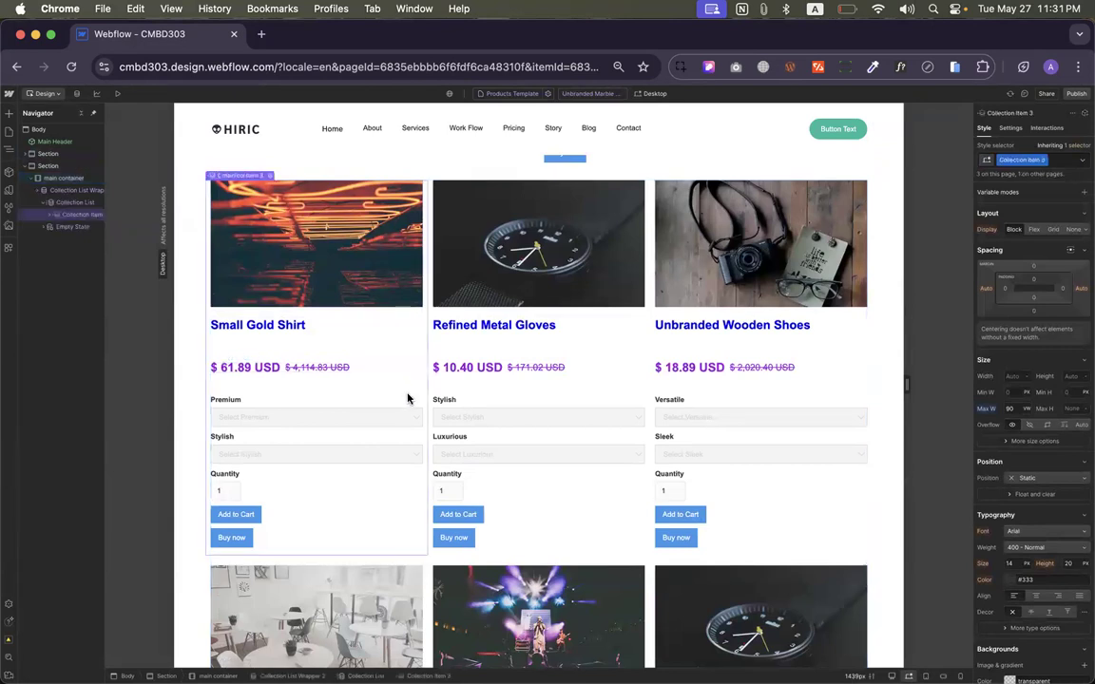
left_click(74, 202)
left_click(1012, 129)
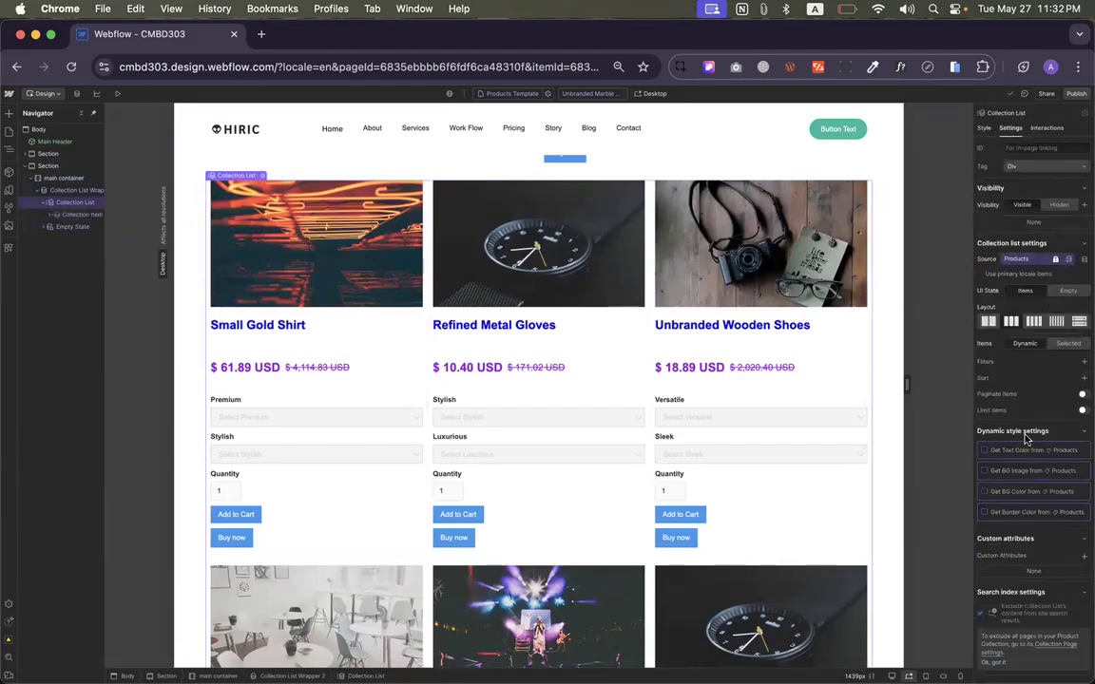
left_click(1083, 411)
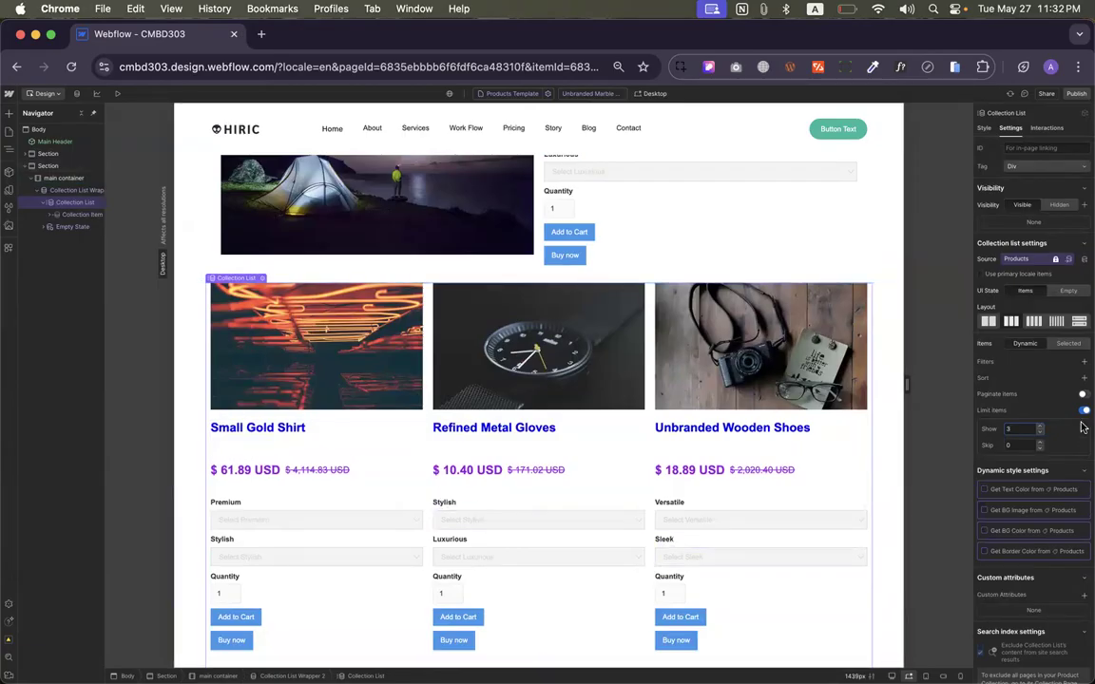
Filter the Collection List so that Categories contains any categories of the current product
left_click(1085, 367)
left_click(1028, 396)
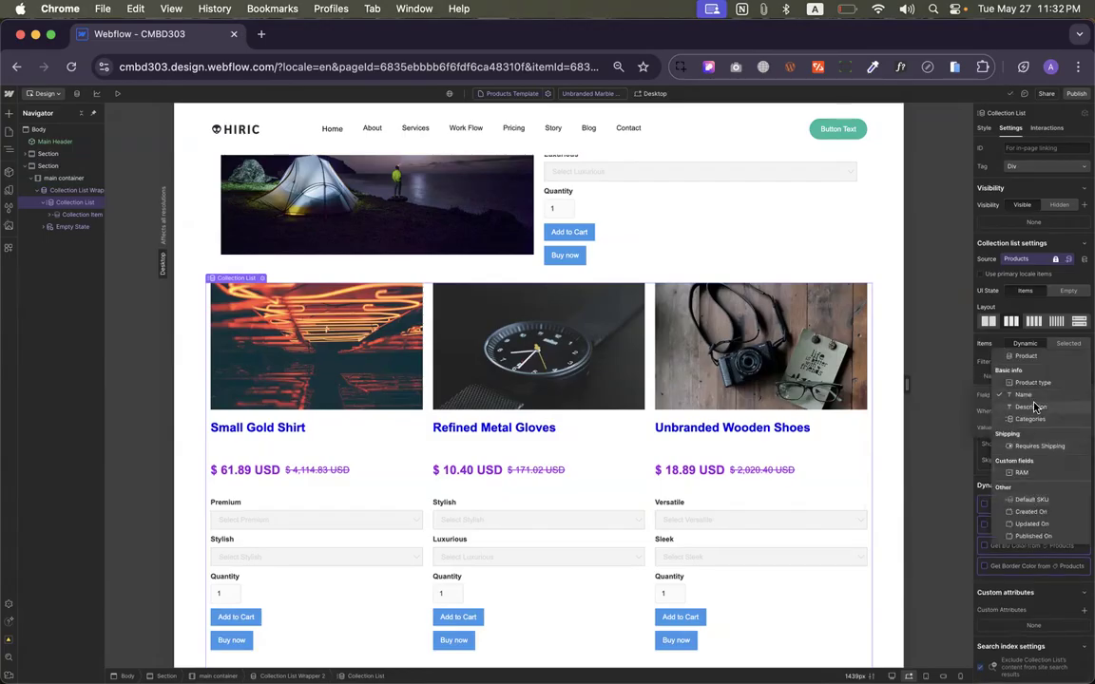
left_click(1029, 421)
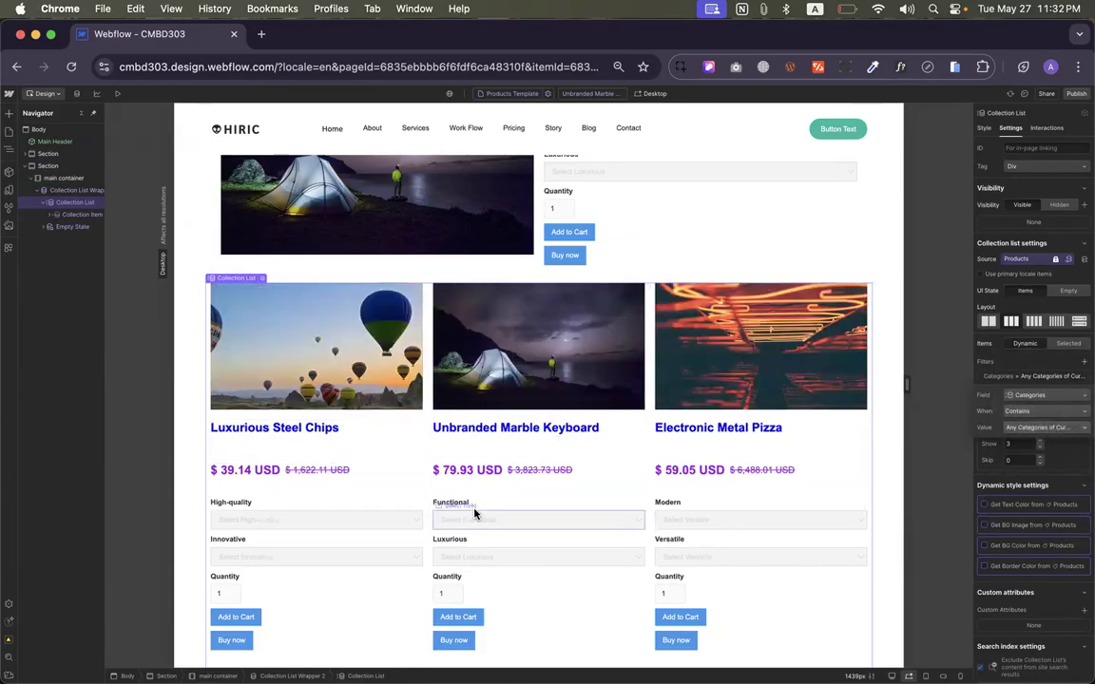
scroll(477, 579, "up", 2)
scroll(475, 514, "up", 2)
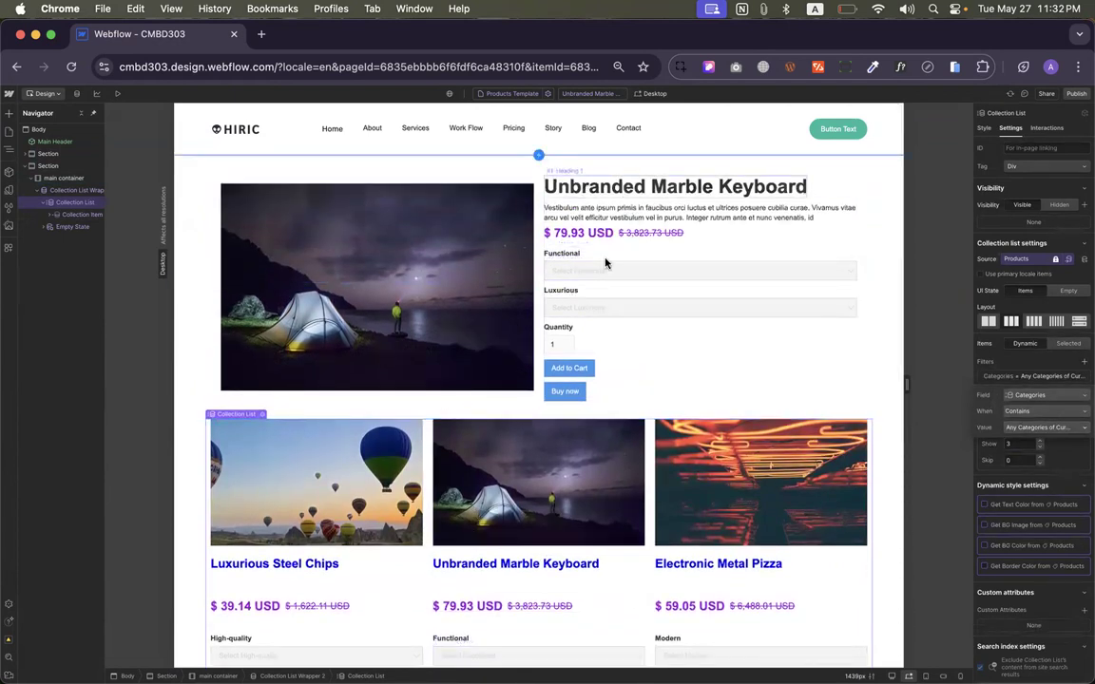
Add a second filter to the Collection List where Product is not Current Product
left_click(1085, 364)
left_click(1034, 408)
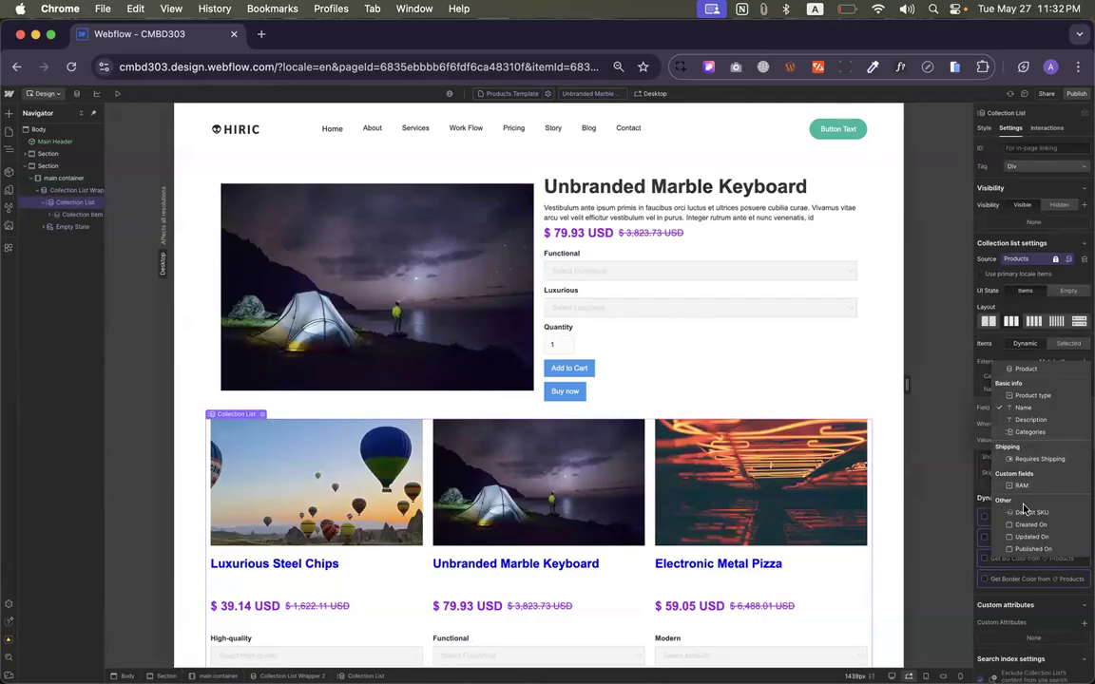
left_click(1021, 408)
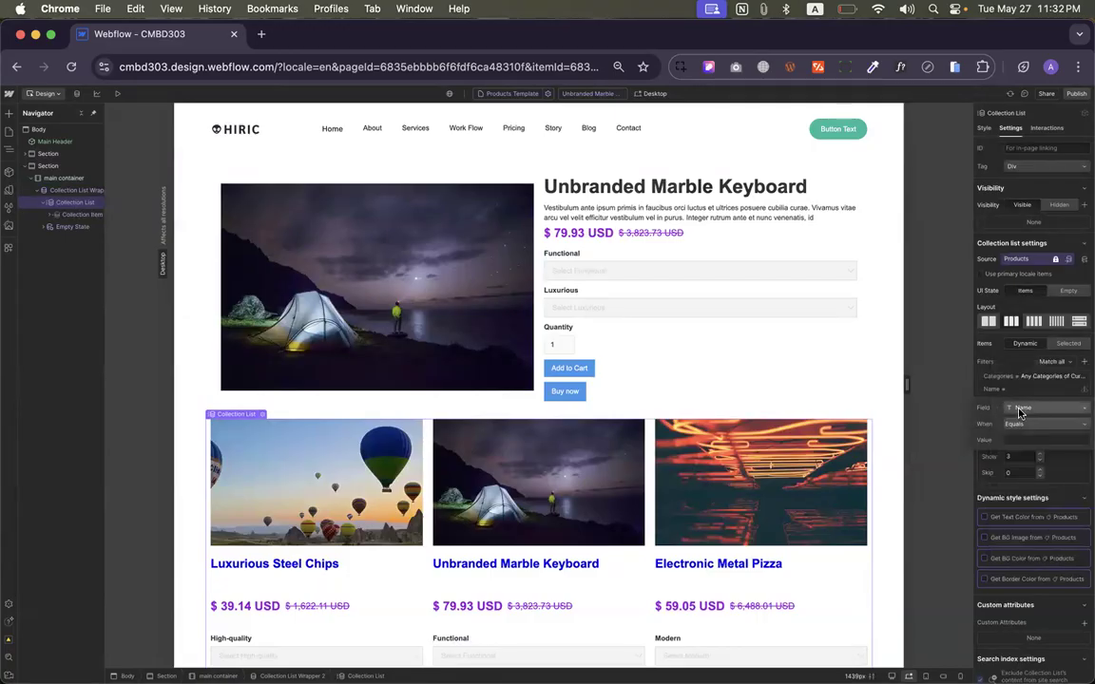
left_click(1022, 424)
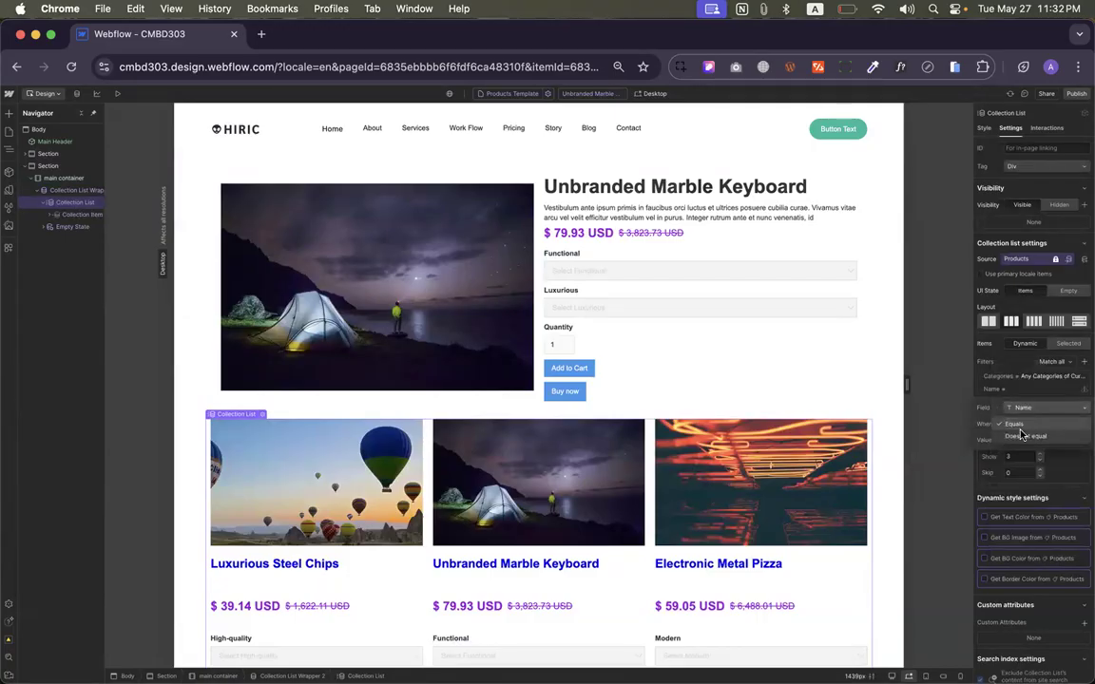
left_click(1021, 436)
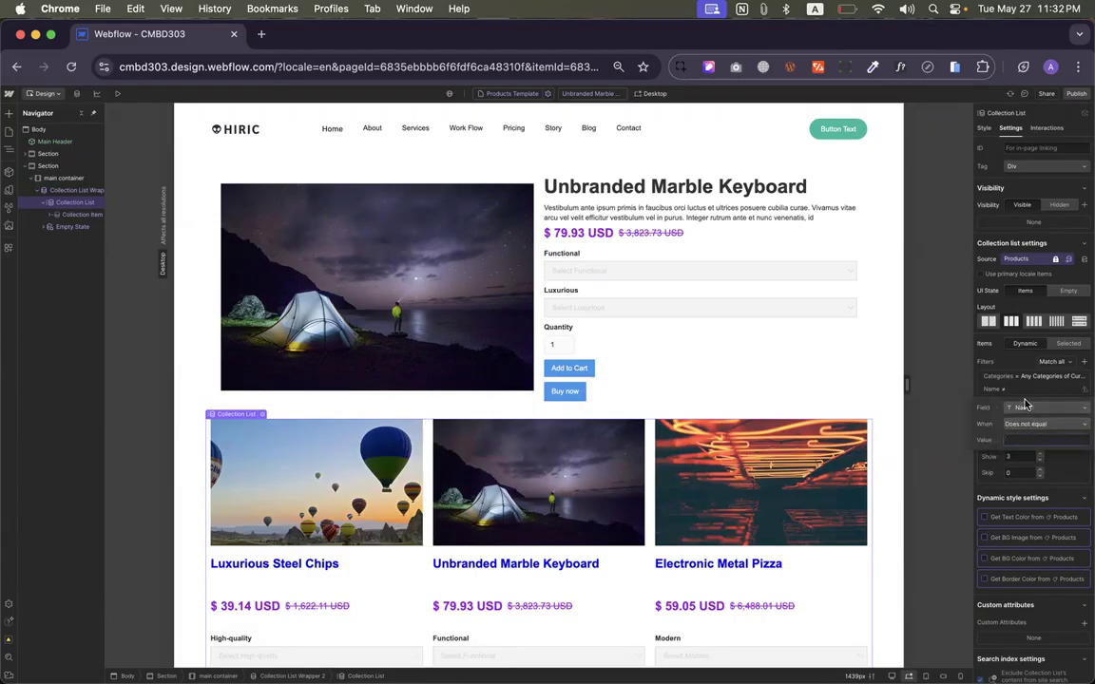
left_click(1026, 407)
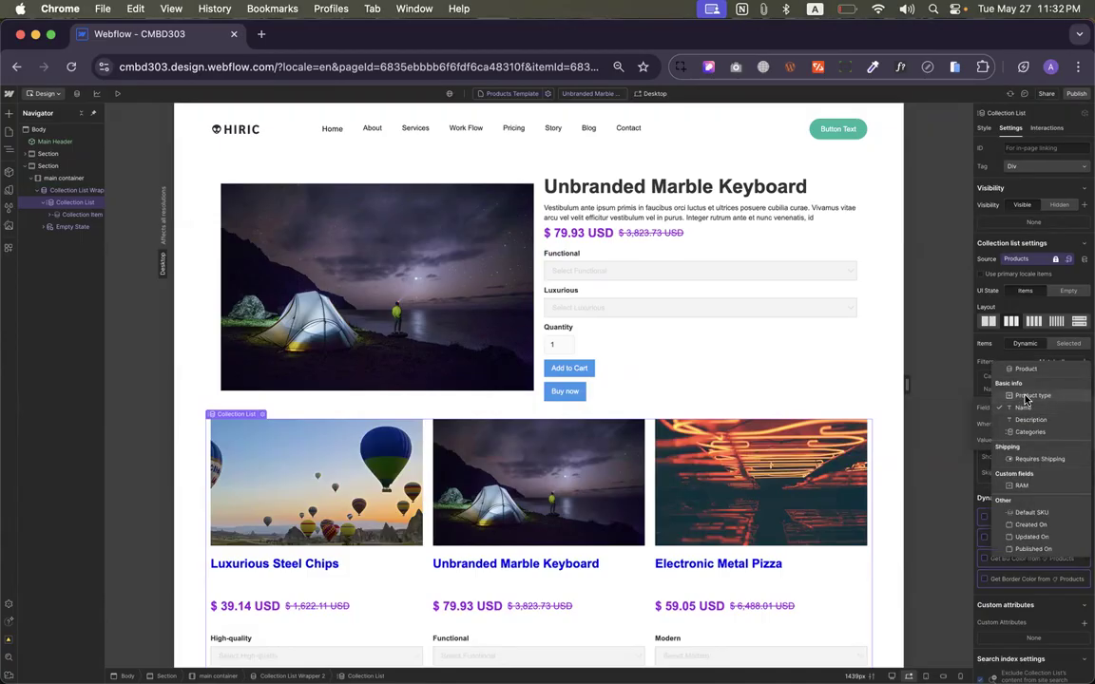
left_click(1026, 369)
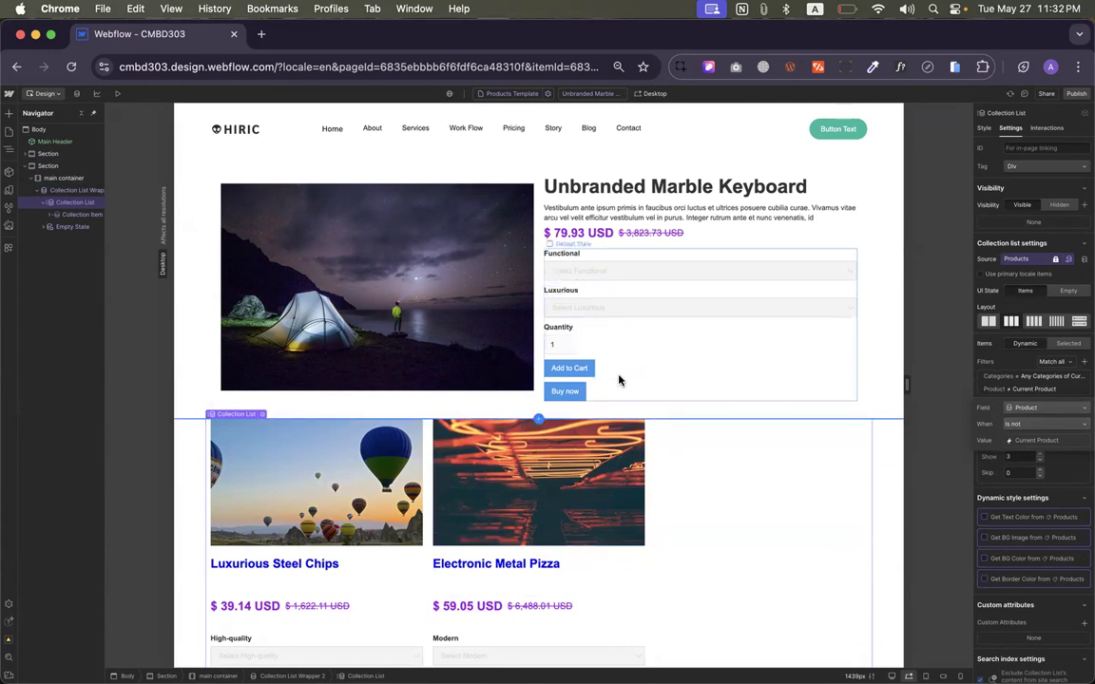
scroll(617, 381, "down", 1)
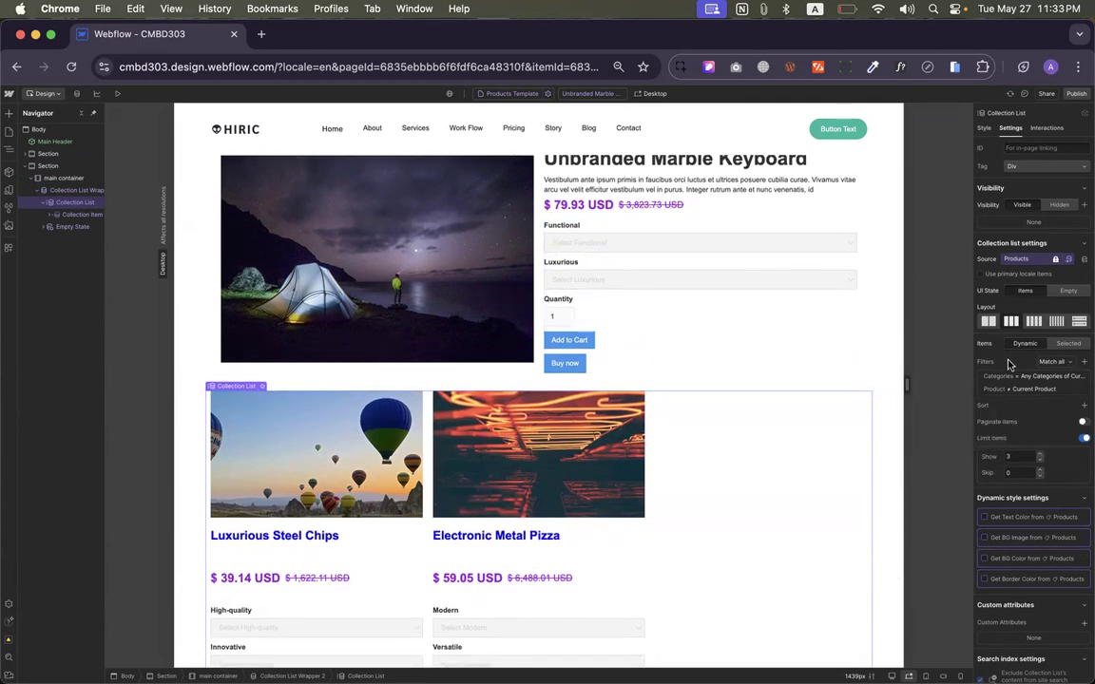
left_click(1027, 363)
left_click(1028, 363)
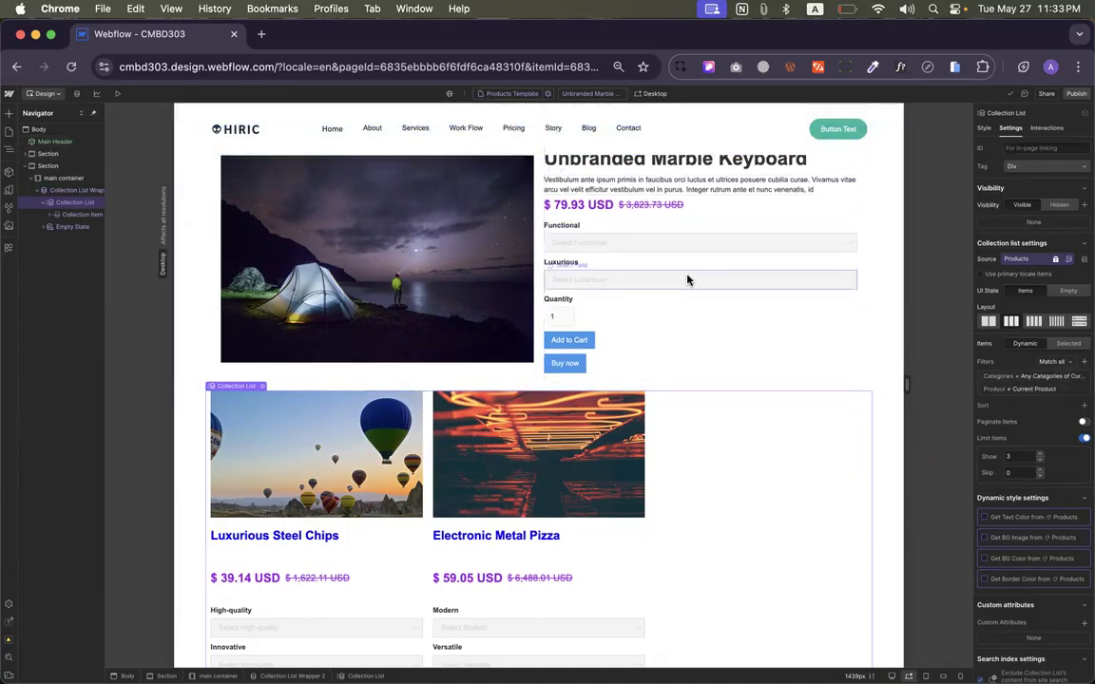
scroll(839, 417, "down", 2)
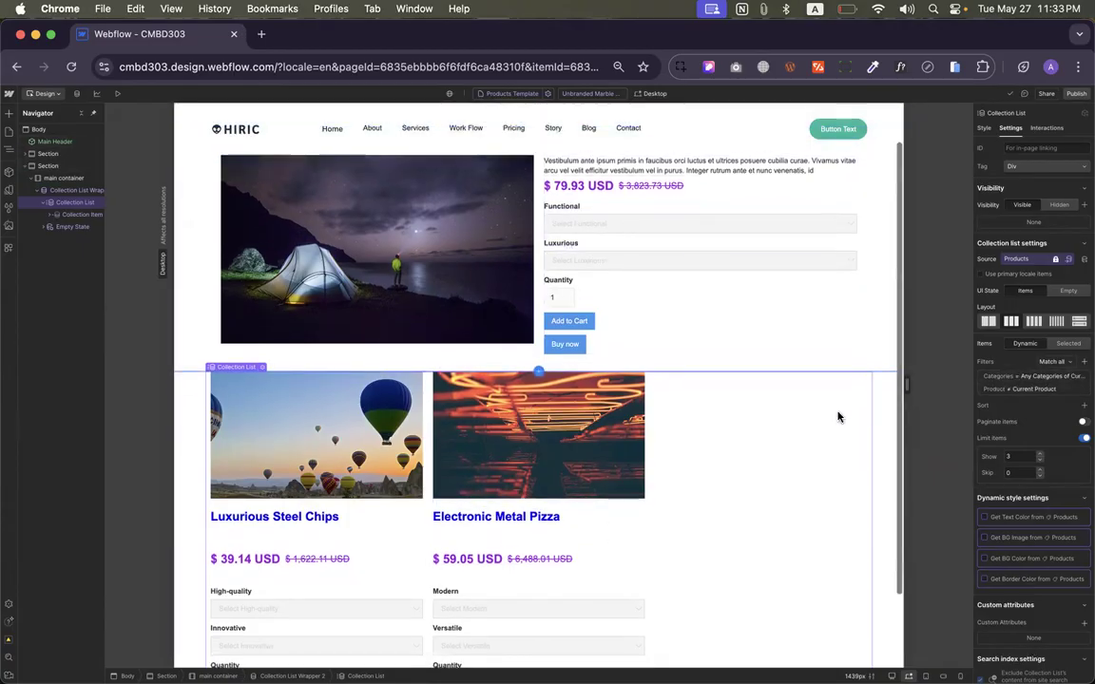
scroll(838, 416, "up", 3)
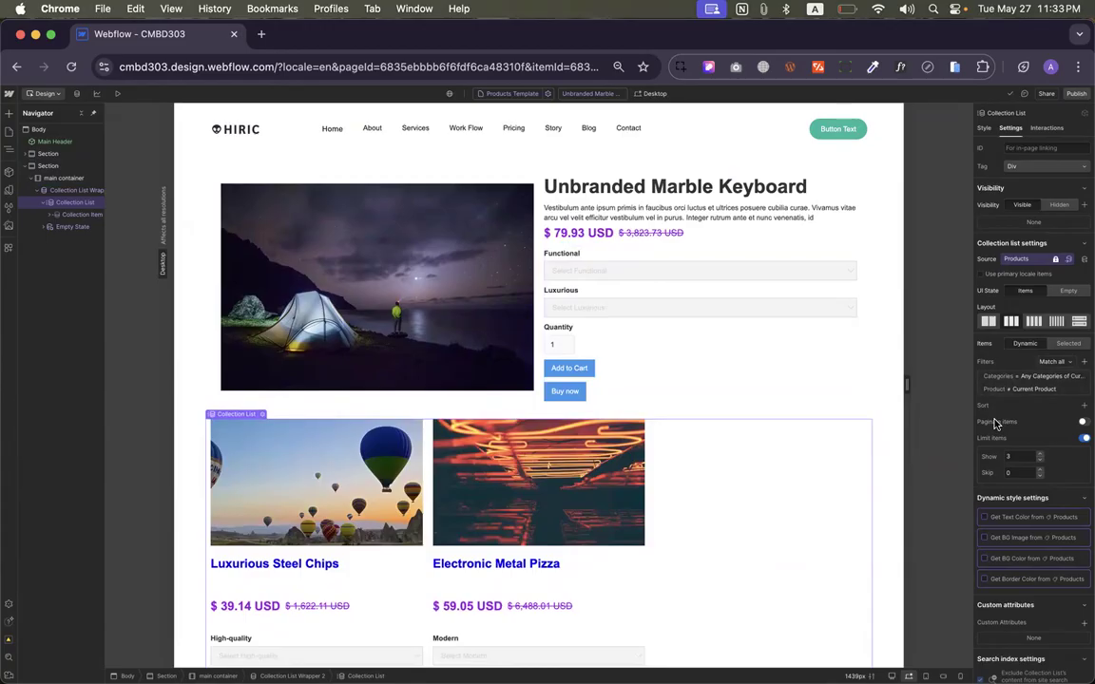
left_click(1051, 361)
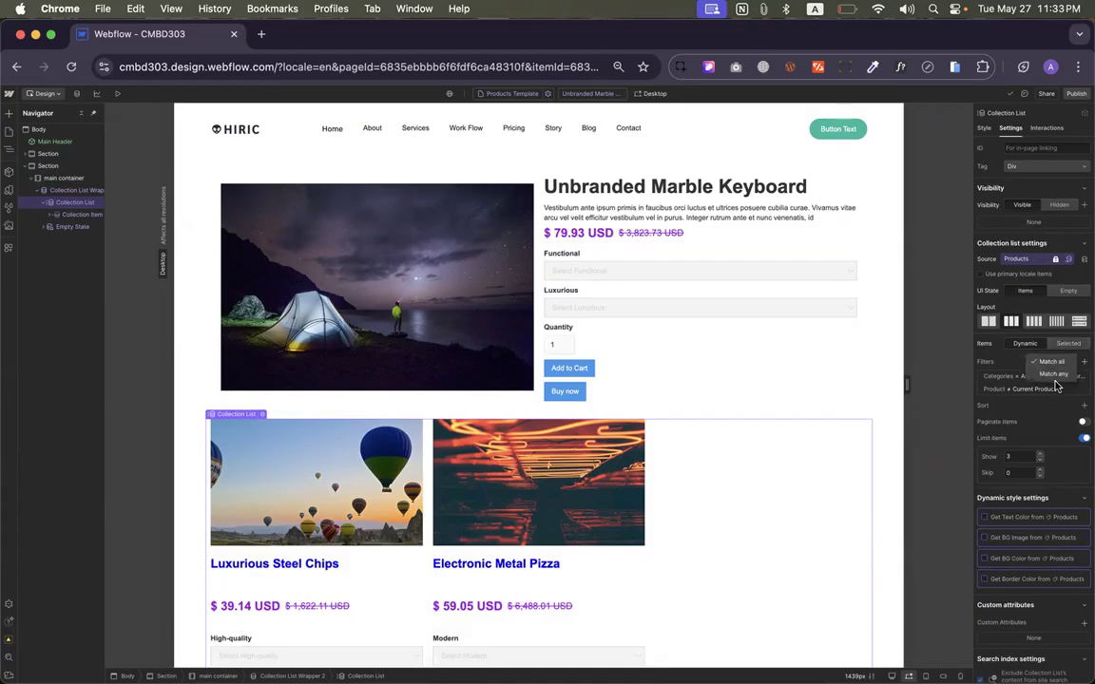
left_click(998, 362)
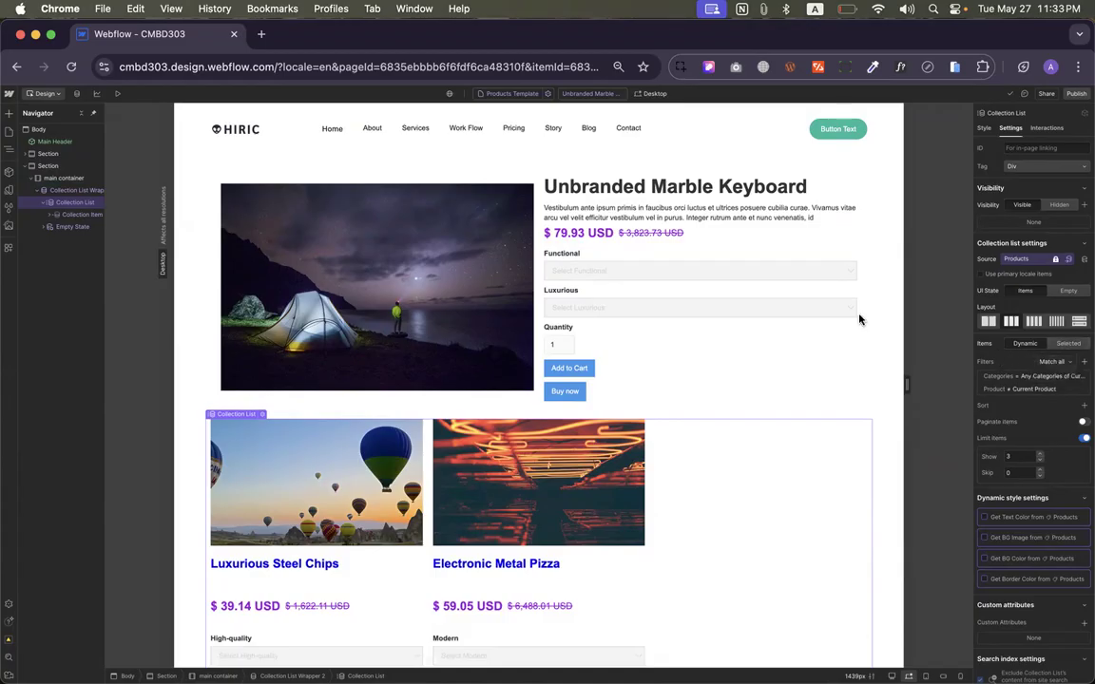
Add an H1 heading above the Collection List in the second section and change its text to "Related Products"
scroll(590, 259, "down", 1)
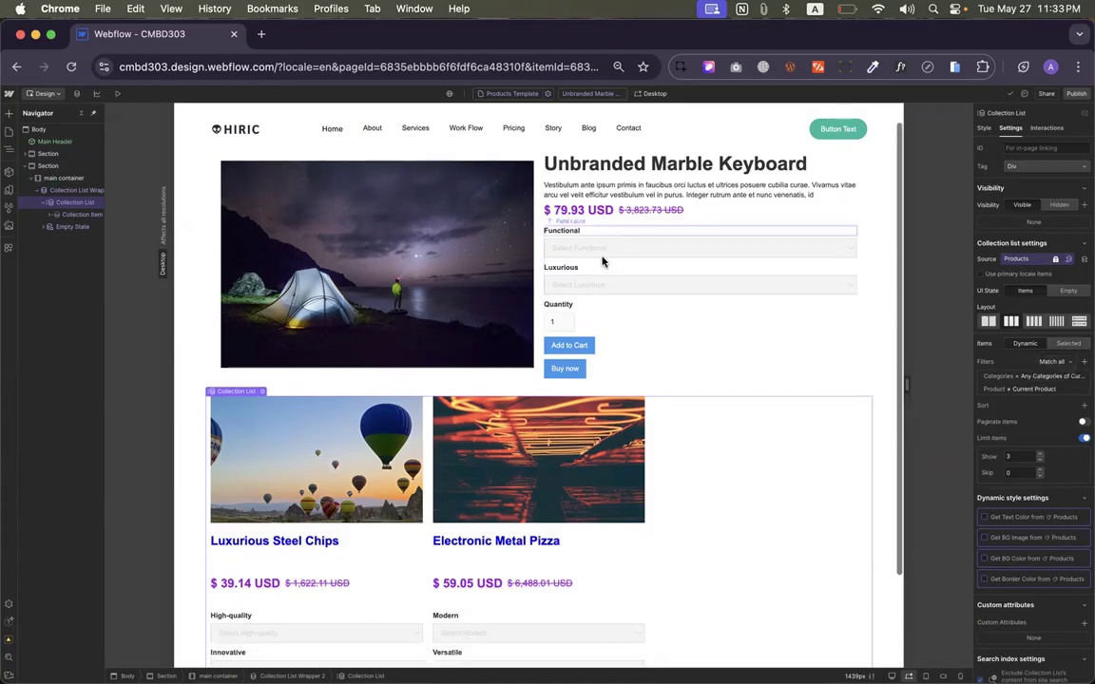
left_click(7, 115)
left_click_drag(34, 388, 670, 419)
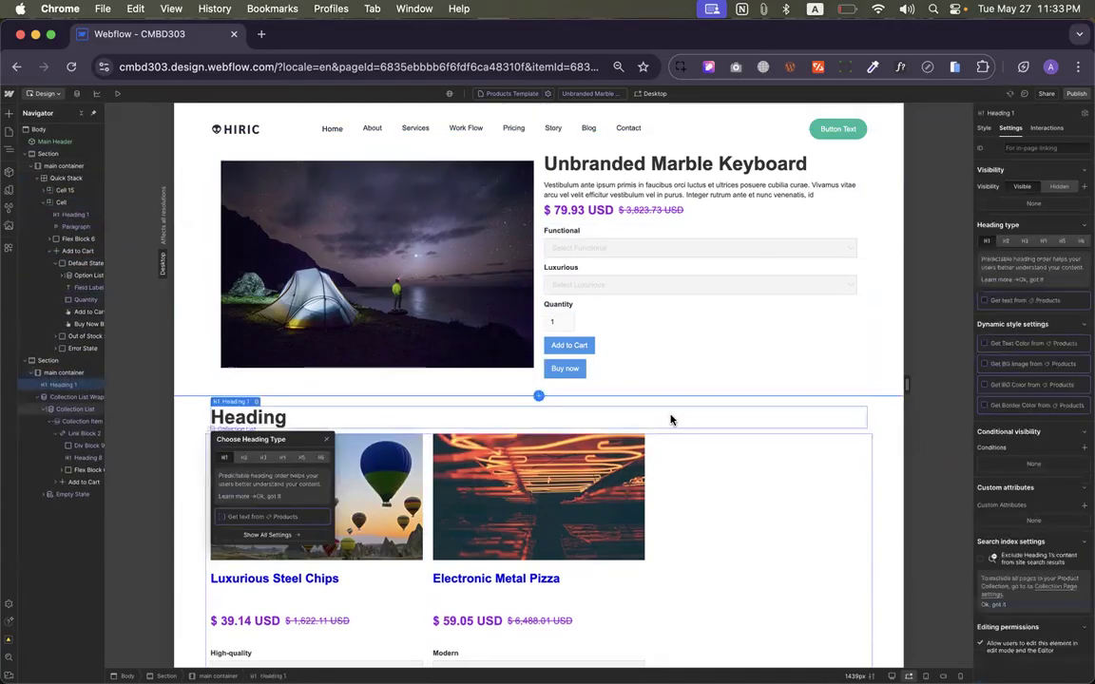
left_click(250, 419)
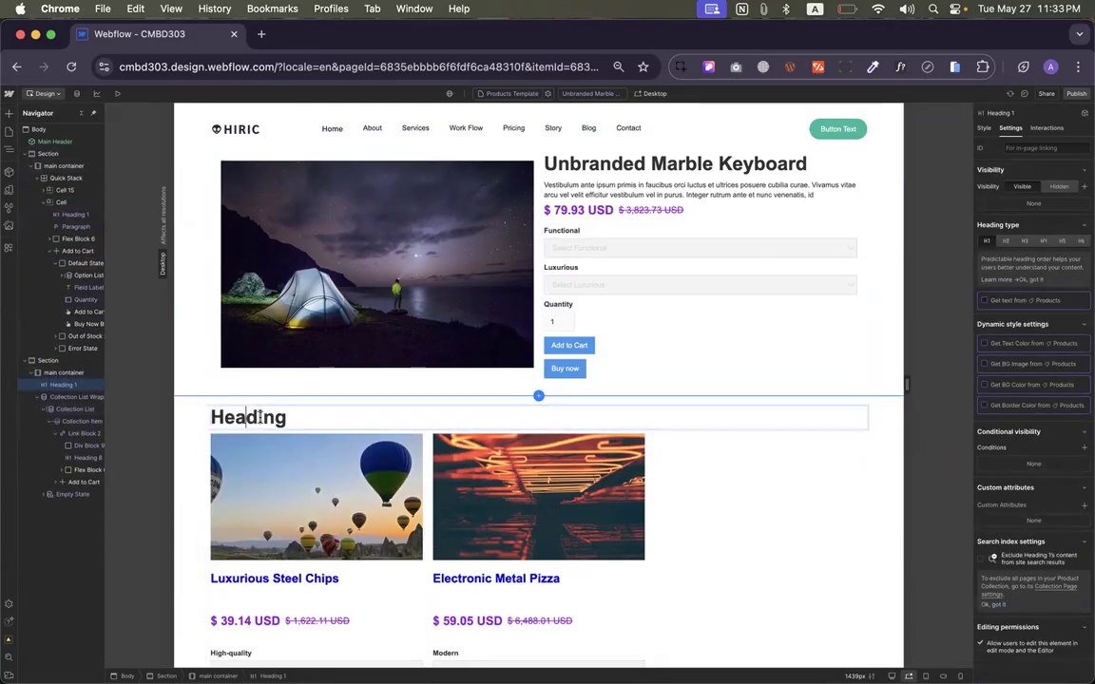
double_click(250, 419)
type("Re")
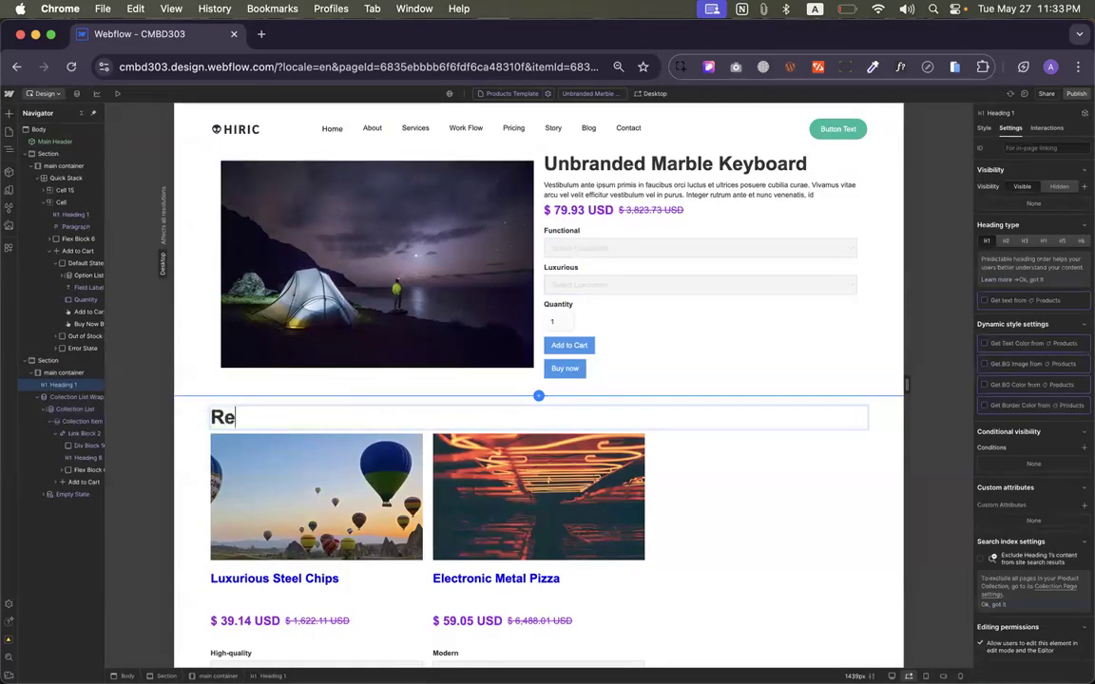
type("aated Products")
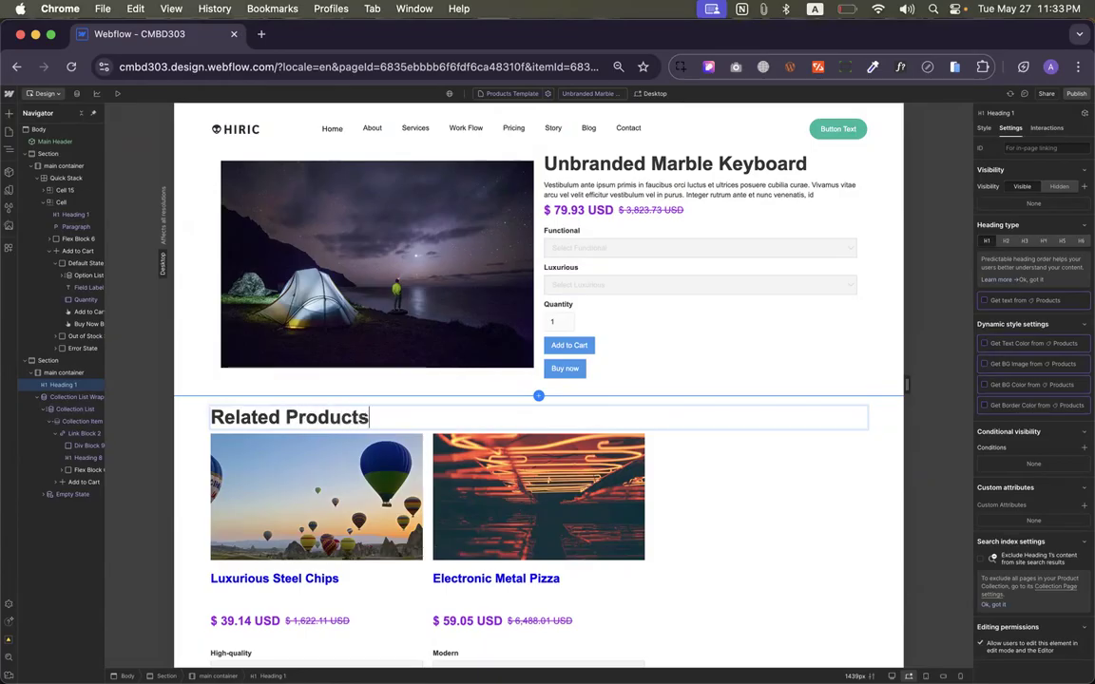
left_click(692, 513)
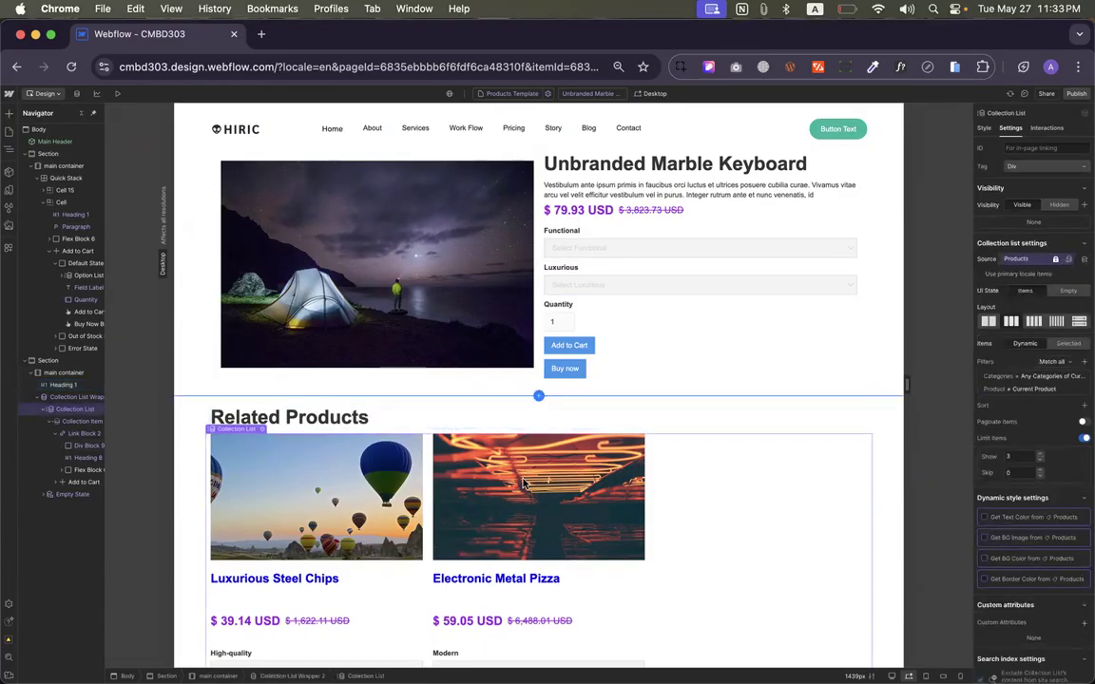
Delete the Add to Cart element from the related products' Collection Item
scroll(440, 475, "down", 3)
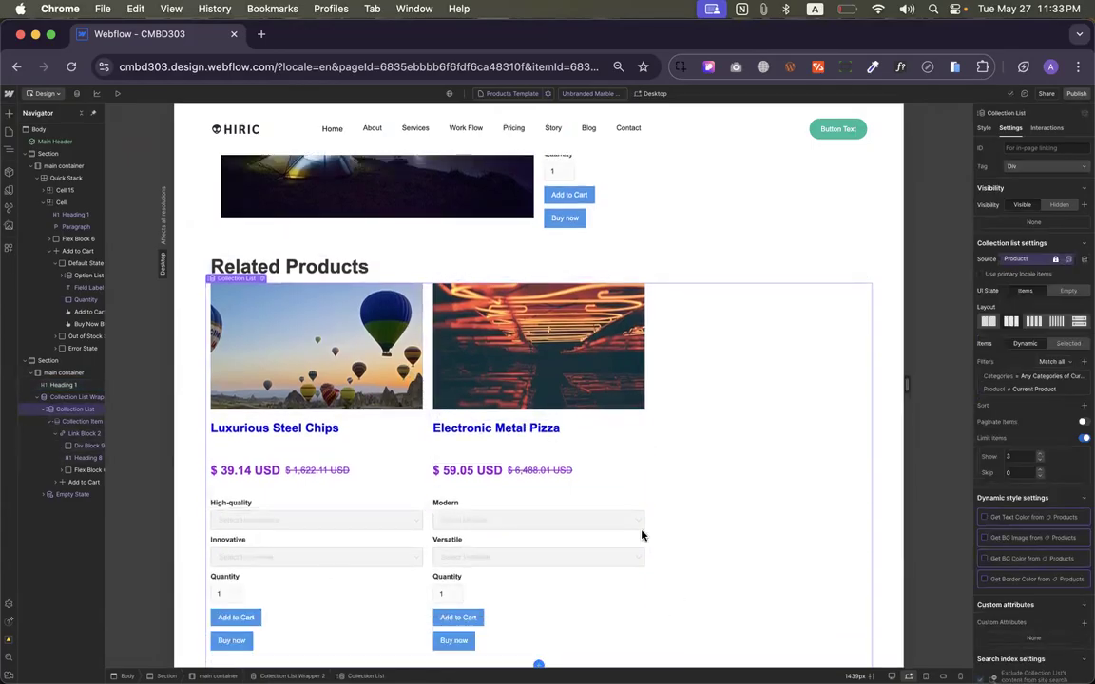
left_click(537, 594)
scroll(494, 589, "up", 3)
left_click(434, 538)
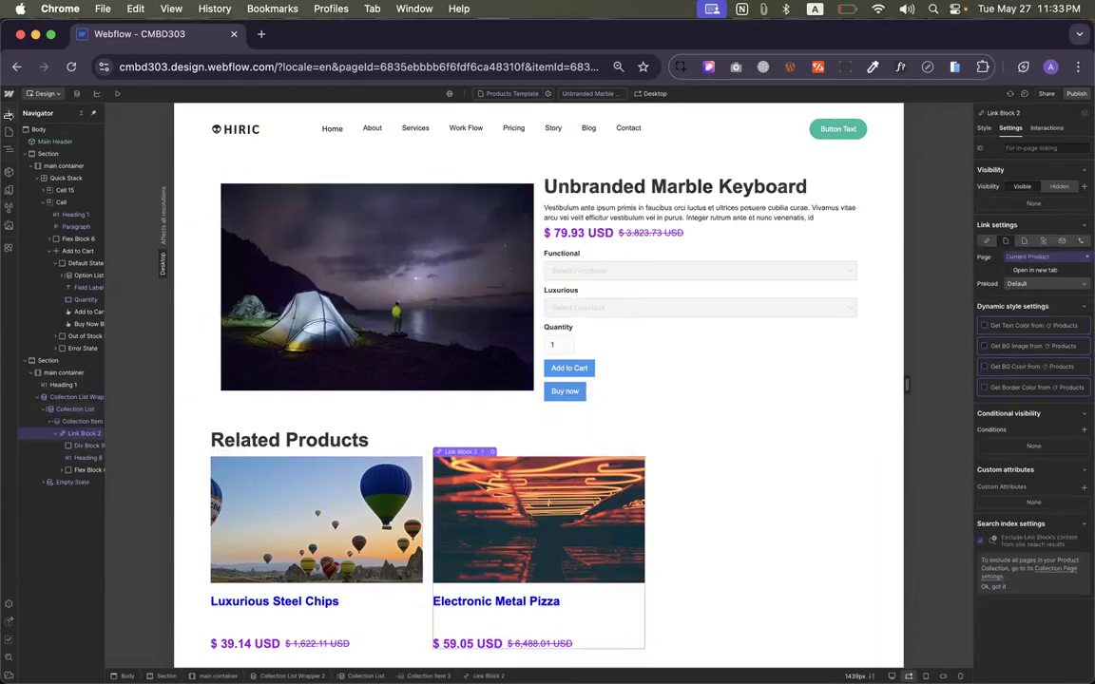
Add a button to the Collection List's Empty State and link it to the Current Product page
left_click(8, 112)
left_click_drag(80, 357, 43, 514)
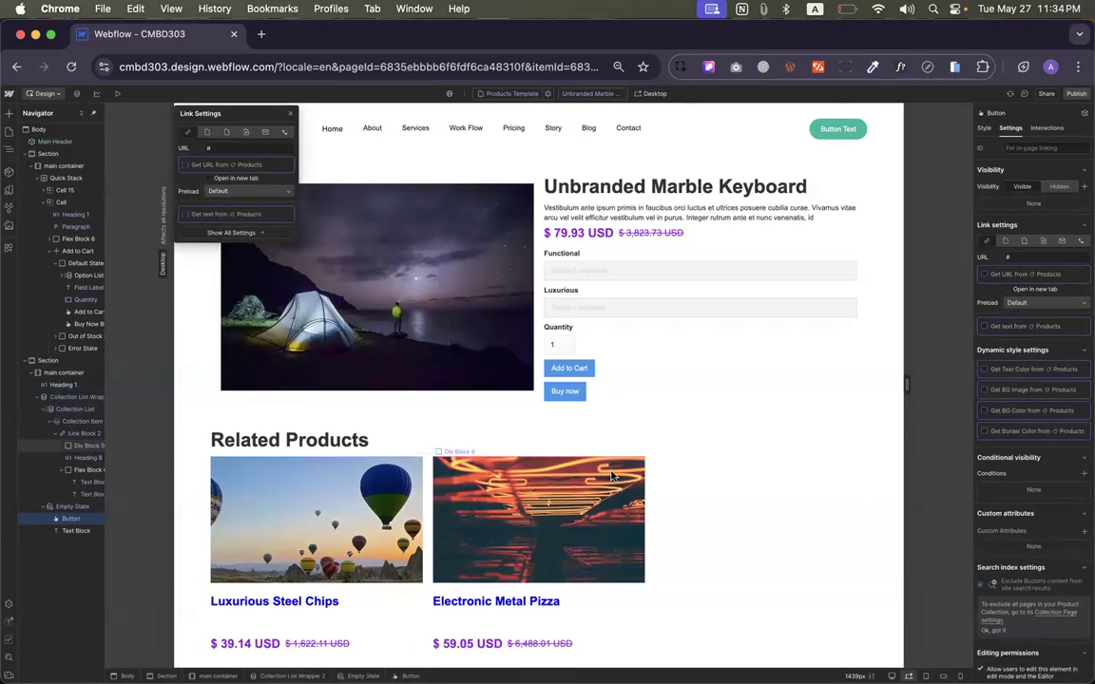
left_click(220, 166)
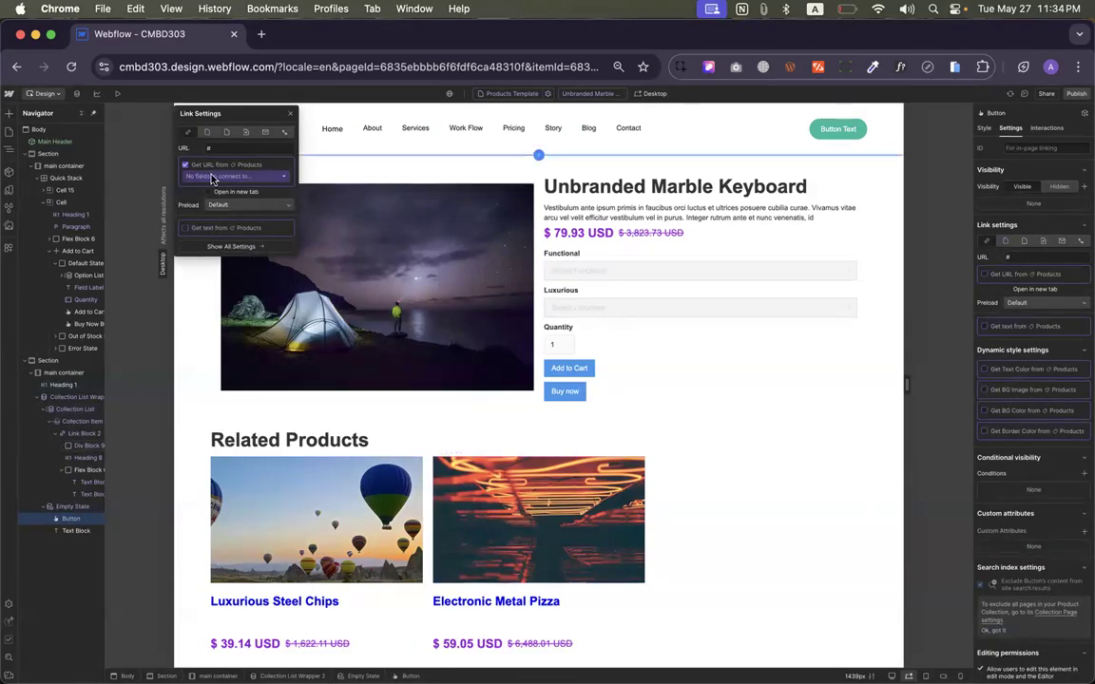
left_click(205, 132)
left_click(213, 150)
left_click(239, 157)
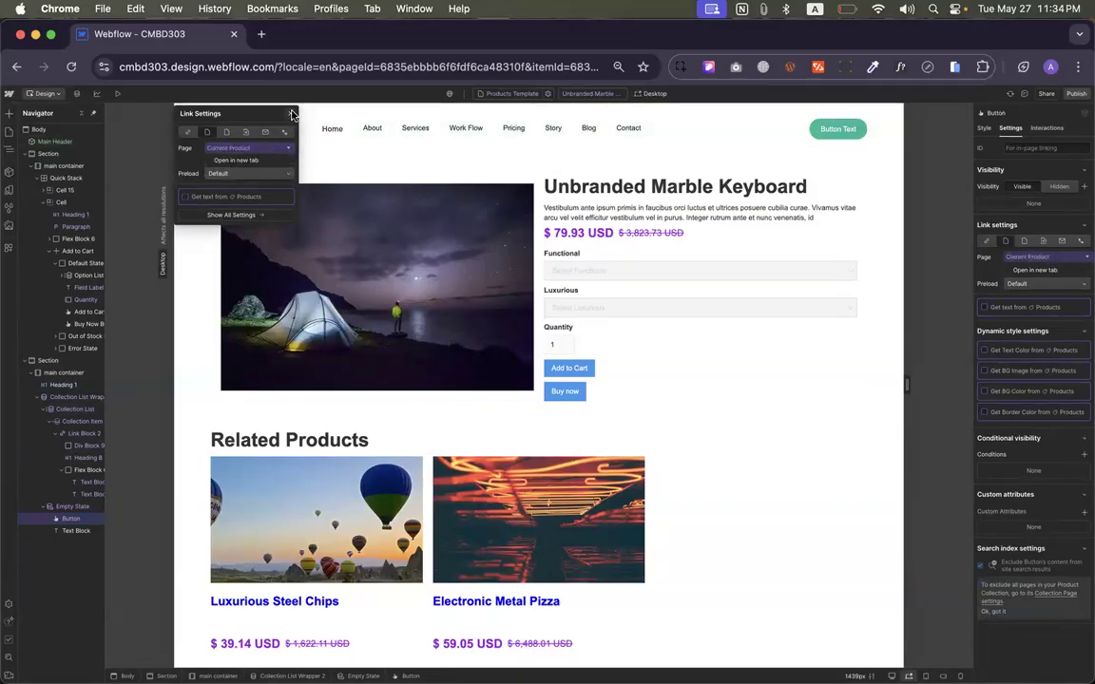
left_click(291, 114)
Move the button out of the Empty State into the Collection Item, directly below the link block
left_click(681, 537)
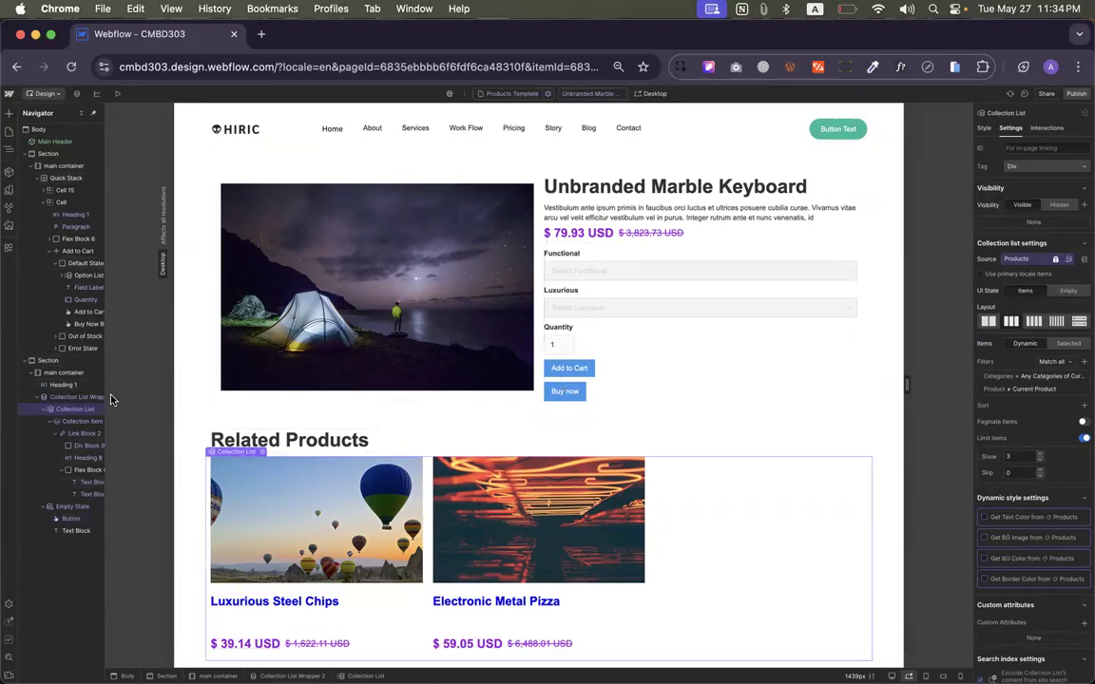
left_click(68, 519)
left_click_drag(71, 521, 77, 500)
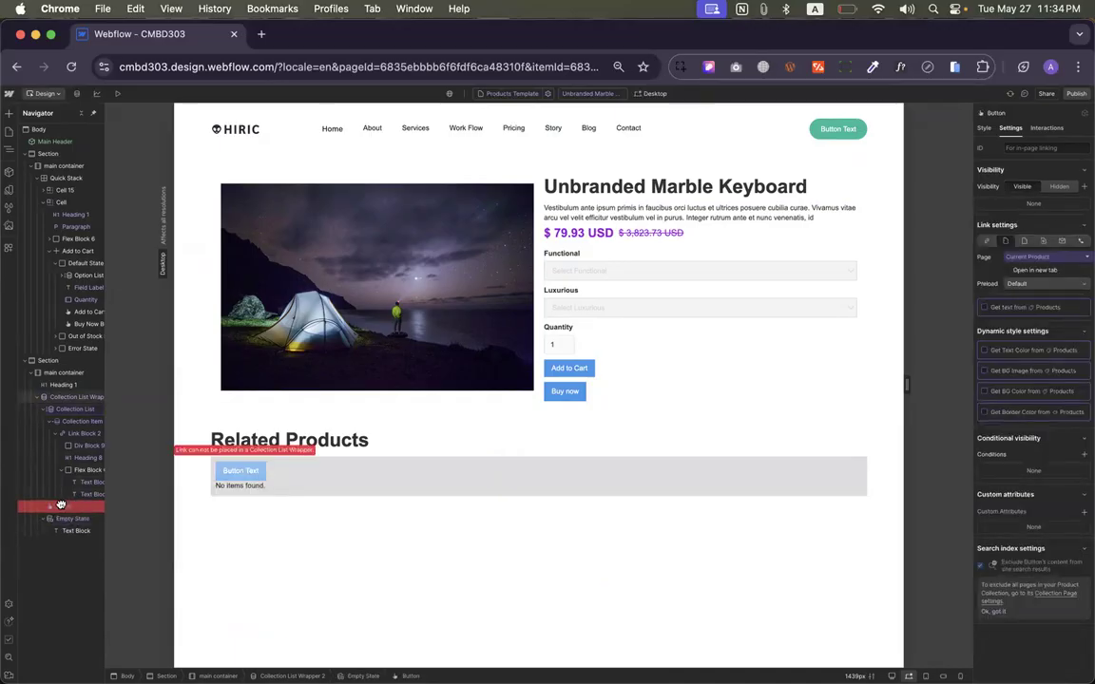
mouse_move(21, 503)
left_mouse_down()
mouse_move(29, 458)
mouse_move(67, 435)
mouse_move(73, 508)
mouse_move(67, 375)
mouse_move(67, 407)
mouse_move(59, 397)
left_mouse_up()
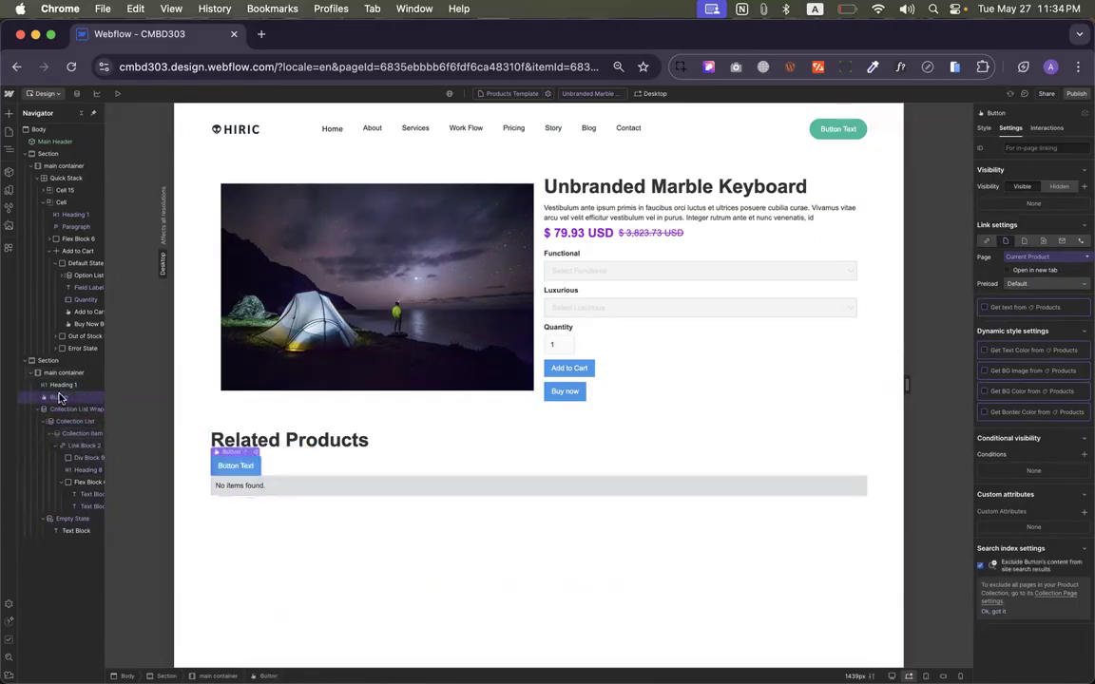
left_click(70, 410)
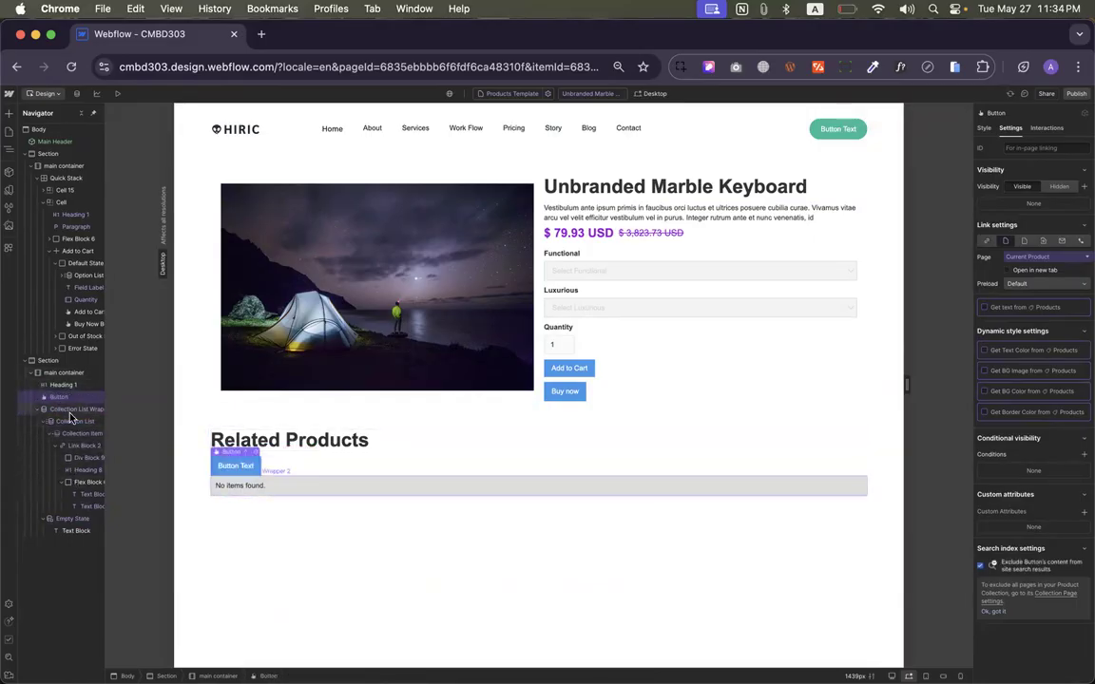
left_click_drag(56, 401, 47, 510)
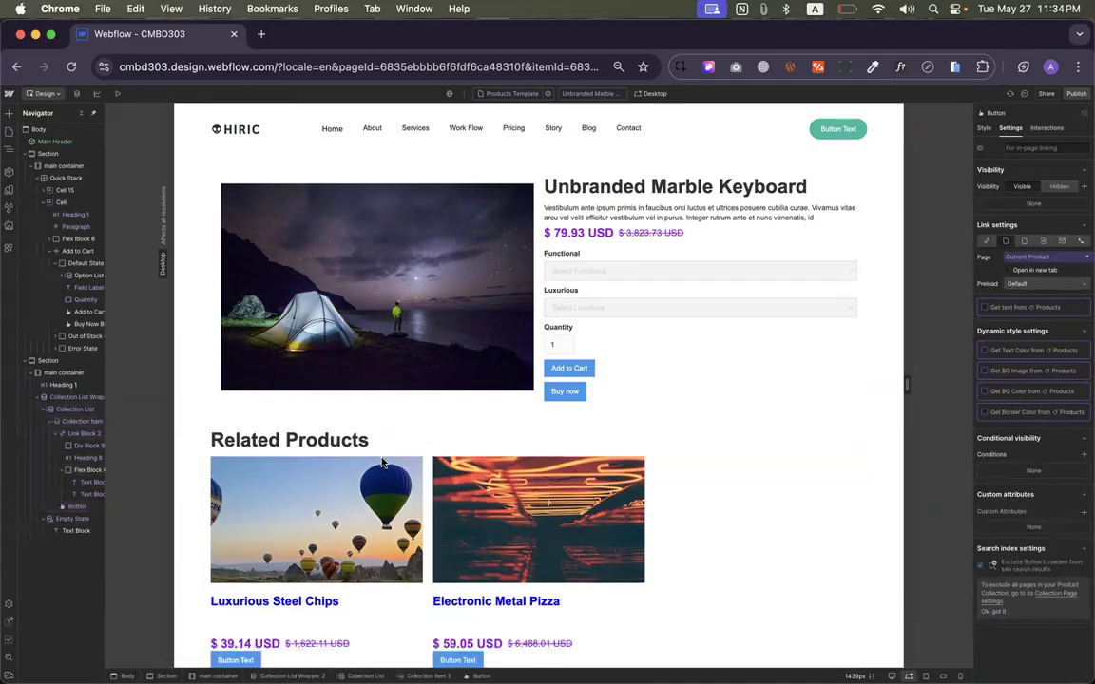
Change the text of the button in the related product cards to "View"
scroll(414, 432, "down", 1)
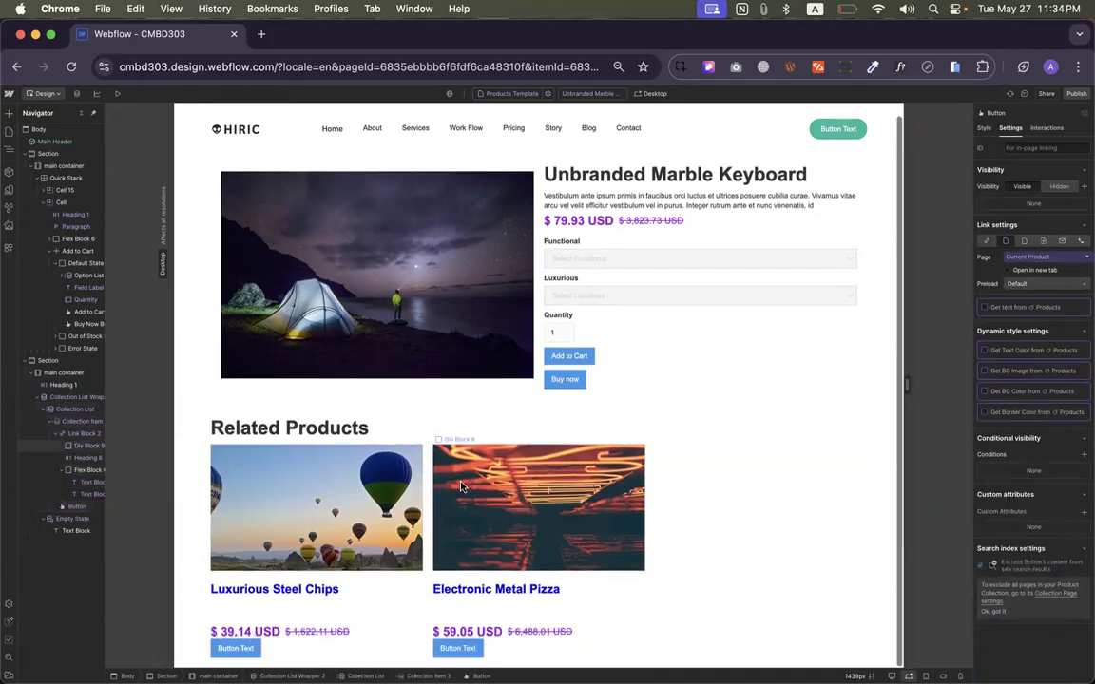
left_click(984, 127)
double_click(243, 646)
key("super+a")
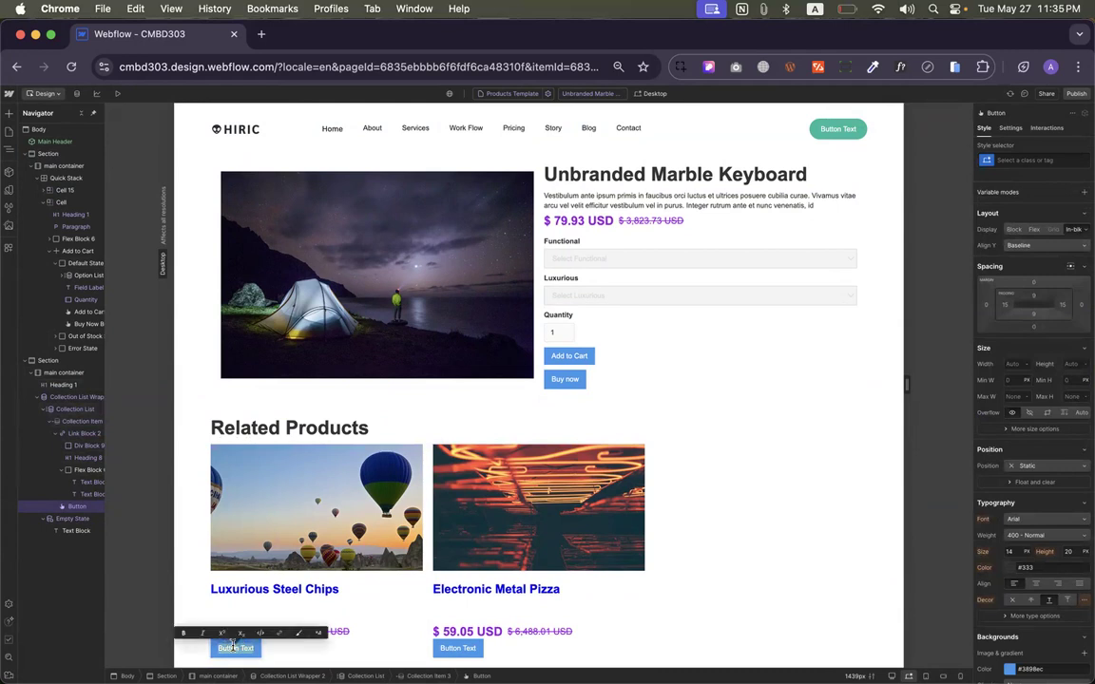
type("View")
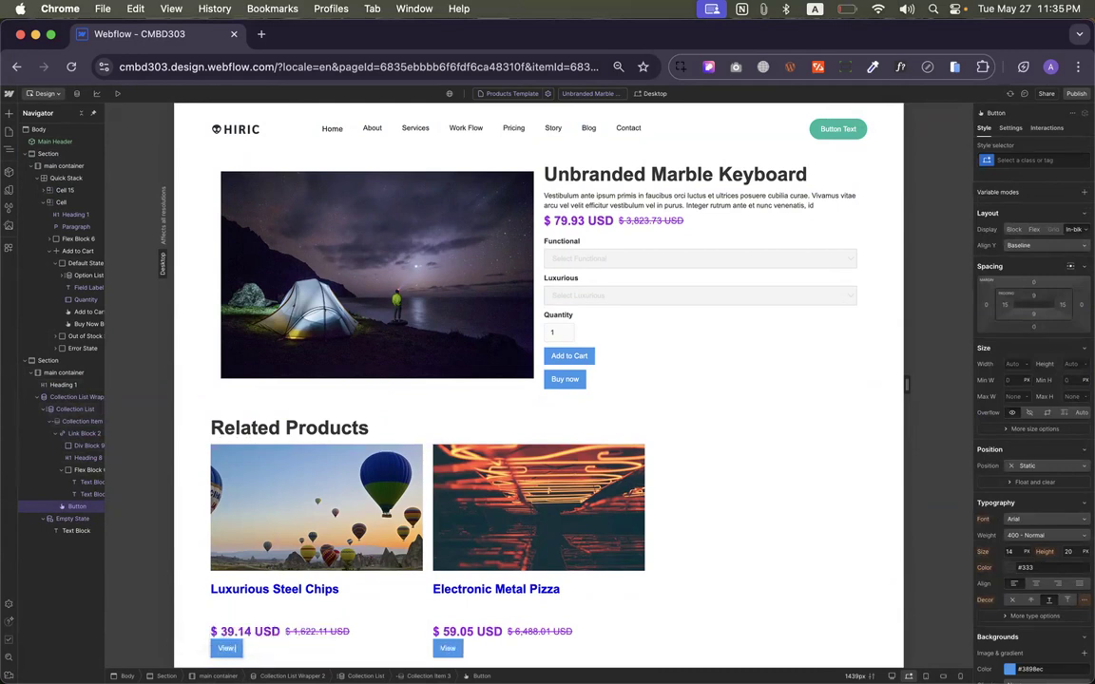
left_click(255, 639)
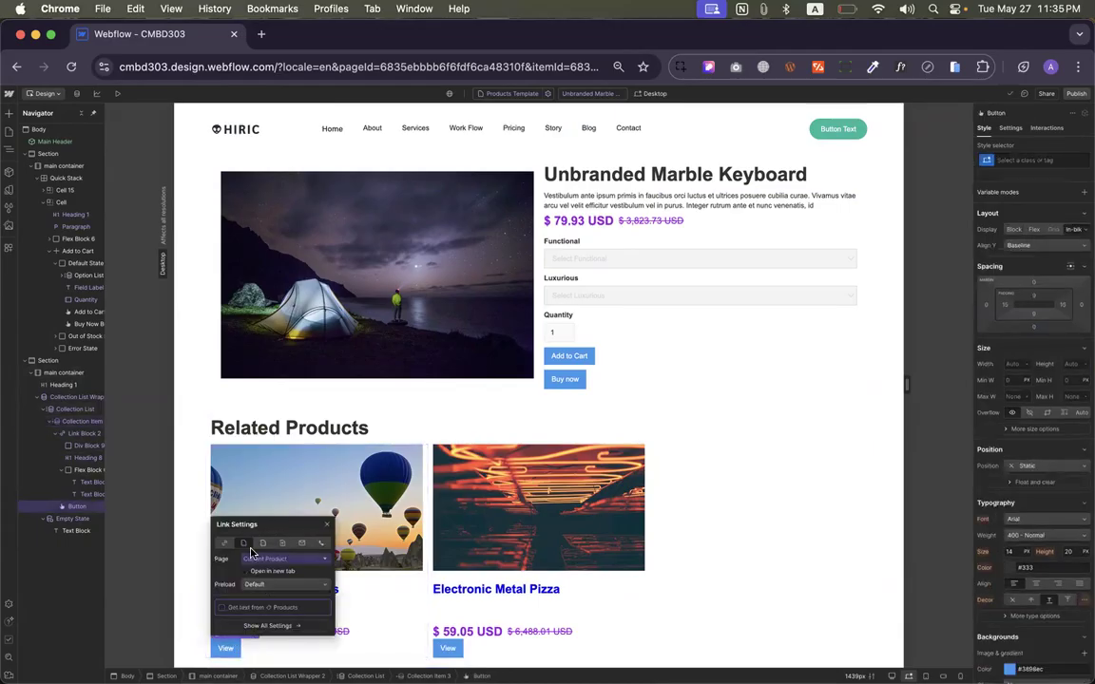
left_click(375, 618)
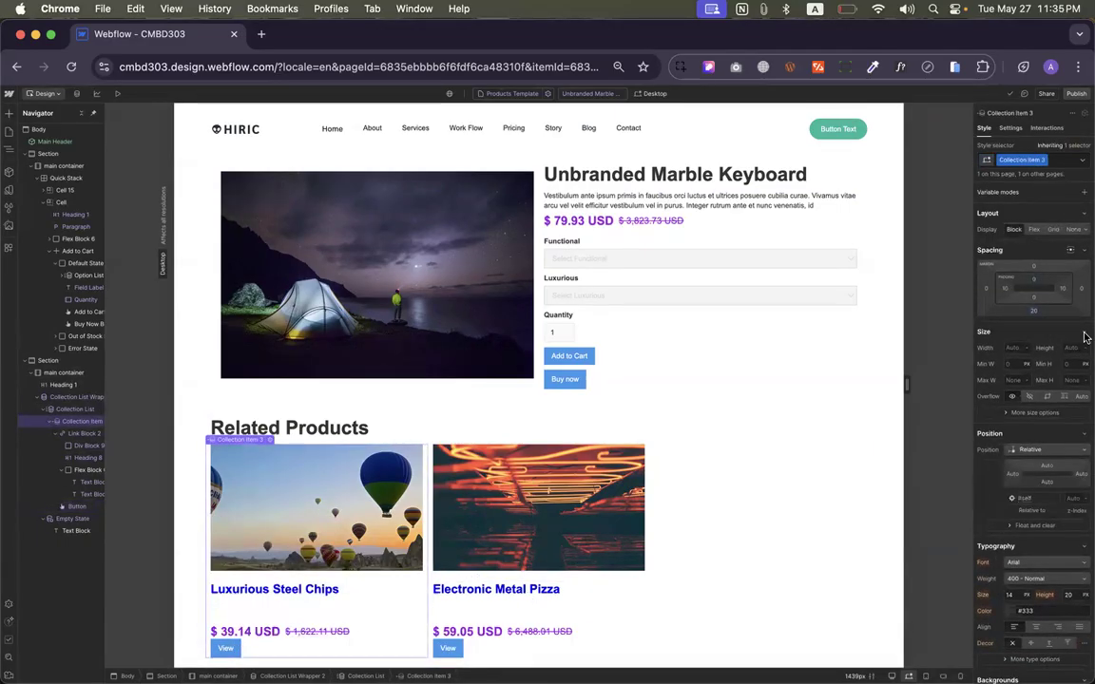
left_click(1031, 270)
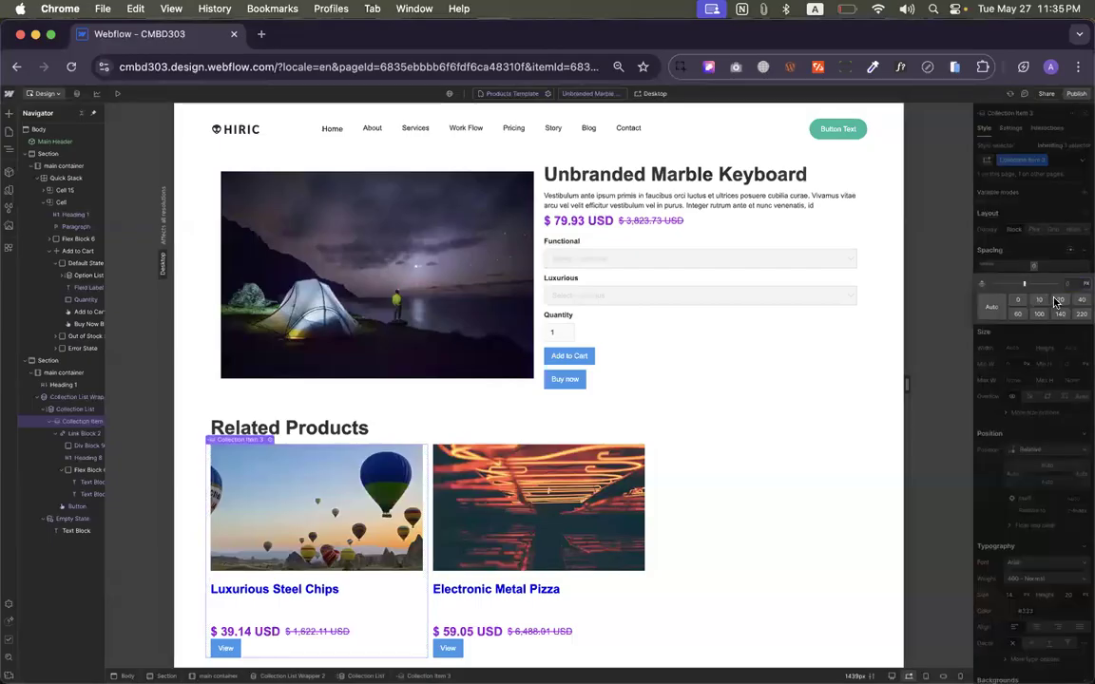
left_click(1057, 300)
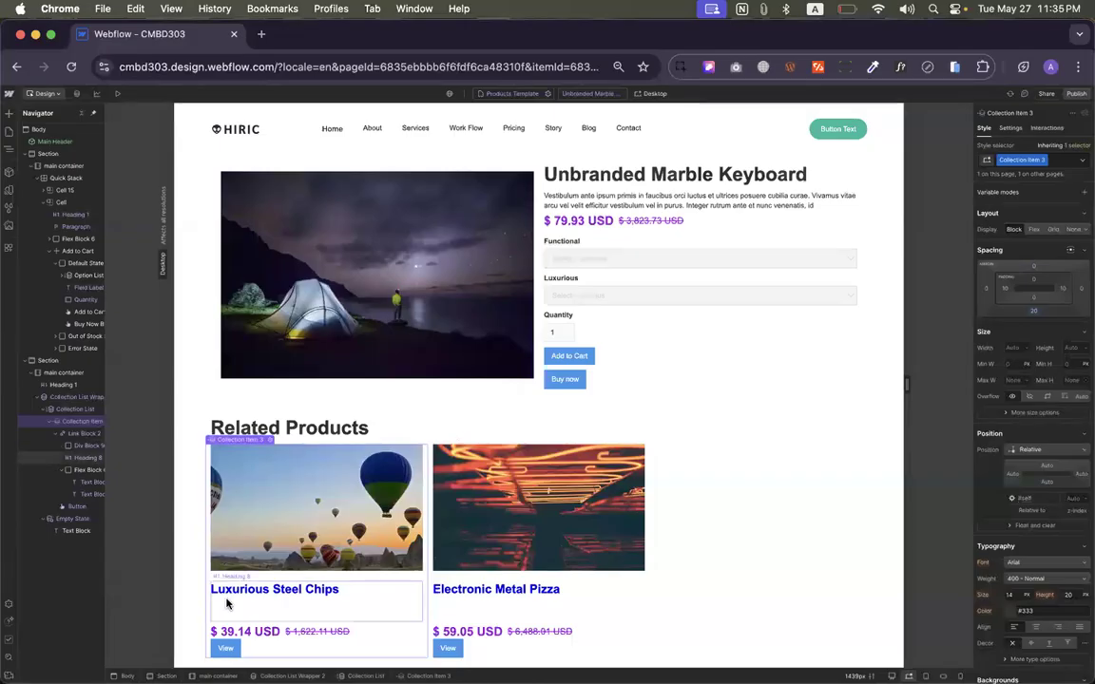
Set the View button's top margin to 20 px
left_click(226, 648)
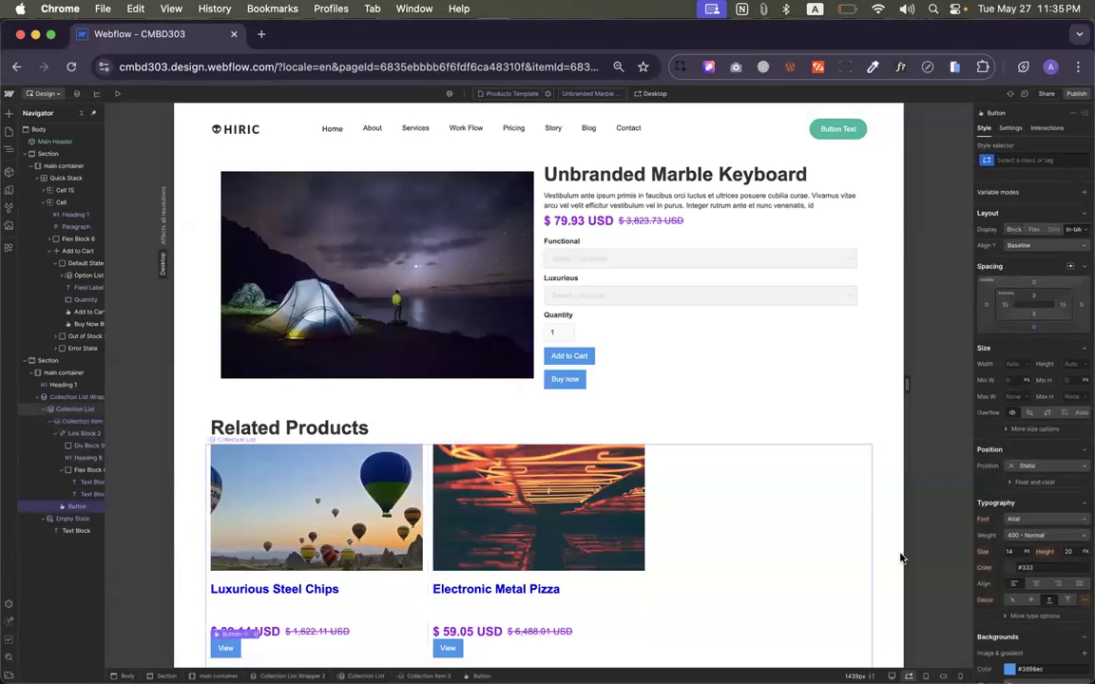
left_click(1036, 283)
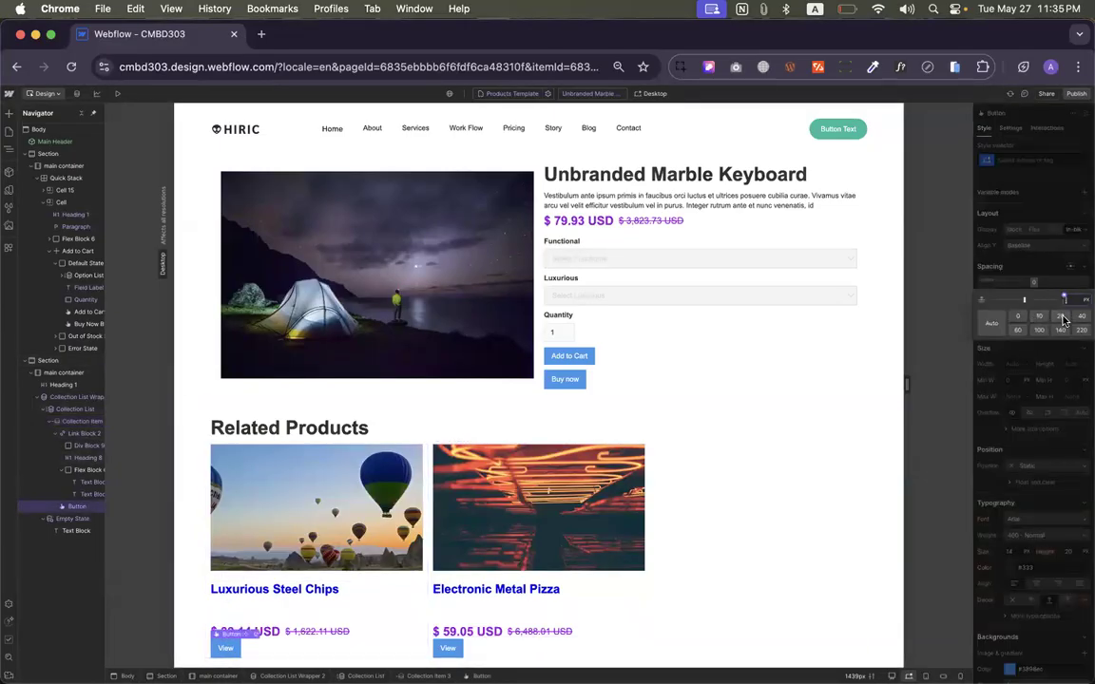
left_click(1062, 318)
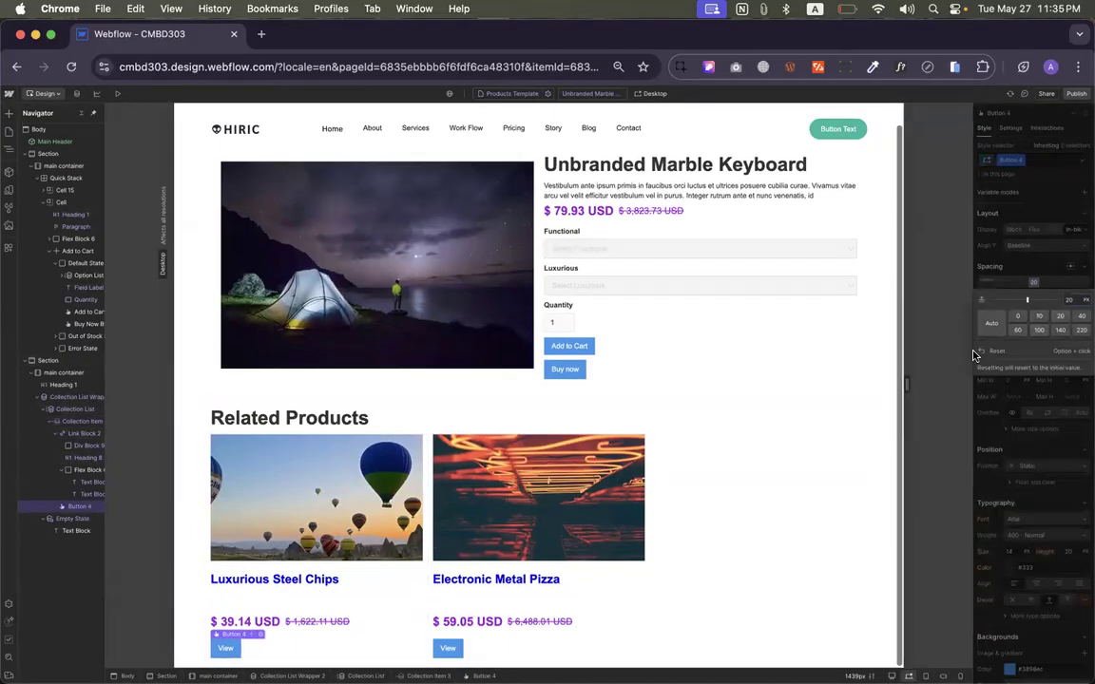
left_click(611, 642)
left_click(739, 531)
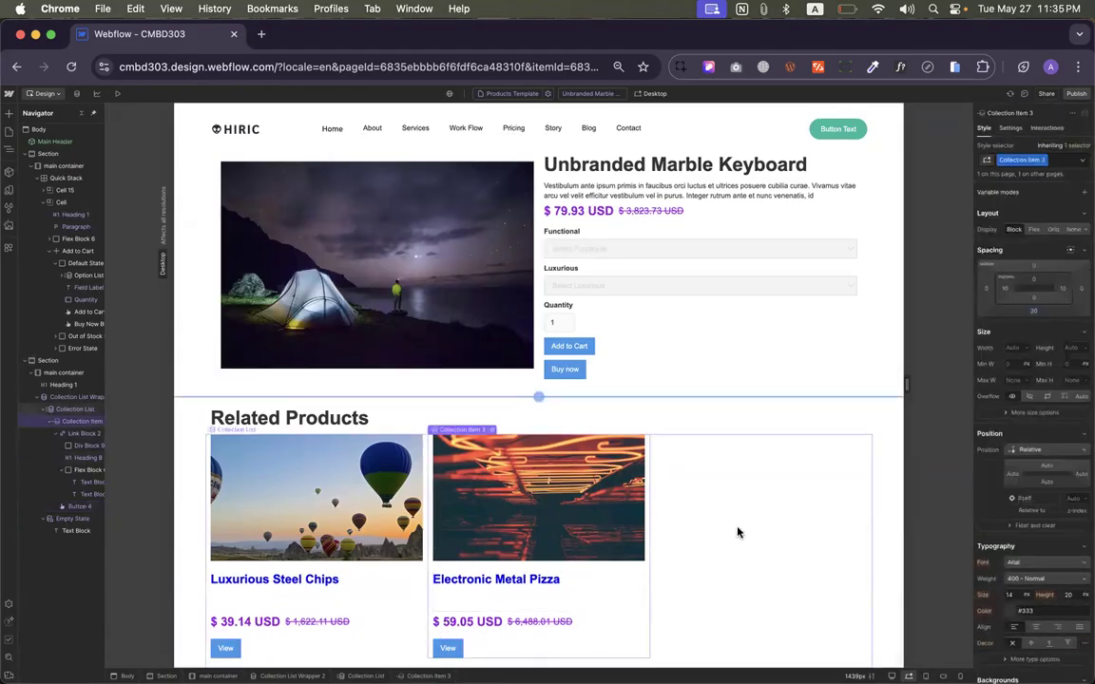
Switch the Products Template preview to the Tasty Cotton Cheese product
left_click(590, 95)
scroll(608, 187, "down", 5)
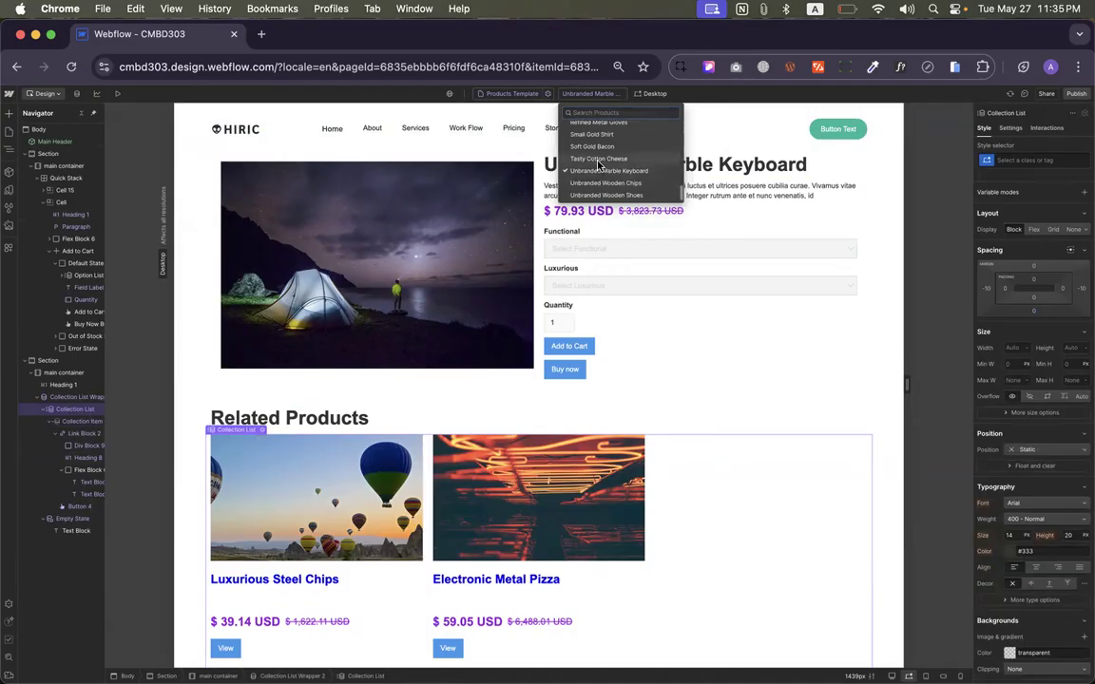
left_click(598, 160)
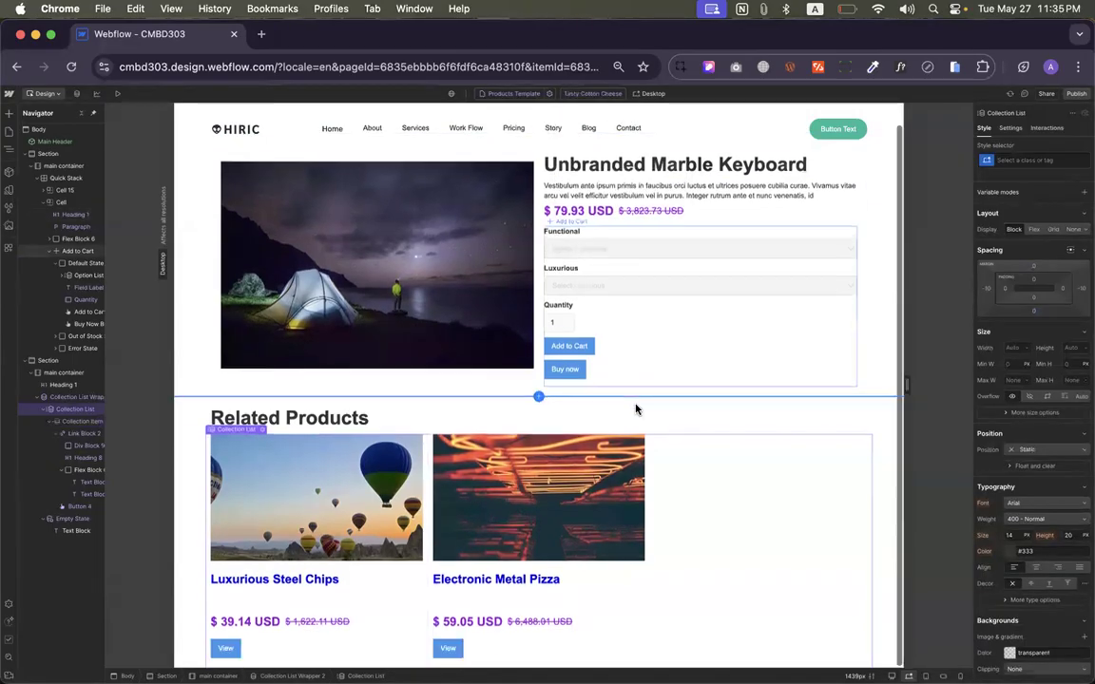